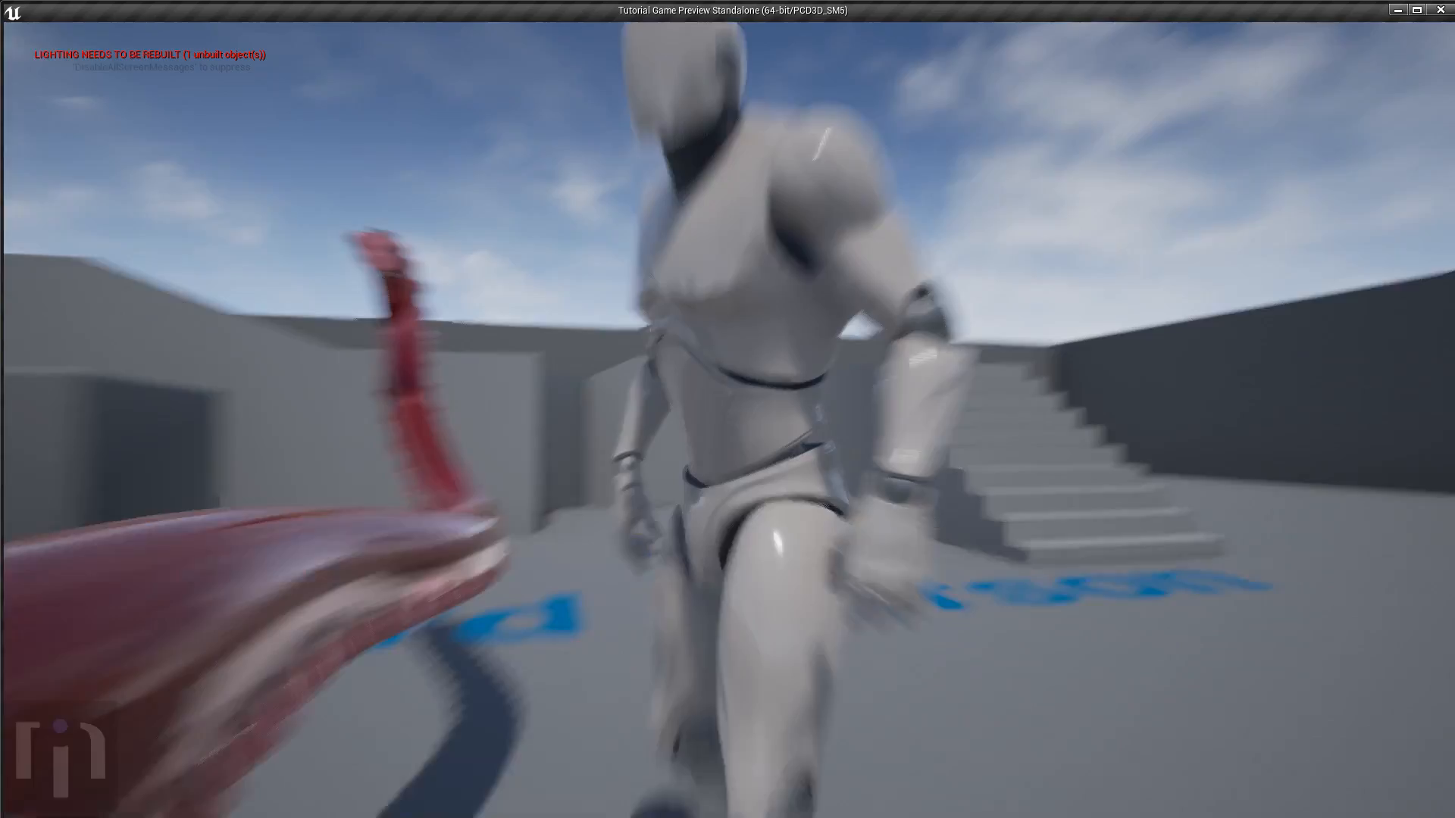
{"action": "key", "text": "w"}
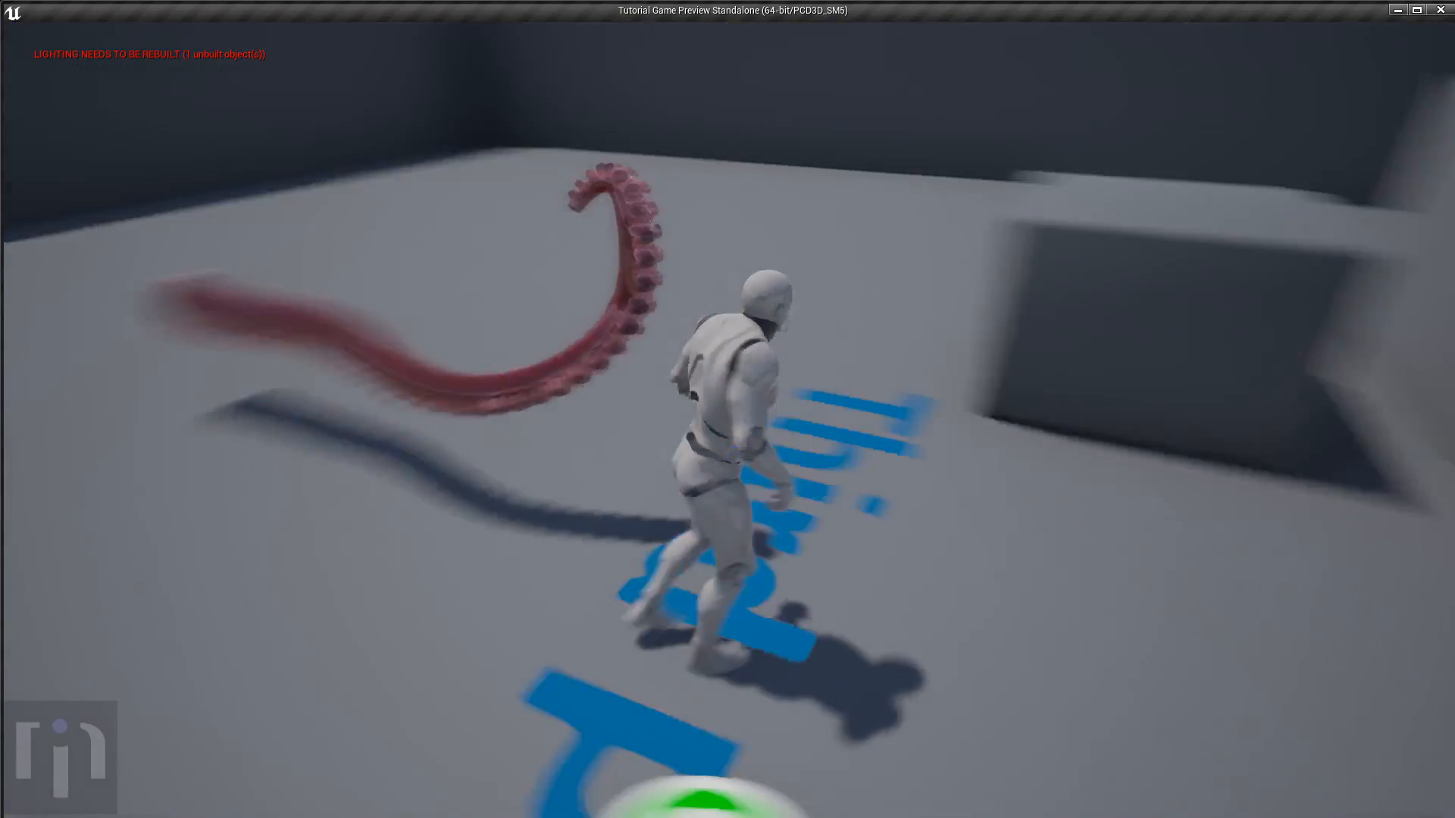
{"action": "key", "text": "d"}
{"action": "key", "text": "w"}
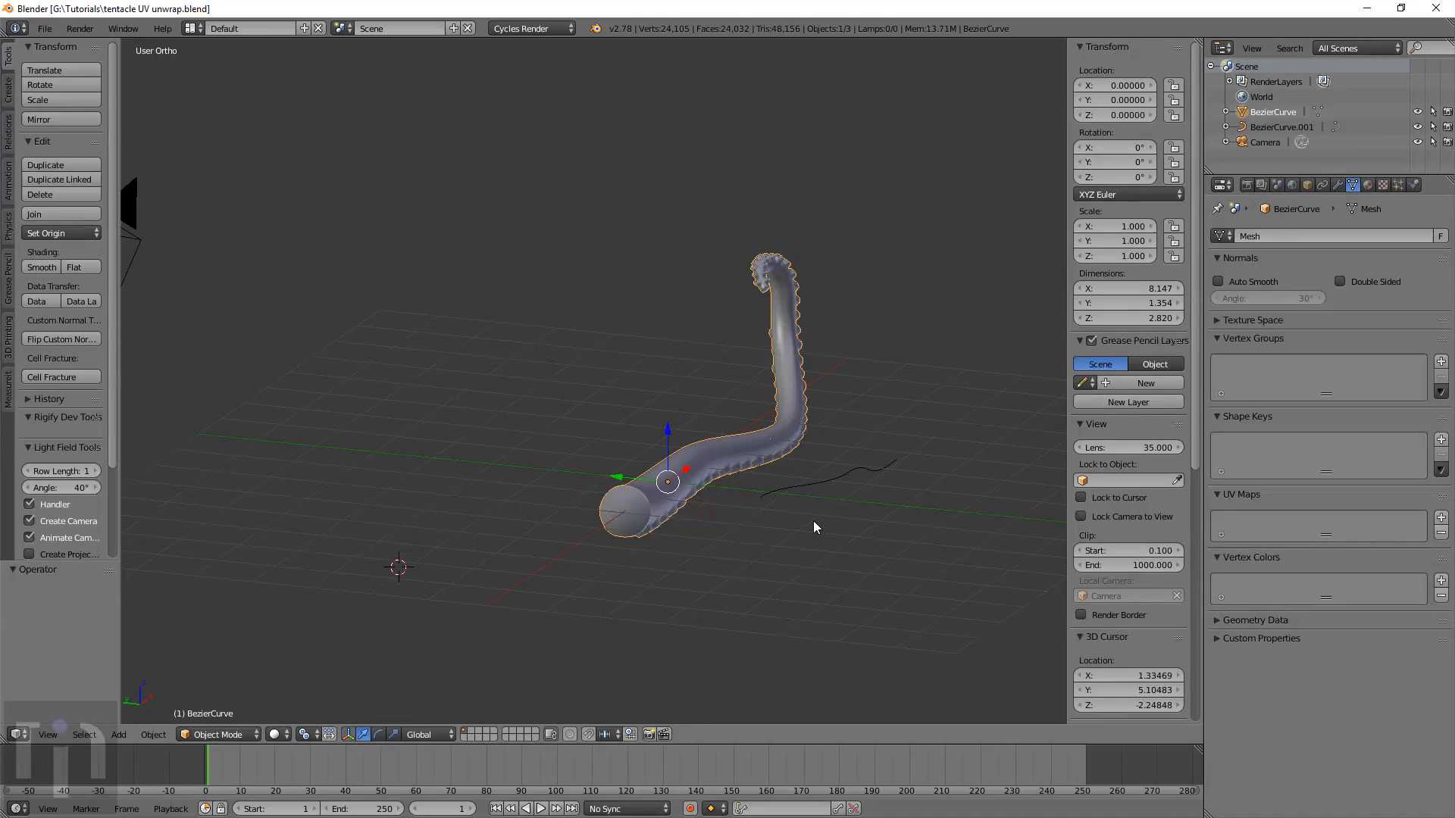
In Blender, enter Edit Mode on the tentacle mesh, deselect all its geometry and examine the mesh density near the base
{"action": "middle_click_drag", "start_coordinate": [898, 624], "coordinate": [1043, 527]}
{"action": "middle_click_drag", "start_coordinate": [794, 338], "coordinate": [908, 281]}
{"action": "scroll", "coordinate": [812, 334], "scroll_direction": "up", "scroll_amount": 6}
{"action": "middle_click_drag", "start_coordinate": [831, 380], "coordinate": [642, 512]}
{"action": "scroll", "coordinate": [755, 496], "scroll_direction": "up", "scroll_amount": 3}
{"action": "key", "text": "Tab"}
{"action": "key", "text": "a"}
{"action": "key", "text": "a"}
{"action": "key", "text": "a"}
{"action": "scroll", "coordinate": [640, 525], "scroll_direction": "up", "scroll_amount": 5}
{"action": "middle_click_drag", "start_coordinate": [615, 658], "coordinate": [618, 375], "text": "shift"}
{"action": "scroll", "coordinate": [630, 424], "scroll_direction": "down", "scroll_amount": 4}
{"action": "middle_click_drag", "start_coordinate": [644, 483], "coordinate": [616, 439]}
{"action": "key", "text": "a"}
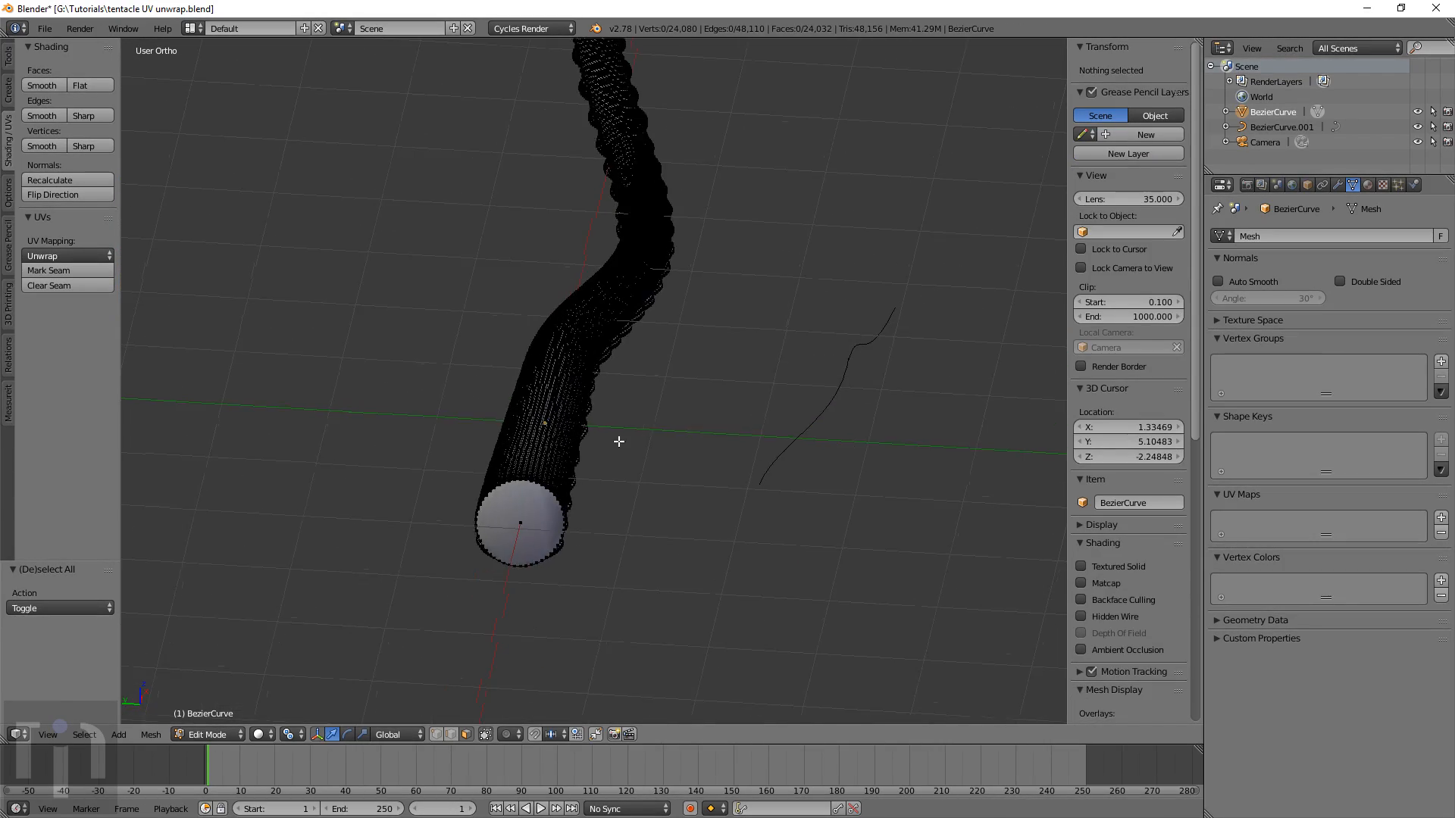
{"action": "scroll", "coordinate": [618, 443], "scroll_direction": "up", "scroll_amount": 3}
{"action": "middle_click_drag", "start_coordinate": [570, 568], "coordinate": [754, 265]}
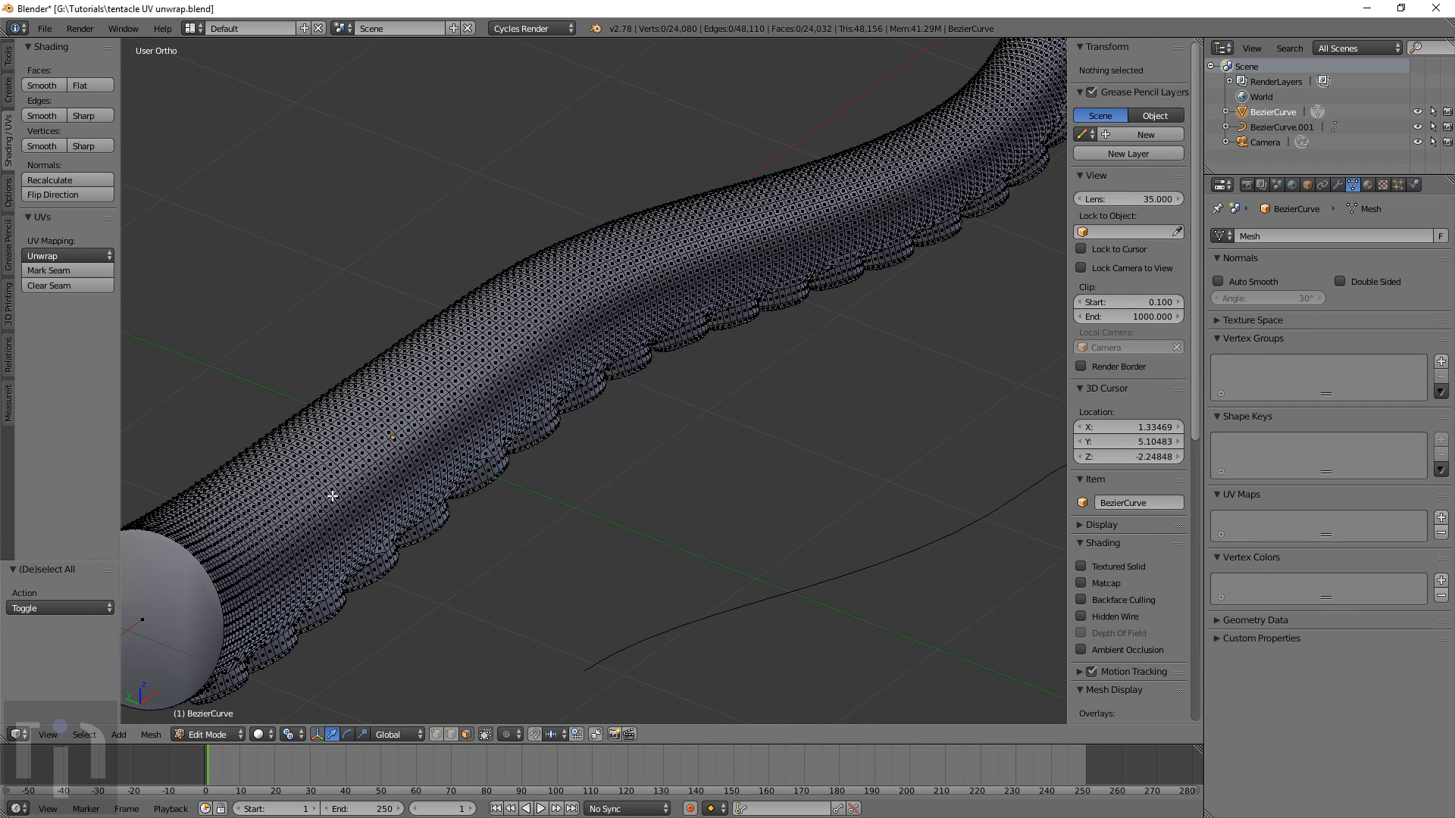
{"action": "middle_click_drag", "start_coordinate": [243, 575], "coordinate": [484, 476], "text": "shift"}
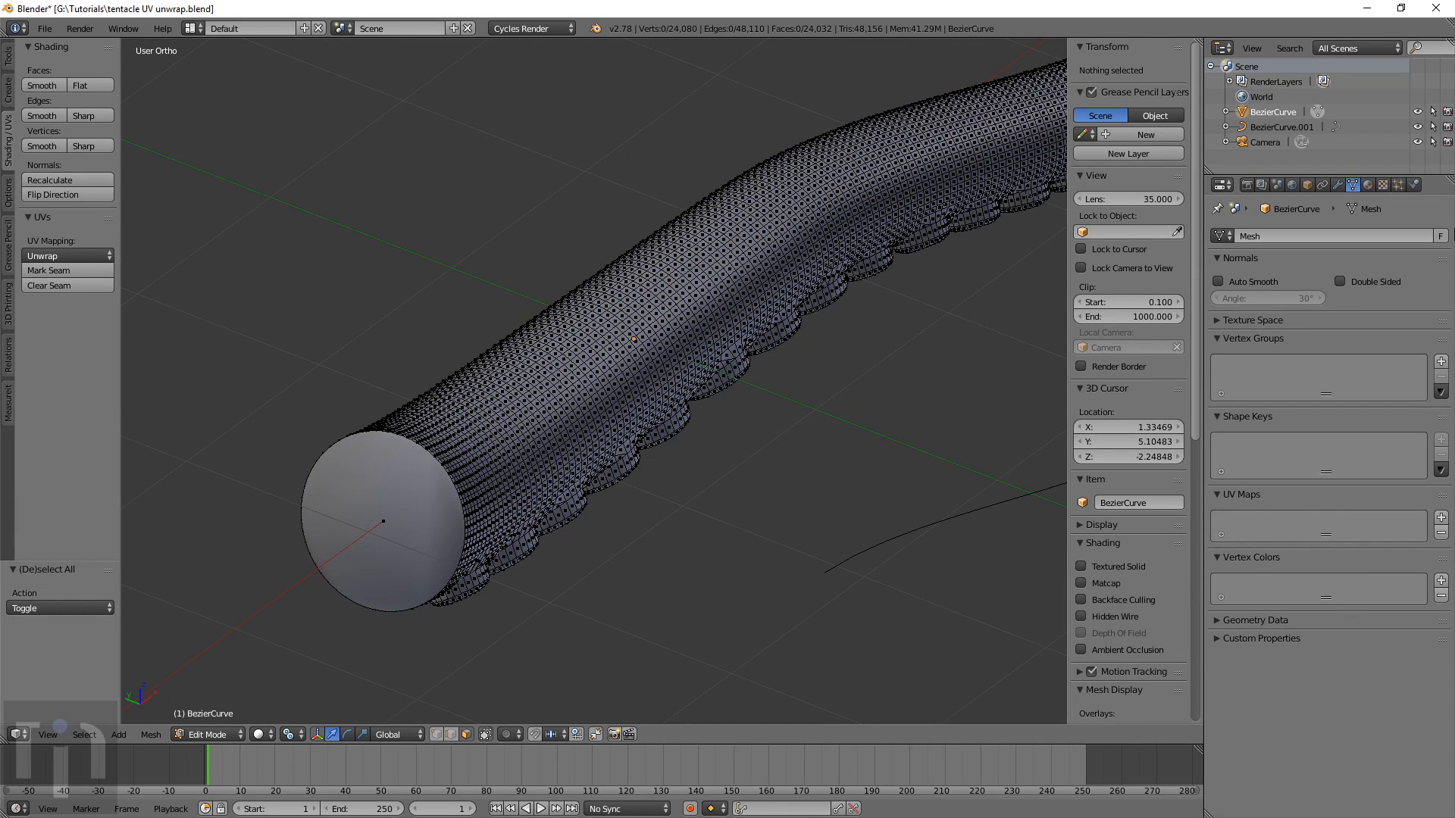
Switch to Chrome to view the YouTube page "Super fast geometry reduction using Checker Deselect in Blender" and return to Blender
{"action": "key", "text": "alt+Tab"}
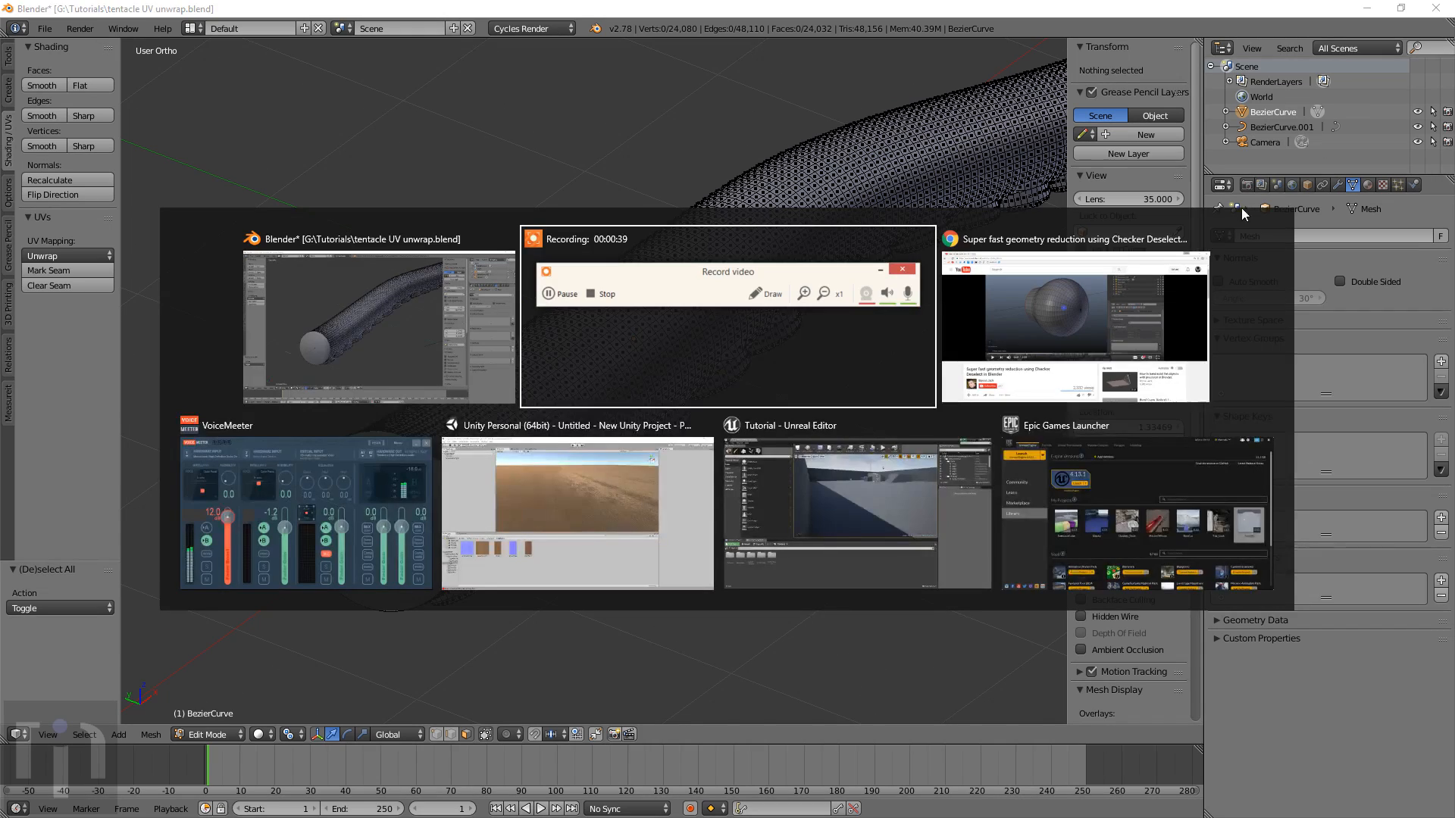
{"action": "left_click", "coordinate": [1133, 293]}
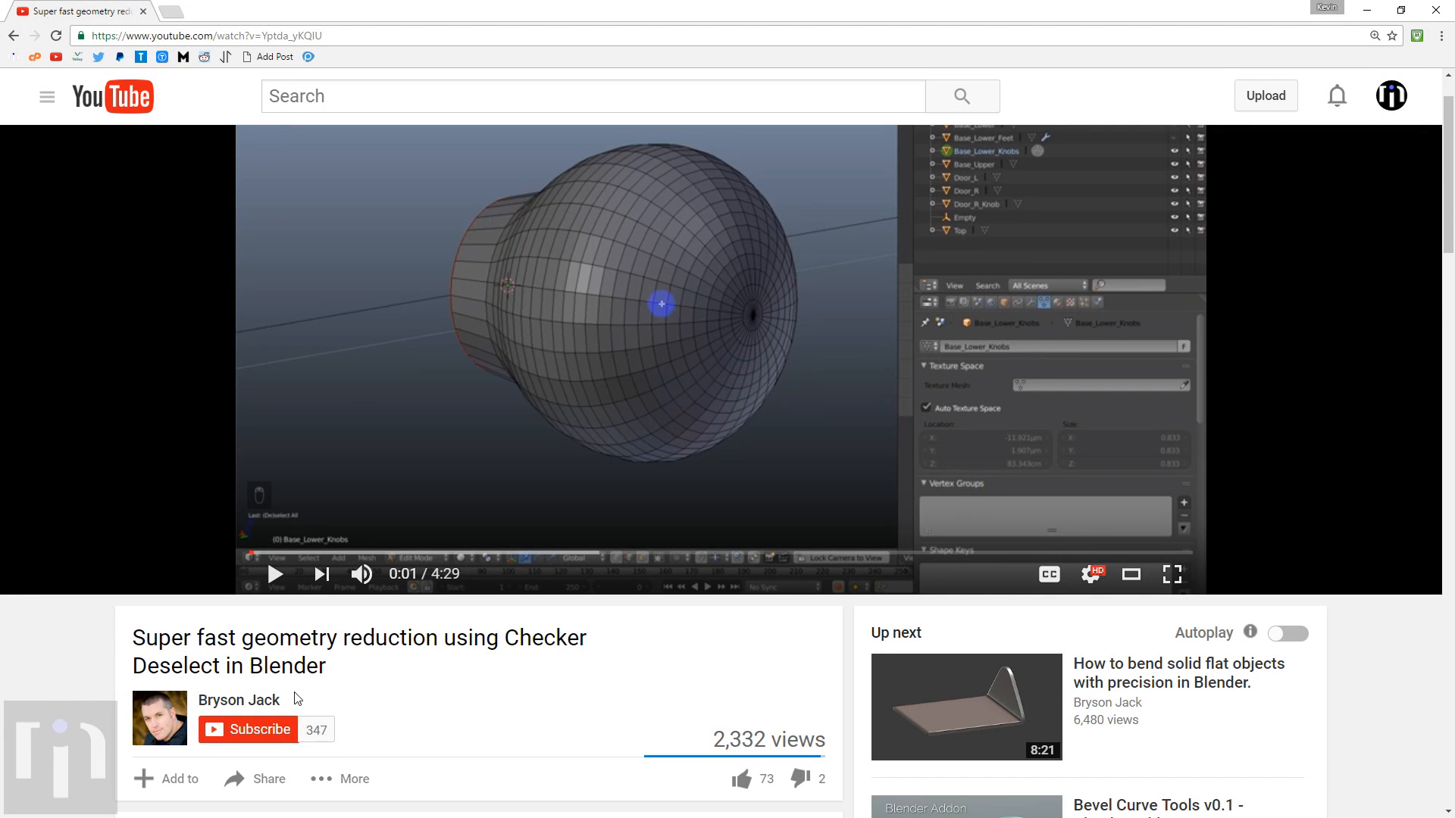
{"action": "left_click", "coordinate": [269, 701]}
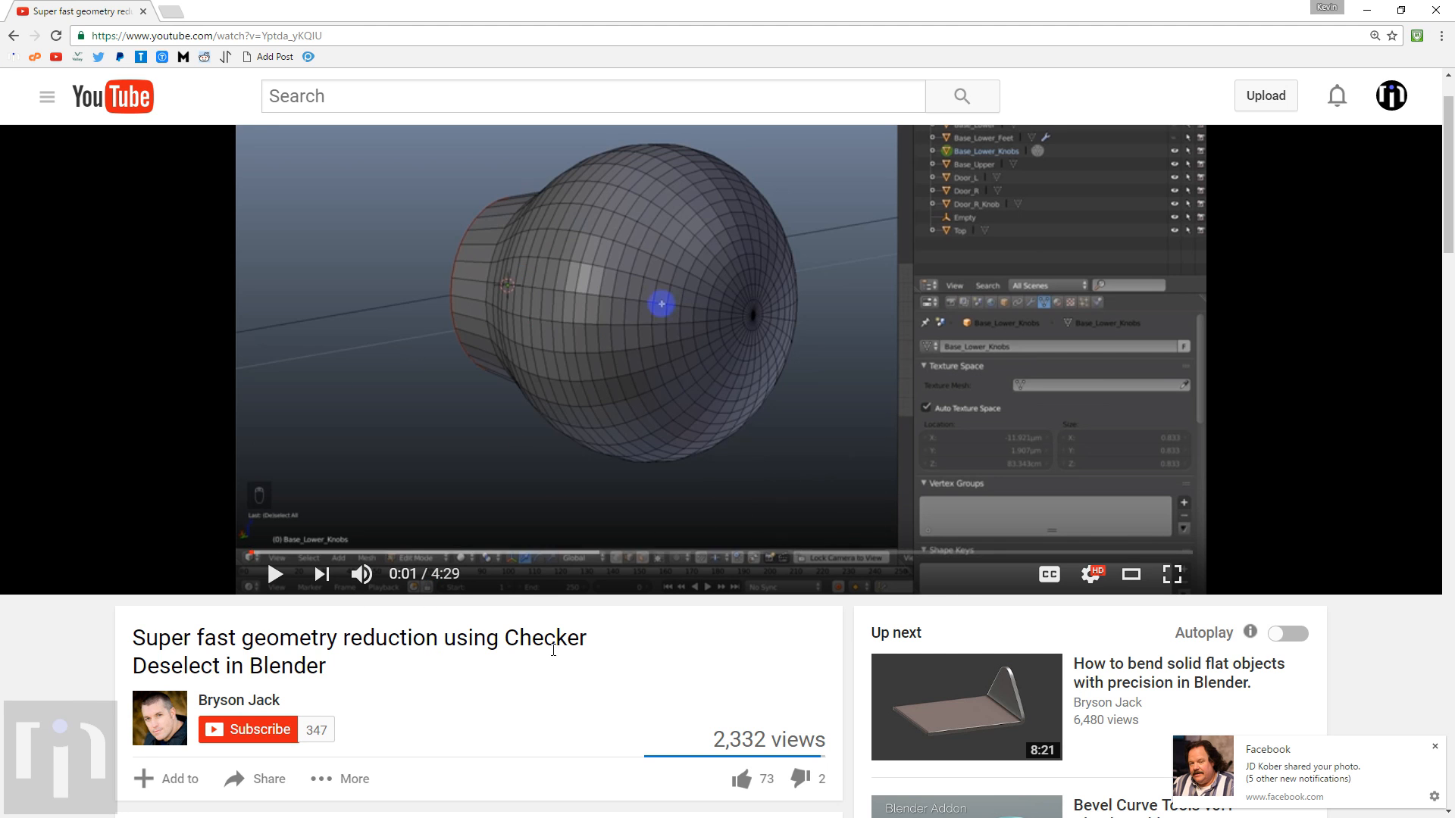
{"action": "key", "text": "alt+Tab"}
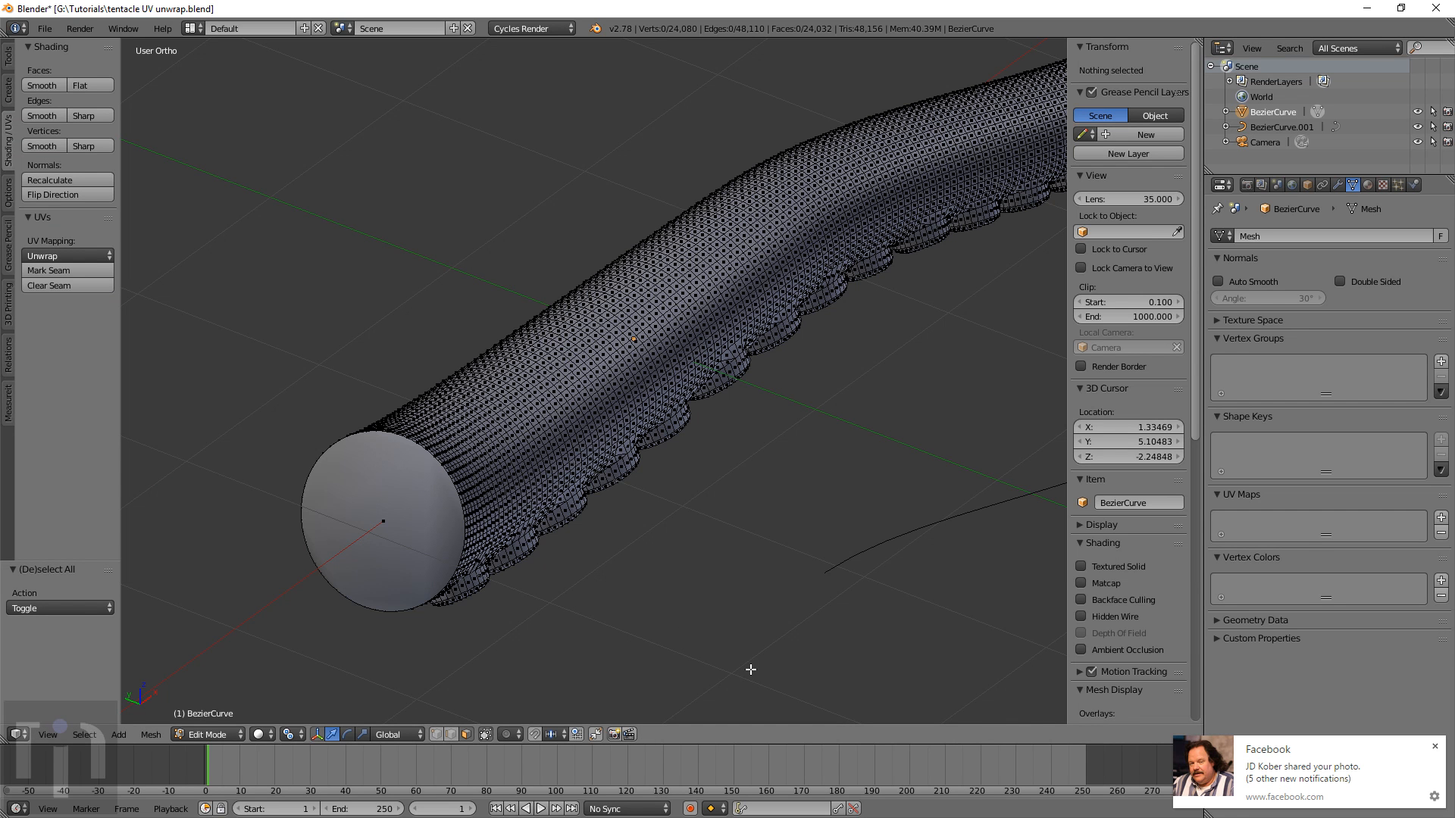
In edge select mode, select an edge ring running along the tentacle's length and thin it to every other edge with Checker Deselect
{"action": "left_click", "coordinate": [452, 734]}
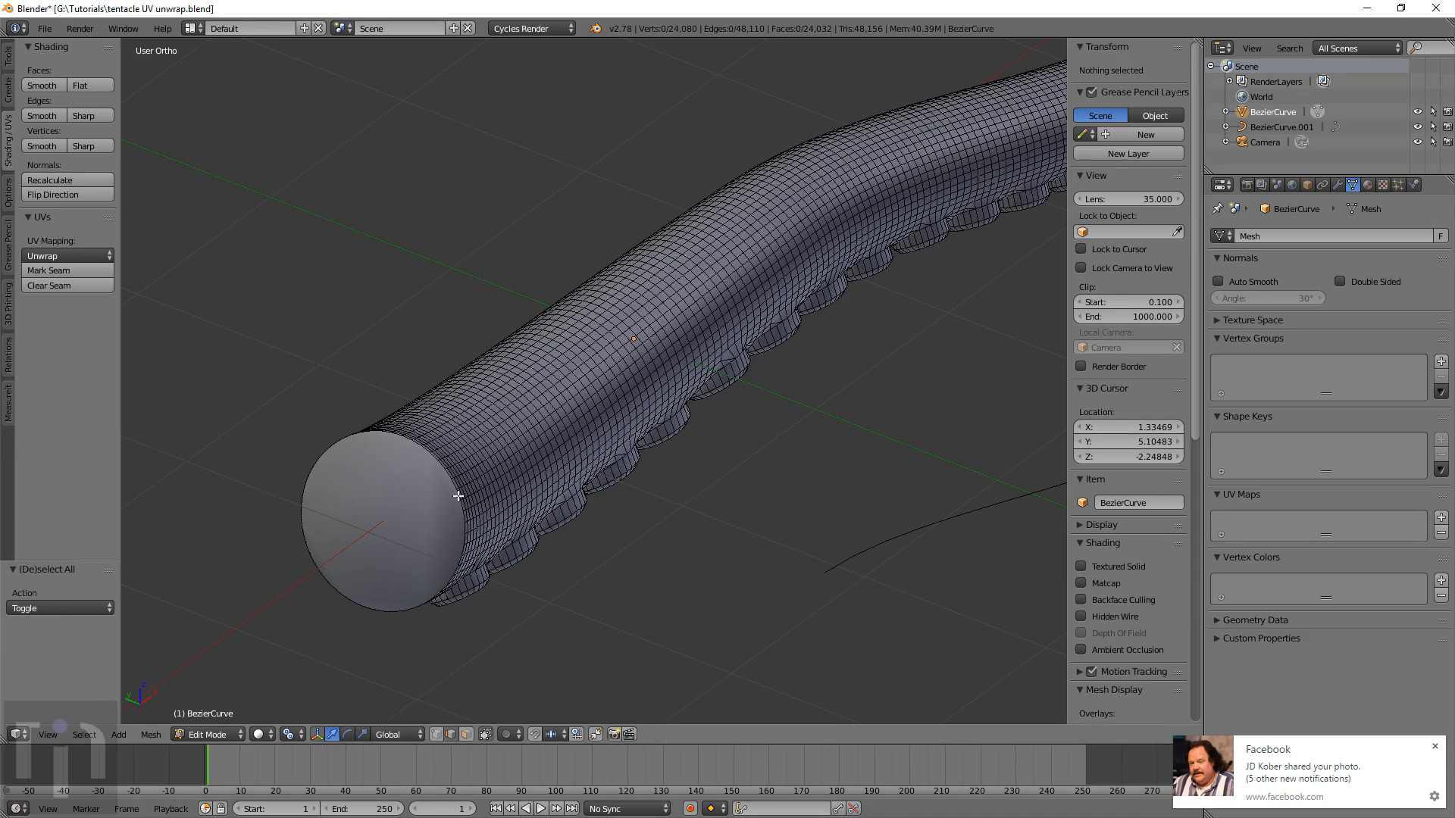
{"action": "scroll", "coordinate": [458, 495], "scroll_direction": "up", "scroll_amount": 4}
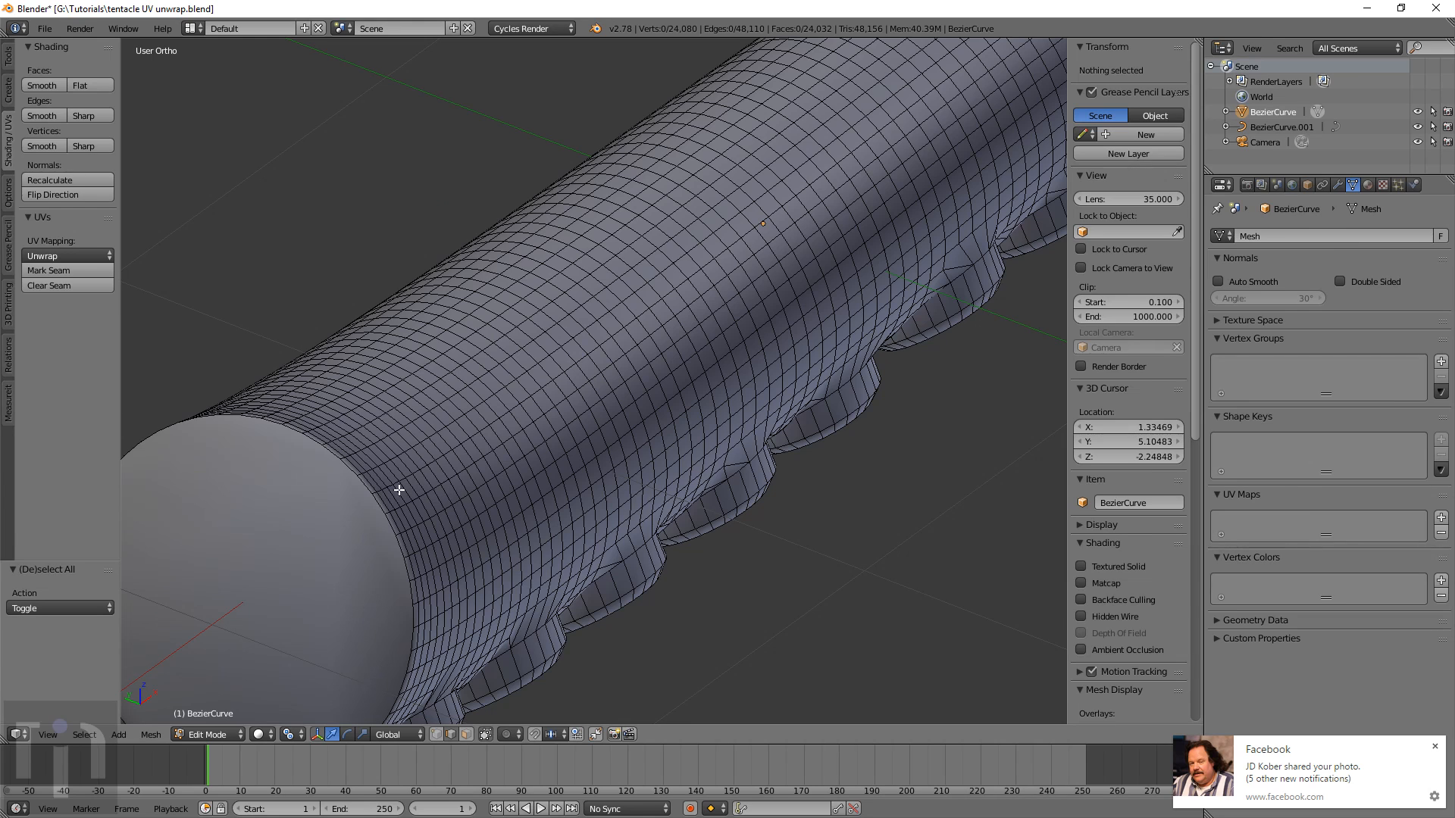
{"action": "right_click", "coordinate": [377, 475], "text": "ctrl+alt"}
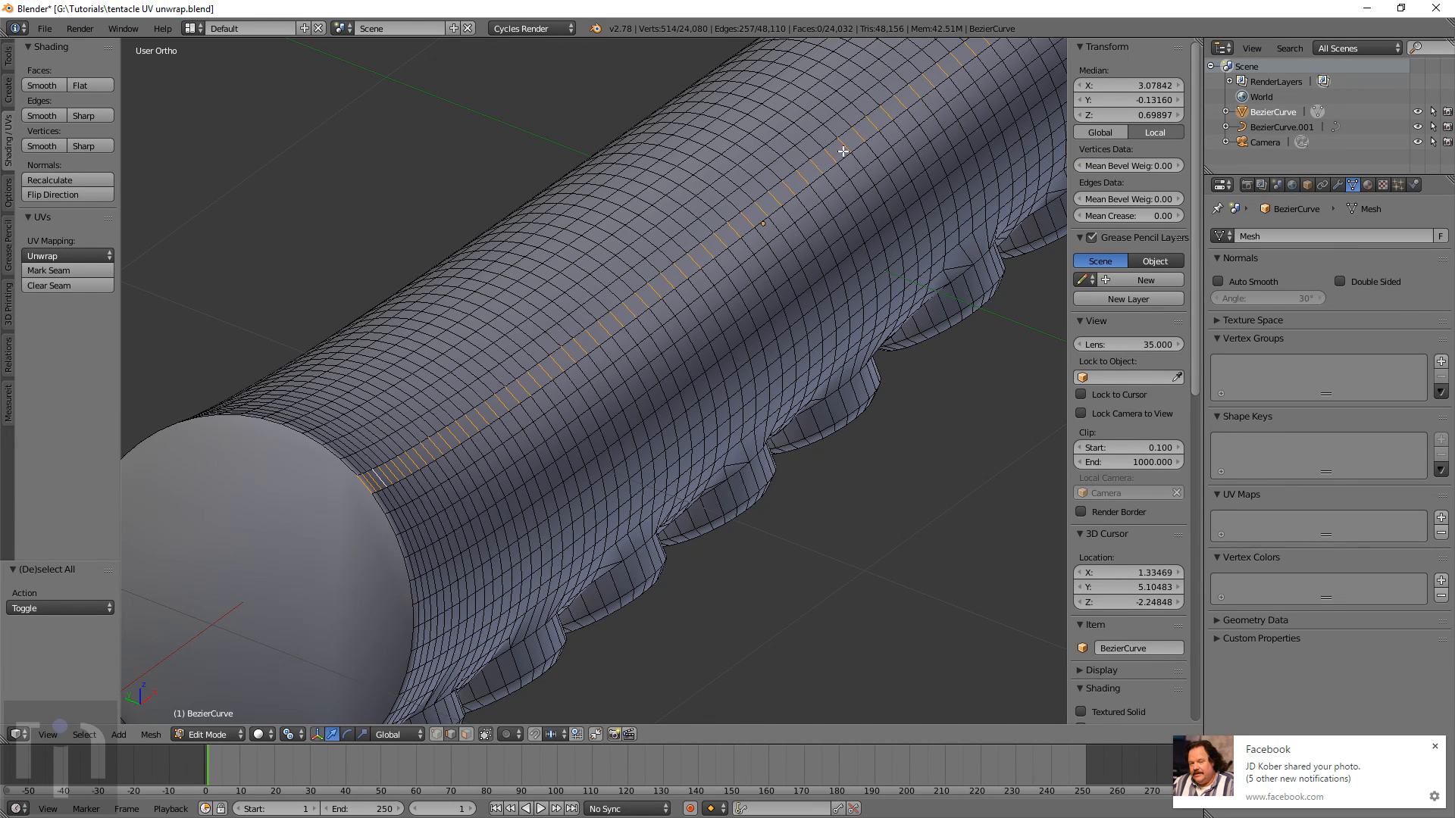
{"action": "left_click", "coordinate": [84, 735]}
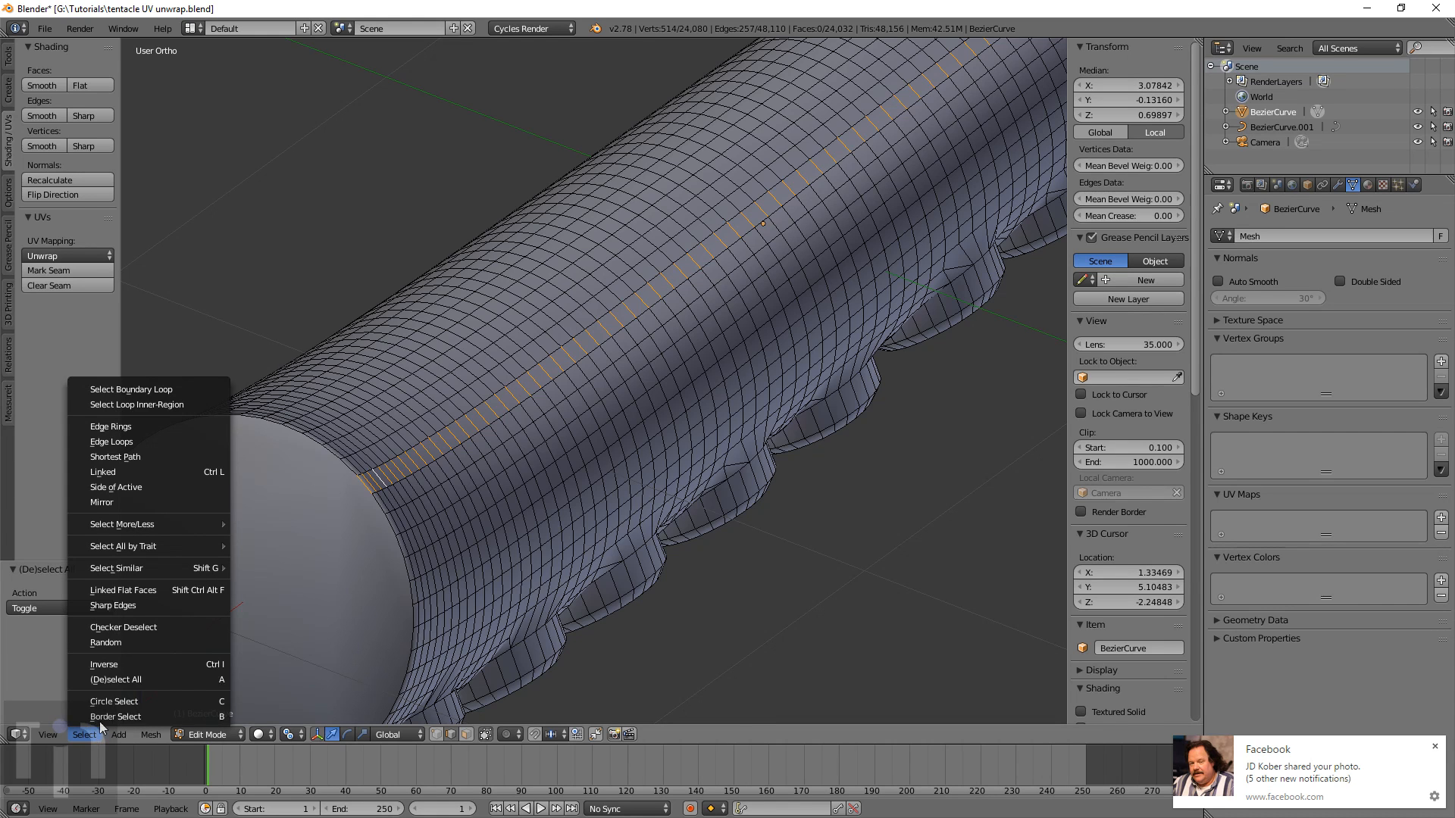
{"action": "left_click", "coordinate": [124, 627]}
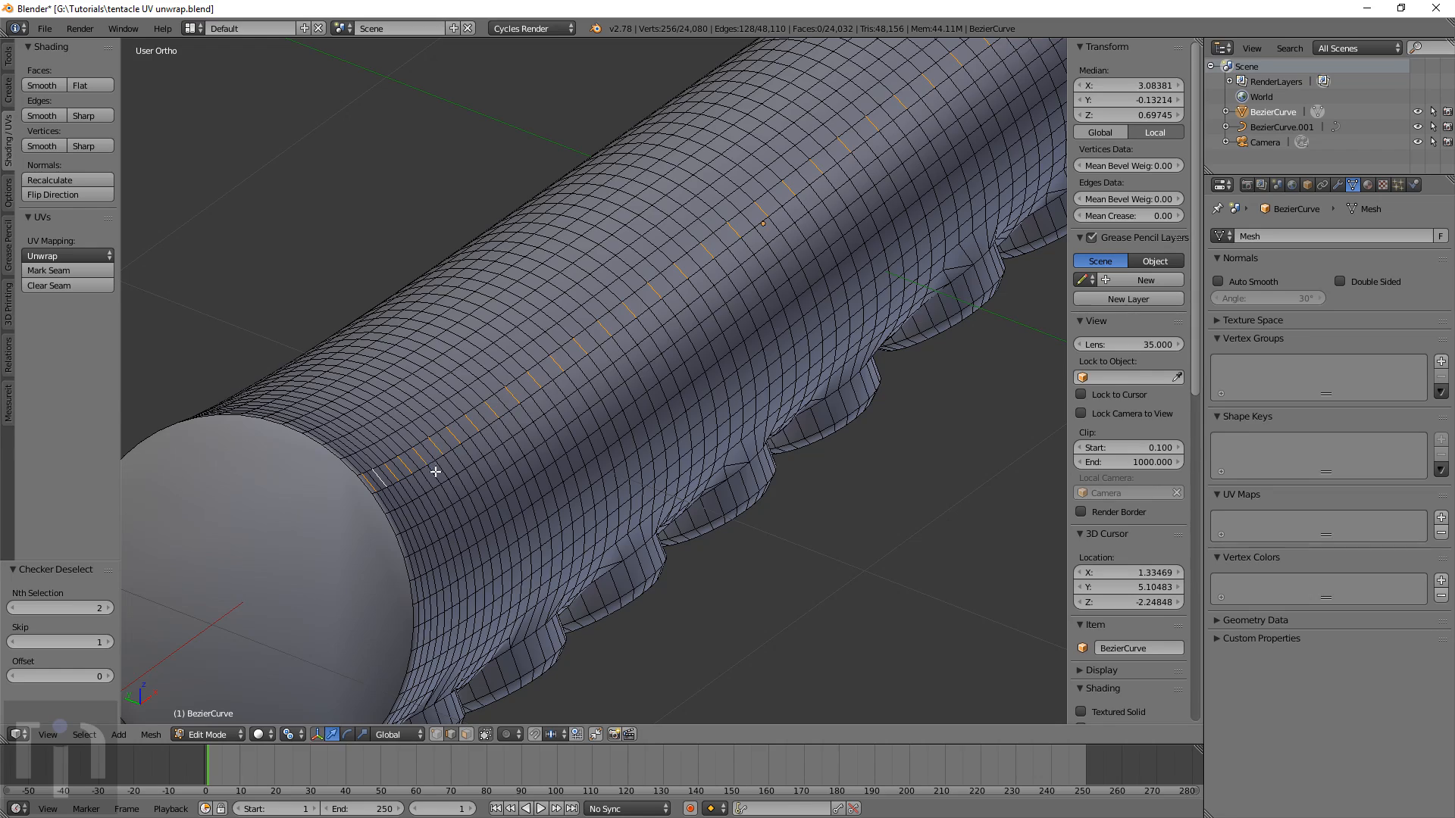
{"action": "middle_click_drag", "start_coordinate": [525, 432], "coordinate": [497, 443]}
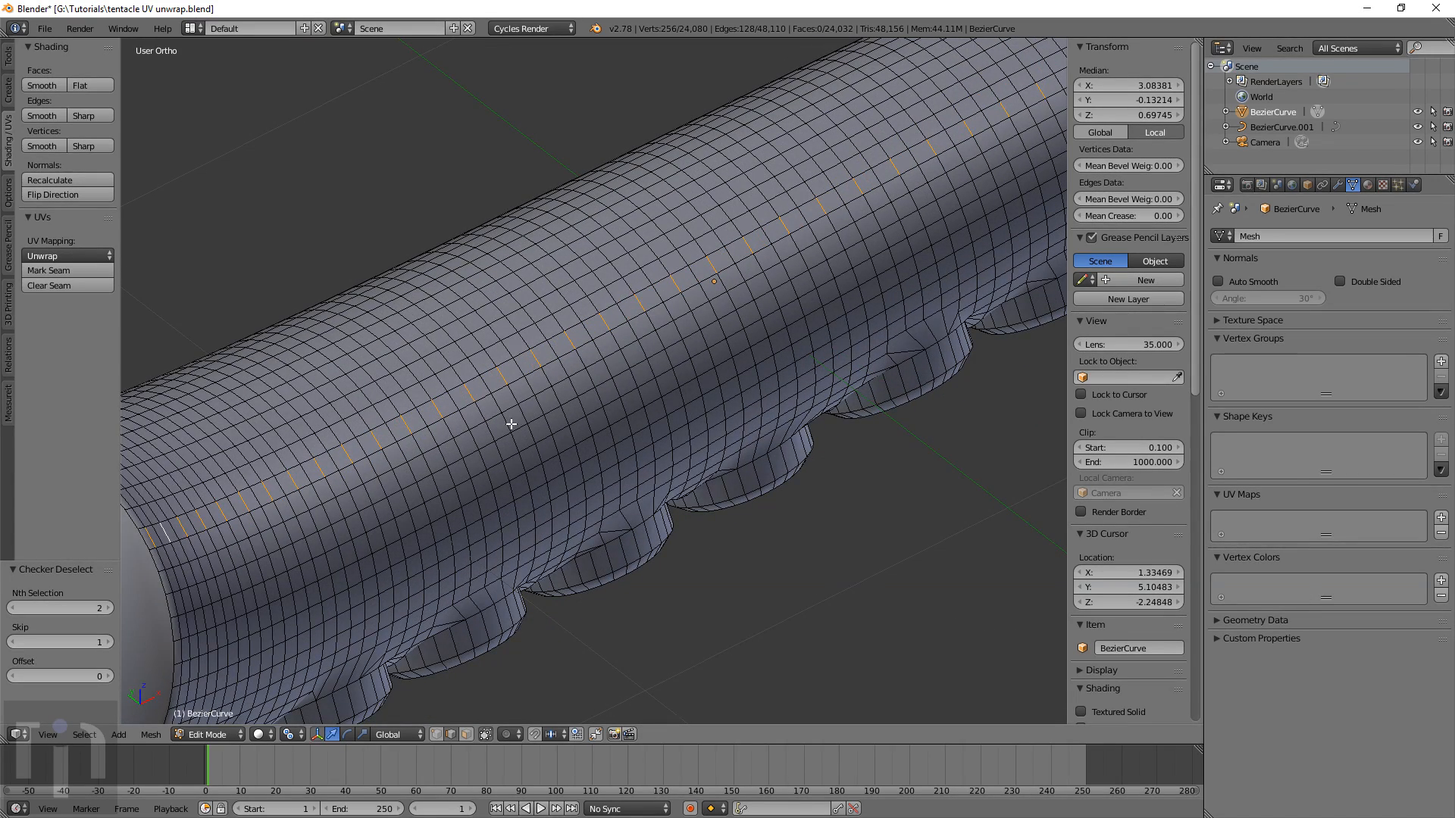
Expand the alternating edges into full edge loops around the tentacle and delete those edge loops
{"action": "left_click", "coordinate": [87, 735]}
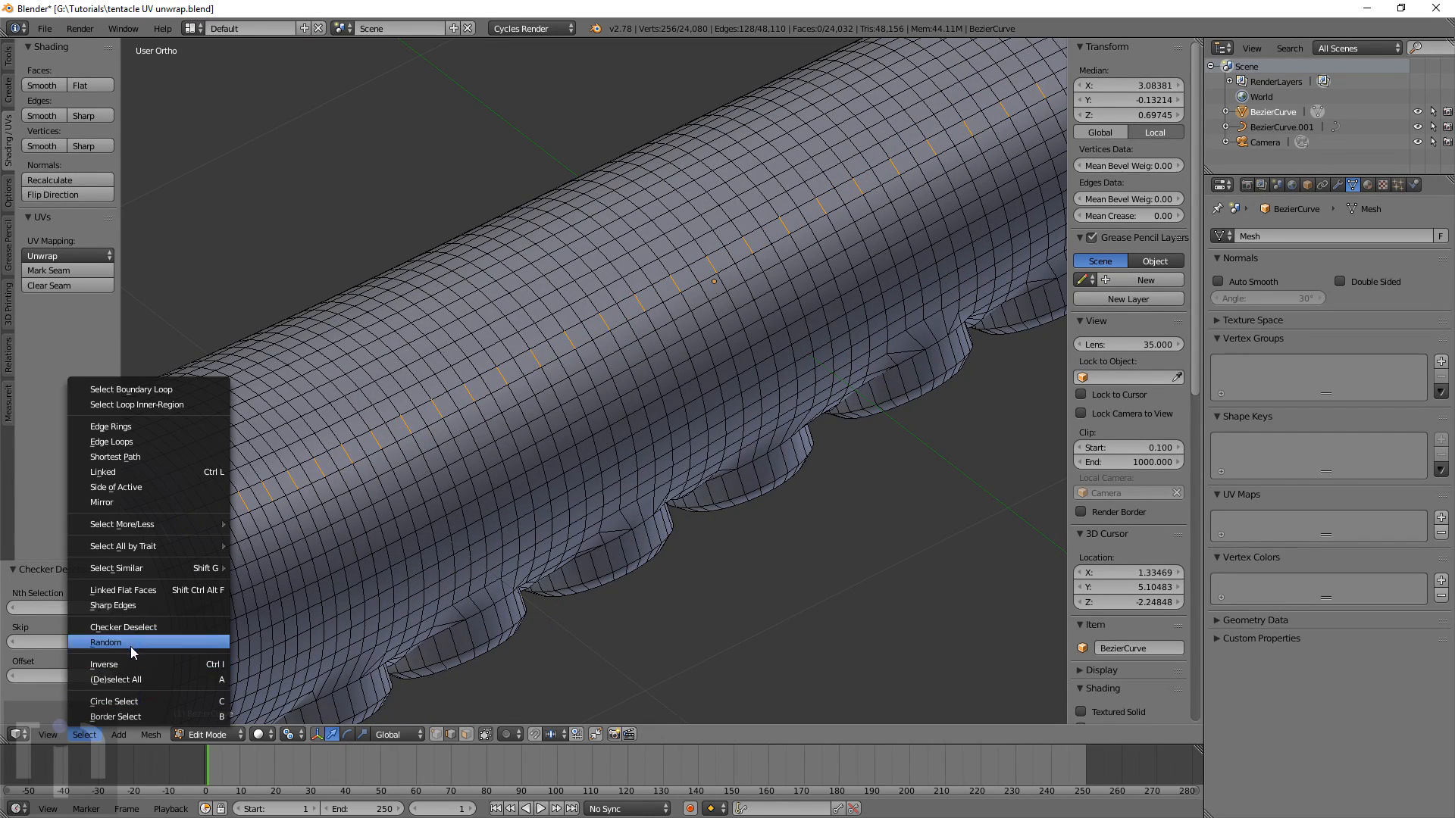
{"action": "left_click", "coordinate": [123, 443]}
{"action": "middle_click_drag", "start_coordinate": [425, 506], "coordinate": [709, 367]}
{"action": "scroll", "coordinate": [506, 397], "scroll_direction": "down", "scroll_amount": 4}
{"action": "middle_click_drag", "start_coordinate": [488, 452], "coordinate": [632, 418]}
{"action": "scroll", "coordinate": [633, 418], "scroll_direction": "up", "scroll_amount": 5}
{"action": "key", "text": "x"}
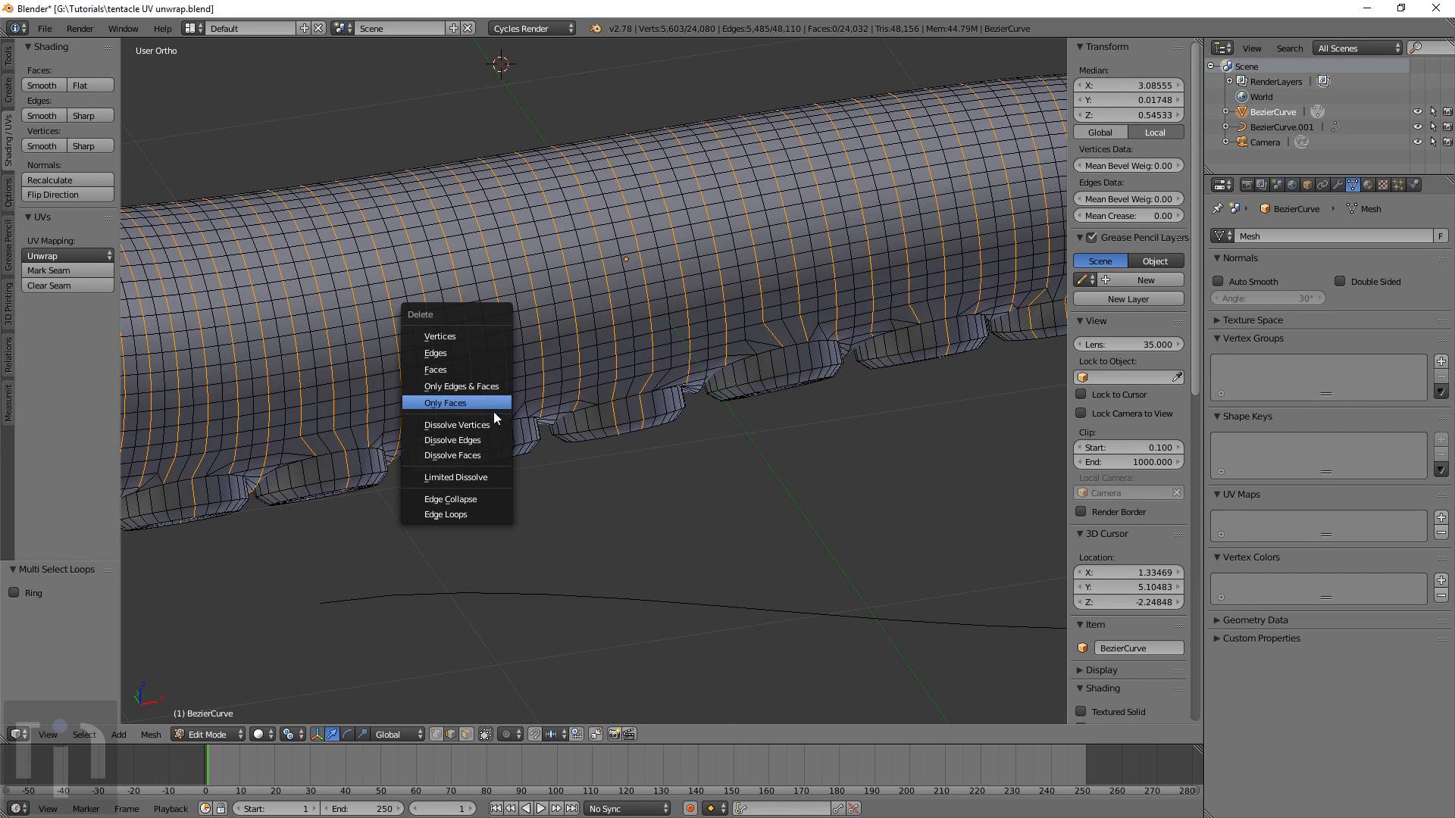
{"action": "left_click", "coordinate": [480, 515]}
{"action": "middle_click_drag", "start_coordinate": [480, 513], "coordinate": [520, 445]}
{"action": "scroll", "coordinate": [552, 439], "scroll_direction": "up", "scroll_amount": 2}
Start the Screencast Keys display and deselect all mesh geometry
{"action": "scroll", "coordinate": [1158, 597], "scroll_direction": "down", "scroll_amount": 20}
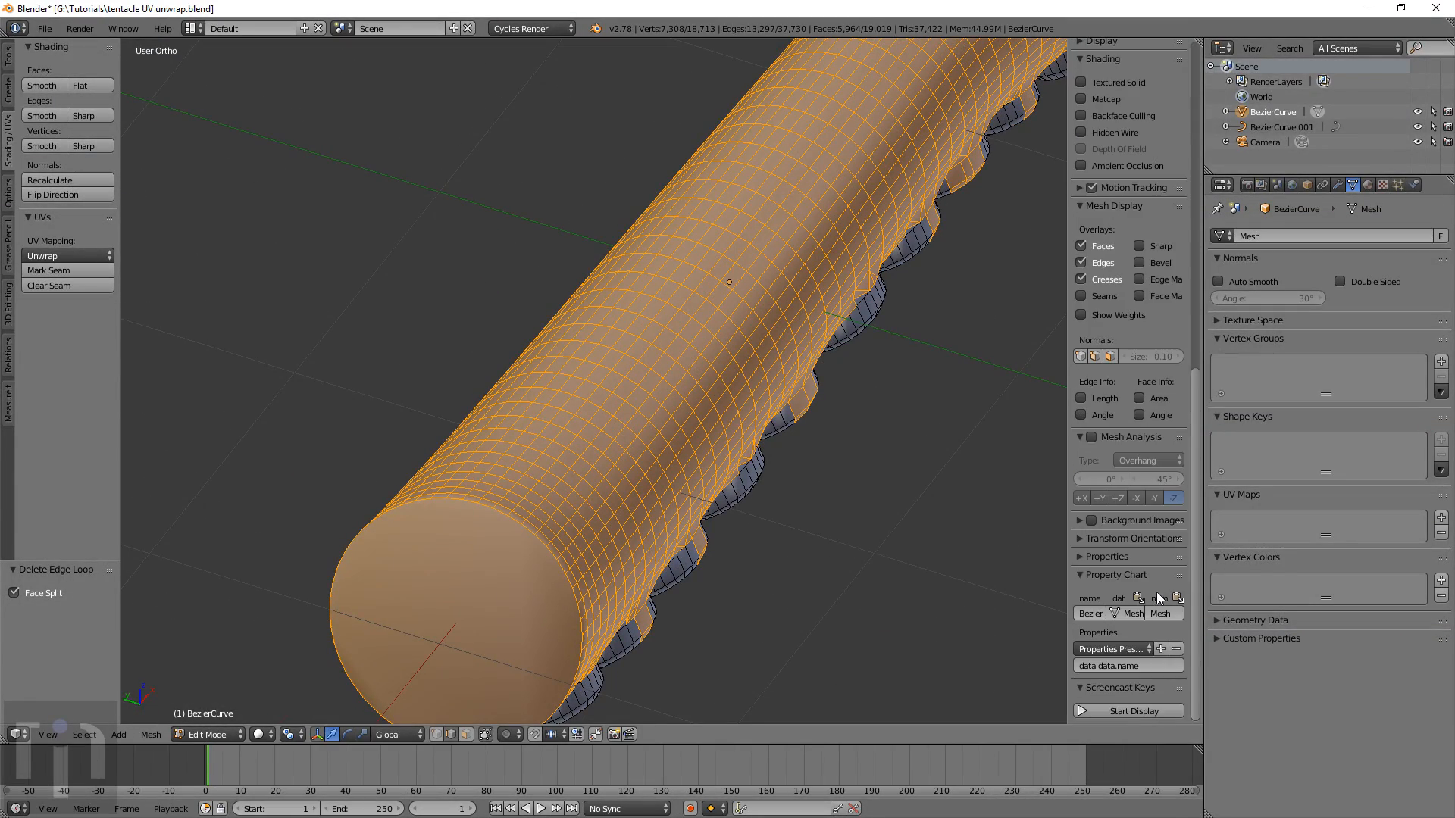
{"action": "left_click", "coordinate": [1109, 712]}
{"action": "key", "text": "a"}
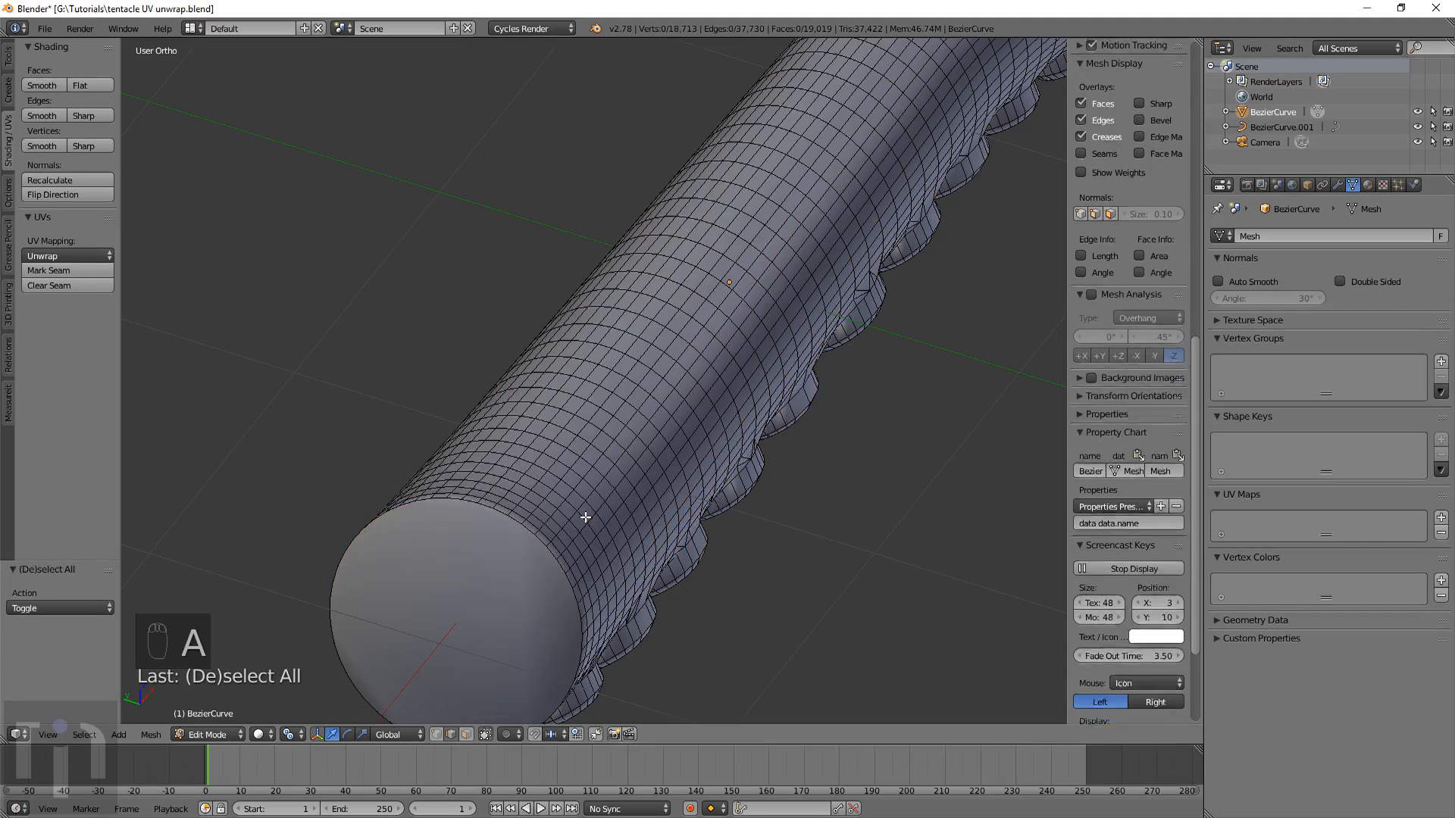
Select the edge ring encircling the tentacle's base and thin it to every other edge with Checker Deselect
{"action": "middle_click_drag", "start_coordinate": [588, 536], "coordinate": [554, 552]}
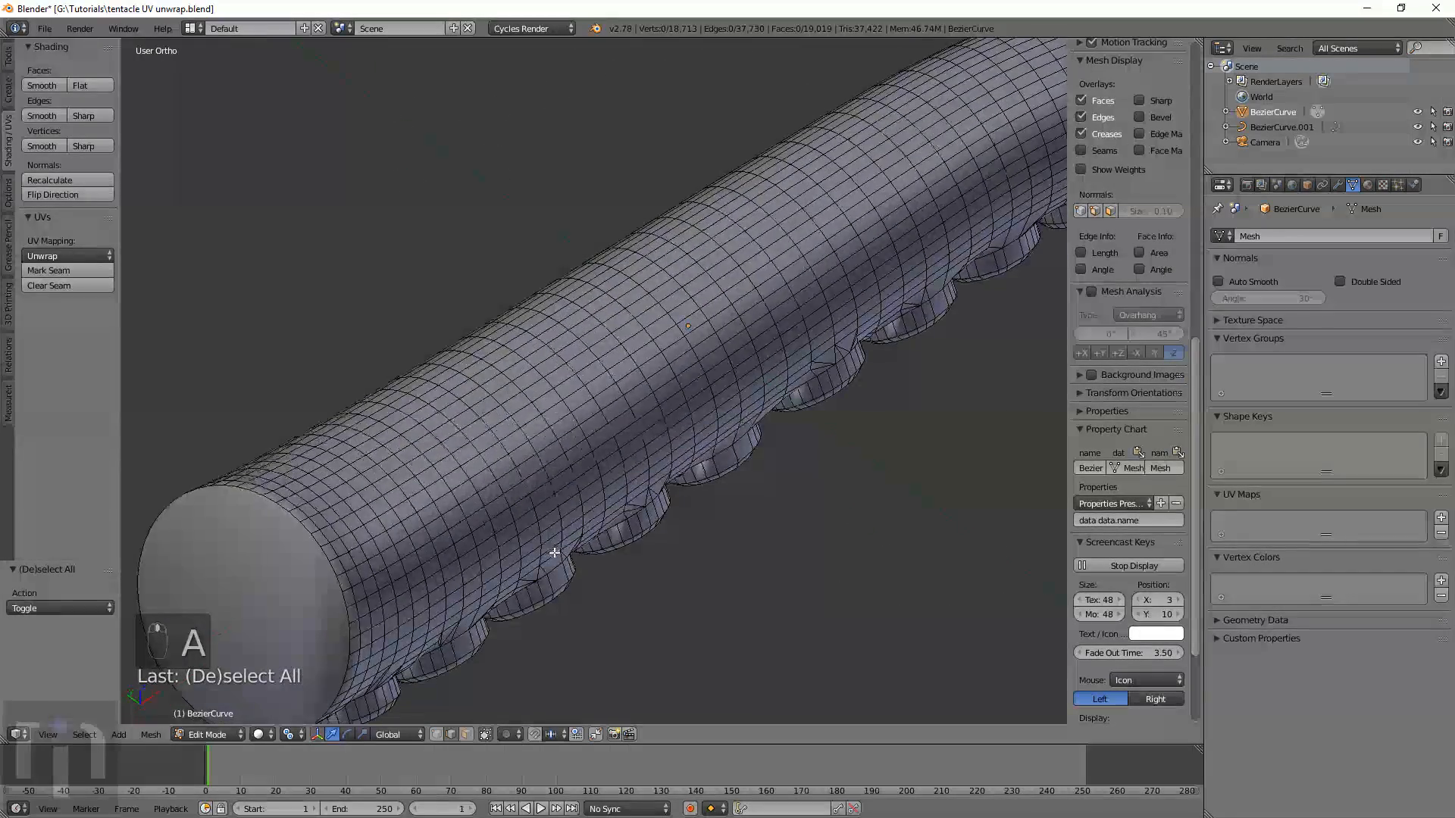
{"action": "right_click", "coordinate": [360, 563], "text": "alt"}
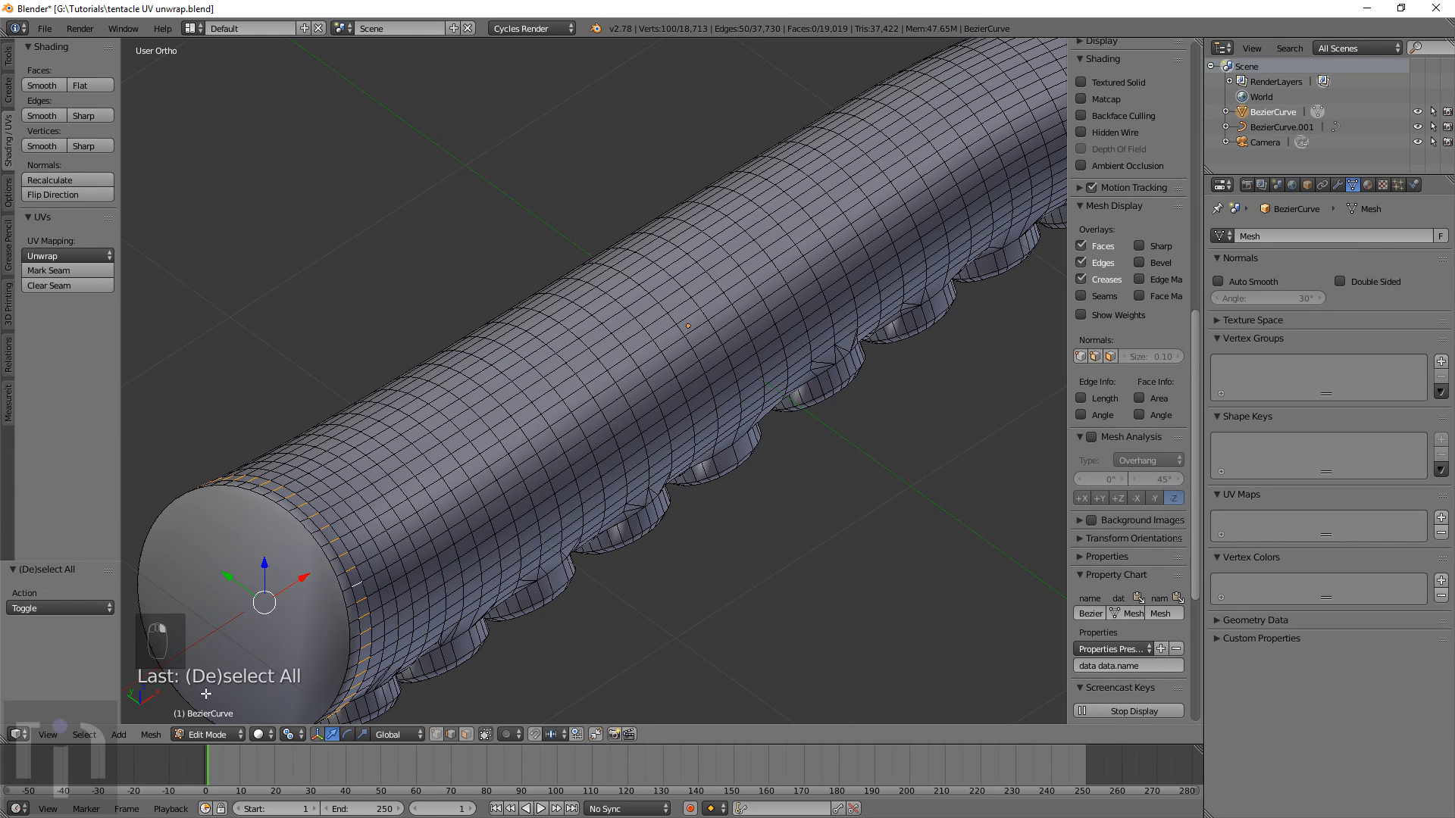
{"action": "left_click", "coordinate": [84, 734]}
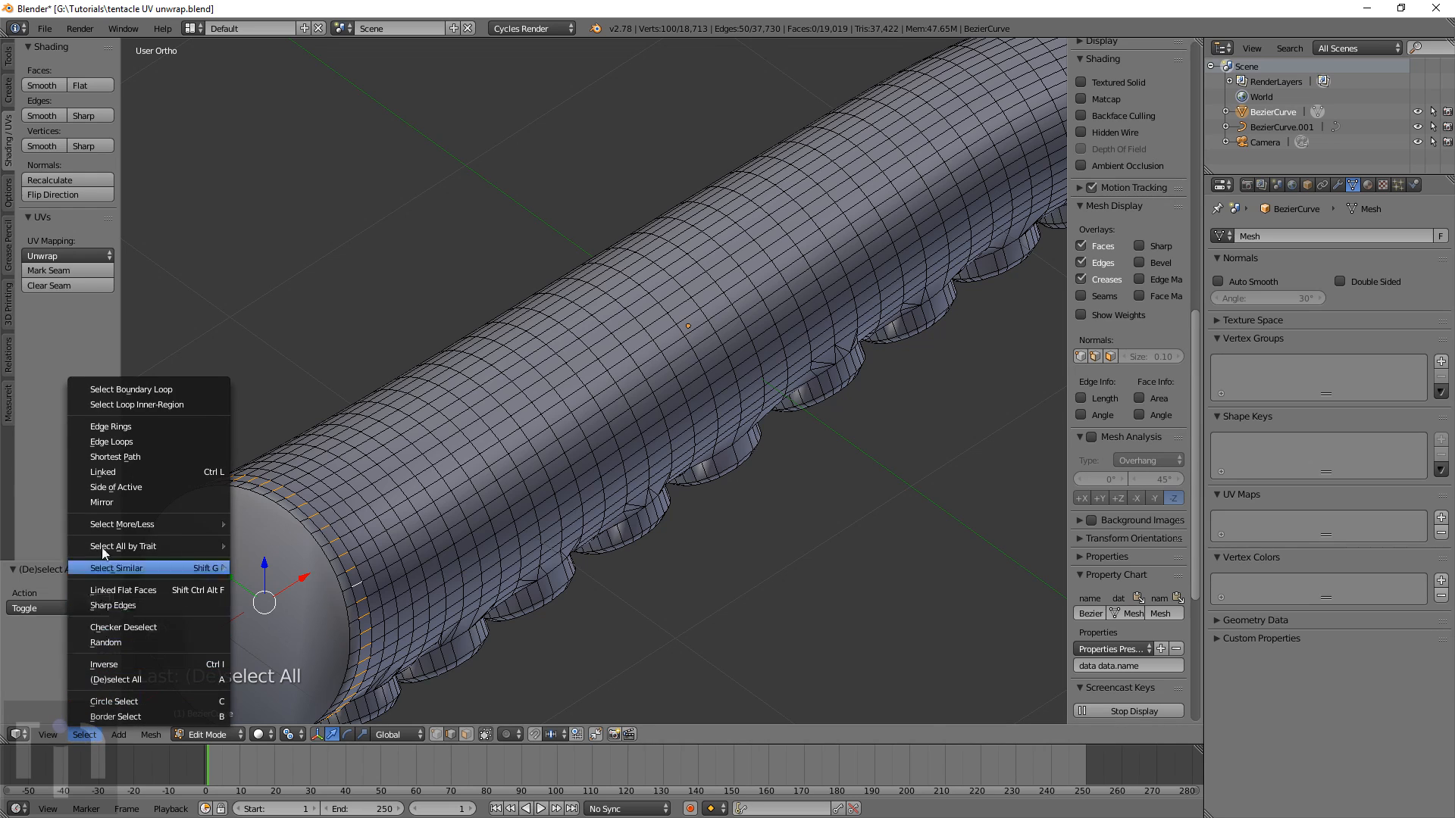
{"action": "left_click", "coordinate": [119, 629]}
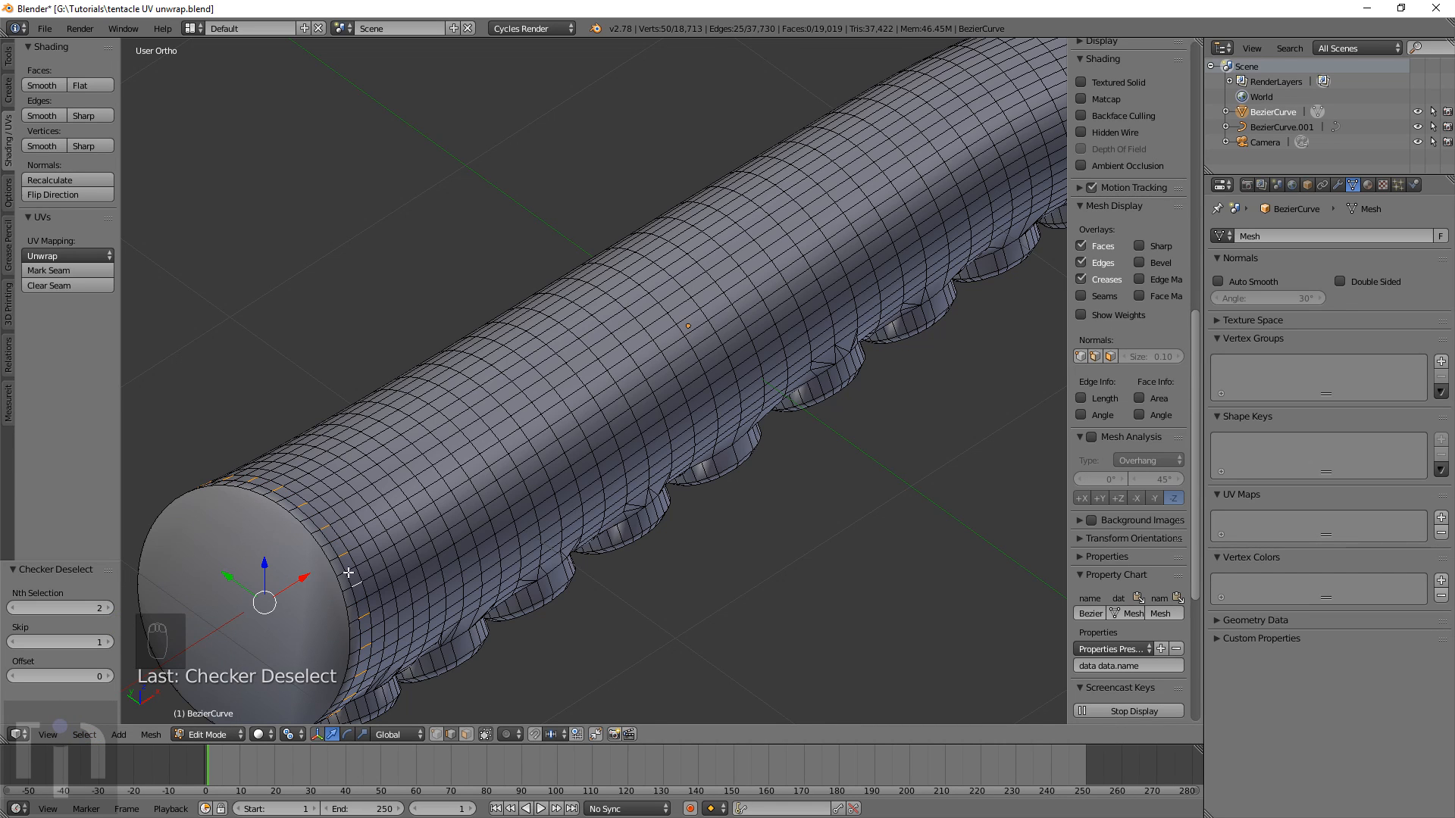
Expand the alternating base edges into edge loops along the tentacle's length and delete those edge loops
{"action": "left_click", "coordinate": [84, 734]}
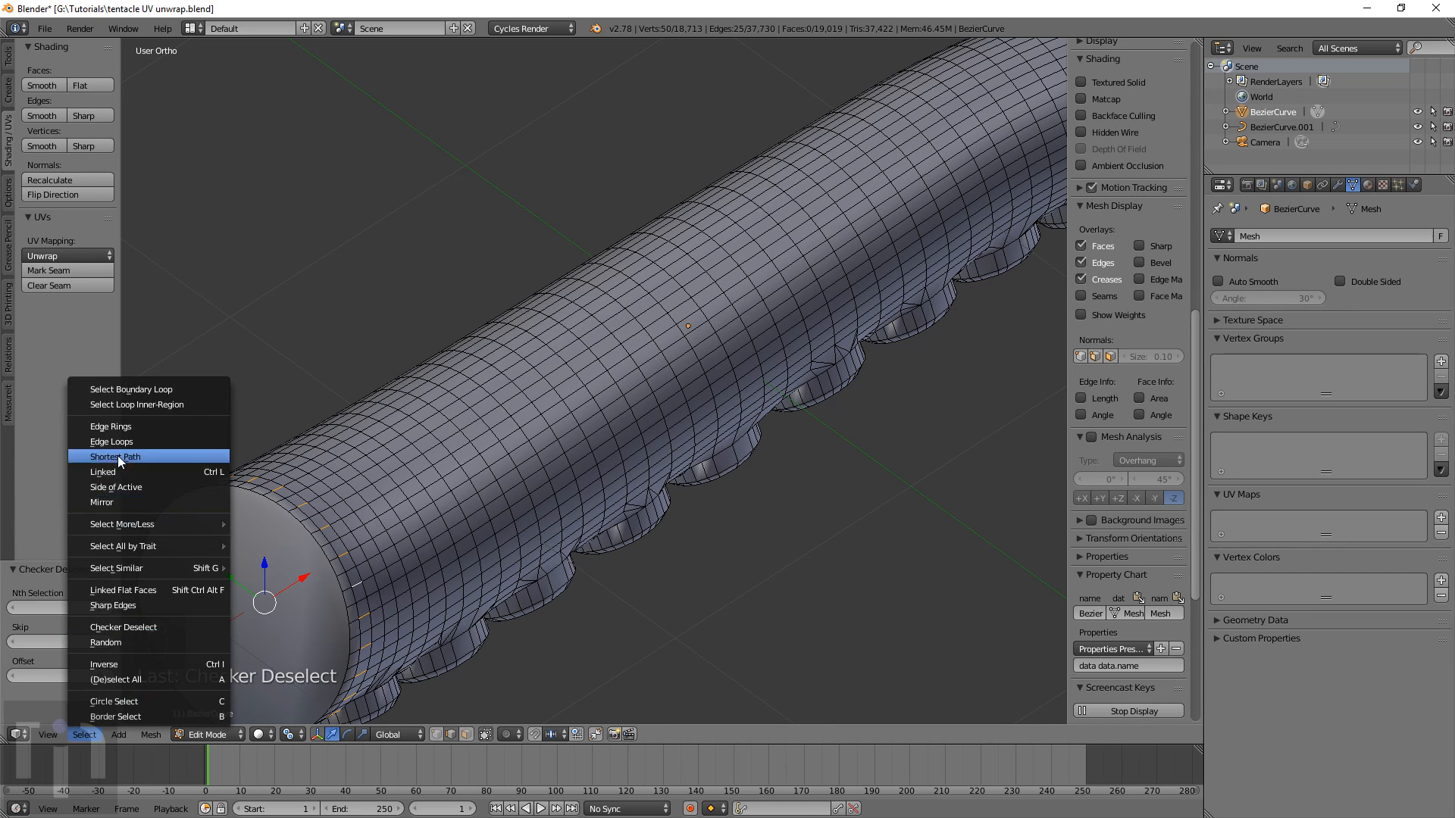
{"action": "left_click", "coordinate": [127, 443]}
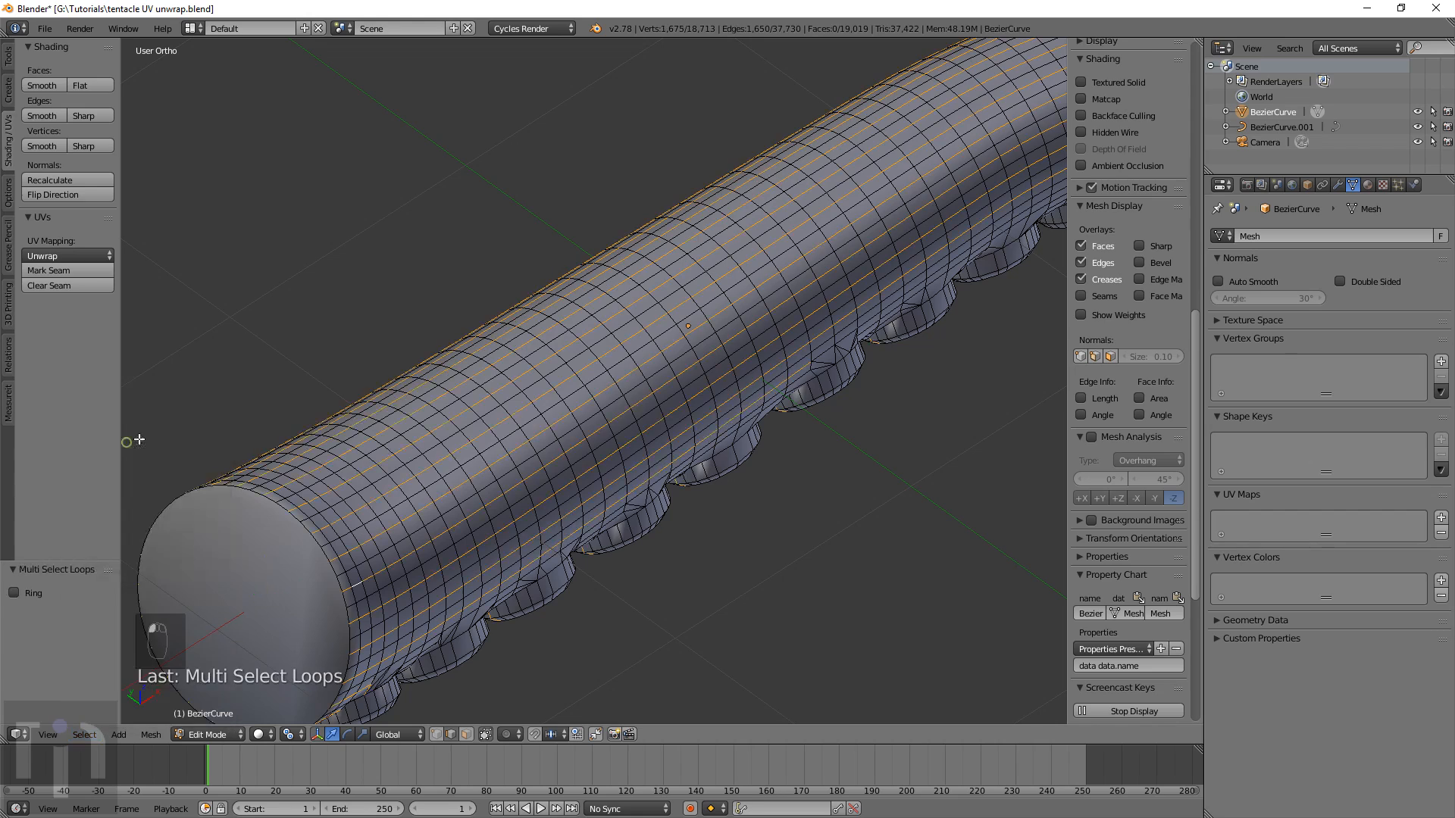
{"action": "key", "text": "x"}
{"action": "left_click", "coordinate": [444, 426]}
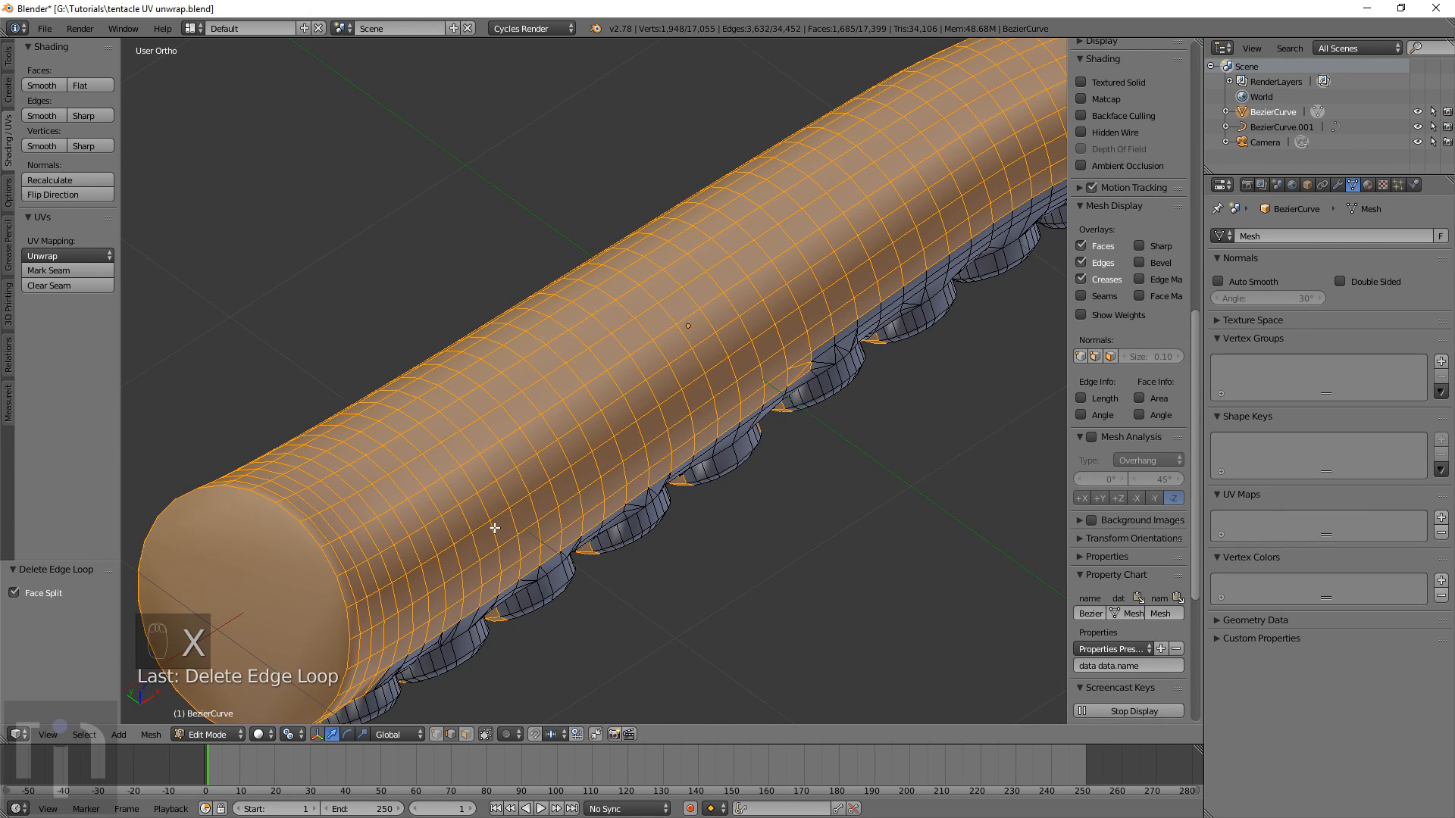
Select an edge ring along the reduced tentacle's length and apply Checker Deselect to keep every other edge
{"action": "middle_click_drag", "start_coordinate": [643, 537], "coordinate": [786, 516]}
{"action": "scroll", "coordinate": [788, 514], "scroll_direction": "down", "scroll_amount": 4}
{"action": "middle_click_drag", "start_coordinate": [808, 467], "coordinate": [604, 489]}
{"action": "scroll", "coordinate": [548, 586], "scroll_direction": "up", "scroll_amount": 4}
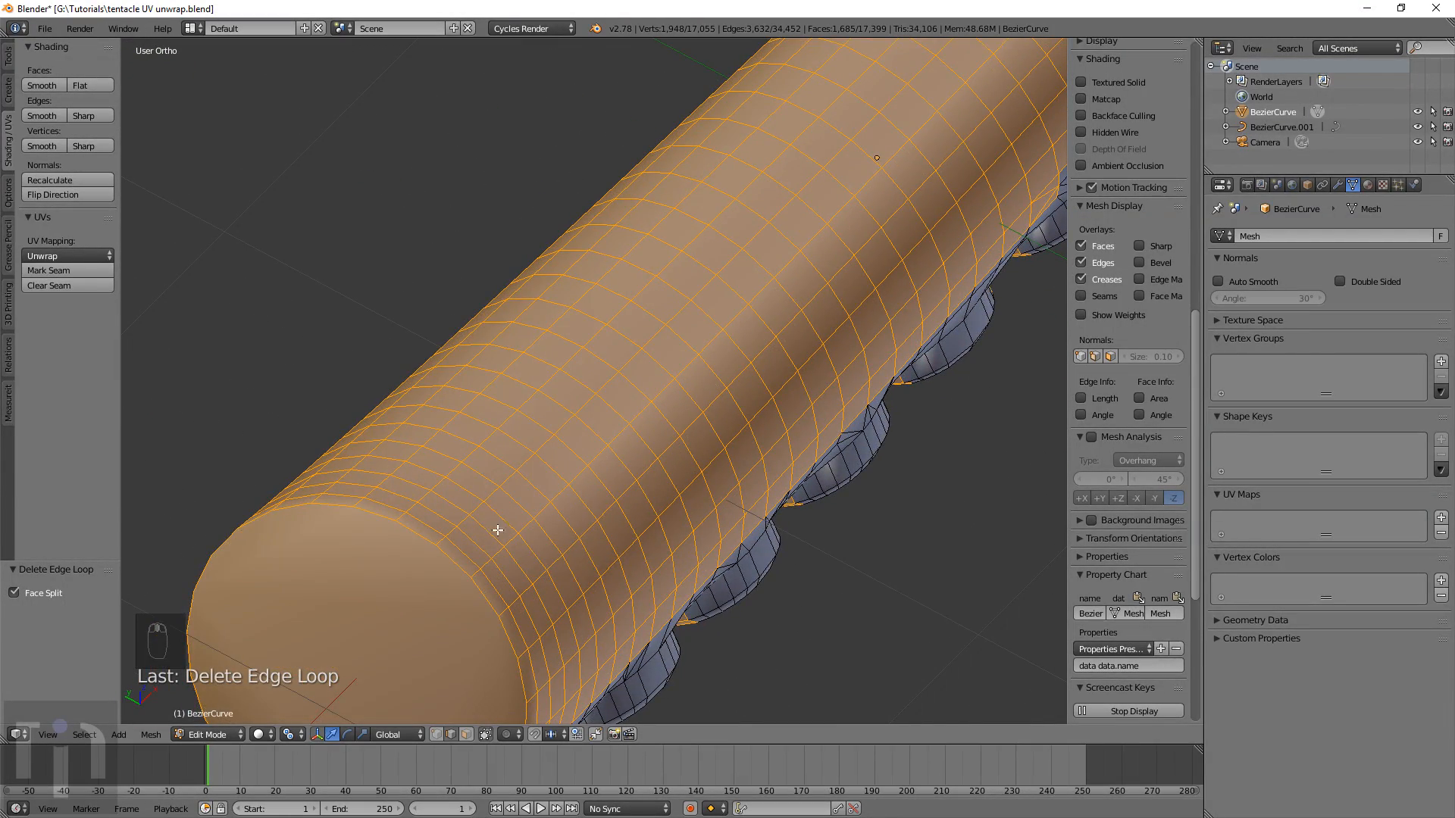
{"action": "right_click", "coordinate": [463, 555], "text": "alt"}
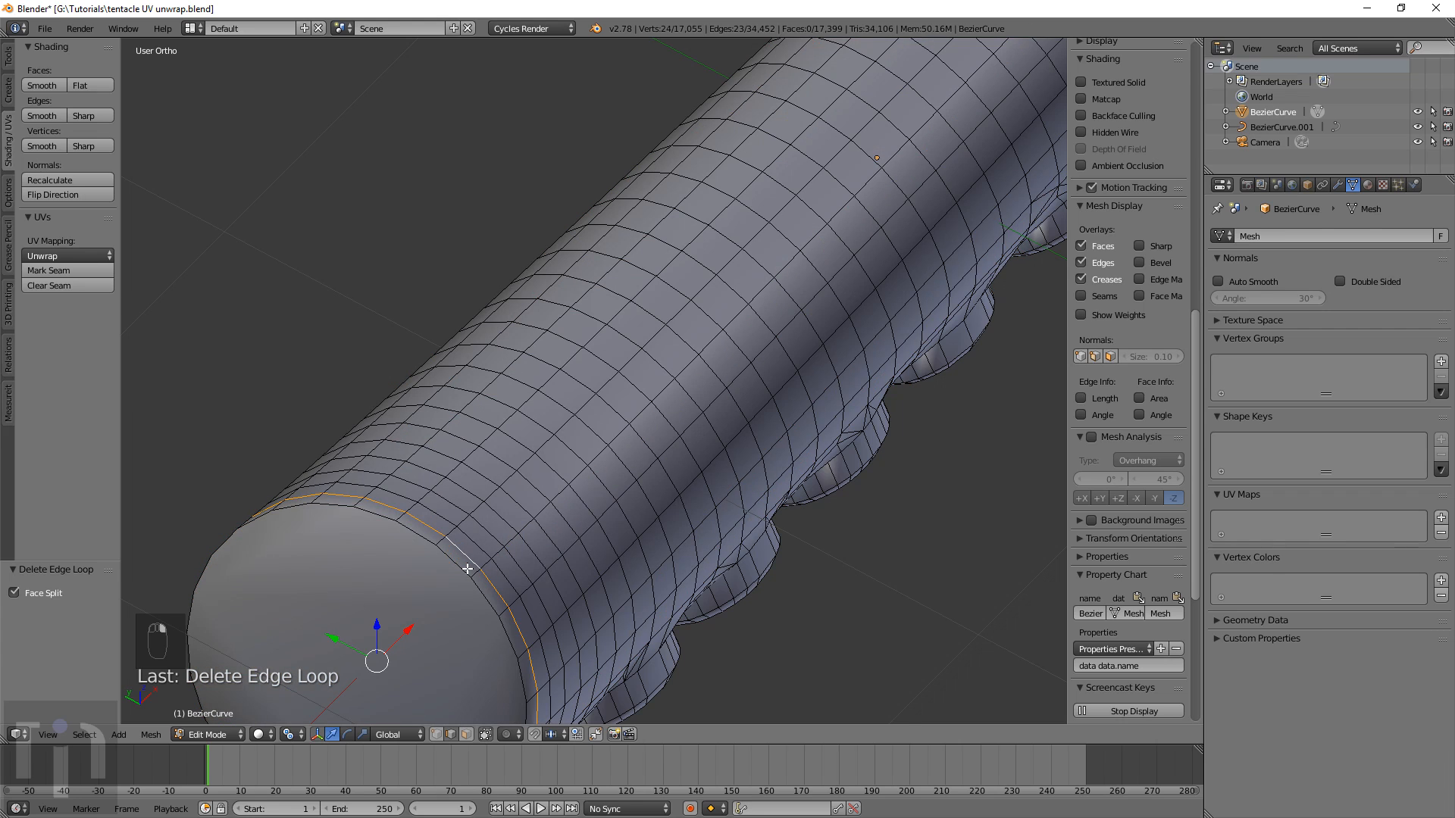
{"action": "right_click", "coordinate": [476, 558], "text": "alt"}
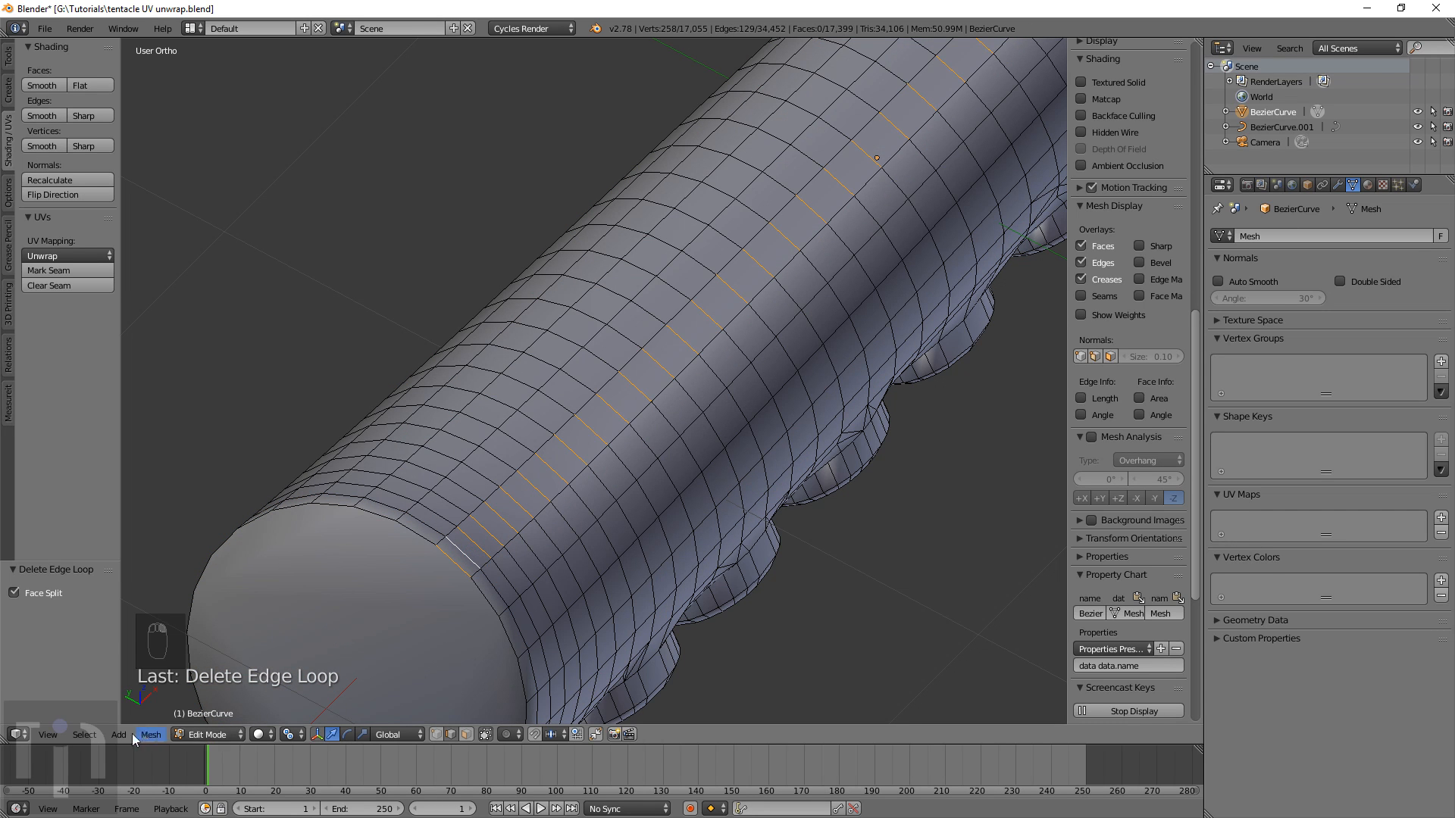
{"action": "left_click", "coordinate": [84, 734]}
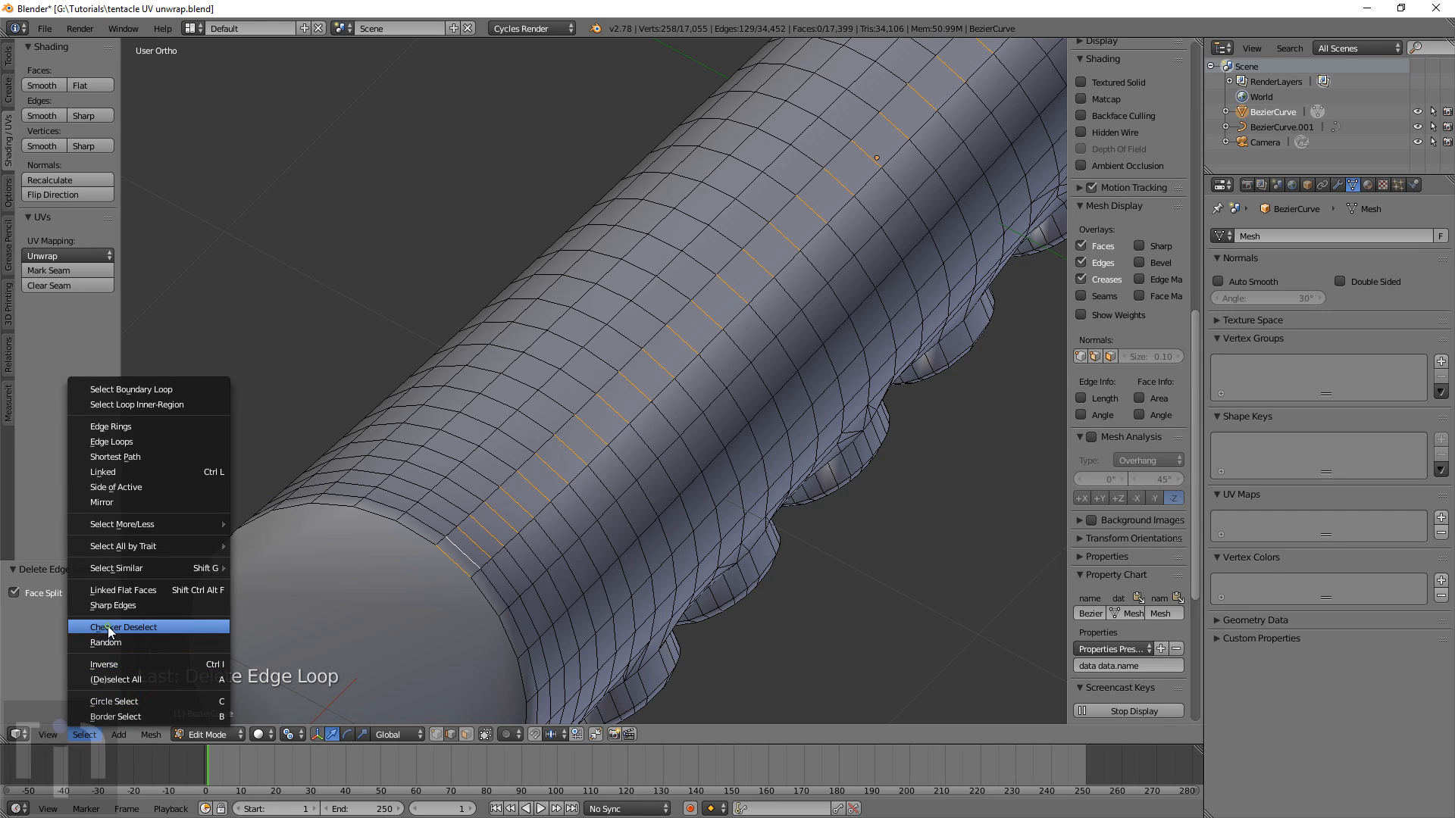
{"action": "left_click", "coordinate": [107, 626]}
Extend the remaining alternate edges to edge loops around the reduced tentacle, delete the loops and check the coarser mesh
{"action": "left_click", "coordinate": [81, 734]}
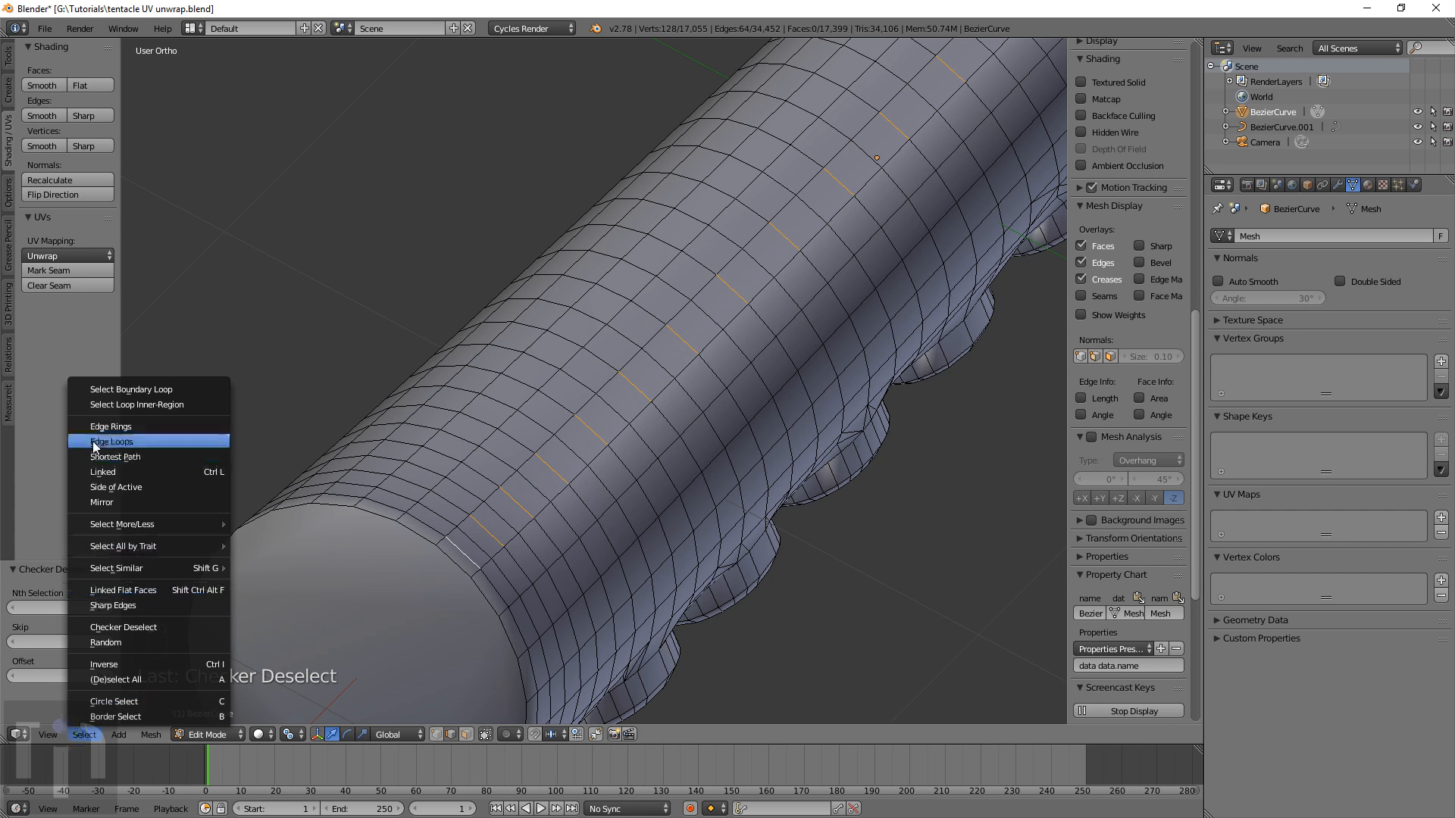
{"action": "left_click", "coordinate": [102, 441]}
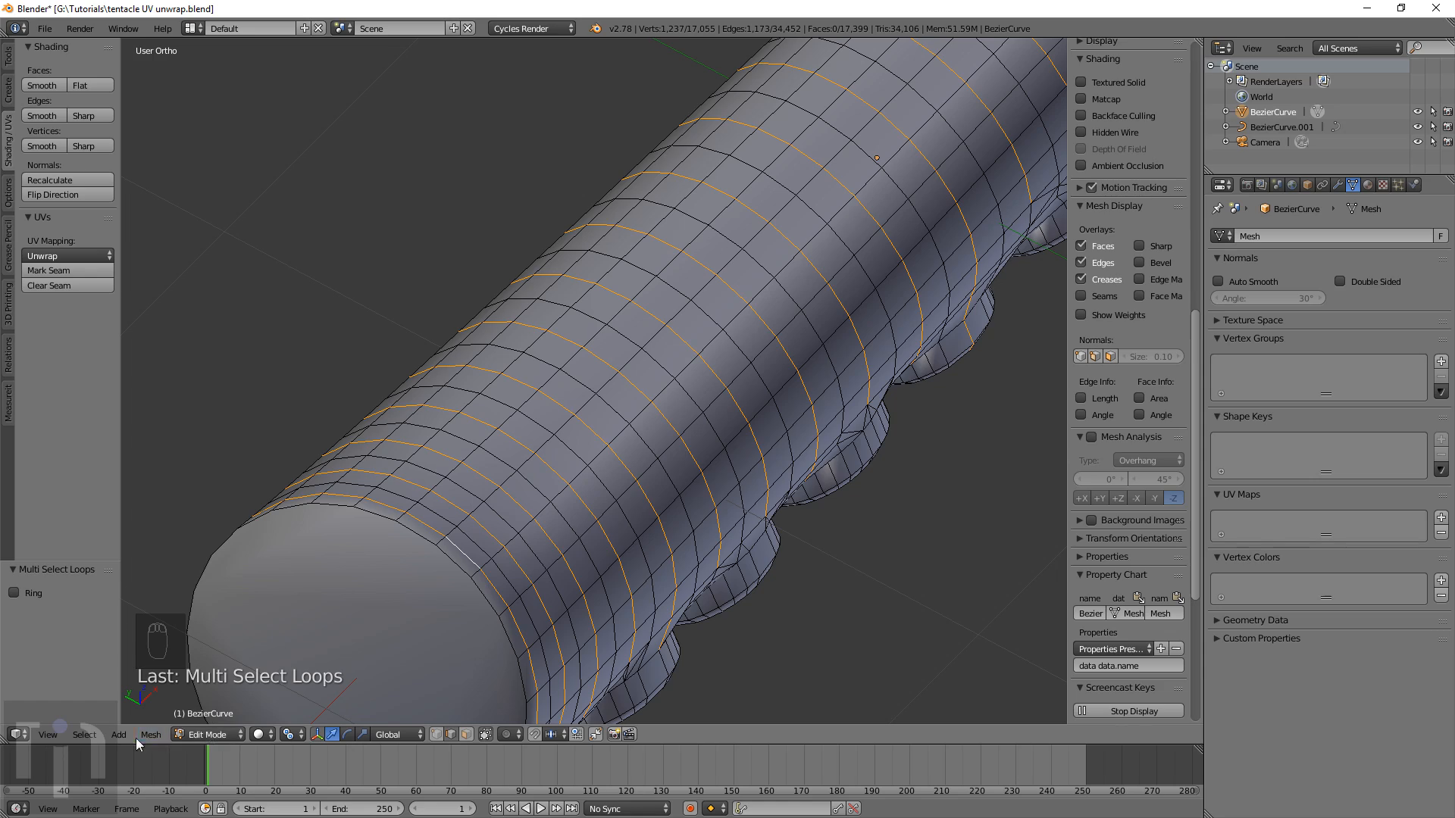
{"action": "key", "text": "x"}
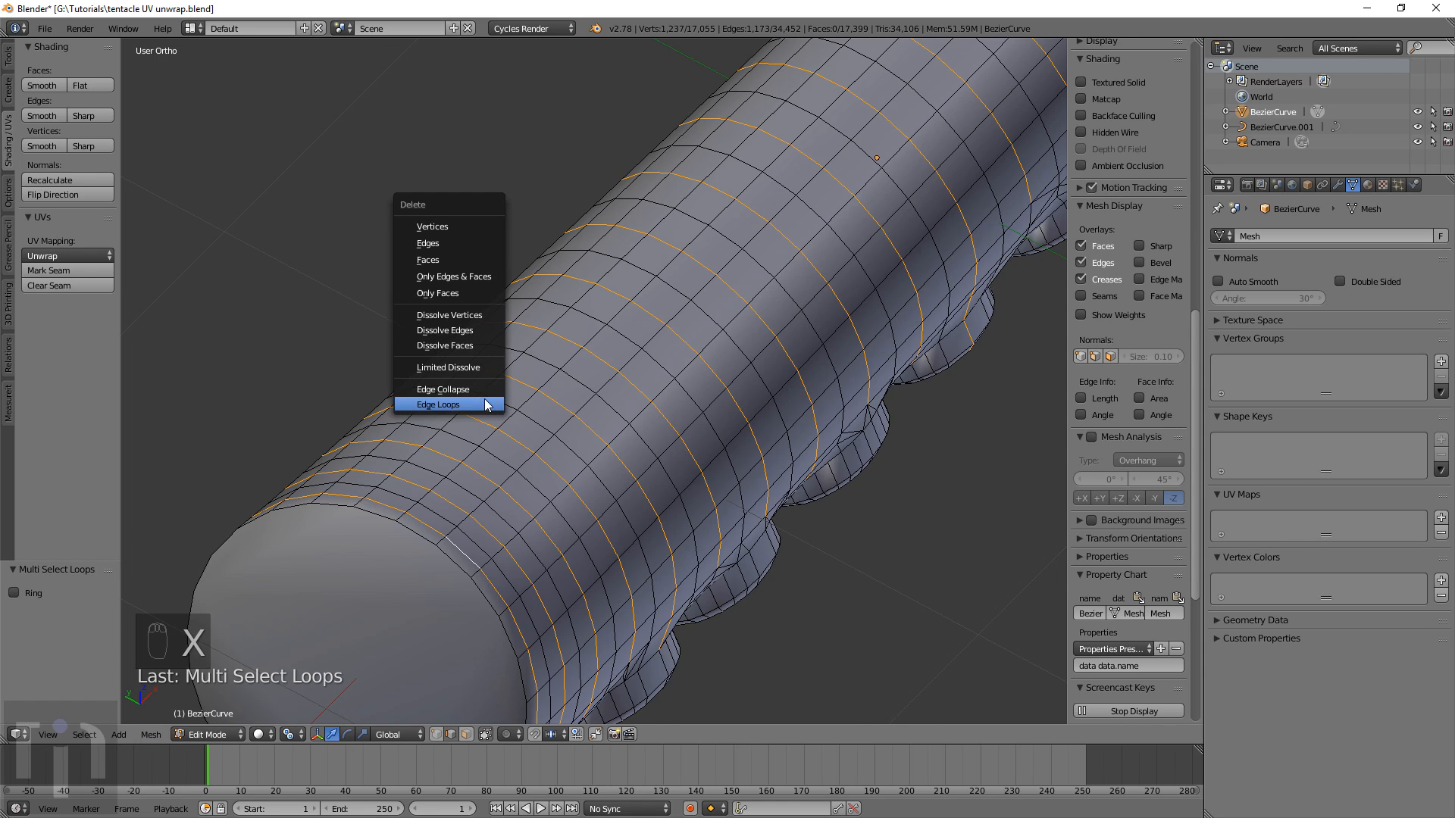
{"action": "left_click", "coordinate": [486, 405]}
{"action": "scroll", "coordinate": [572, 422], "scroll_direction": "down", "scroll_amount": 5}
{"action": "middle_click_drag", "start_coordinate": [932, 491], "coordinate": [760, 495]}
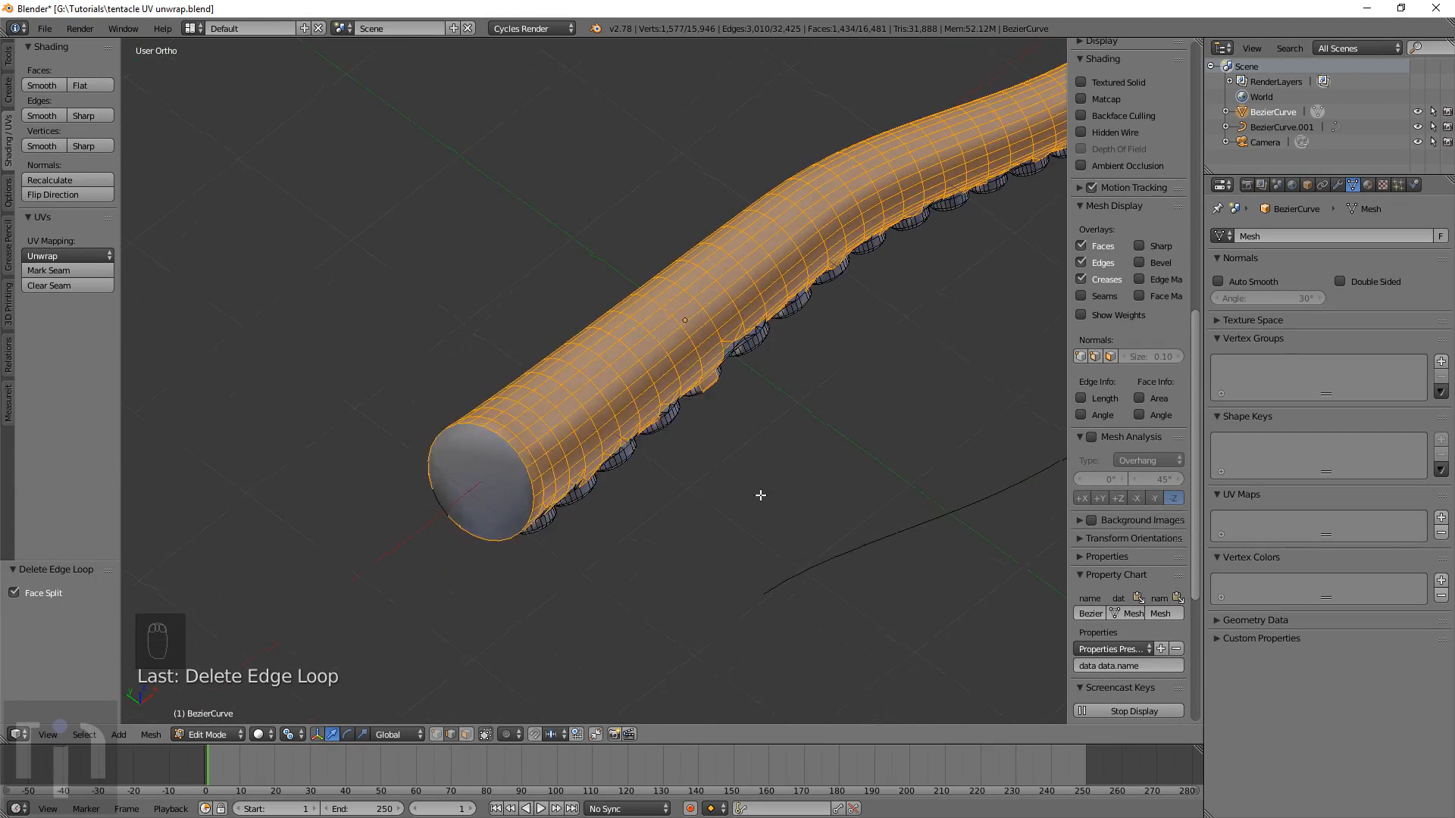
{"action": "scroll", "coordinate": [635, 464], "scroll_direction": "up", "scroll_amount": 5}
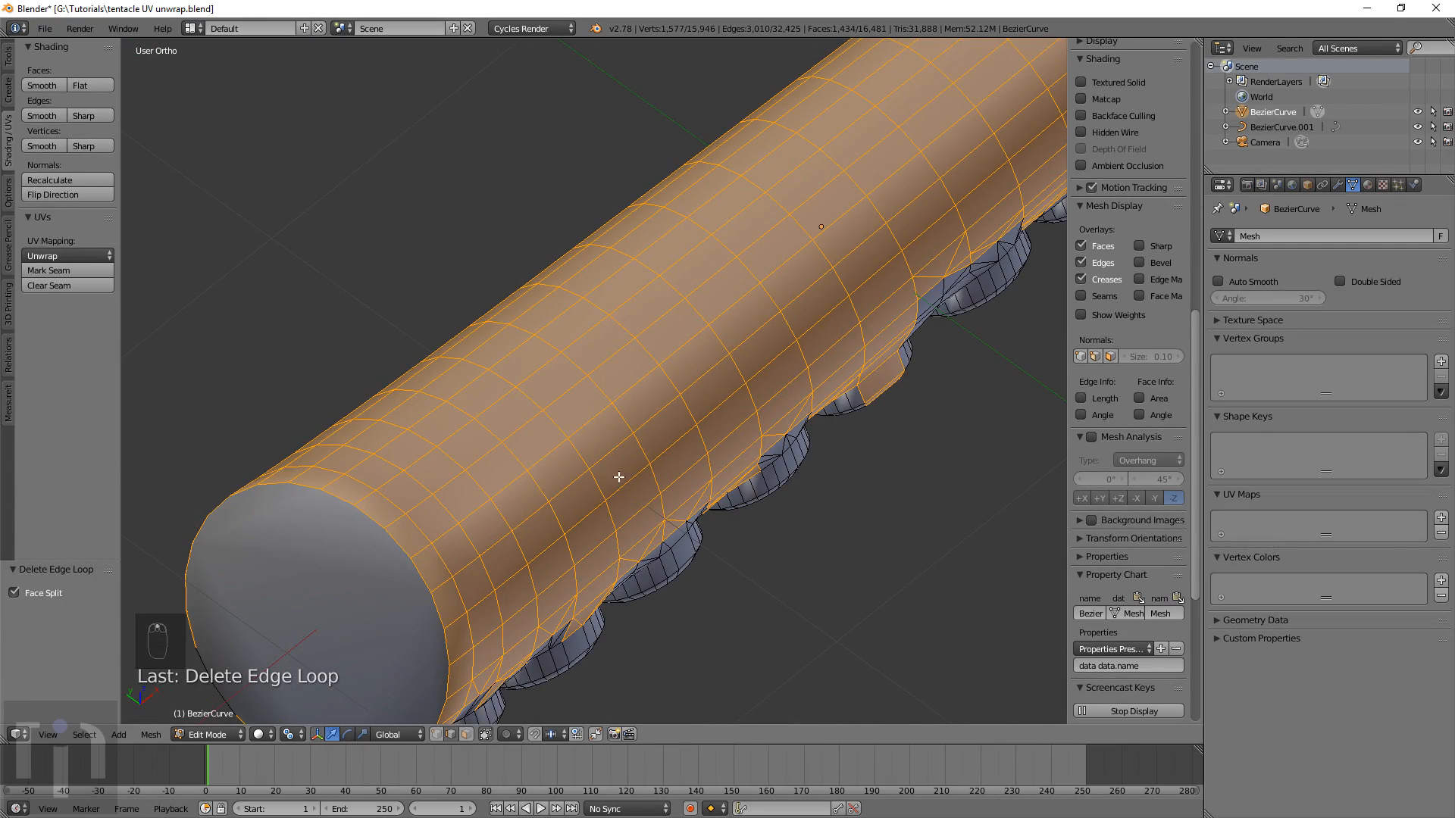
Select another edge ring along the tentacle's length and thin it to every other edge with Checker Deselect
{"action": "scroll", "coordinate": [610, 497], "scroll_direction": "down", "scroll_amount": 2}
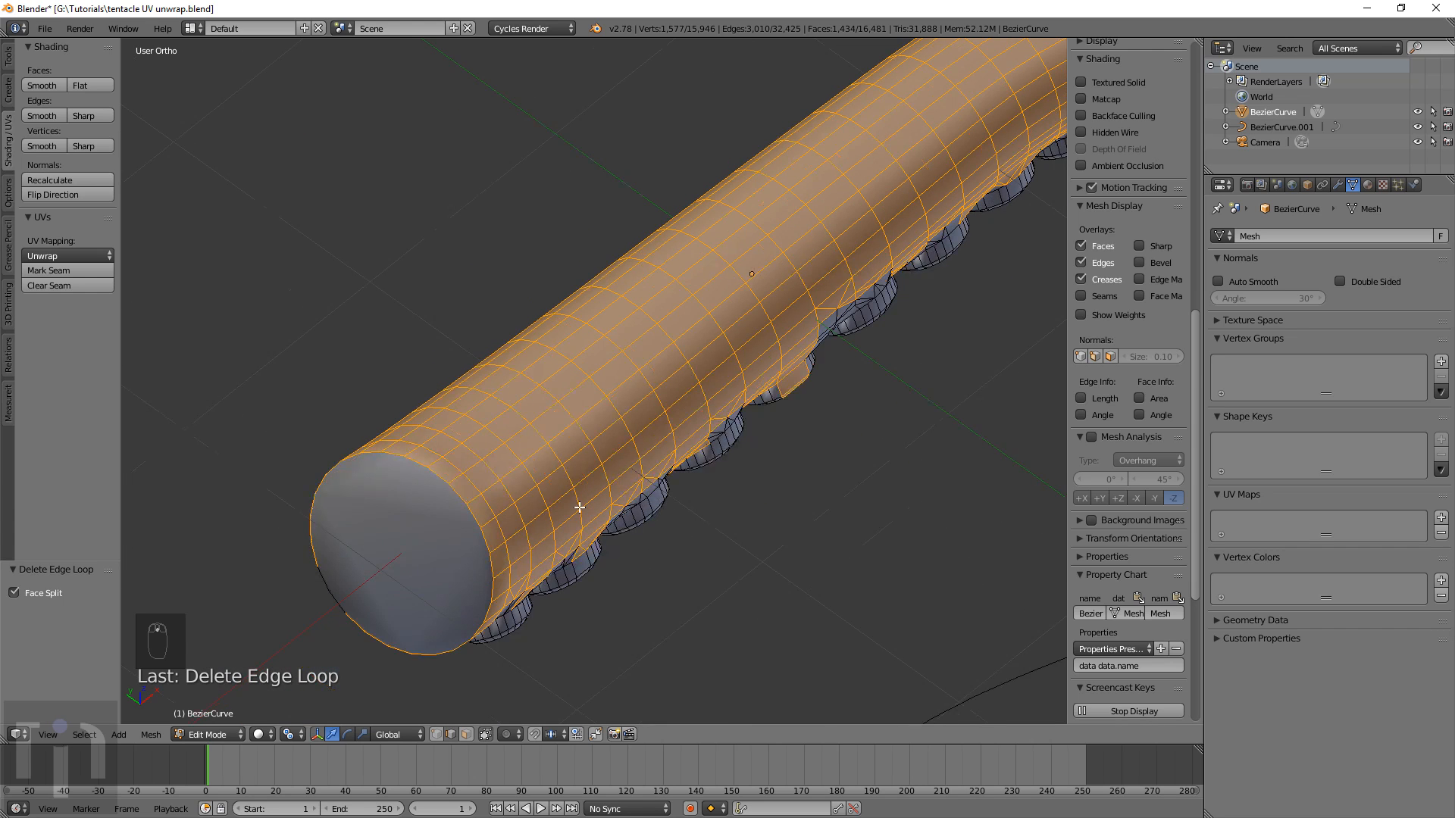
{"action": "left_click", "coordinate": [469, 482], "text": "alt"}
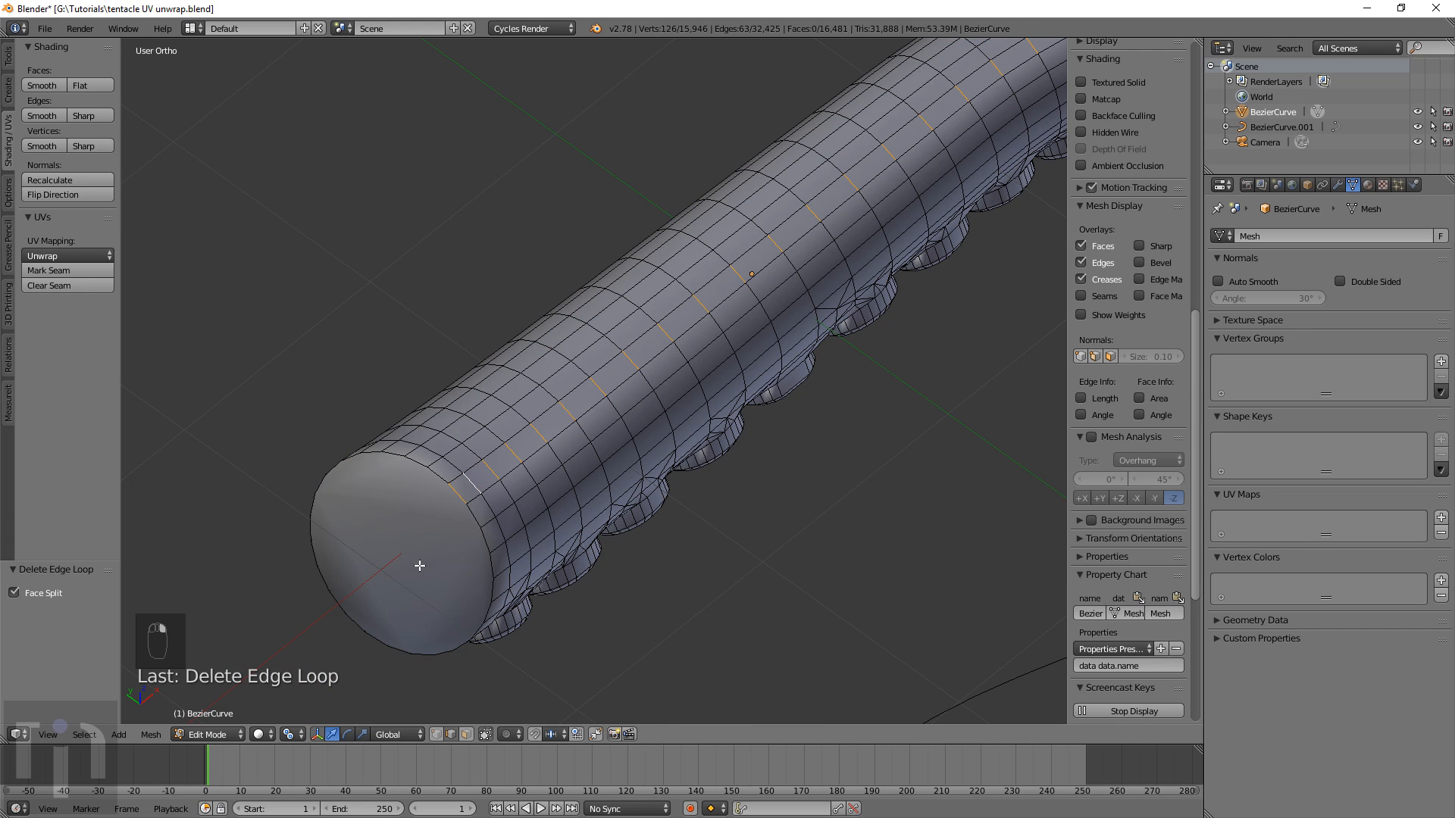
{"action": "left_click", "coordinate": [85, 735]}
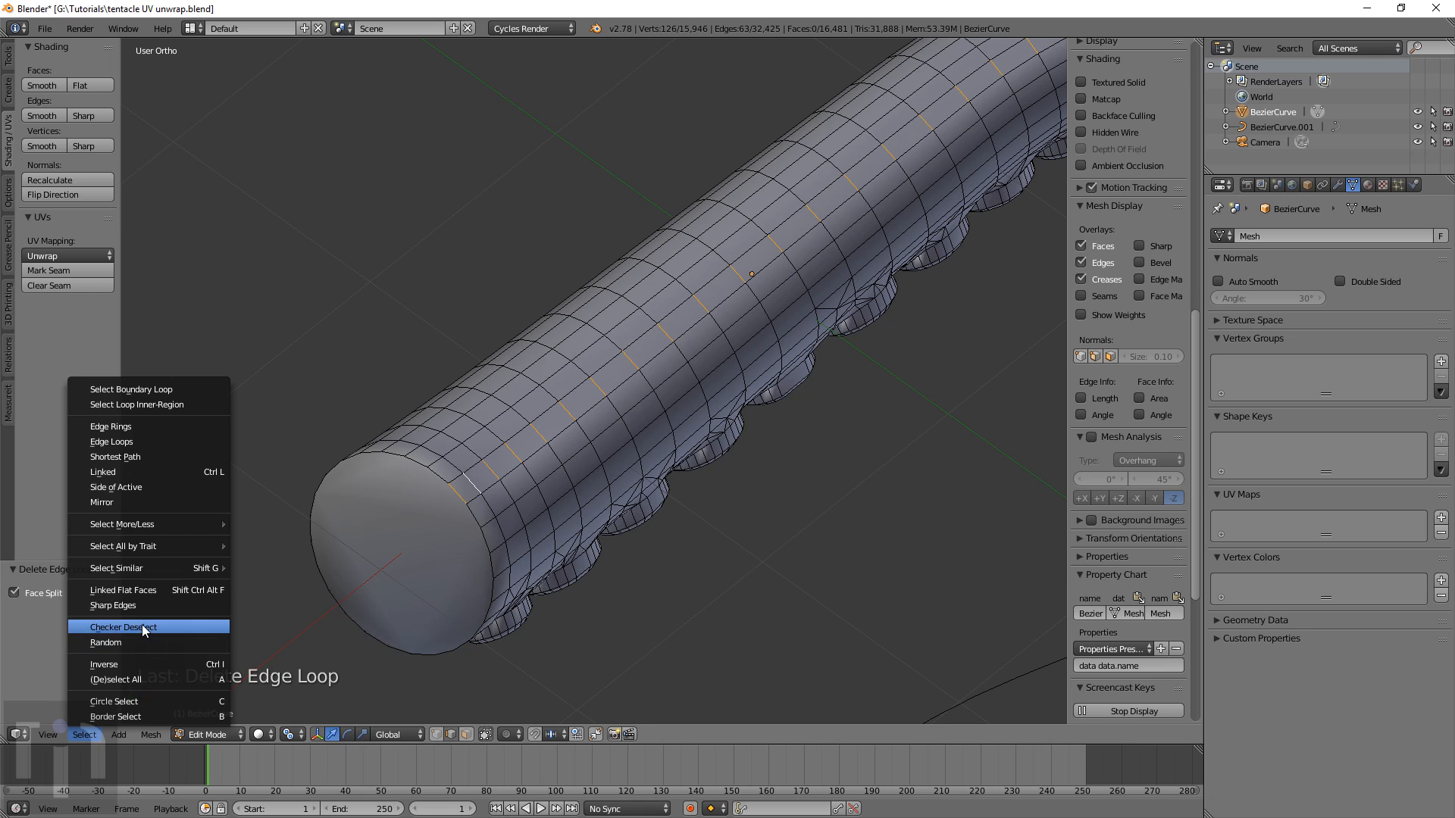
{"action": "left_click", "coordinate": [142, 625]}
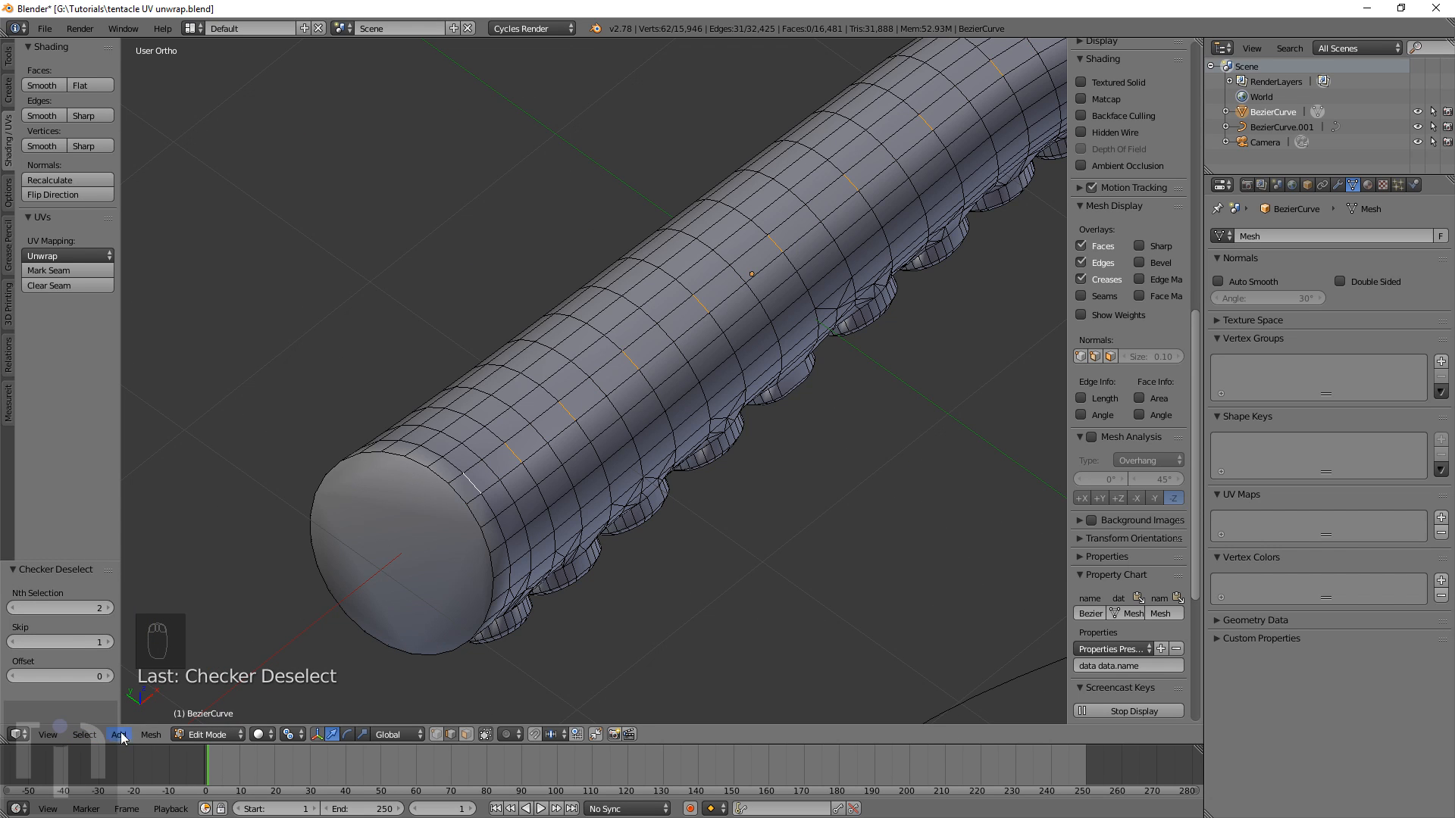
Expand the alternate edges into edge loops around the tentacle and delete those edge loops
{"action": "left_click", "coordinate": [84, 734]}
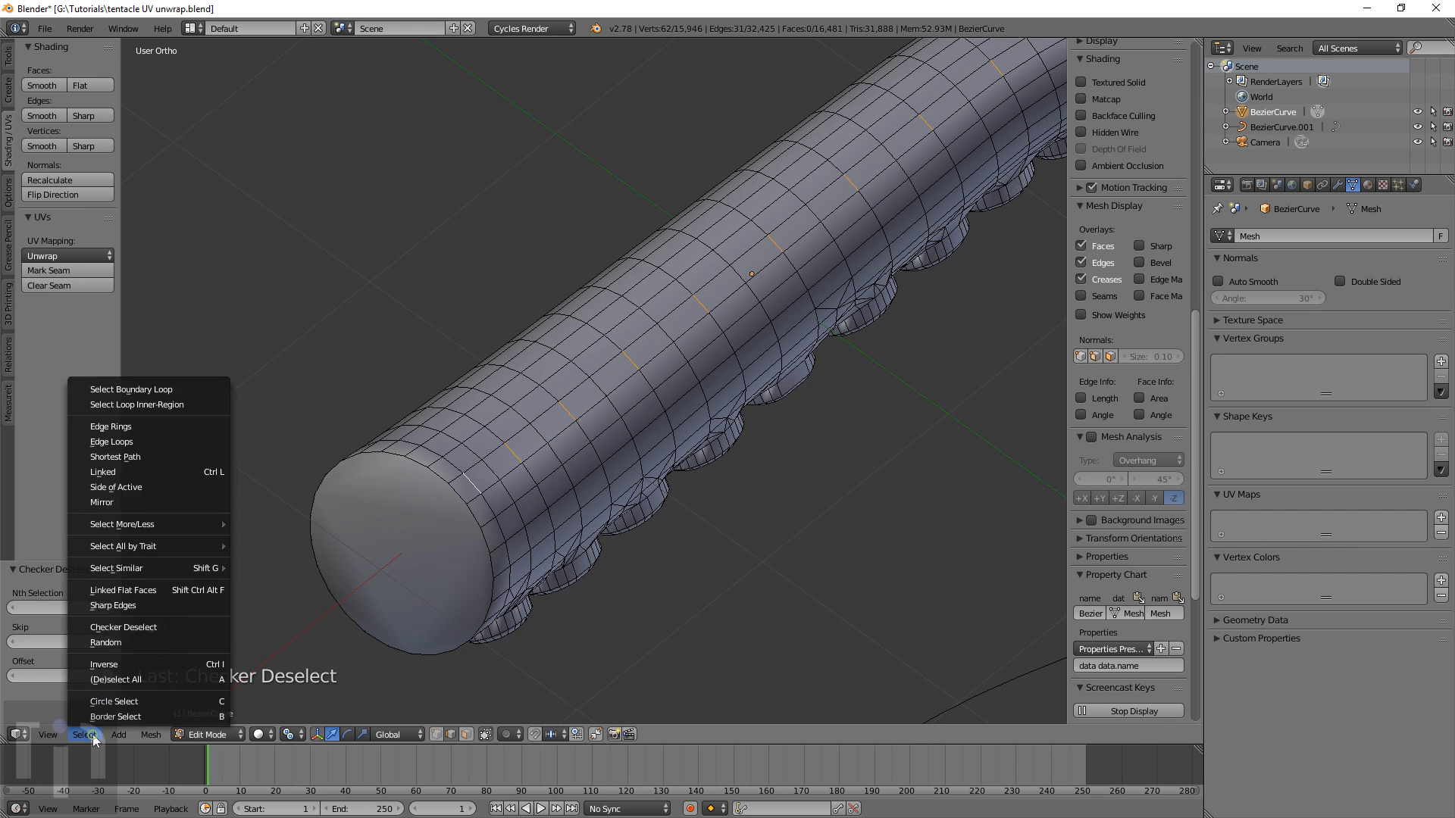
{"action": "left_click", "coordinate": [102, 442]}
{"action": "key", "text": "x"}
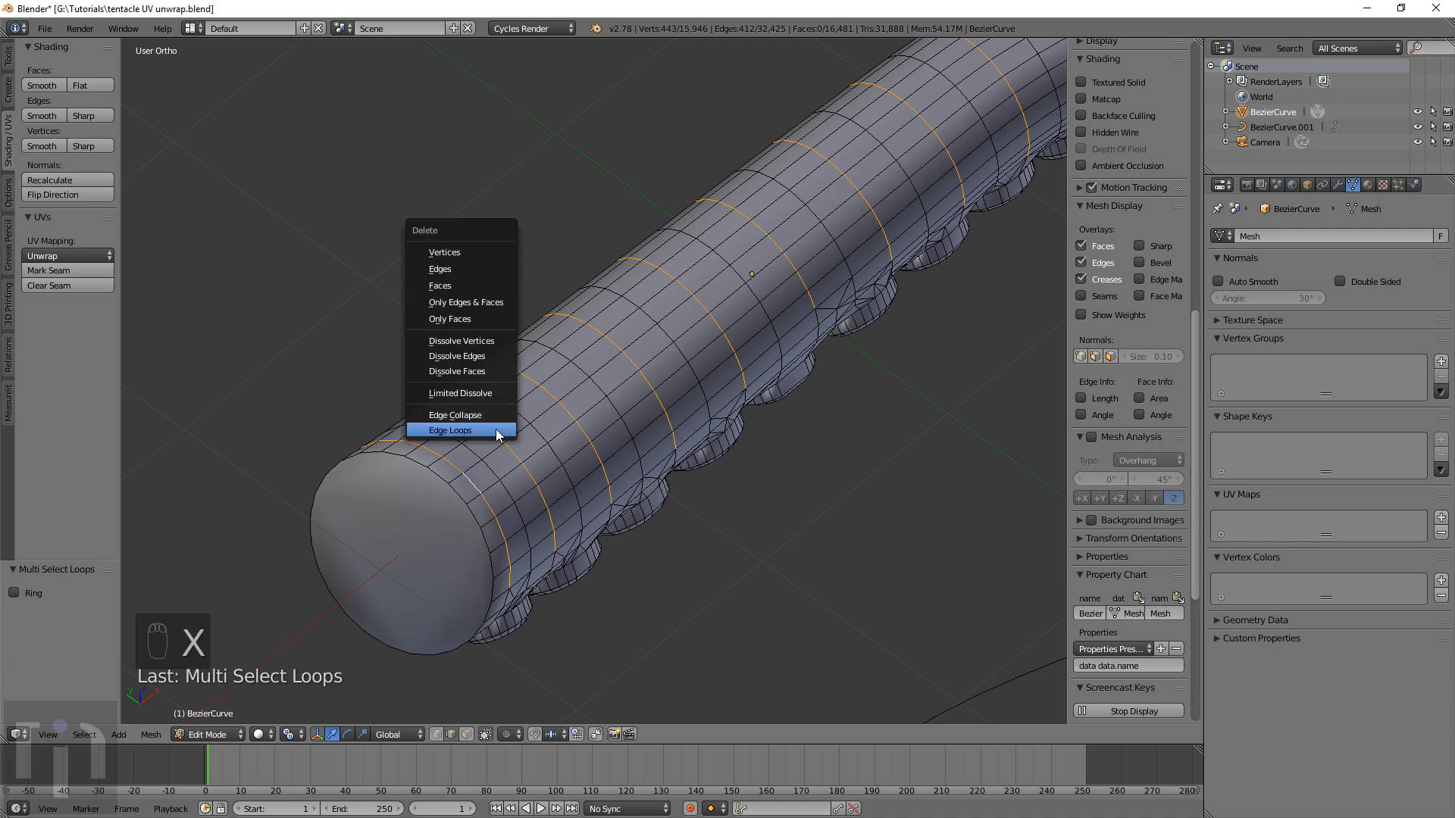
{"action": "left_click", "coordinate": [497, 431]}
Clear the selection and examine the reduced mesh along the tentacle, including the suckers on its underside
{"action": "middle_click_drag", "start_coordinate": [496, 431], "coordinate": [715, 553]}
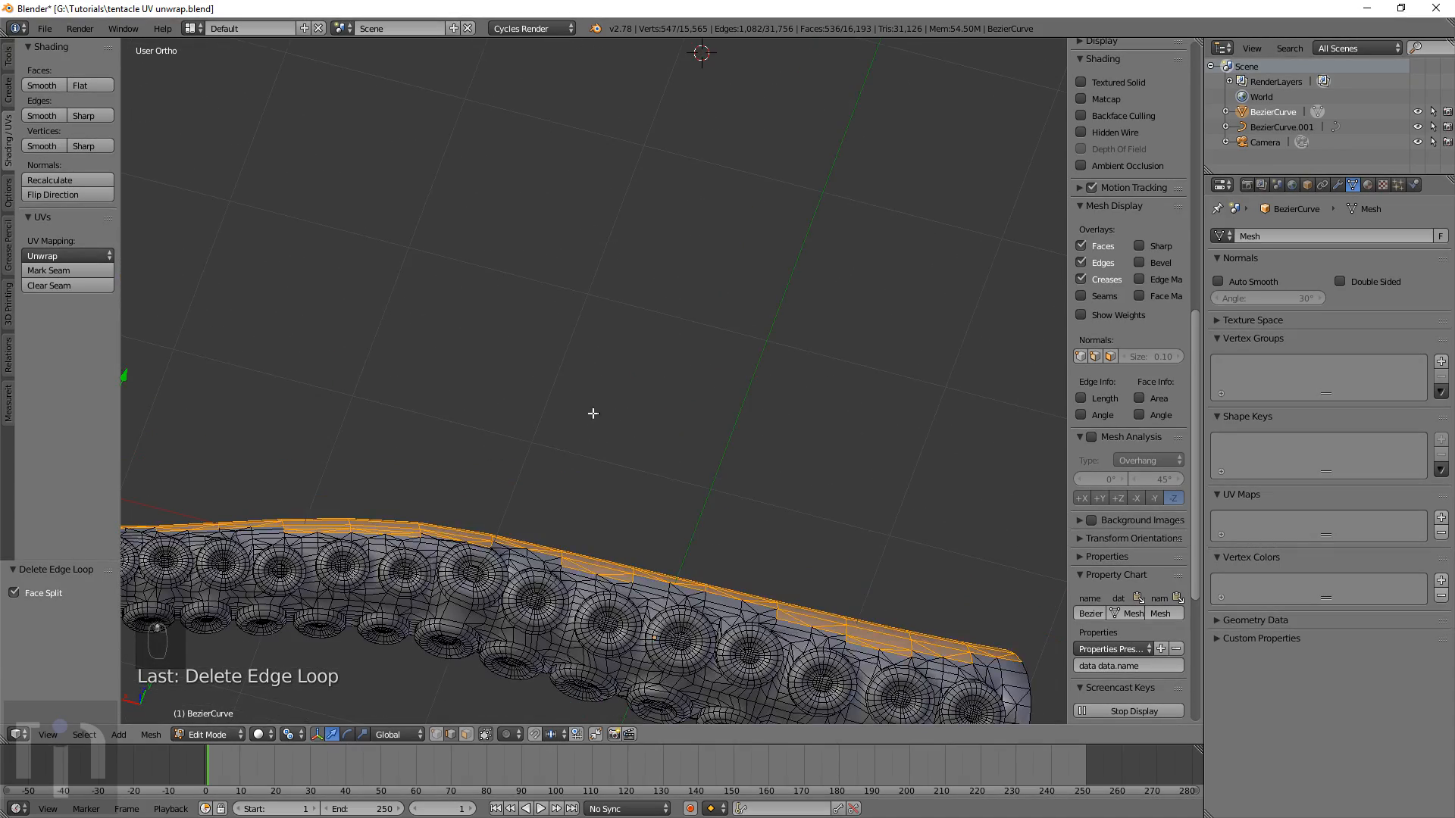
{"action": "middle_click_drag", "start_coordinate": [593, 414], "coordinate": [472, 68], "text": "shift"}
{"action": "scroll", "coordinate": [660, 389], "scroll_direction": "up", "scroll_amount": 5}
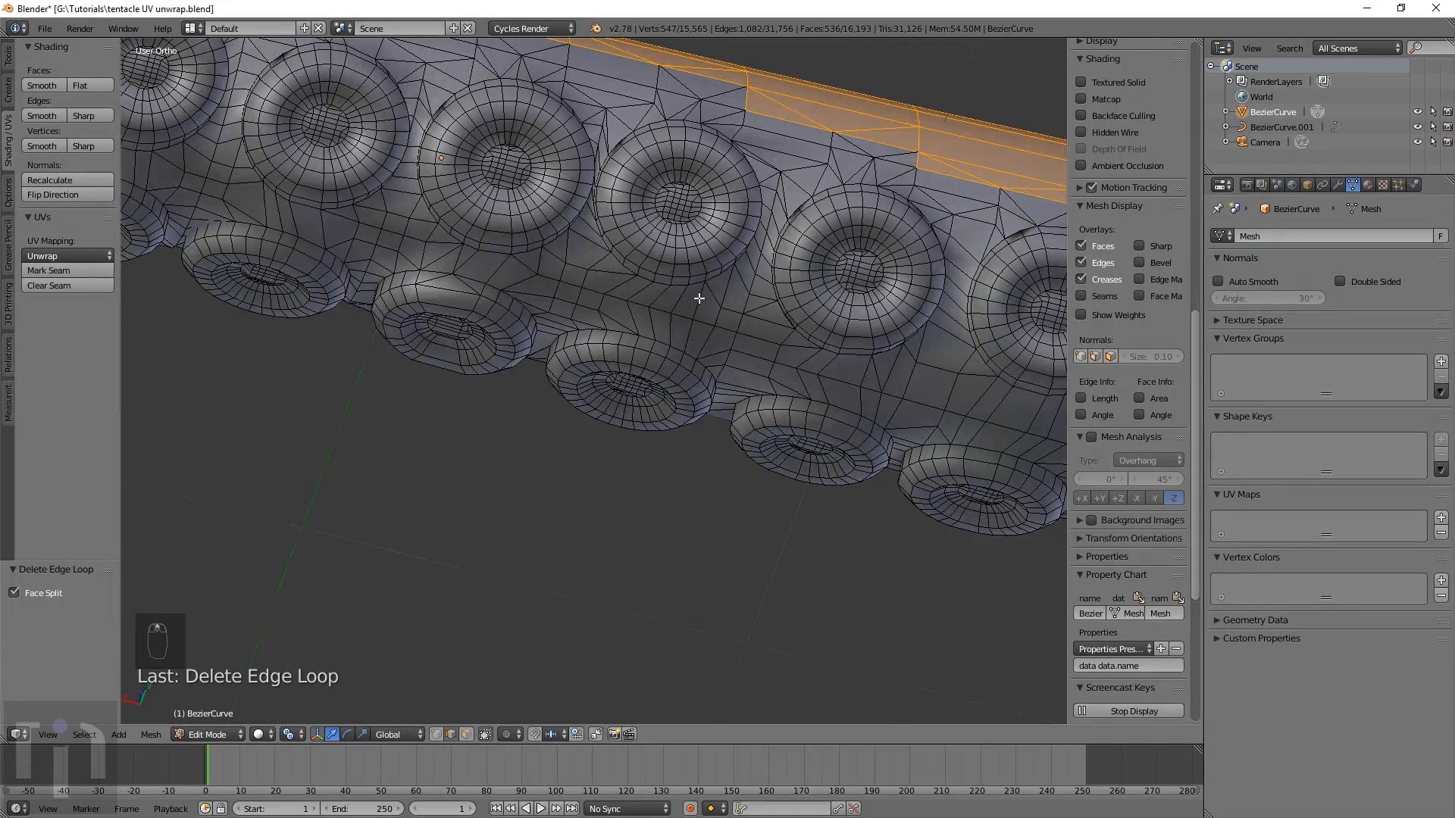
{"action": "scroll", "coordinate": [699, 298], "scroll_direction": "down", "scroll_amount": 5}
{"action": "scroll", "coordinate": [438, 243], "scroll_direction": "down", "scroll_amount": 3}
{"action": "middle_click_drag", "start_coordinate": [302, 262], "coordinate": [624, 461], "text": "shift"}
{"action": "key", "text": "a"}
{"action": "scroll", "coordinate": [670, 455], "scroll_direction": "up", "scroll_amount": 10}
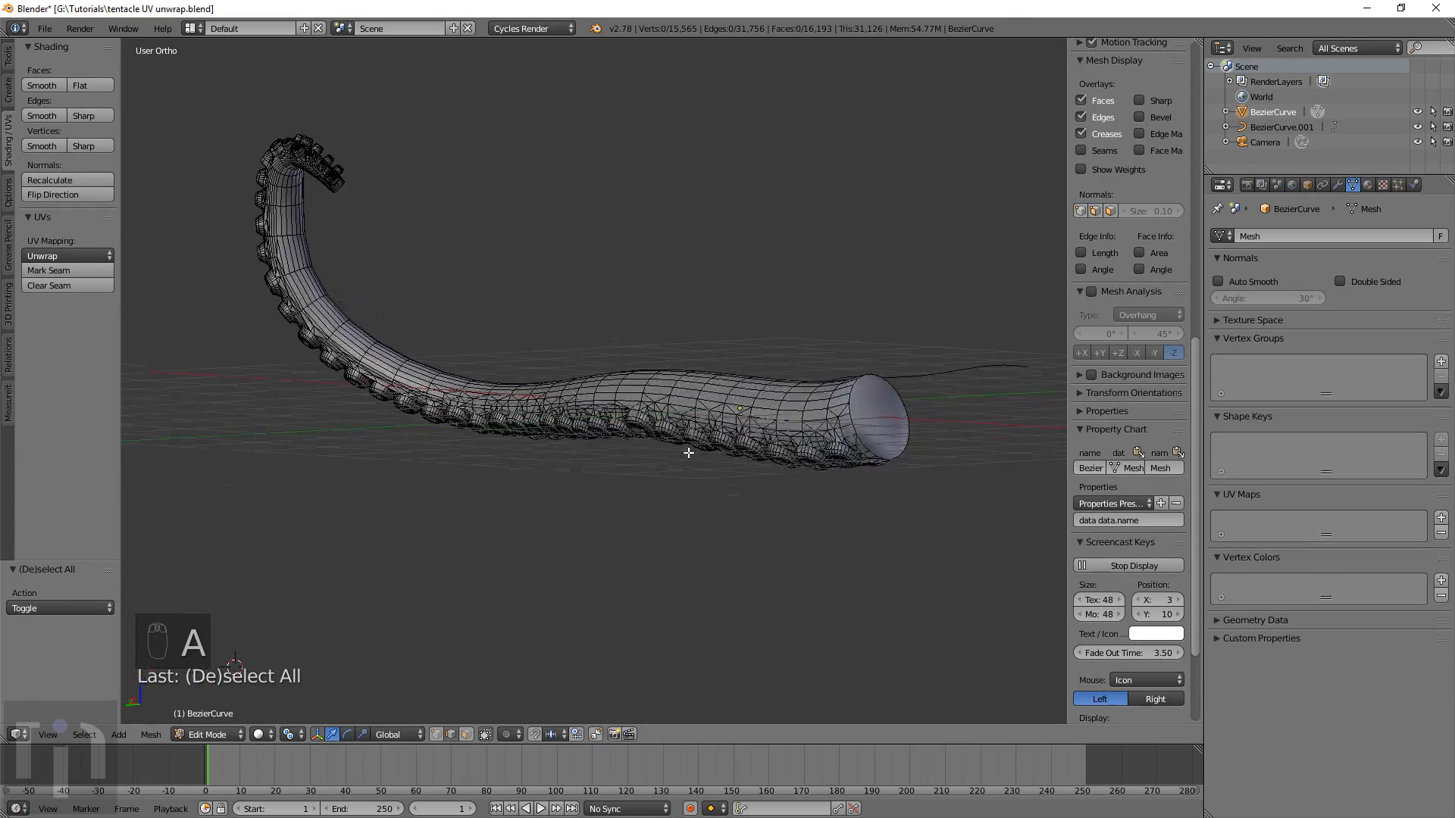
{"action": "scroll", "coordinate": [687, 466], "scroll_direction": "down", "scroll_amount": 8}
{"action": "middle_click_drag", "start_coordinate": [653, 516], "coordinate": [874, 425]}
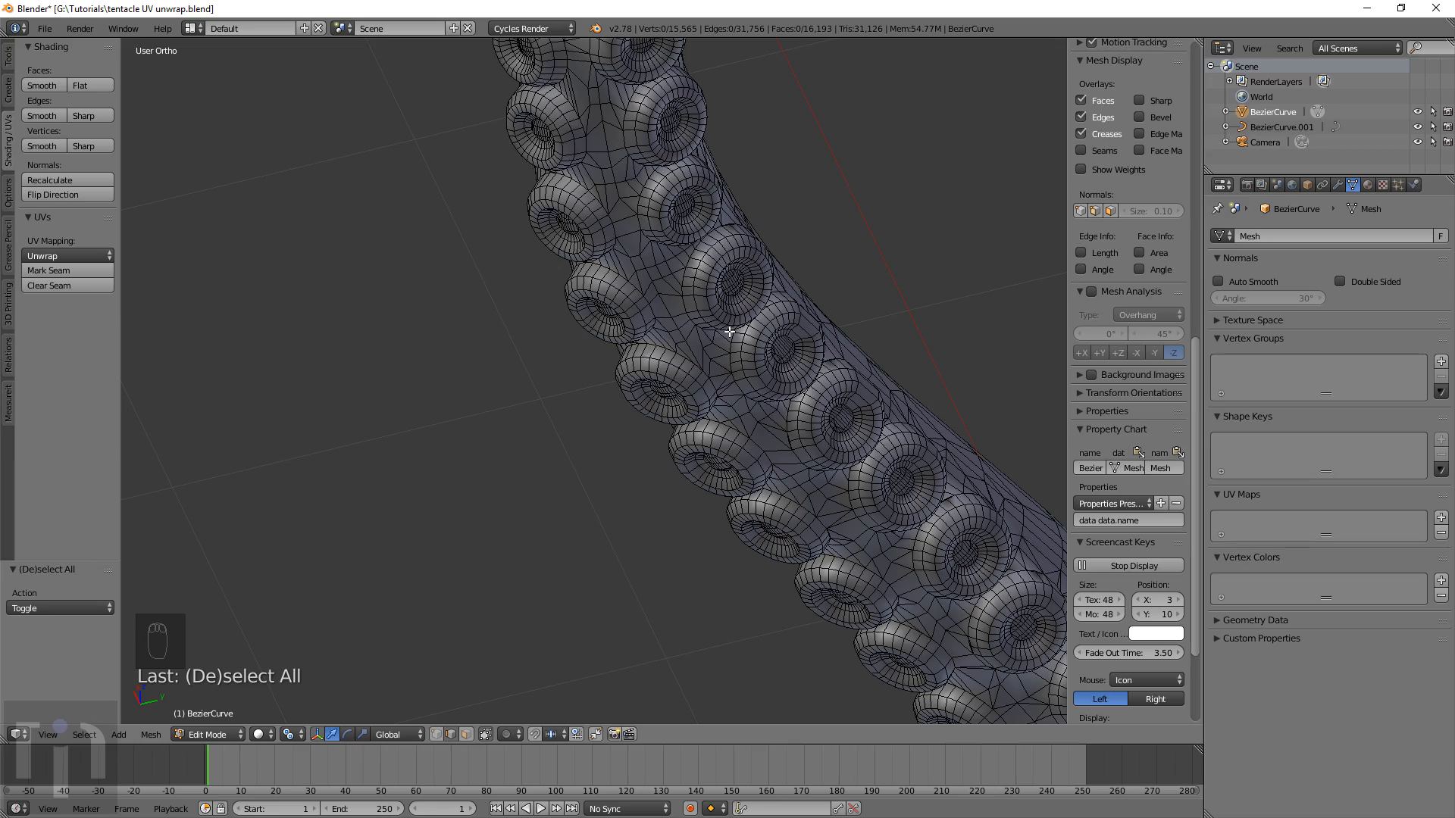
{"action": "middle_click_drag", "start_coordinate": [652, 198], "coordinate": [406, 324]}
Examine the tentacle's shading in Object Mode, then reselect it and inspect its topology in Edit Mode
{"action": "key", "text": "a"}
{"action": "key", "text": "a"}
{"action": "key", "text": "Tab"}
{"action": "middle_click_drag", "start_coordinate": [600, 470], "coordinate": [443, 400]}
{"action": "key", "text": "a"}
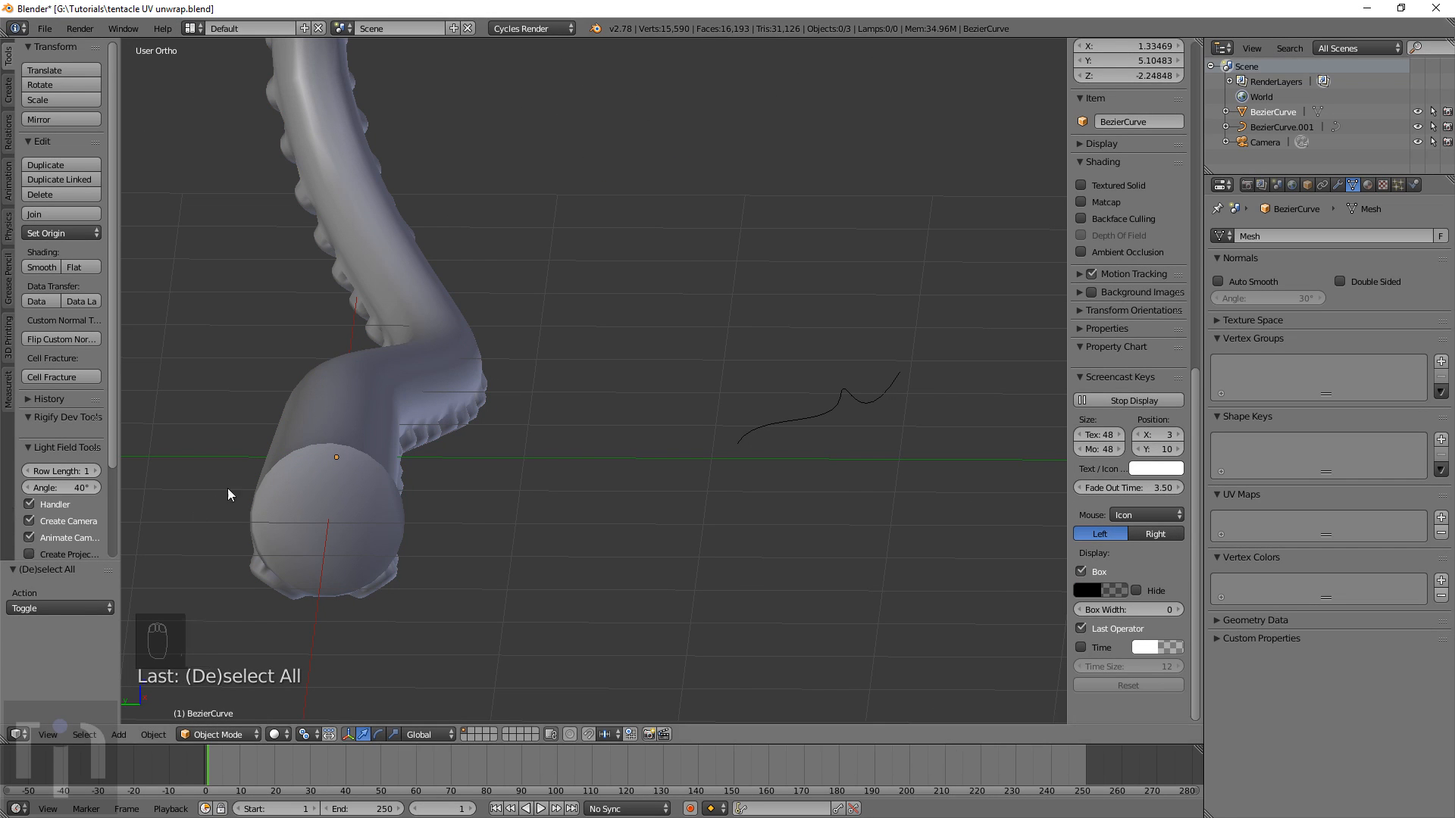
{"action": "middle_click_drag", "start_coordinate": [342, 530], "coordinate": [482, 529], "text": "shift"}
{"action": "key", "text": "z"}
{"action": "key", "text": "z"}
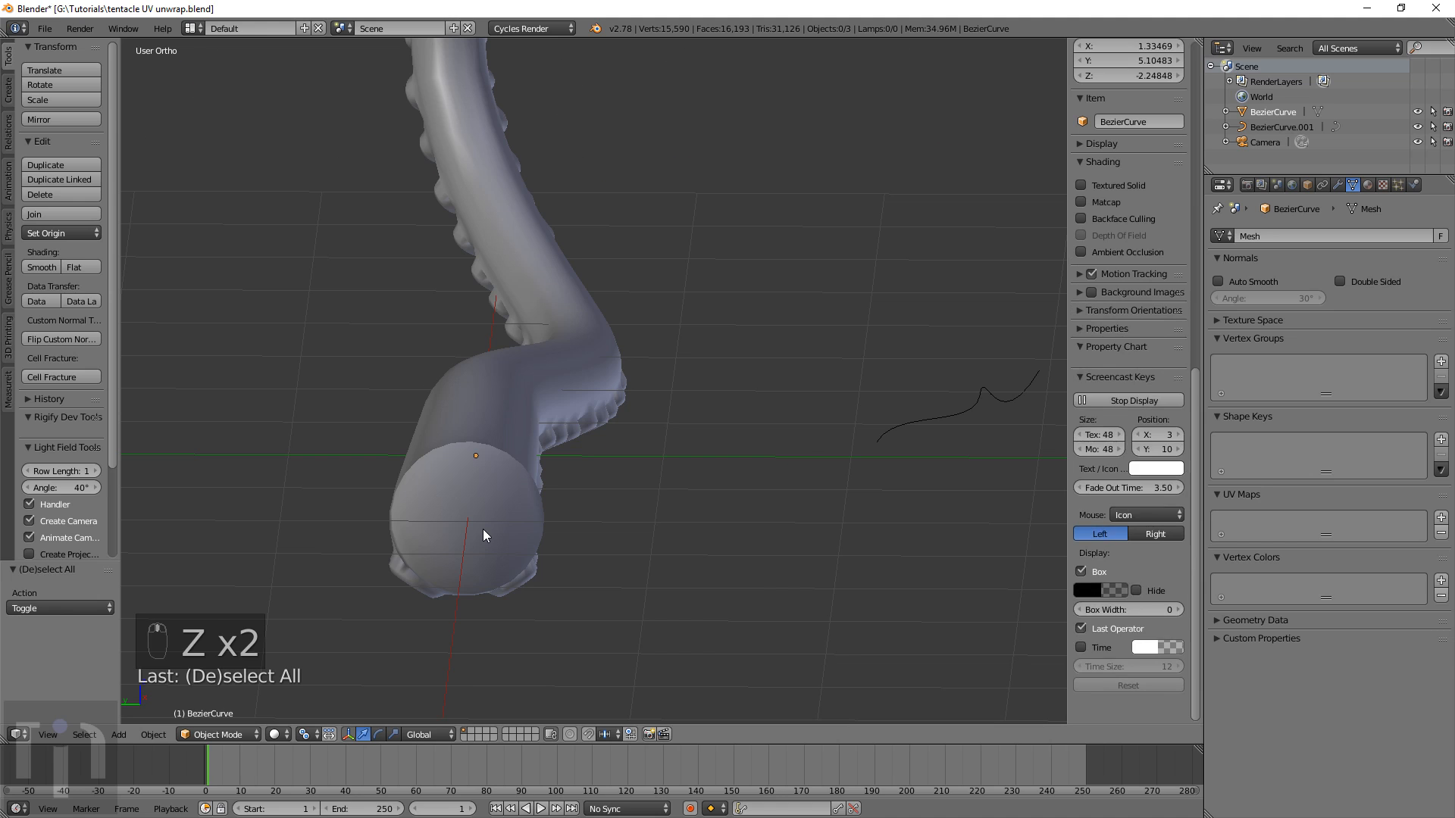
{"action": "key", "text": "a"}
{"action": "mouse_move", "coordinate": [484, 534]}
{"action": "middle_mouse_down"}
{"action": "mouse_move", "coordinate": [517, 550]}
{"action": "mouse_move", "coordinate": [501, 538]}
{"action": "middle_mouse_up"}
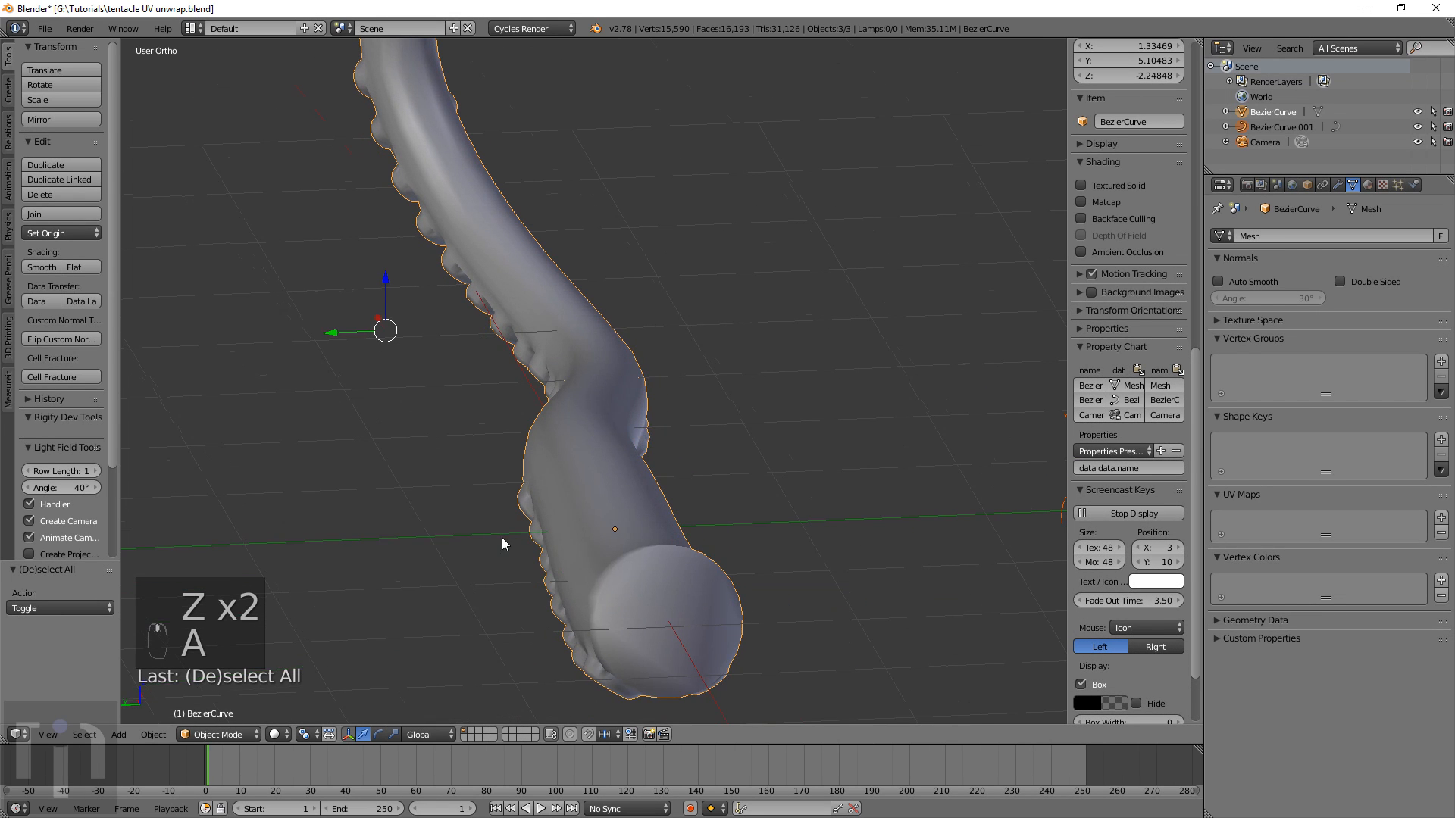
{"action": "right_click", "coordinate": [583, 542]}
{"action": "key", "text": "Tab"}
{"action": "middle_click_drag", "start_coordinate": [635, 548], "coordinate": [791, 335]}
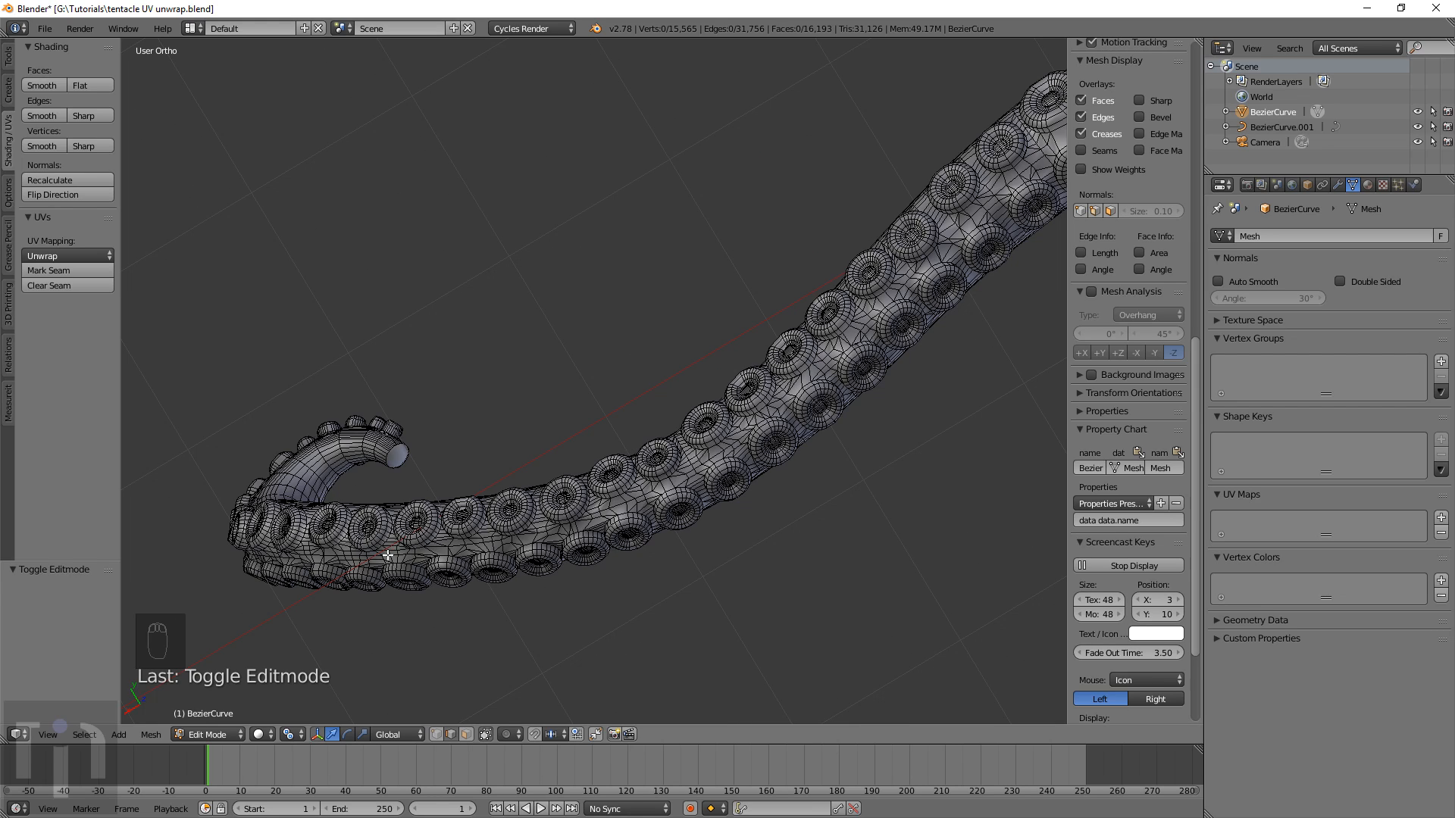
{"action": "middle_click_drag", "start_coordinate": [967, 269], "coordinate": [857, 474]}
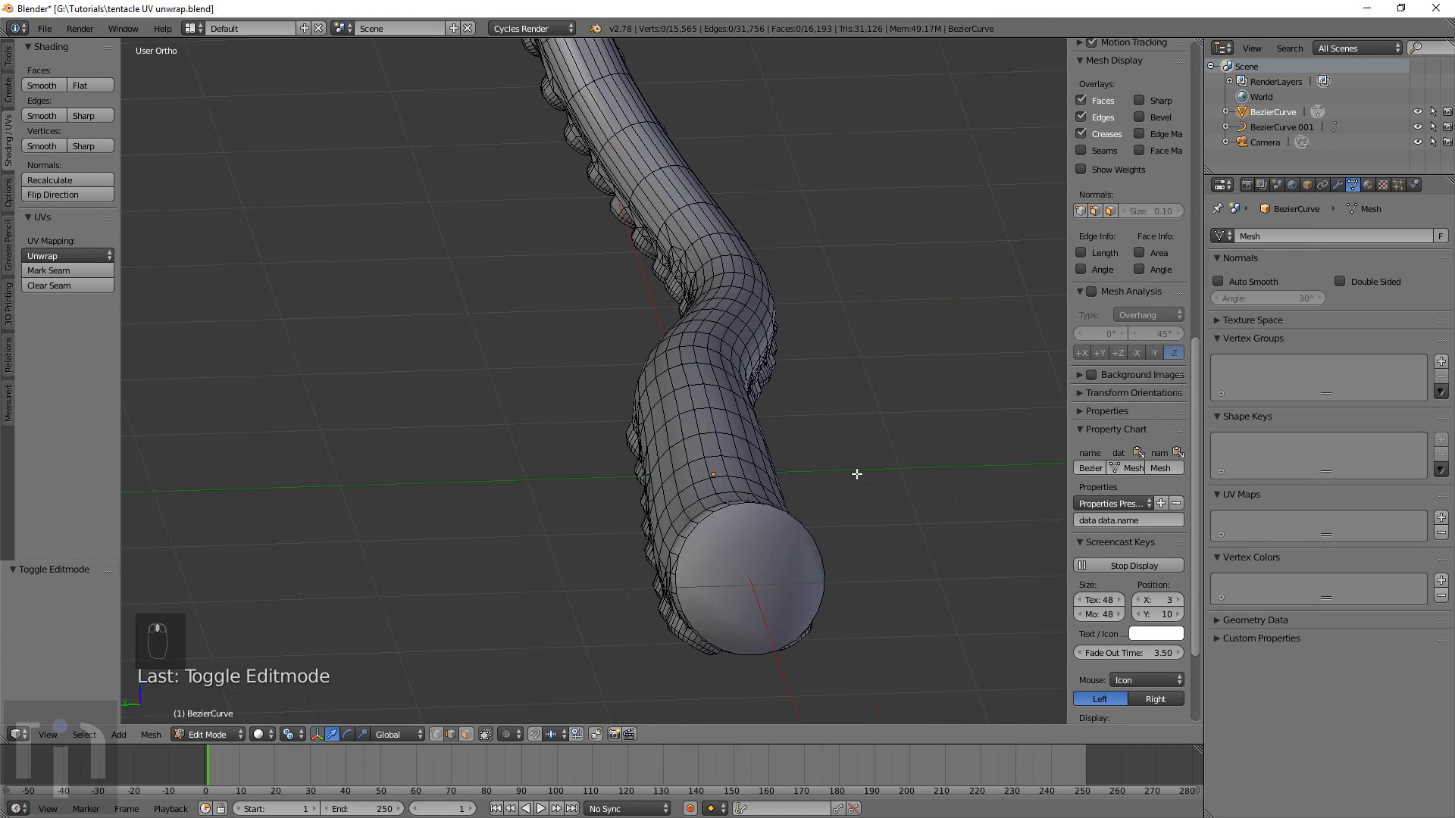
Select the lengthwise edge loop on the side of the tentacle opposite the suckers and mark it as a seam
{"action": "right_click", "coordinate": [723, 497], "text": "alt"}
{"action": "right_click", "coordinate": [719, 496], "text": "alt"}
{"action": "middle_click_drag", "start_coordinate": [580, 355], "coordinate": [622, 349]}
{"action": "middle_click_drag", "start_coordinate": [910, 388], "coordinate": [546, 389], "text": "shift"}
{"action": "left_click", "coordinate": [80, 271]}
{"action": "middle_click_drag", "start_coordinate": [507, 343], "coordinate": [590, 364]}
{"action": "scroll", "coordinate": [604, 397], "scroll_direction": "up", "scroll_amount": 3}
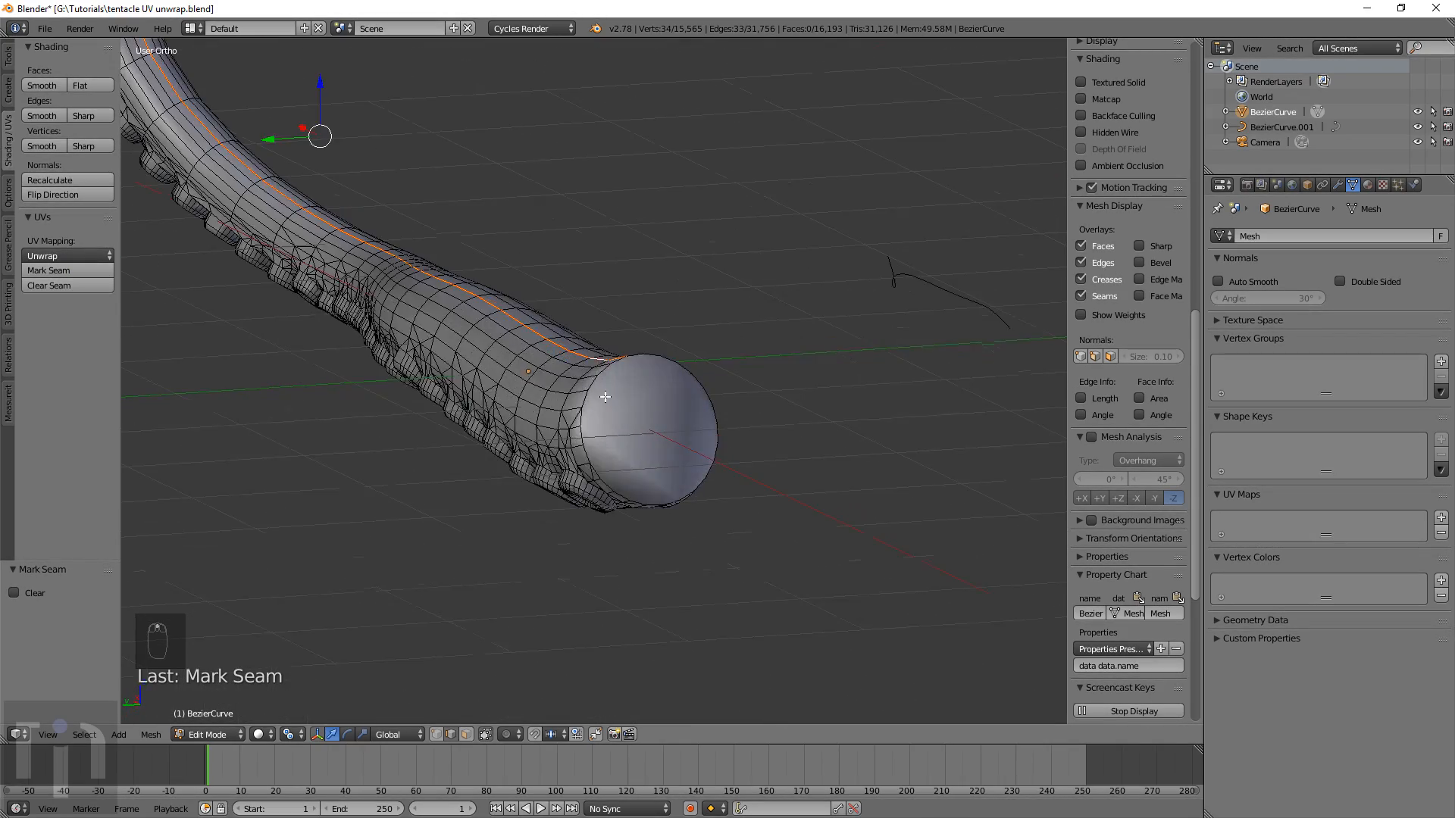
Select the complete rim of the tentacle's base cap, using a wireframe top view, vertex selection and Circle Select
{"action": "right_click", "coordinate": [593, 388], "text": "alt"}
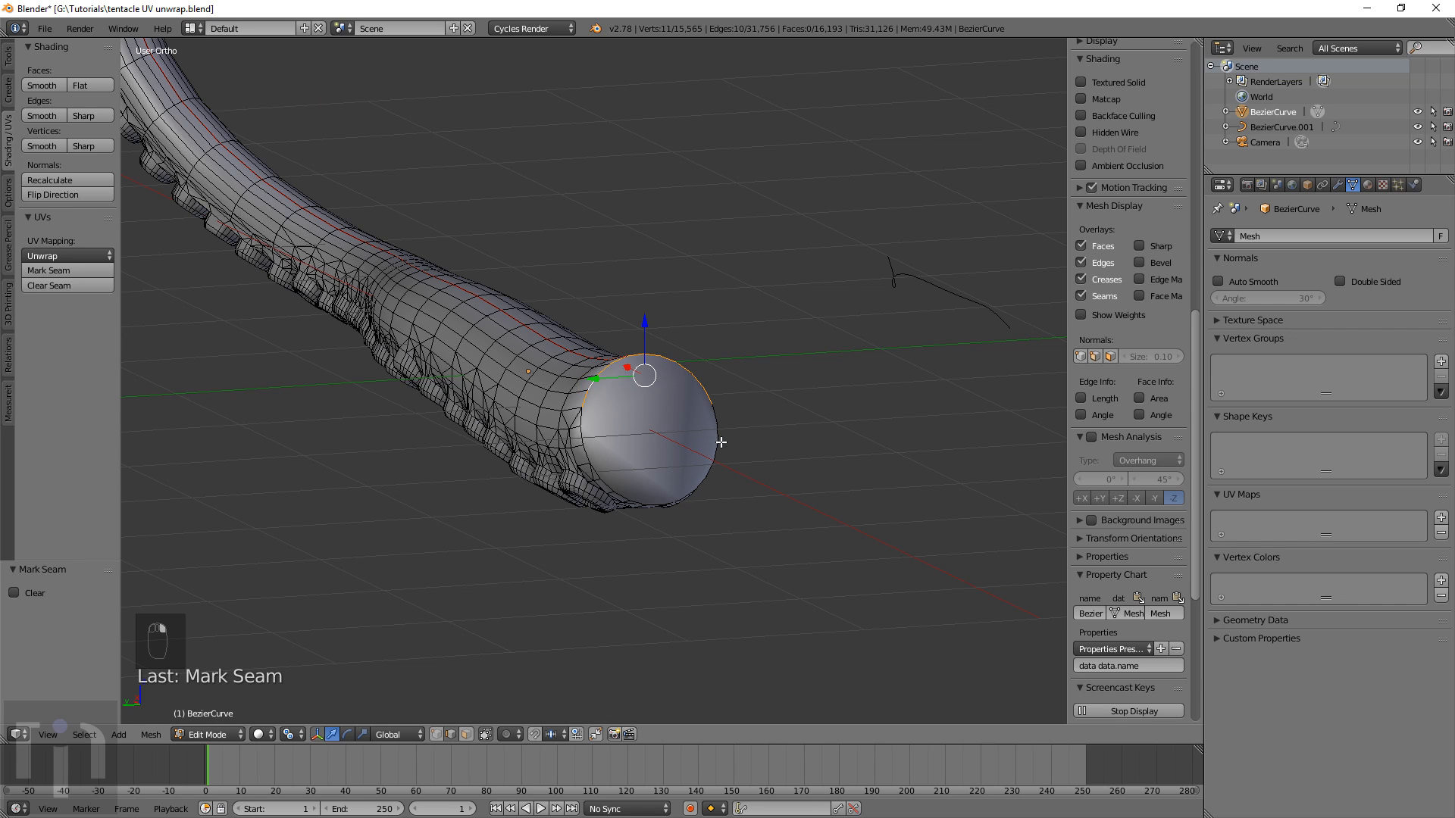
{"action": "key", "text": "z"}
{"action": "key", "text": "KP_7"}
{"action": "middle_click_drag", "start_coordinate": [344, 285], "coordinate": [1053, 497], "text": "shift"}
{"action": "middle_click_drag", "start_coordinate": [401, 381], "coordinate": [612, 450], "text": "shift"}
{"action": "scroll", "coordinate": [612, 450], "scroll_direction": "up", "scroll_amount": 4}
{"action": "left_click", "coordinate": [437, 735]}
{"action": "key", "text": "a"}
{"action": "key", "text": "c"}
{"action": "left_click_drag", "start_coordinate": [513, 234], "coordinate": [543, 532]}
{"action": "right_click", "coordinate": [555, 528]}
{"action": "right_click", "coordinate": [563, 524], "text": "alt"}
{"action": "right_click", "coordinate": [516, 300], "text": "alt+shift"}
{"action": "right_click", "coordinate": [611, 330], "text": "alt+shift"}
{"action": "key", "text": "f"}
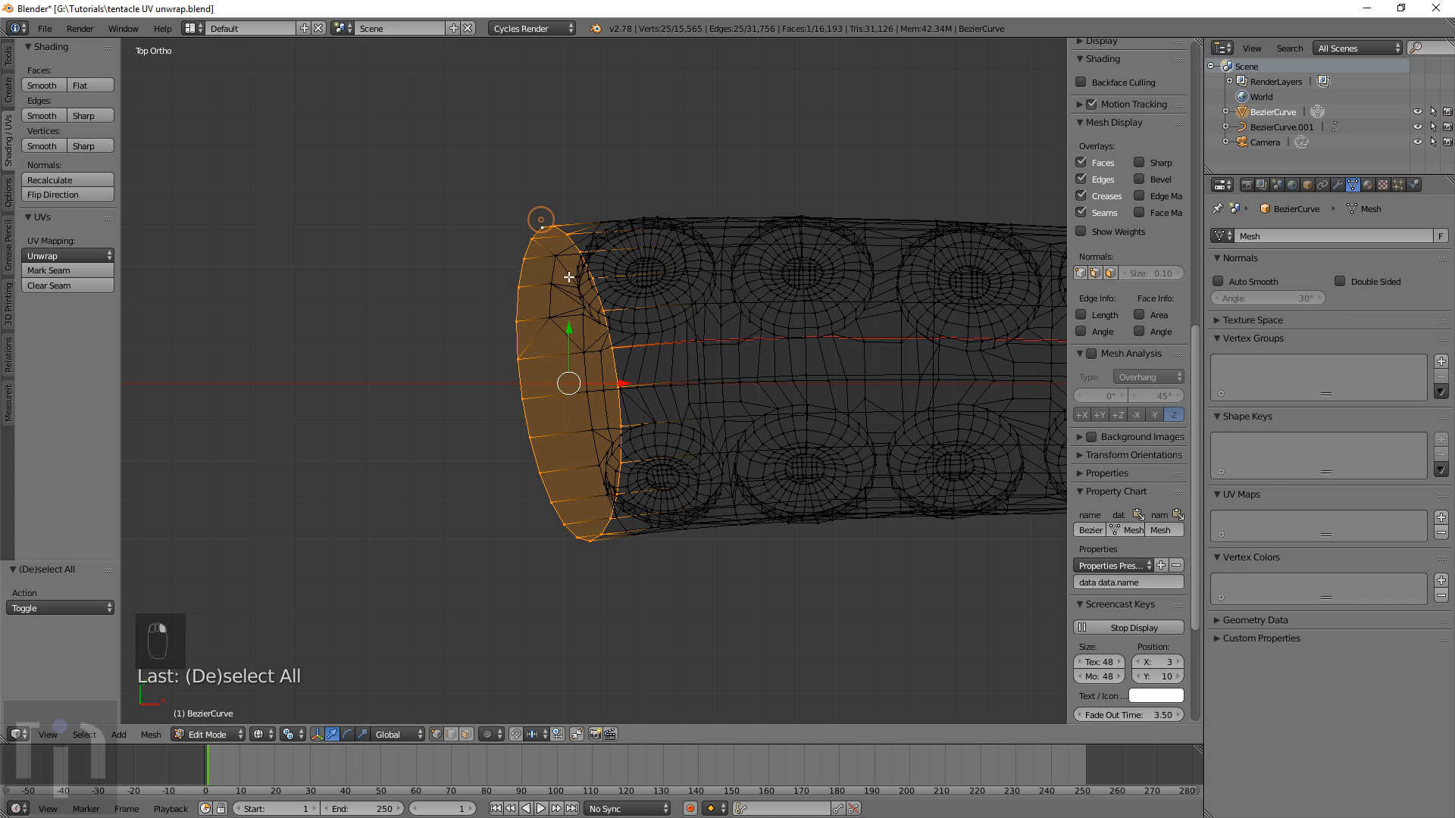
Return to edge selection and solid shading, and mark the base cap's rim as a seam
{"action": "middle_click_drag", "start_coordinate": [570, 277], "coordinate": [699, 376]}
{"action": "left_click", "coordinate": [451, 735]}
{"action": "key", "text": "z"}
{"action": "middle_click_drag", "start_coordinate": [672, 275], "coordinate": [677, 536], "text": "shift"}
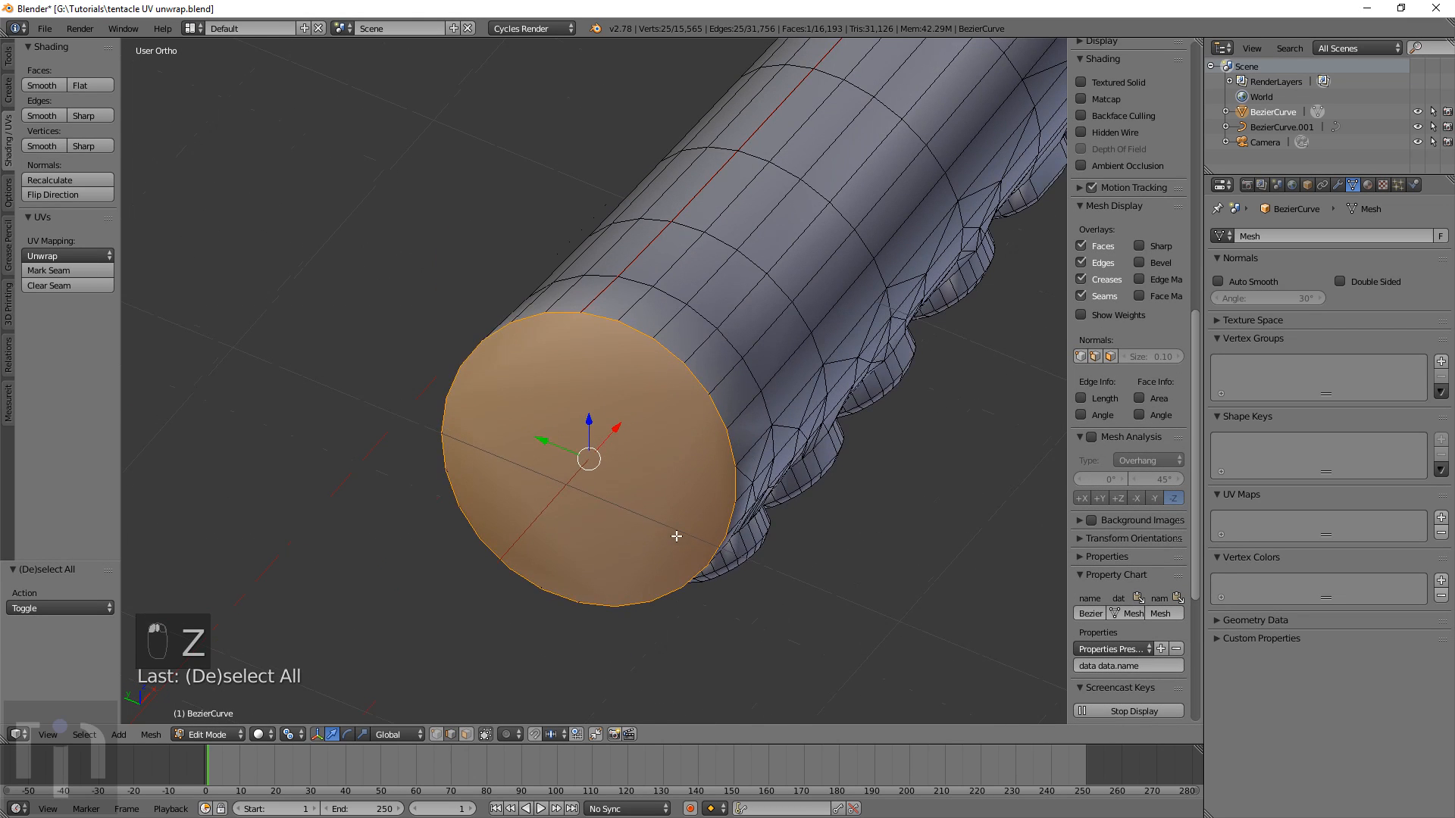
{"action": "left_click", "coordinate": [40, 269]}
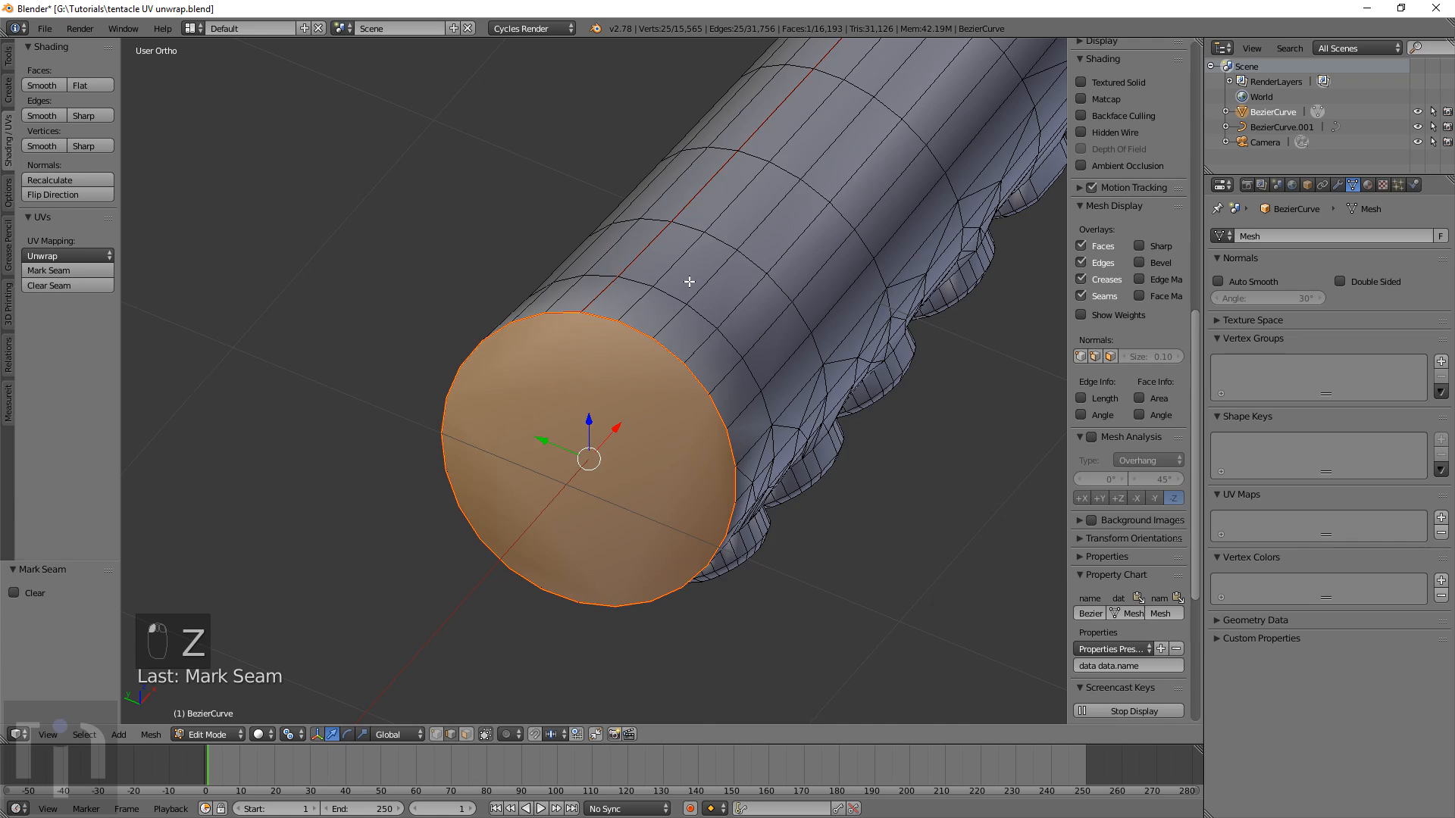
Clear the selection and select the full edge loop around the end cap at the tentacle's tip
{"action": "key", "text": "a"}
{"action": "scroll", "coordinate": [696, 296], "scroll_direction": "down", "scroll_amount": 4}
{"action": "middle_click_drag", "start_coordinate": [798, 229], "coordinate": [480, 639], "text": "shift"}
{"action": "scroll", "coordinate": [811, 292], "scroll_direction": "down", "scroll_amount": 4}
{"action": "middle_click_drag", "start_coordinate": [800, 236], "coordinate": [671, 201], "text": "shift"}
{"action": "scroll", "coordinate": [662, 321], "scroll_direction": "up", "scroll_amount": 5}
{"action": "right_click", "coordinate": [733, 276]}
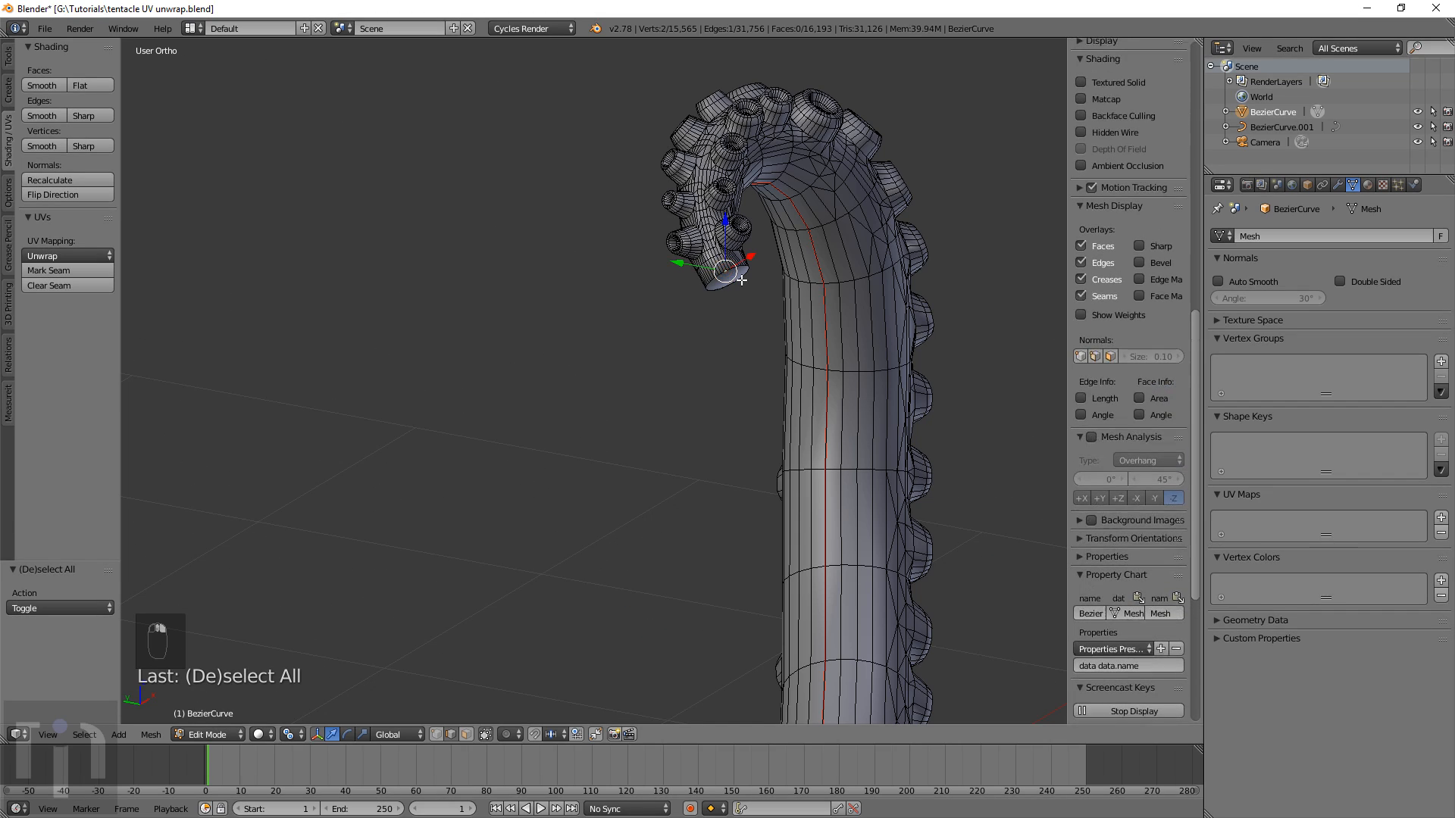
{"action": "key", "text": "KP_Decimal"}
{"action": "scroll", "coordinate": [753, 299], "scroll_direction": "down", "scroll_amount": 3}
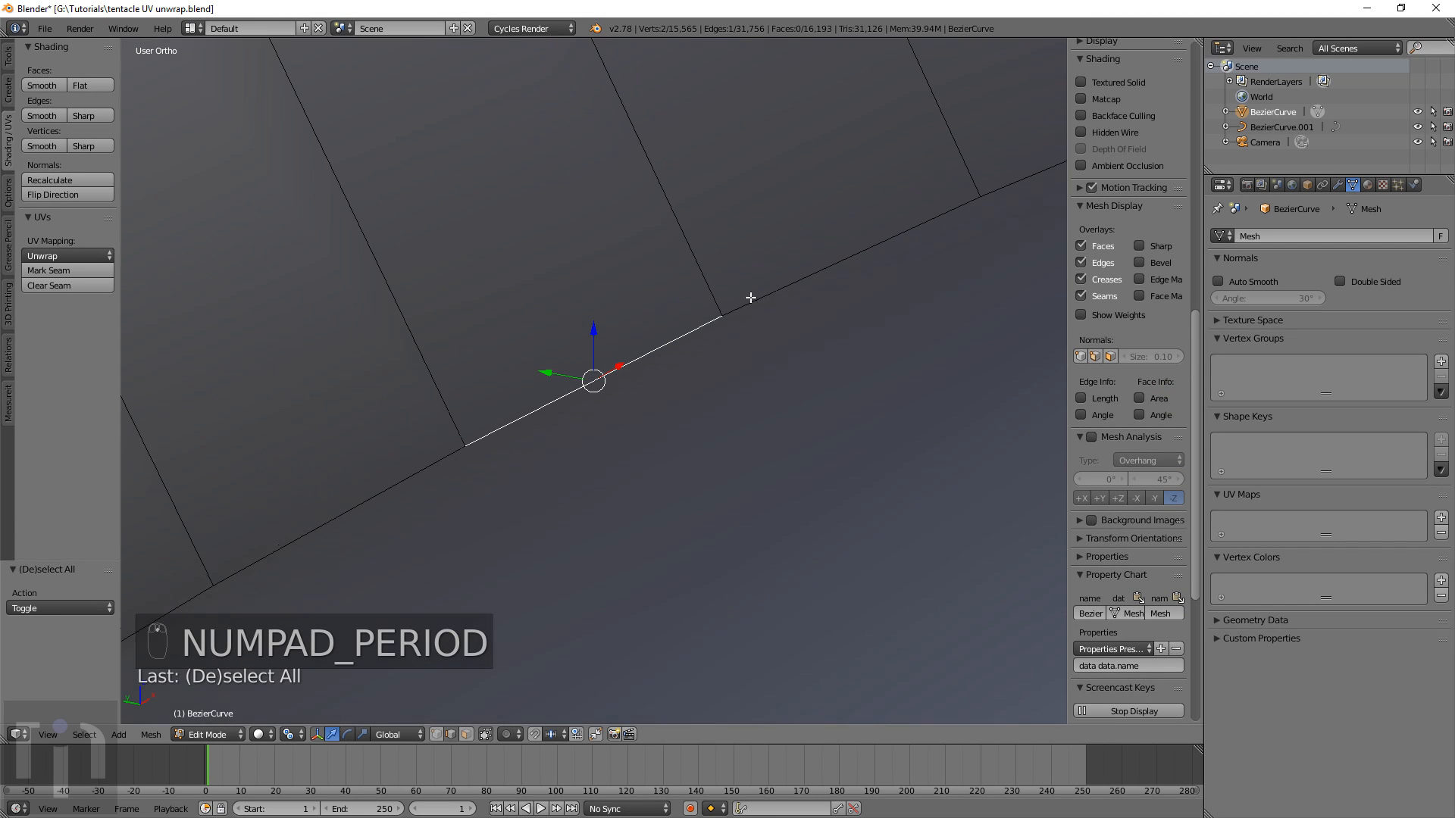
{"action": "scroll", "coordinate": [751, 312], "scroll_direction": "down", "scroll_amount": 5}
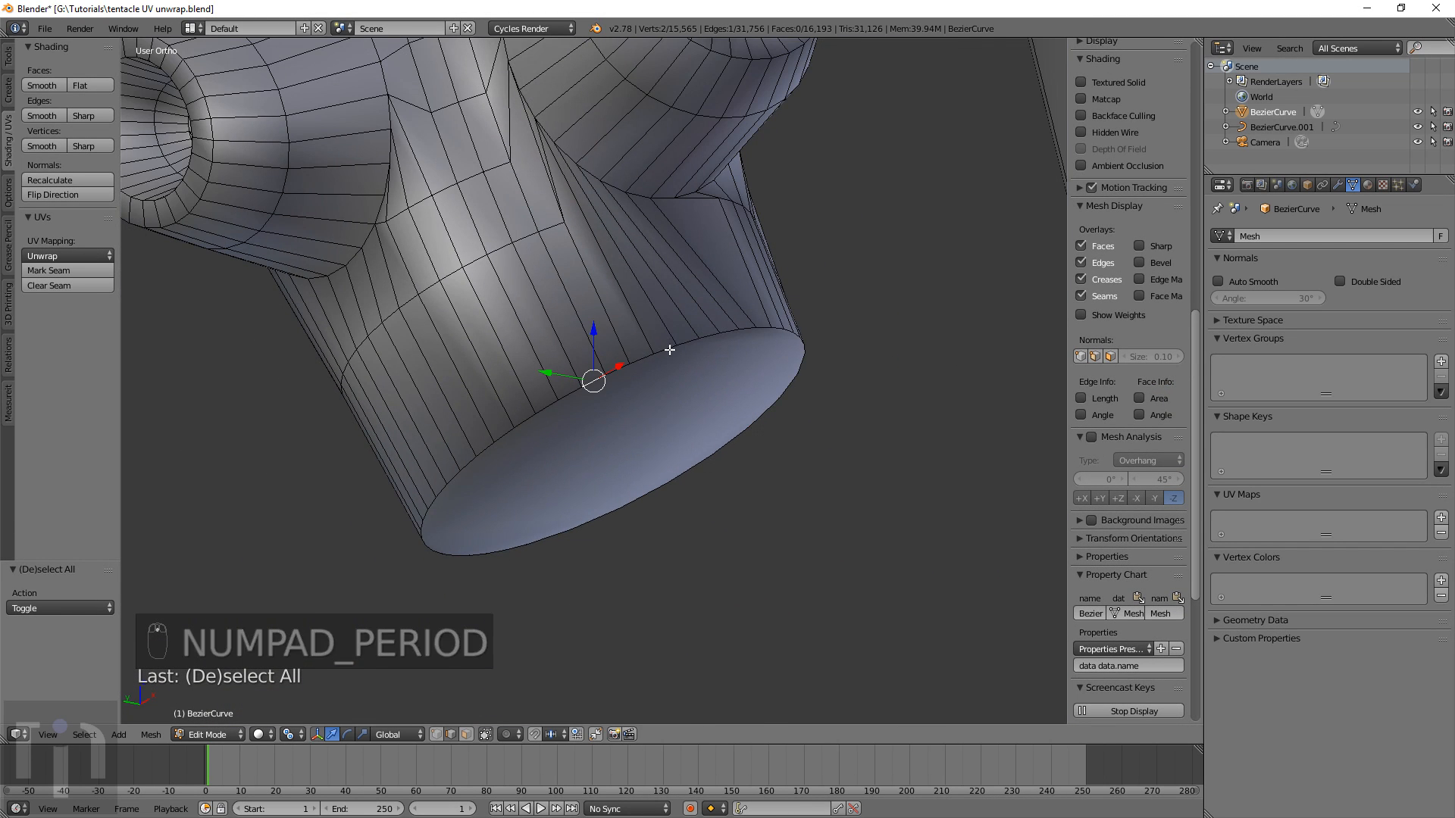
{"action": "right_click", "coordinate": [669, 349], "text": "alt"}
{"action": "middle_click_drag", "start_coordinate": [695, 460], "coordinate": [698, 365]}
{"action": "middle_click_drag", "start_coordinate": [698, 593], "coordinate": [691, 298], "text": "shift"}
{"action": "right_click", "coordinate": [677, 450], "text": "alt+shift"}
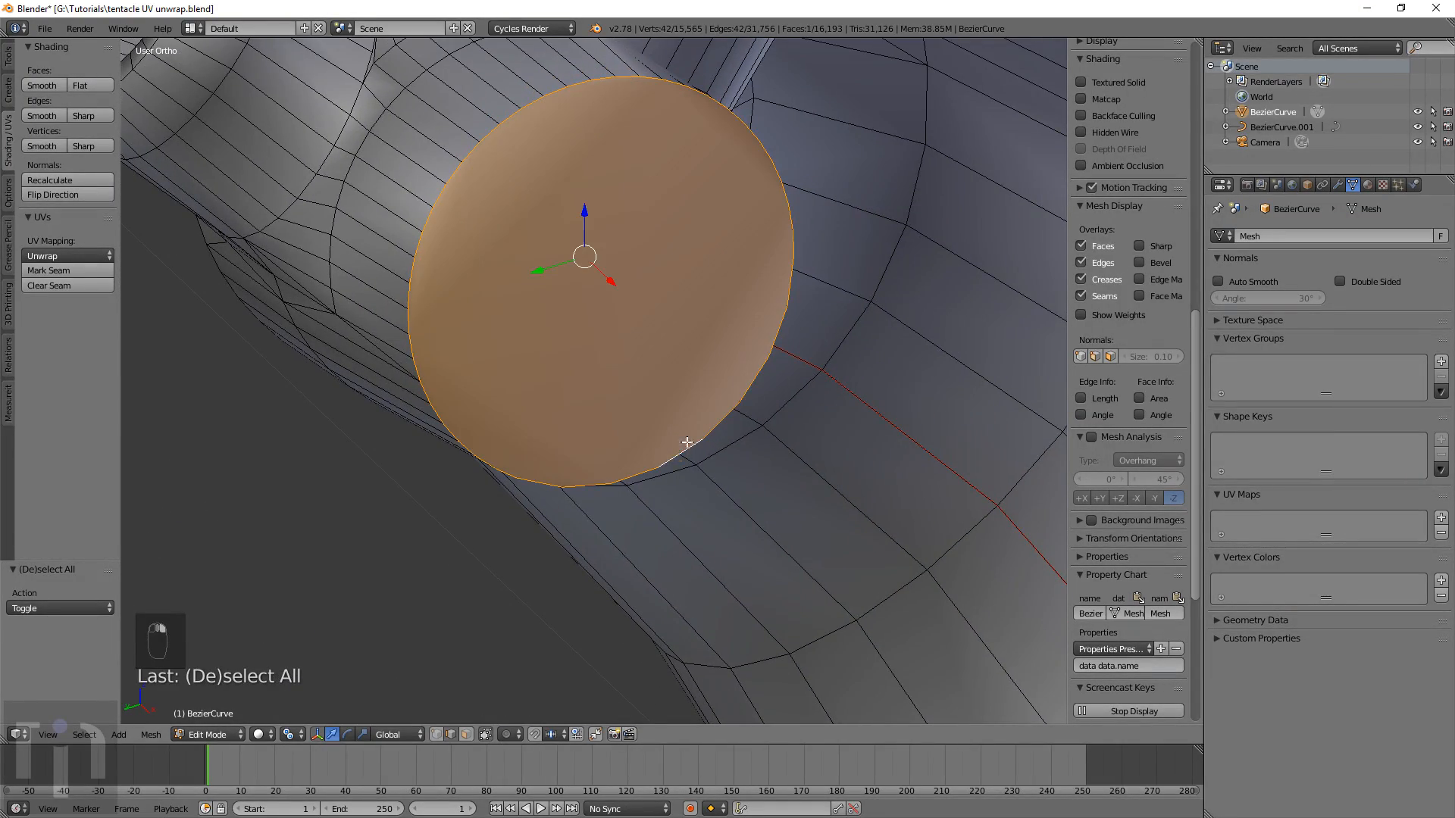
Mark the tip cap's rim as a seam and check the seams along the whole tentacle
{"action": "scroll", "coordinate": [718, 377], "scroll_direction": "down", "scroll_amount": 7}
{"action": "middle_click_drag", "start_coordinate": [718, 386], "coordinate": [565, 402]}
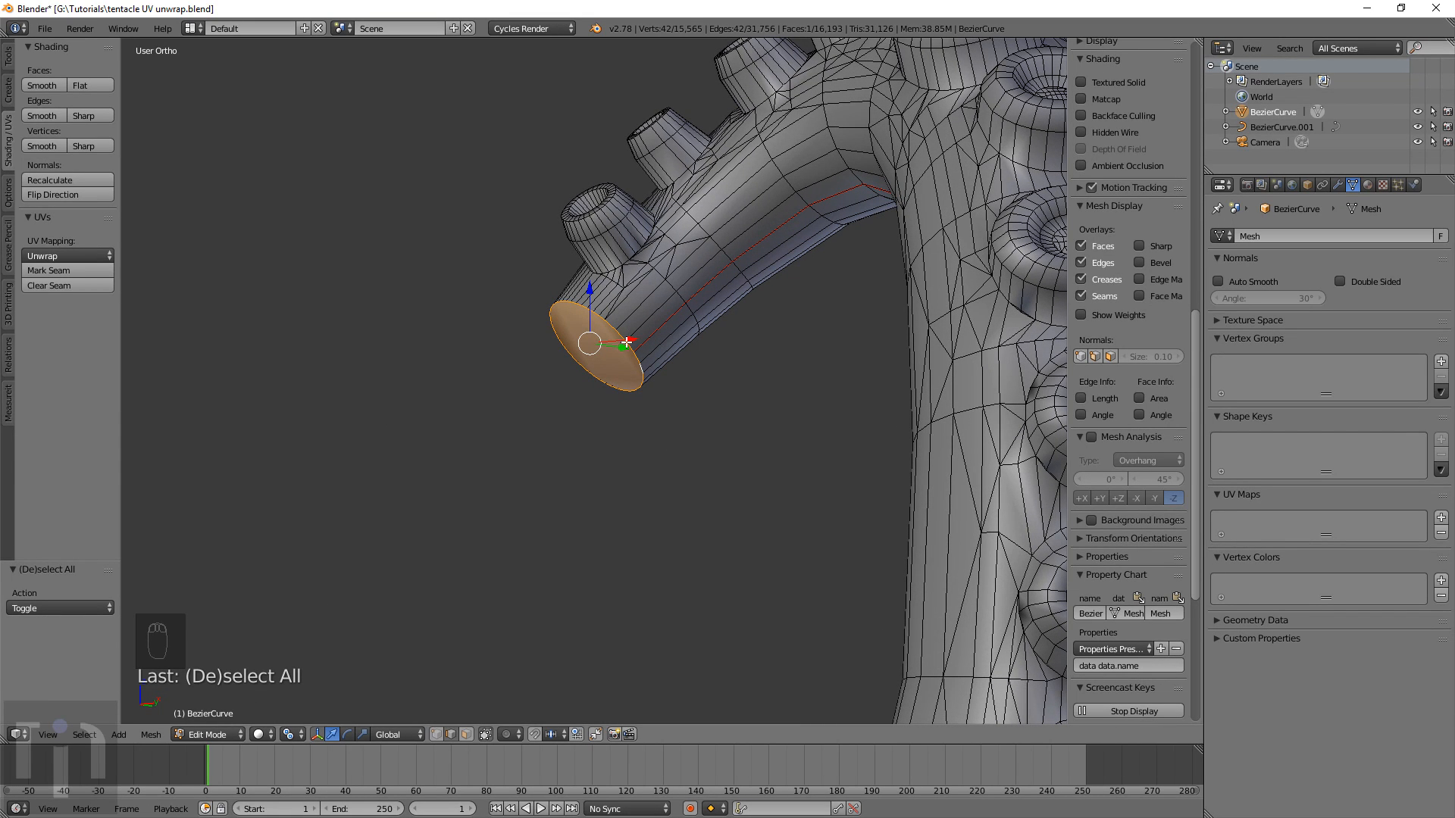
{"action": "left_click", "coordinate": [47, 269]}
{"action": "scroll", "coordinate": [663, 308], "scroll_direction": "down", "scroll_amount": 3}
{"action": "middle_click_drag", "start_coordinate": [676, 346], "coordinate": [814, 360]}
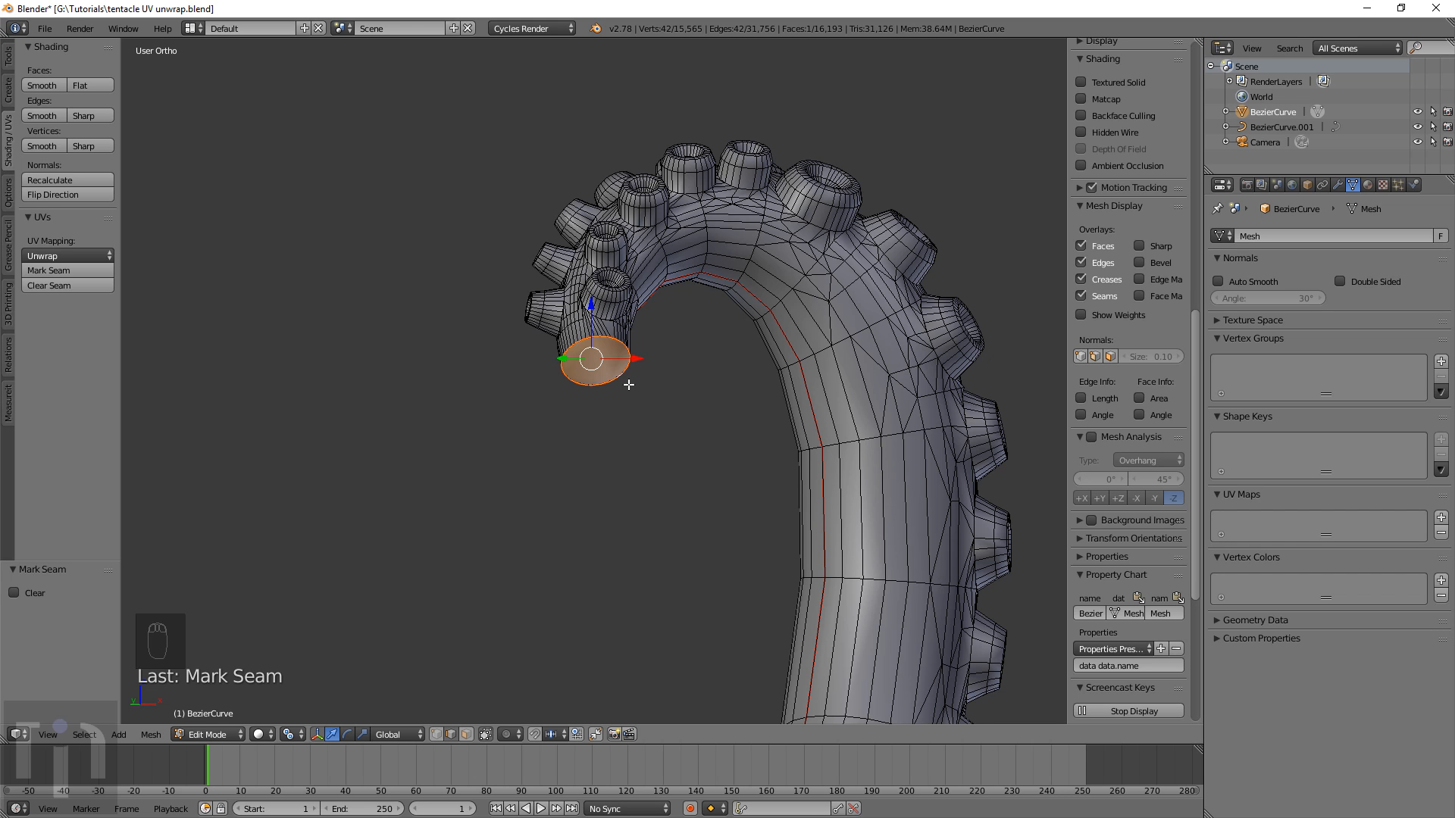
{"action": "scroll", "coordinate": [629, 385], "scroll_direction": "down", "scroll_amount": 5}
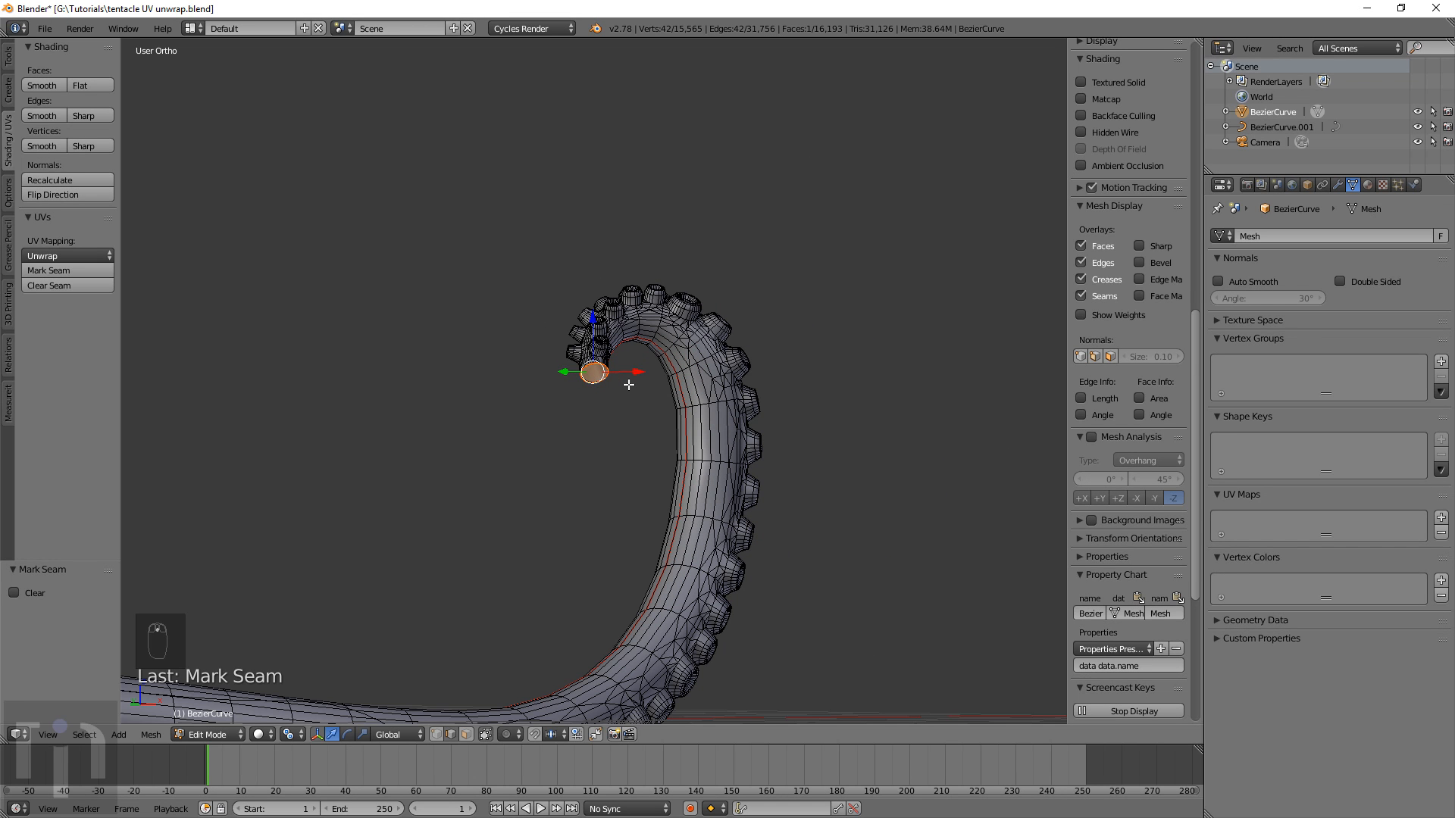
{"action": "scroll", "coordinate": [629, 384], "scroll_direction": "down", "scroll_amount": 6}
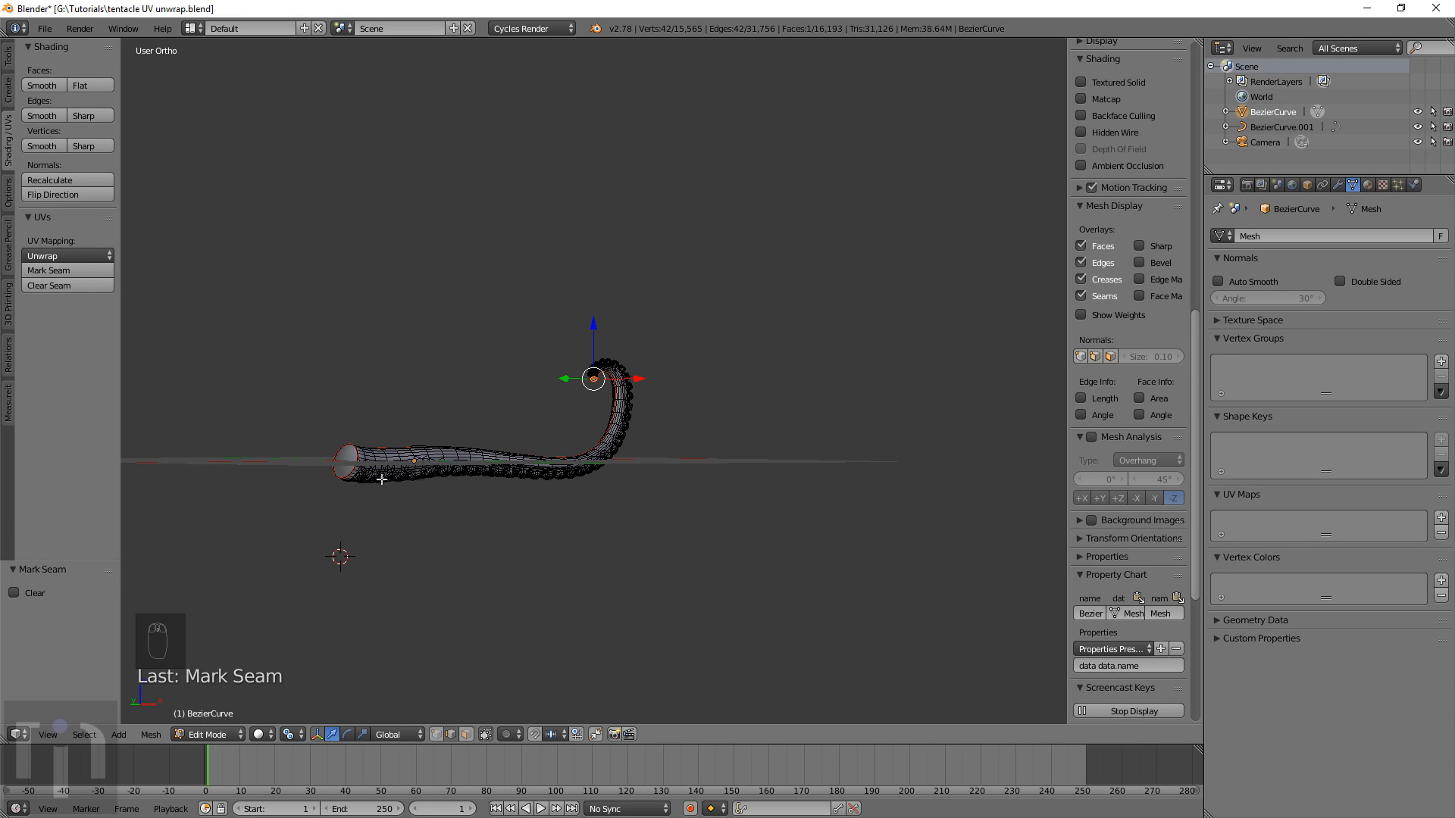
{"action": "middle_click_drag", "start_coordinate": [593, 440], "coordinate": [659, 520]}
{"action": "scroll", "coordinate": [661, 519], "scroll_direction": "up", "scroll_amount": 5}
{"action": "scroll", "coordinate": [663, 521], "scroll_direction": "down", "scroll_amount": 2}
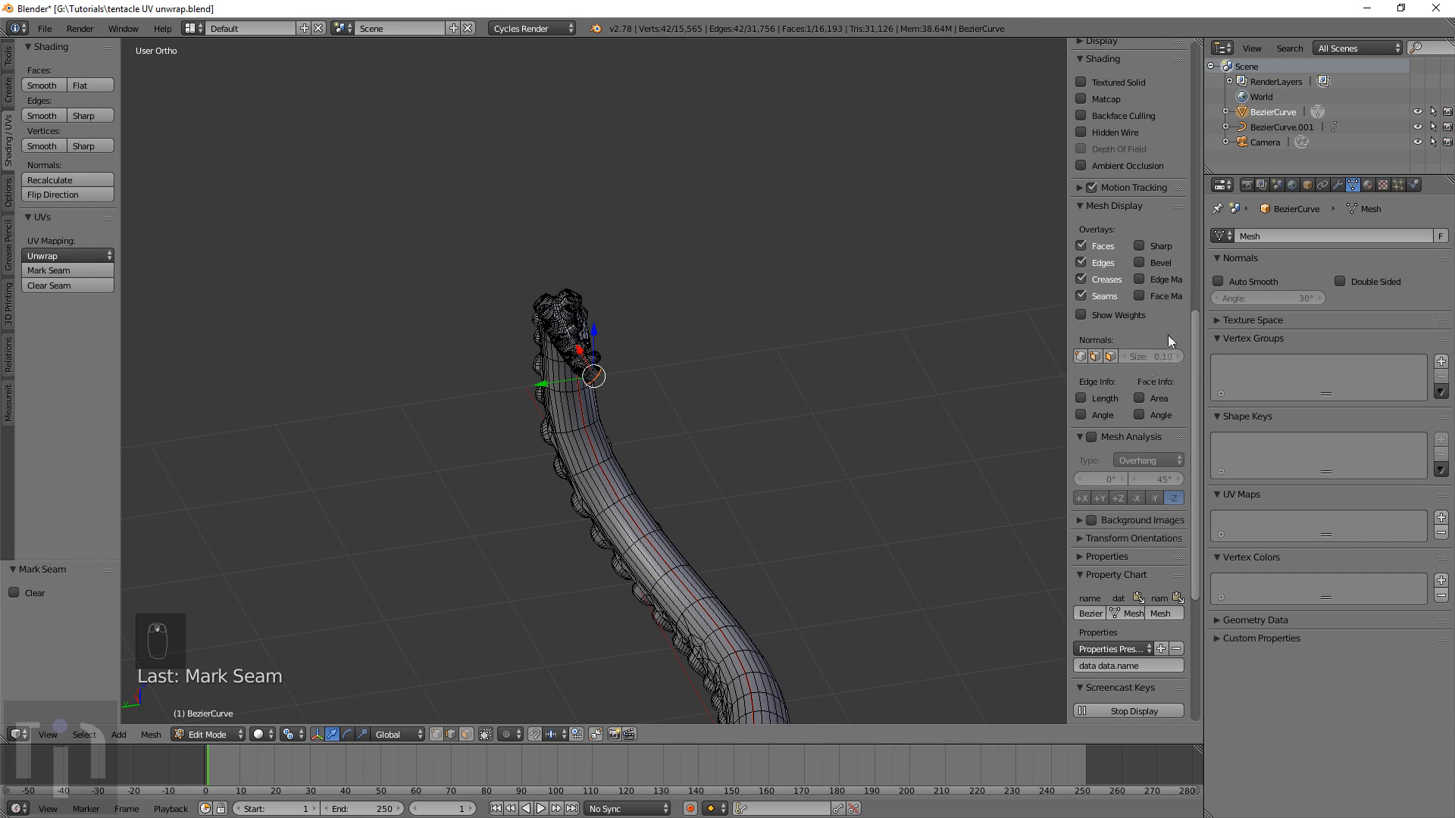
Split the 3D view into two areas, hide the new area's side panels and switch it to the UV/Image Editor
{"action": "left_click_drag", "start_coordinate": [1197, 44], "coordinate": [603, 121]}
{"action": "key", "text": "t"}
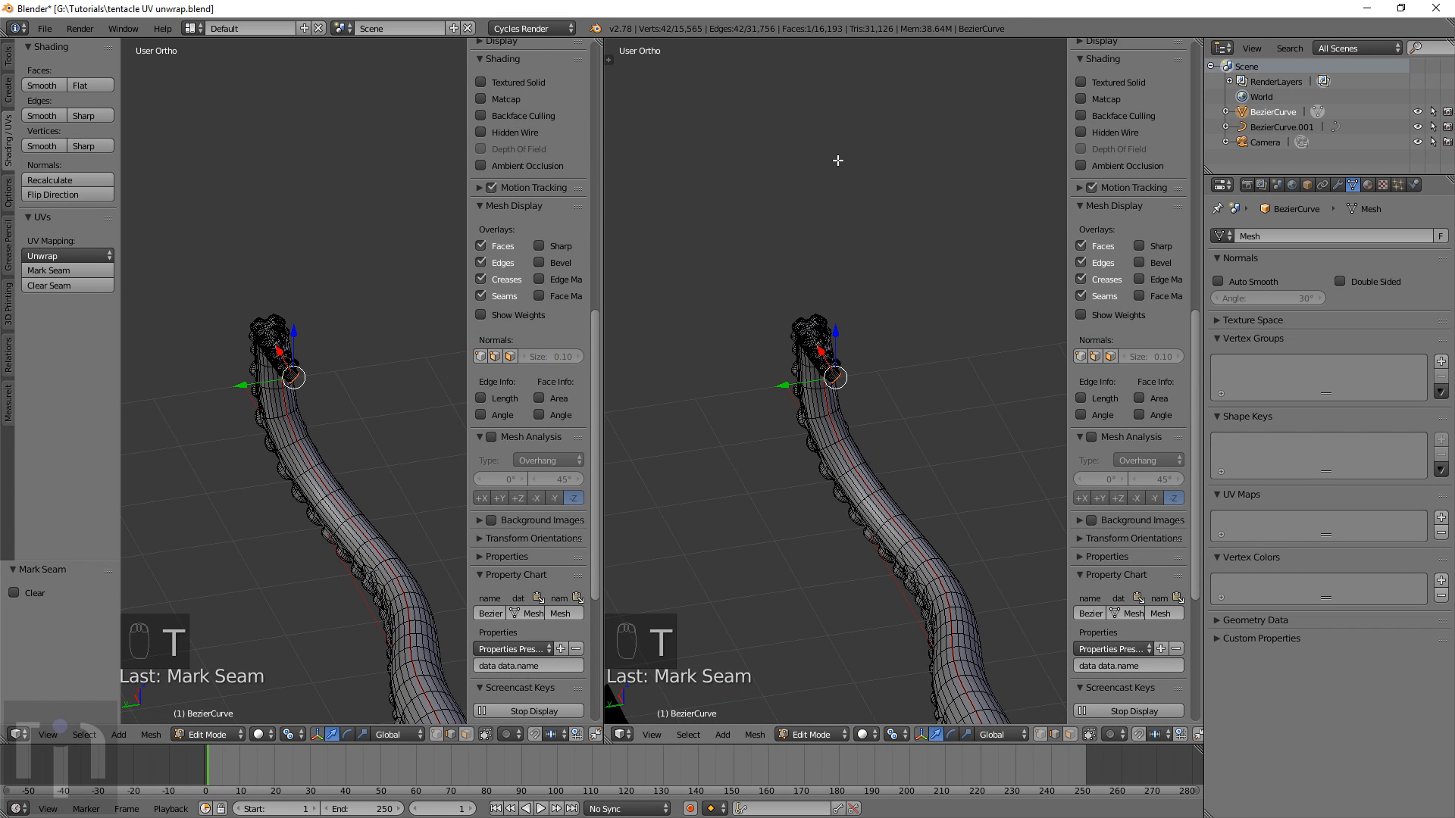
{"action": "key", "text": "b"}
{"action": "key", "text": "v"}
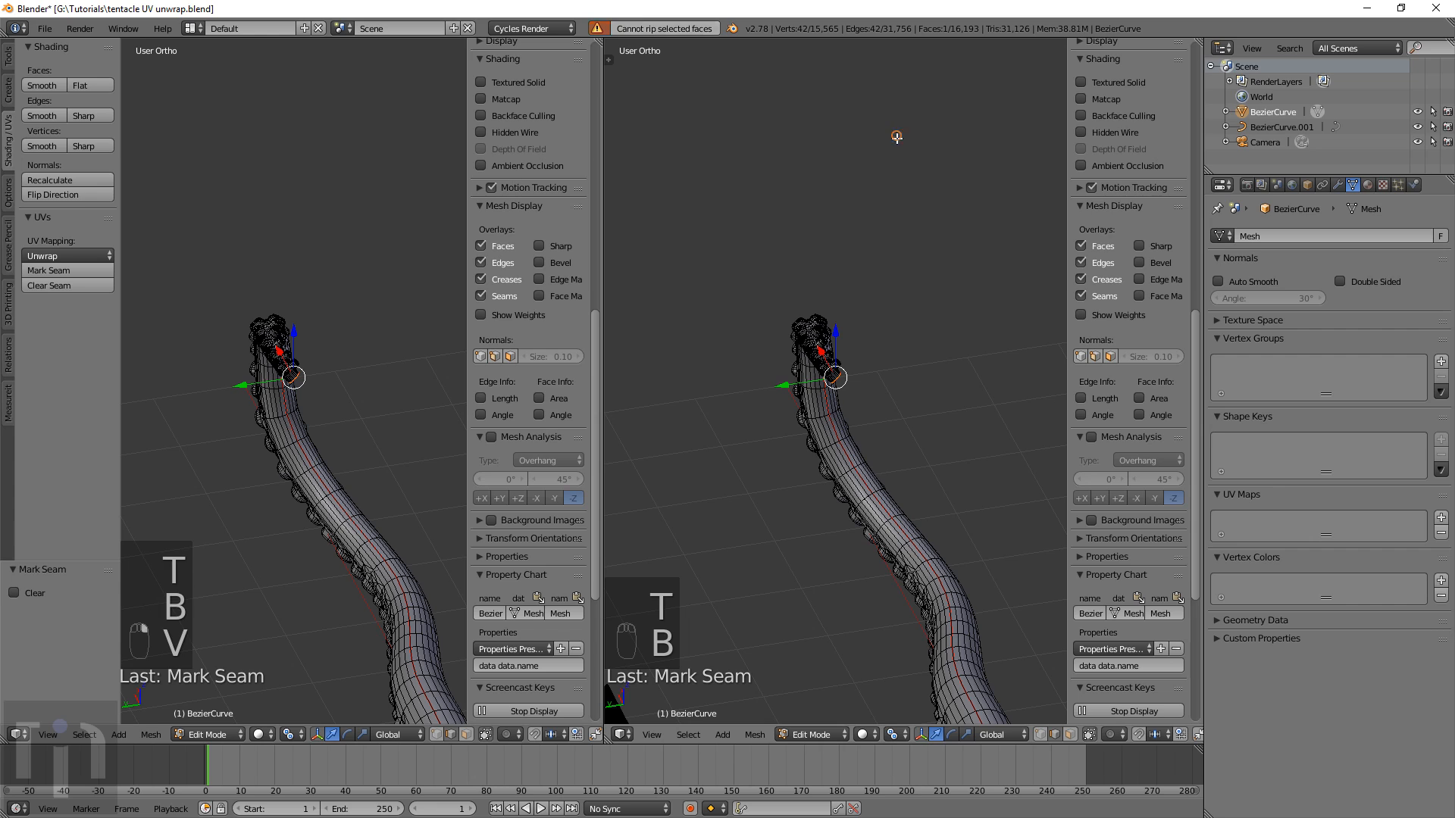
{"action": "key", "text": "b"}
{"action": "key", "text": "n"}
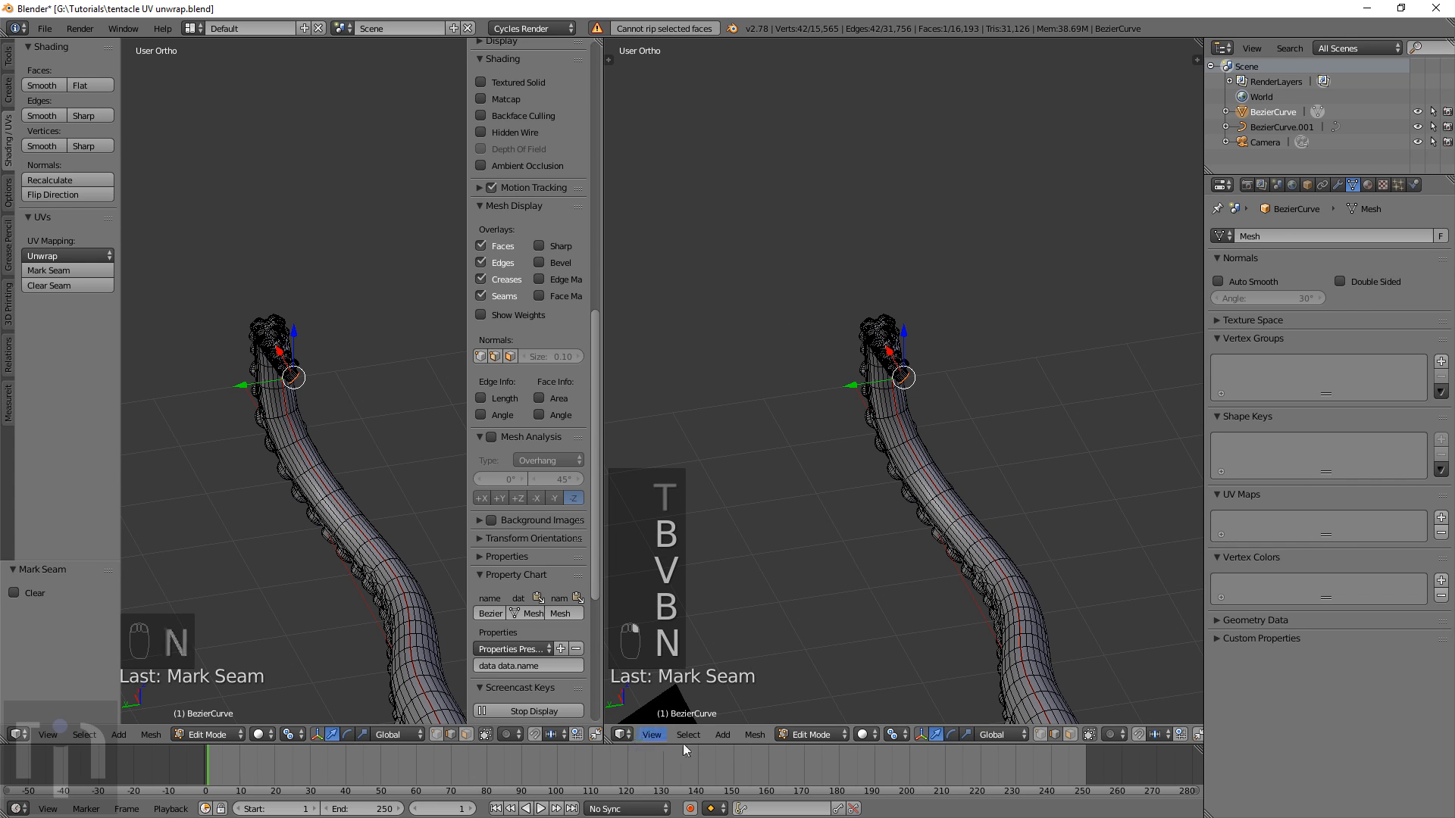
{"action": "left_click", "coordinate": [623, 734]}
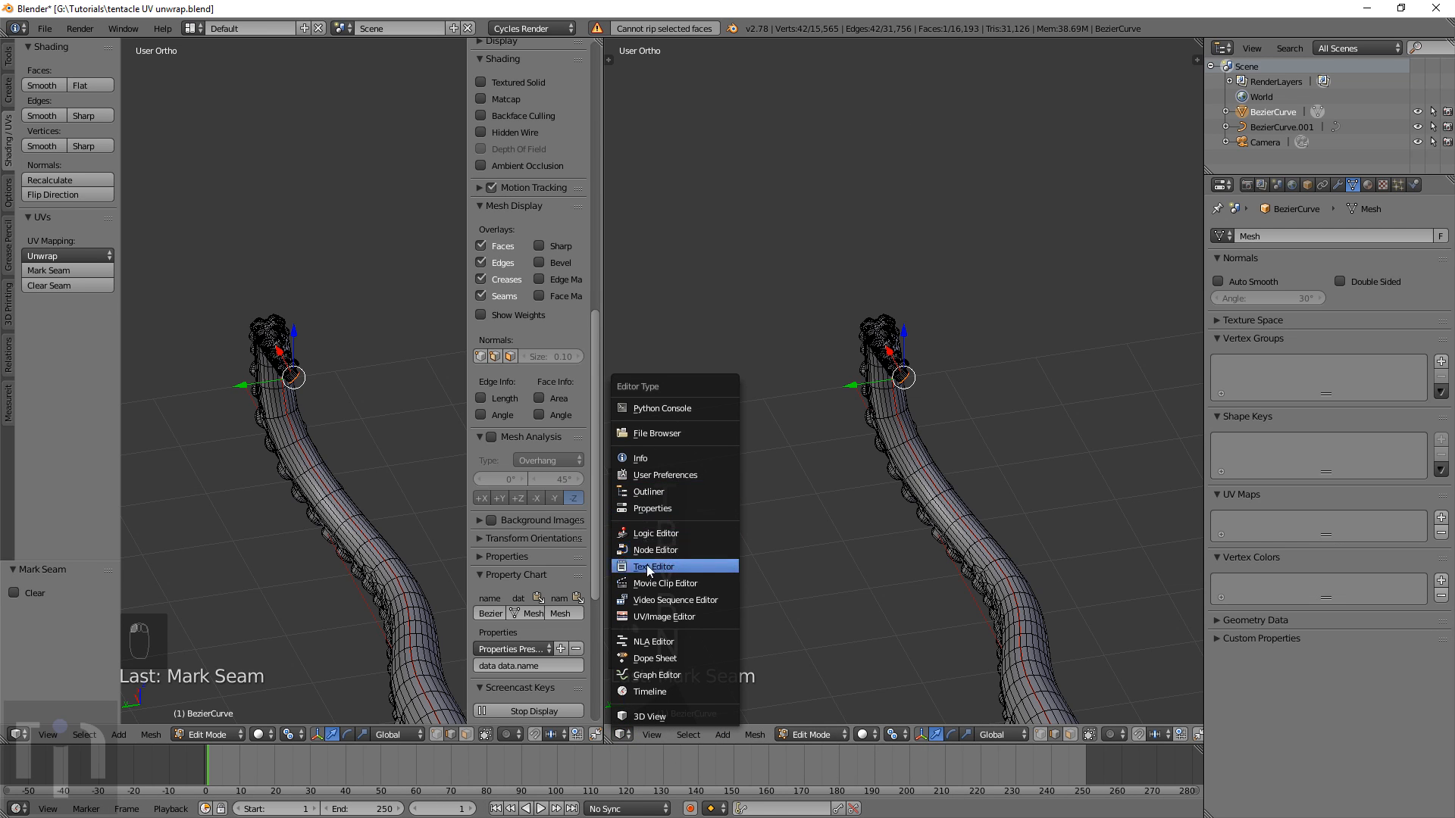
{"action": "left_click", "coordinate": [653, 616]}
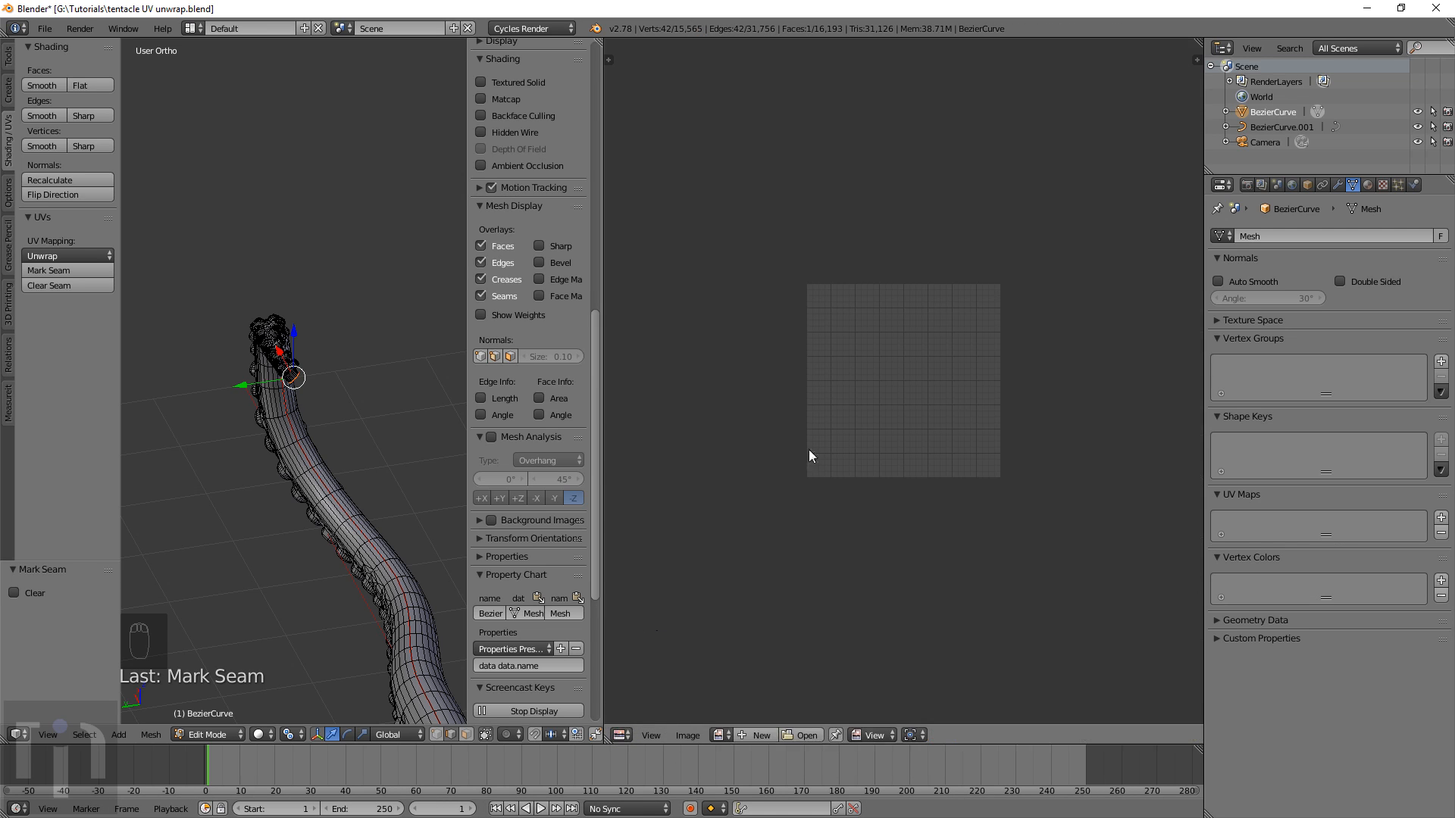
Select the whole tentacle mesh and UV unwrap it with the standard Unwrap method
{"action": "key", "text": "a"}
{"action": "key", "text": "a"}
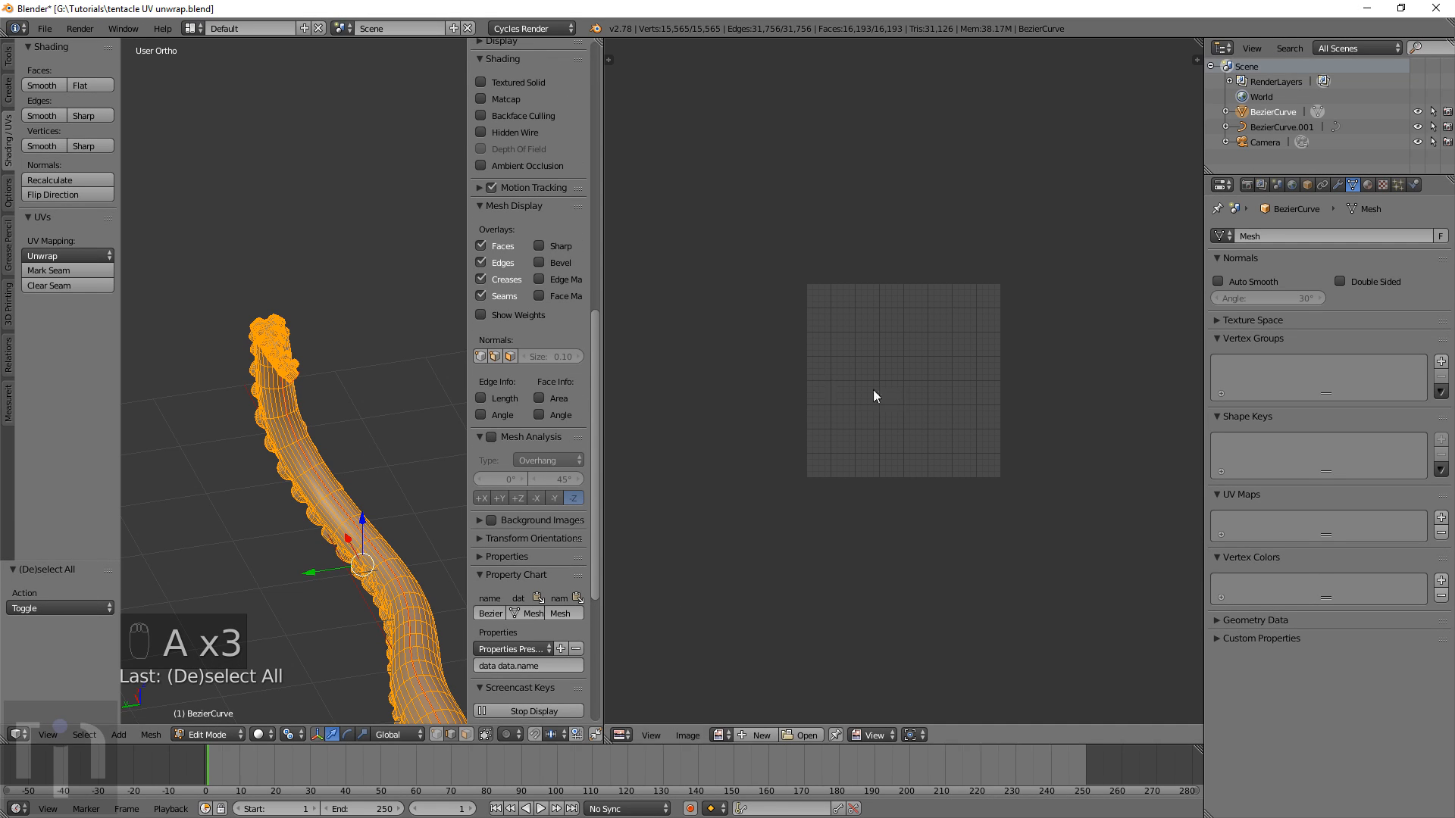
{"action": "scroll", "coordinate": [903, 417], "scroll_direction": "up", "scroll_amount": 7}
{"action": "scroll", "coordinate": [903, 417], "scroll_direction": "down", "scroll_amount": 5}
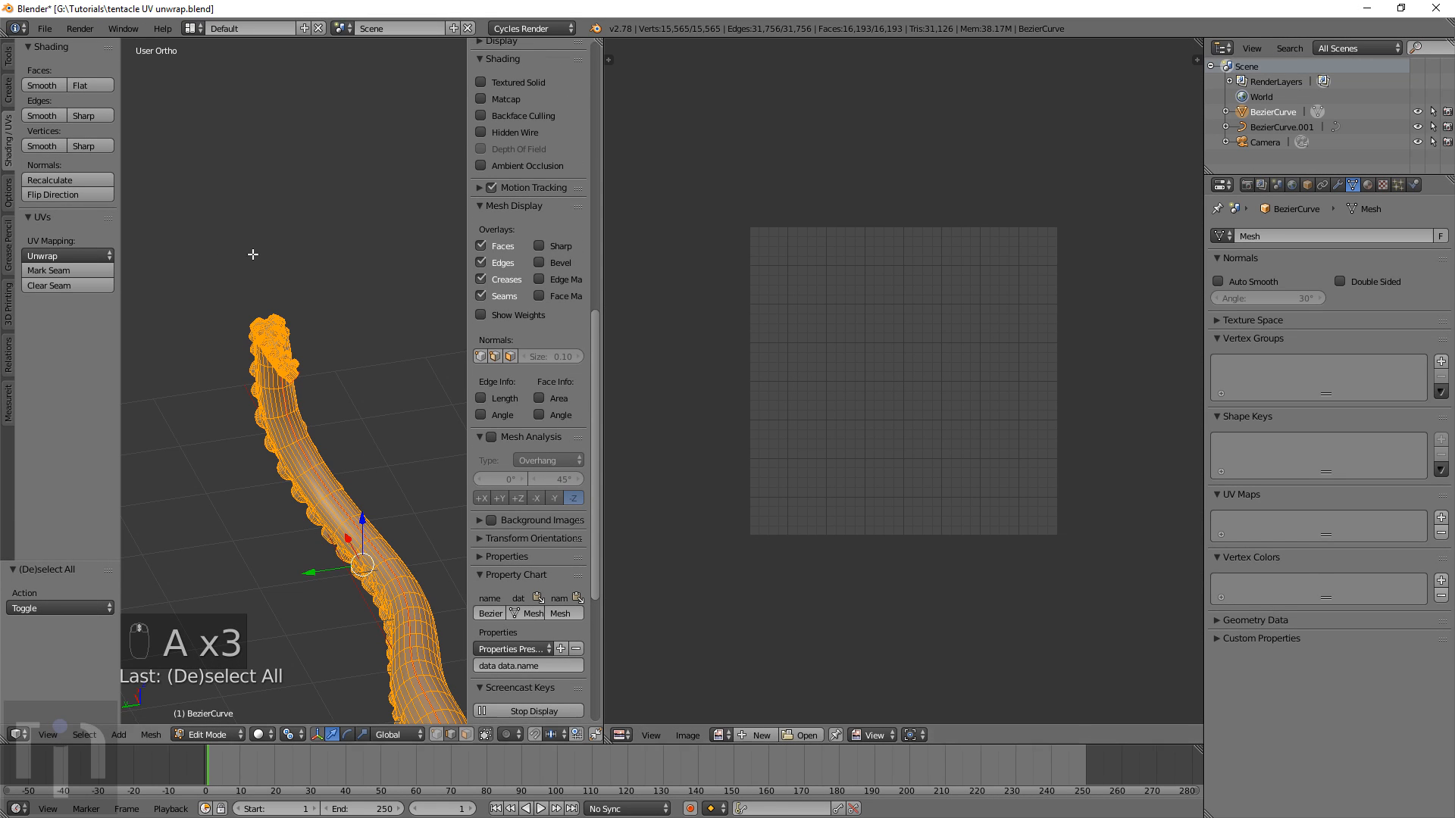
{"action": "left_click", "coordinate": [56, 256]}
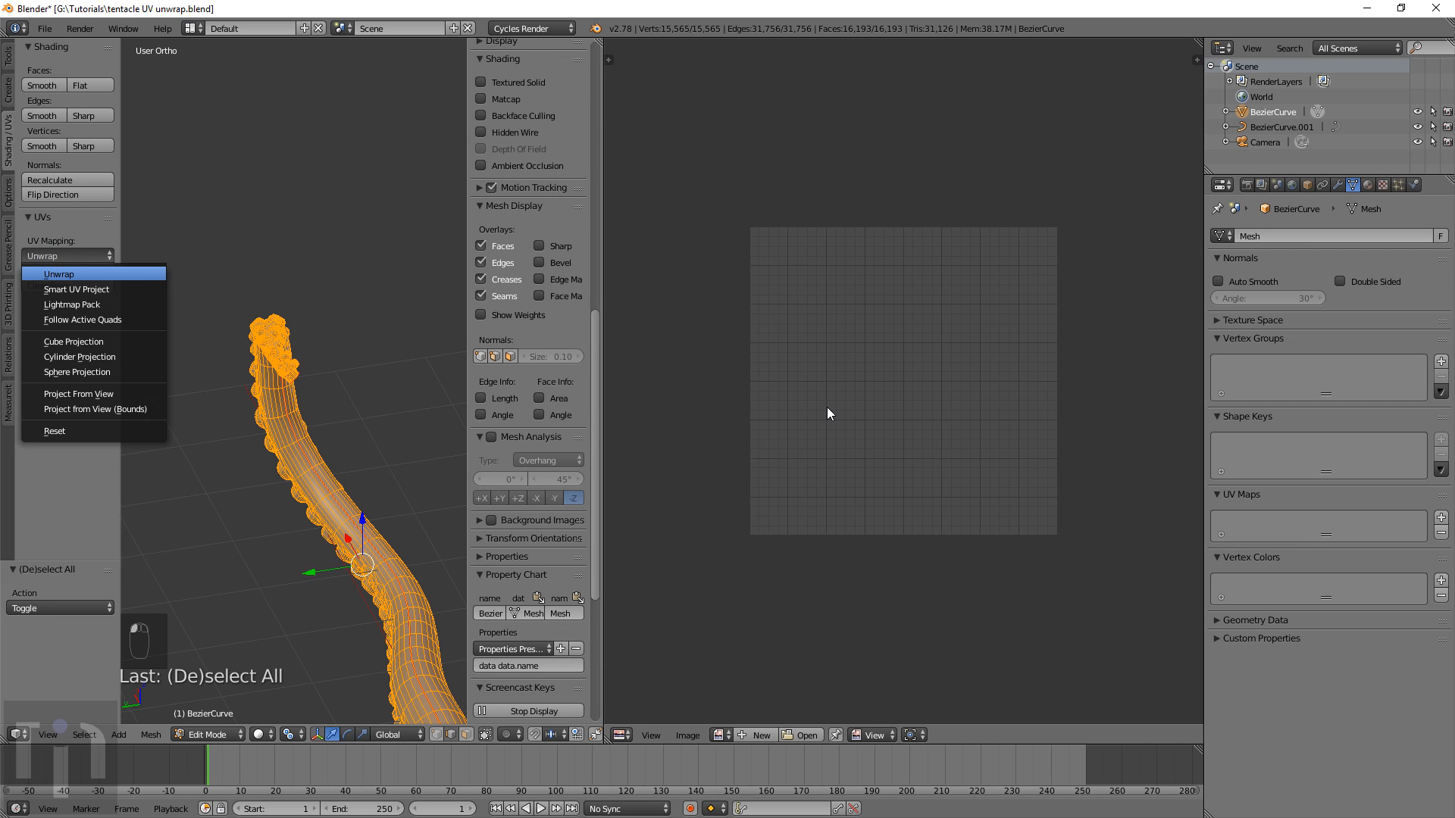
{"action": "key", "text": "Return"}
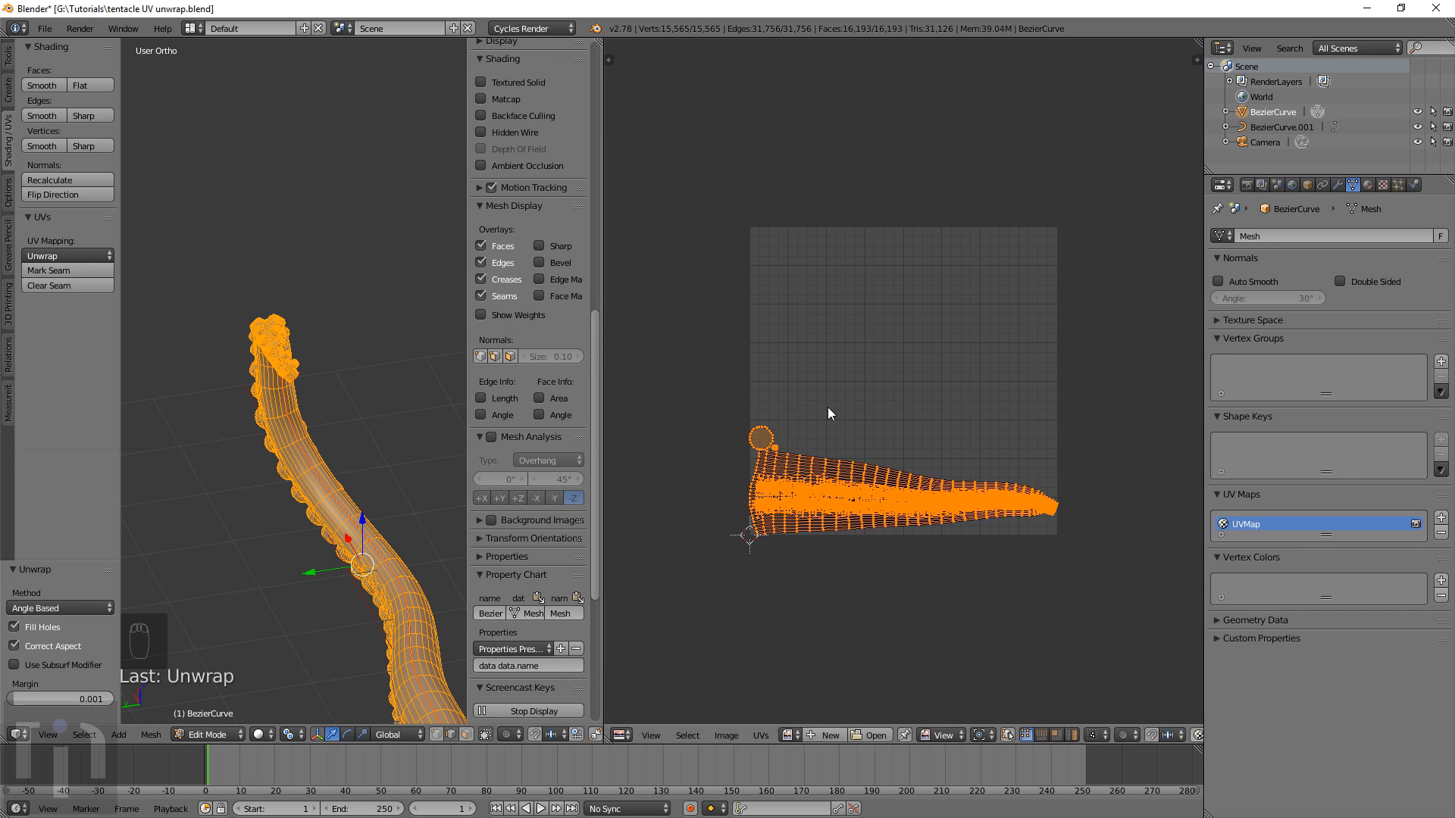
Move the whole UV layout up along the Y axis by about 0.386, to the middle of the UV square
{"action": "scroll", "coordinate": [956, 529], "scroll_direction": "up", "scroll_amount": 4}
{"action": "scroll", "coordinate": [956, 529], "scroll_direction": "down", "scroll_amount": 4}
{"action": "key", "text": "g"}
{"action": "middle_click", "coordinate": [953, 484]}
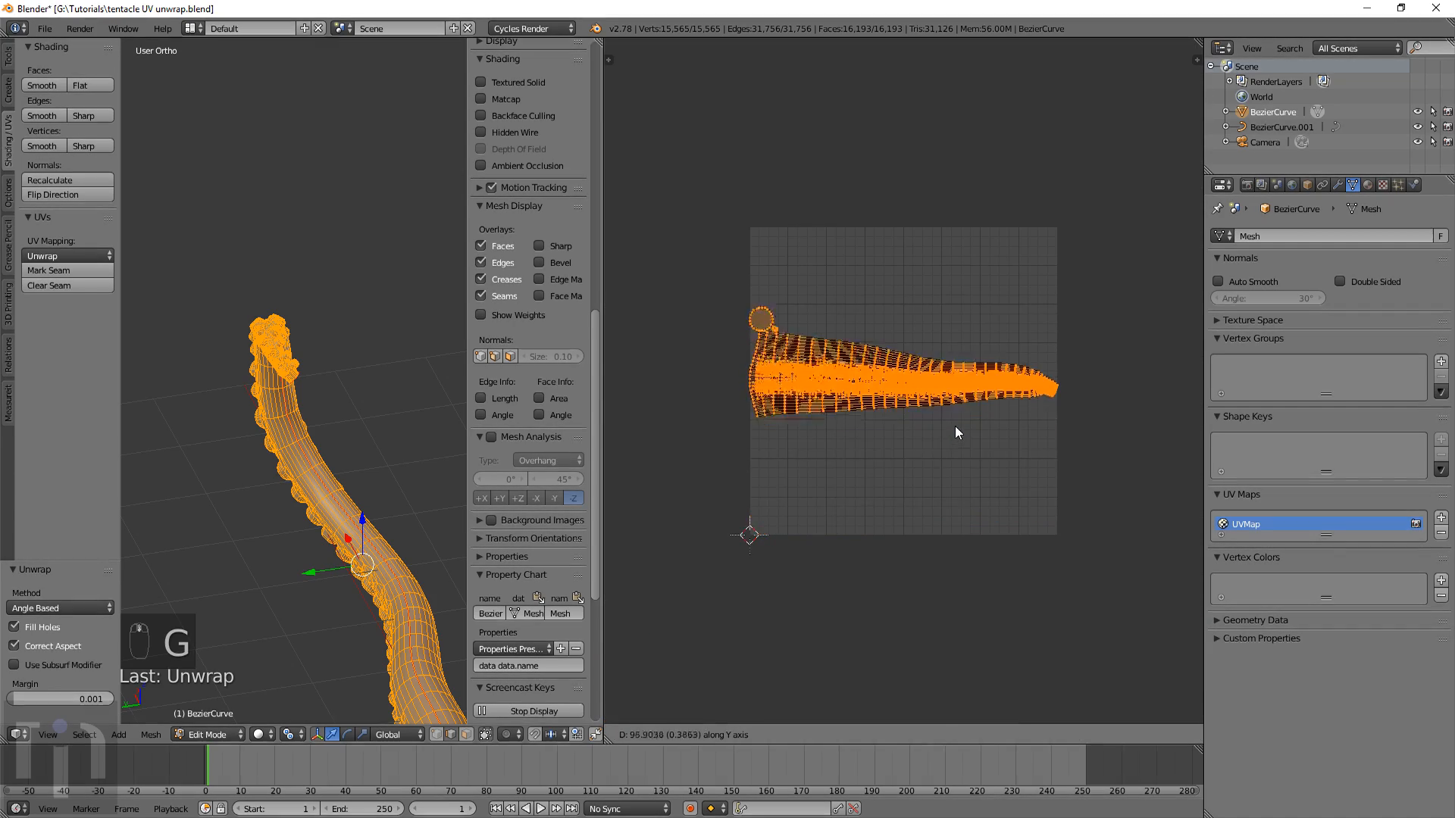
{"action": "left_click", "coordinate": [954, 425]}
Examine the unwrapped UV layout along its length, including the suckers, the narrow tip and the end cap islands
{"action": "scroll", "coordinate": [955, 426], "scroll_direction": "up", "scroll_amount": 4}
{"action": "middle_click_drag", "start_coordinate": [1137, 430], "coordinate": [772, 459]}
{"action": "scroll", "coordinate": [772, 460], "scroll_direction": "up", "scroll_amount": 2}
{"action": "scroll", "coordinate": [781, 481], "scroll_direction": "up", "scroll_amount": 6}
{"action": "middle_click_drag", "start_coordinate": [812, 570], "coordinate": [870, 213]}
{"action": "scroll", "coordinate": [894, 318], "scroll_direction": "up", "scroll_amount": 4}
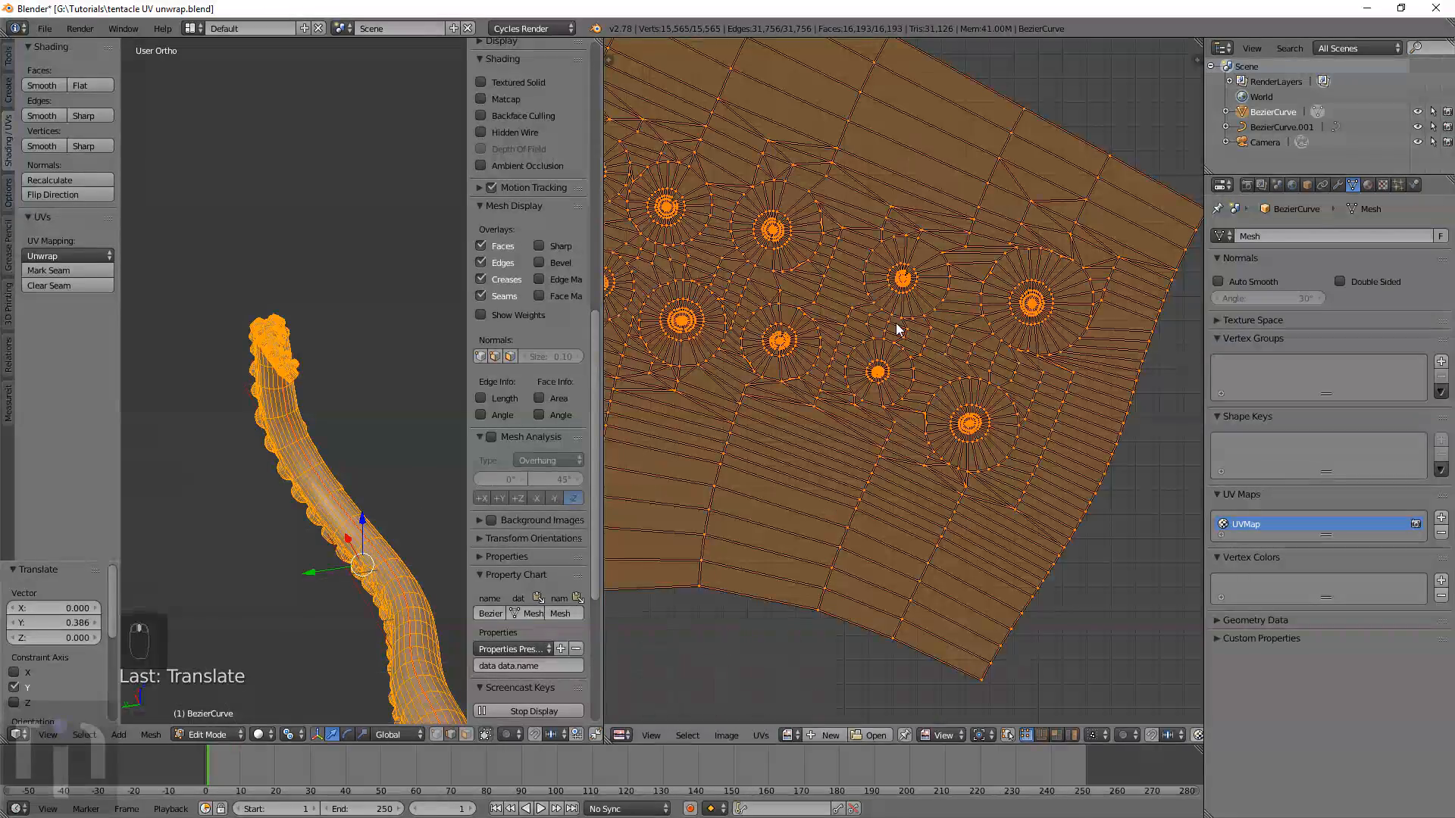
{"action": "scroll", "coordinate": [900, 363], "scroll_direction": "down", "scroll_amount": 7}
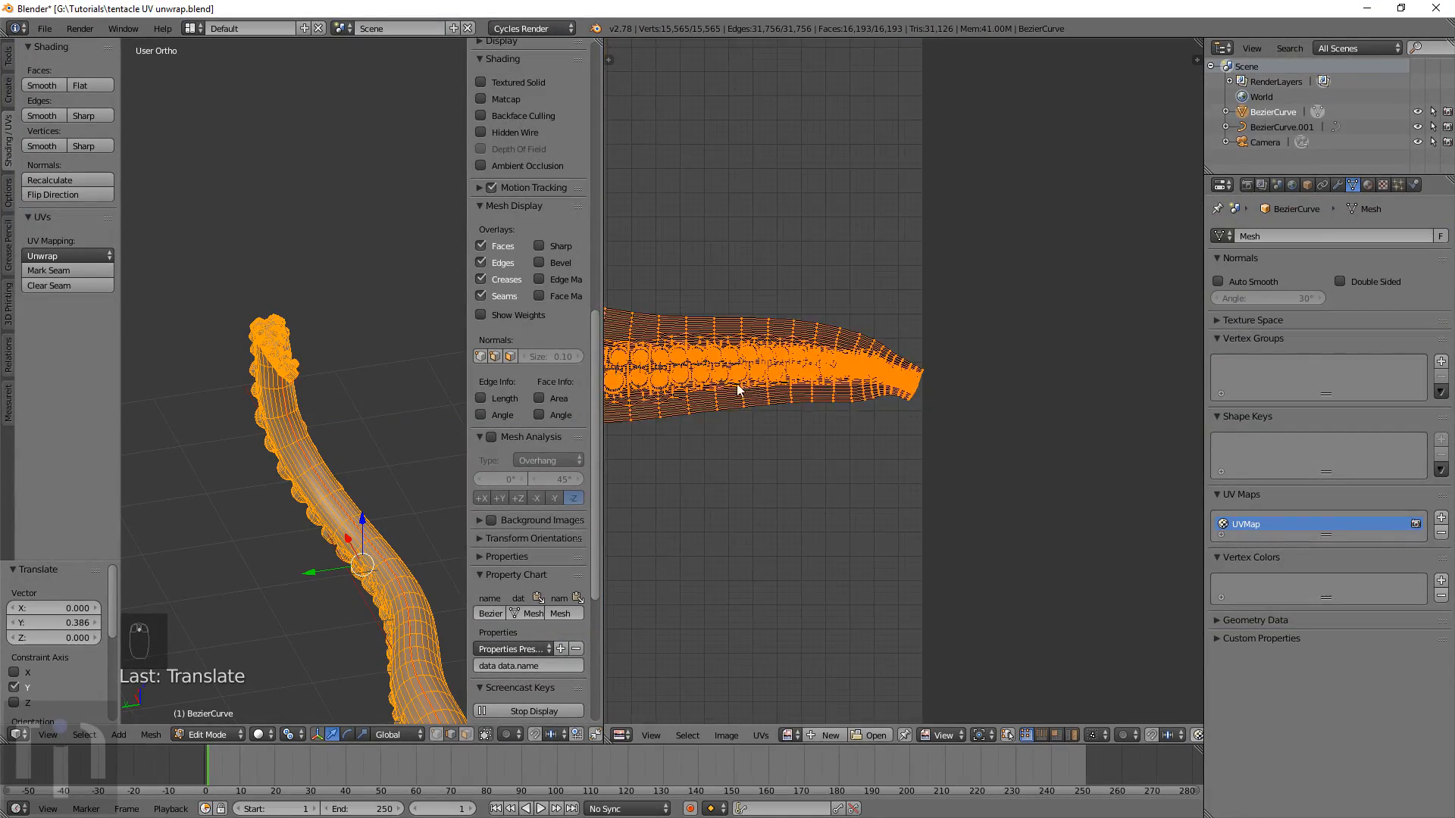
{"action": "scroll", "coordinate": [739, 390], "scroll_direction": "up", "scroll_amount": 7}
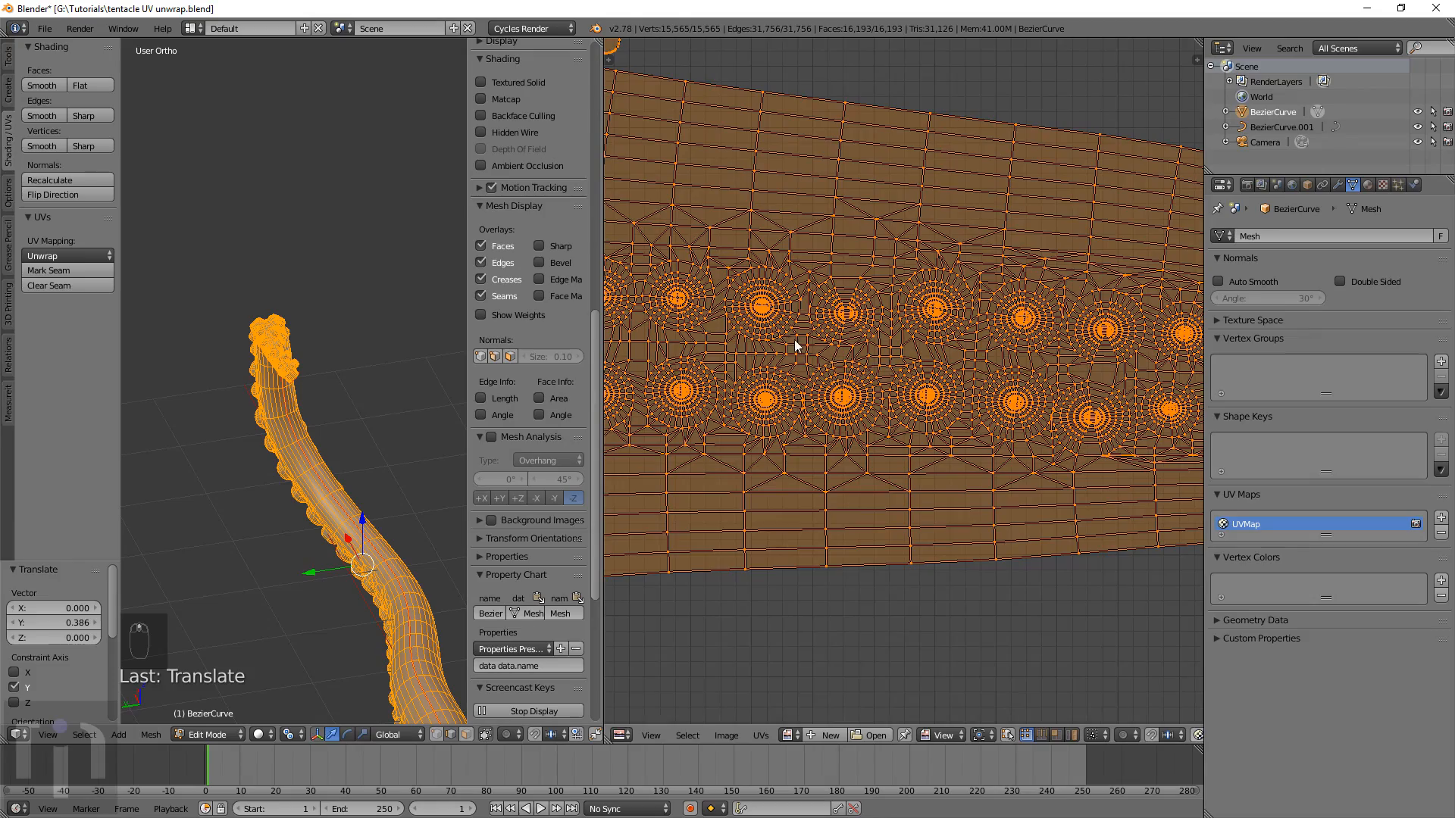
{"action": "scroll", "coordinate": [861, 265], "scroll_direction": "down", "scroll_amount": 4}
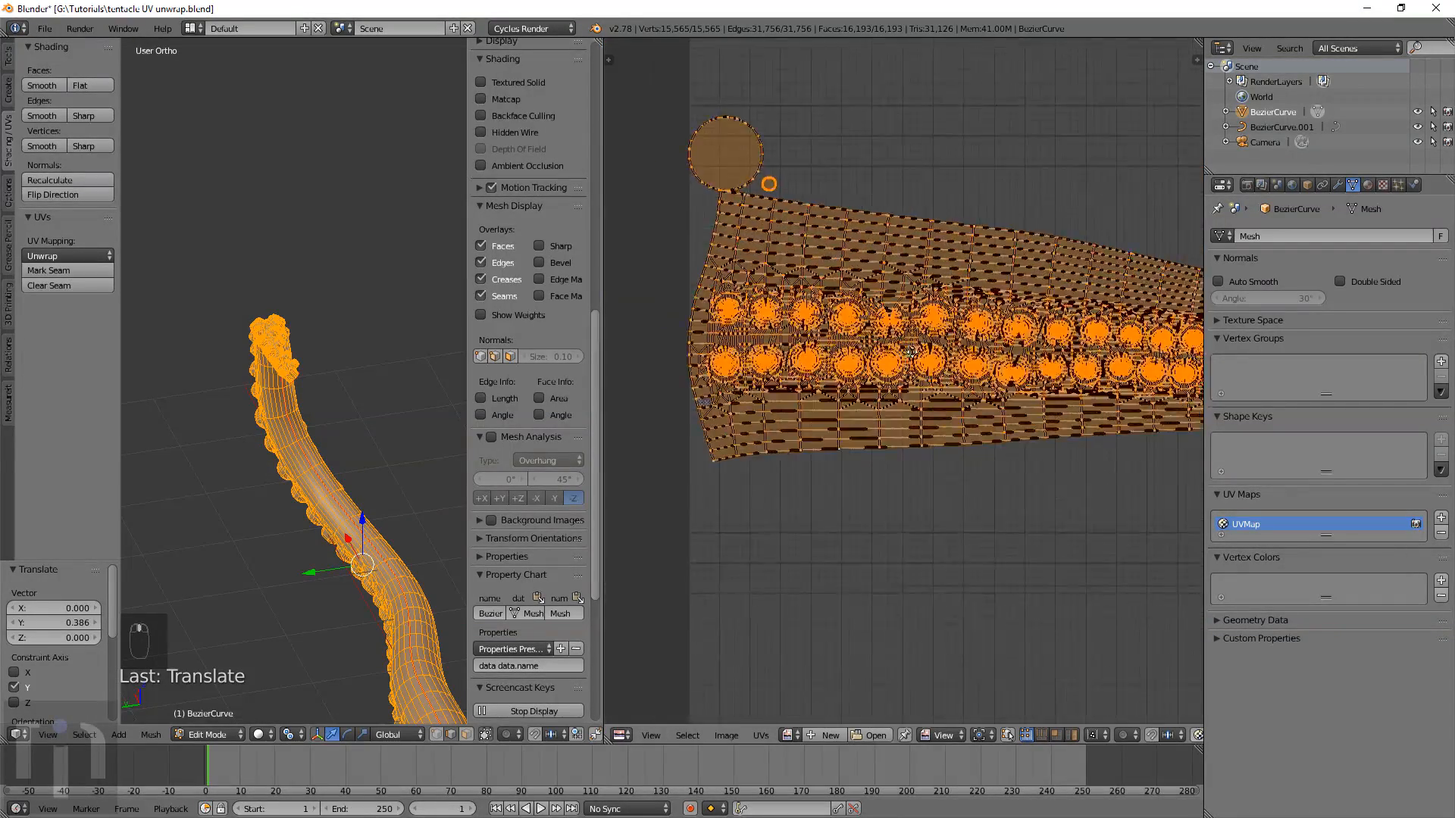
{"action": "scroll", "coordinate": [1076, 399], "scroll_direction": "down", "scroll_amount": 4}
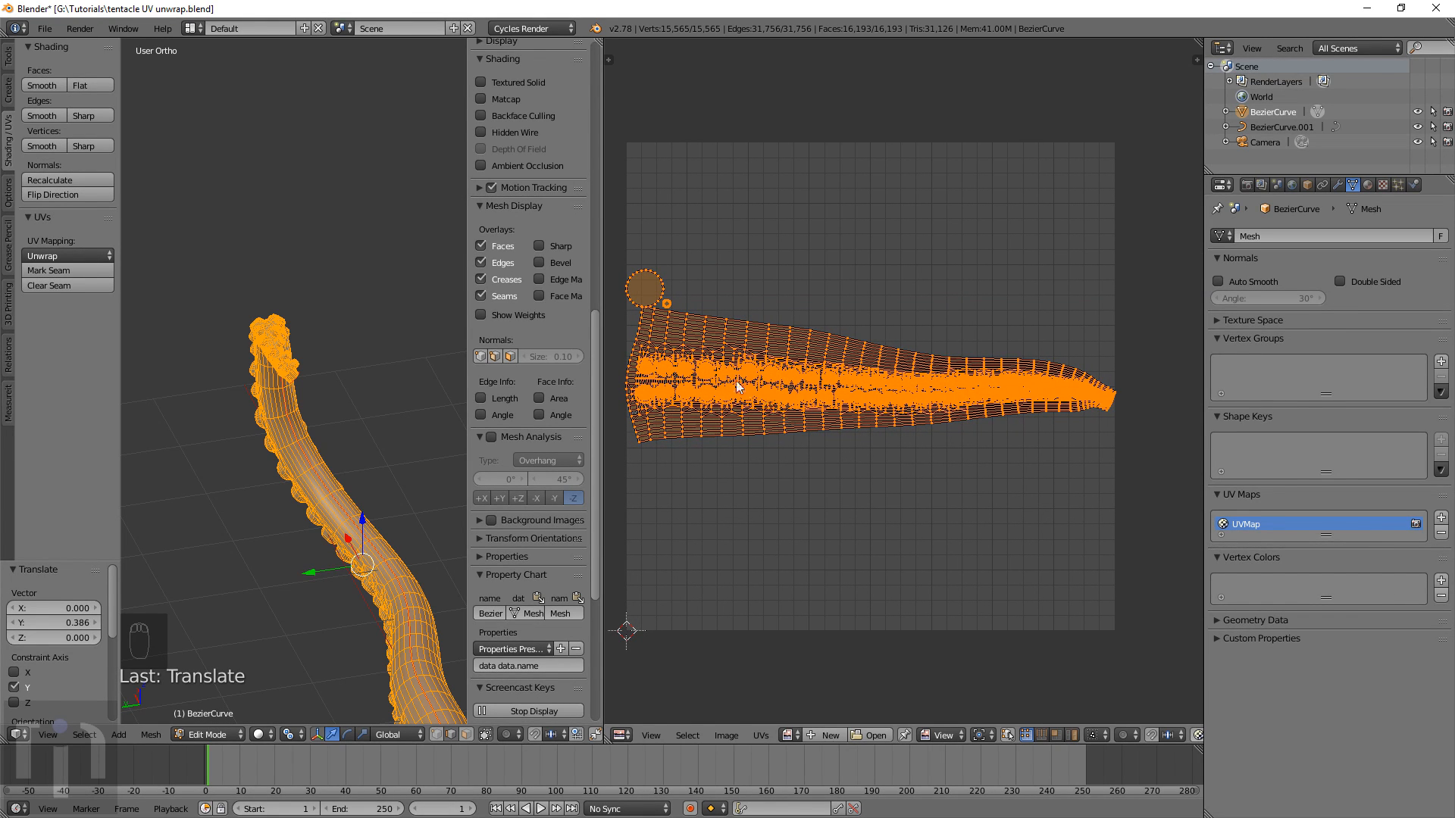
{"action": "scroll", "coordinate": [688, 349], "scroll_direction": "up", "scroll_amount": 1}
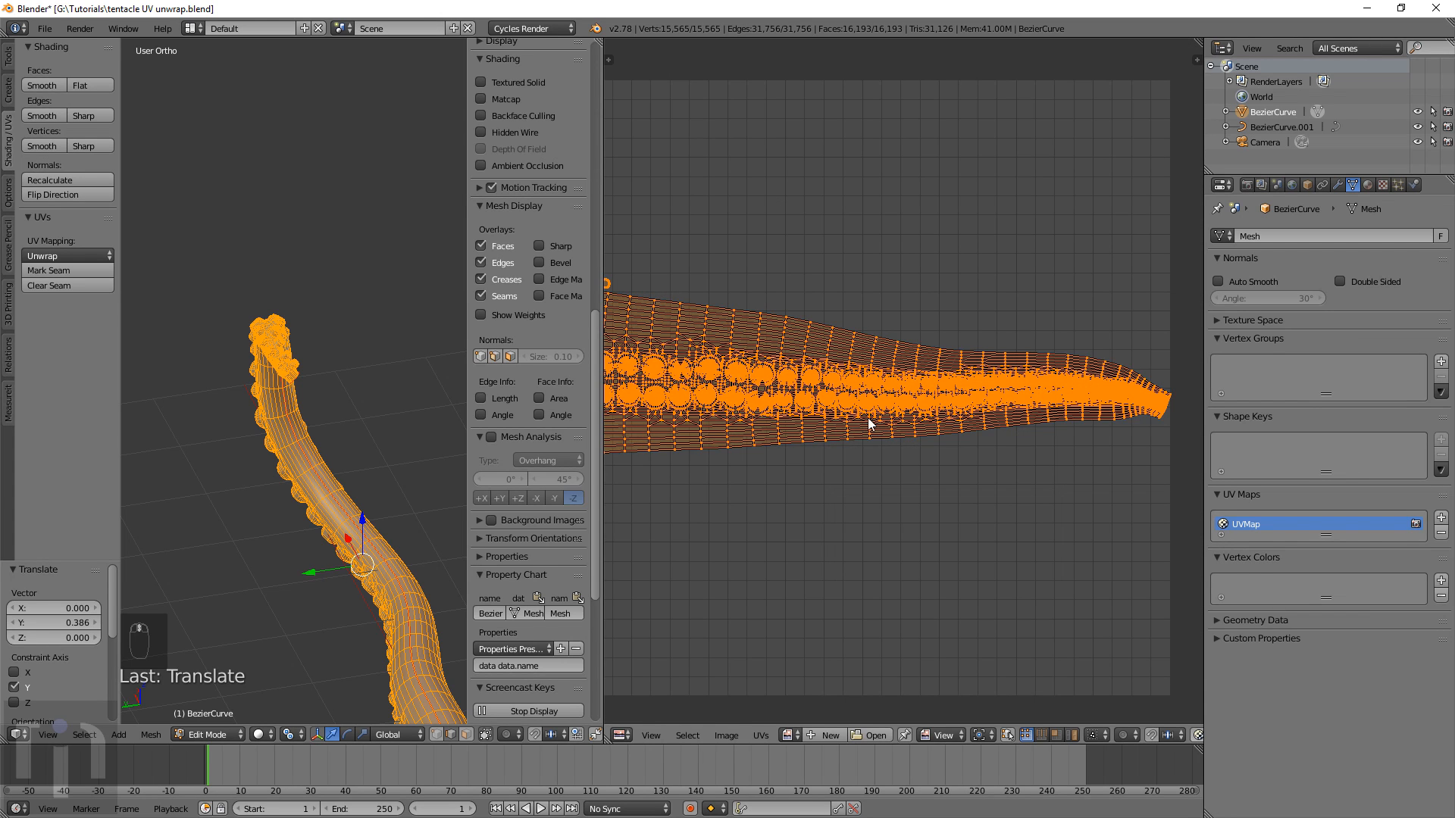
{"action": "scroll", "coordinate": [846, 382], "scroll_direction": "down", "scroll_amount": 3}
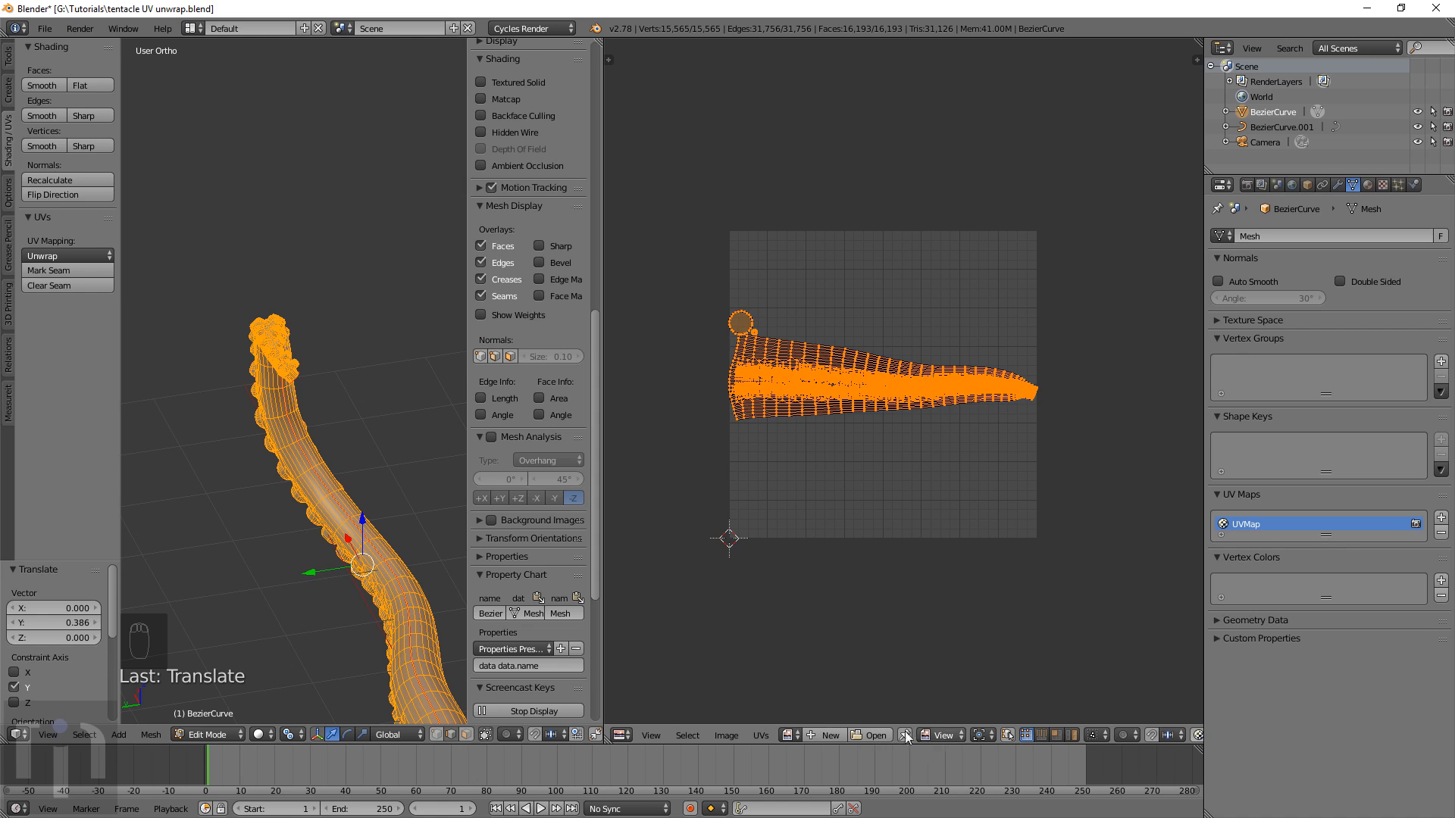
Create a new blank image of 2048 by 2048 px behind the UV layout, keeping the name Untitled
{"action": "left_click", "coordinate": [832, 739]}
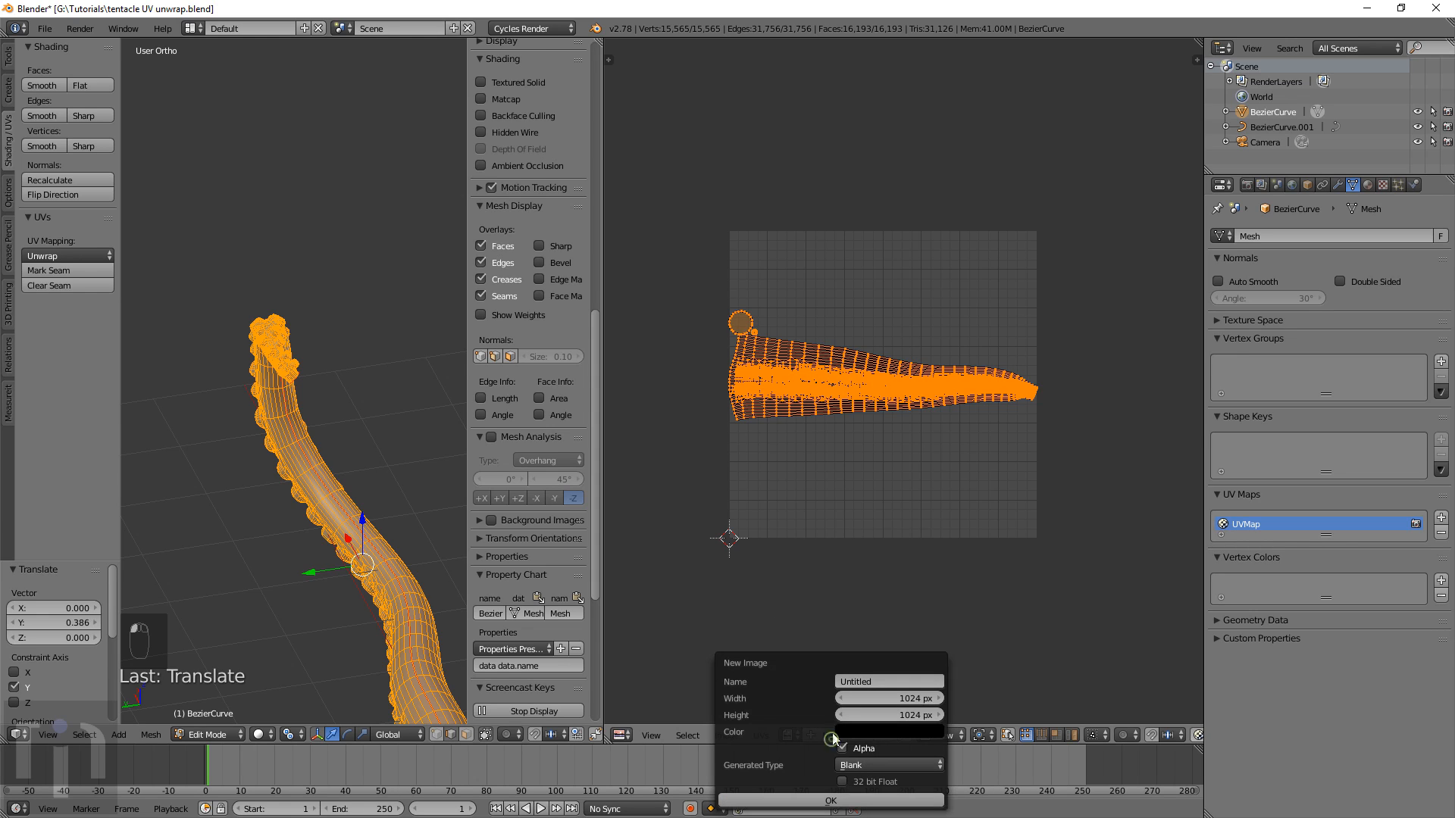
{"action": "left_click", "coordinate": [889, 698]}
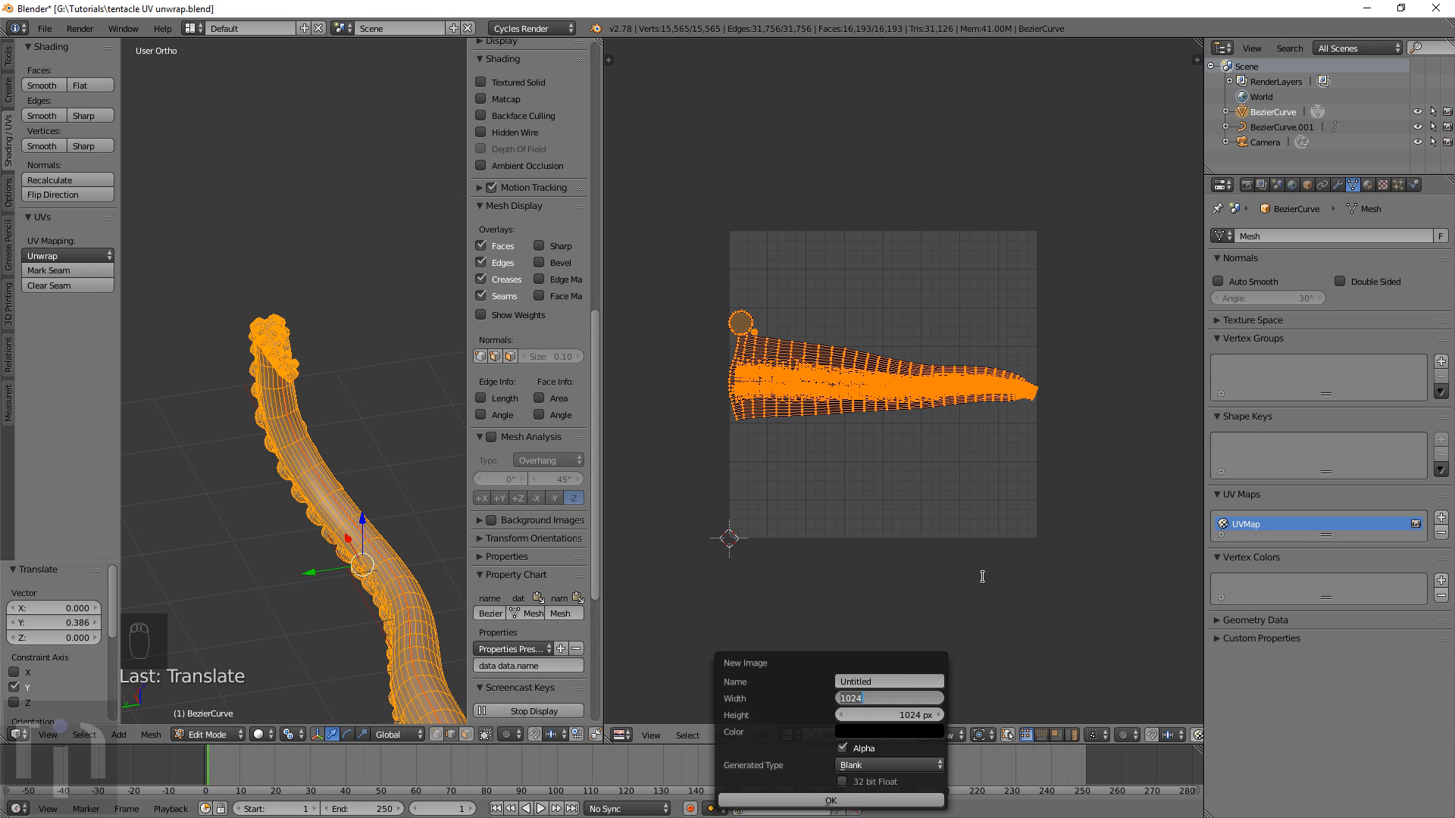
{"action": "key", "text": "Tab"}
{"action": "type", "text": "2"}
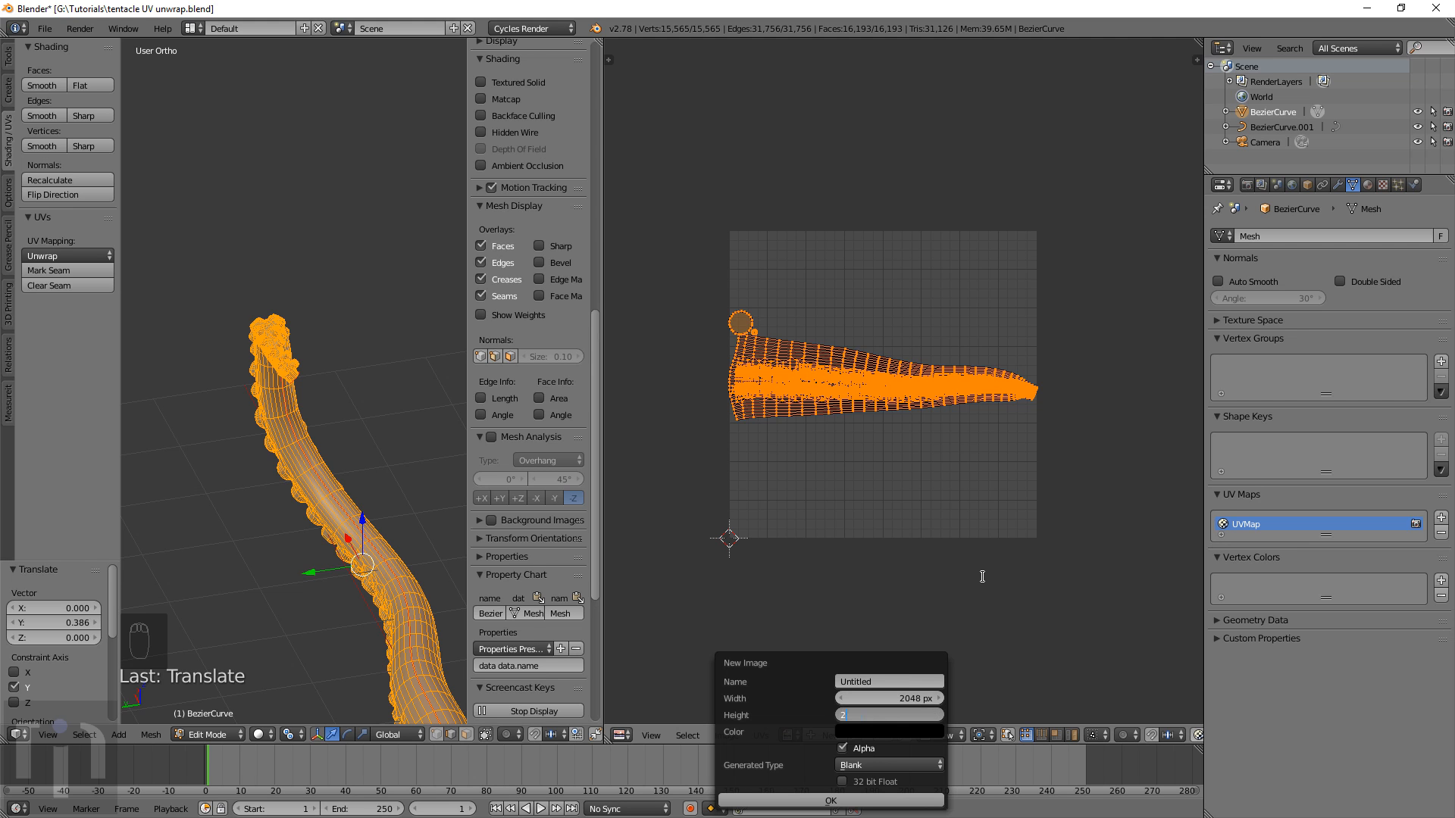
{"action": "key", "text": "Return"}
{"action": "key", "text": "Return"}
{"action": "scroll", "coordinate": [860, 594], "scroll_direction": "down", "scroll_amount": 7}
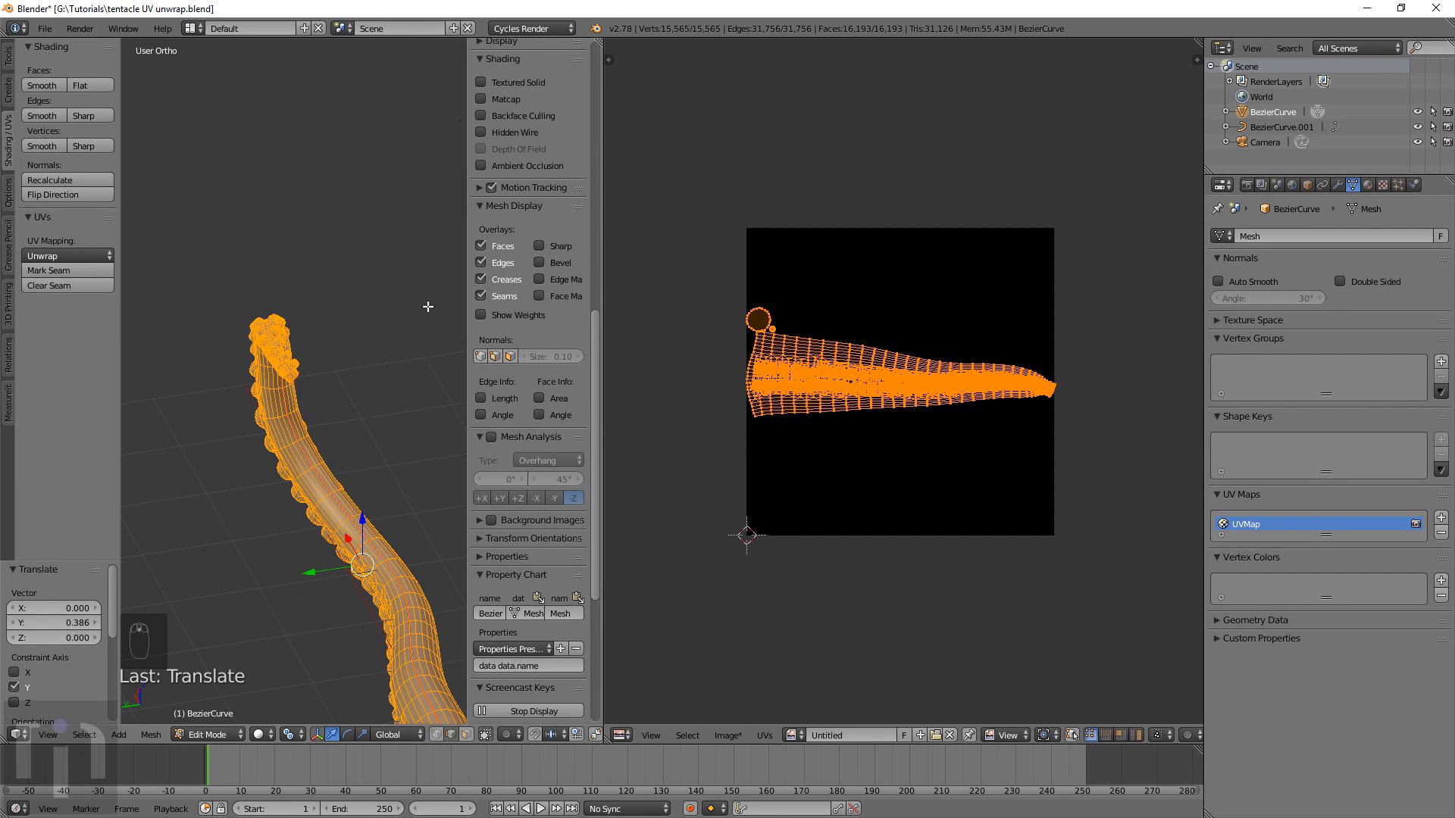
Change the render engine to Blender Render
{"action": "left_click", "coordinate": [554, 28]}
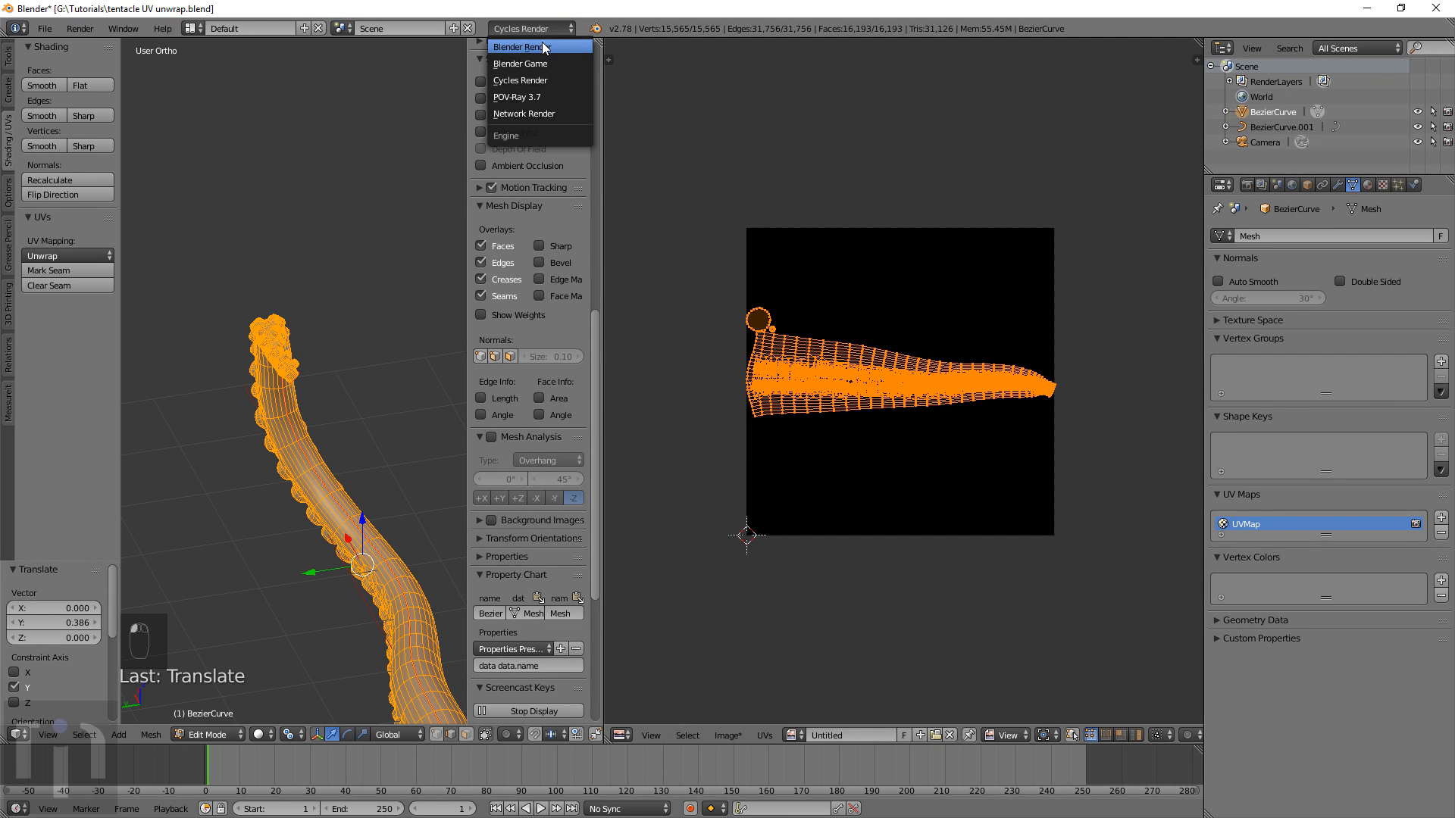
{"action": "left_click", "coordinate": [544, 47]}
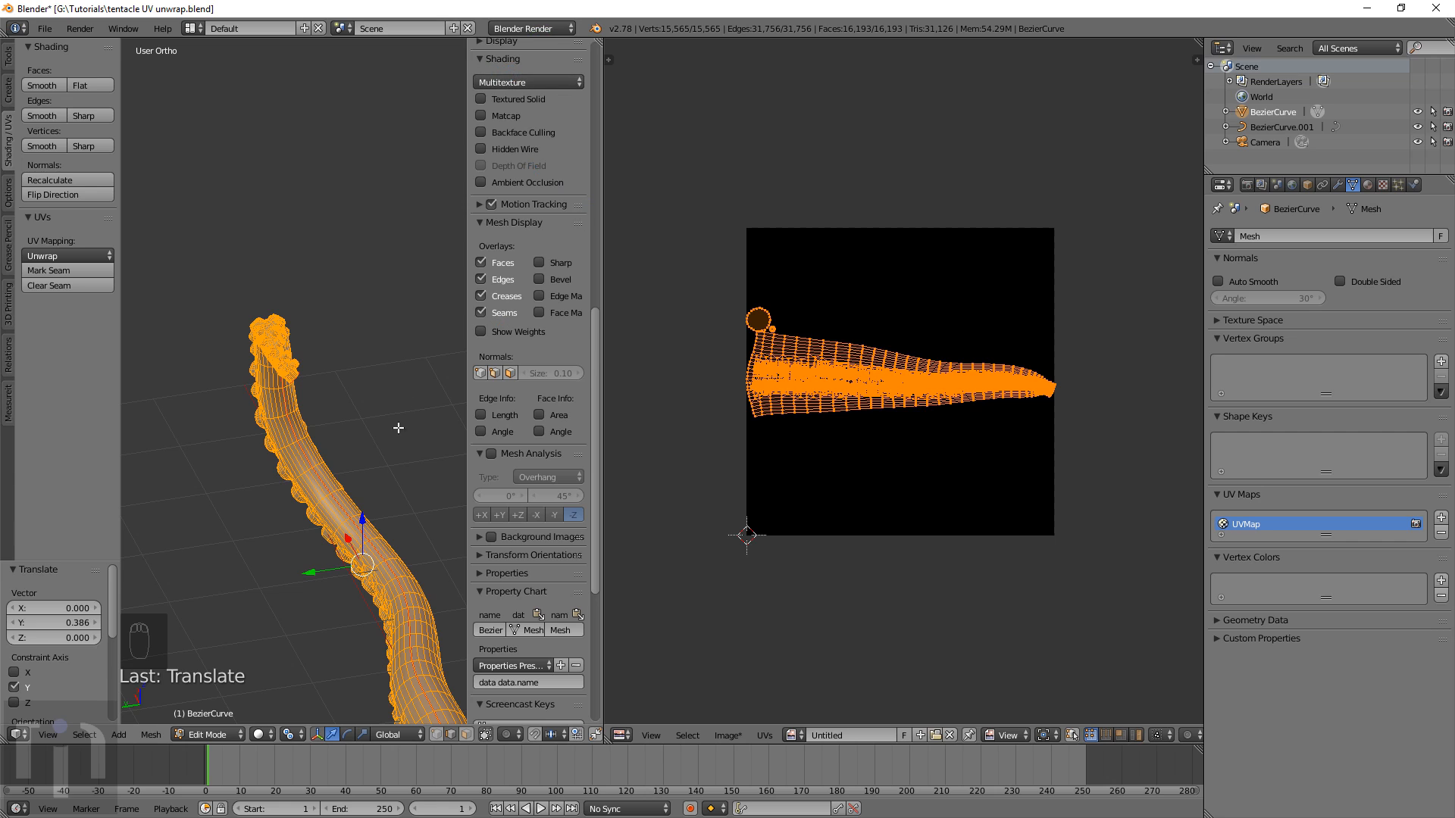
{"action": "scroll", "coordinate": [370, 496], "scroll_direction": "up", "scroll_amount": 5}
{"action": "scroll", "coordinate": [371, 496], "scroll_direction": "up", "scroll_amount": 3}
{"action": "scroll", "coordinate": [370, 496], "scroll_direction": "down", "scroll_amount": 4}
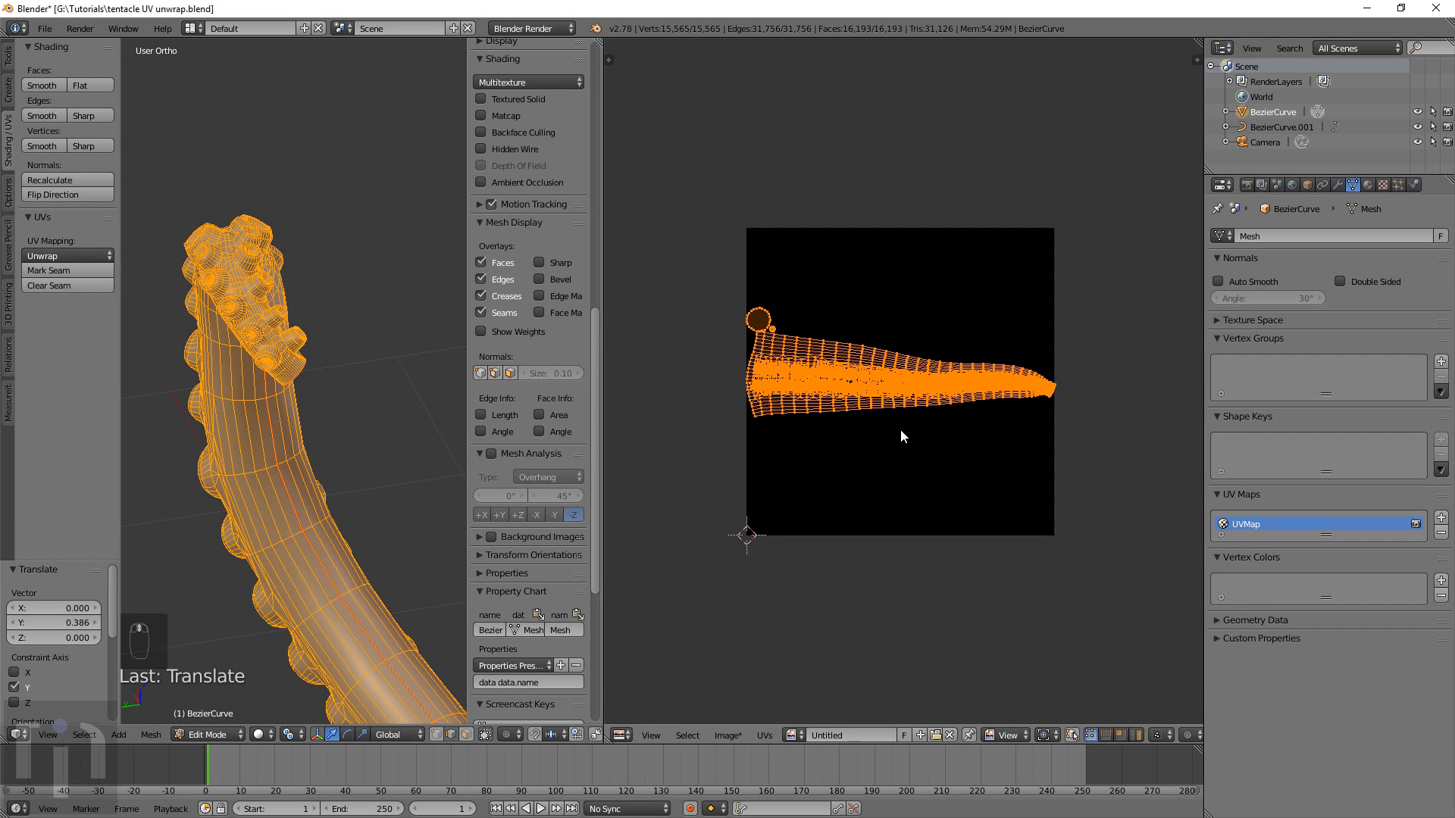
{"action": "scroll", "coordinate": [899, 430], "scroll_direction": "up", "scroll_amount": 3}
{"action": "scroll", "coordinate": [899, 431], "scroll_direction": "down", "scroll_amount": 2}
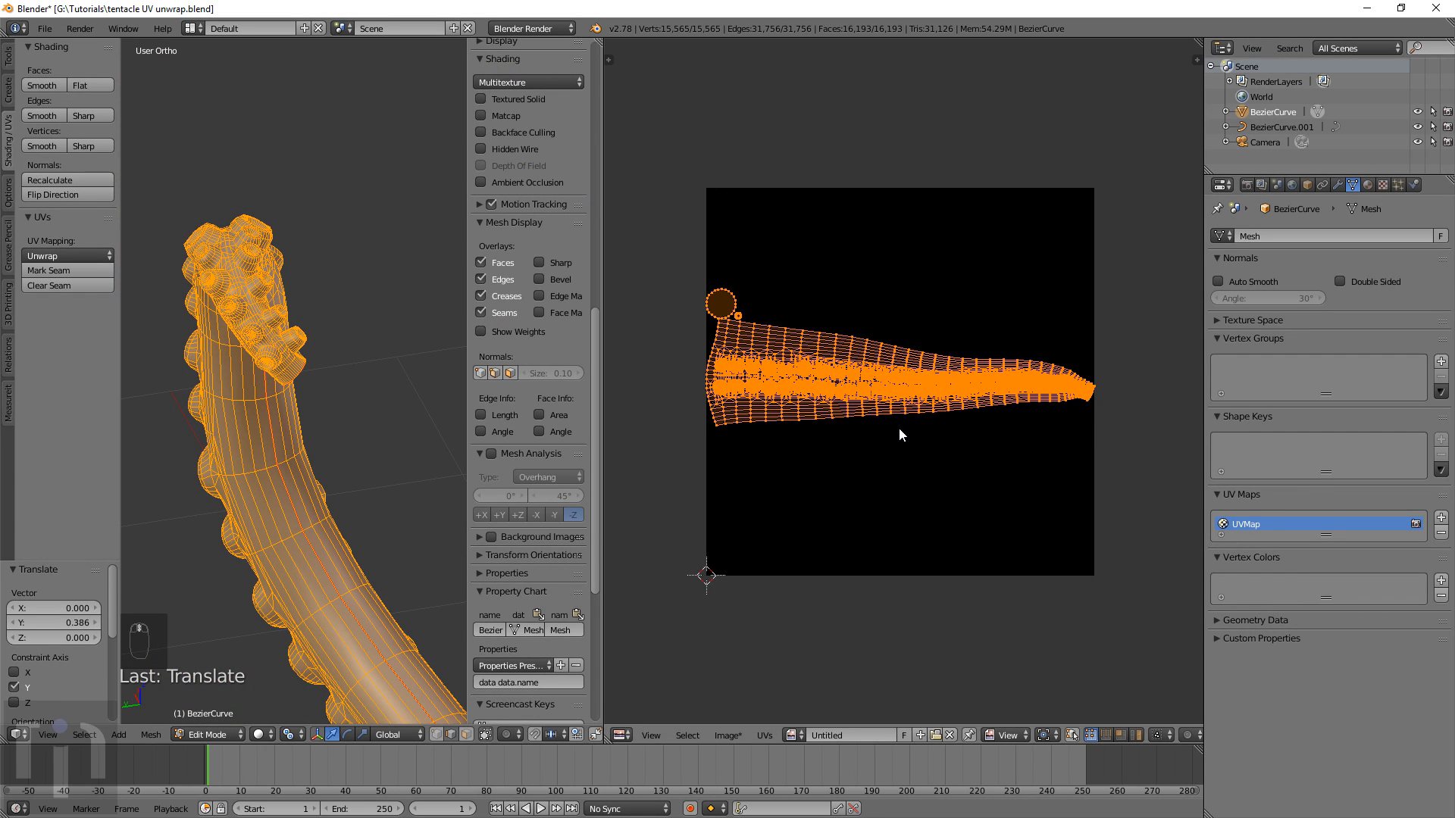
Leave Edit Mode and add a new material to the tentacle
{"action": "left_click", "coordinate": [1366, 185]}
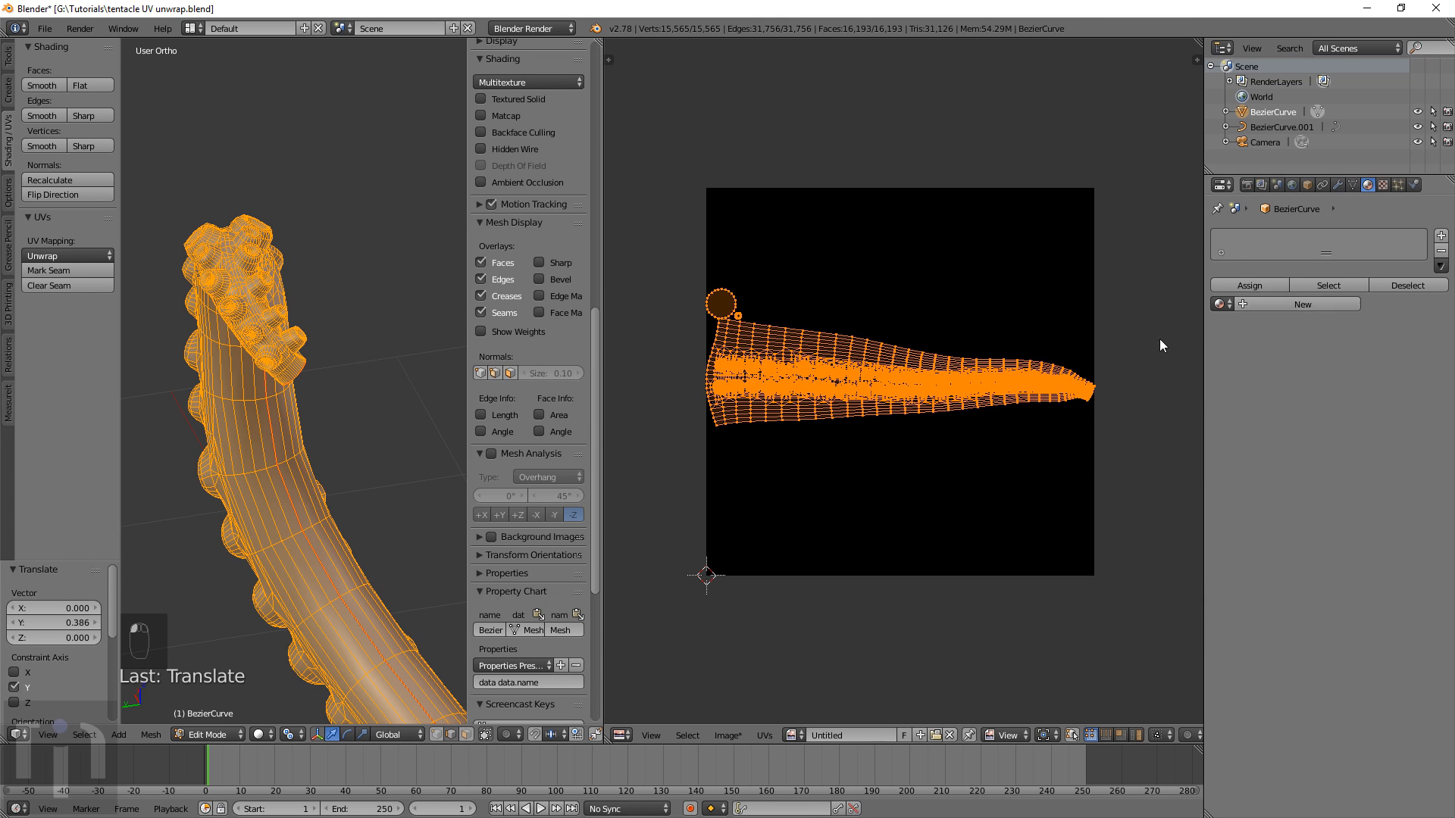
{"action": "key", "text": "Tab"}
{"action": "left_click", "coordinate": [1295, 287]}
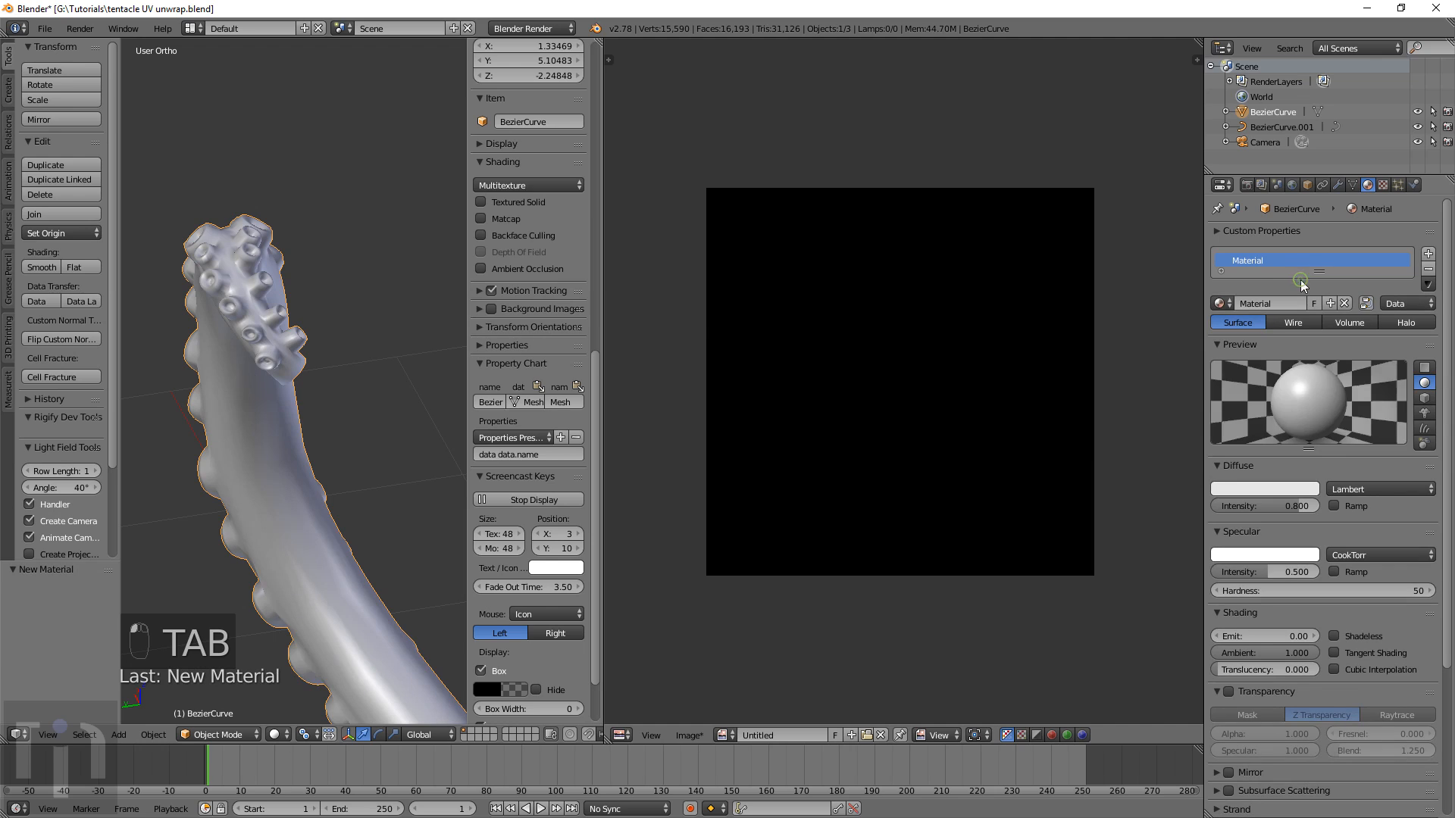
Add a new image texture to the material and assign the Untitled image to it
{"action": "left_click", "coordinate": [1382, 185]}
{"action": "left_click", "coordinate": [1293, 353]}
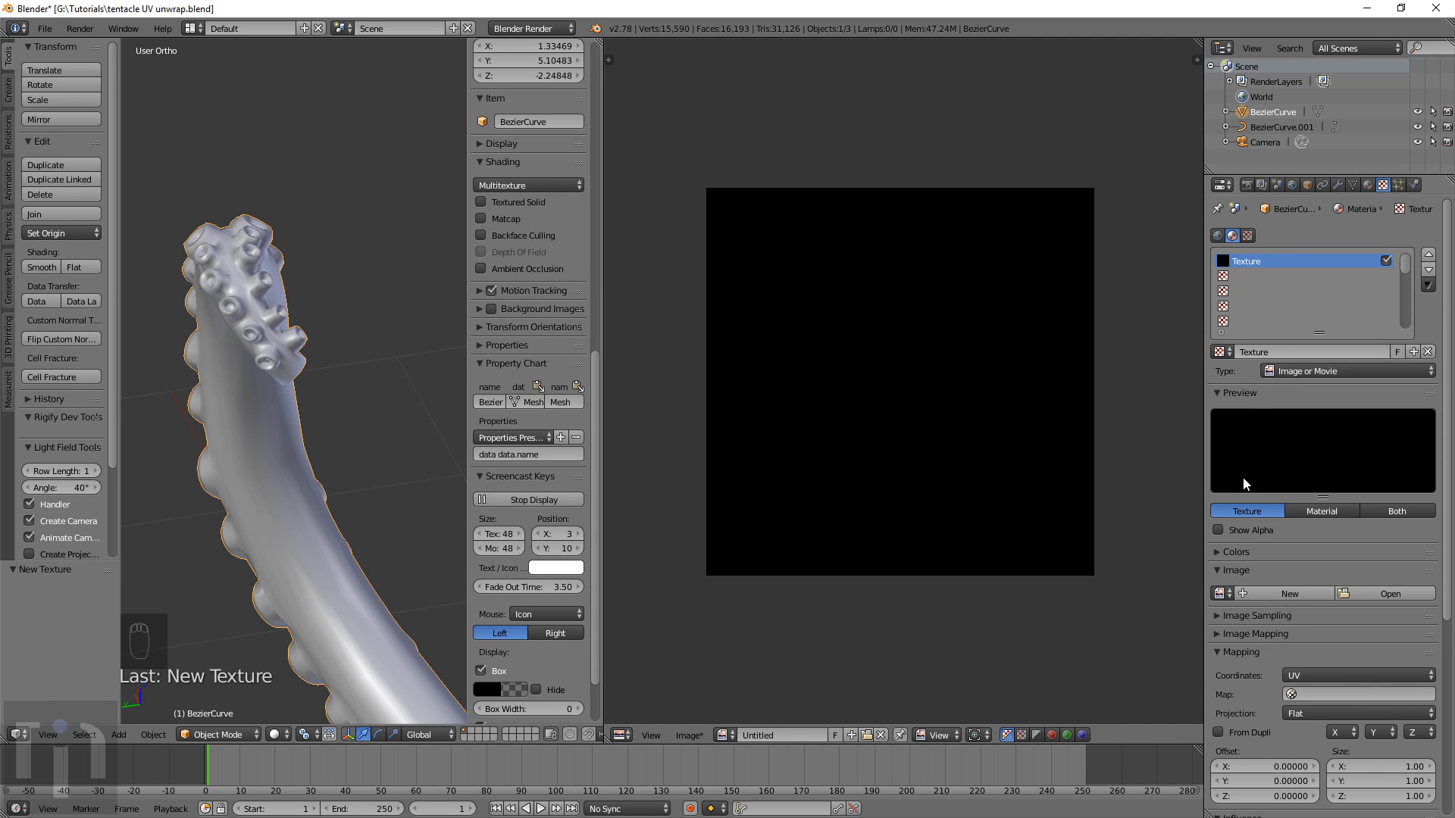
{"action": "left_click", "coordinate": [1221, 596]}
{"action": "left_click", "coordinate": [1258, 624]}
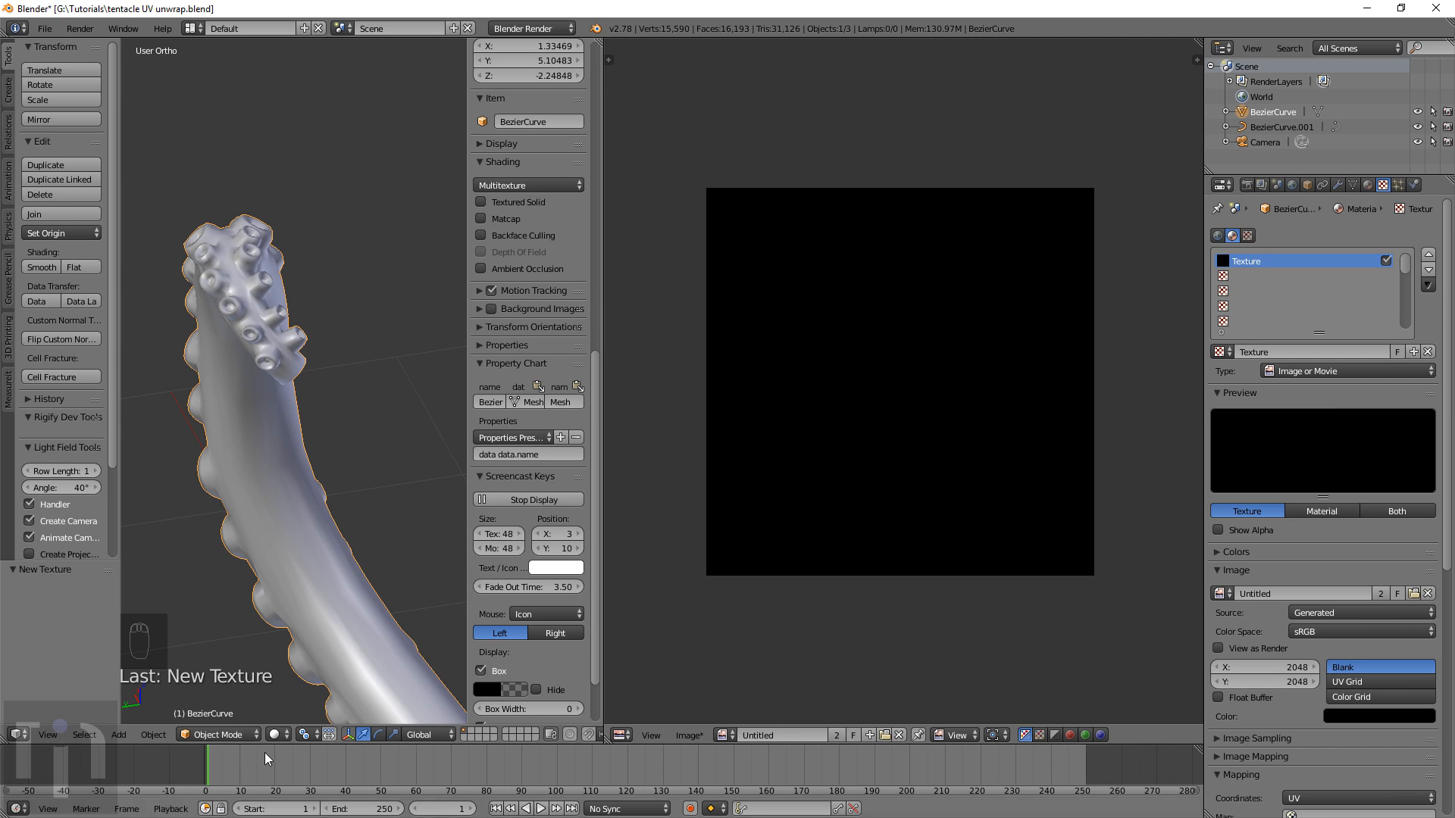
Set the 3D viewport shading to Texture and bring the whole tentacle into view
{"action": "left_click", "coordinate": [277, 735]}
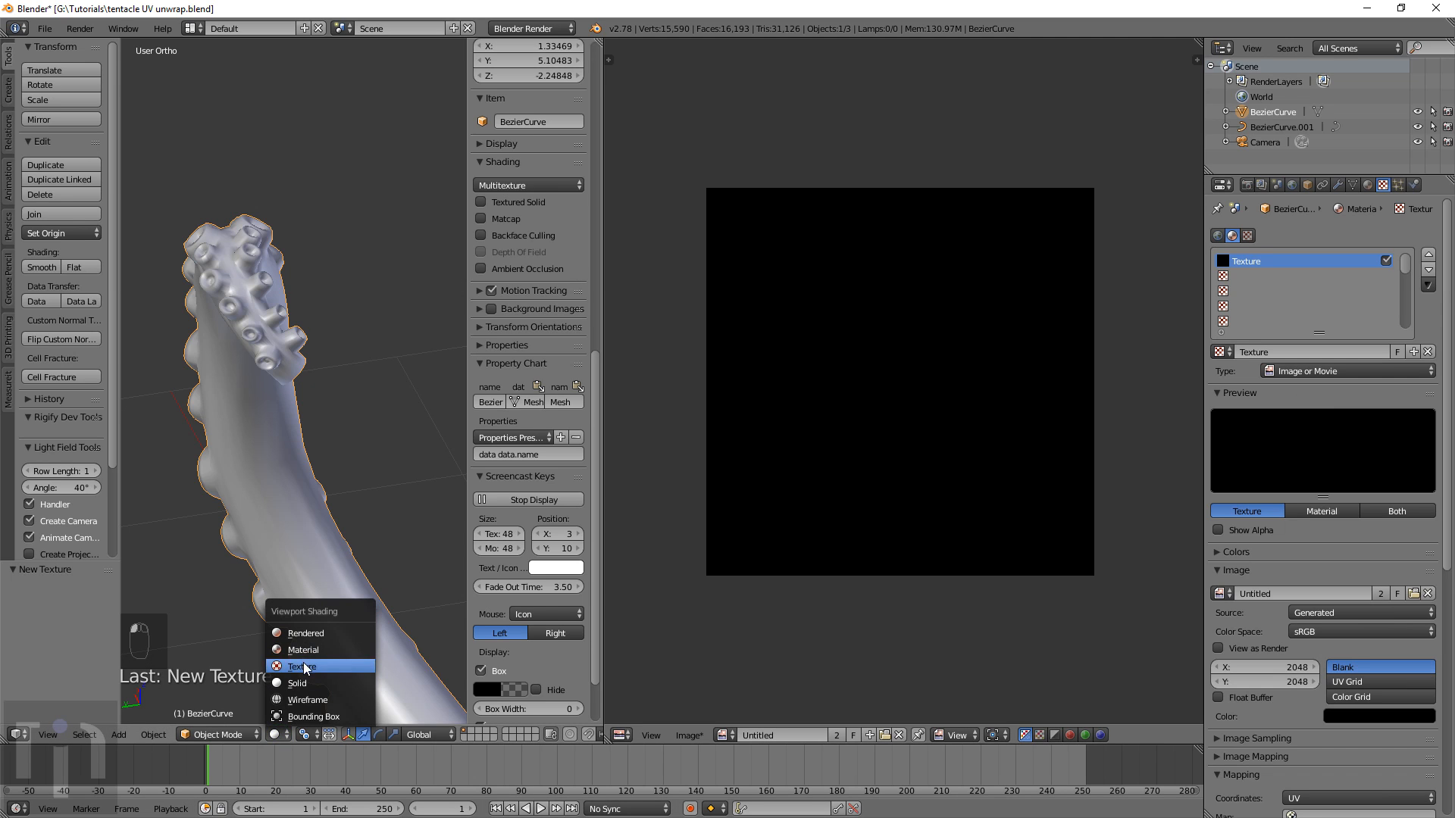
{"action": "left_click", "coordinate": [303, 663]}
{"action": "middle_click_drag", "start_coordinate": [373, 547], "coordinate": [338, 519]}
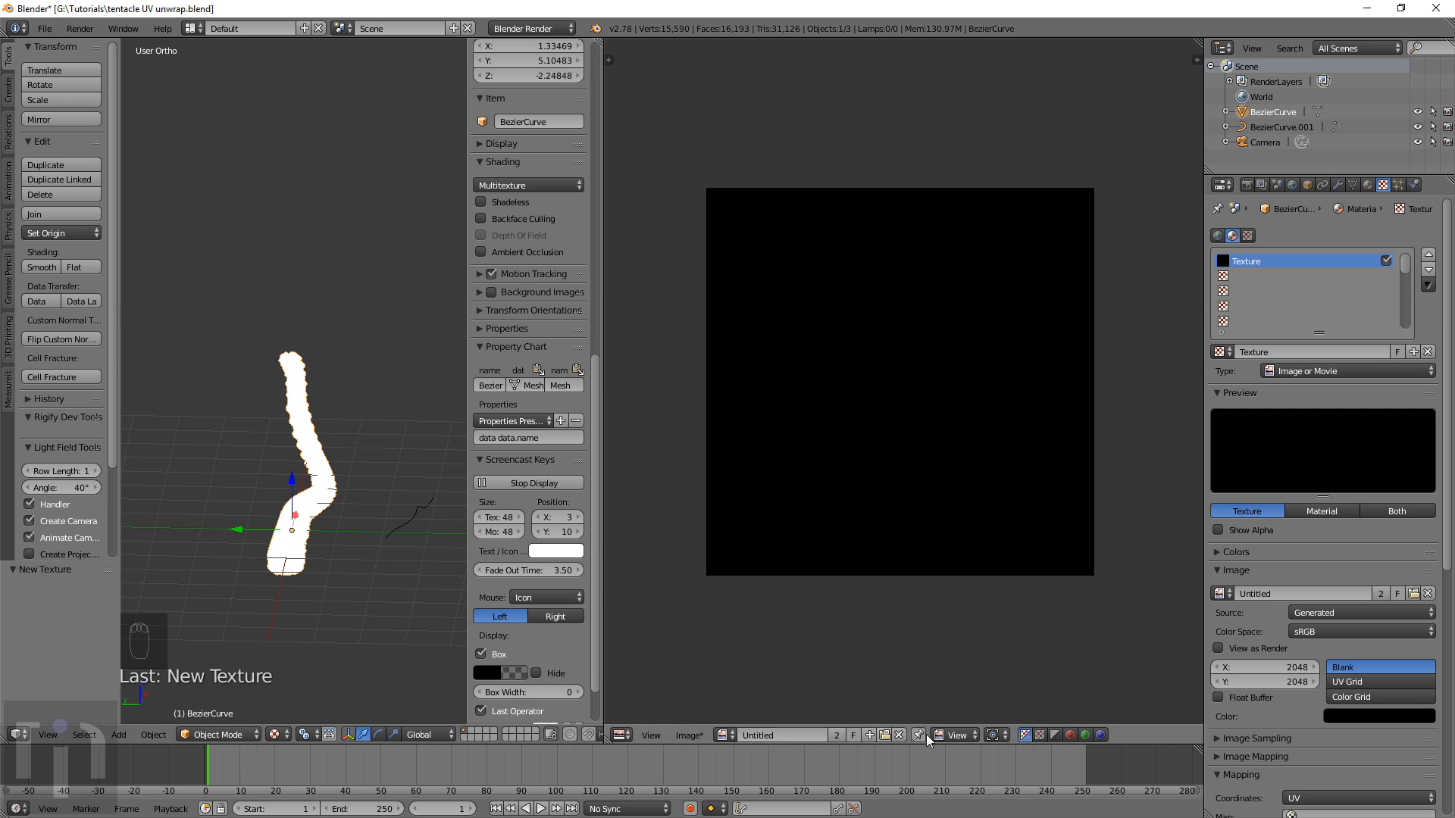
Put the tentacle in Texture Paint mode and set the image editor to Paint mode
{"action": "left_click", "coordinate": [217, 734]}
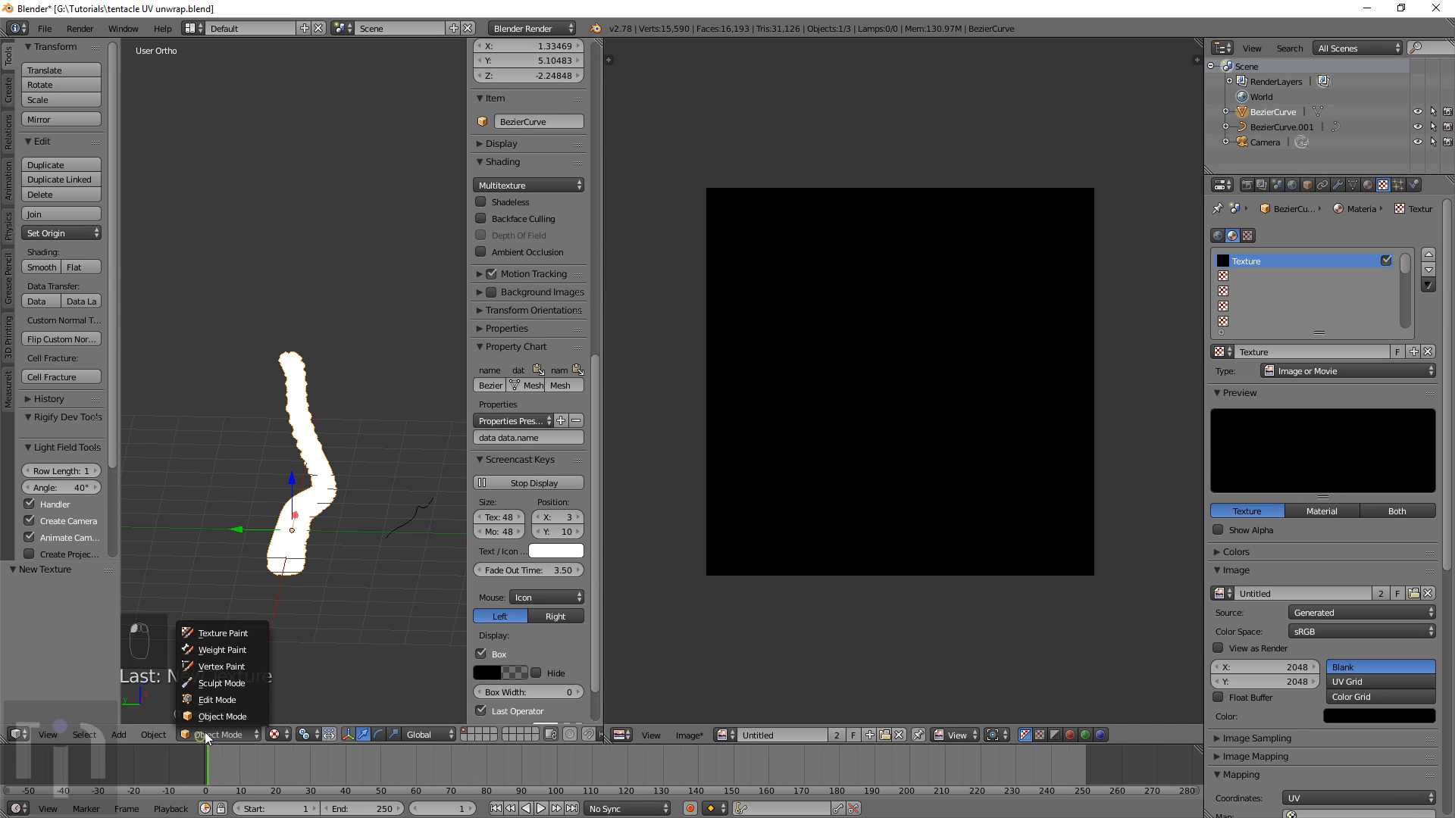
{"action": "left_click", "coordinate": [223, 634]}
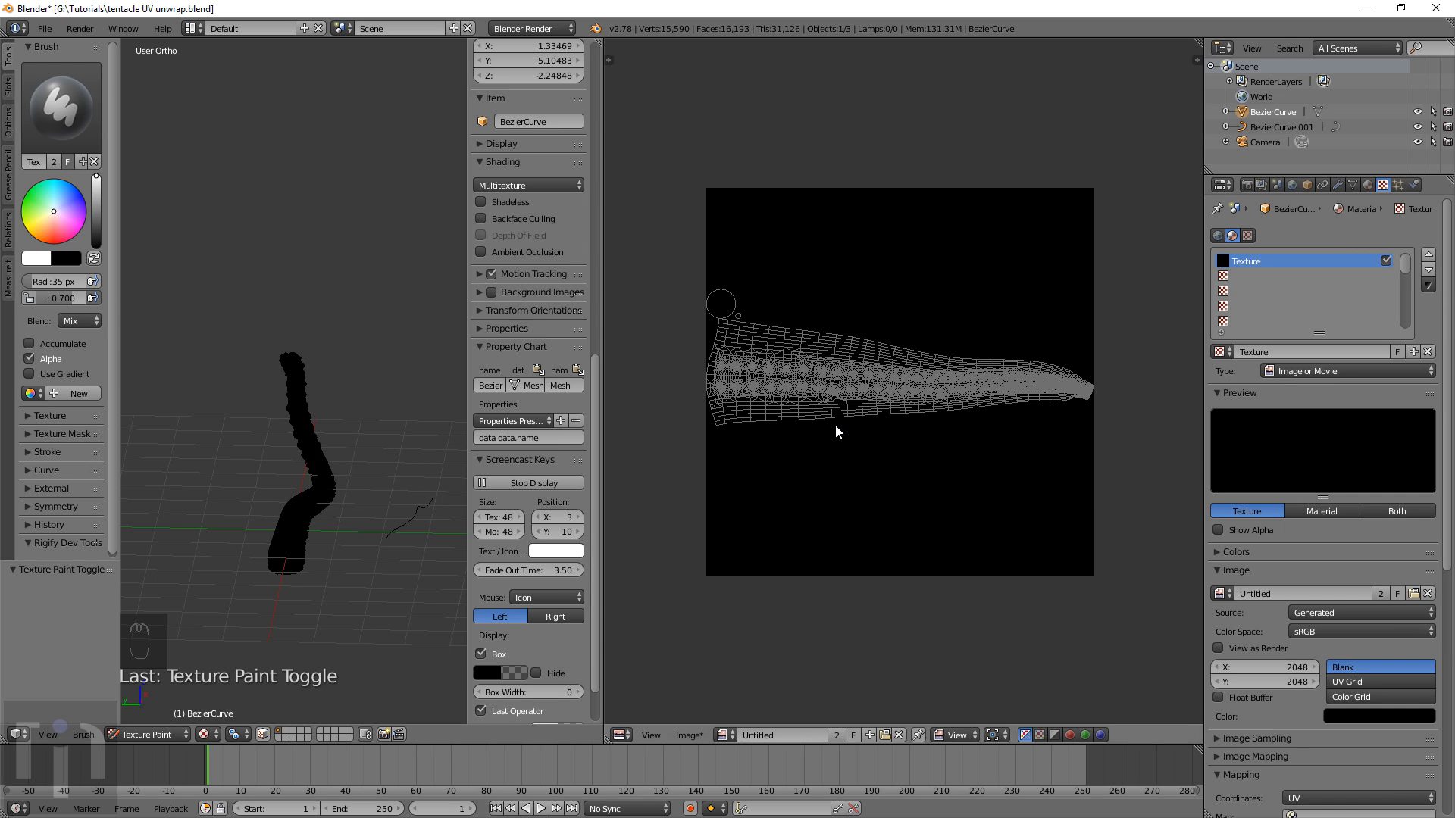
{"action": "left_click", "coordinate": [951, 735]}
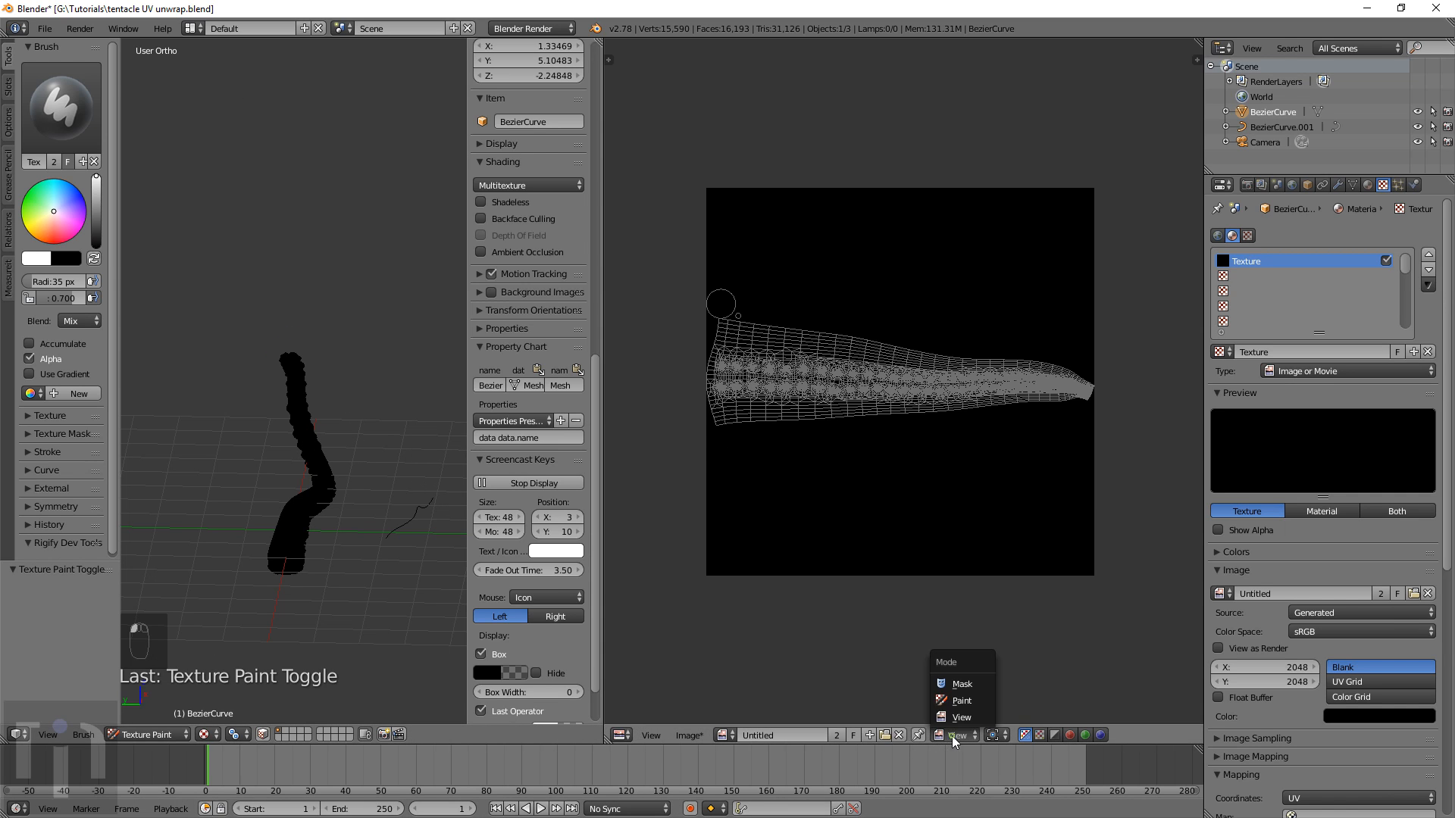
{"action": "left_click", "coordinate": [961, 701]}
{"action": "scroll", "coordinate": [885, 451], "scroll_direction": "up", "scroll_amount": 5}
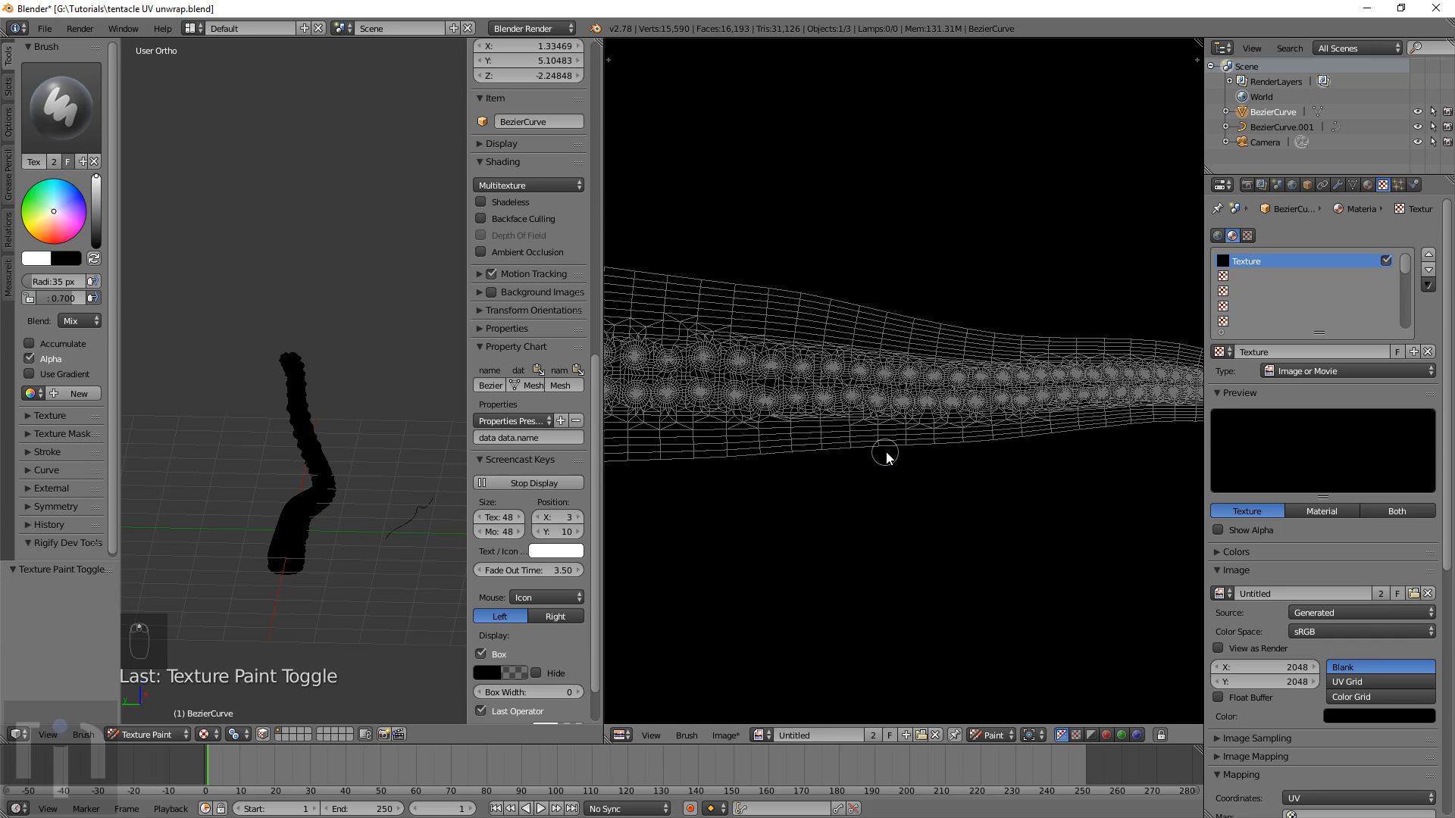
Set the brush colour to red and paint a vertical stroke on the image across the middle of the UV layout
{"action": "left_click", "coordinate": [66, 241]}
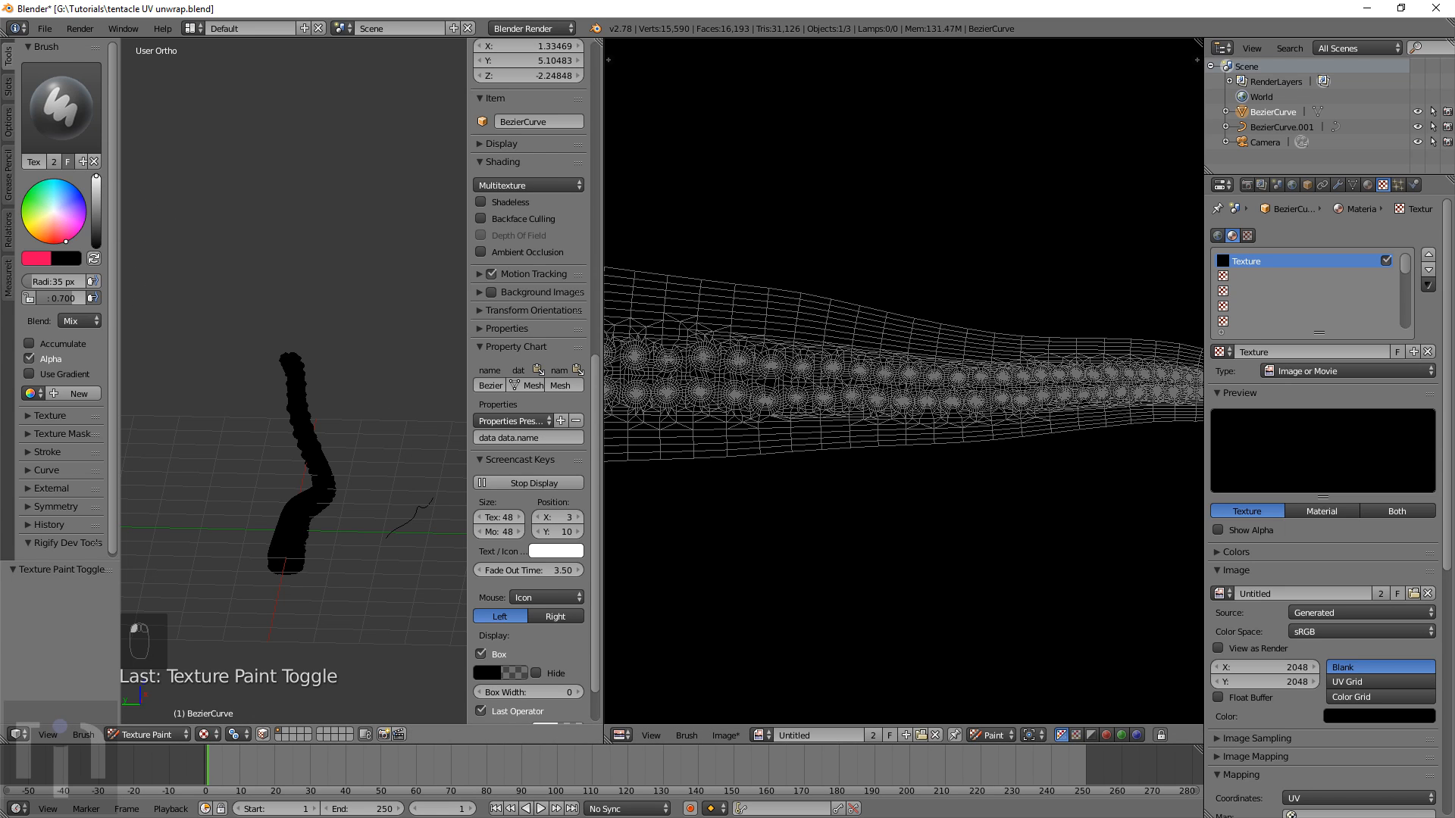
{"action": "scroll", "coordinate": [276, 469], "scroll_direction": "up", "scroll_amount": 4}
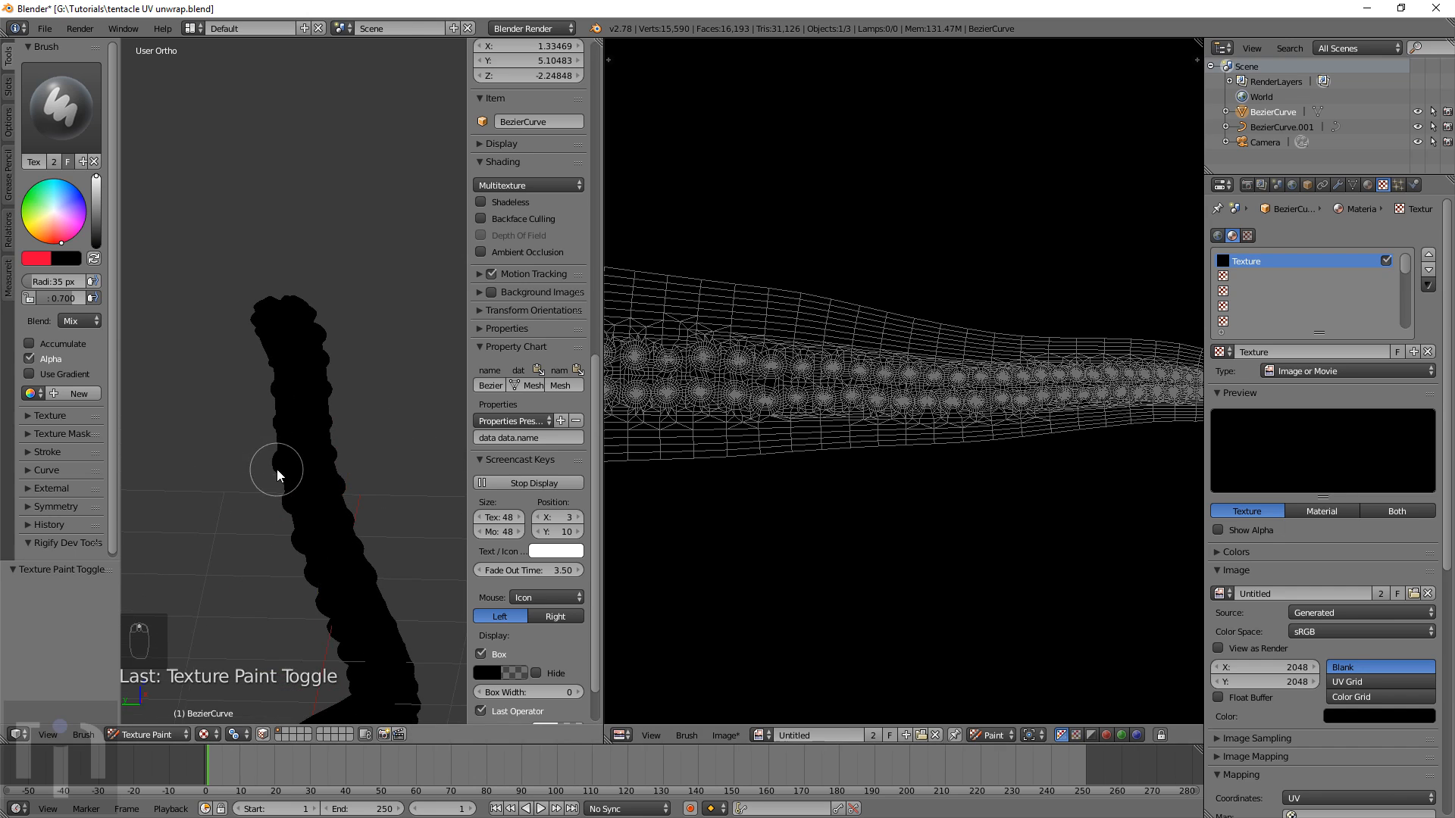
{"action": "scroll", "coordinate": [807, 385], "scroll_direction": "down", "scroll_amount": 6}
{"action": "left_click_drag", "start_coordinate": [884, 328], "coordinate": [888, 499]}
Hide the 3D view's properties sidebar, check the painted band on the tentacle, and paint a diagonal red stroke across the UV layout
{"action": "mouse_move", "coordinate": [329, 516]}
{"action": "middle_mouse_down"}
{"action": "mouse_move", "coordinate": [309, 348]}
{"action": "mouse_move", "coordinate": [394, 500]}
{"action": "mouse_move", "coordinate": [381, 569]}
{"action": "mouse_move", "coordinate": [459, 479]}
{"action": "mouse_move", "coordinate": [329, 488]}
{"action": "mouse_move", "coordinate": [290, 585]}
{"action": "mouse_move", "coordinate": [331, 545]}
{"action": "middle_mouse_up"}
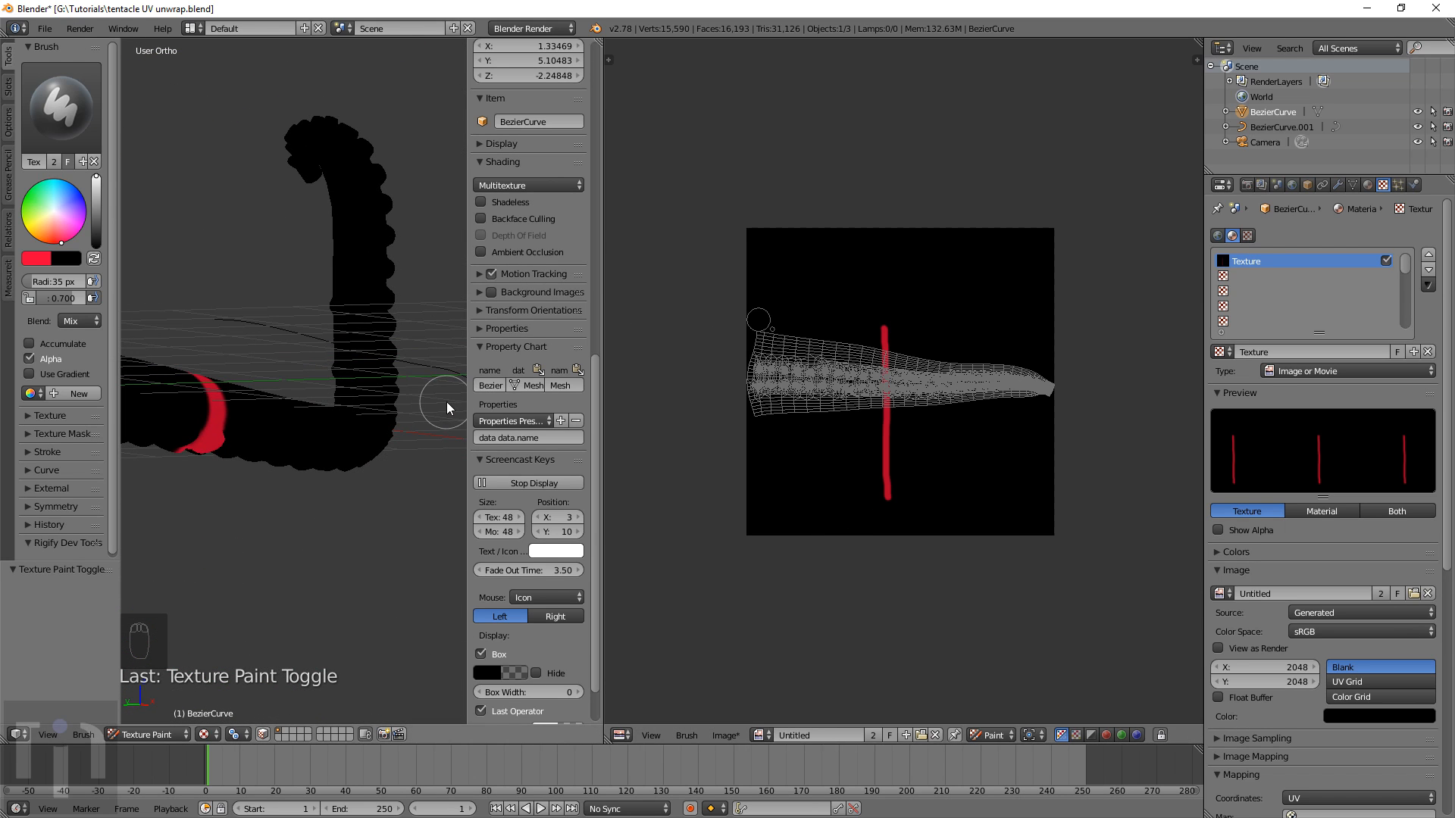
{"action": "key", "text": "n"}
{"action": "middle_click_drag", "start_coordinate": [443, 421], "coordinate": [502, 599]}
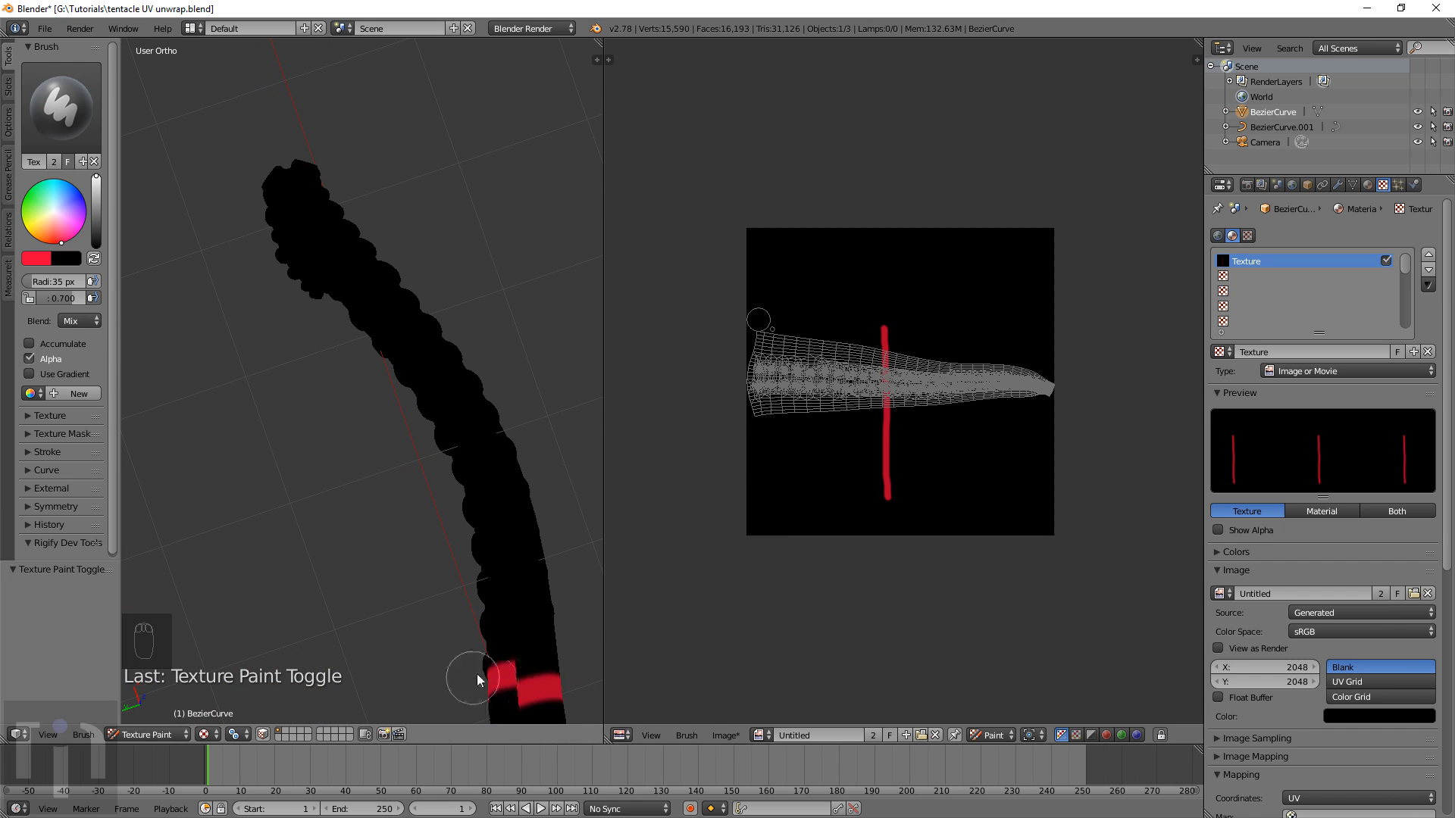
{"action": "left_click_drag", "start_coordinate": [917, 342], "coordinate": [833, 421]}
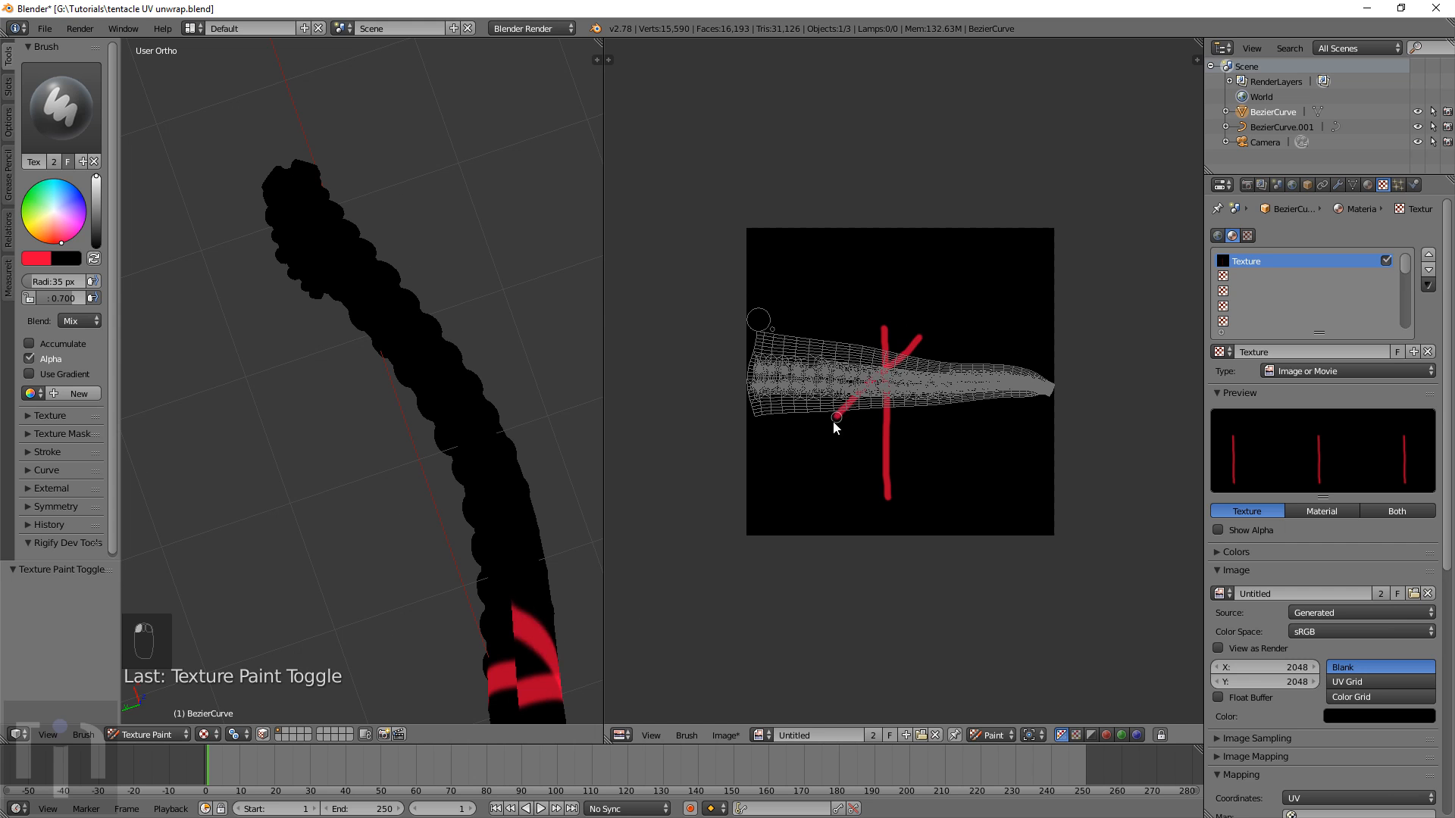
Finish the diagonal red stroke across the UV layout and paint a wide red band along the side of the tentacle in the 3D view
{"action": "left_click_drag", "start_coordinate": [785, 488], "coordinate": [783, 490]}
{"action": "mouse_move", "coordinate": [578, 542]}
{"action": "middle_mouse_down"}
{"action": "mouse_move", "coordinate": [487, 588]}
{"action": "mouse_move", "coordinate": [458, 481]}
{"action": "mouse_move", "coordinate": [589, 341]}
{"action": "mouse_move", "coordinate": [139, 283]}
{"action": "mouse_move", "coordinate": [503, 444]}
{"action": "mouse_move", "coordinate": [523, 435]}
{"action": "middle_mouse_up"}
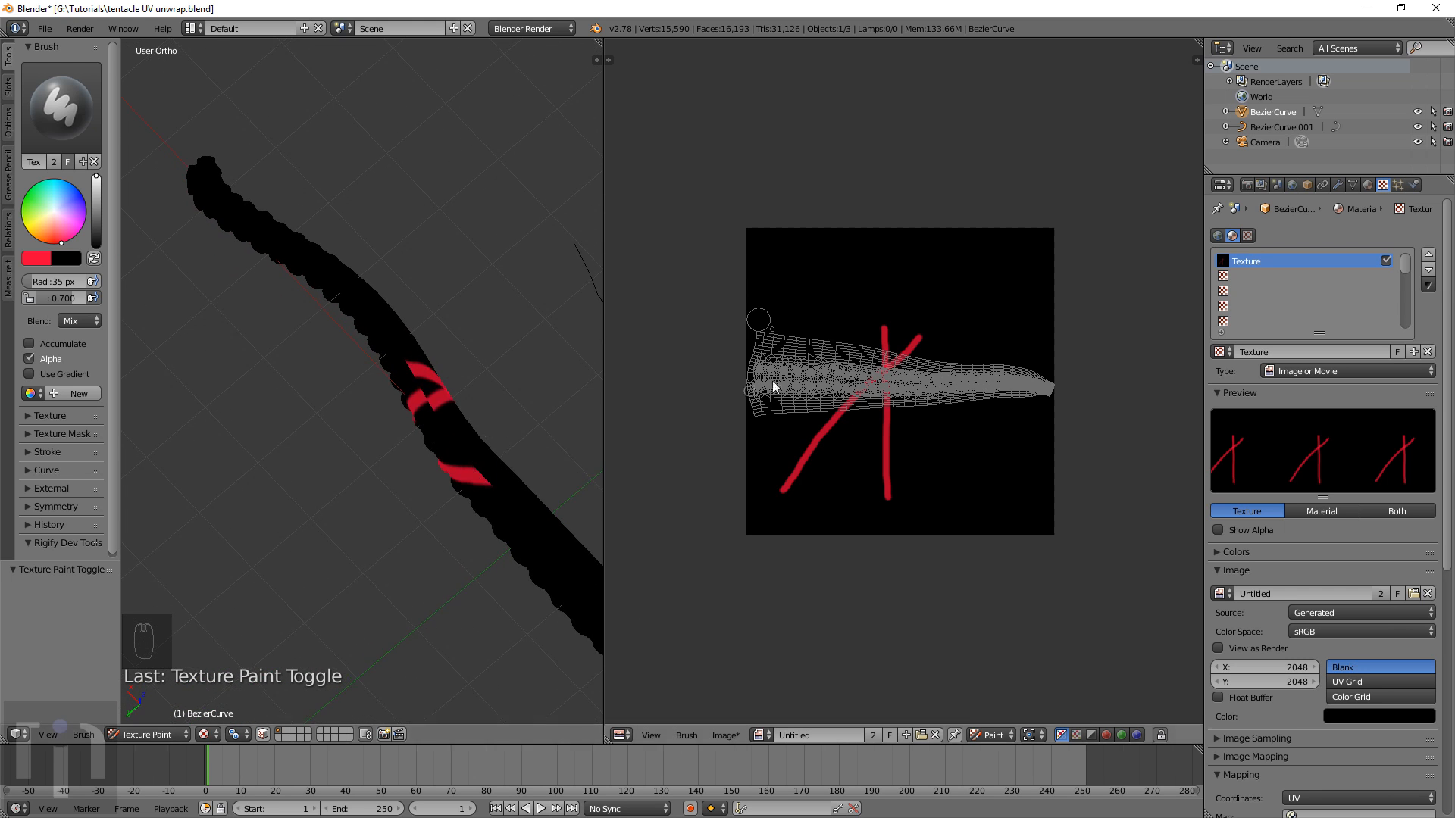
{"action": "scroll", "coordinate": [789, 389], "scroll_direction": "up", "scroll_amount": 1}
{"action": "scroll", "coordinate": [789, 389], "scroll_direction": "up", "scroll_amount": 2}
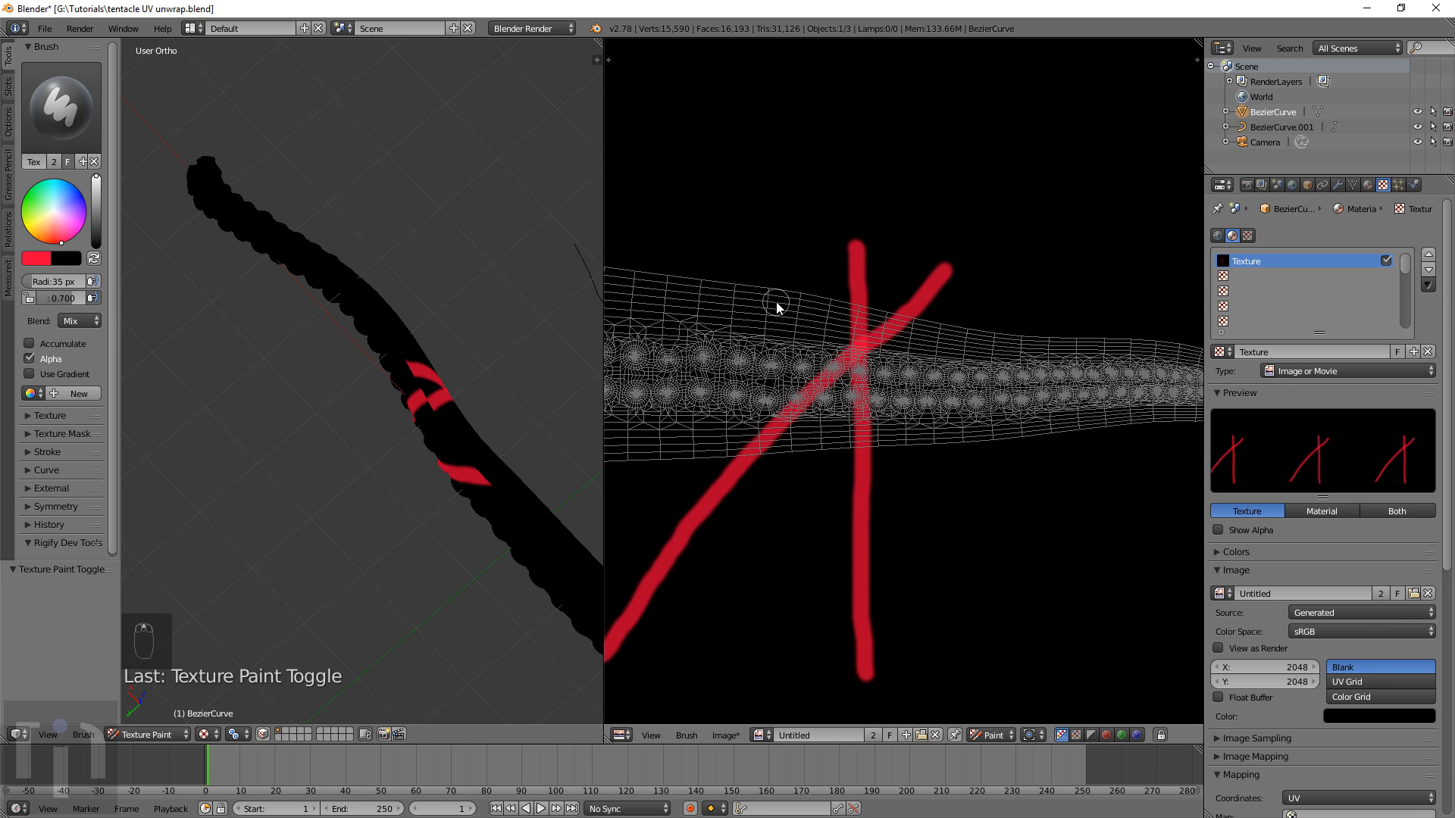
{"action": "scroll", "coordinate": [776, 301], "scroll_direction": "down", "scroll_amount": 2}
{"action": "left_click", "coordinate": [489, 485]}
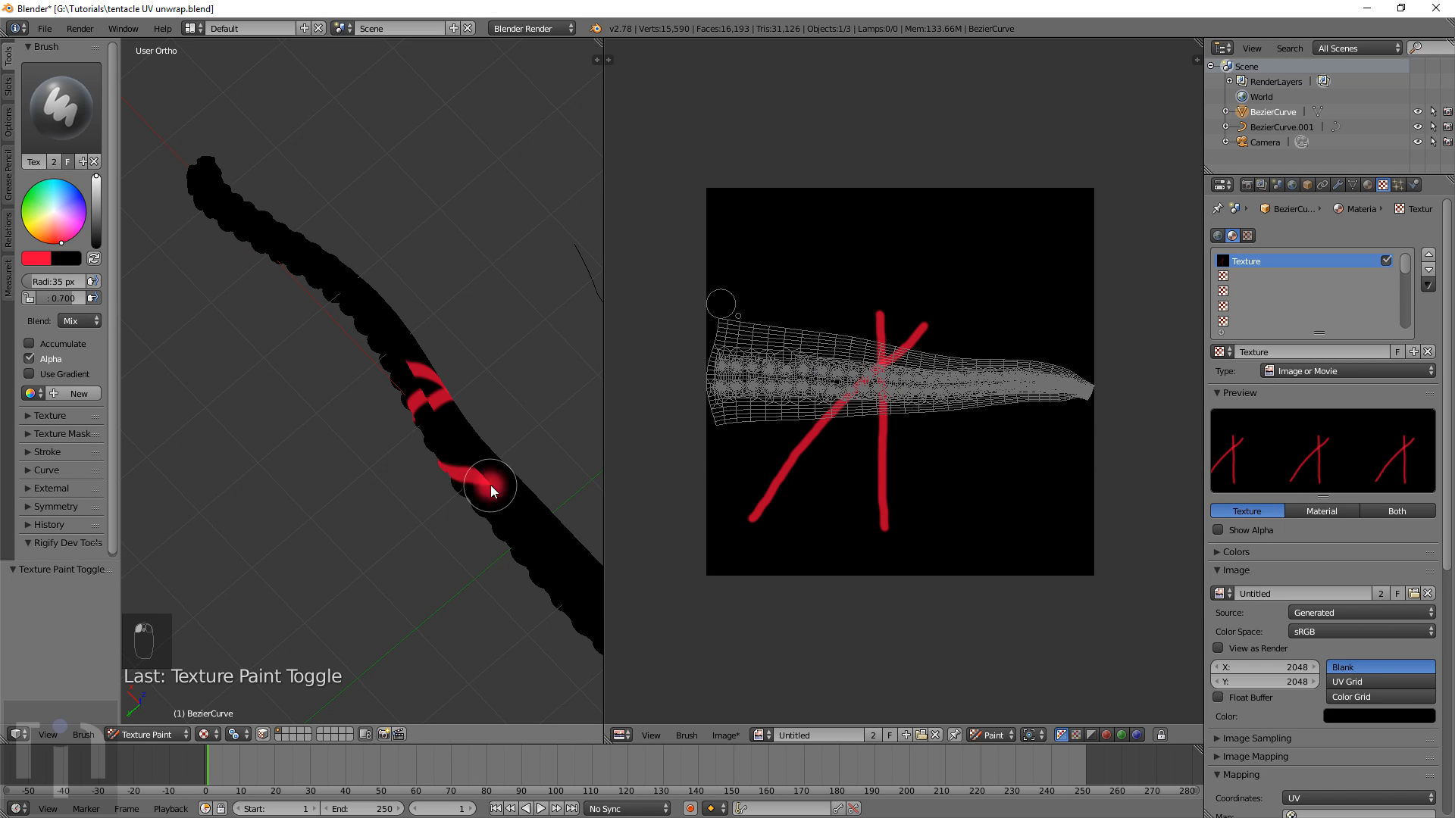
{"action": "mouse_move", "coordinate": [463, 459]}
{"action": "left_mouse_down"}
{"action": "mouse_move", "coordinate": [456, 443]}
{"action": "mouse_move", "coordinate": [500, 493]}
{"action": "mouse_move", "coordinate": [456, 434]}
{"action": "mouse_move", "coordinate": [462, 453]}
{"action": "left_mouse_up"}
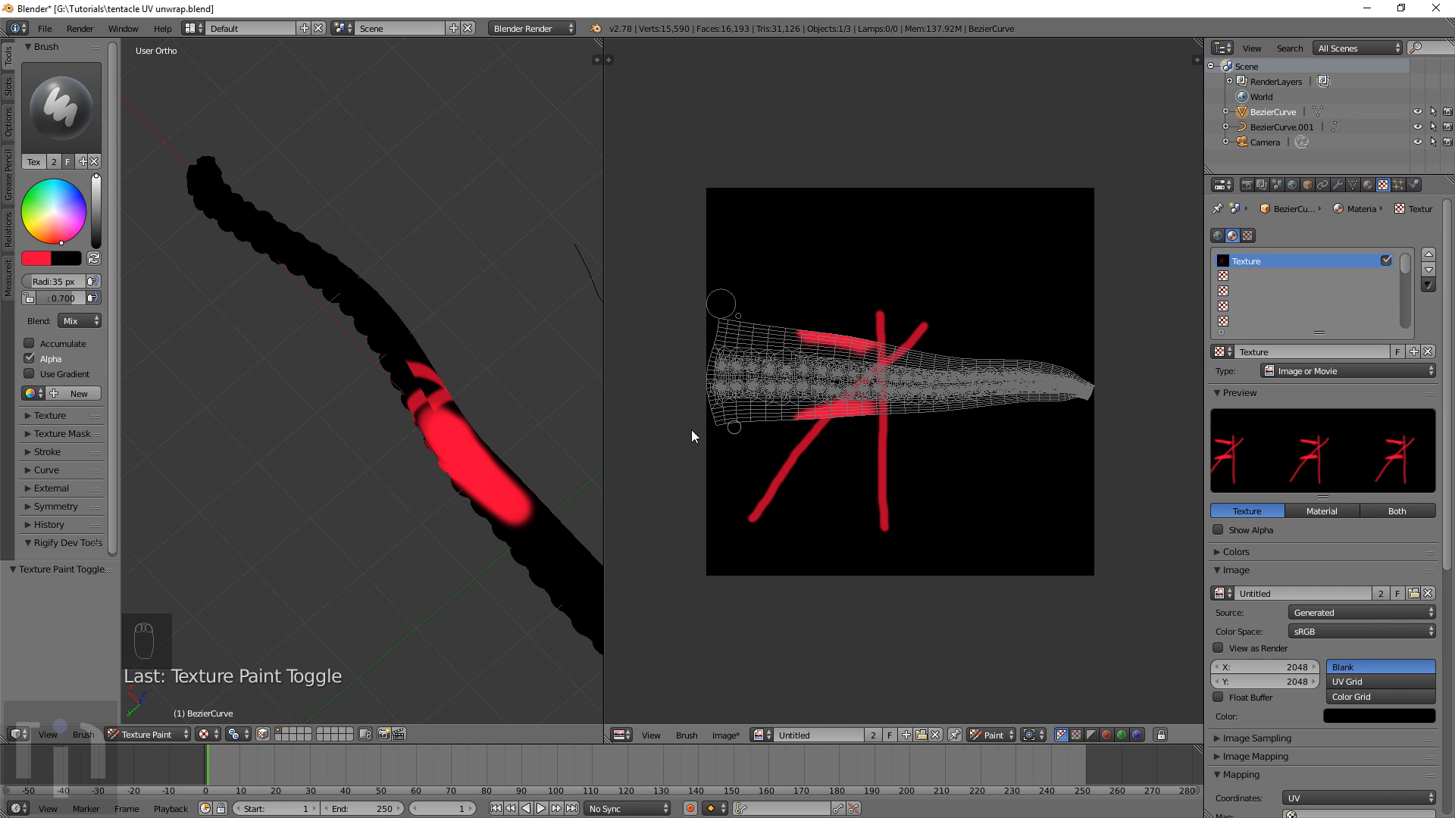
{"action": "mouse_move", "coordinate": [533, 501]}
{"action": "left_mouse_down"}
{"action": "mouse_move", "coordinate": [585, 570]}
{"action": "mouse_move", "coordinate": [560, 552]}
{"action": "left_mouse_up"}
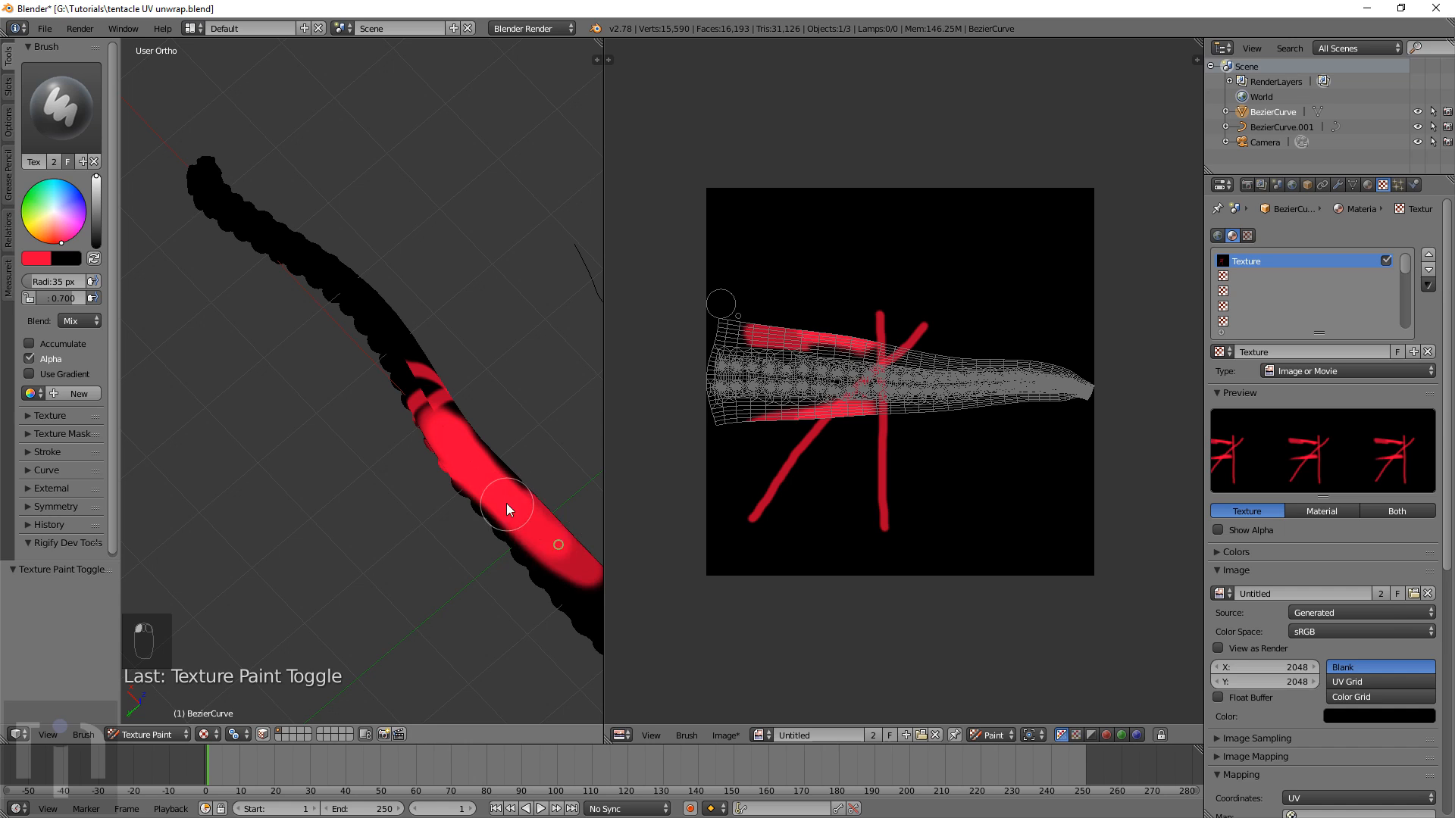
{"action": "left_click_drag", "start_coordinate": [506, 504], "coordinate": [588, 577]}
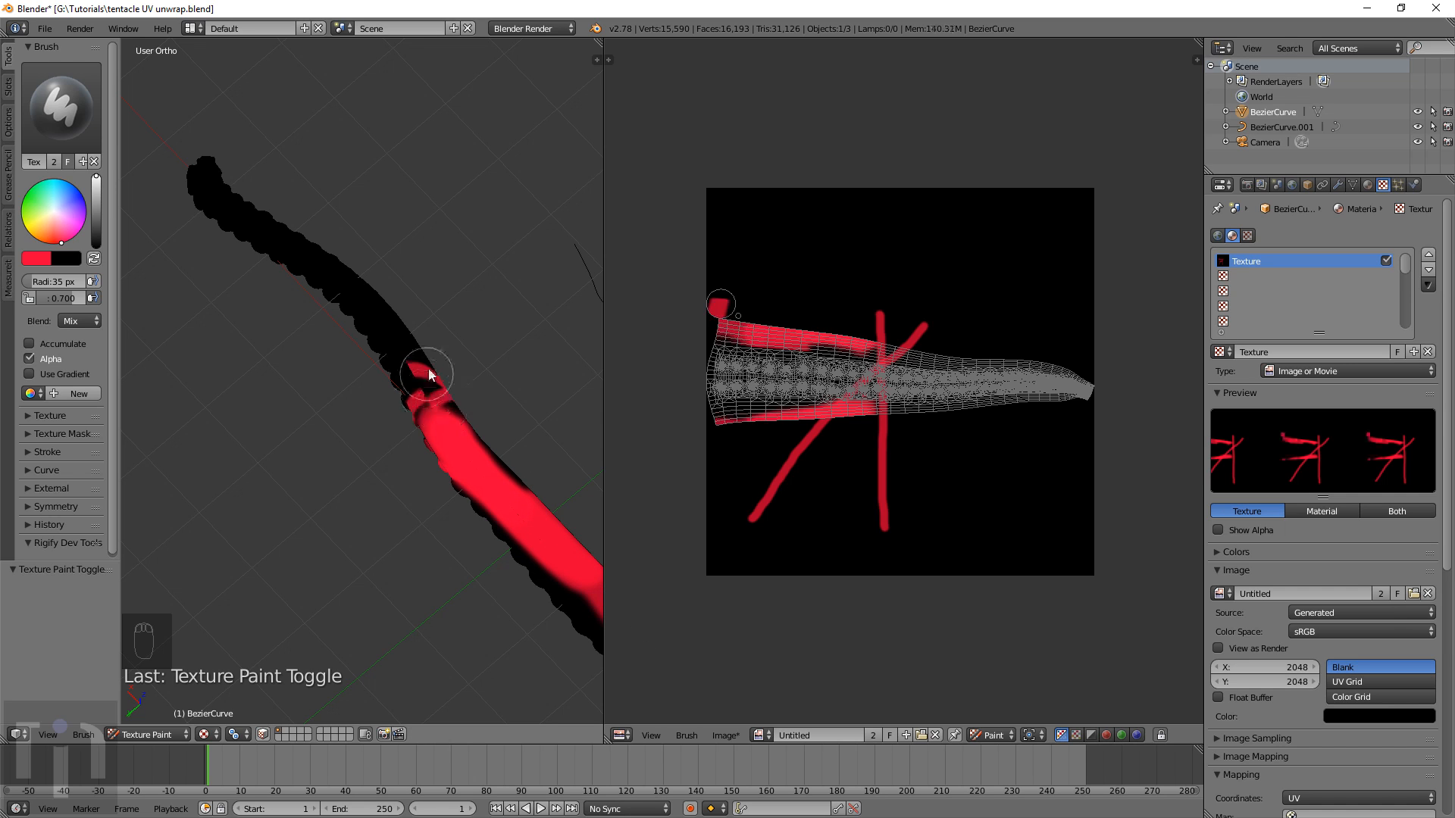
Enlarge the brush radius to about 404 px and paint red over the whole UV layout on the image
{"action": "key", "text": "f"}
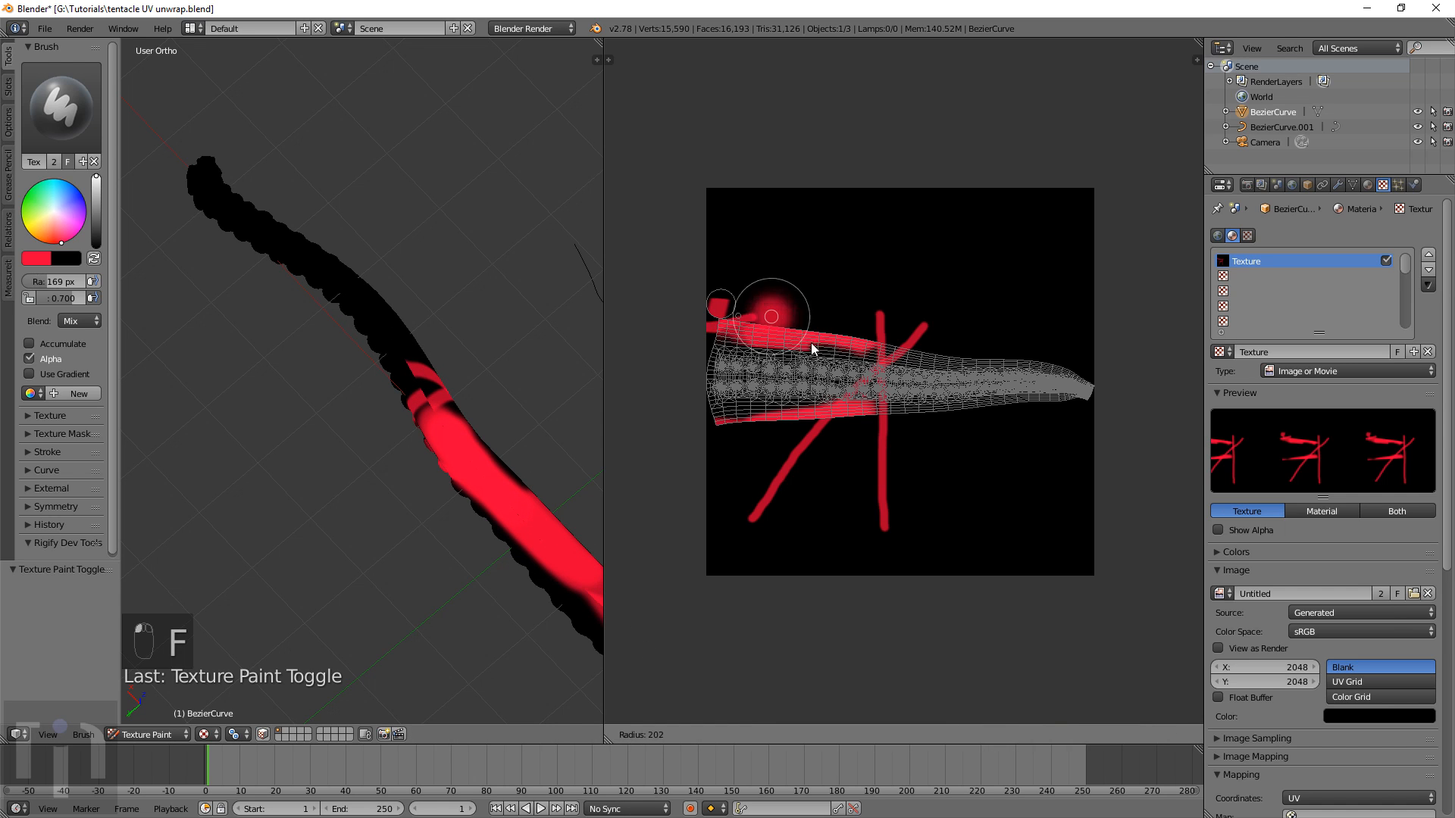
{"action": "left_click", "coordinate": [833, 334]}
{"action": "key", "text": "f"}
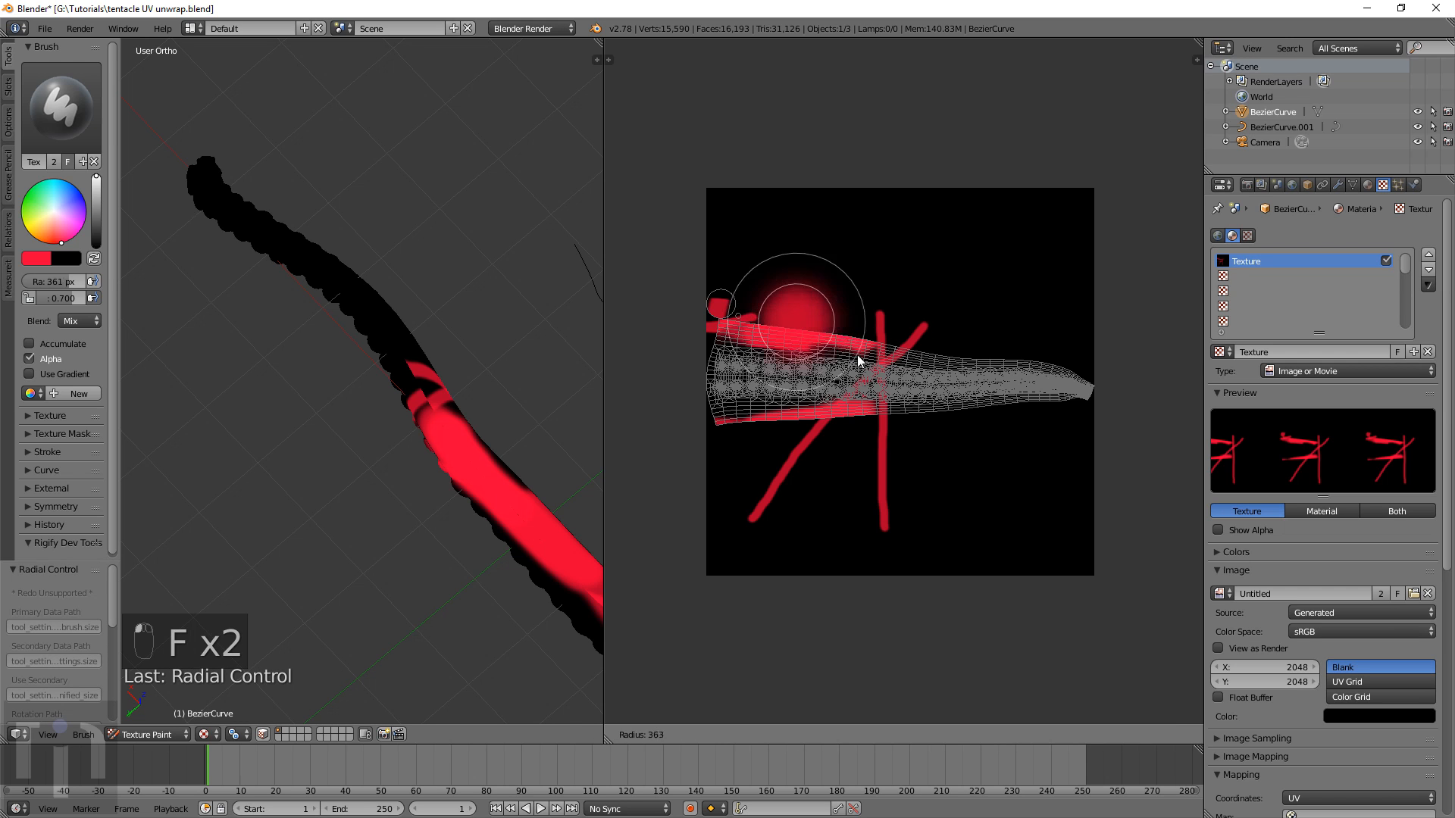
{"action": "left_click", "coordinate": [850, 383]}
{"action": "mouse_move", "coordinate": [749, 342]}
{"action": "left_mouse_down"}
{"action": "mouse_move", "coordinate": [743, 318]}
{"action": "mouse_move", "coordinate": [738, 390]}
{"action": "mouse_move", "coordinate": [1056, 403]}
{"action": "mouse_move", "coordinate": [1091, 387]}
{"action": "mouse_move", "coordinate": [766, 412]}
{"action": "mouse_move", "coordinate": [747, 380]}
{"action": "mouse_move", "coordinate": [877, 356]}
{"action": "mouse_move", "coordinate": [820, 415]}
{"action": "mouse_move", "coordinate": [1027, 410]}
{"action": "left_mouse_up"}
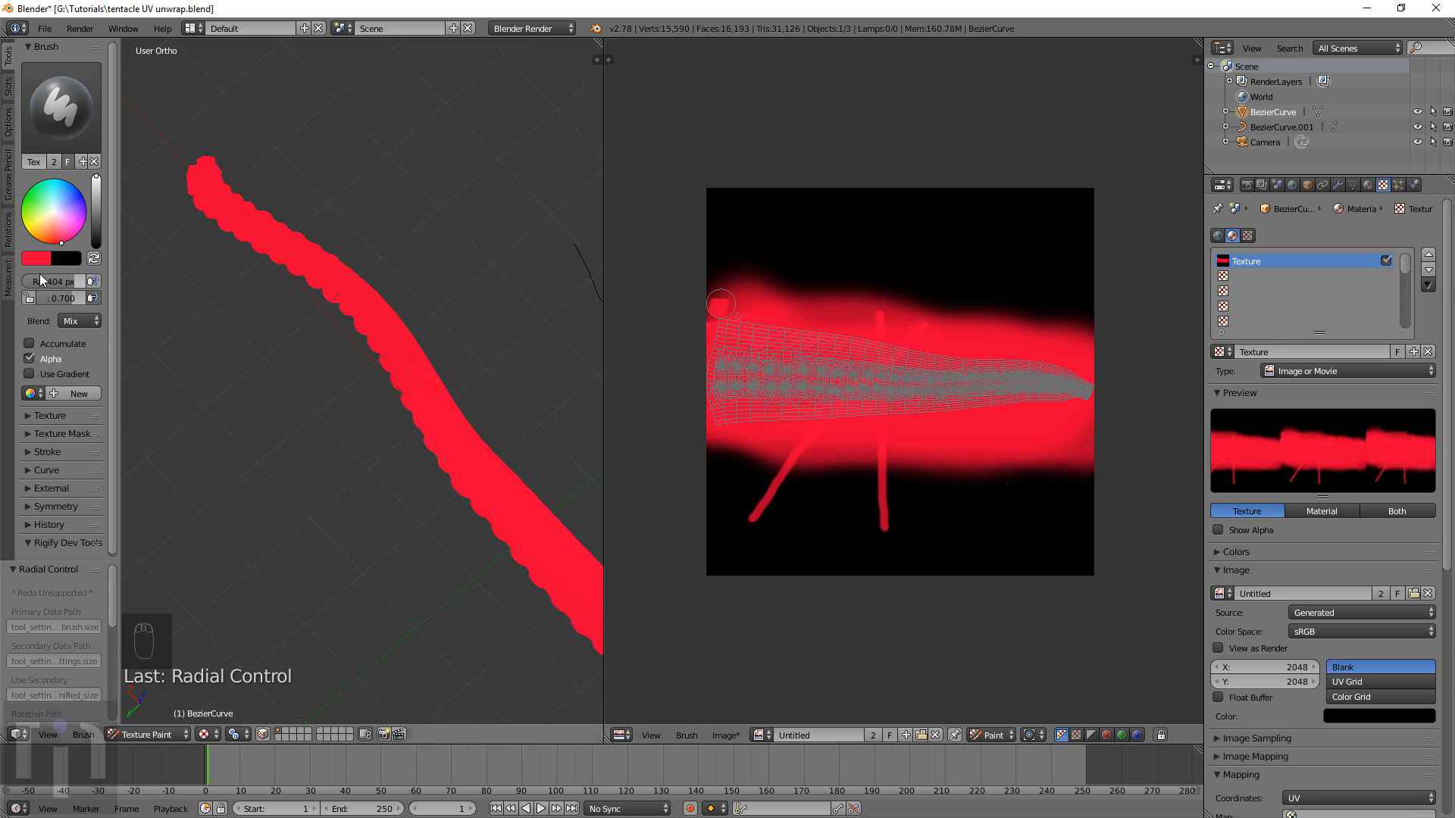
Darken the red brush colour slightly and repaint the whole UV layout with it
{"action": "left_click_drag", "start_coordinate": [95, 187], "coordinate": [96, 192]}
{"action": "mouse_move", "coordinate": [795, 411]}
{"action": "left_mouse_down"}
{"action": "mouse_move", "coordinate": [788, 367]}
{"action": "mouse_move", "coordinate": [919, 409]}
{"action": "mouse_move", "coordinate": [1053, 345]}
{"action": "mouse_move", "coordinate": [1090, 371]}
{"action": "left_mouse_up"}
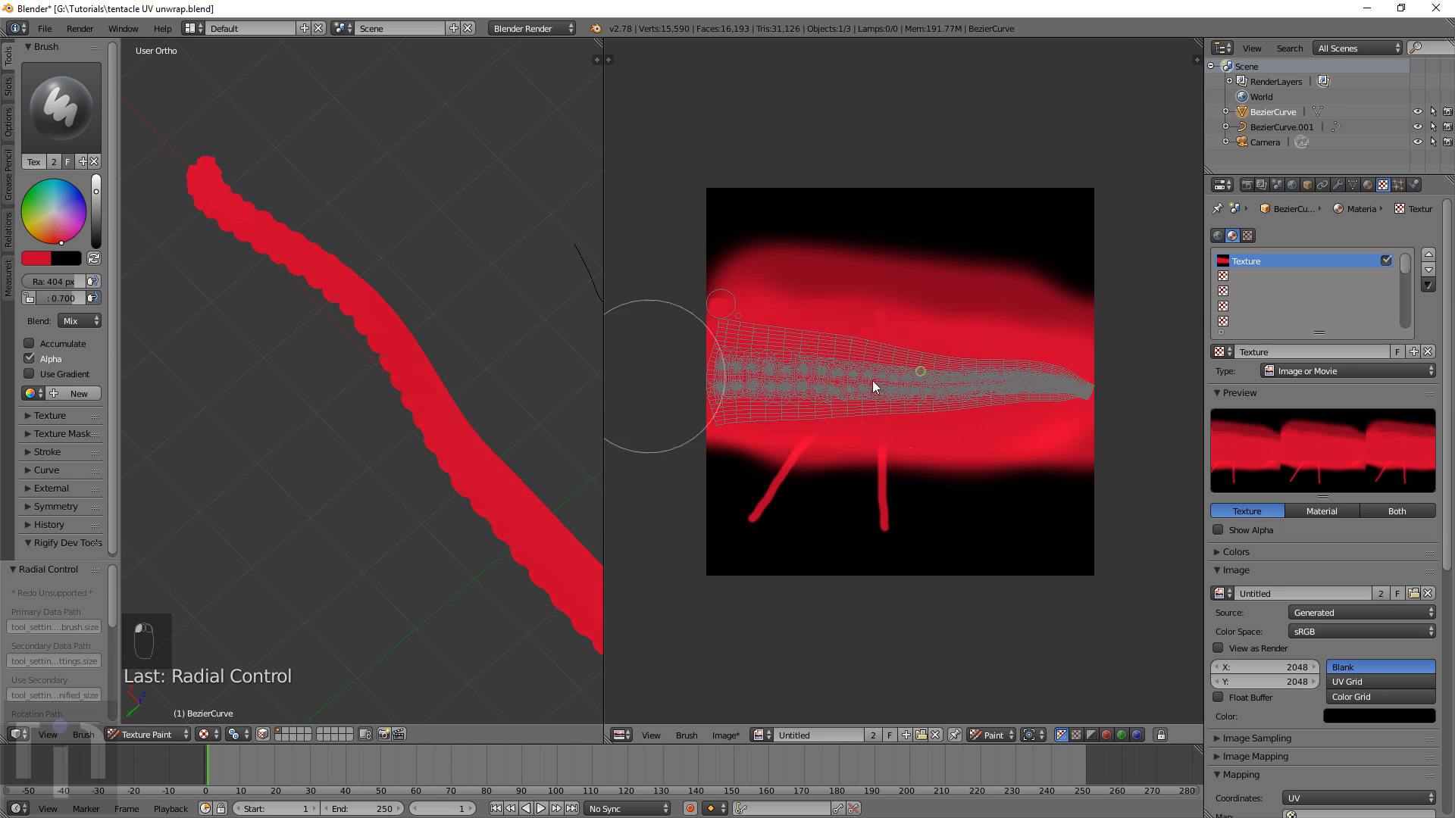
{"action": "mouse_move", "coordinate": [779, 389]}
{"action": "left_mouse_down"}
{"action": "mouse_move", "coordinate": [1096, 417]}
{"action": "mouse_move", "coordinate": [694, 434]}
{"action": "left_mouse_up"}
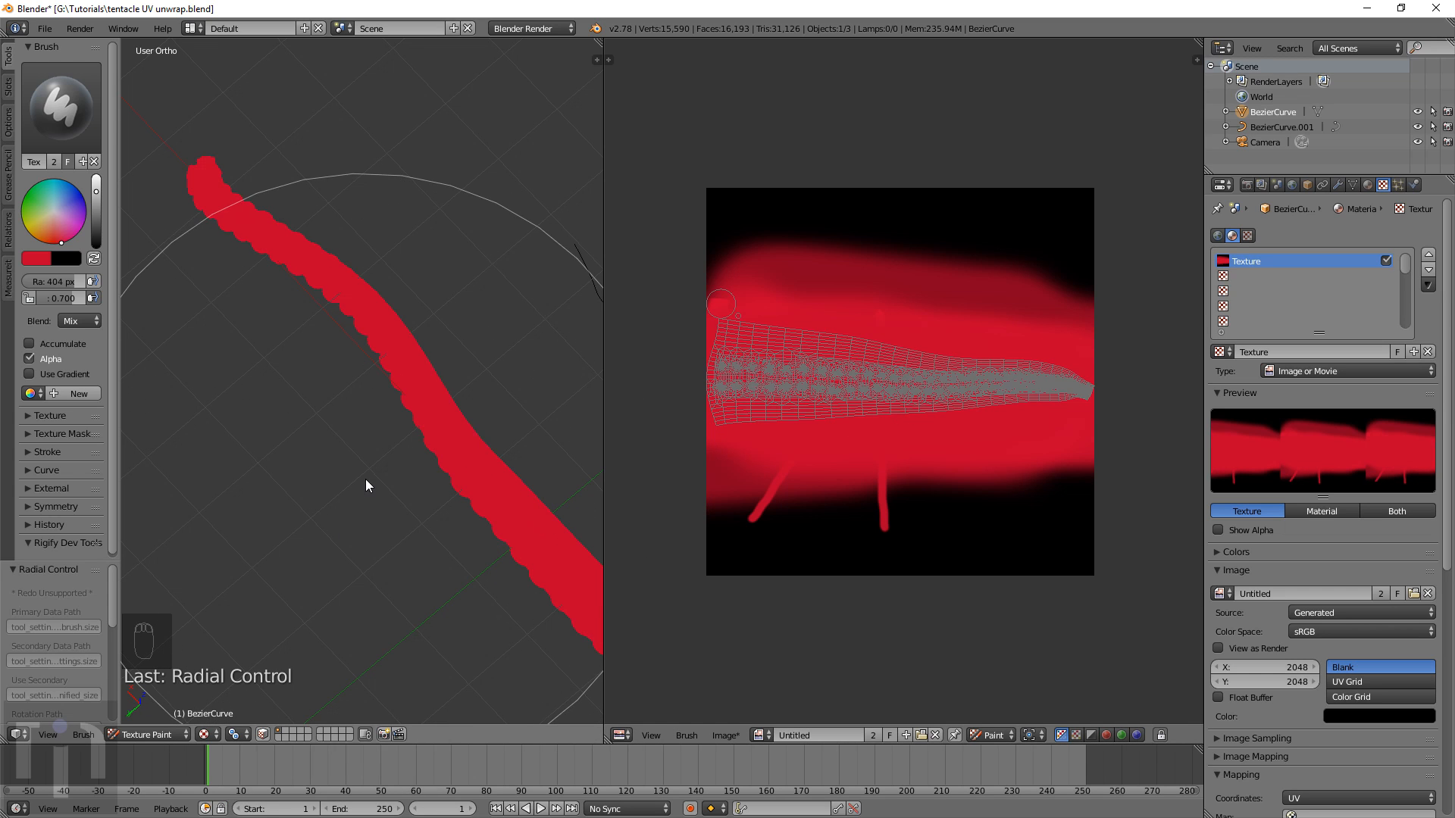
Return the tentacle to Object Mode and set the 3D viewport shading to Solid
{"action": "left_click", "coordinate": [131, 735]}
{"action": "left_click", "coordinate": [153, 715]}
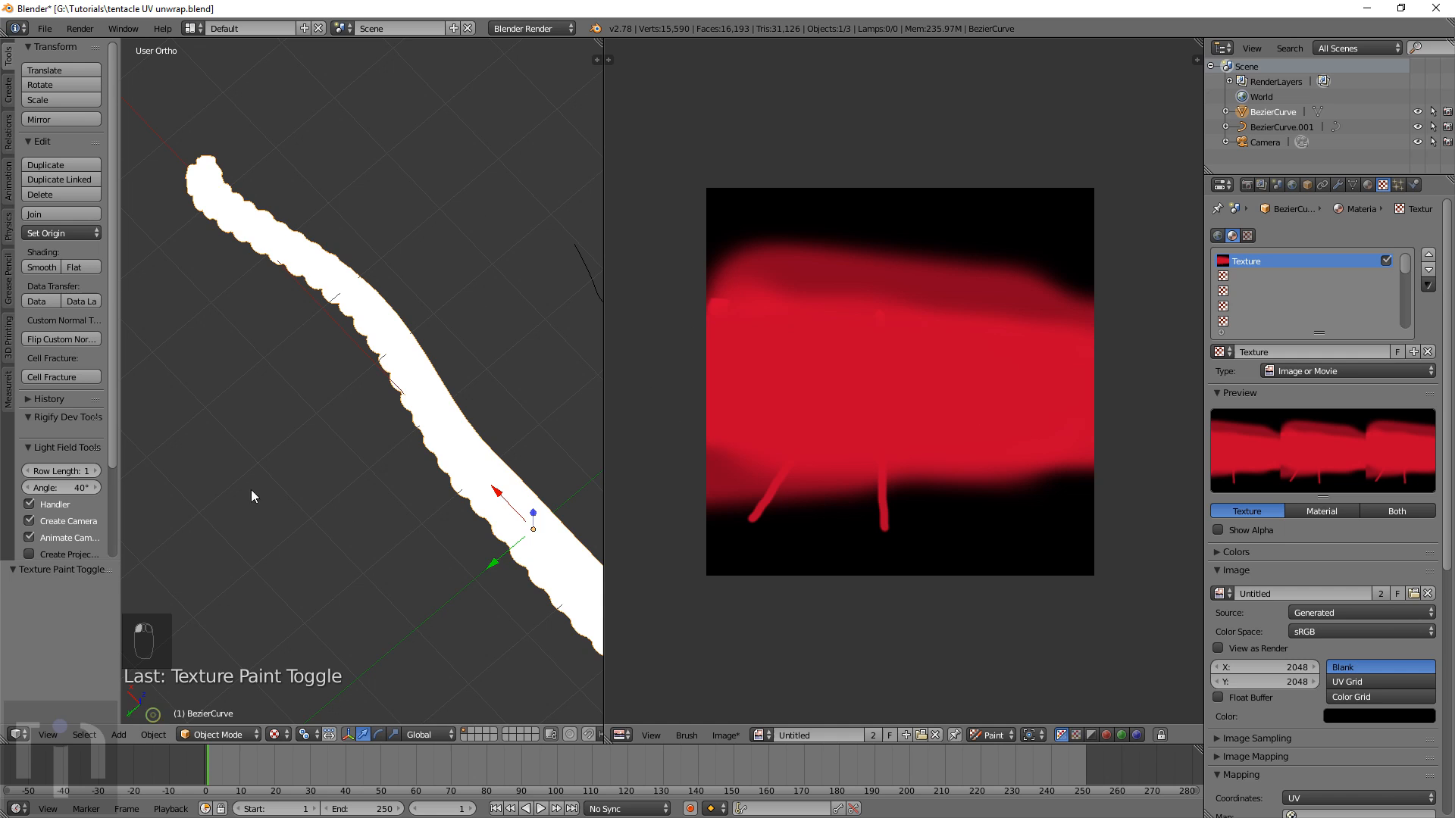
{"action": "middle_click_drag", "start_coordinate": [391, 499], "coordinate": [354, 433]}
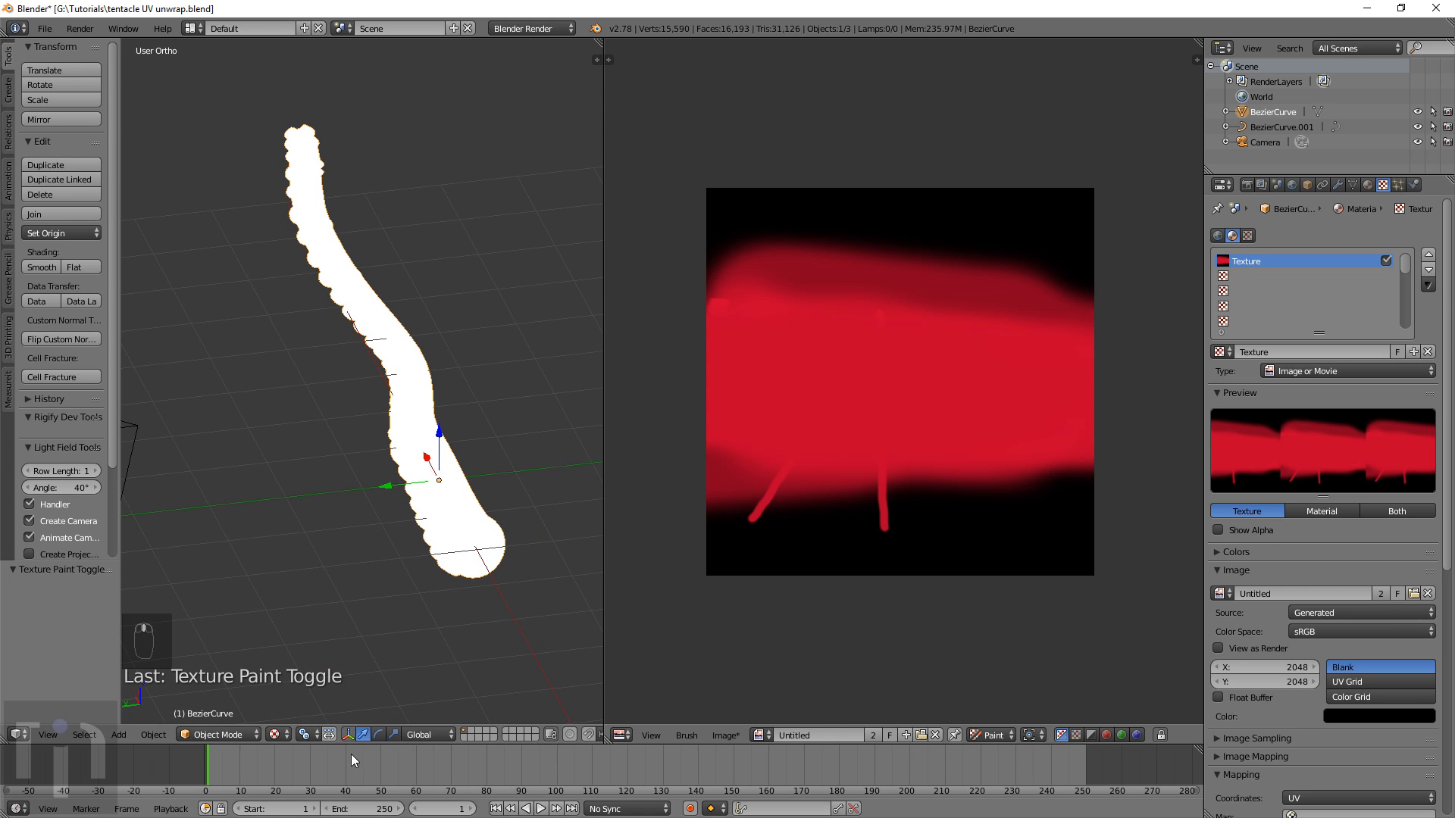
{"action": "left_click", "coordinate": [279, 735]}
{"action": "left_click", "coordinate": [304, 682]}
Add a Sun lamp and move it high above the tentacle
{"action": "key", "text": "shift+a"}
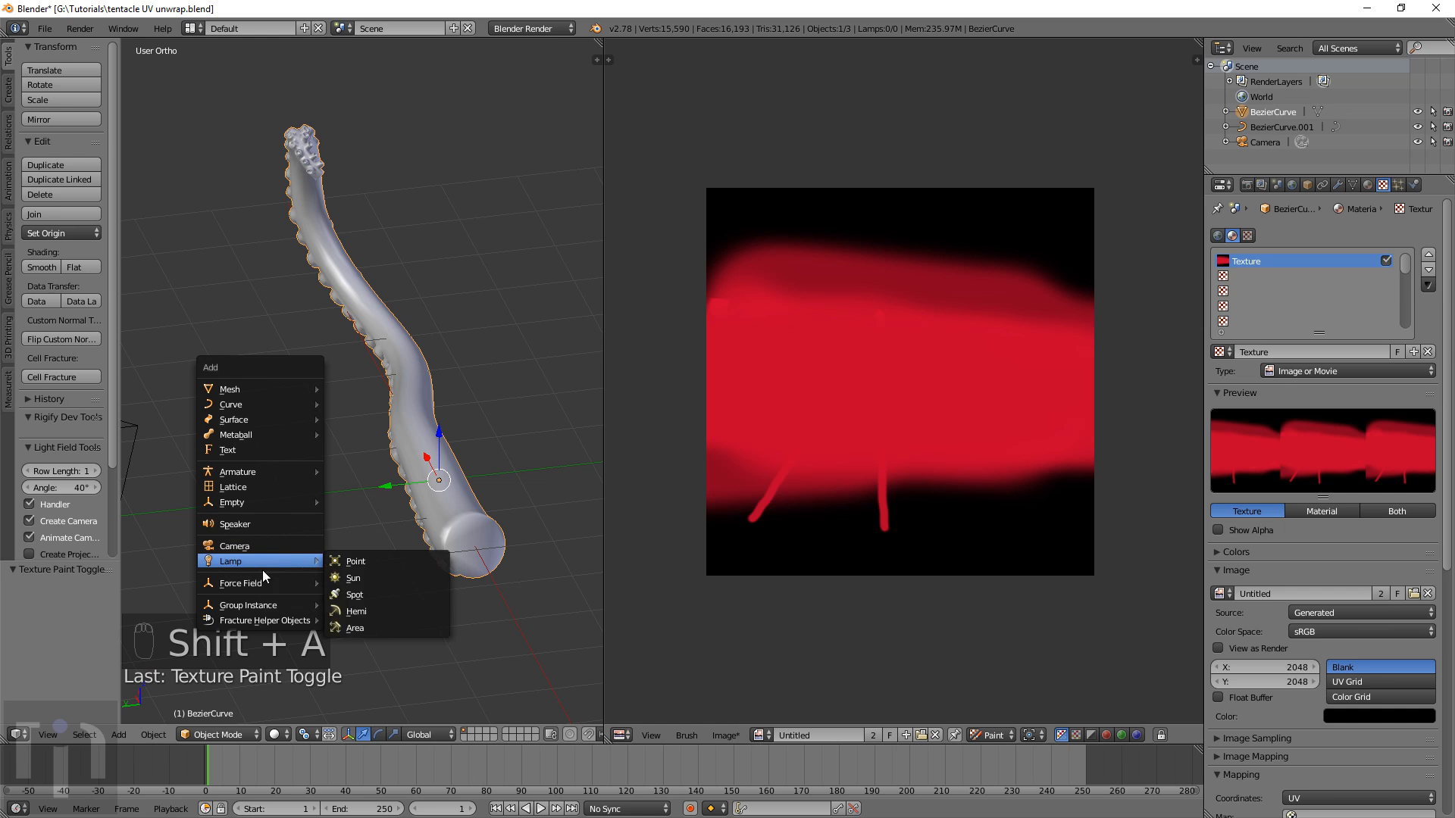
{"action": "mouse_move", "coordinate": [306, 560]}
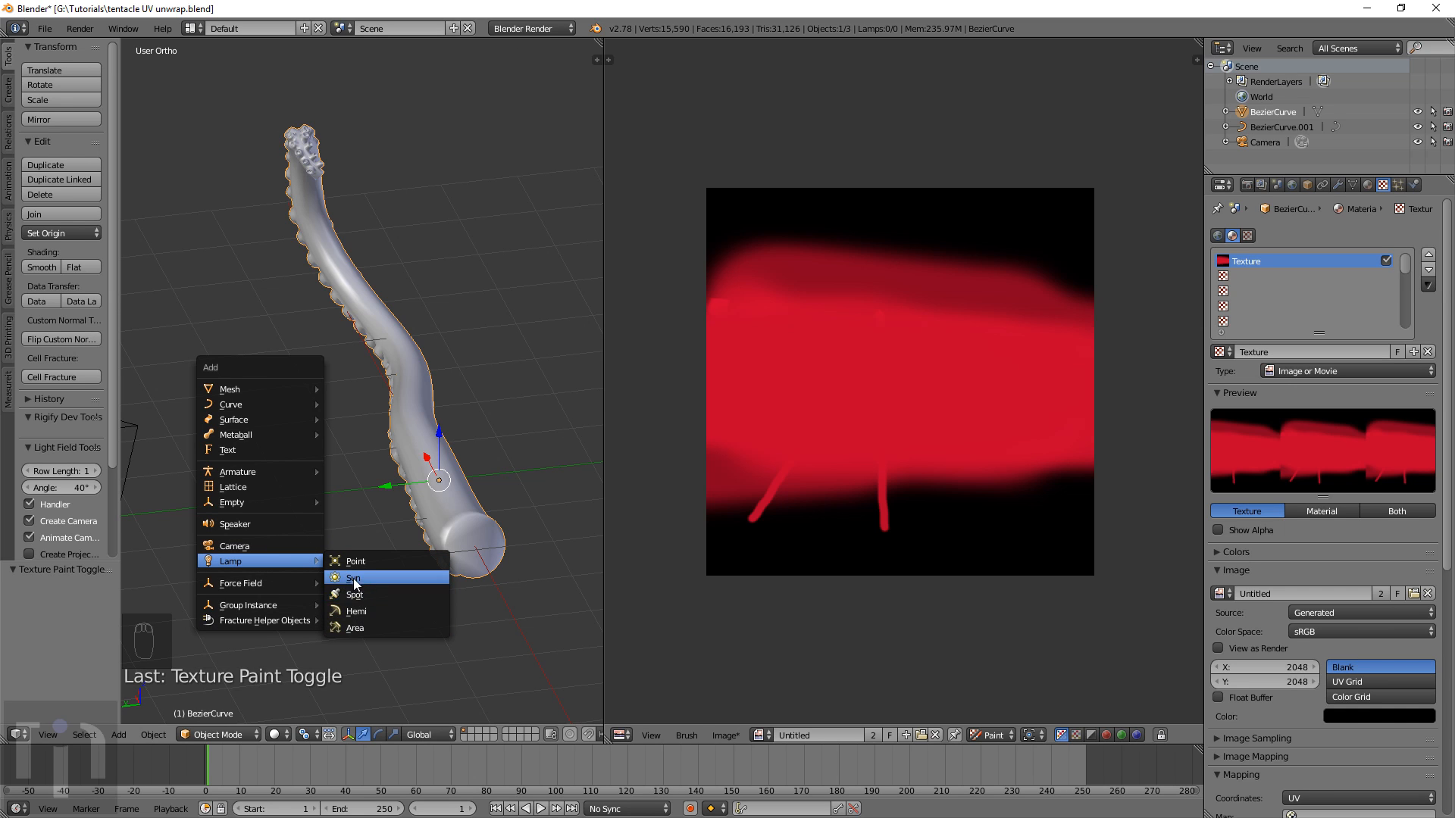
{"action": "left_click", "coordinate": [357, 575]}
{"action": "key", "text": "Home"}
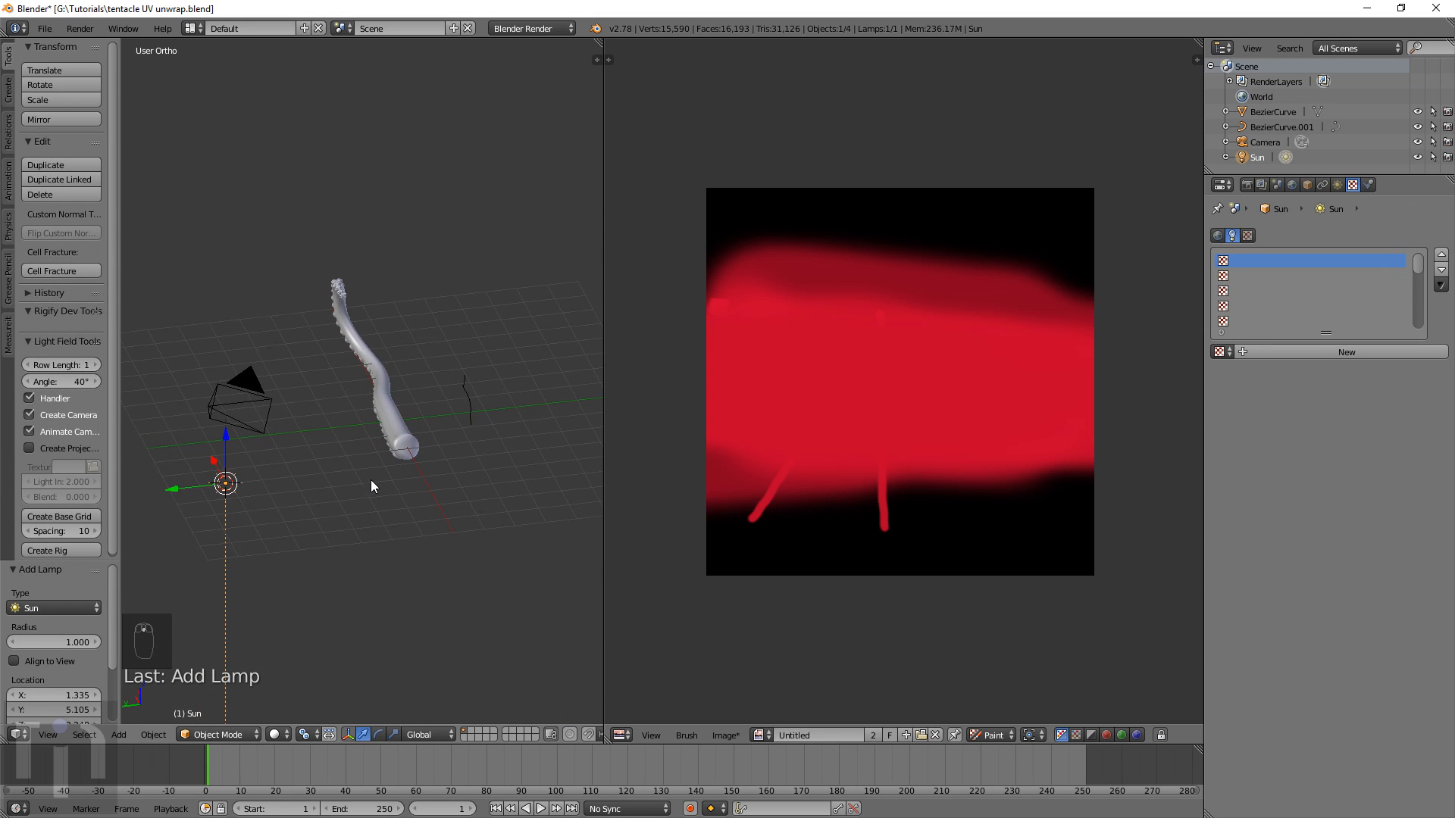
{"action": "key", "text": "g"}
{"action": "left_click", "coordinate": [533, 140]}
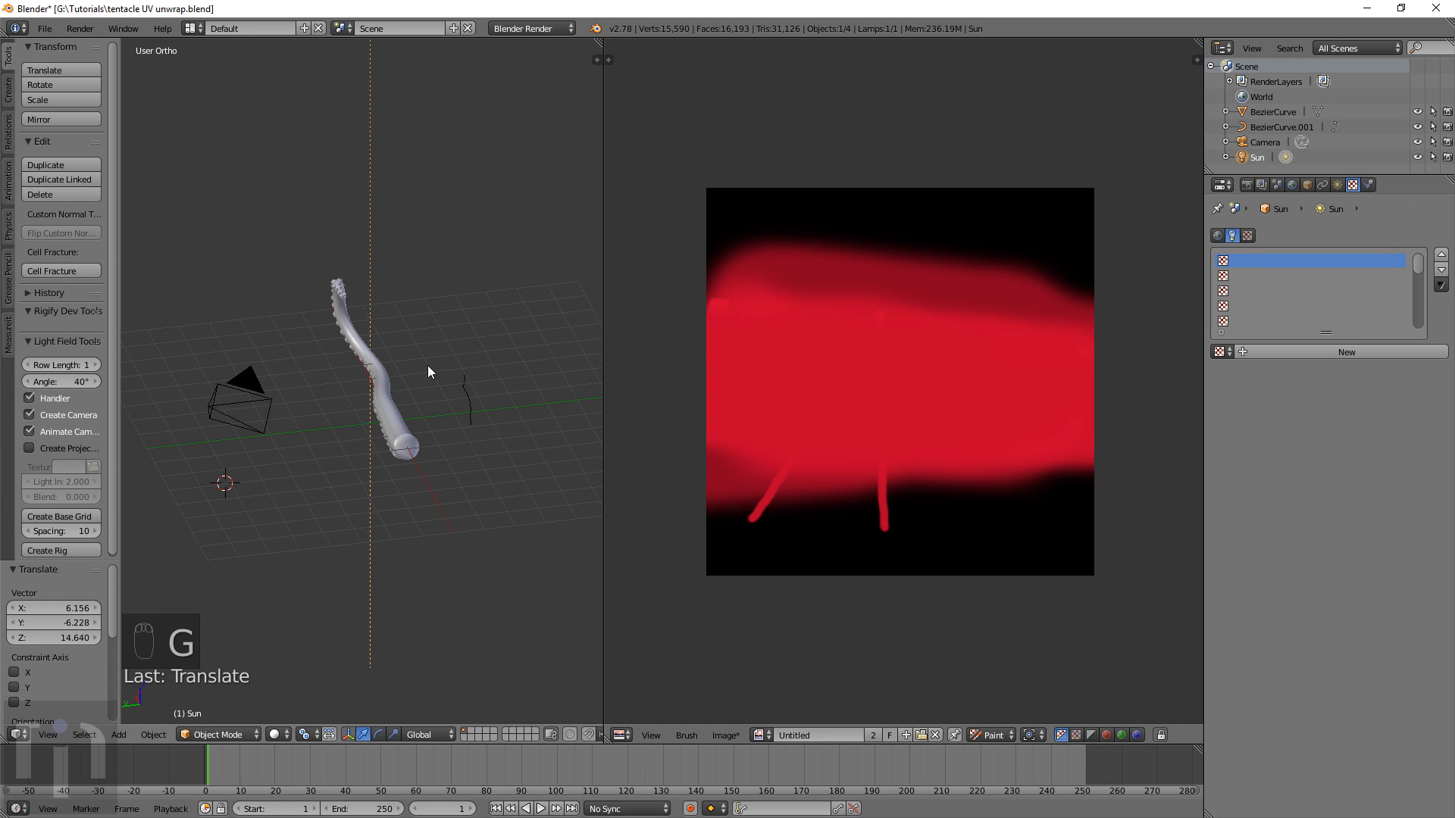
{"action": "middle_click_drag", "start_coordinate": [404, 364], "coordinate": [525, 362]}
{"action": "key", "text": "g"}
{"action": "left_click", "coordinate": [583, 317]}
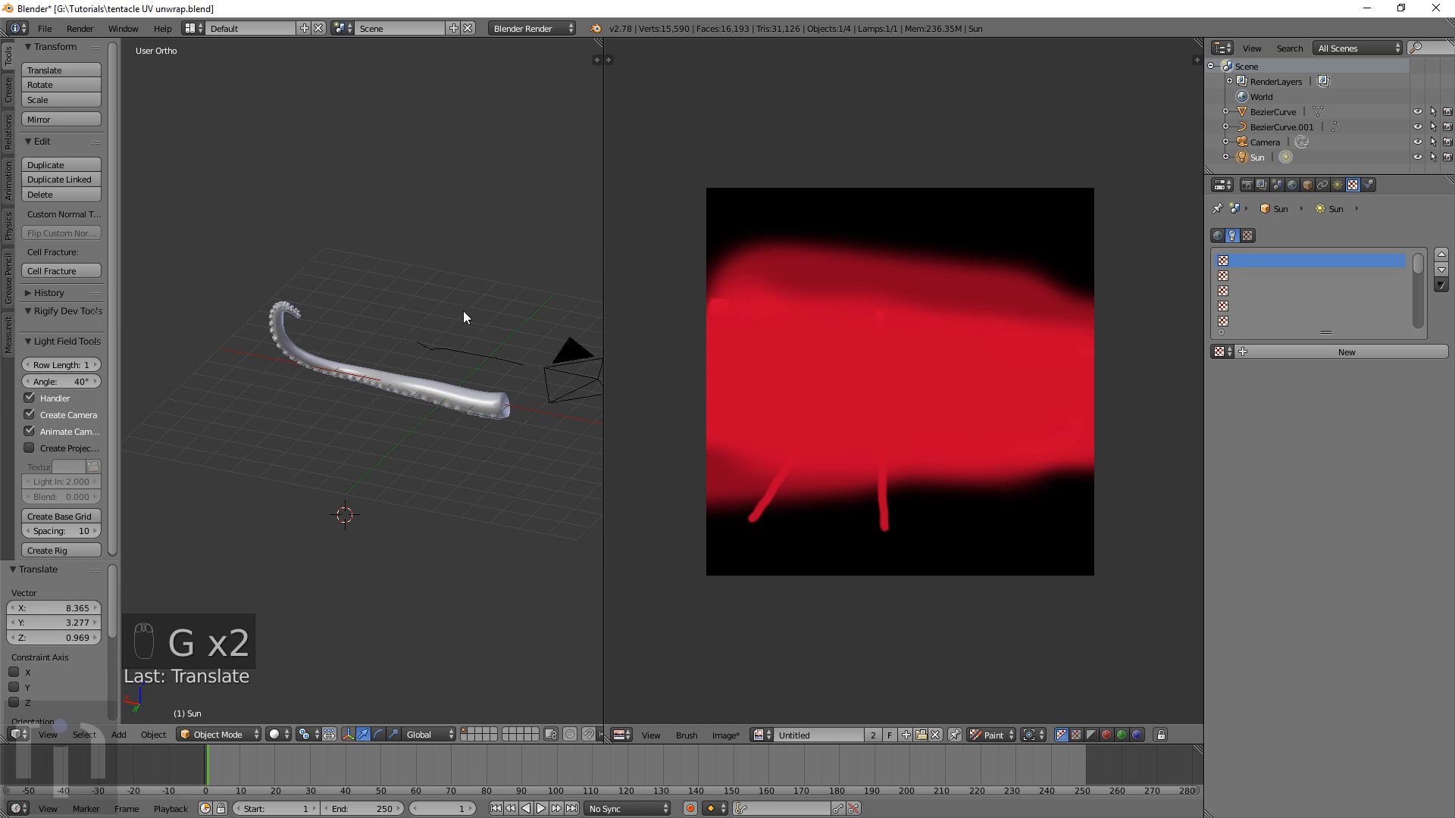
{"action": "scroll", "coordinate": [463, 388], "scroll_direction": "down", "scroll_amount": 6}
{"action": "key", "text": "g"}
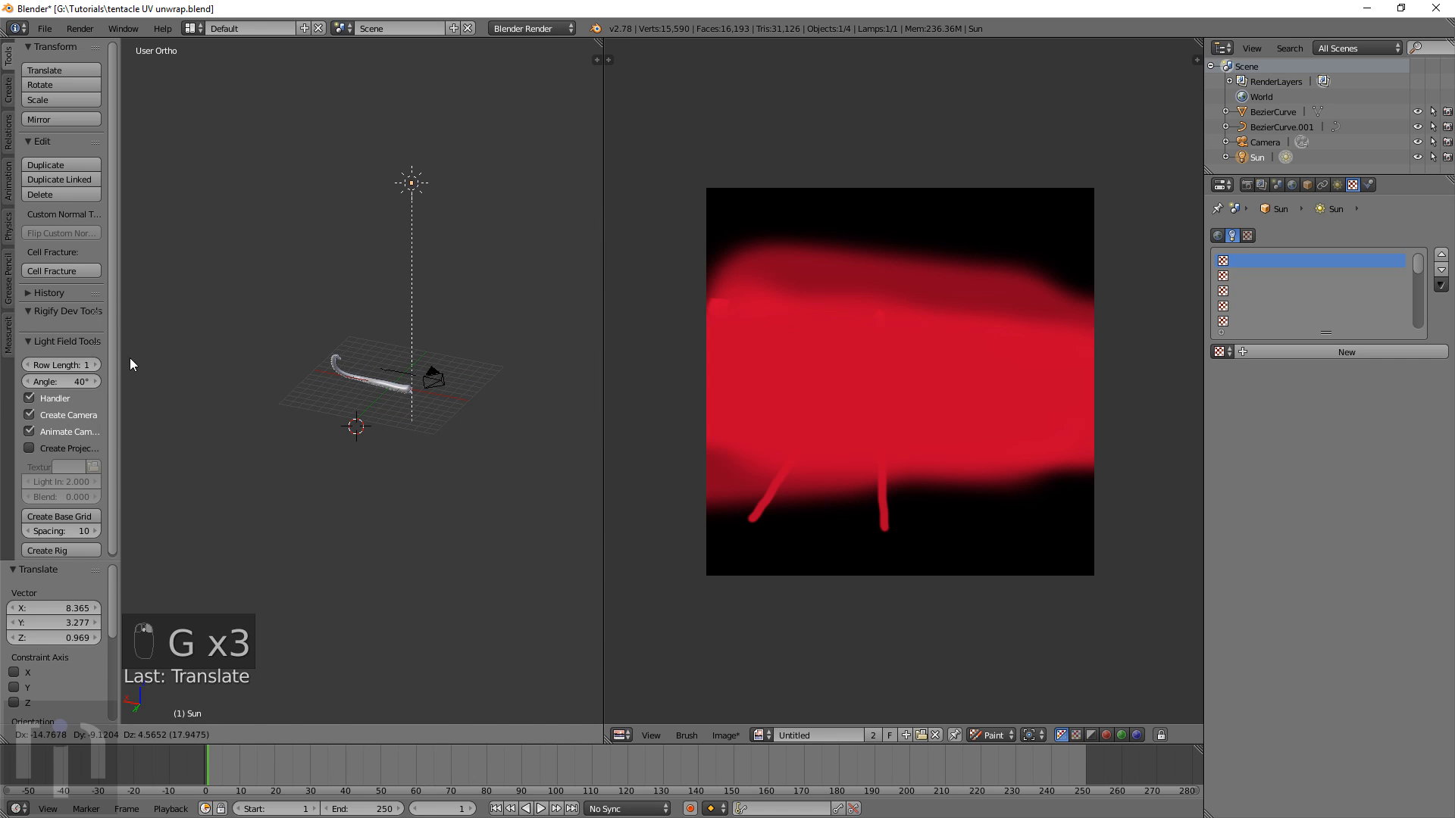
{"action": "left_click", "coordinate": [129, 360]}
Add an Area lamp, rotate it to point up at the tentacle, and move it low beside the camera's side of the grid
{"action": "key", "text": "shift+a"}
{"action": "mouse_move", "coordinate": [420, 411]}
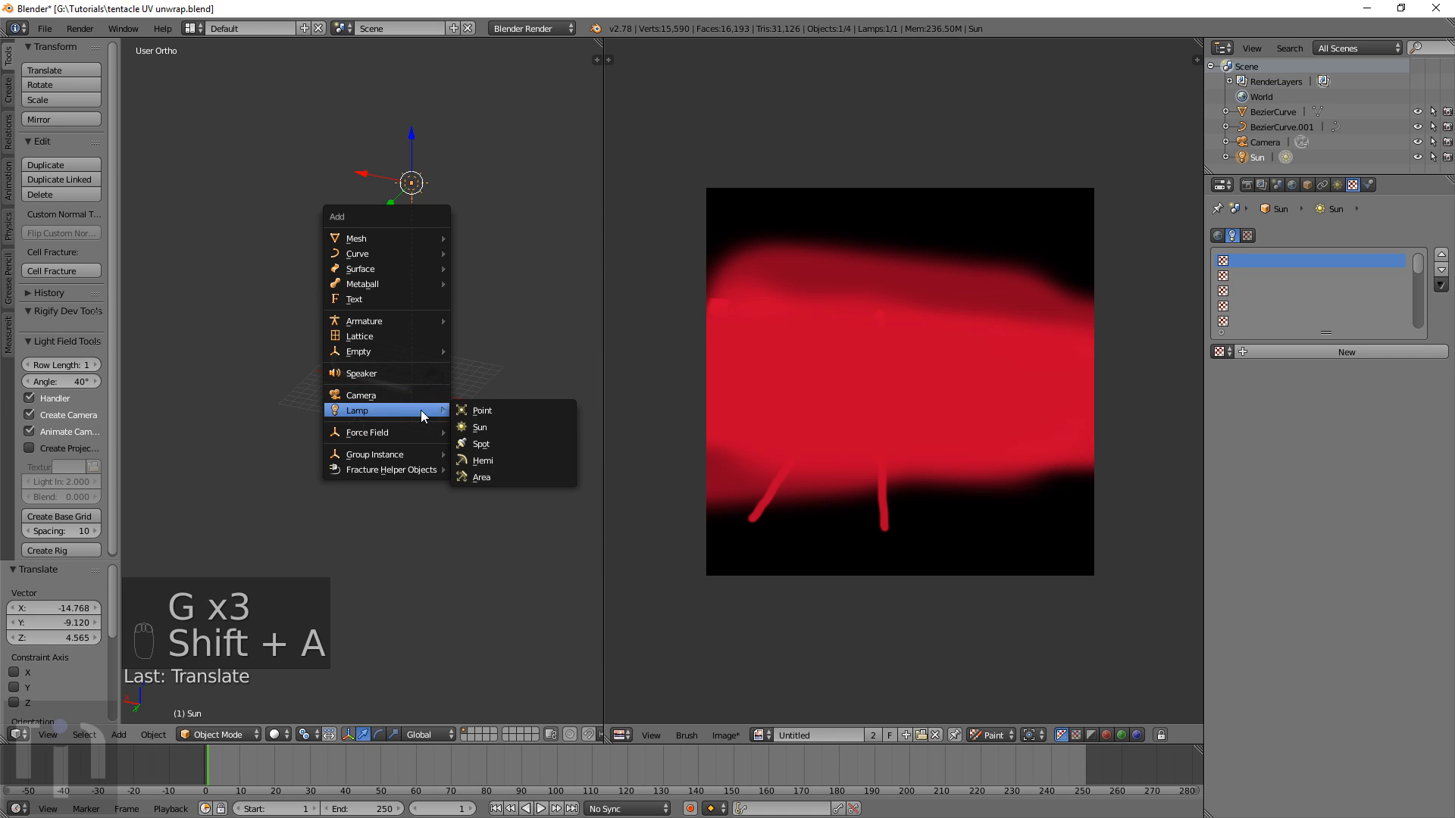
{"action": "left_click", "coordinate": [498, 468]}
{"action": "middle_click_drag", "start_coordinate": [498, 468], "coordinate": [371, 548]}
{"action": "key", "text": "r"}
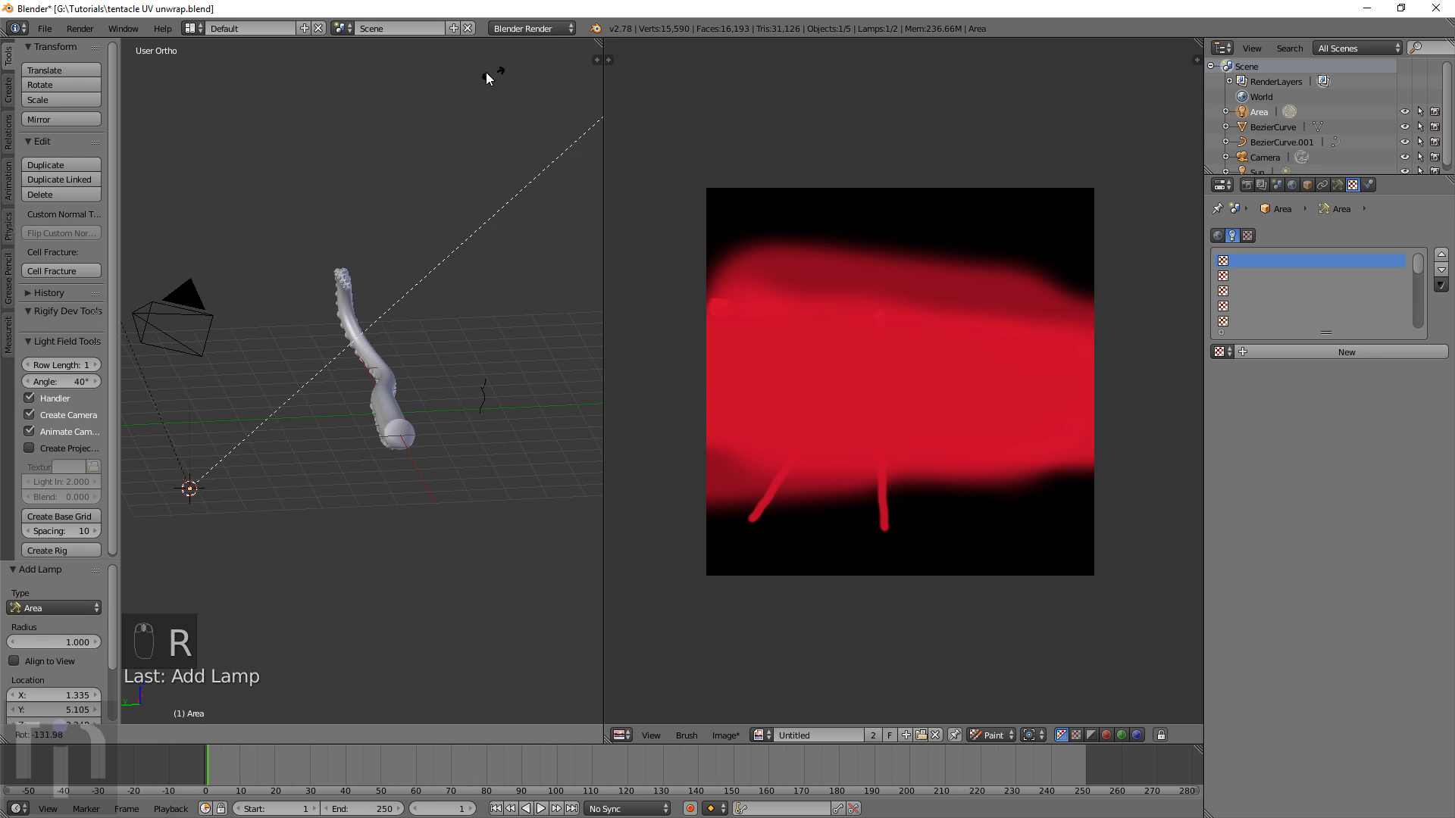
{"action": "left_click", "coordinate": [485, 73]}
{"action": "scroll", "coordinate": [492, 303], "scroll_direction": "down", "scroll_amount": 4}
{"action": "key", "text": "g"}
{"action": "left_click", "coordinate": [390, 431]}
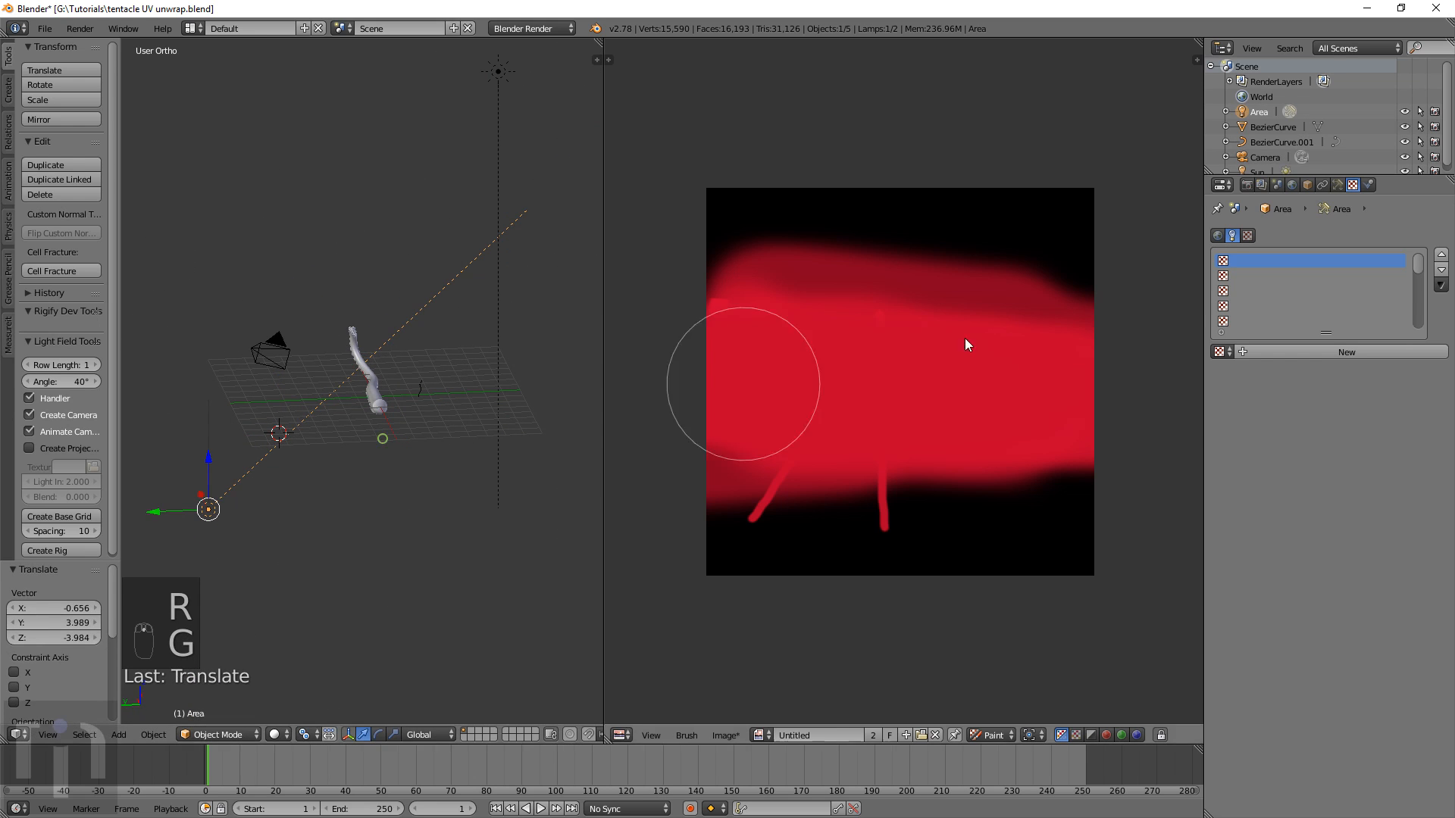
Set the area lamp's energy to 0.11 and place a duplicate on the tentacle's opposite side, rotated about -97° to face it
{"action": "left_click", "coordinate": [1338, 185]}
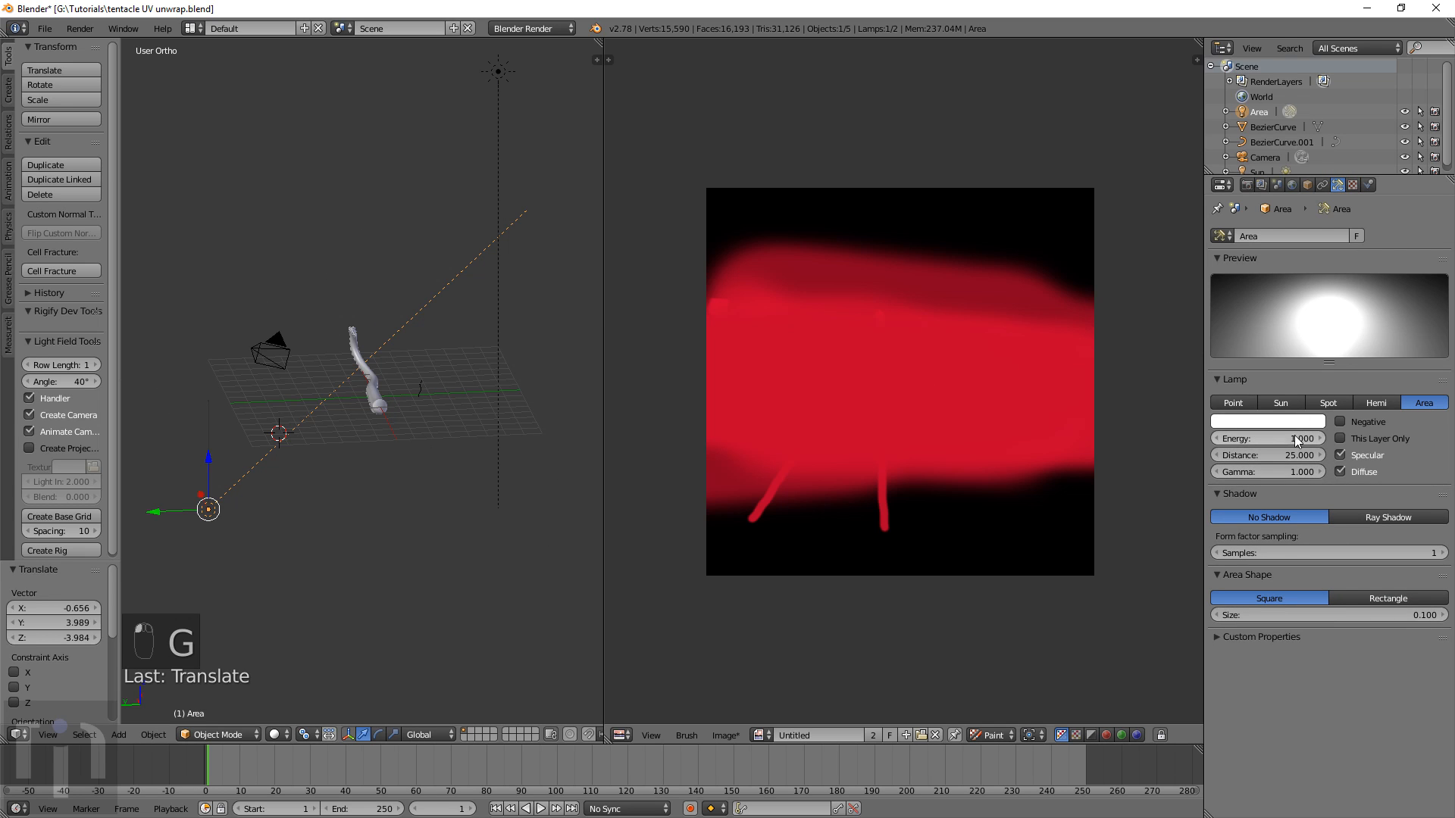
{"action": "left_click_drag", "start_coordinate": [1291, 438], "coordinate": [1219, 439]}
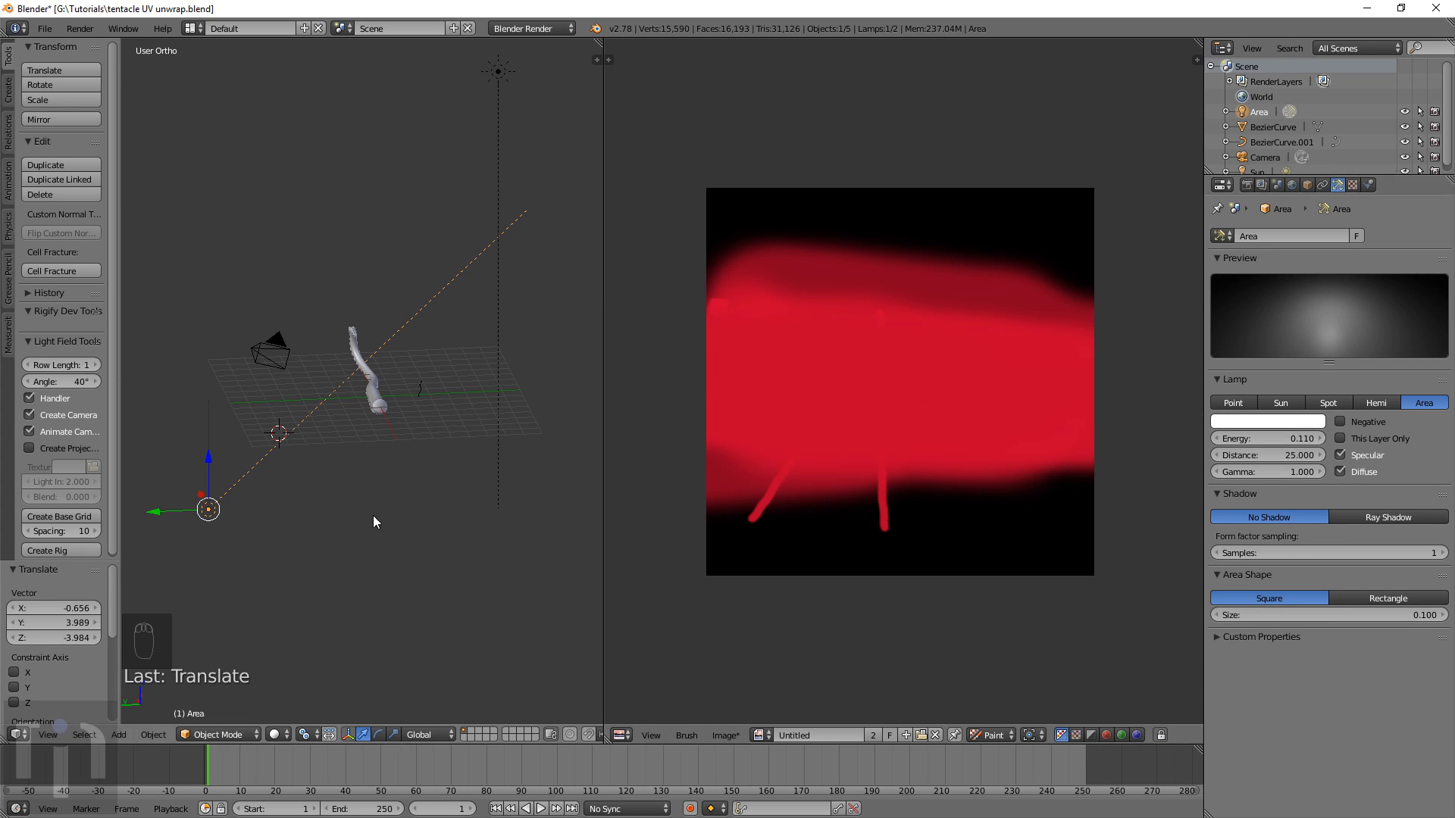
{"action": "key", "text": "shift+d"}
{"action": "left_click", "coordinate": [139, 475]}
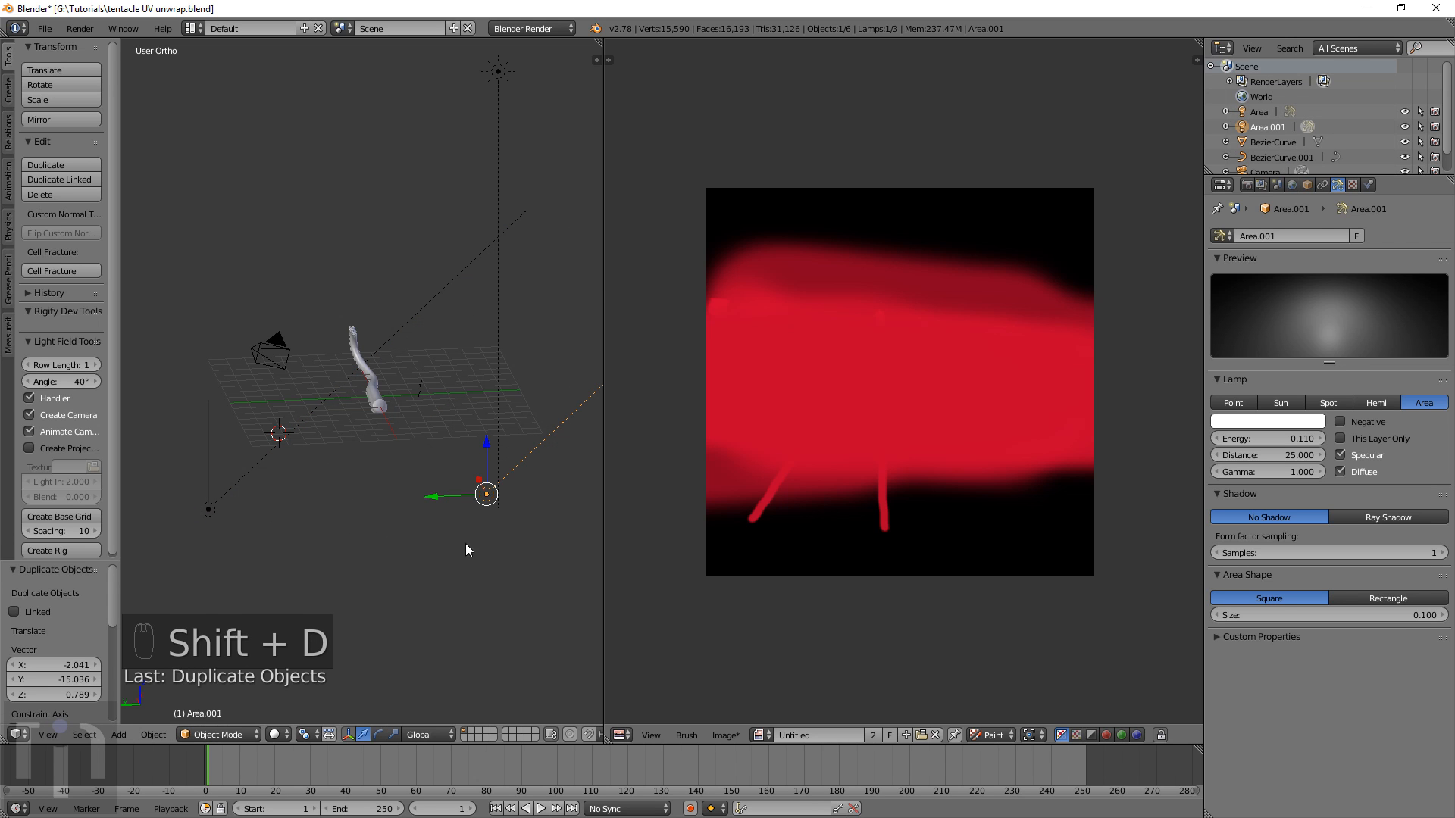
{"action": "key", "text": "r"}
{"action": "left_click", "coordinate": [516, 424]}
{"action": "key", "text": "g"}
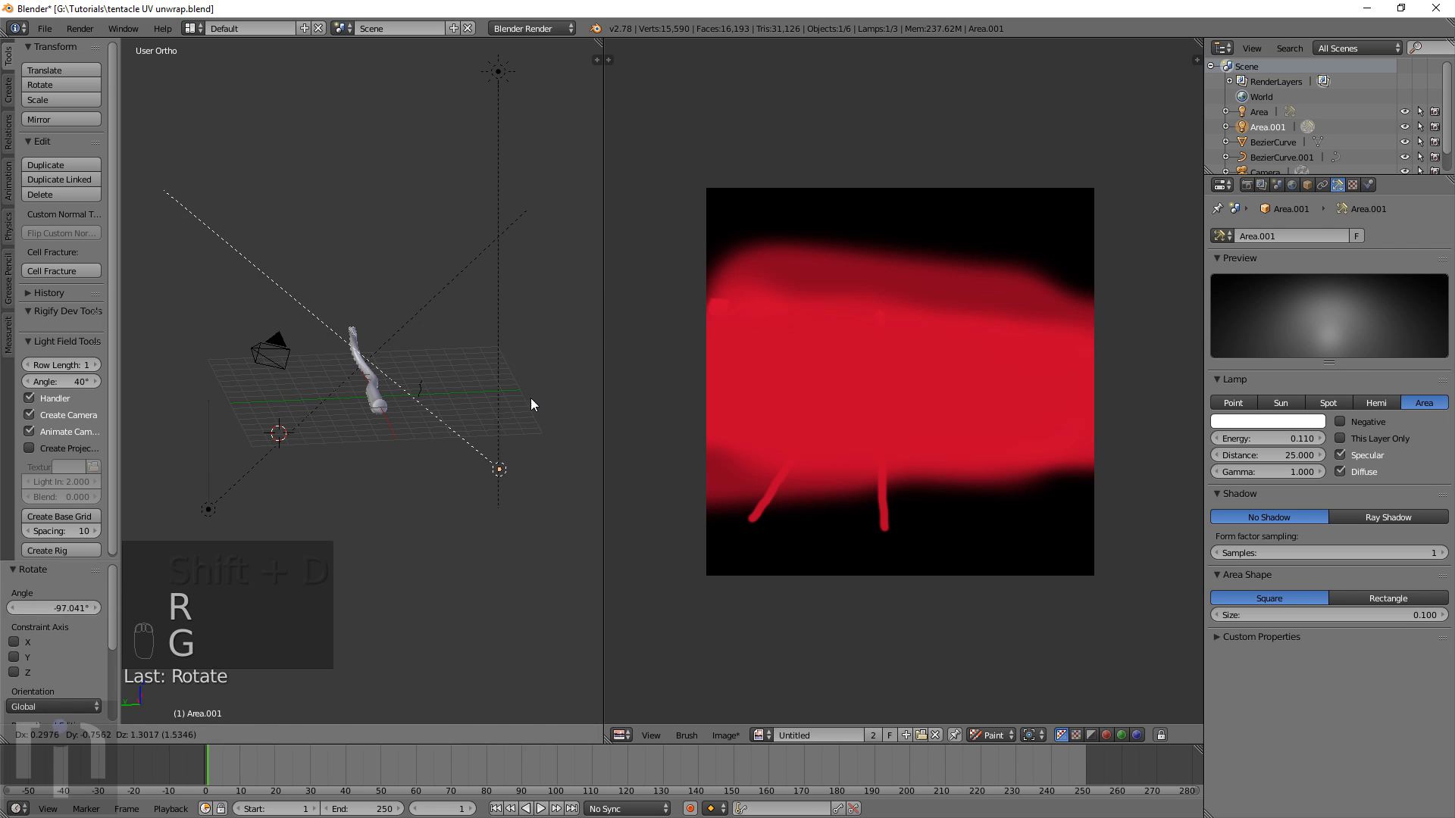
{"action": "left_click", "coordinate": [530, 397]}
Set the 3D viewport shading to Rendered and inspect the lit red tentacle from several sides
{"action": "left_click", "coordinate": [276, 734]}
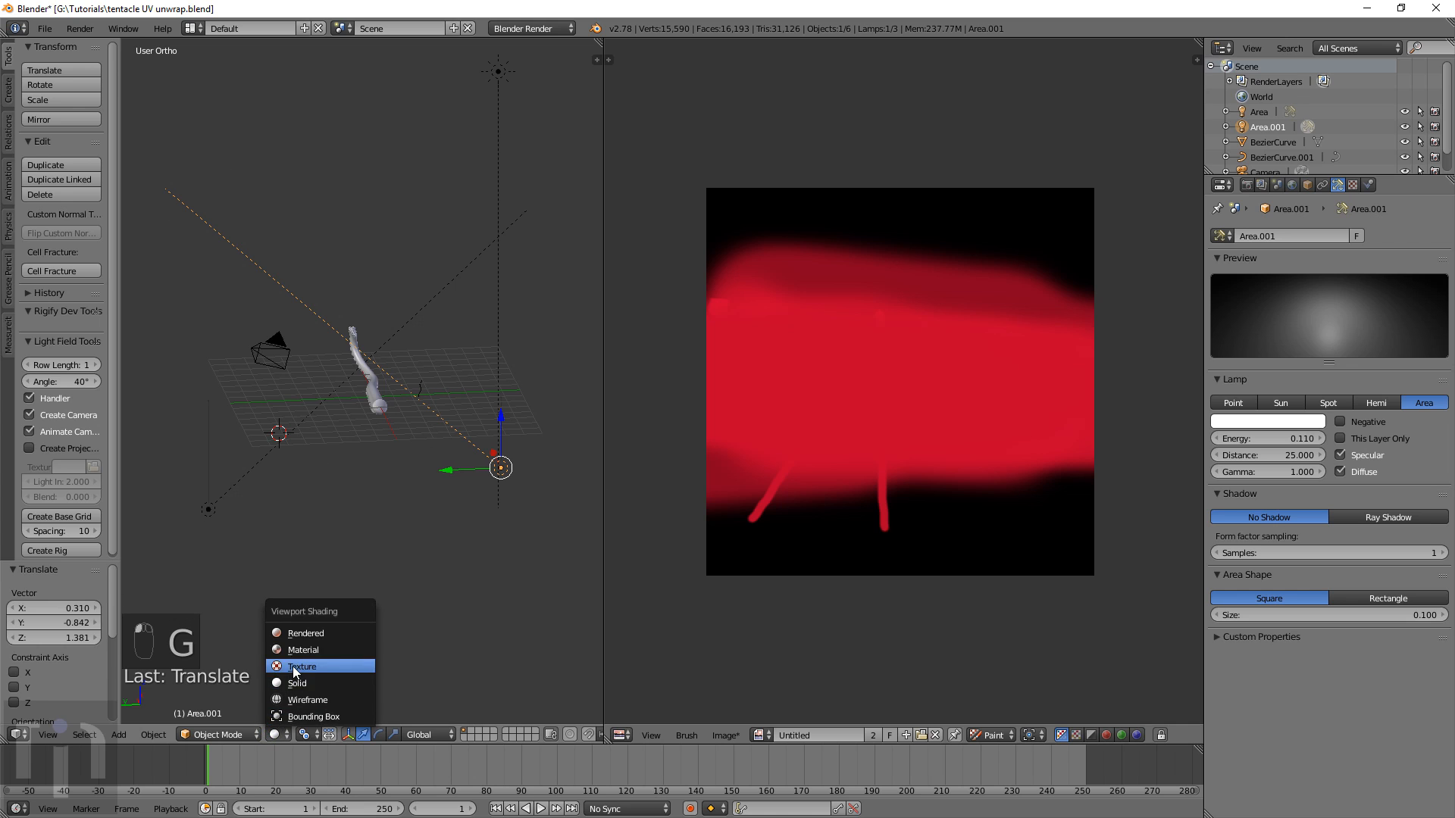
{"action": "left_click", "coordinate": [298, 636]}
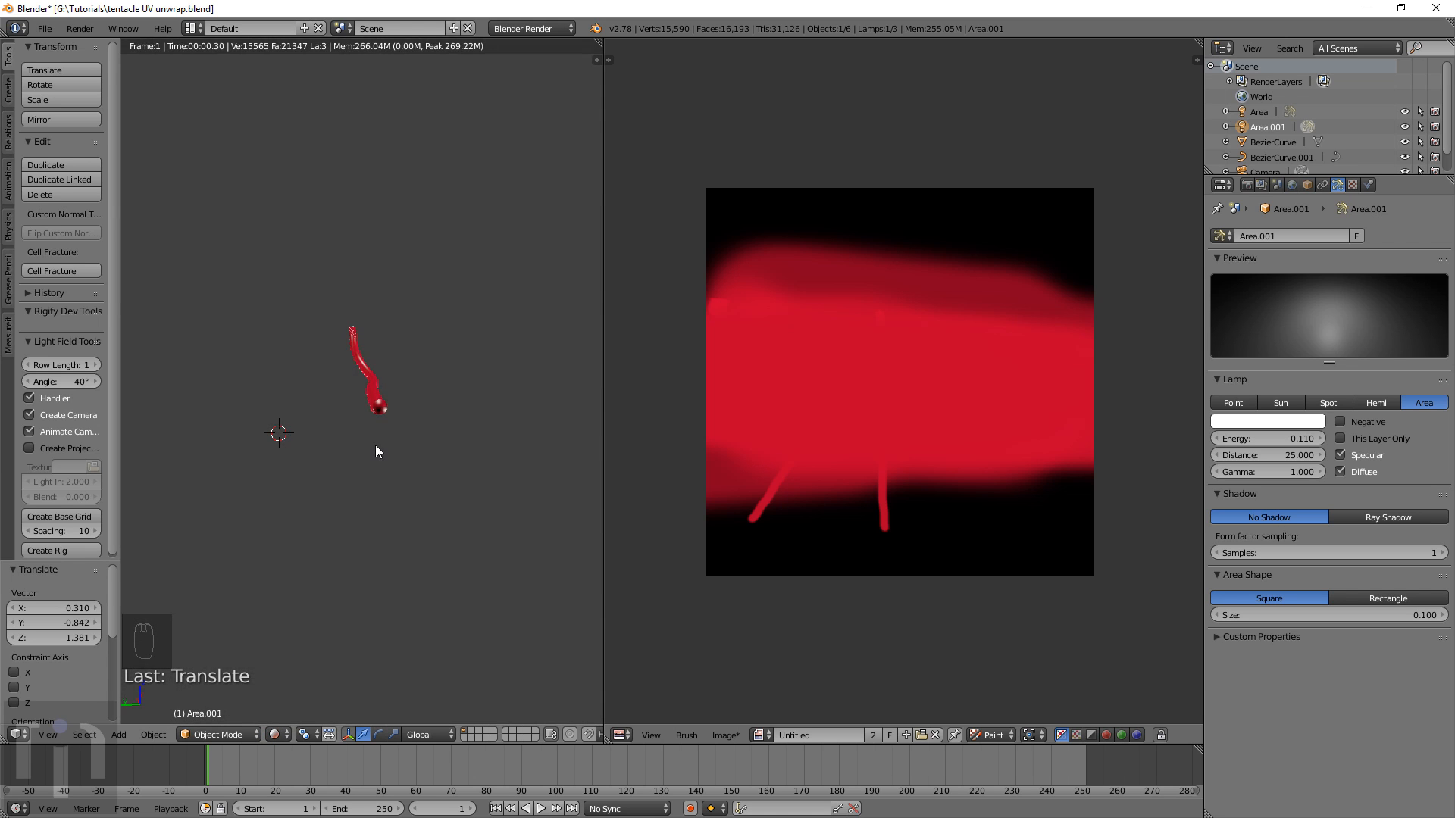
{"action": "scroll", "coordinate": [468, 447], "scroll_direction": "up", "scroll_amount": 8}
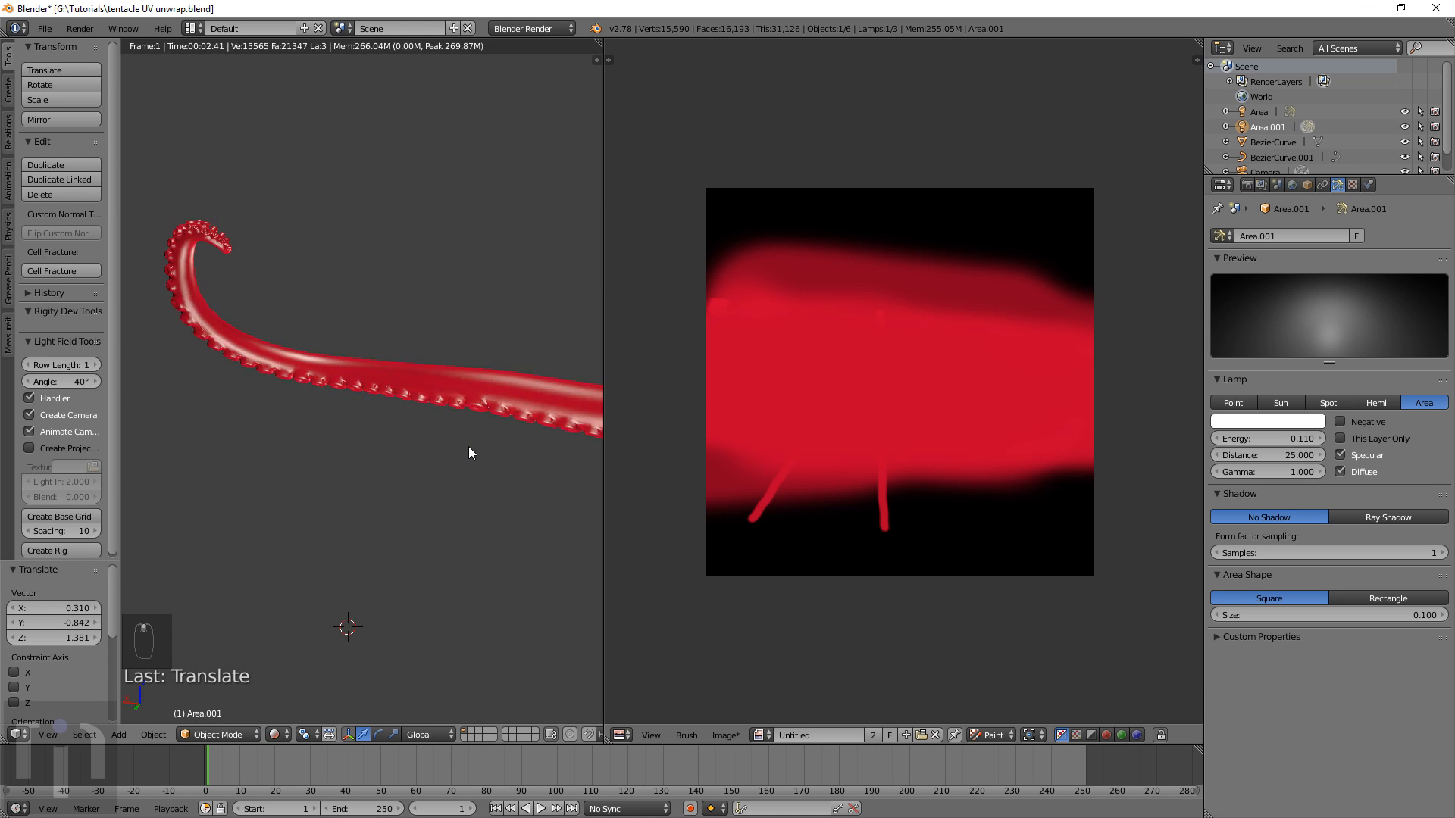
{"action": "middle_click_drag", "start_coordinate": [416, 478], "coordinate": [379, 424]}
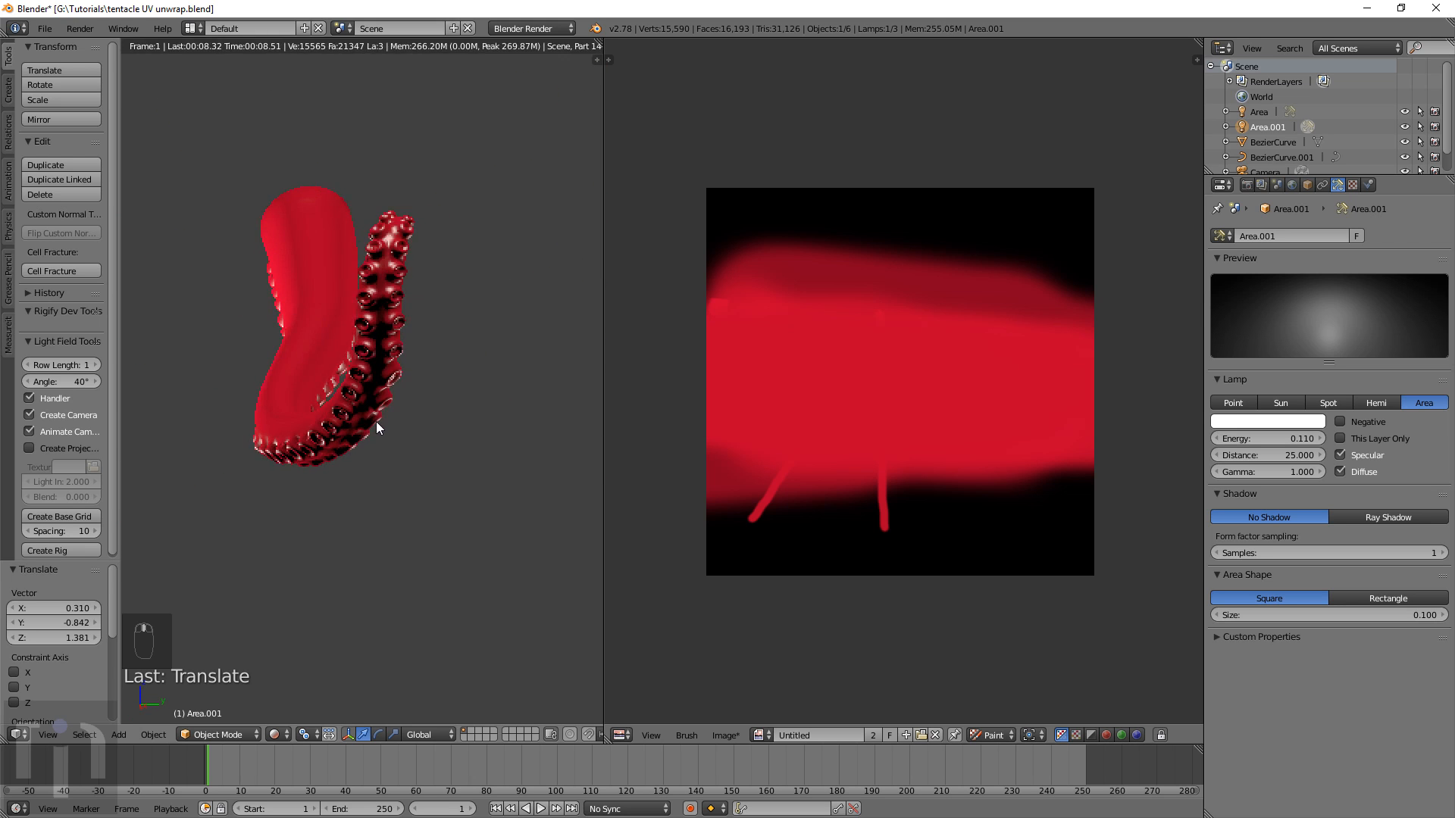
{"action": "middle_click_drag", "start_coordinate": [361, 389], "coordinate": [362, 453]}
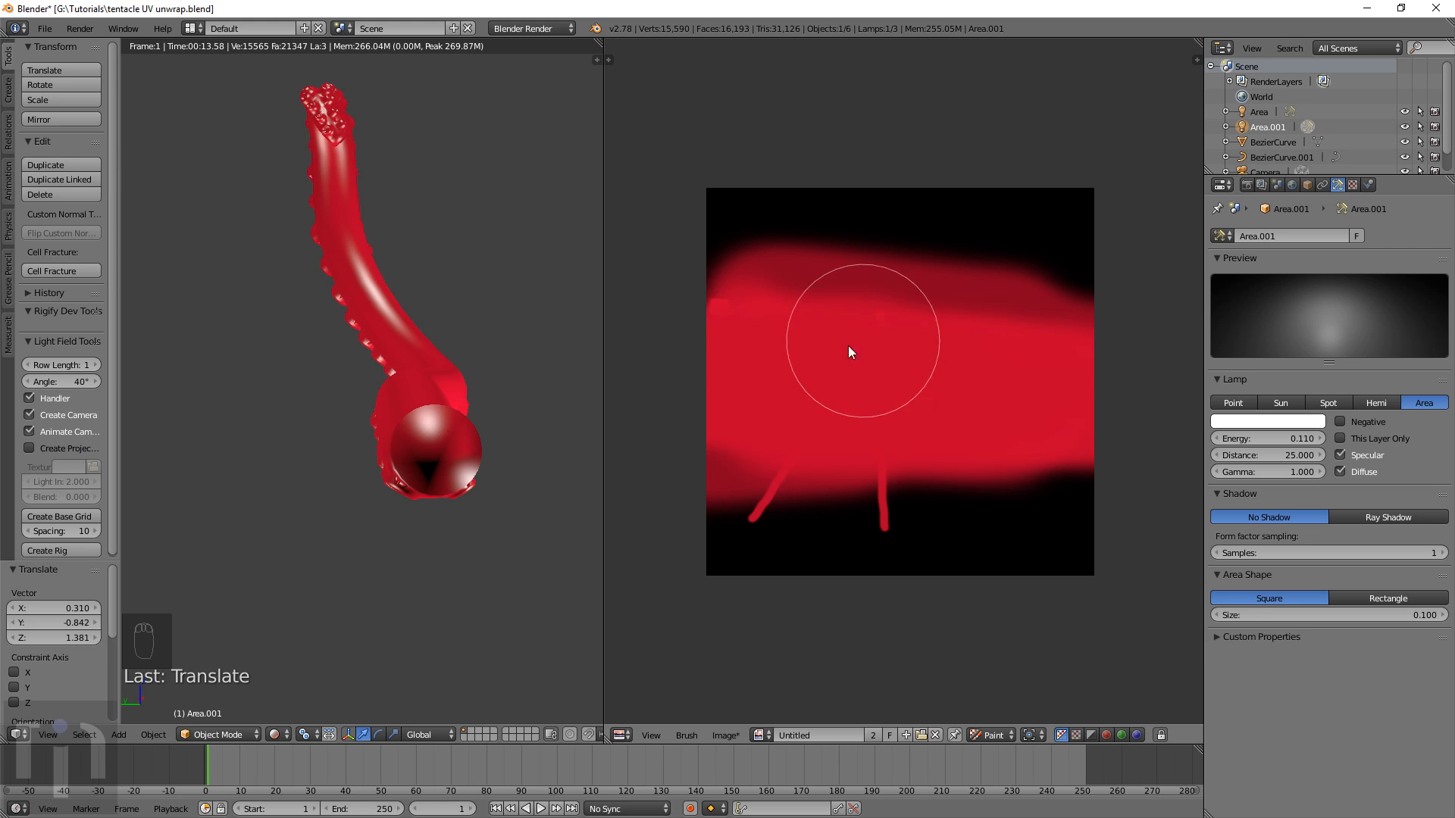
Select the tentacle, put it back in Texture Paint mode, and bring its sucker side into view
{"action": "left_click", "coordinate": [219, 734]}
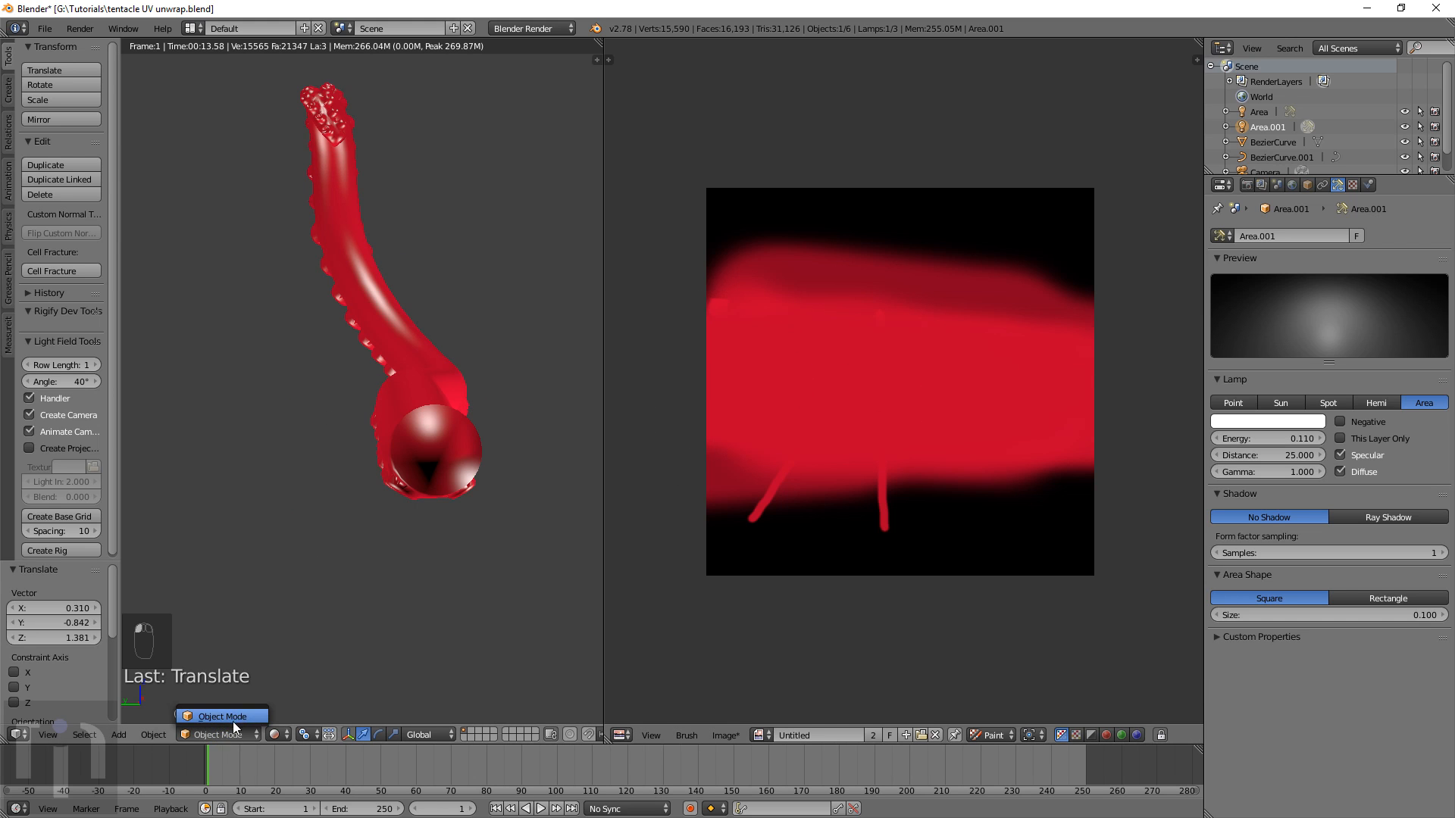
{"action": "right_click", "coordinate": [420, 381]}
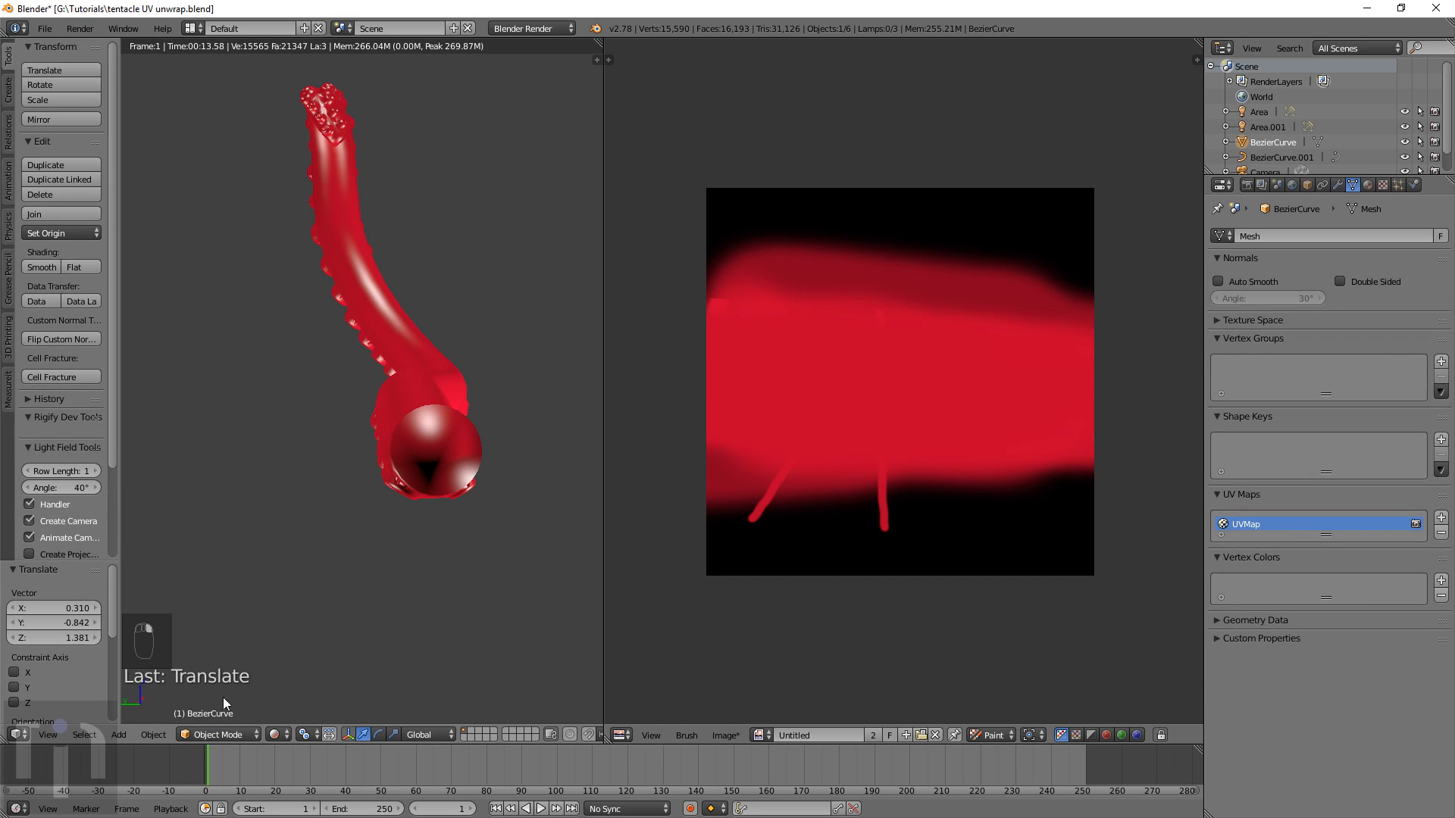
{"action": "left_click", "coordinate": [211, 735]}
{"action": "left_click", "coordinate": [223, 632]}
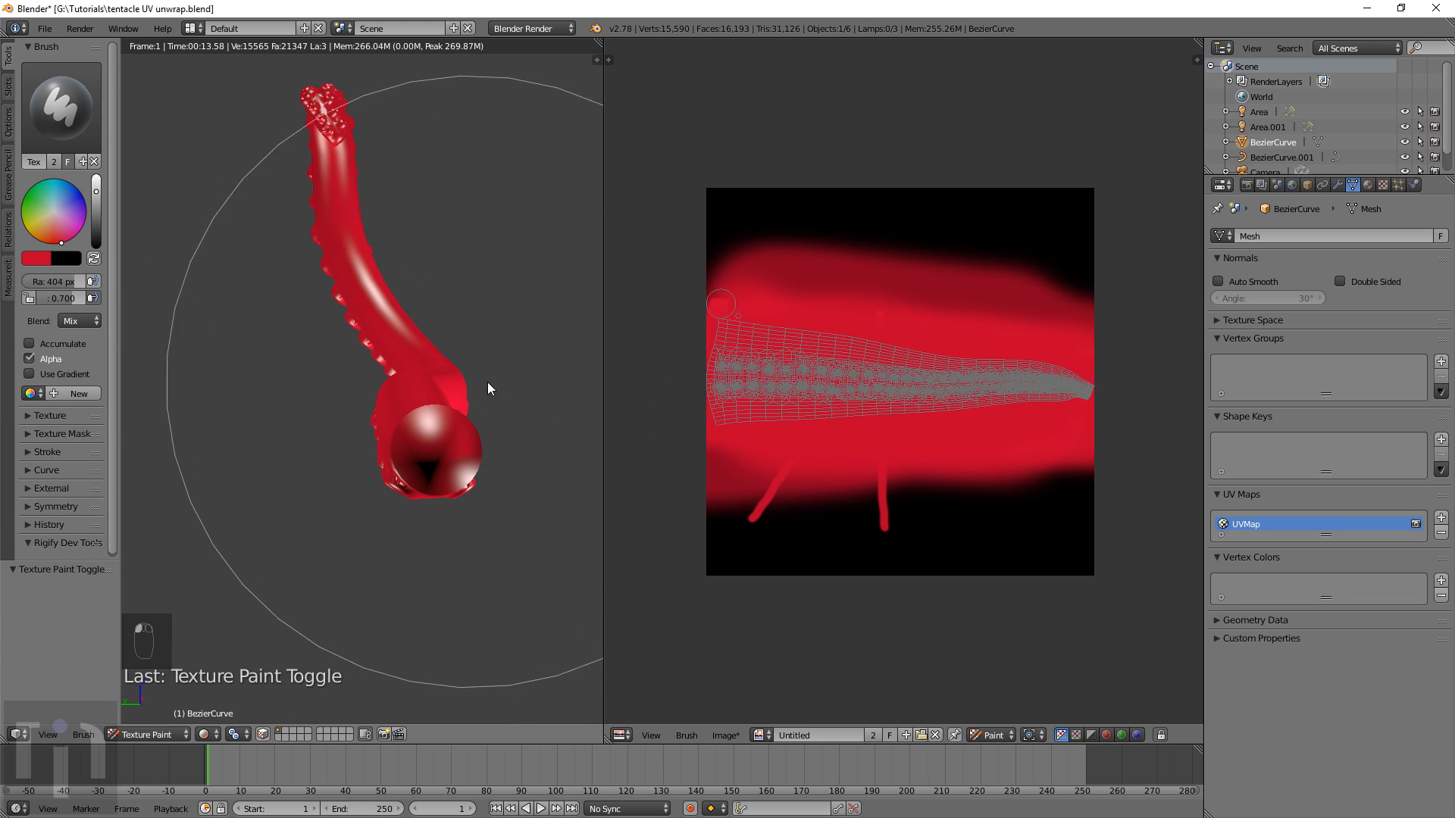
{"action": "middle_click_drag", "start_coordinate": [464, 400], "coordinate": [438, 325]}
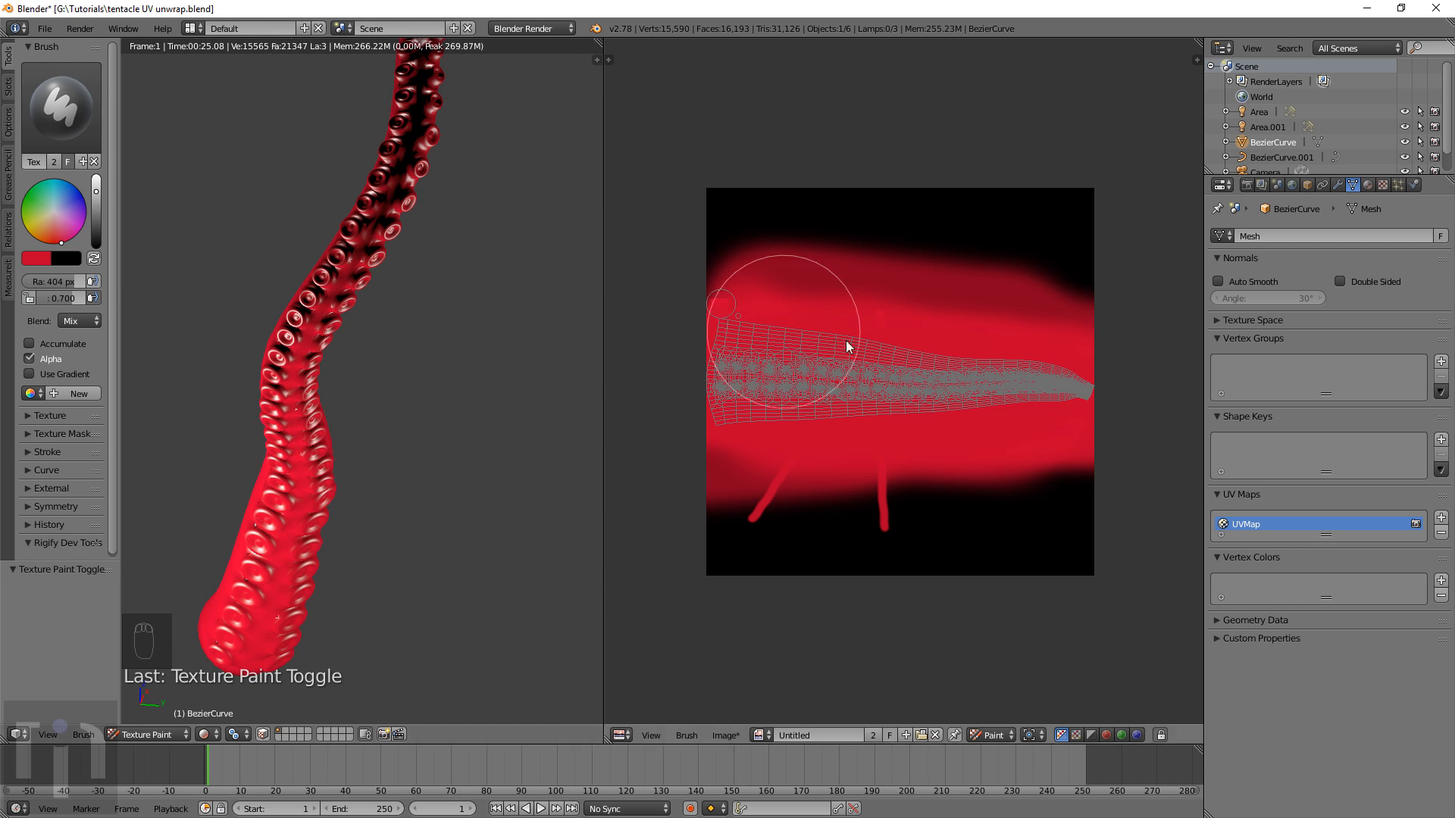
Pick a tan brush colour, and sample the painted red from the image beside the suckers at the UV layout's base end
{"action": "scroll", "coordinate": [909, 427], "scroll_direction": "up", "scroll_amount": 2}
{"action": "scroll", "coordinate": [908, 428], "scroll_direction": "up", "scroll_amount": 2}
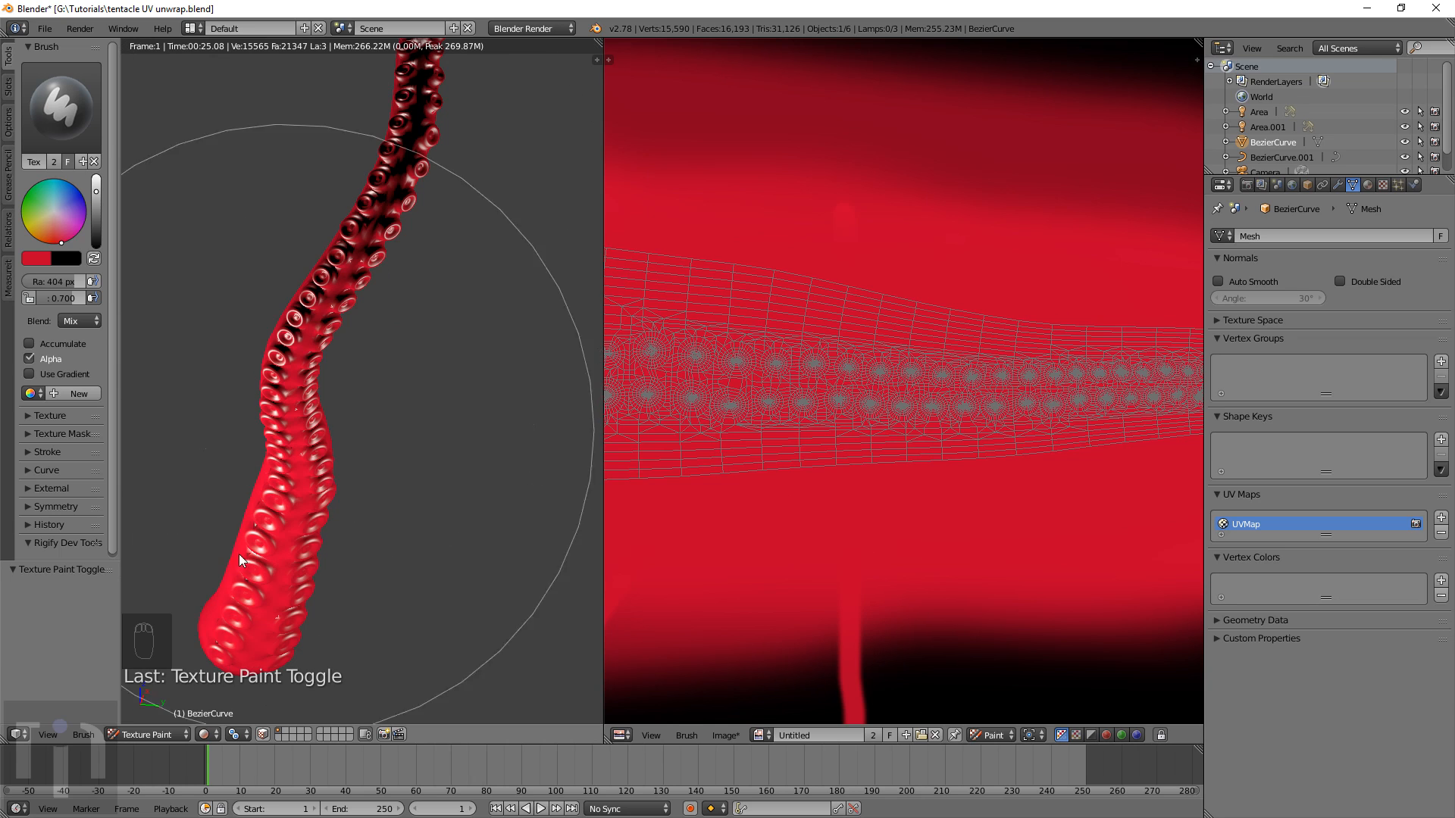
{"action": "left_click", "coordinate": [44, 213]}
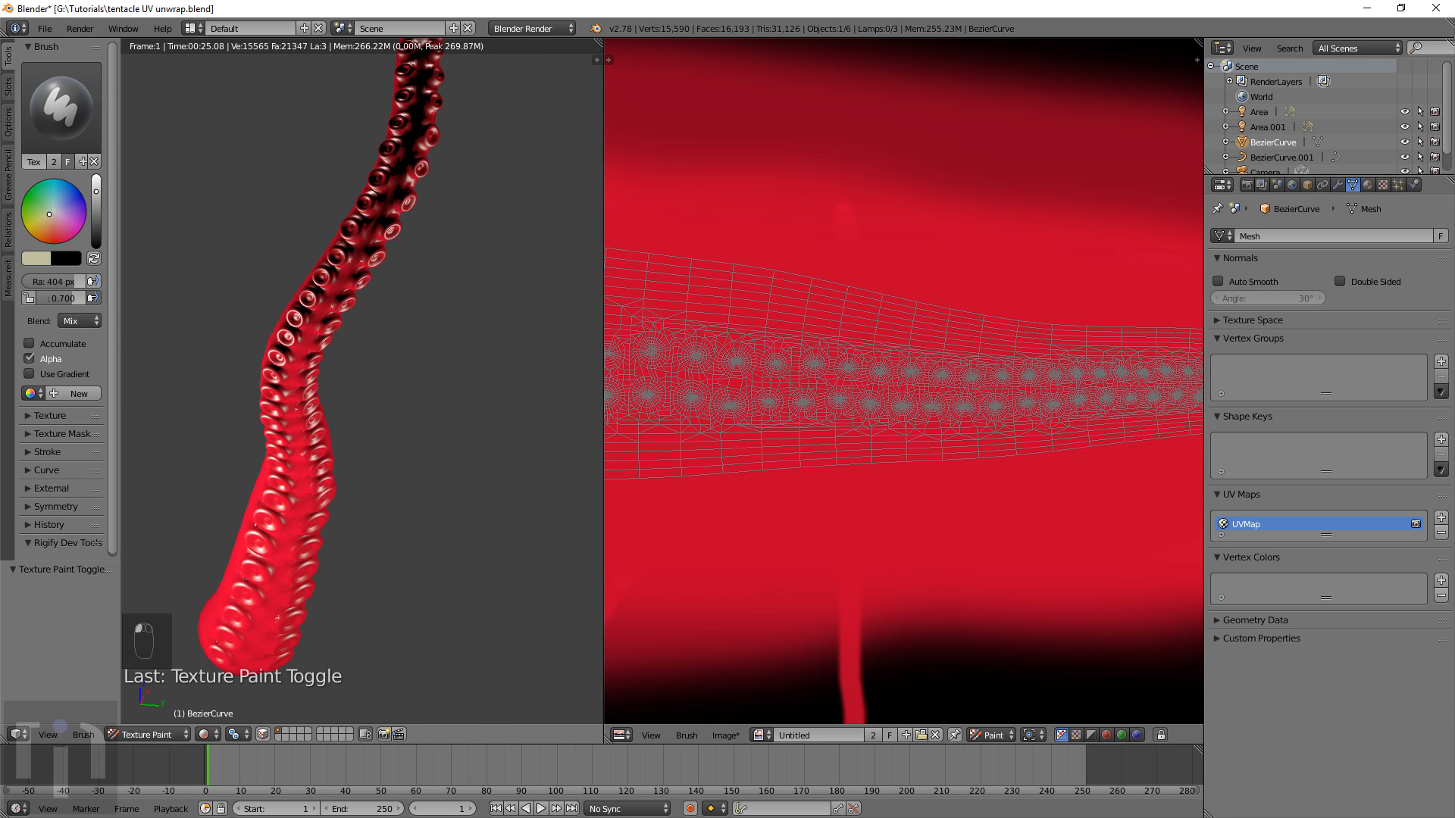
{"action": "left_click_drag", "start_coordinate": [50, 215], "coordinate": [45, 220]}
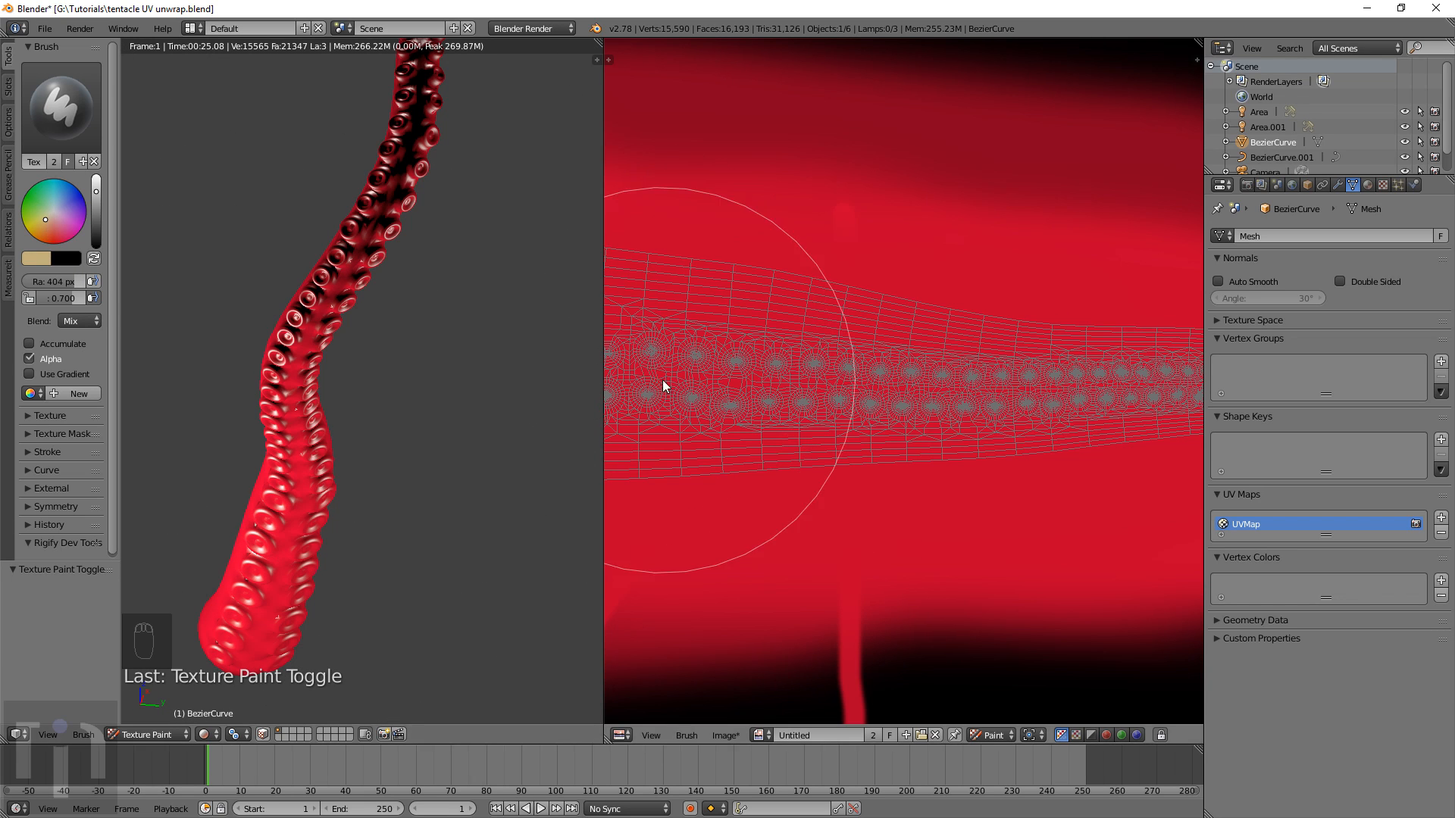
{"action": "scroll", "coordinate": [680, 385], "scroll_direction": "up", "scroll_amount": 3}
{"action": "scroll", "coordinate": [666, 382], "scroll_direction": "down", "scroll_amount": 2}
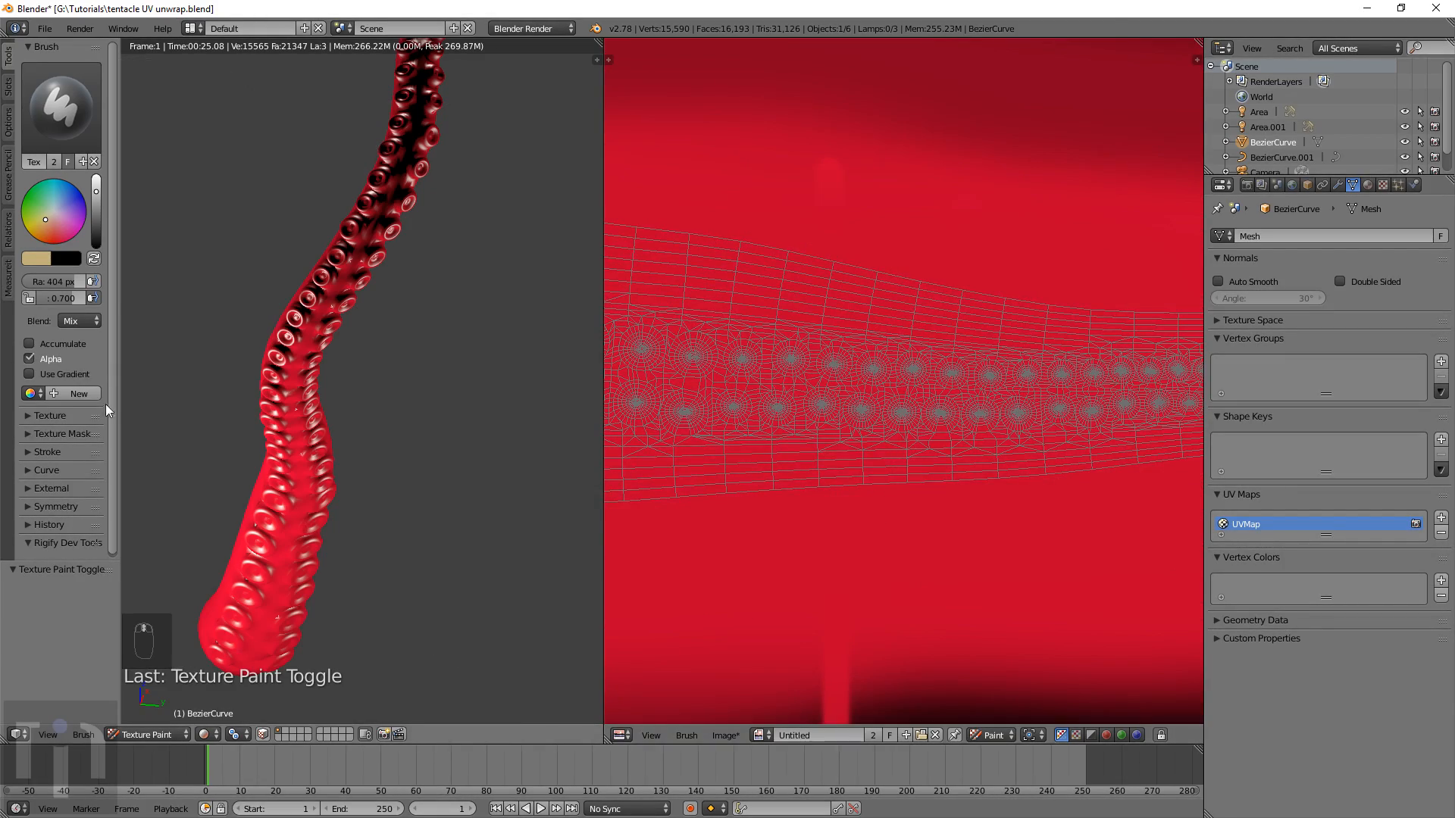
{"action": "scroll", "coordinate": [757, 395], "scroll_direction": "up", "scroll_amount": 3}
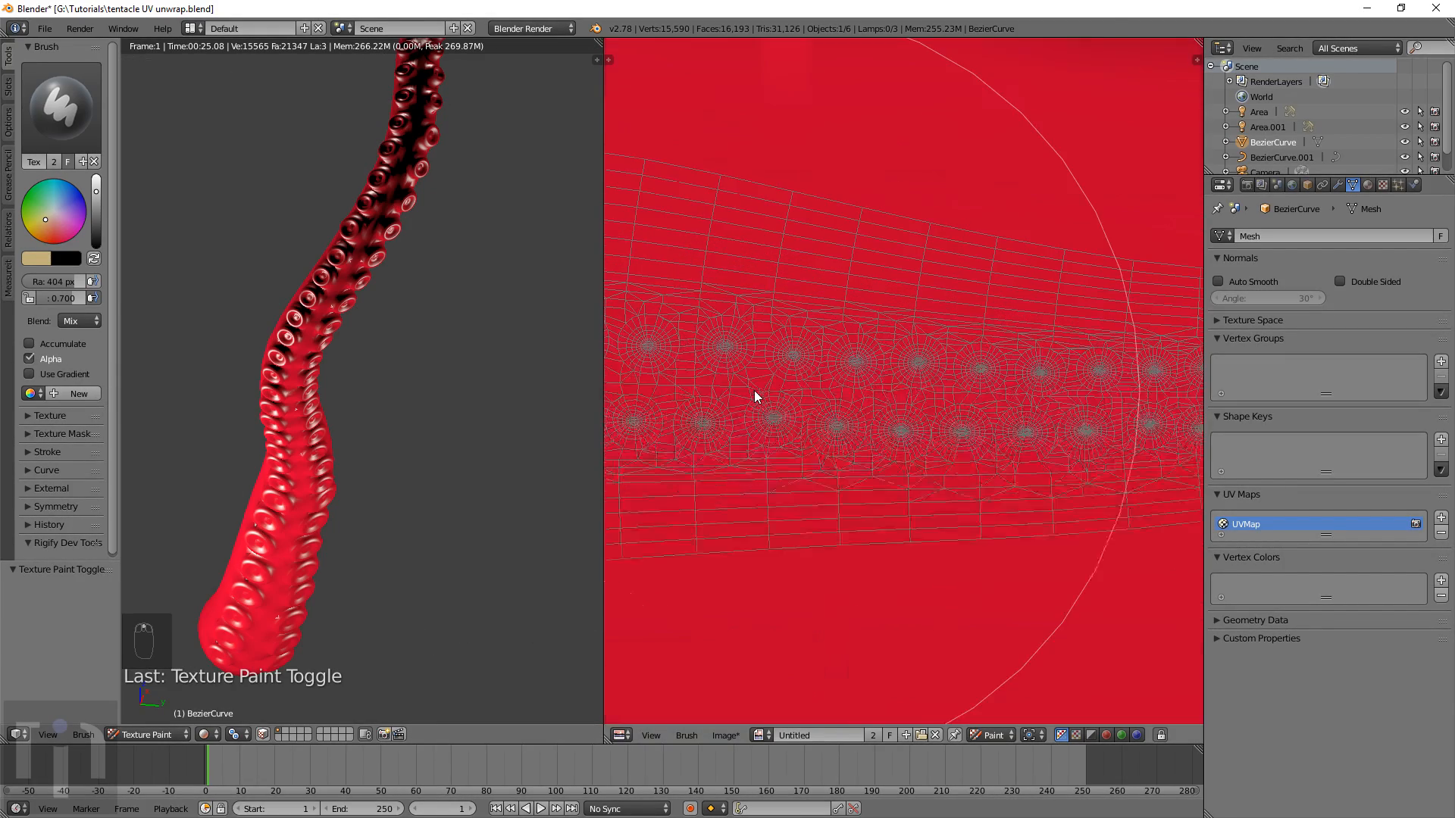
{"action": "scroll", "coordinate": [761, 403], "scroll_direction": "down", "scroll_amount": 5}
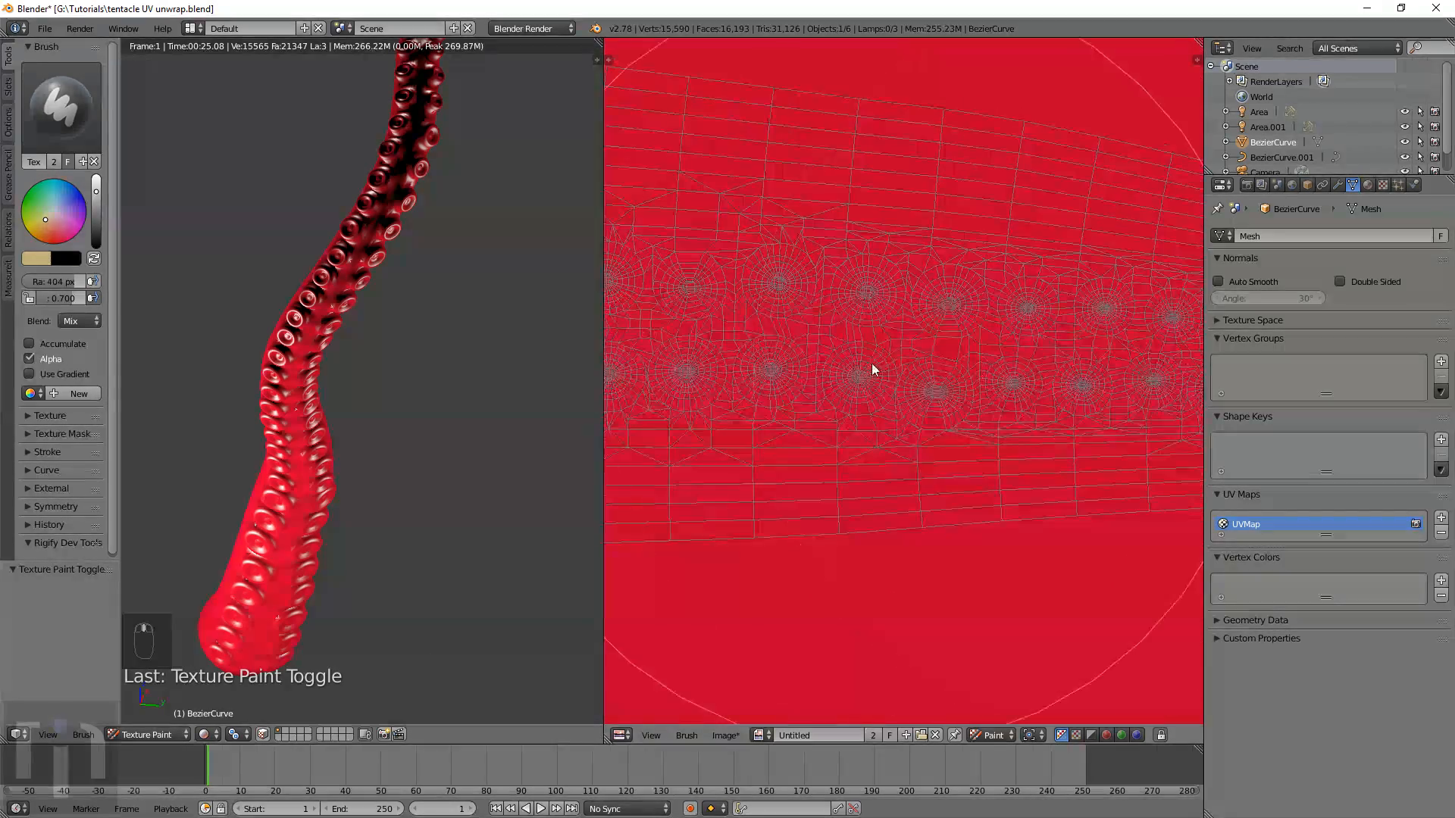
{"action": "mouse_move", "coordinate": [796, 373]}
{"action": "middle_mouse_down"}
{"action": "mouse_move", "coordinate": [1082, 374]}
{"action": "mouse_move", "coordinate": [998, 385]}
{"action": "middle_mouse_up"}
{"action": "scroll", "coordinate": [909, 400], "scroll_direction": "up", "scroll_amount": 3}
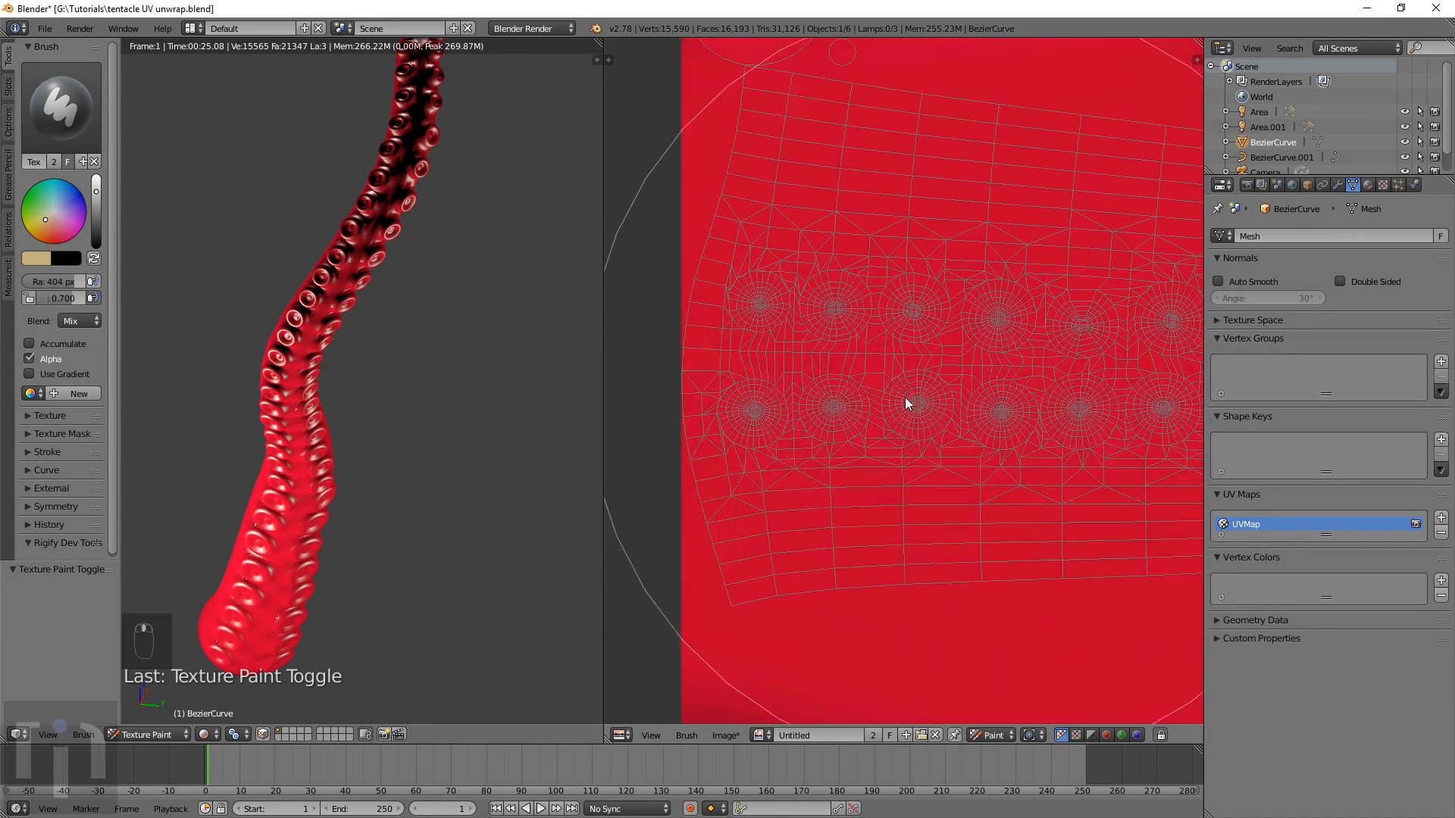
{"action": "key", "text": "s"}
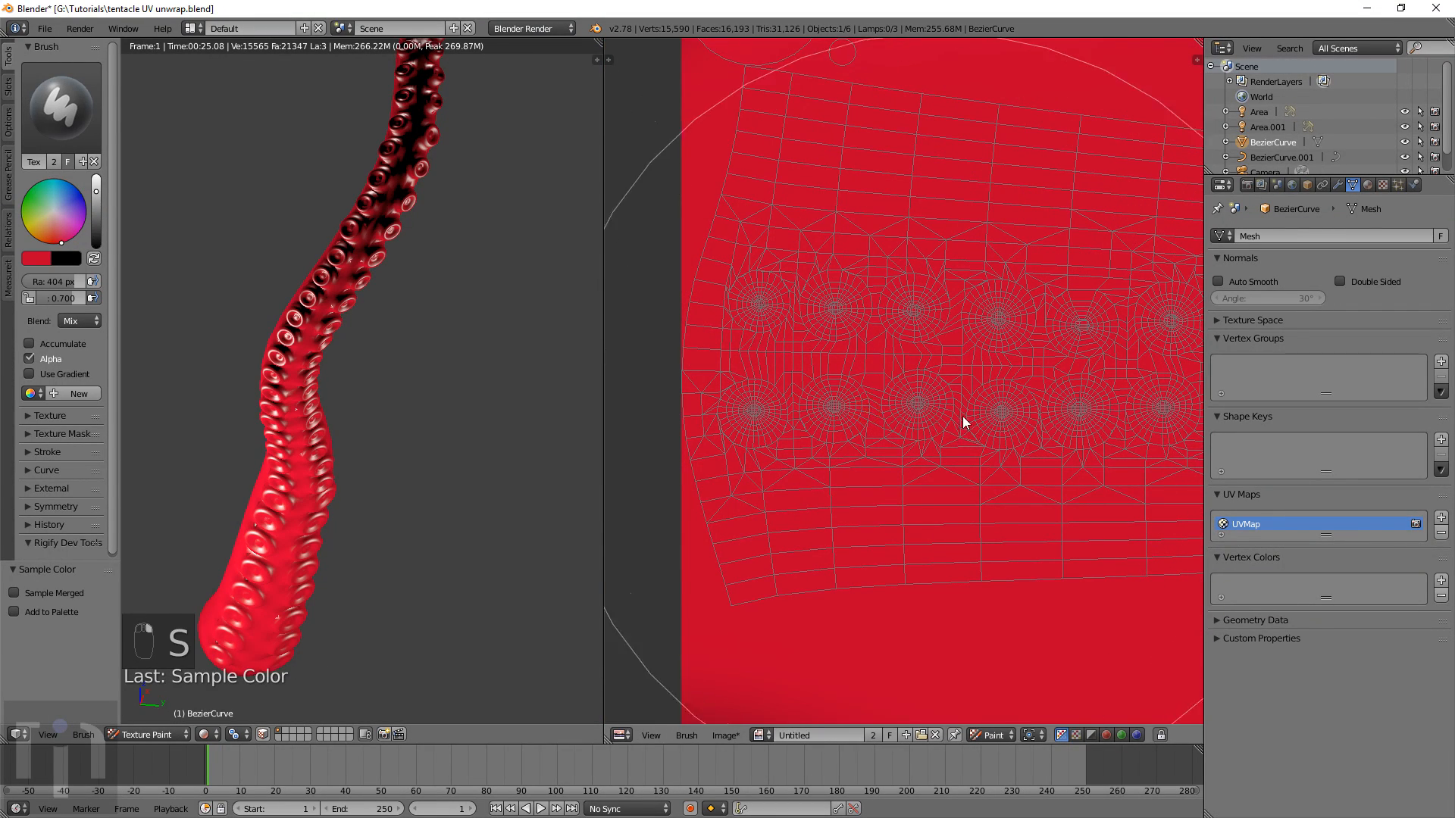
Reduce the brush radius to 128 px and pick a pale pink brush colour
{"action": "key", "text": "f"}
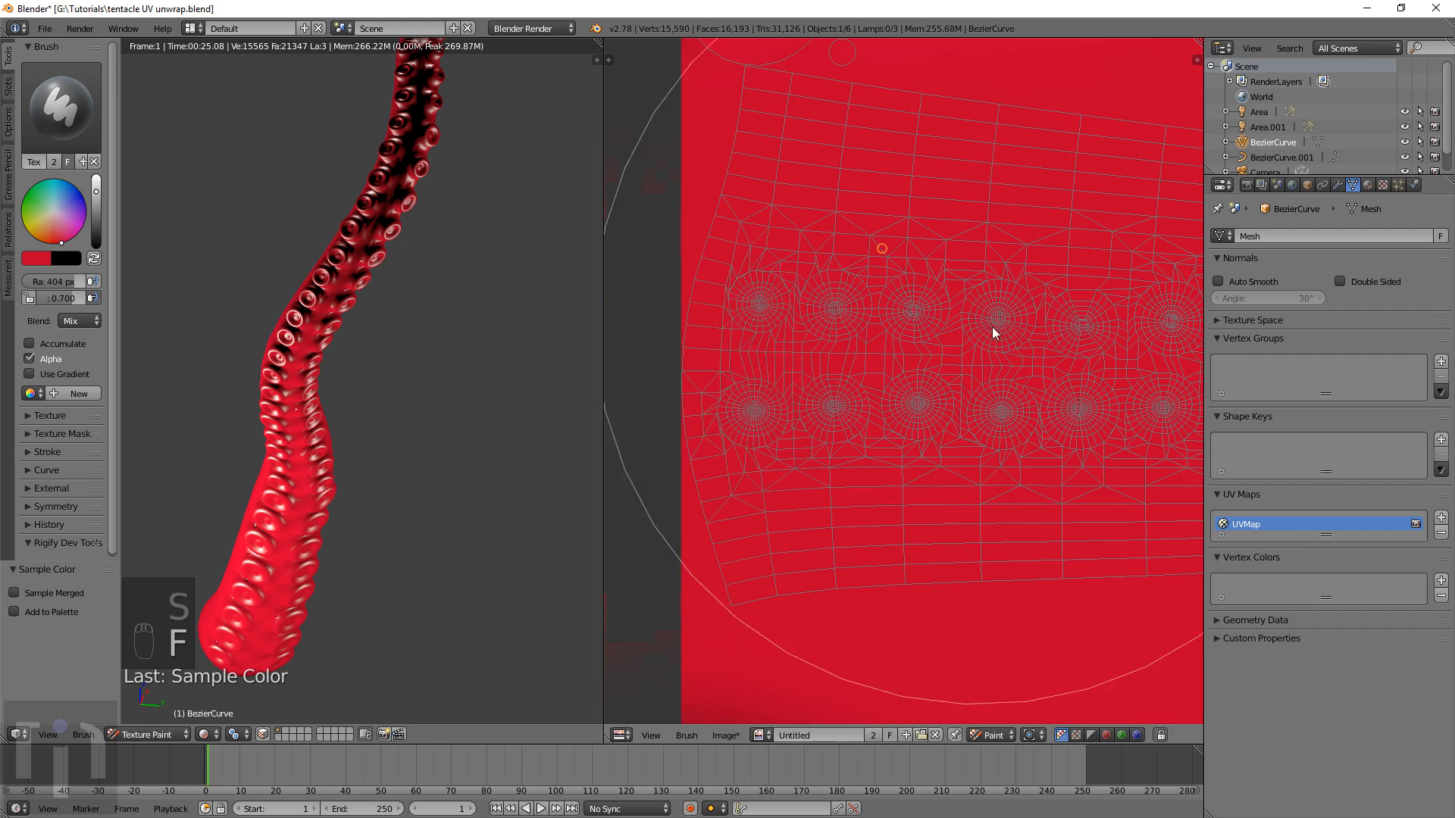
{"action": "left_click", "coordinate": [1016, 381]}
{"action": "key", "text": "f"}
{"action": "left_click", "coordinate": [825, 361]}
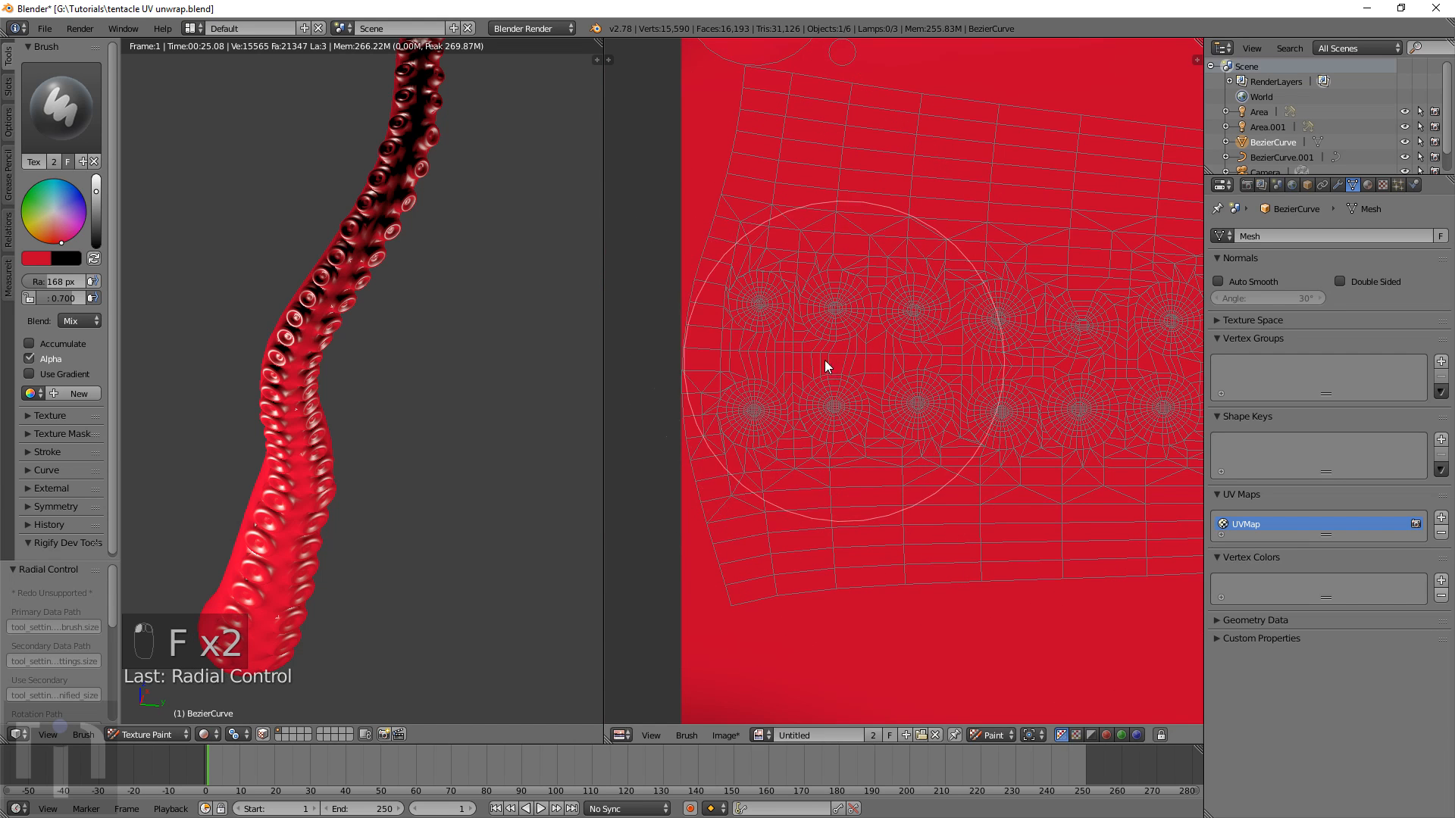
{"action": "key", "text": "f"}
{"action": "left_click", "coordinate": [774, 368]}
{"action": "left_click_drag", "start_coordinate": [78, 225], "coordinate": [53, 218]}
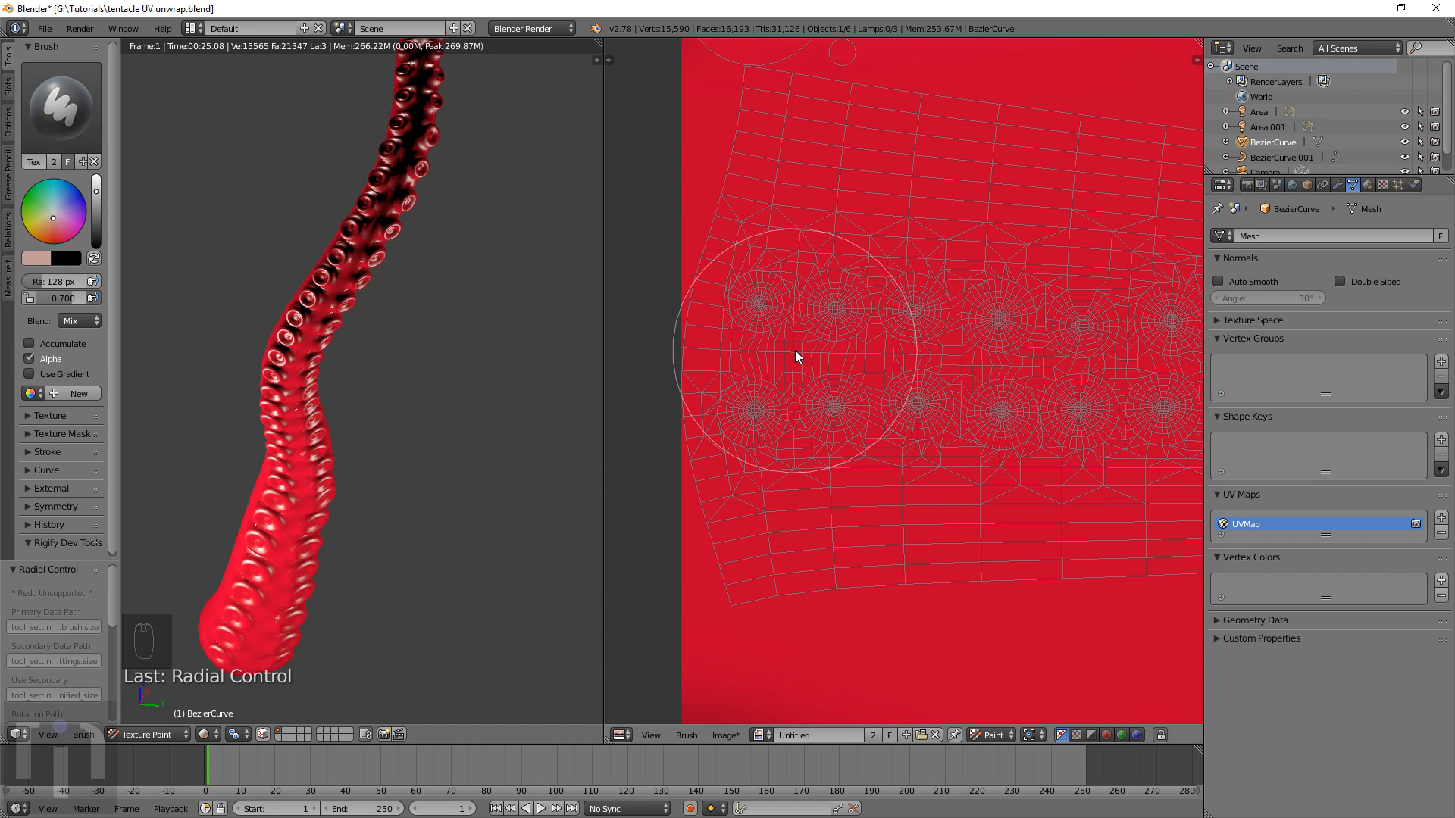
Set the brush strength to 0.733 and paint pale pink over the two sucker rows at the wide base end of the UV layout
{"action": "key", "text": "shift+f"}
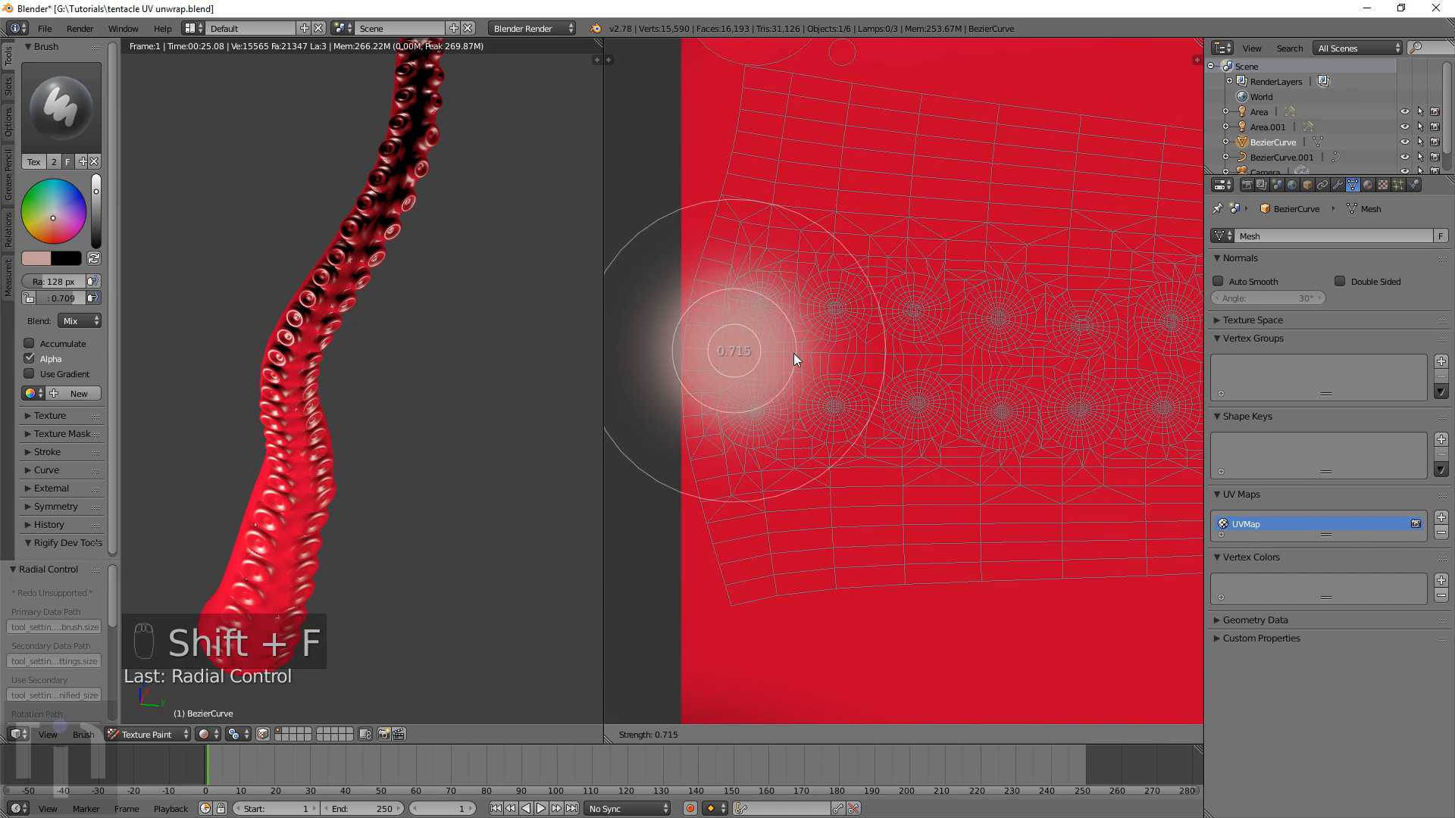
{"action": "left_click", "coordinate": [818, 377]}
{"action": "mouse_move", "coordinate": [784, 363]}
{"action": "left_mouse_down"}
{"action": "mouse_move", "coordinate": [917, 352]}
{"action": "mouse_move", "coordinate": [701, 350]}
{"action": "mouse_move", "coordinate": [951, 357]}
{"action": "mouse_move", "coordinate": [780, 350]}
{"action": "left_mouse_up"}
{"action": "key", "text": "shift+f"}
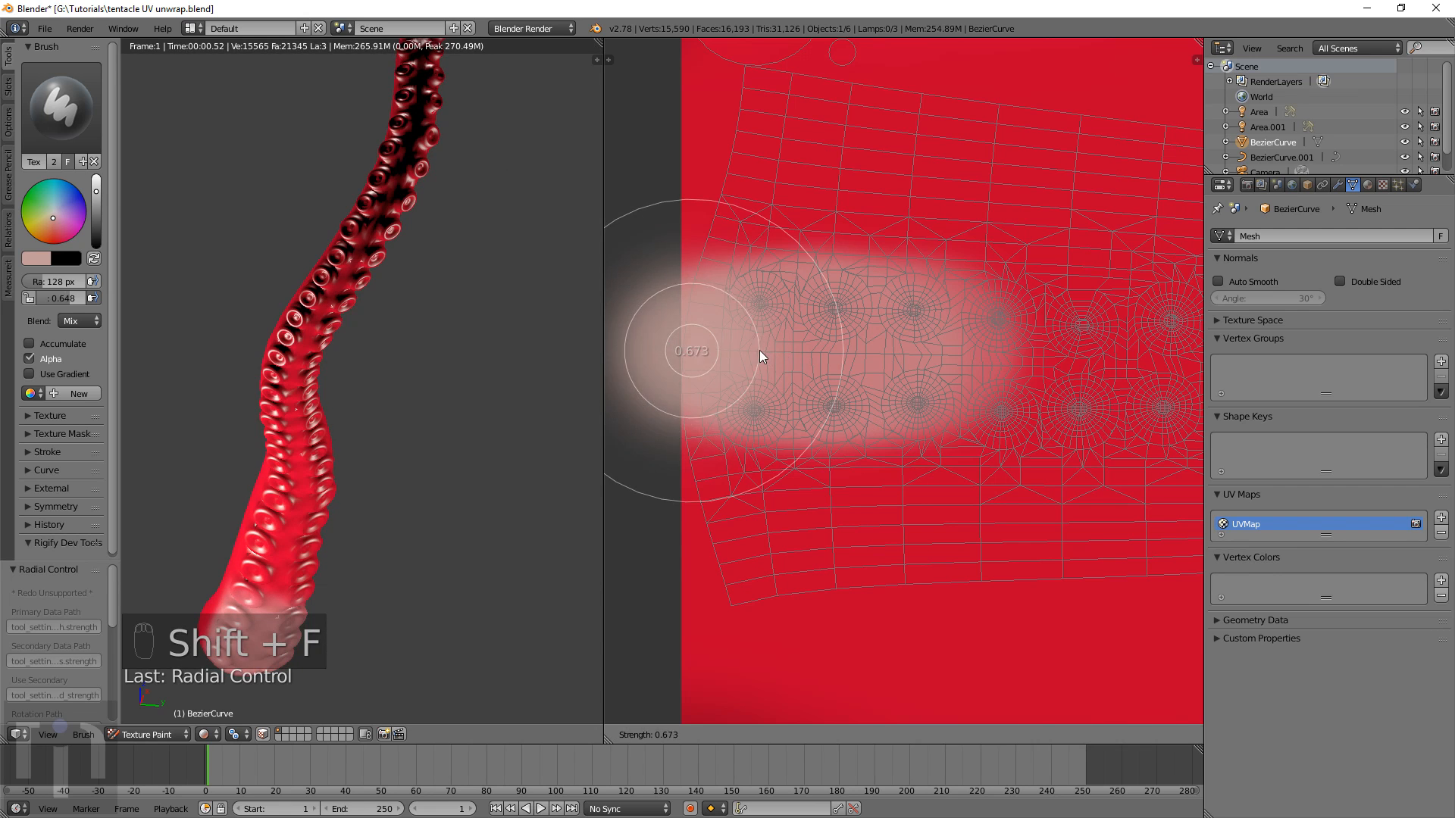
{"action": "left_click", "coordinate": [781, 340]}
{"action": "mouse_move", "coordinate": [693, 329]}
{"action": "left_mouse_down"}
{"action": "mouse_move", "coordinate": [770, 315]}
{"action": "mouse_move", "coordinate": [768, 350]}
{"action": "mouse_move", "coordinate": [1171, 380]}
{"action": "mouse_move", "coordinate": [1095, 368]}
{"action": "left_mouse_up"}
Continue the pale pink band along both sucker rows toward the middle of the UV layout
{"action": "middle_click_drag", "start_coordinate": [1094, 369], "coordinate": [728, 356]}
{"action": "left_click_drag", "start_coordinate": [644, 348], "coordinate": [1103, 379]}
{"action": "left_click_drag", "start_coordinate": [838, 354], "coordinate": [729, 387]}
{"action": "mouse_move", "coordinate": [996, 362]}
{"action": "middle_mouse_down"}
{"action": "mouse_move", "coordinate": [609, 343]}
{"action": "mouse_move", "coordinate": [820, 367]}
{"action": "middle_mouse_up"}
{"action": "scroll", "coordinate": [819, 367], "scroll_direction": "down", "scroll_amount": 1}
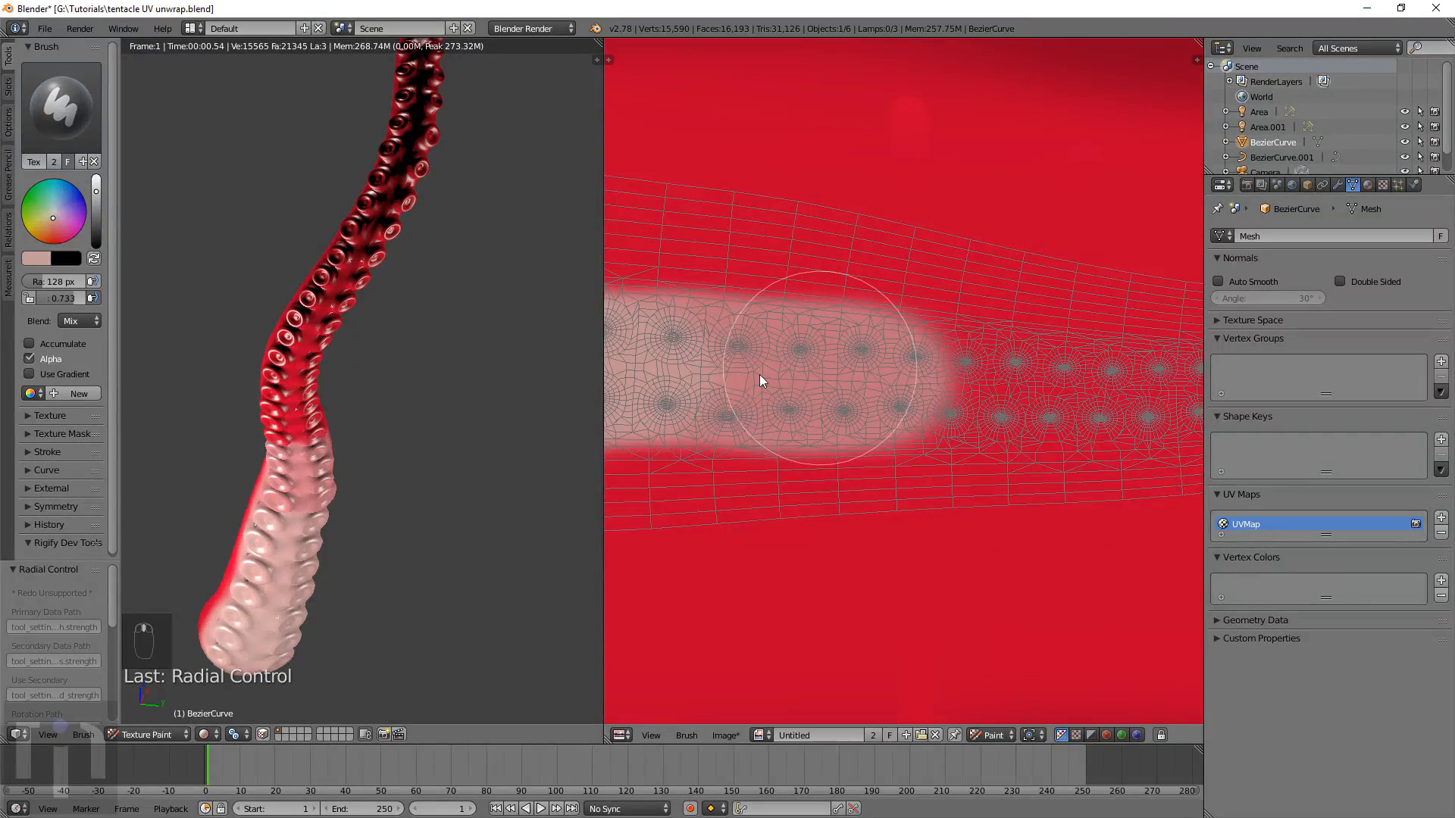
{"action": "left_click_drag", "start_coordinate": [718, 371], "coordinate": [1115, 384]}
Extend the pale pink band past the middle of the sucker rows and widen the image editor
{"action": "middle_click_drag", "start_coordinate": [950, 366], "coordinate": [640, 327]}
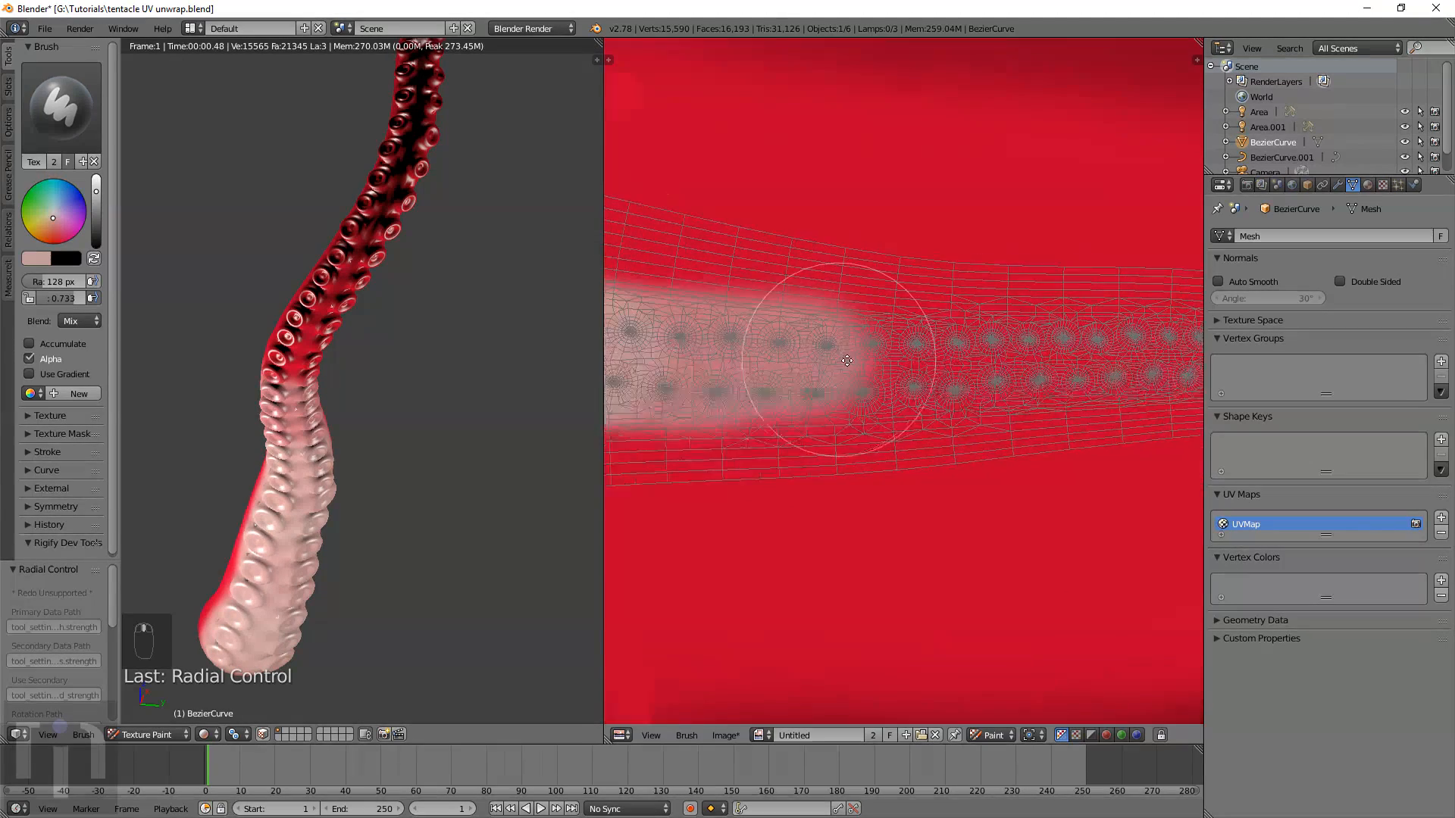
{"action": "scroll", "coordinate": [836, 359], "scroll_direction": "up", "scroll_amount": 2}
{"action": "middle_click_drag", "start_coordinate": [671, 376], "coordinate": [786, 385]}
{"action": "left_click_drag", "start_coordinate": [657, 370], "coordinate": [1019, 359]}
{"action": "left_click_drag", "start_coordinate": [604, 222], "coordinate": [339, 227]}
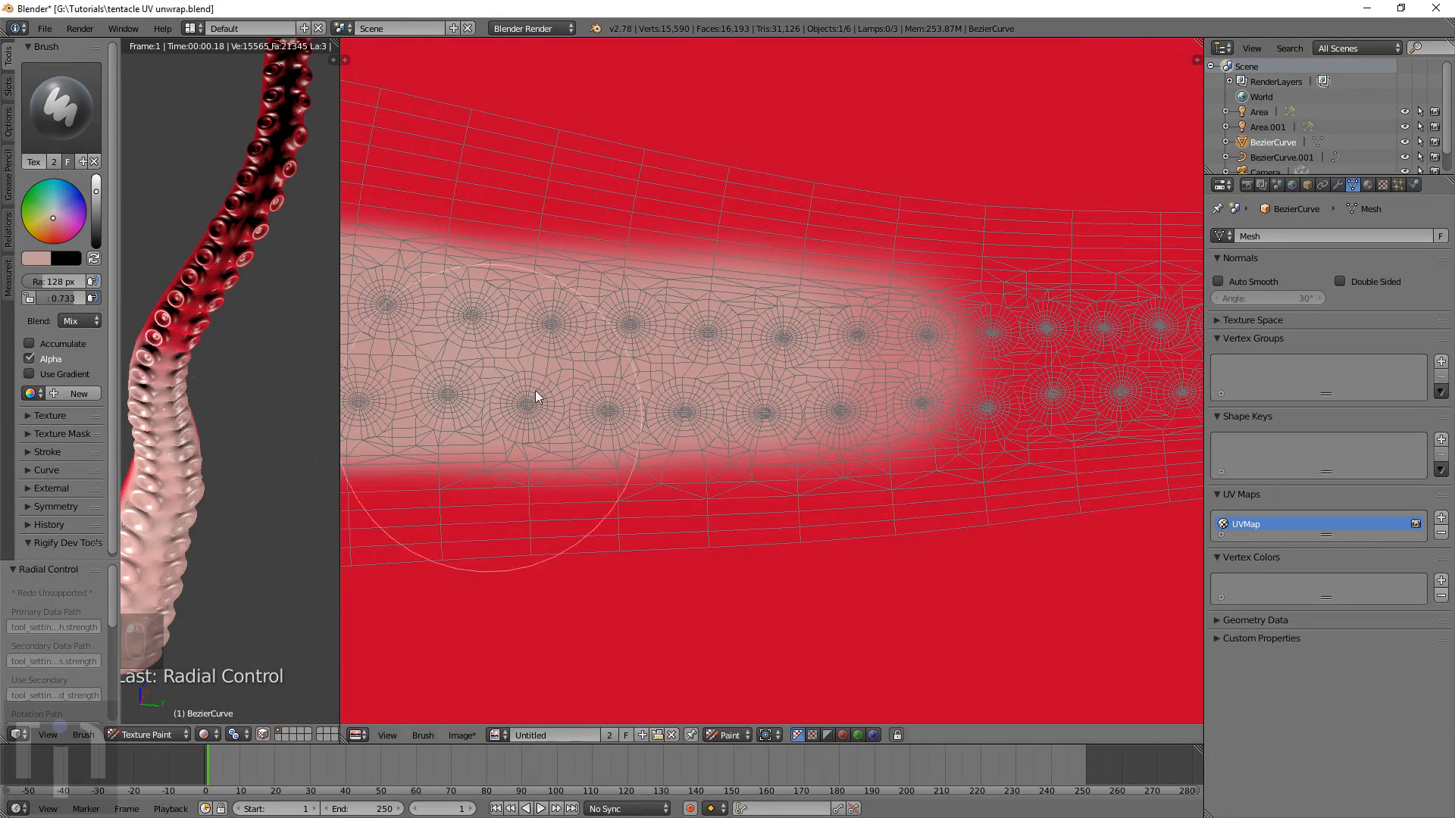
Reduce the brush radius to 68 px and paint pale pink over the narrowing part of the sucker rows
{"action": "mouse_move", "coordinate": [992, 357]}
{"action": "middle_mouse_down"}
{"action": "mouse_move", "coordinate": [799, 353]}
{"action": "mouse_move", "coordinate": [624, 325]}
{"action": "middle_mouse_up"}
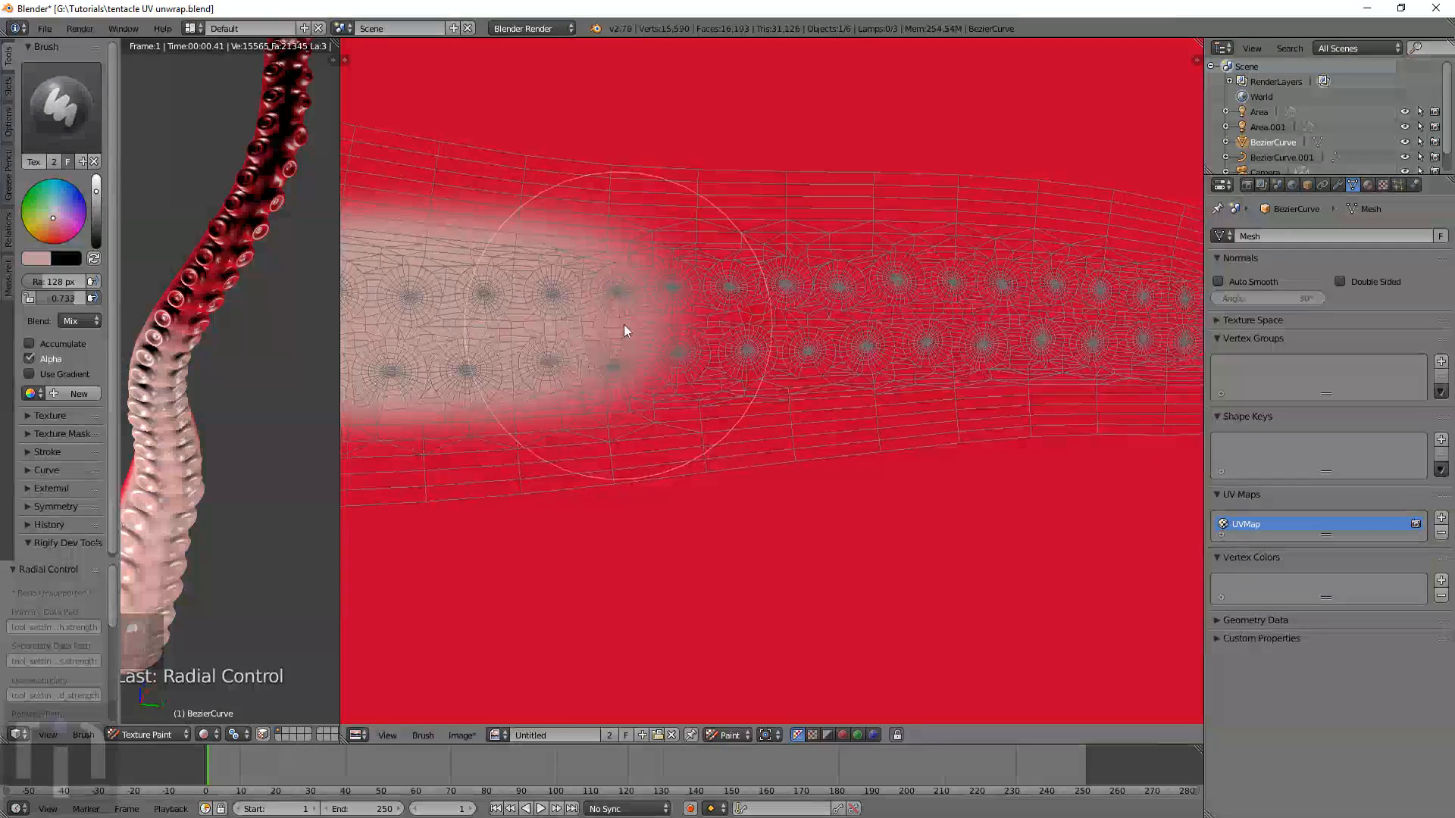
{"action": "key", "text": "f"}
{"action": "left_click", "coordinate": [688, 422]}
{"action": "mouse_move", "coordinate": [624, 311]}
{"action": "left_mouse_down"}
{"action": "mouse_move", "coordinate": [649, 351]}
{"action": "mouse_move", "coordinate": [1019, 297]}
{"action": "left_mouse_up"}
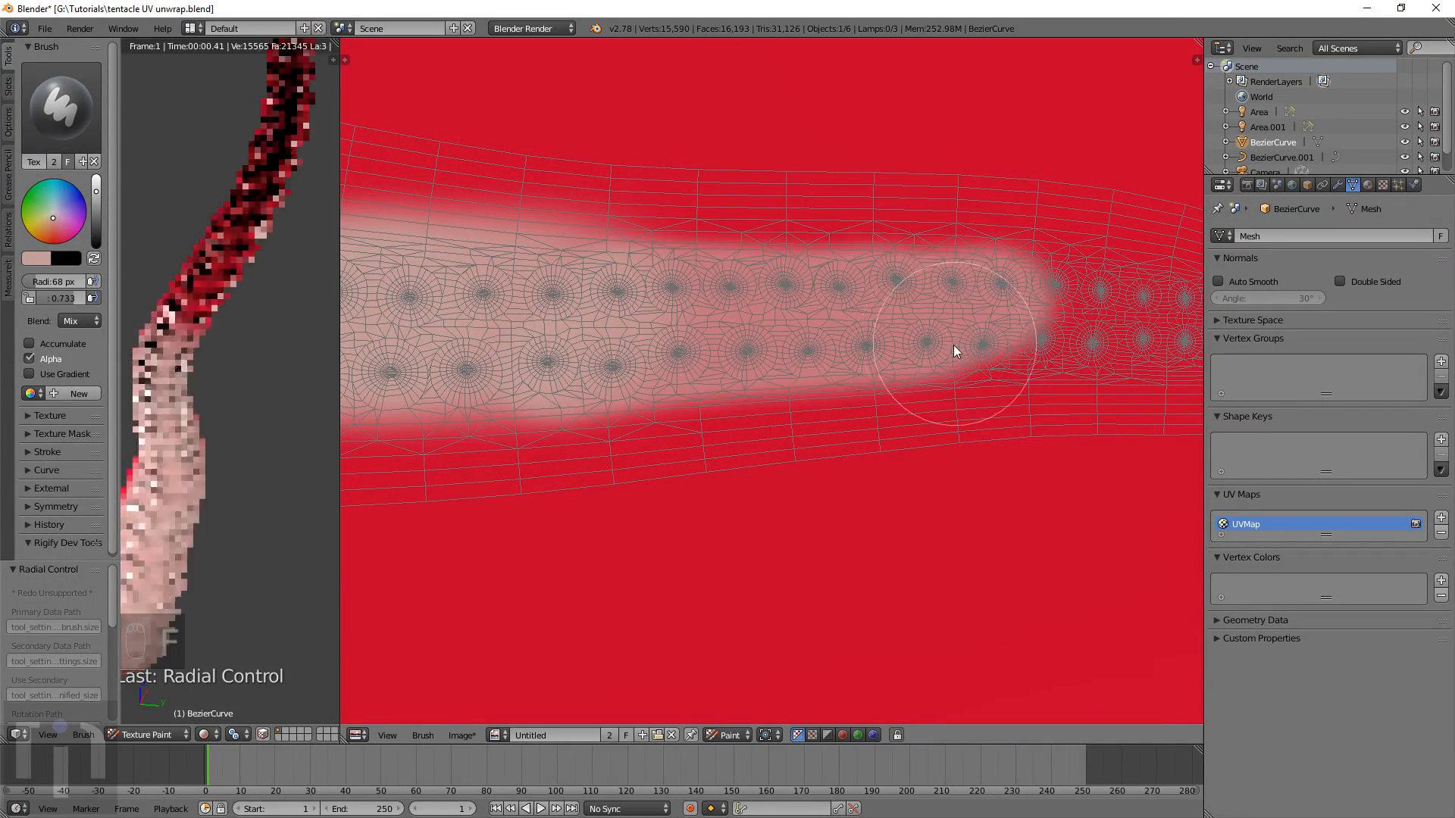
{"action": "middle_click_drag", "start_coordinate": [953, 344], "coordinate": [646, 389]}
{"action": "left_click_drag", "start_coordinate": [692, 370], "coordinate": [761, 372]}
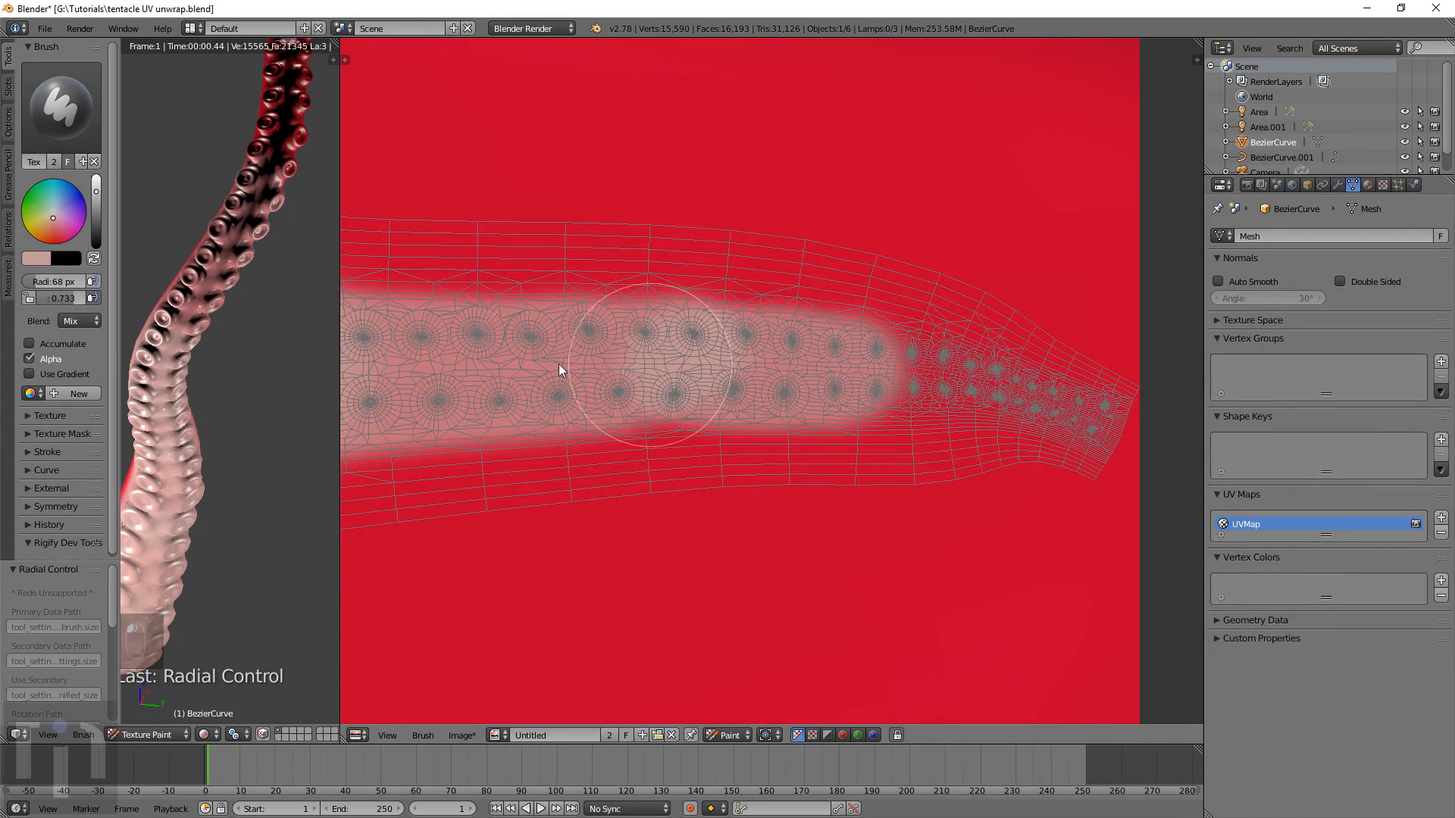
Reduce the brush radius to 41 px and paint the last small suckers pale pink out to the tentacle tip
{"action": "scroll", "coordinate": [500, 377], "scroll_direction": "down", "scroll_amount": 2}
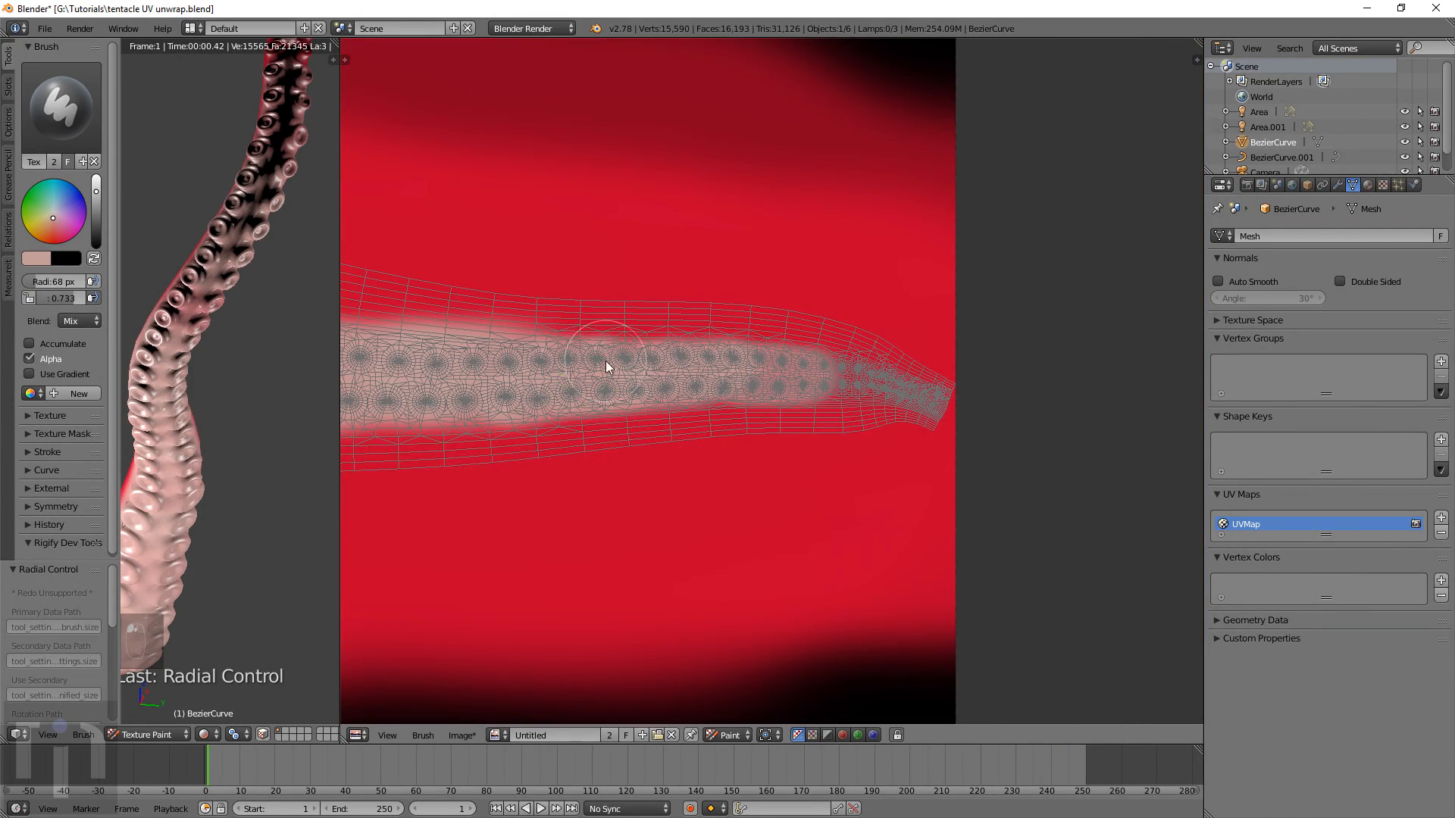
{"action": "scroll", "coordinate": [706, 375], "scroll_direction": "up", "scroll_amount": 2}
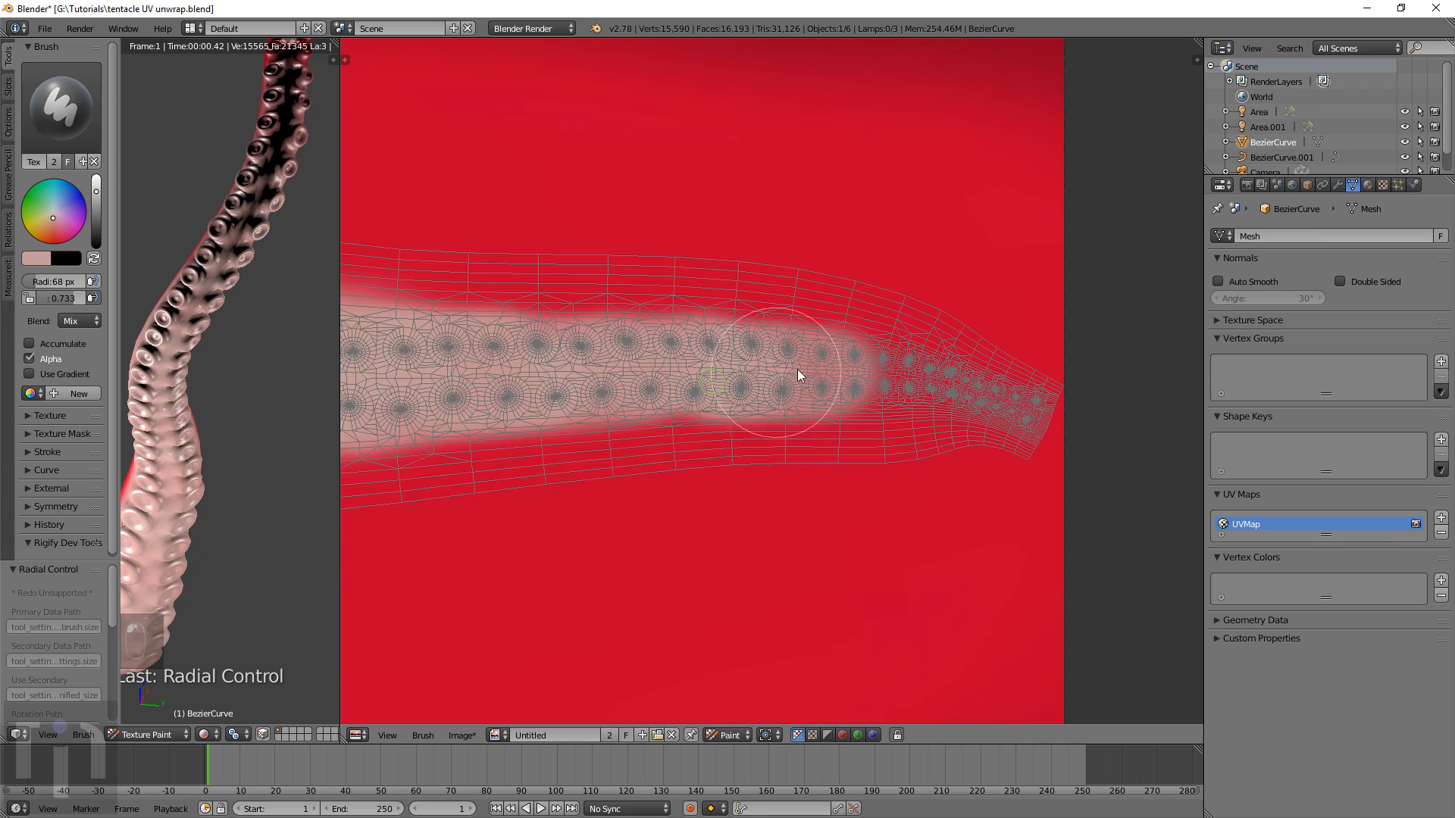
{"action": "scroll", "coordinate": [855, 385], "scroll_direction": "down", "scroll_amount": 2}
{"action": "scroll", "coordinate": [661, 412], "scroll_direction": "up", "scroll_amount": 6}
{"action": "scroll", "coordinate": [566, 444], "scroll_direction": "down", "scroll_amount": 1}
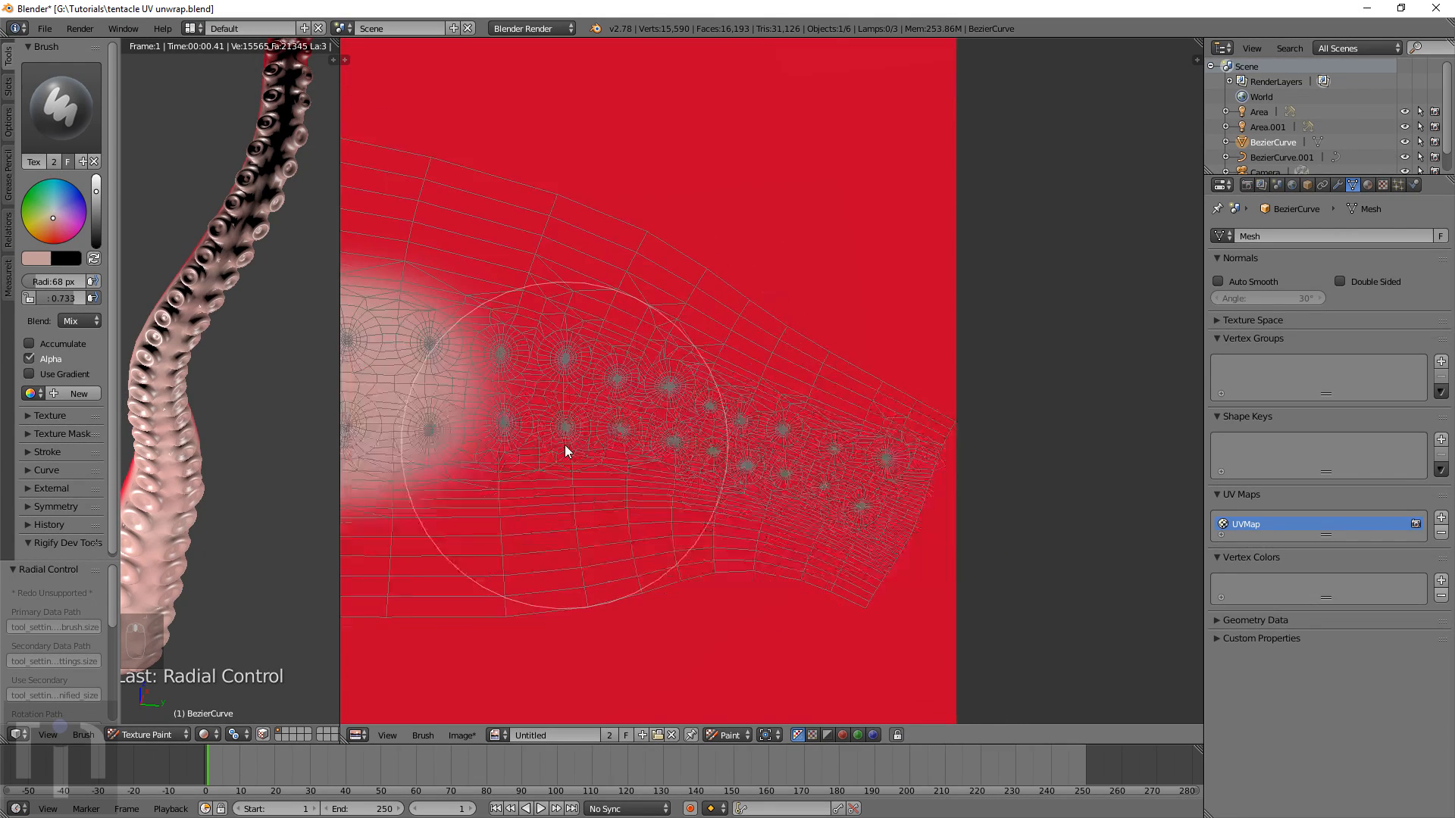
{"action": "key", "text": "f"}
{"action": "left_click", "coordinate": [522, 455]}
{"action": "mouse_move", "coordinate": [528, 392]}
{"action": "left_mouse_down"}
{"action": "mouse_move", "coordinate": [707, 409]}
{"action": "mouse_move", "coordinate": [879, 485]}
{"action": "mouse_move", "coordinate": [607, 392]}
{"action": "mouse_move", "coordinate": [487, 397]}
{"action": "mouse_move", "coordinate": [741, 415]}
{"action": "mouse_move", "coordinate": [883, 473]}
{"action": "left_mouse_up"}
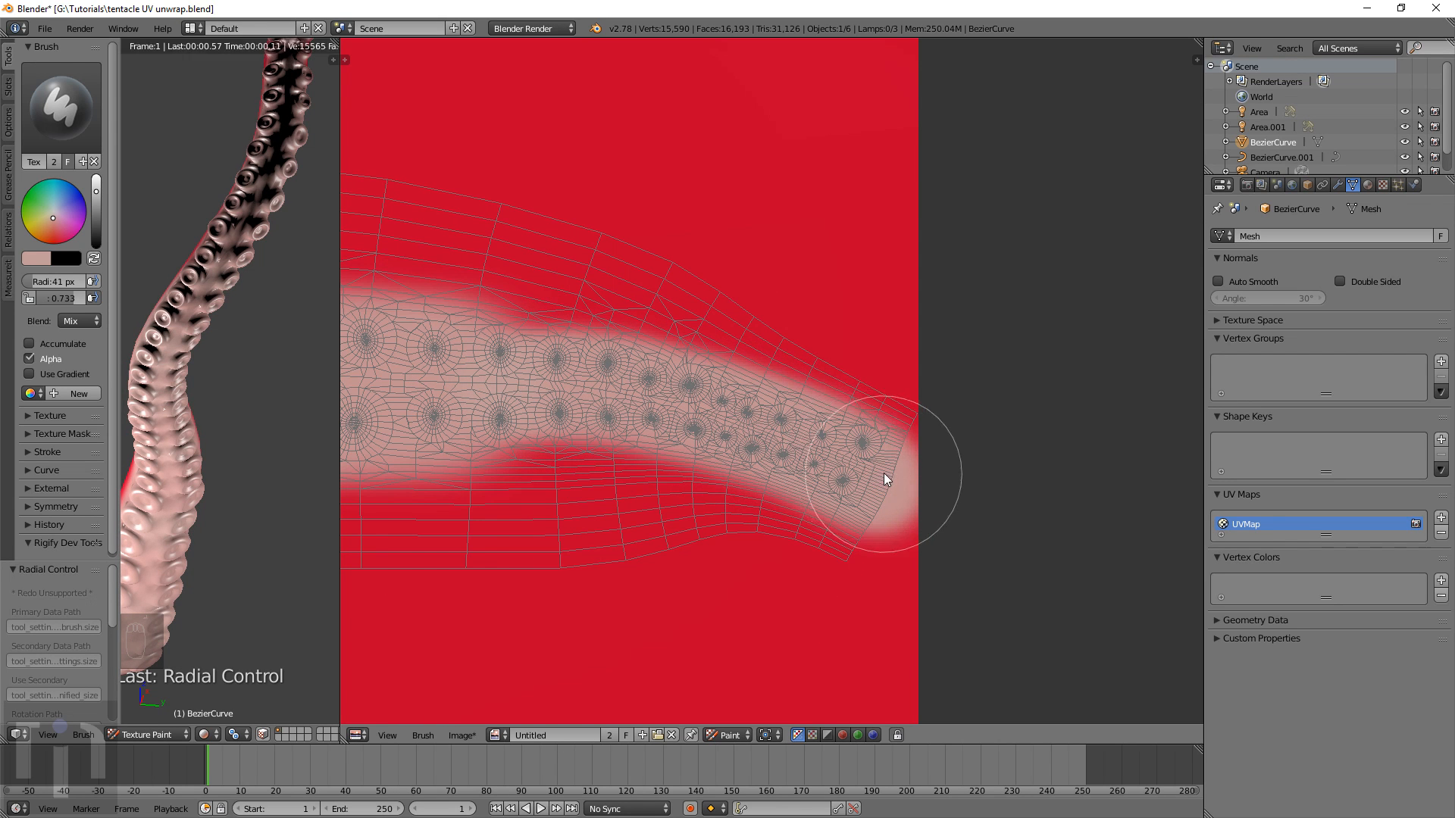
Paint the large and small circular end-cap islands above the UV layout's base end pale pink
{"action": "scroll", "coordinate": [473, 400], "scroll_direction": "down", "scroll_amount": 2}
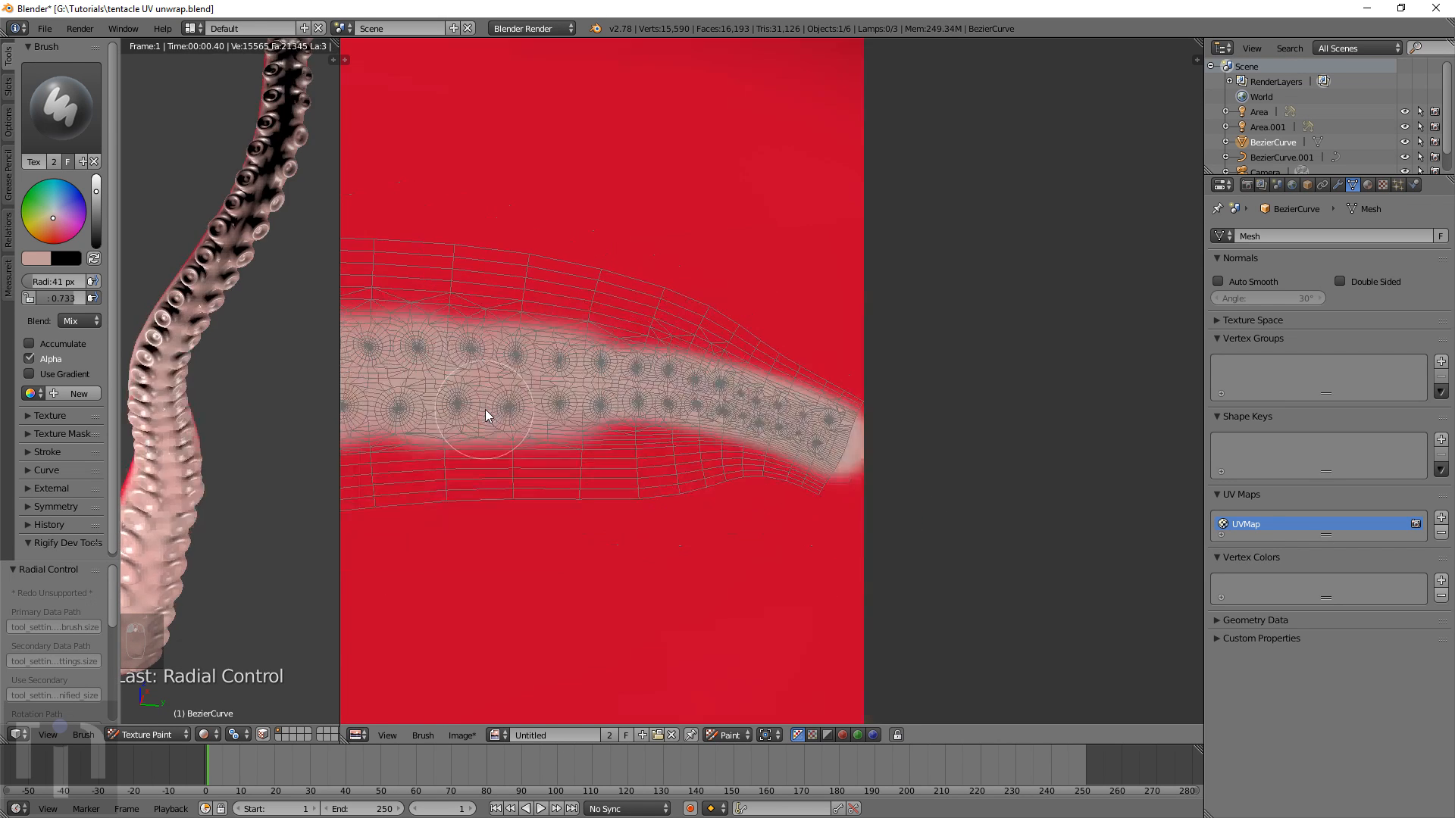
{"action": "middle_click_drag", "start_coordinate": [457, 406], "coordinate": [371, 479]}
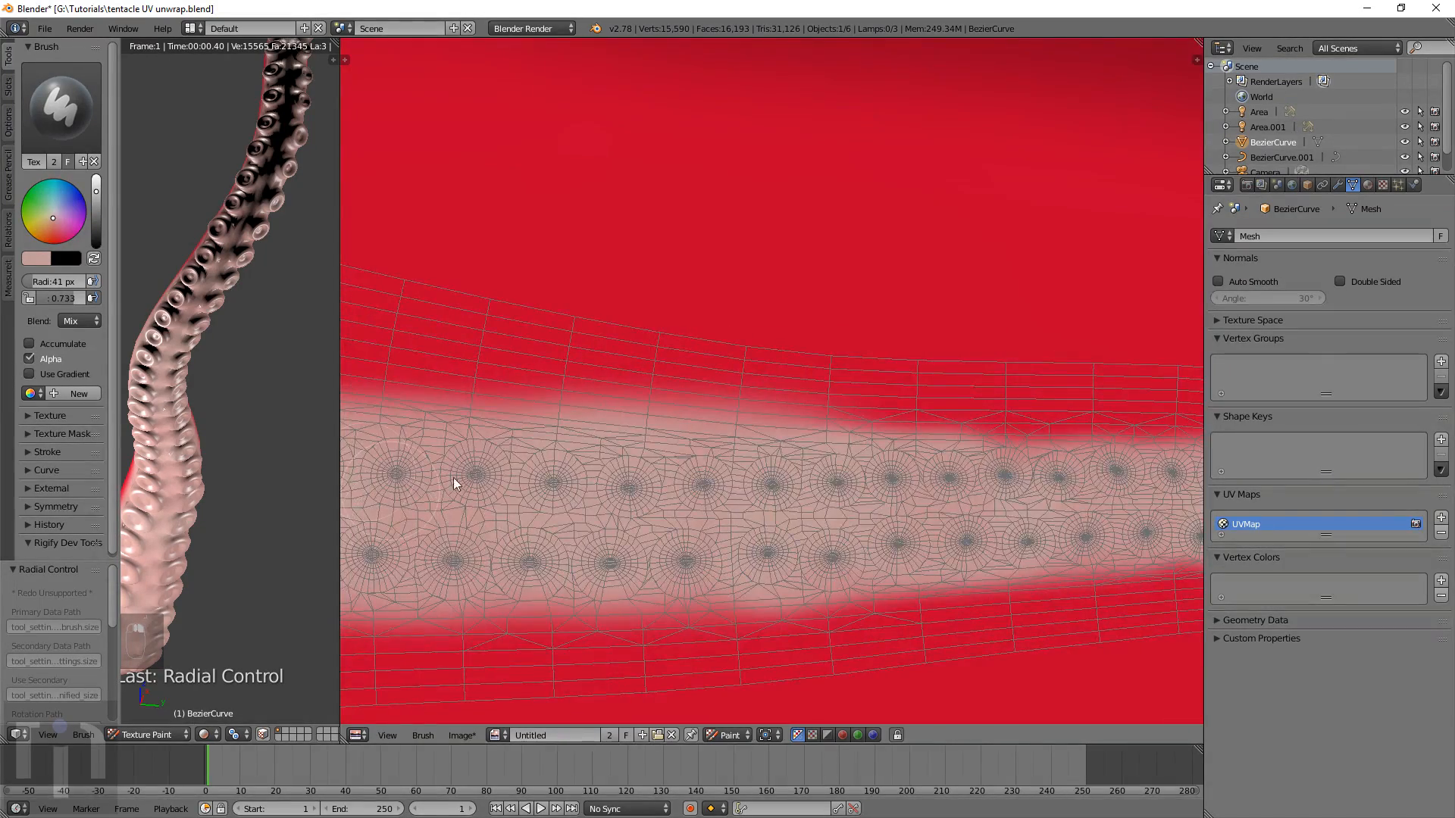
{"action": "scroll", "coordinate": [397, 500], "scroll_direction": "down", "scroll_amount": 4}
{"action": "middle_click_drag", "start_coordinate": [543, 485], "coordinate": [995, 533]}
{"action": "scroll", "coordinate": [808, 418], "scroll_direction": "up", "scroll_amount": 4}
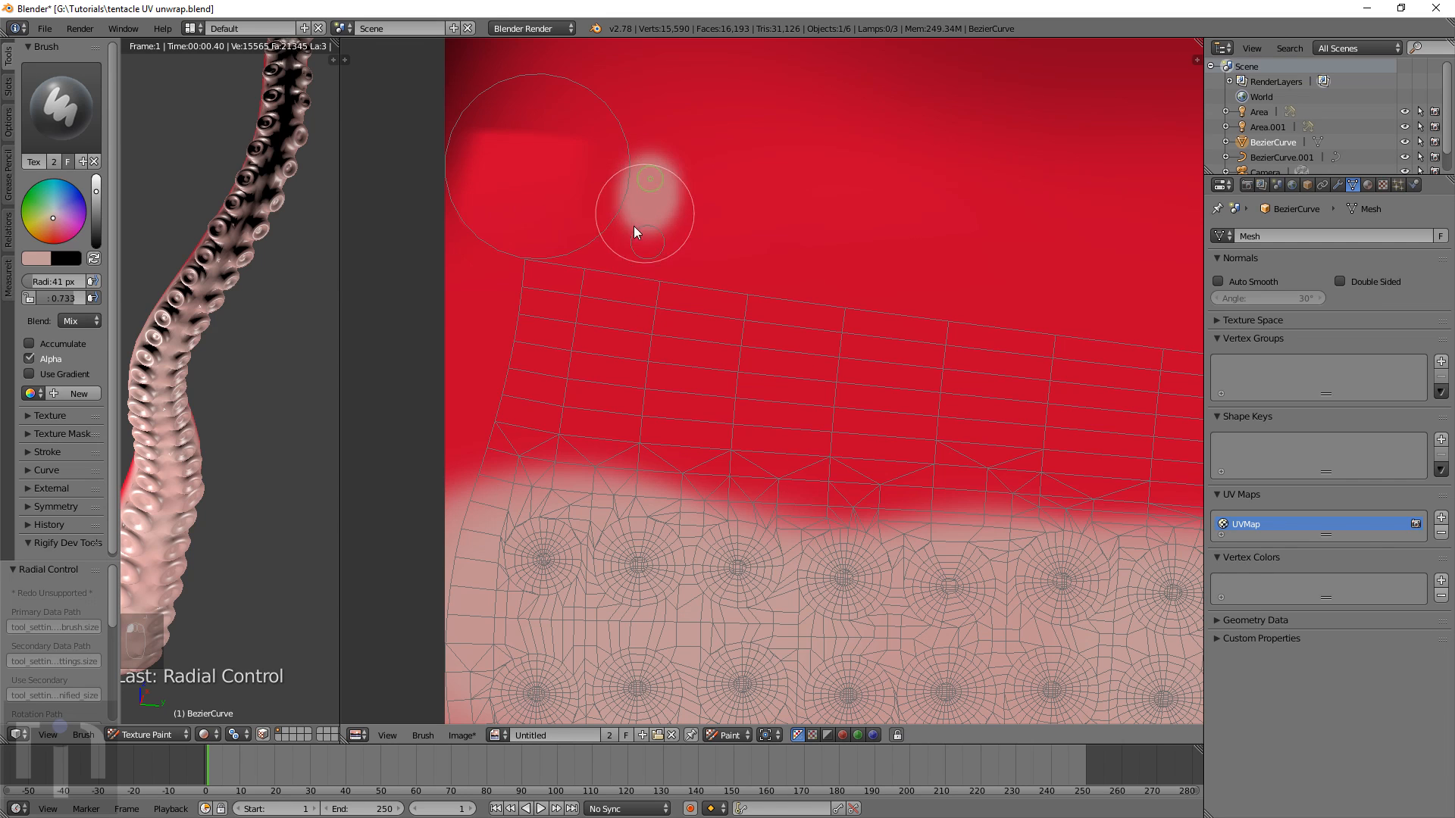
{"action": "left_click_drag", "start_coordinate": [634, 227], "coordinate": [648, 234]}
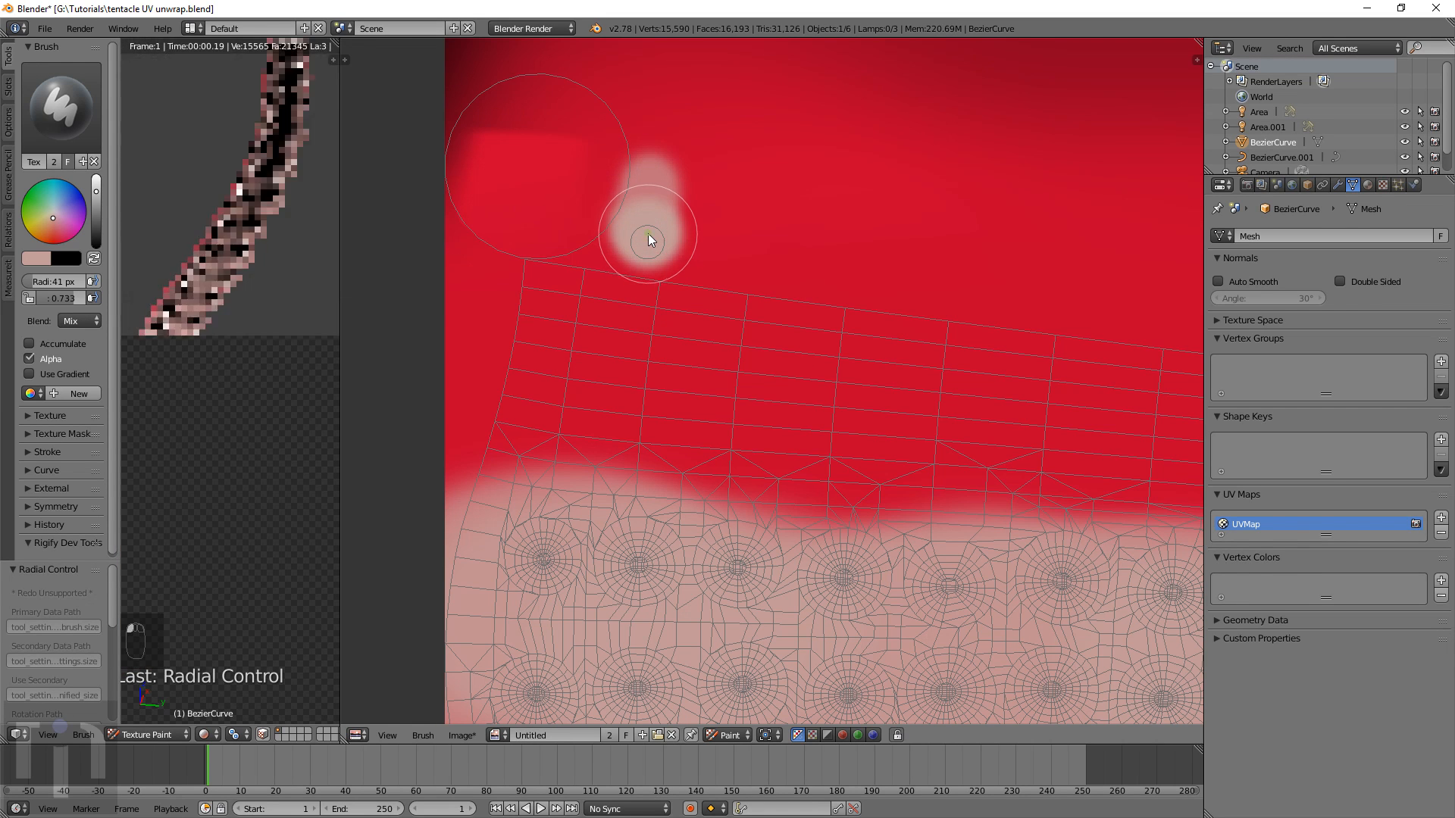
{"action": "left_click_drag", "start_coordinate": [549, 174], "coordinate": [528, 231]}
{"action": "mouse_move", "coordinate": [564, 157]}
{"action": "left_mouse_down"}
{"action": "mouse_move", "coordinate": [425, 162]}
{"action": "mouse_move", "coordinate": [502, 160]}
{"action": "mouse_move", "coordinate": [494, 182]}
{"action": "mouse_move", "coordinate": [598, 203]}
{"action": "mouse_move", "coordinate": [616, 130]}
{"action": "mouse_move", "coordinate": [591, 100]}
{"action": "left_mouse_up"}
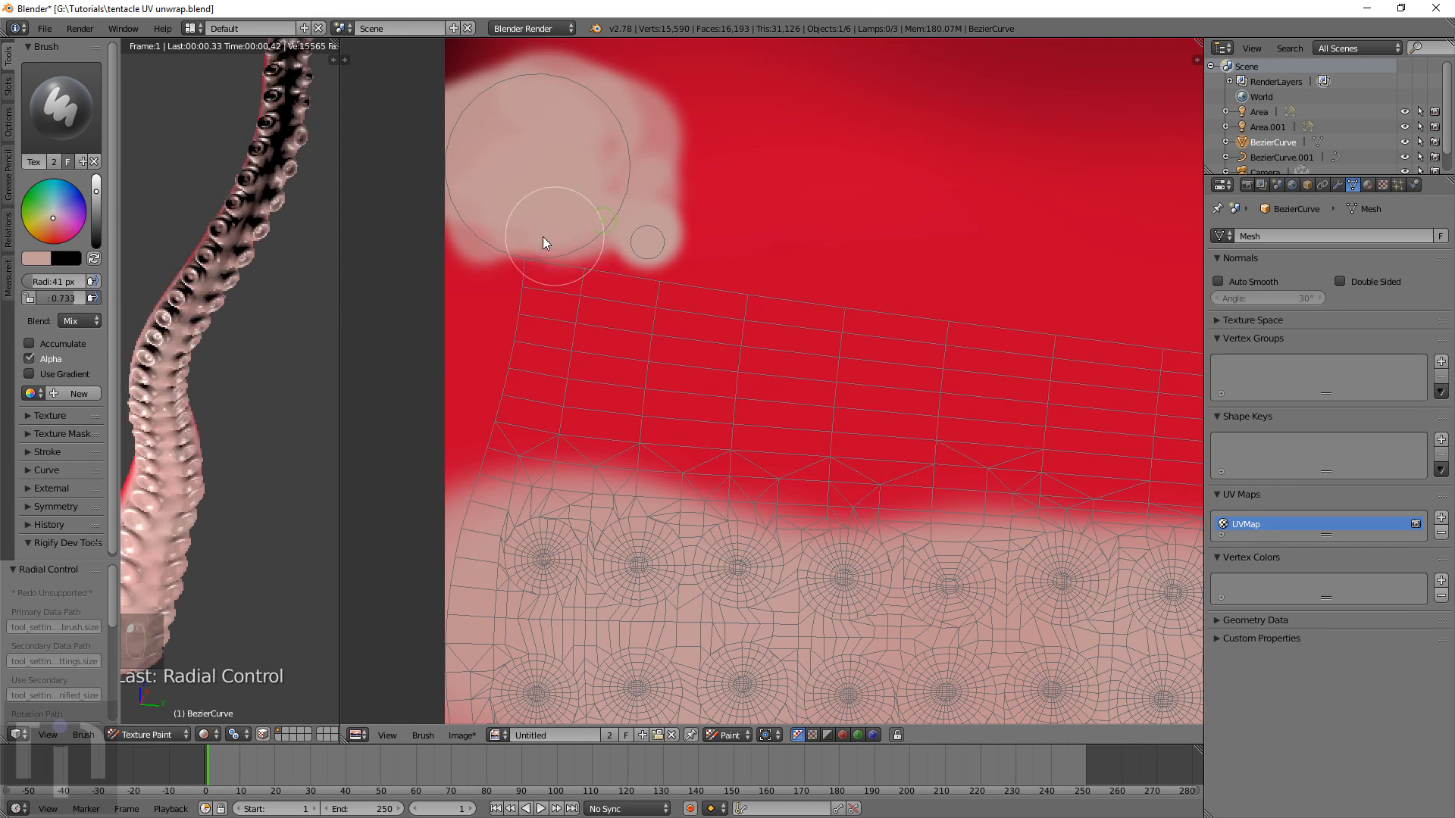
Turn the 3D view to the tentacle's base cap, undo the stray brush dab, and enlarge the 3D viewport
{"action": "scroll", "coordinate": [230, 425], "scroll_direction": "down", "scroll_amount": 5}
{"action": "middle_click_drag", "start_coordinate": [285, 483], "coordinate": [273, 544]}
{"action": "scroll", "coordinate": [273, 544], "scroll_direction": "up", "scroll_amount": 5}
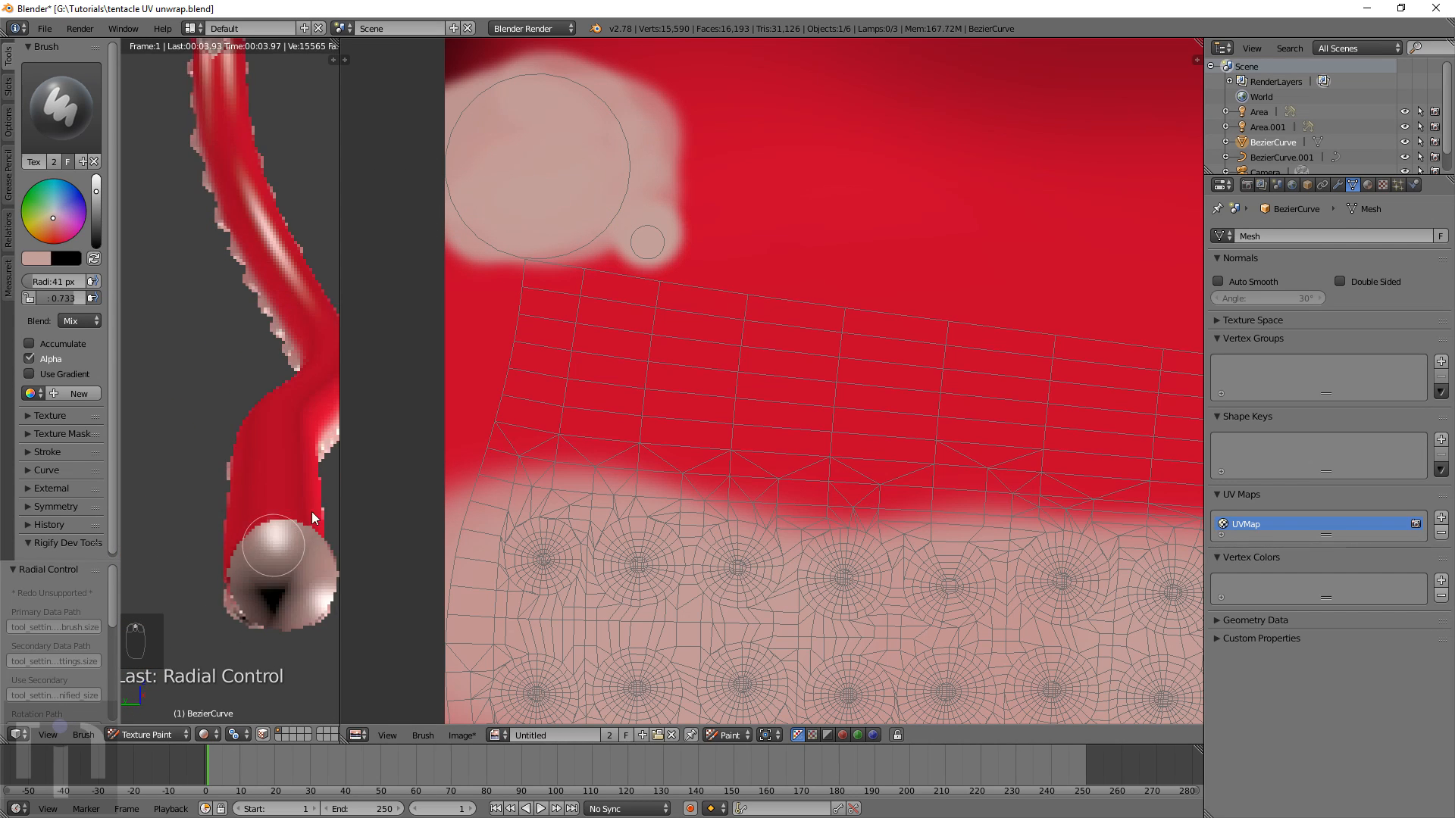
{"action": "left_click", "coordinate": [339, 389]}
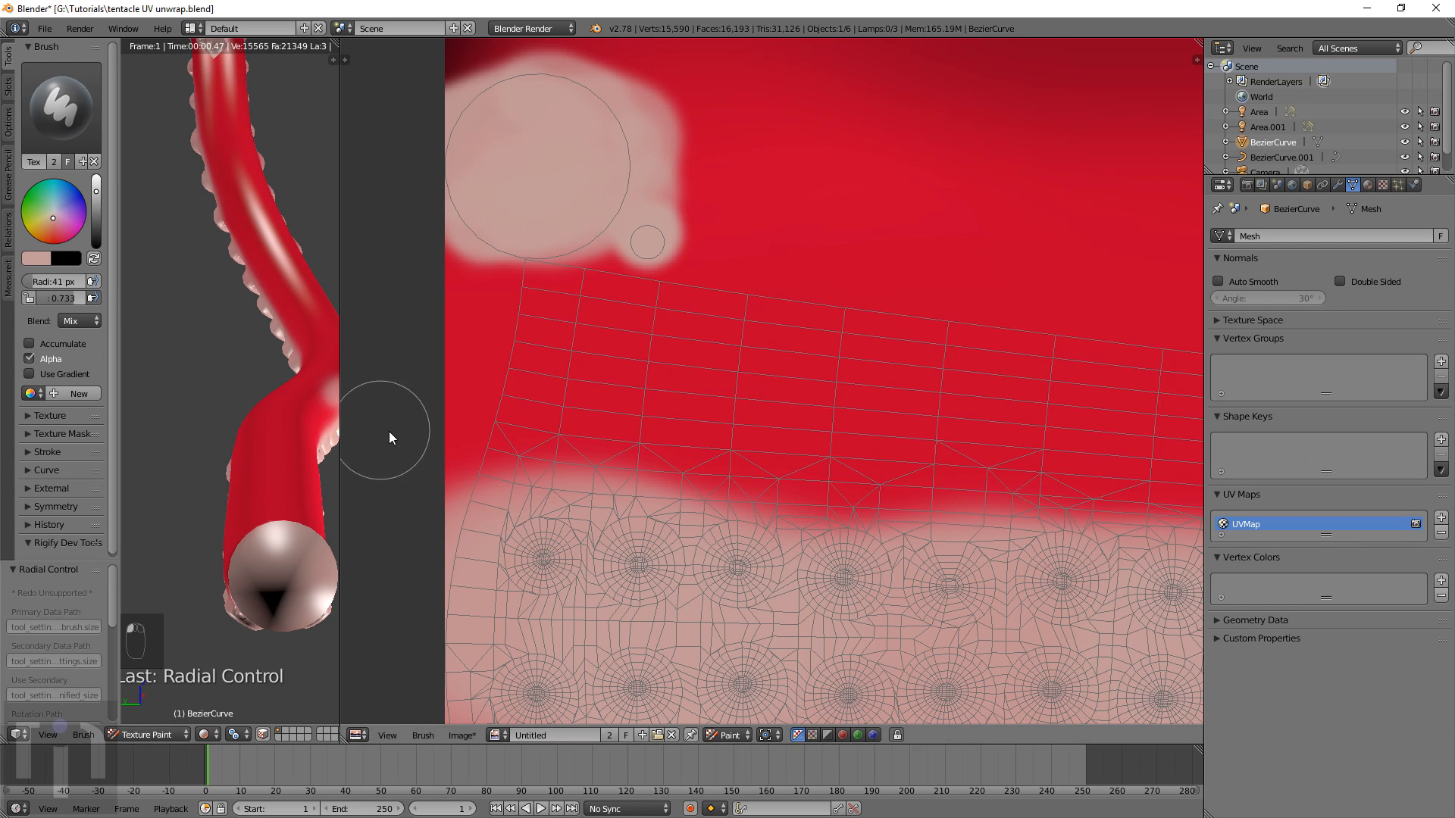
{"action": "key", "text": "ctrl+z"}
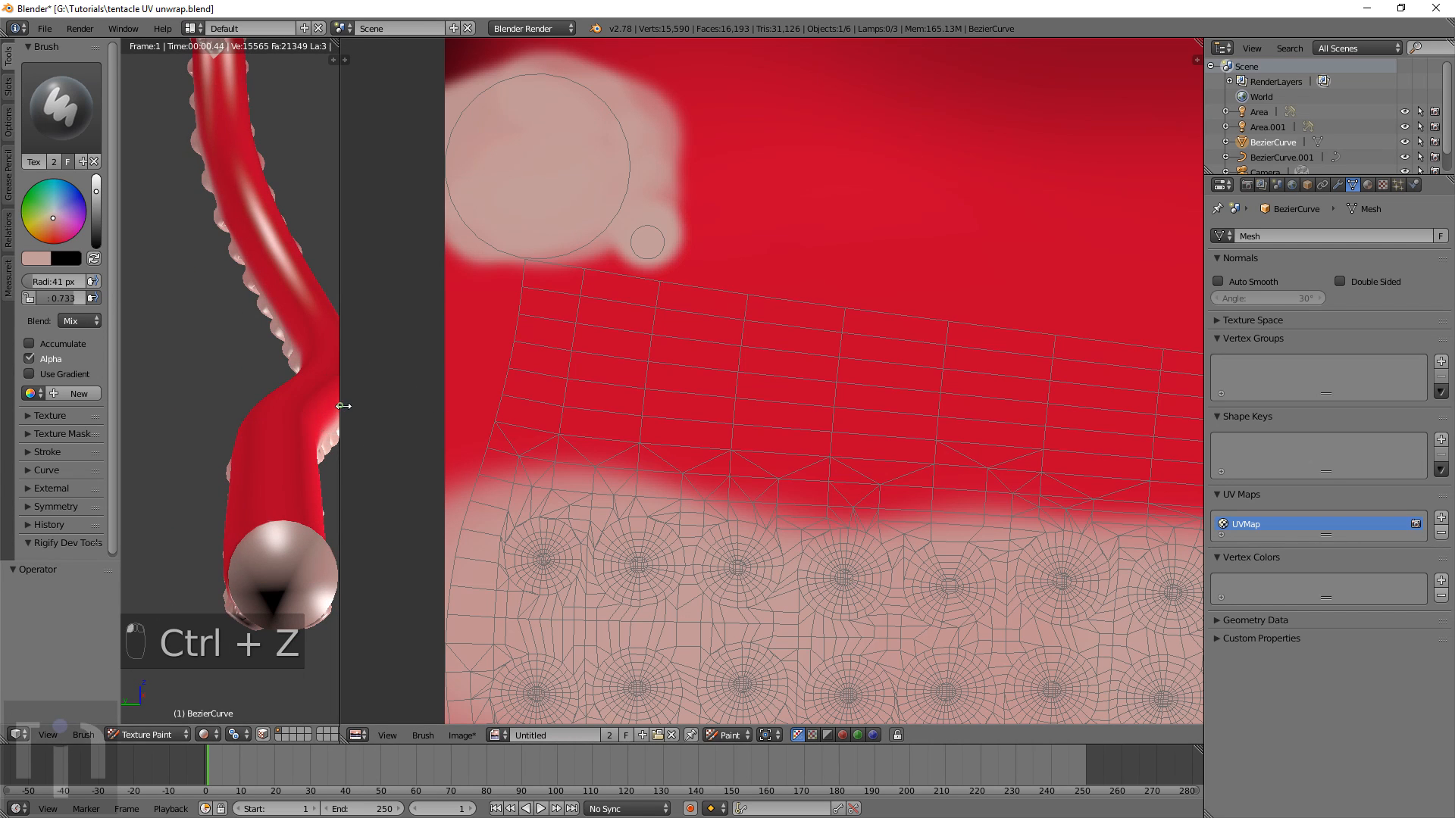
{"action": "left_click_drag", "start_coordinate": [343, 406], "coordinate": [857, 425]}
Inspect the painted tentacle from the sucker side, the smooth back and the base cap
{"action": "middle_click_drag", "start_coordinate": [643, 513], "coordinate": [536, 502]}
{"action": "scroll", "coordinate": [575, 438], "scroll_direction": "up", "scroll_amount": 4}
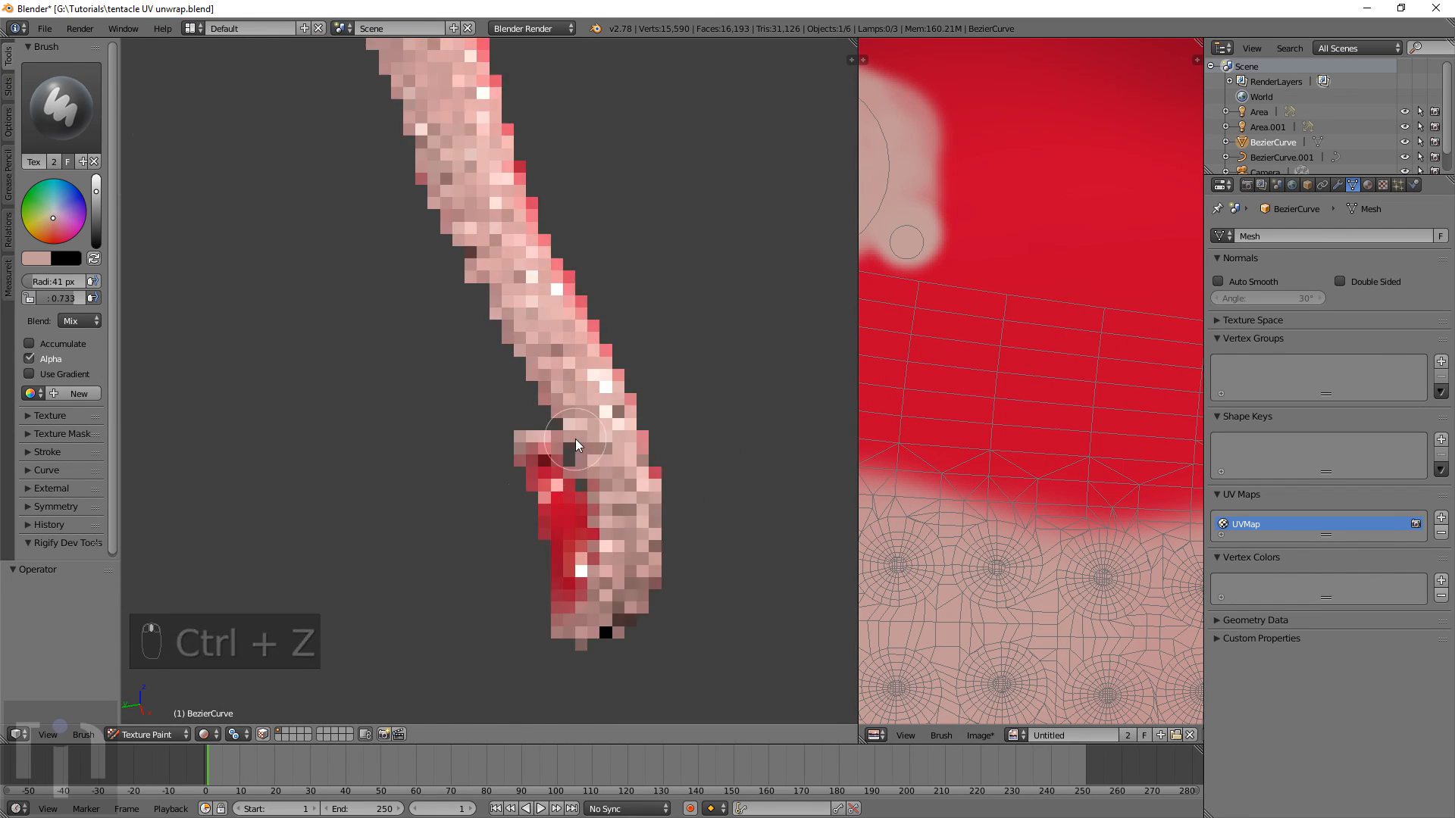
{"action": "middle_click_drag", "start_coordinate": [575, 439], "coordinate": [671, 387]}
{"action": "middle_click_drag", "start_coordinate": [400, 503], "coordinate": [130, 334]}
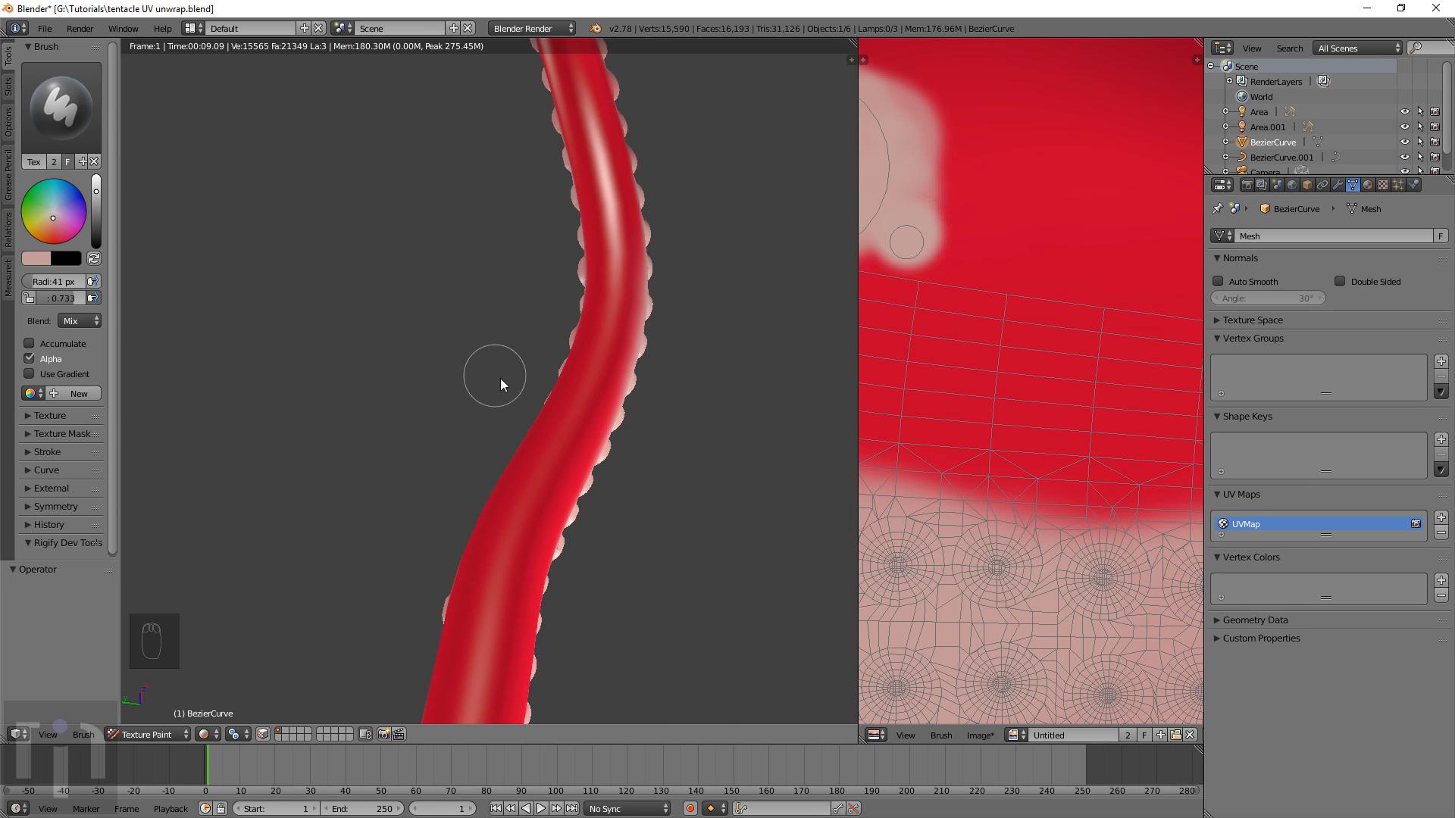
{"action": "middle_click_drag", "start_coordinate": [644, 670], "coordinate": [530, 437]}
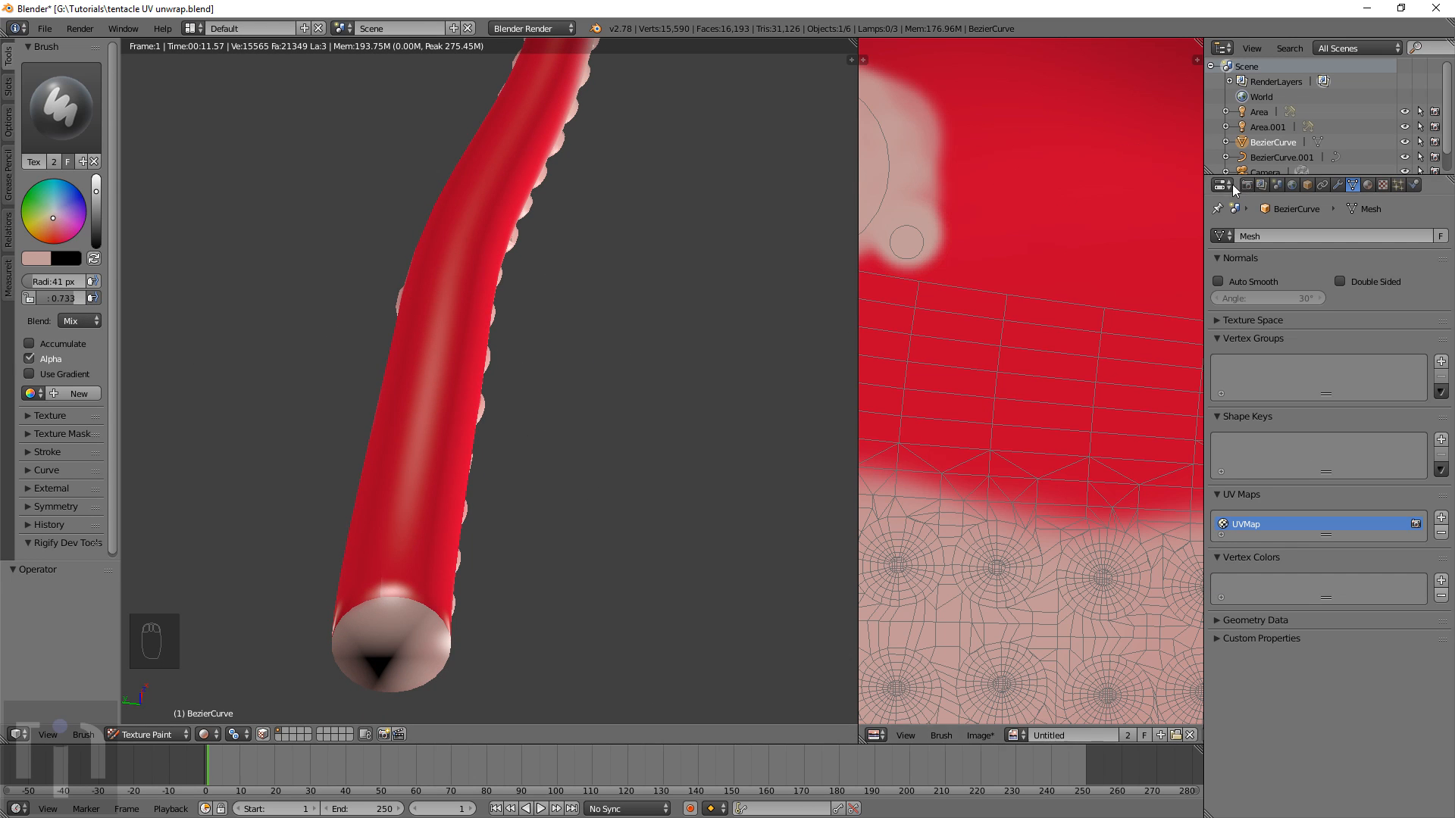
Browse the world and material texture slots, then create a new texture for the paint brush
{"action": "left_click", "coordinate": [1384, 184]}
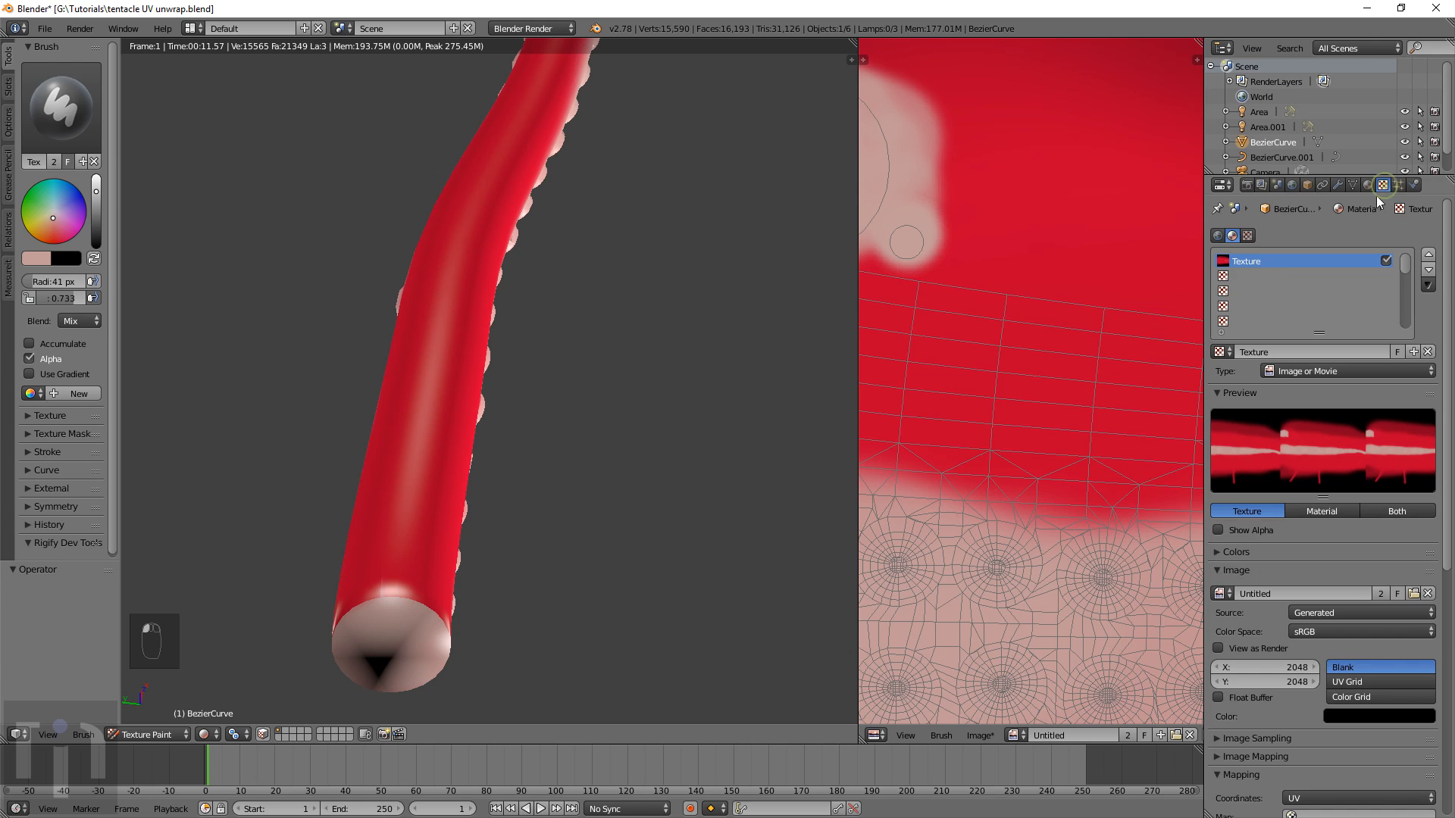
{"action": "left_click", "coordinate": [1219, 235]}
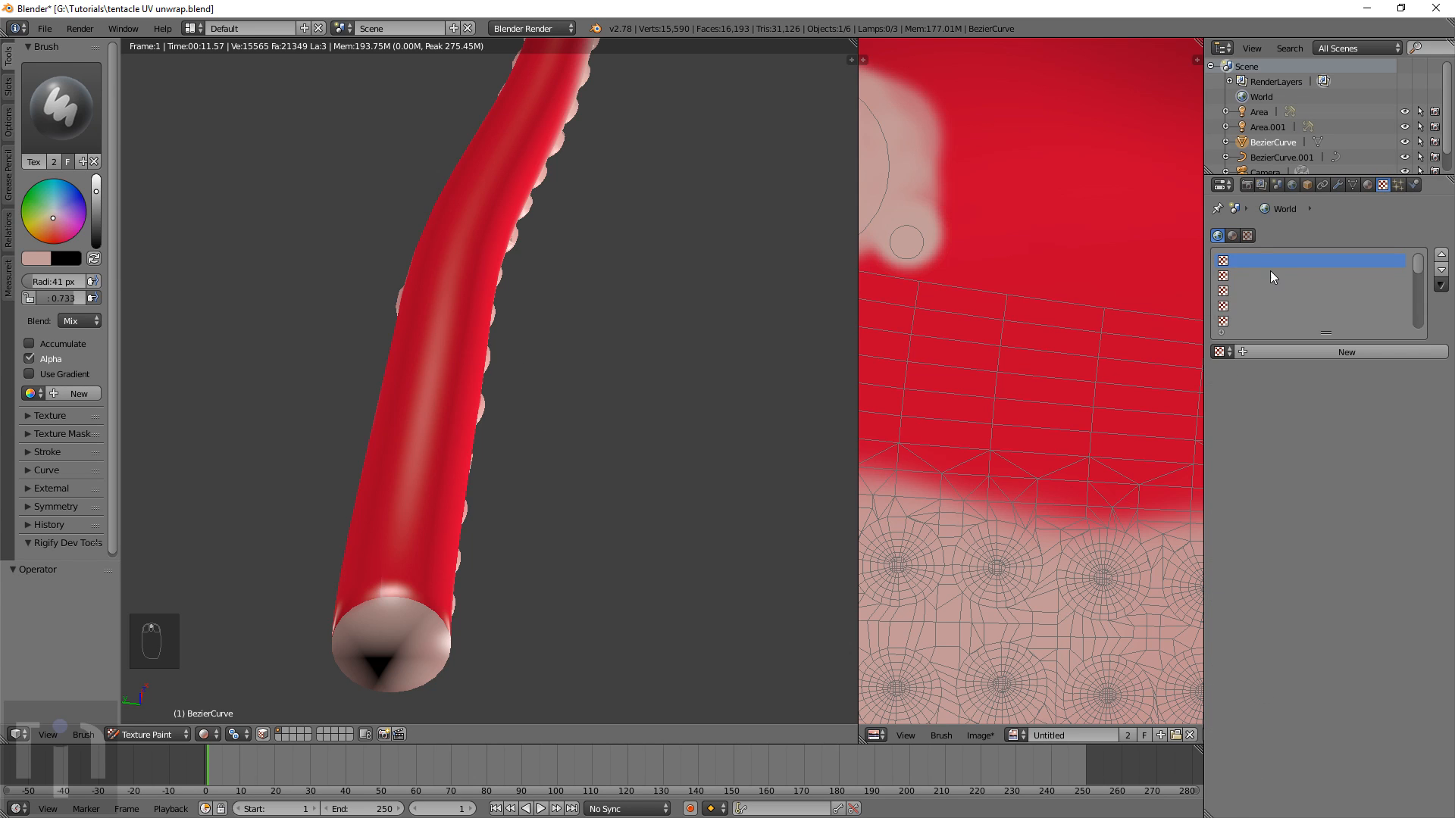
{"action": "left_click", "coordinate": [1233, 236]}
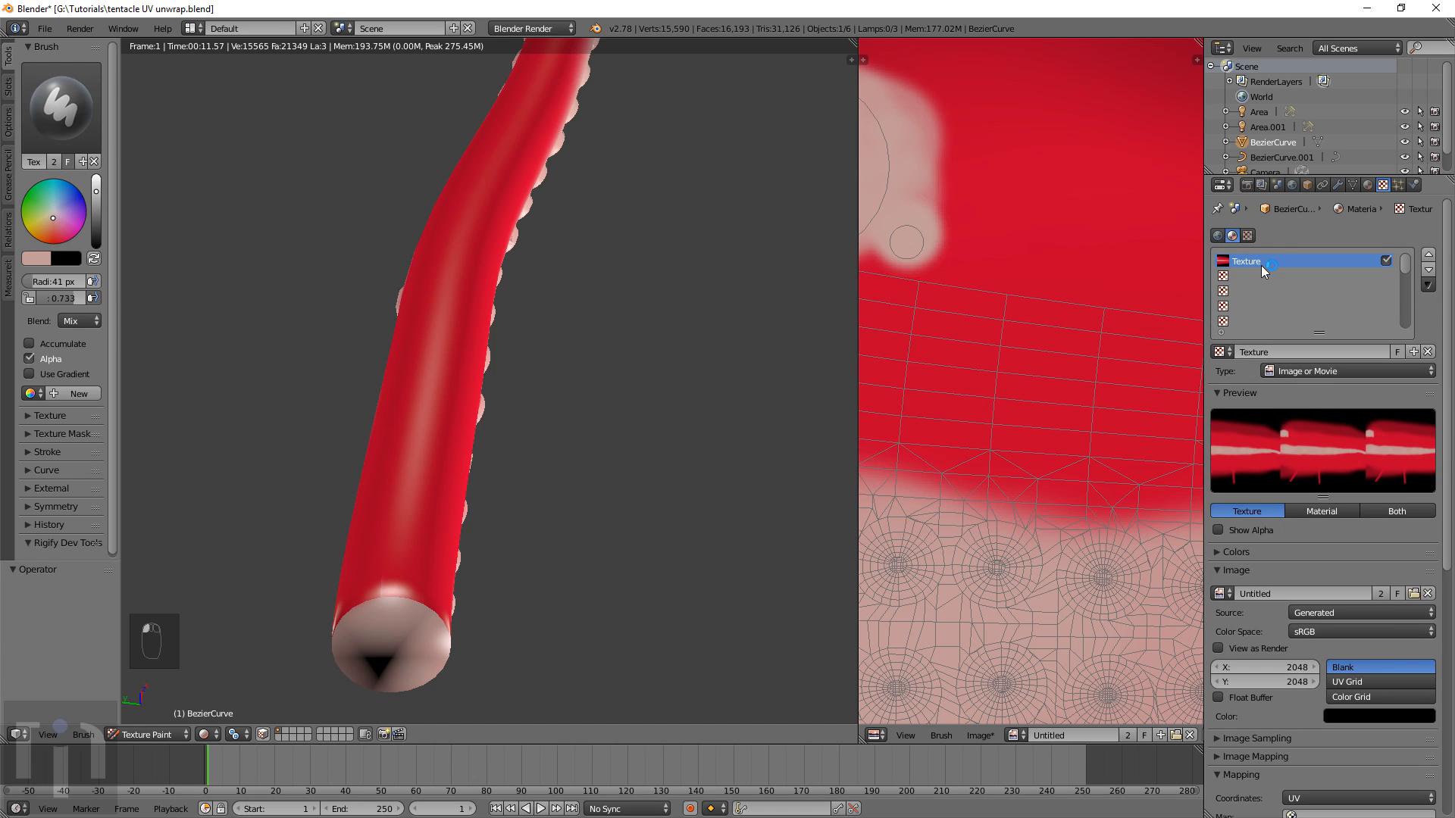
{"action": "left_click", "coordinate": [1248, 236]}
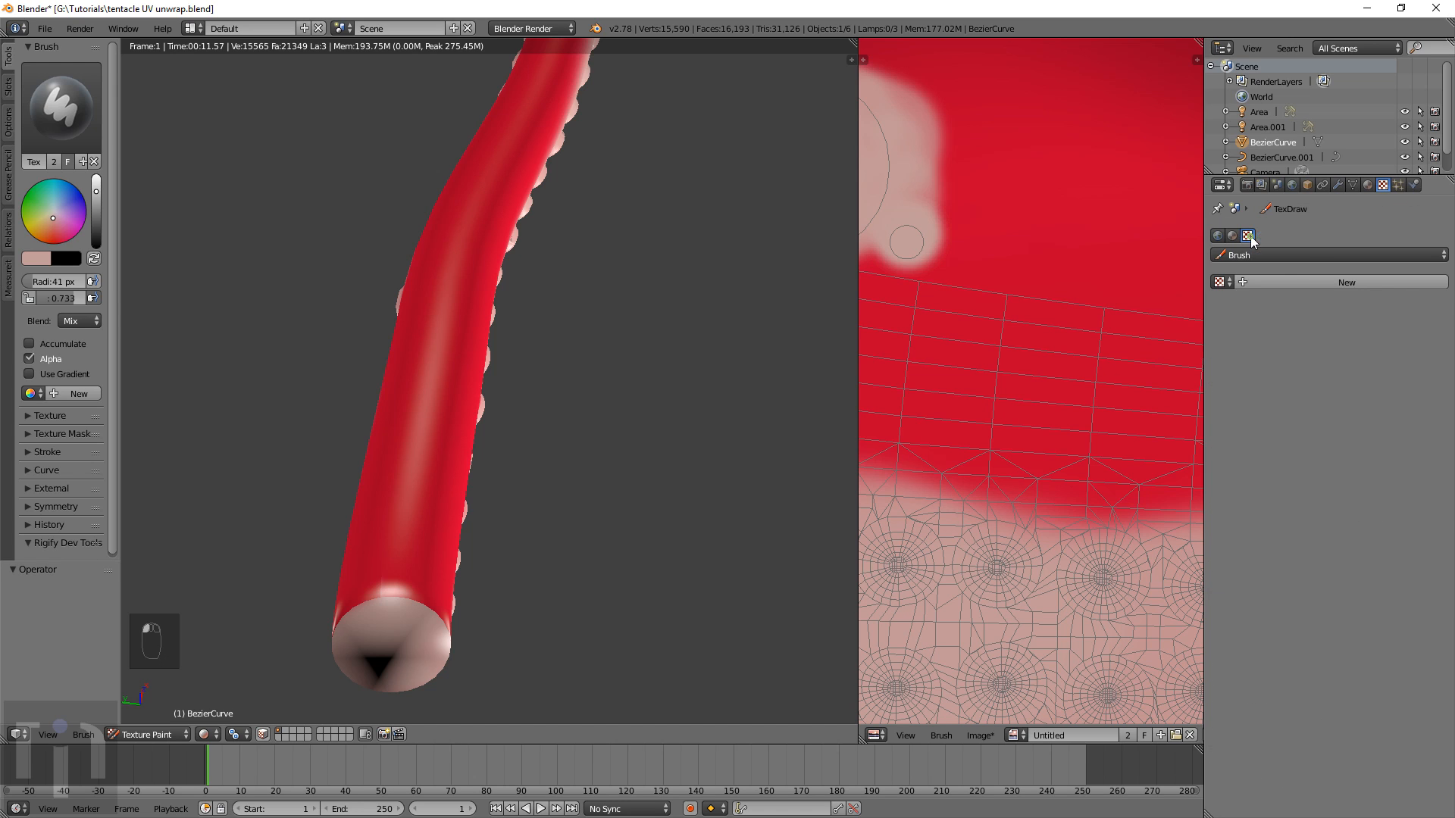
{"action": "left_click", "coordinate": [1319, 283]}
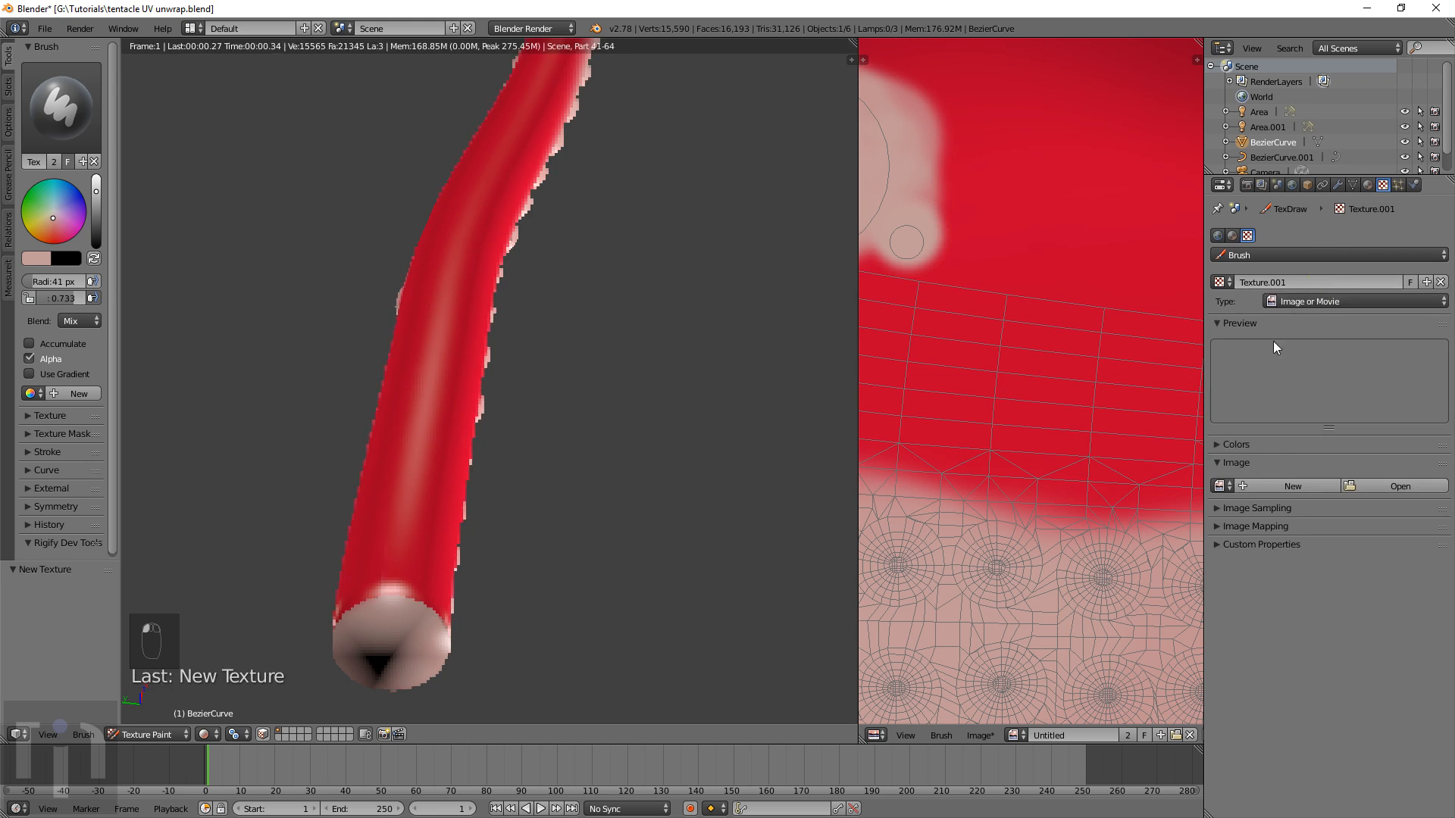
Load the reddish leather image TexturesCom_Leather0112_2_seamless_S.jpg from the Textures folder into the brush texture, browsing the files as thumbnails
{"action": "left_click", "coordinate": [1398, 483]}
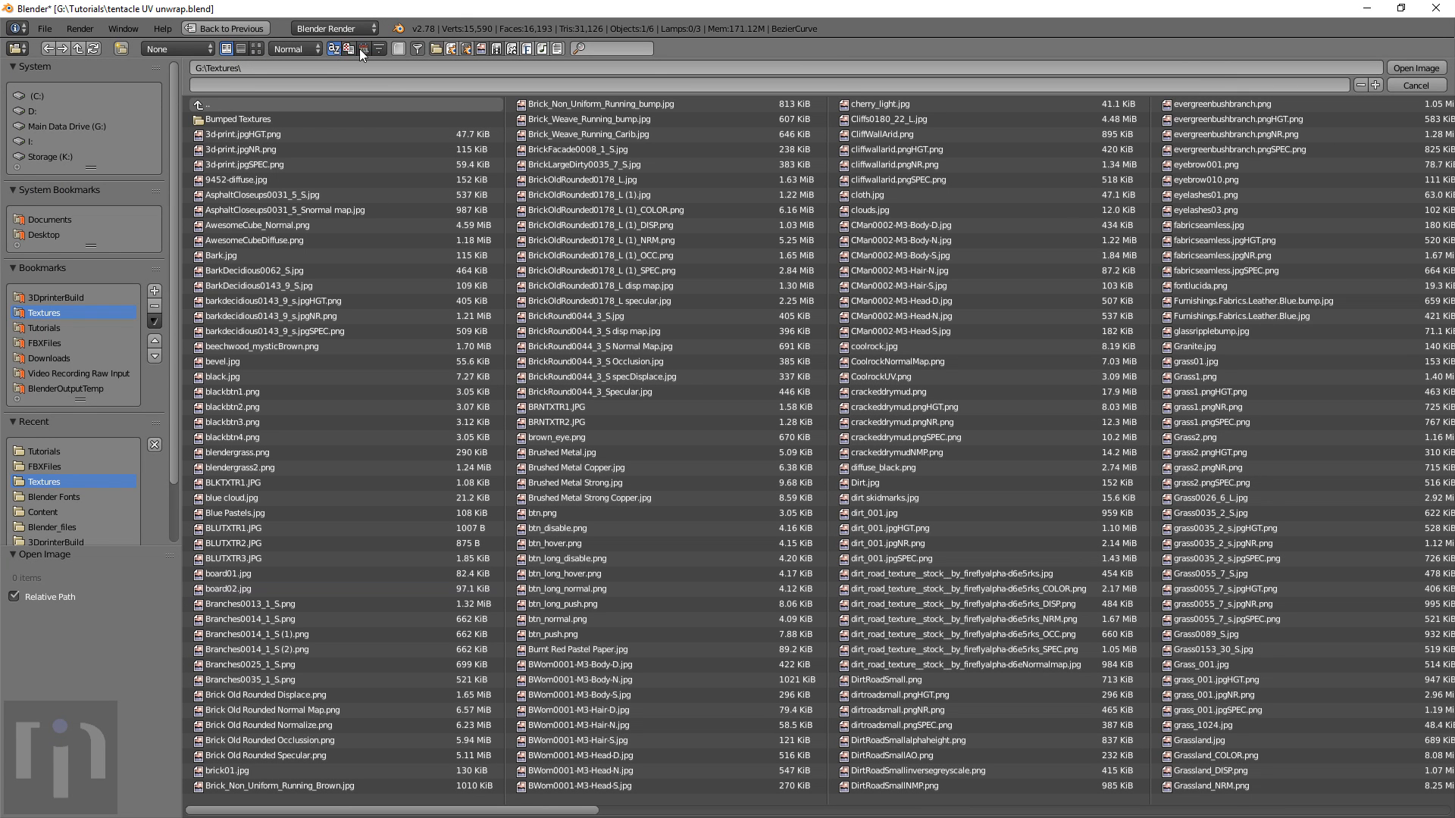
{"action": "left_click", "coordinate": [256, 49]}
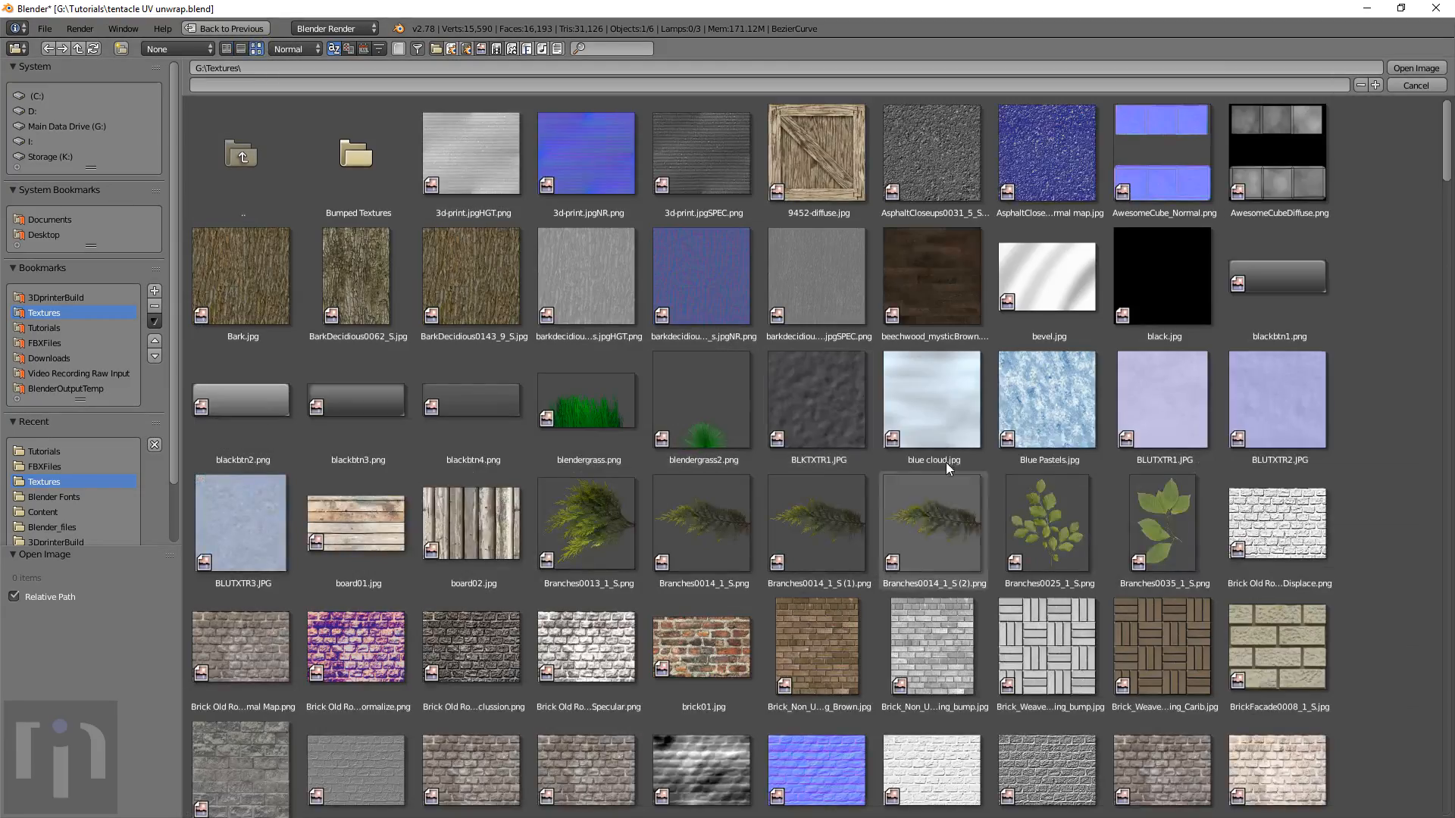
{"action": "left_click_drag", "start_coordinate": [1447, 151], "coordinate": [1452, 712]}
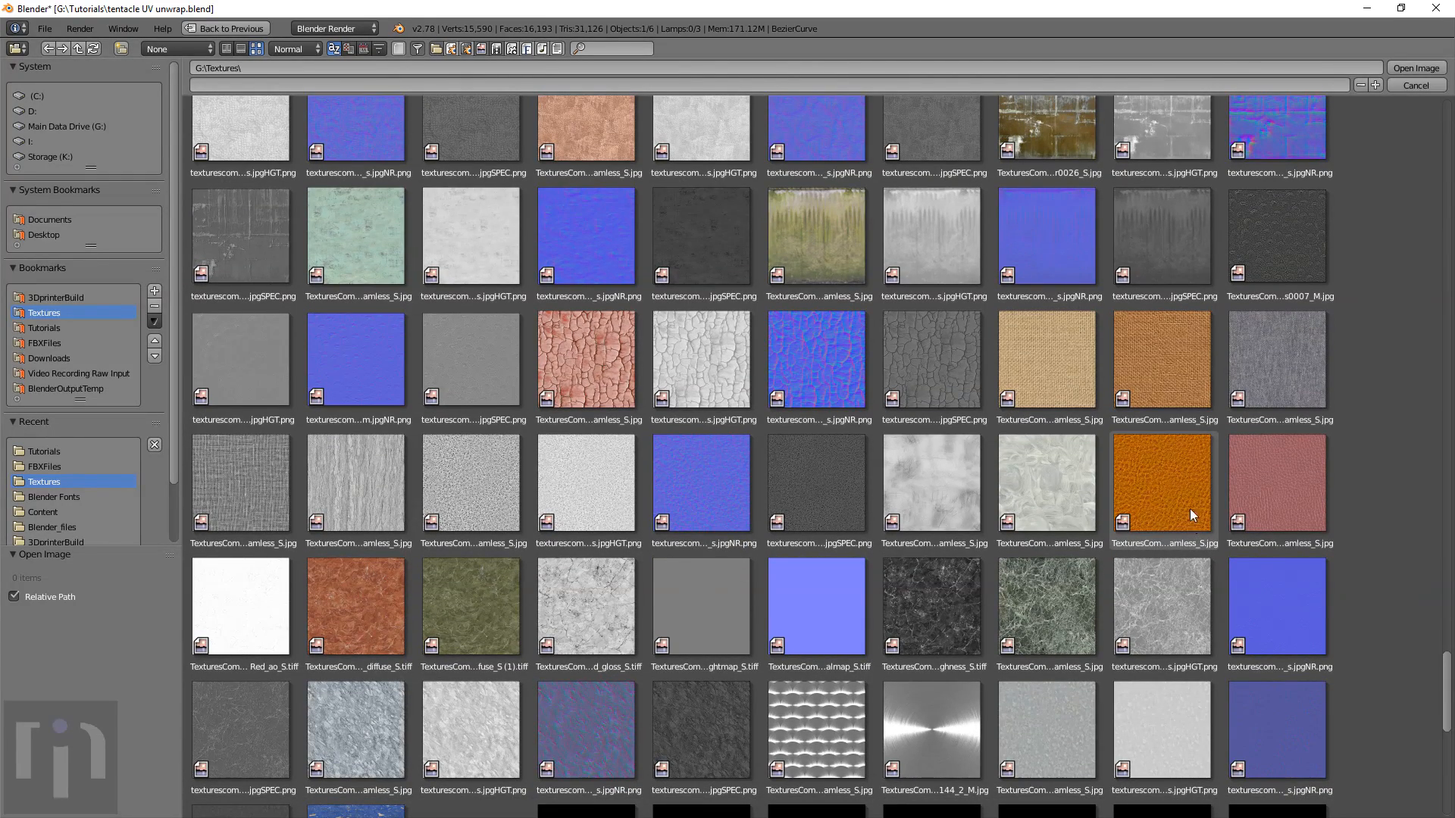
{"action": "double_click", "coordinate": [1268, 490]}
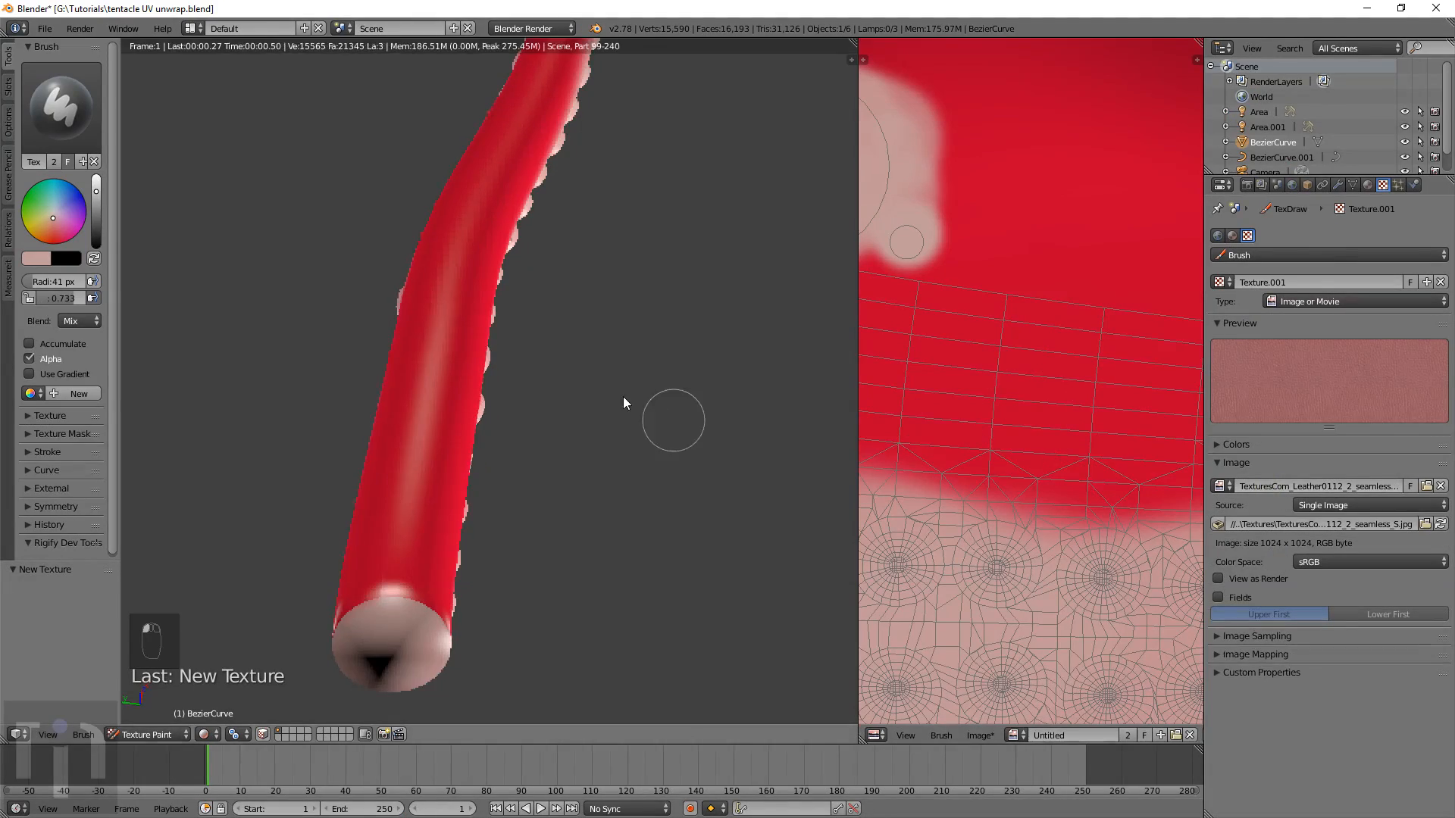
Turn the 3D view to the tentacle's smooth back near the base and set the viewport shading to Material
{"action": "scroll", "coordinate": [458, 485], "scroll_direction": "down", "scroll_amount": 3}
{"action": "mouse_move", "coordinate": [458, 485]}
{"action": "middle_mouse_down"}
{"action": "mouse_move", "coordinate": [515, 609]}
{"action": "mouse_move", "coordinate": [579, 452]}
{"action": "middle_mouse_up"}
{"action": "scroll", "coordinate": [578, 451], "scroll_direction": "up", "scroll_amount": 4}
{"action": "left_click", "coordinate": [160, 734]}
{"action": "left_click", "coordinate": [204, 734]}
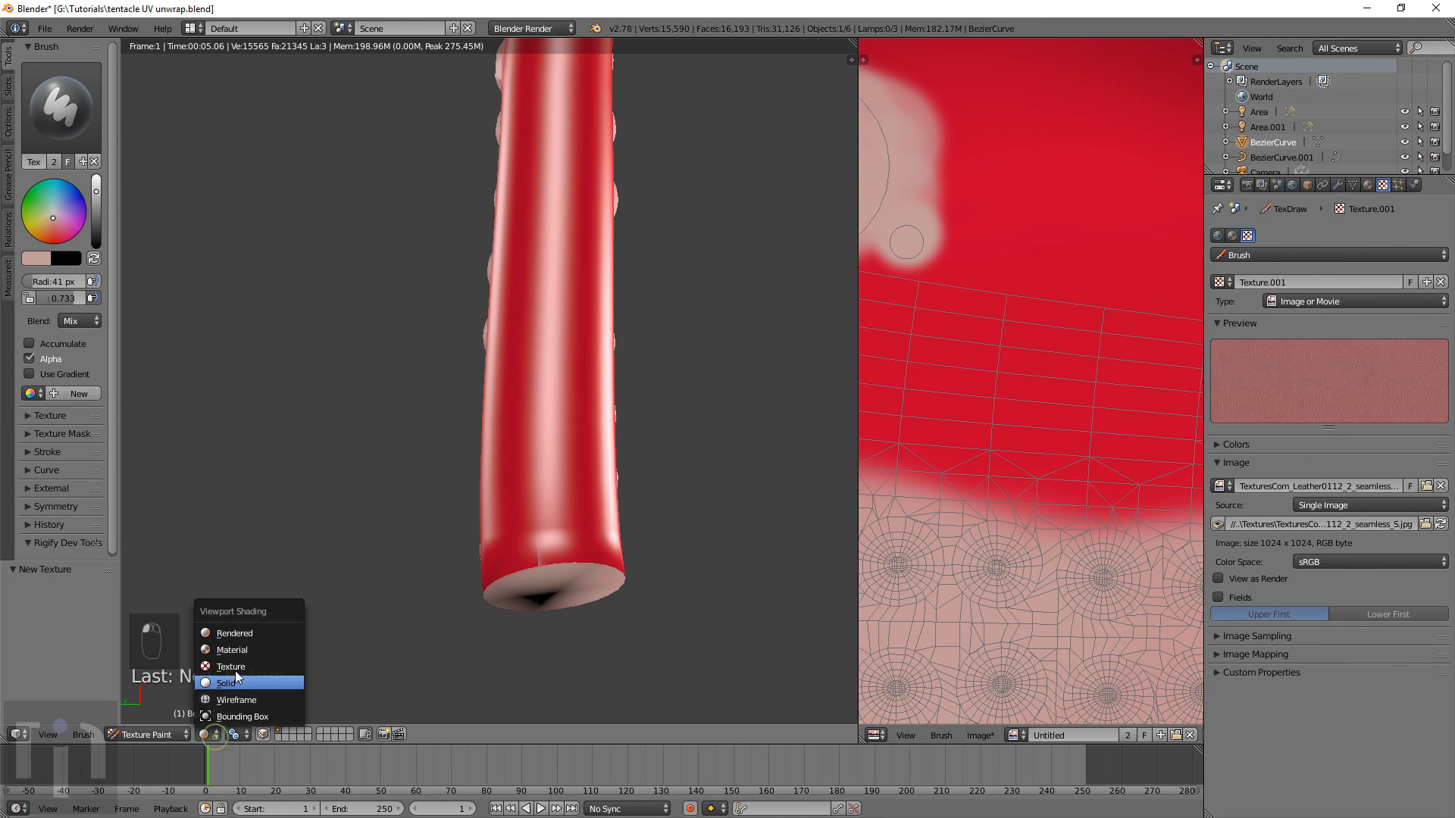
{"action": "left_click", "coordinate": [237, 649]}
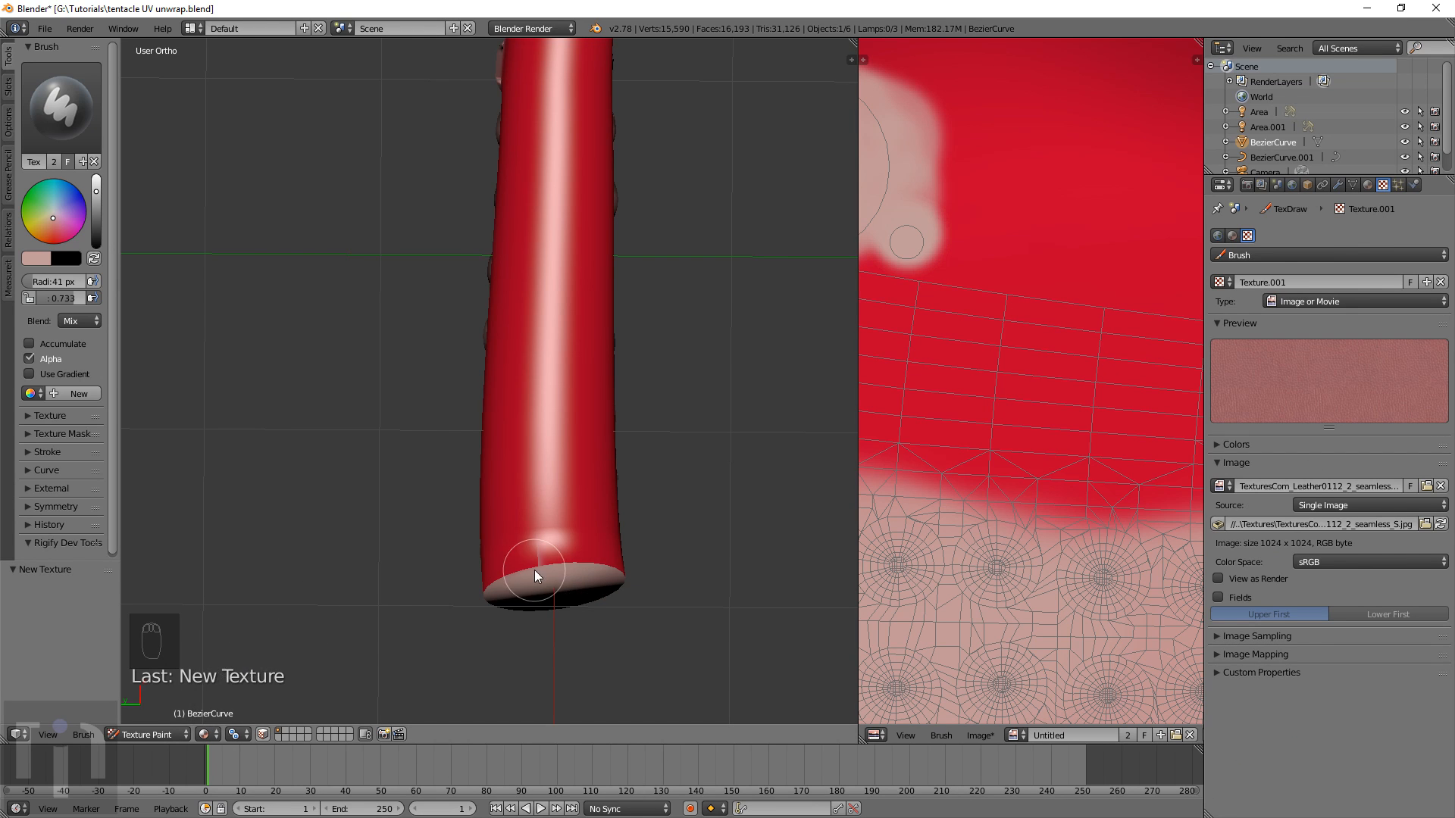
Examine the seam at the tentacle's base end and the matching strip beside the end caps in the UV layout
{"action": "scroll", "coordinate": [578, 501], "scroll_direction": "up", "scroll_amount": 6}
{"action": "scroll", "coordinate": [608, 553], "scroll_direction": "down", "scroll_amount": 4}
{"action": "middle_click_drag", "start_coordinate": [632, 578], "coordinate": [554, 423], "text": "shift"}
{"action": "scroll", "coordinate": [554, 431], "scroll_direction": "down", "scroll_amount": 1}
{"action": "scroll", "coordinate": [552, 438], "scroll_direction": "up", "scroll_amount": 4}
{"action": "scroll", "coordinate": [547, 459], "scroll_direction": "down", "scroll_amount": 2}
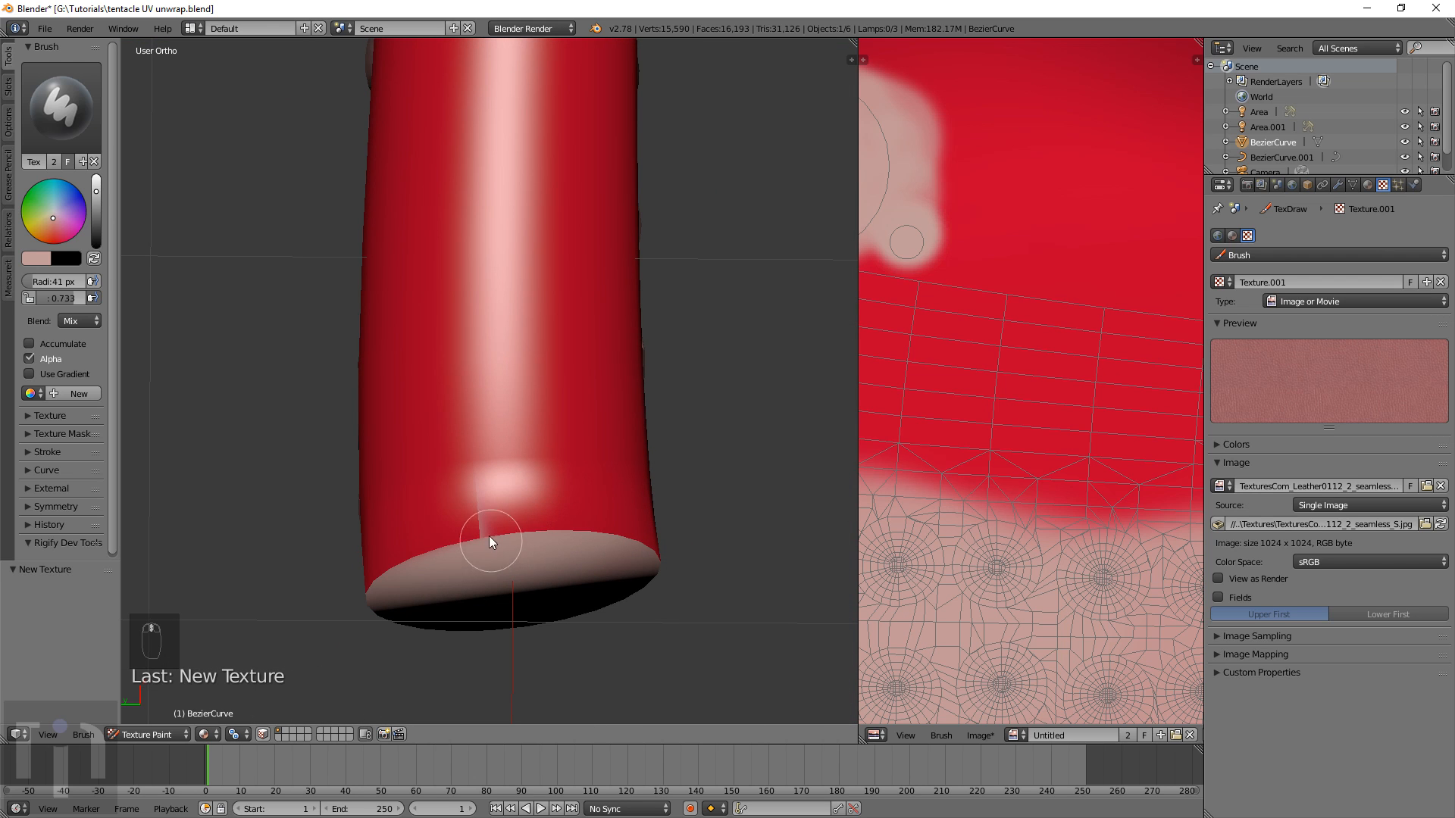
{"action": "middle_click_drag", "start_coordinate": [500, 502], "coordinate": [549, 408]}
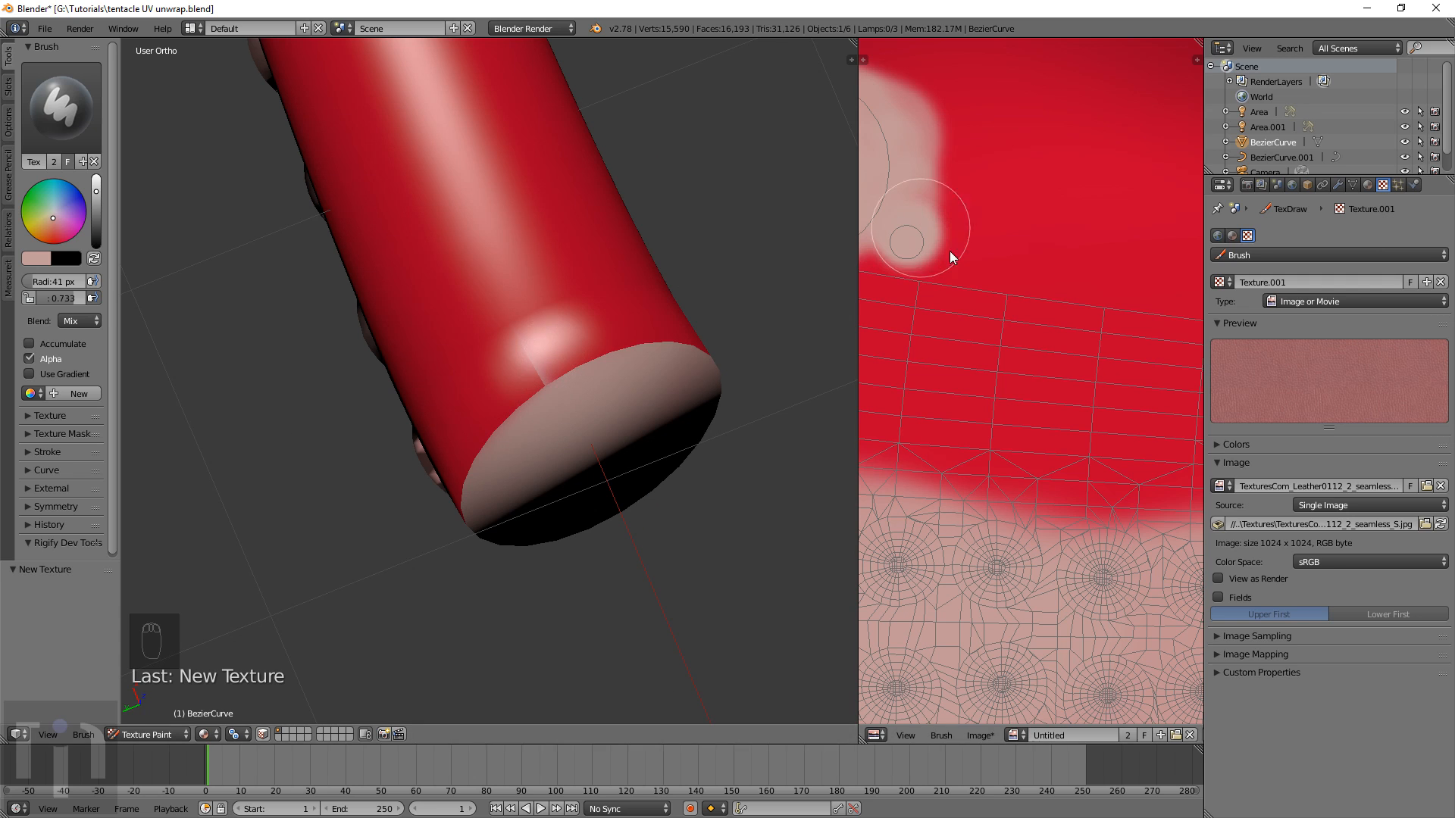
{"action": "middle_click_drag", "start_coordinate": [983, 286], "coordinate": [1153, 378]}
{"action": "scroll", "coordinate": [1036, 380], "scroll_direction": "up", "scroll_amount": 4}
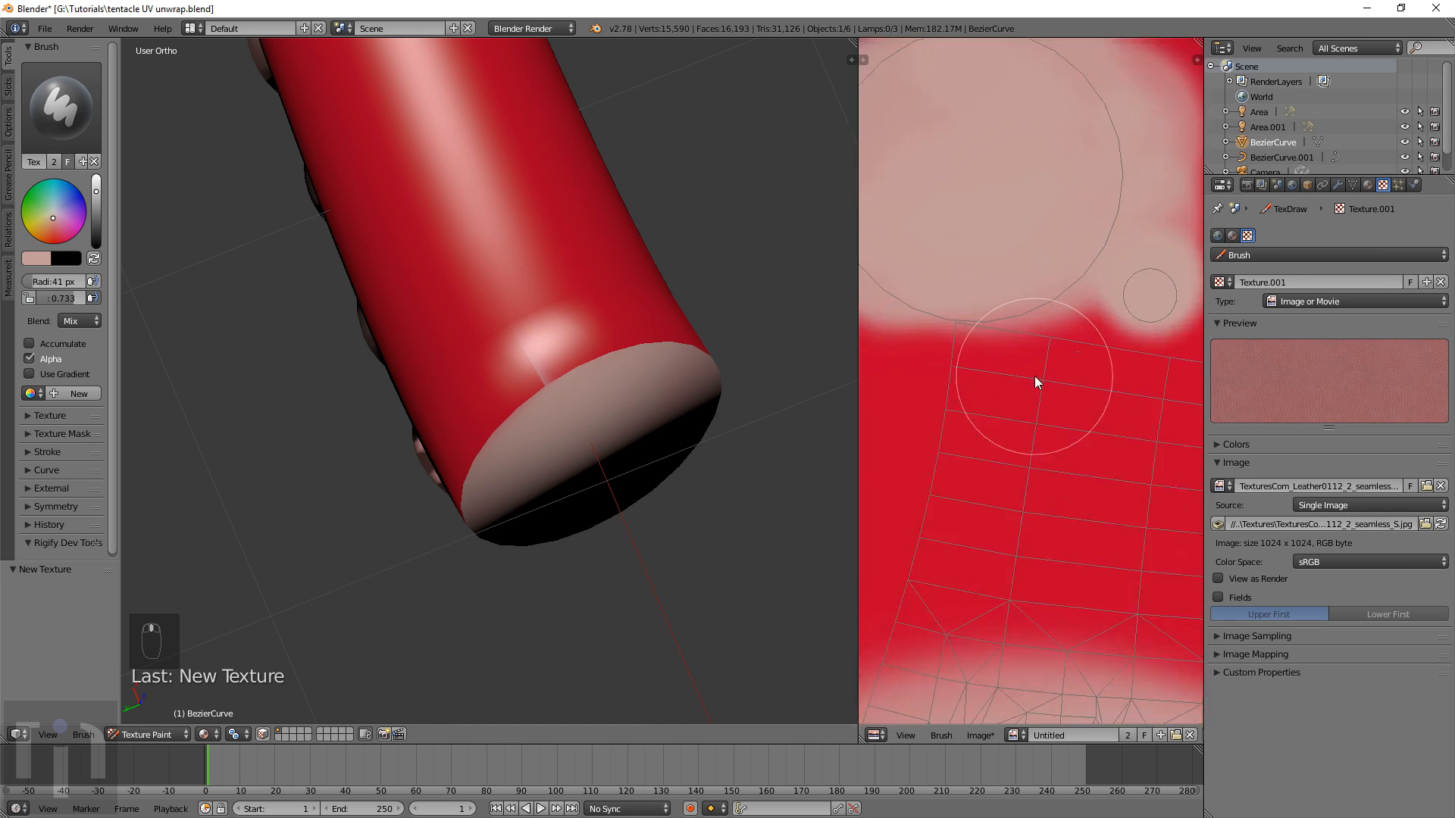
{"action": "middle_click_drag", "start_coordinate": [971, 303], "coordinate": [967, 316]}
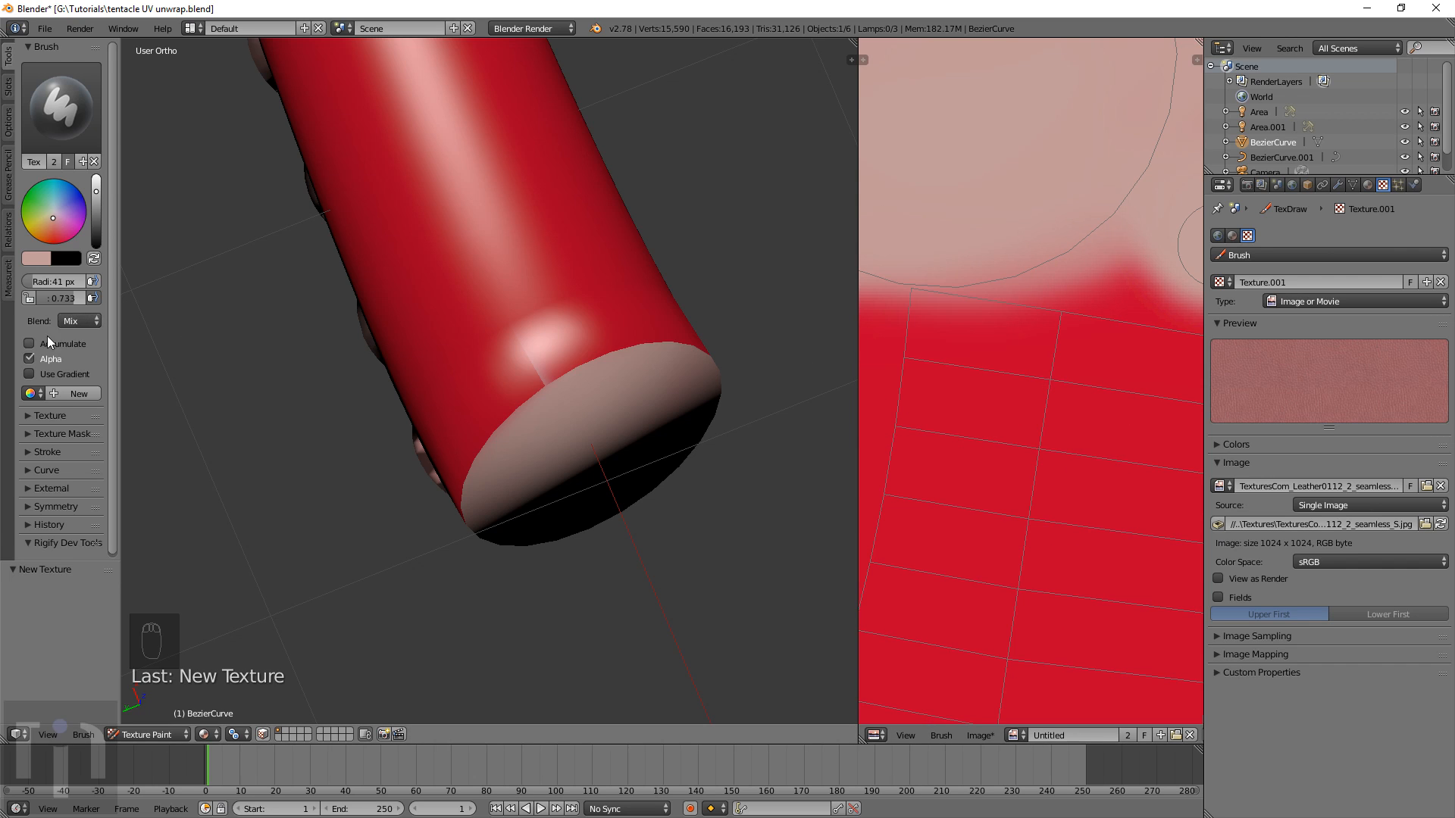
Show the brush's texture settings and enlarge the brush radius to 253 px over the tentacle's base end
{"action": "left_click", "coordinate": [42, 418]}
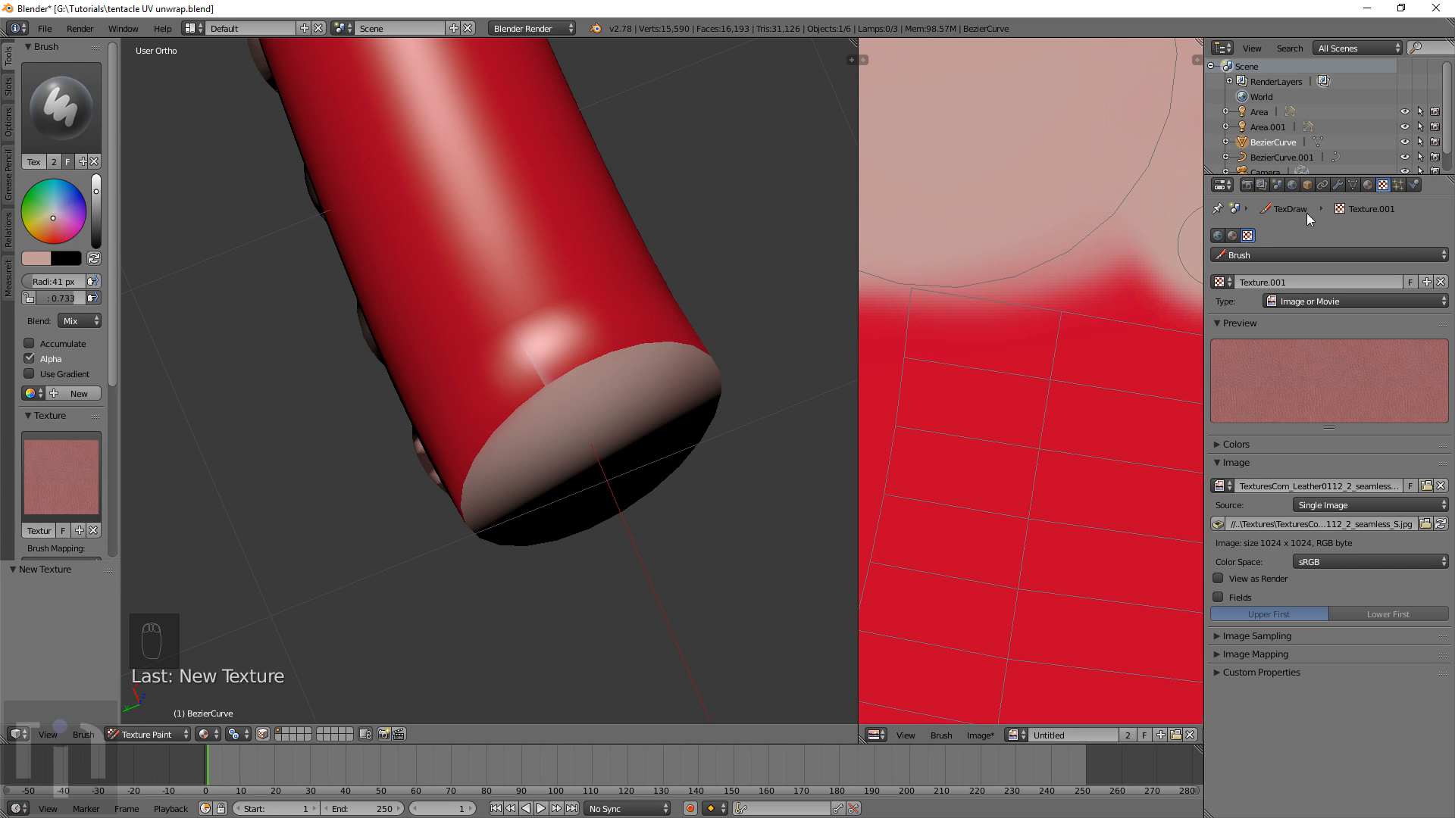
{"action": "mouse_move", "coordinate": [494, 379]}
{"action": "middle_mouse_down"}
{"action": "mouse_move", "coordinate": [576, 315]}
{"action": "mouse_move", "coordinate": [642, 431]}
{"action": "mouse_move", "coordinate": [625, 546]}
{"action": "mouse_move", "coordinate": [578, 419]}
{"action": "mouse_move", "coordinate": [689, 444]}
{"action": "mouse_move", "coordinate": [744, 432]}
{"action": "mouse_move", "coordinate": [575, 432]}
{"action": "mouse_move", "coordinate": [567, 448]}
{"action": "middle_mouse_up"}
{"action": "key", "text": "f"}
{"action": "left_click", "coordinate": [663, 592]}
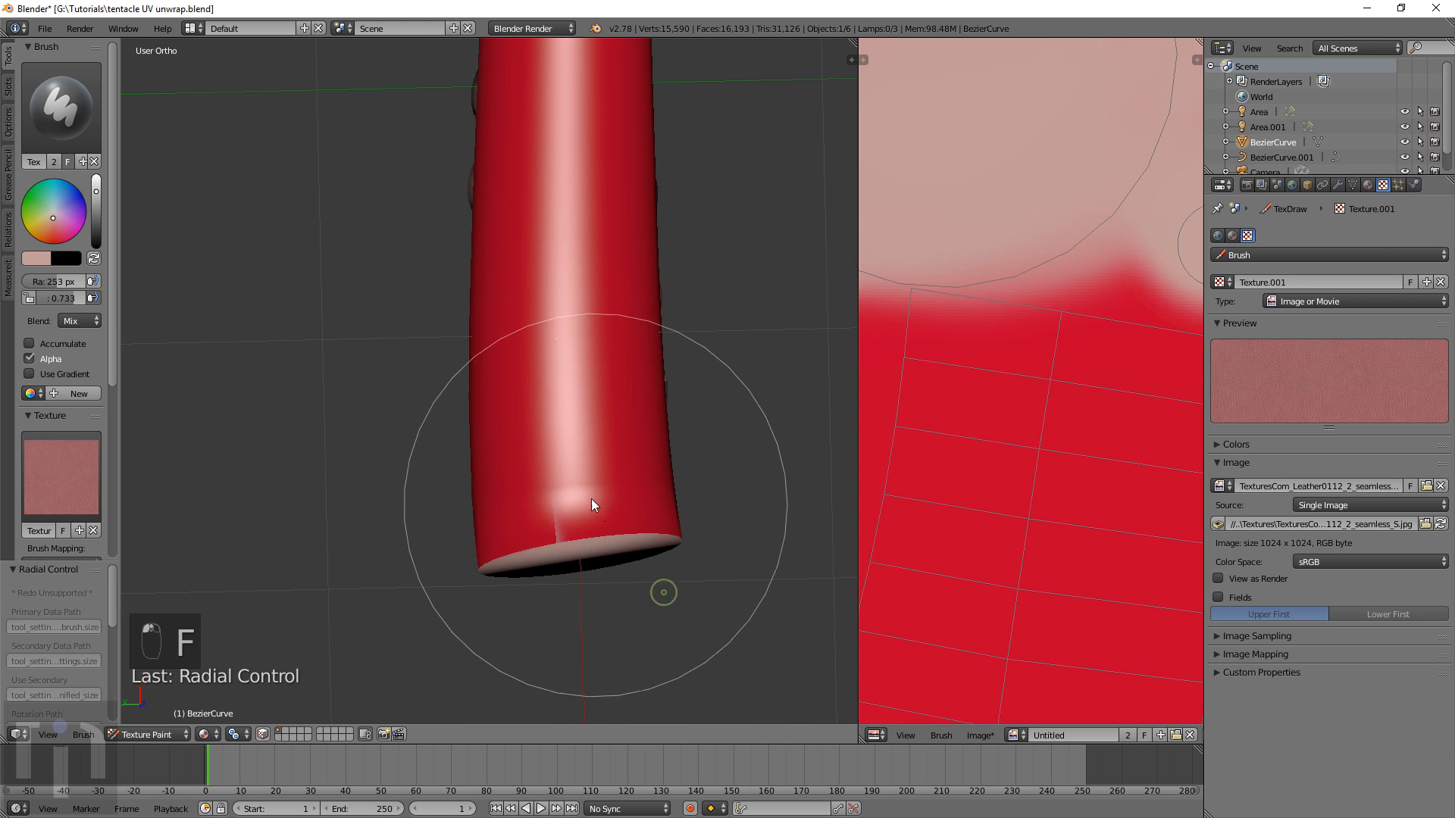
Dab the leather texture over the tentacle's base end at full brush size and check the grain up close
{"action": "left_click", "coordinate": [585, 481]}
{"action": "left_click", "coordinate": [586, 480]}
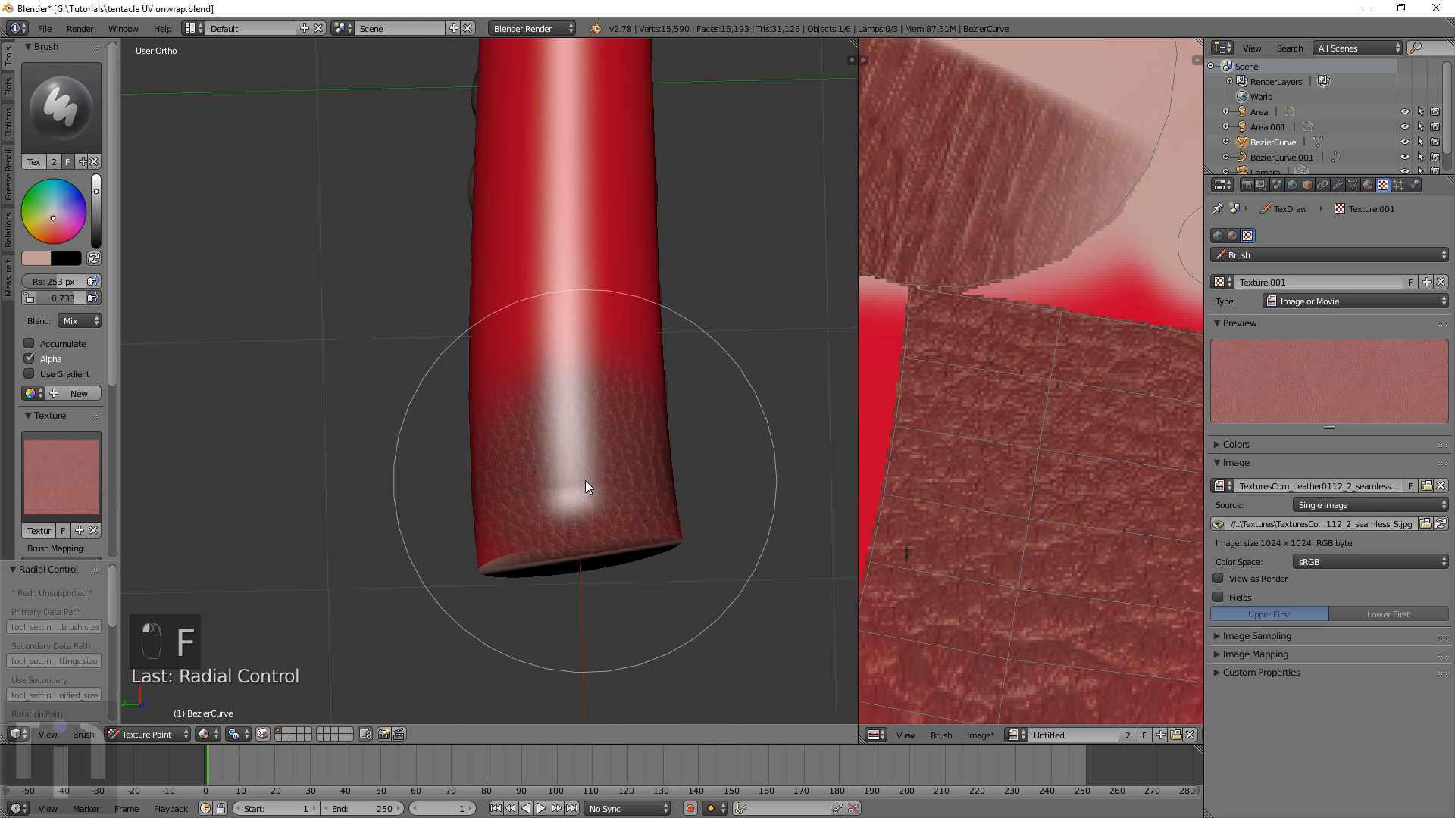
{"action": "left_click", "coordinate": [576, 480]}
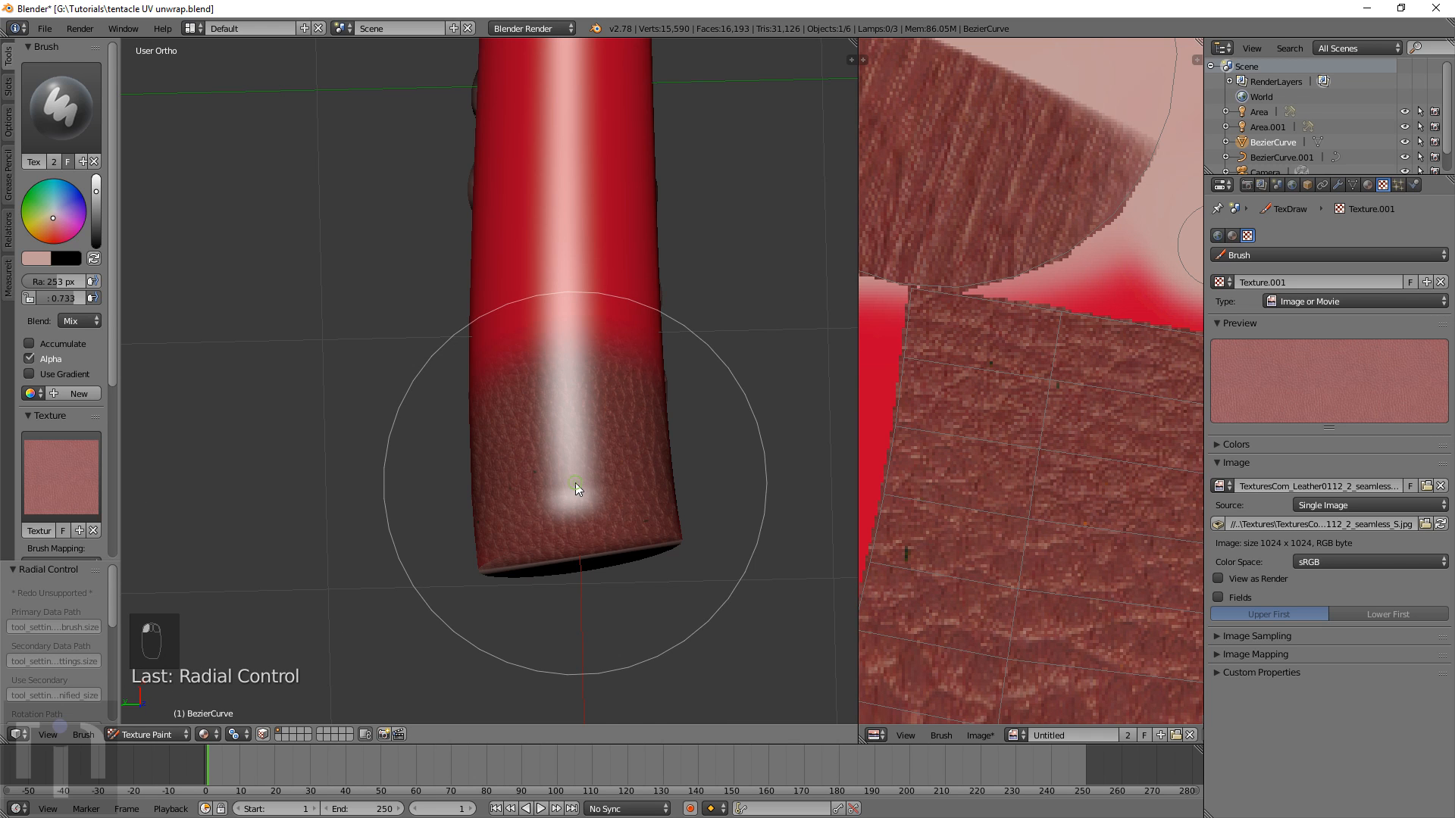
{"action": "scroll", "coordinate": [575, 484], "scroll_direction": "up", "scroll_amount": 4}
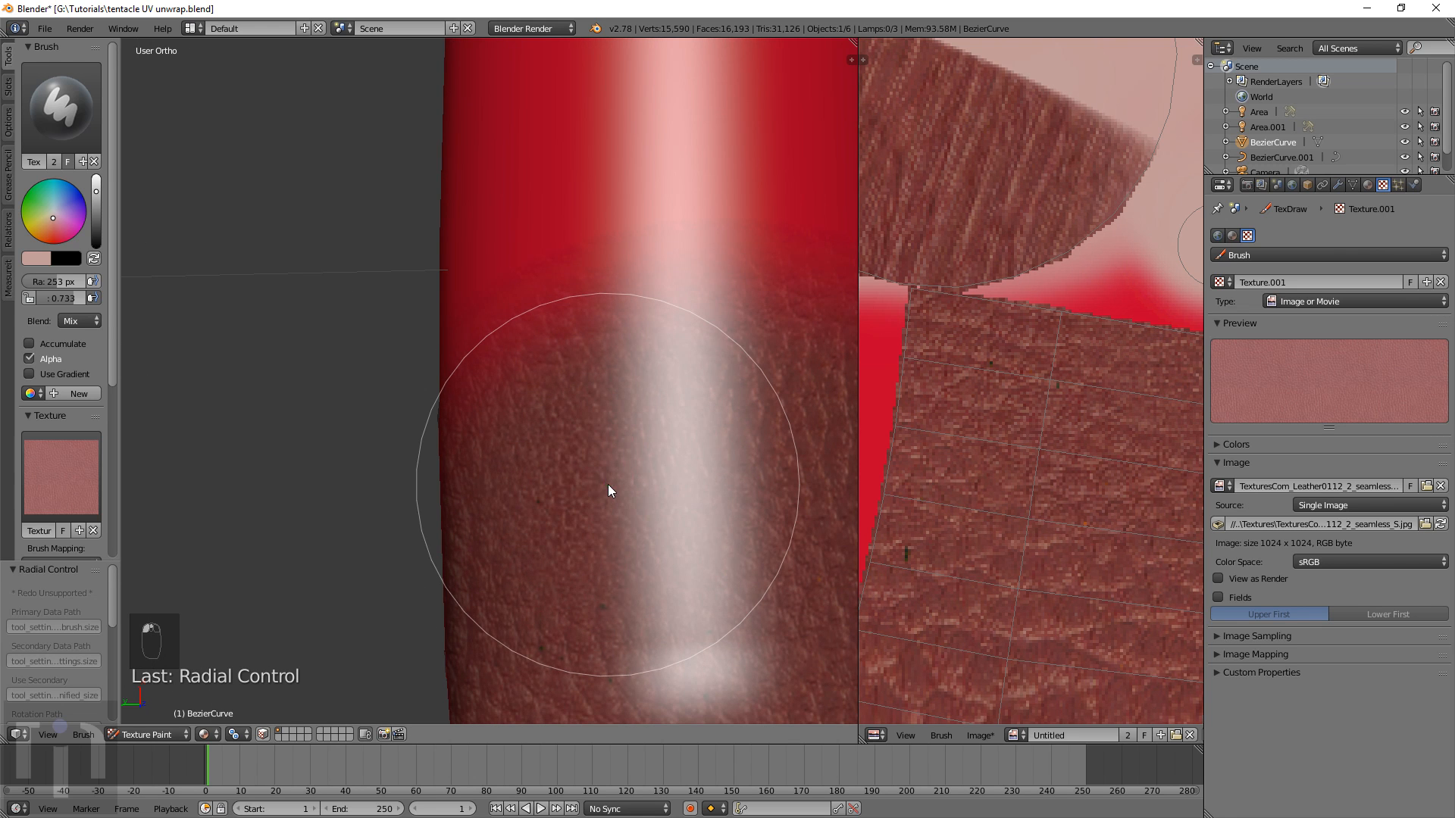
{"action": "scroll", "coordinate": [607, 484], "scroll_direction": "down", "scroll_amount": 4}
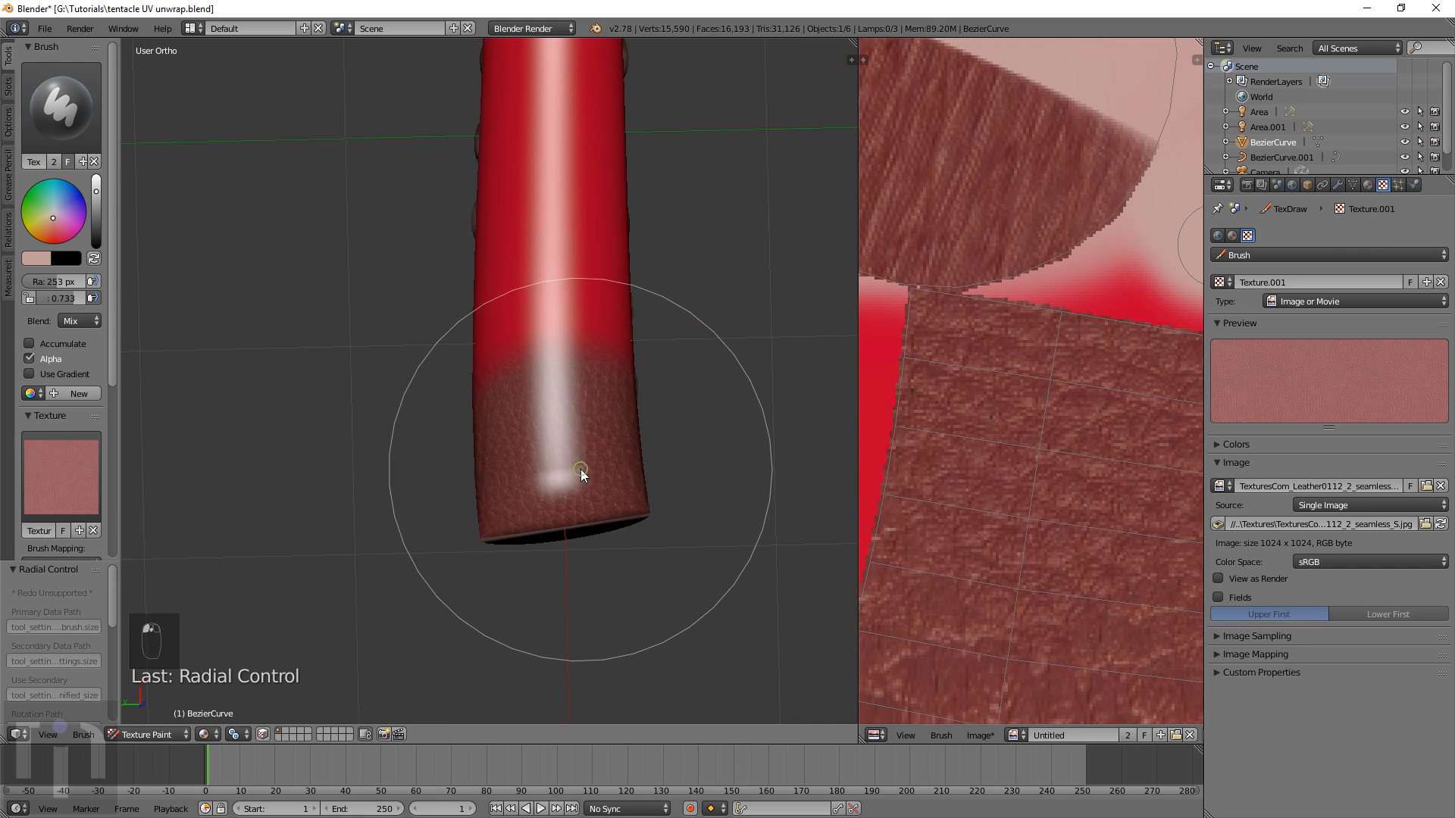
Extend the leather texture from the base end up the tentacle's smooth back and try adjusting the brush strength
{"action": "scroll", "coordinate": [581, 469], "scroll_direction": "up", "scroll_amount": 2}
{"action": "left_click", "coordinate": [592, 481]}
{"action": "mouse_move", "coordinate": [602, 402]}
{"action": "left_mouse_down"}
{"action": "mouse_move", "coordinate": [588, 272]}
{"action": "mouse_move", "coordinate": [523, 347]}
{"action": "mouse_move", "coordinate": [613, 369]}
{"action": "left_mouse_up"}
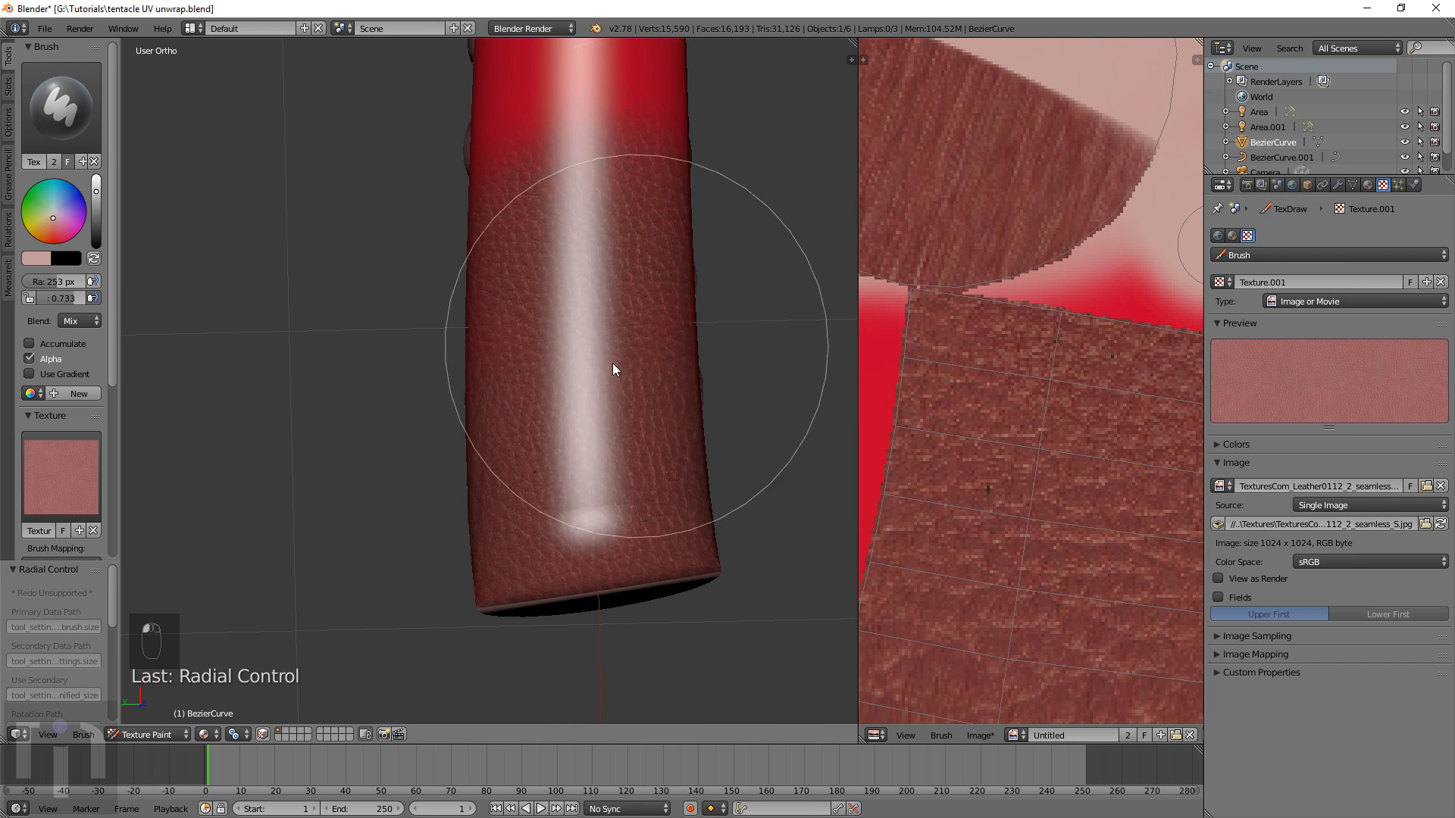
{"action": "middle_click_drag", "start_coordinate": [631, 218], "coordinate": [594, 475]}
{"action": "mouse_move", "coordinate": [588, 310]}
{"action": "left_mouse_down"}
{"action": "mouse_move", "coordinate": [610, 291]}
{"action": "mouse_move", "coordinate": [601, 357]}
{"action": "mouse_move", "coordinate": [615, 383]}
{"action": "left_mouse_up"}
{"action": "key", "text": "shift+f"}
{"action": "left_click", "coordinate": [615, 378]}
Undo all the leather texture strokes on the tentacle's base end and smooth back
{"action": "key", "text": "ctrl+z"}
{"action": "key", "text": "ctrl+z"}
{"action": "key", "text": "ctrl+z"}
{"action": "key", "text": "ctrl+z"}
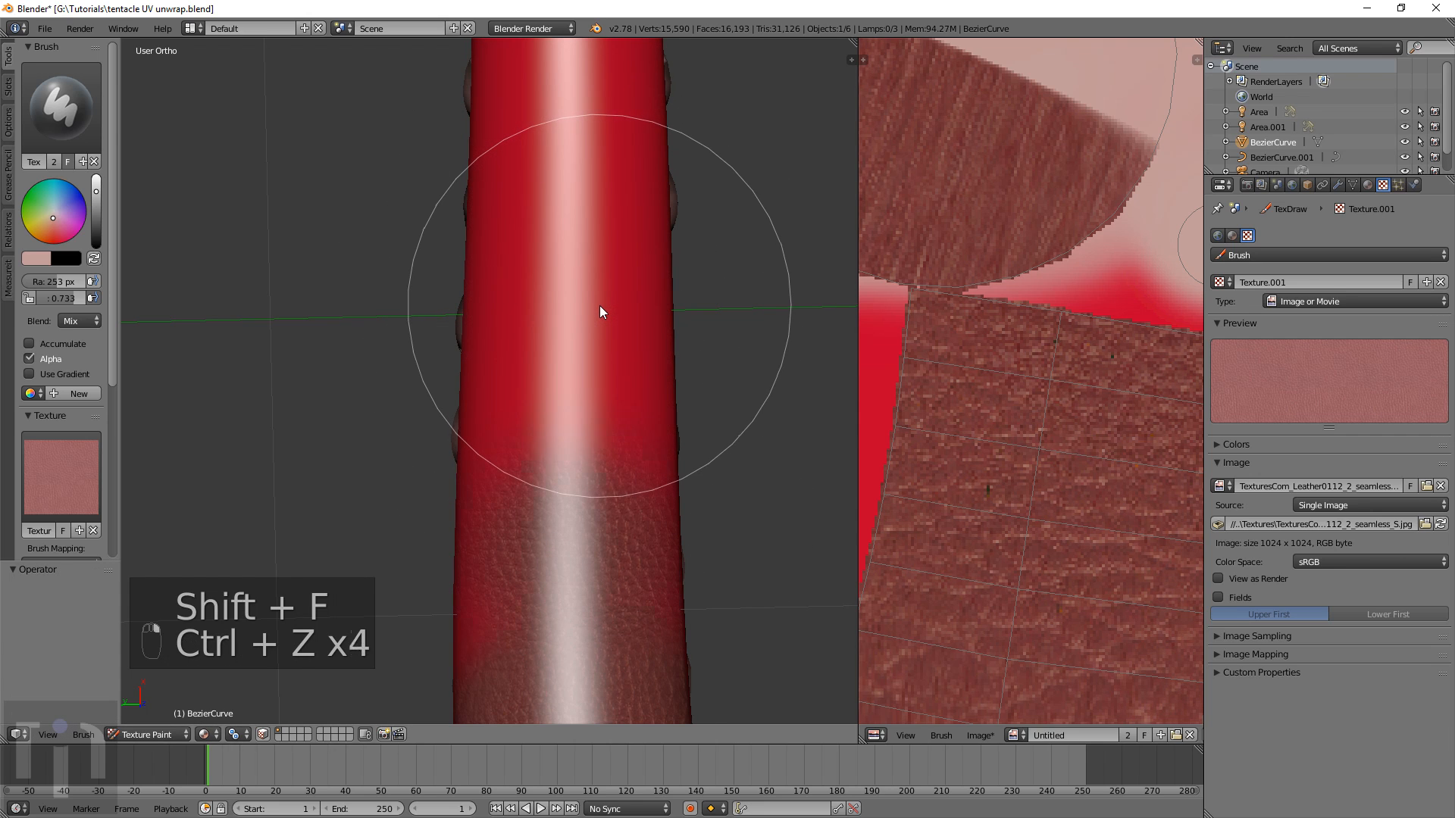
{"action": "key", "text": "ctrl+z"}
{"action": "key", "text": "ctrl+z"}
{"action": "key", "text": "ctrl+z"}
{"action": "key", "text": "ctrl+z"}
{"action": "key", "text": "ctrl+z"}
{"action": "key", "text": "ctrl+z"}
{"action": "key", "text": "ctrl+z"}
{"action": "key", "text": "ctrl+z"}
{"action": "key", "text": "ctrl+z"}
{"action": "key", "text": "ctrl+z"}
{"action": "key", "text": "ctrl+z"}
{"action": "key", "text": "ctrl+z"}
{"action": "key", "text": "ctrl+z"}
{"action": "key", "text": "ctrl+z"}
{"action": "key", "text": "ctrl+z"}
{"action": "key", "text": "ctrl+z"}
{"action": "key", "text": "ctrl+z"}
{"action": "key", "text": "ctrl+z"}
{"action": "key", "text": "ctrl+z"}
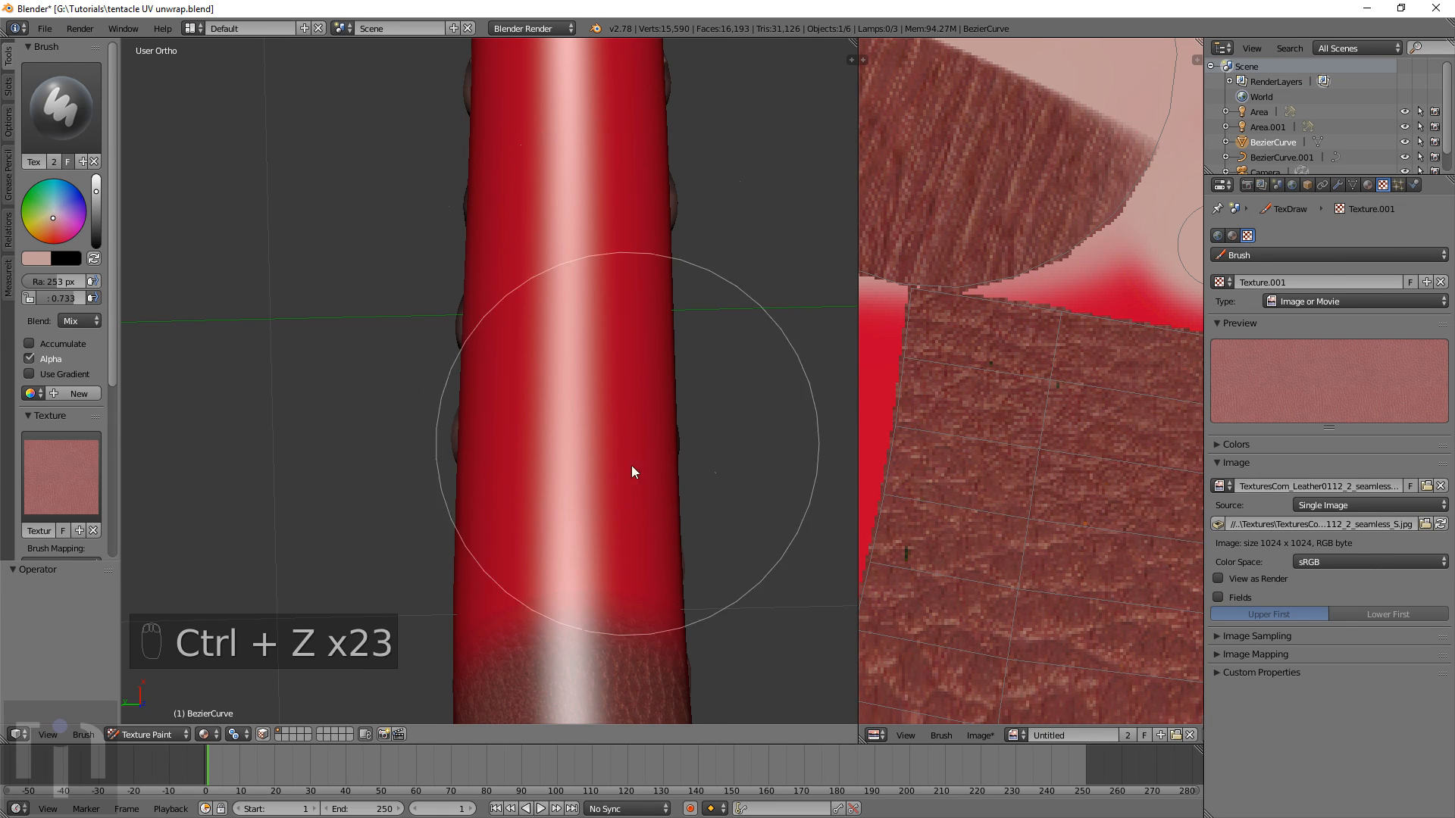
{"action": "mouse_move", "coordinate": [632, 466]}
{"action": "middle_mouse_down"}
{"action": "mouse_move", "coordinate": [627, 276]}
{"action": "mouse_move", "coordinate": [647, 431]}
{"action": "middle_mouse_up"}
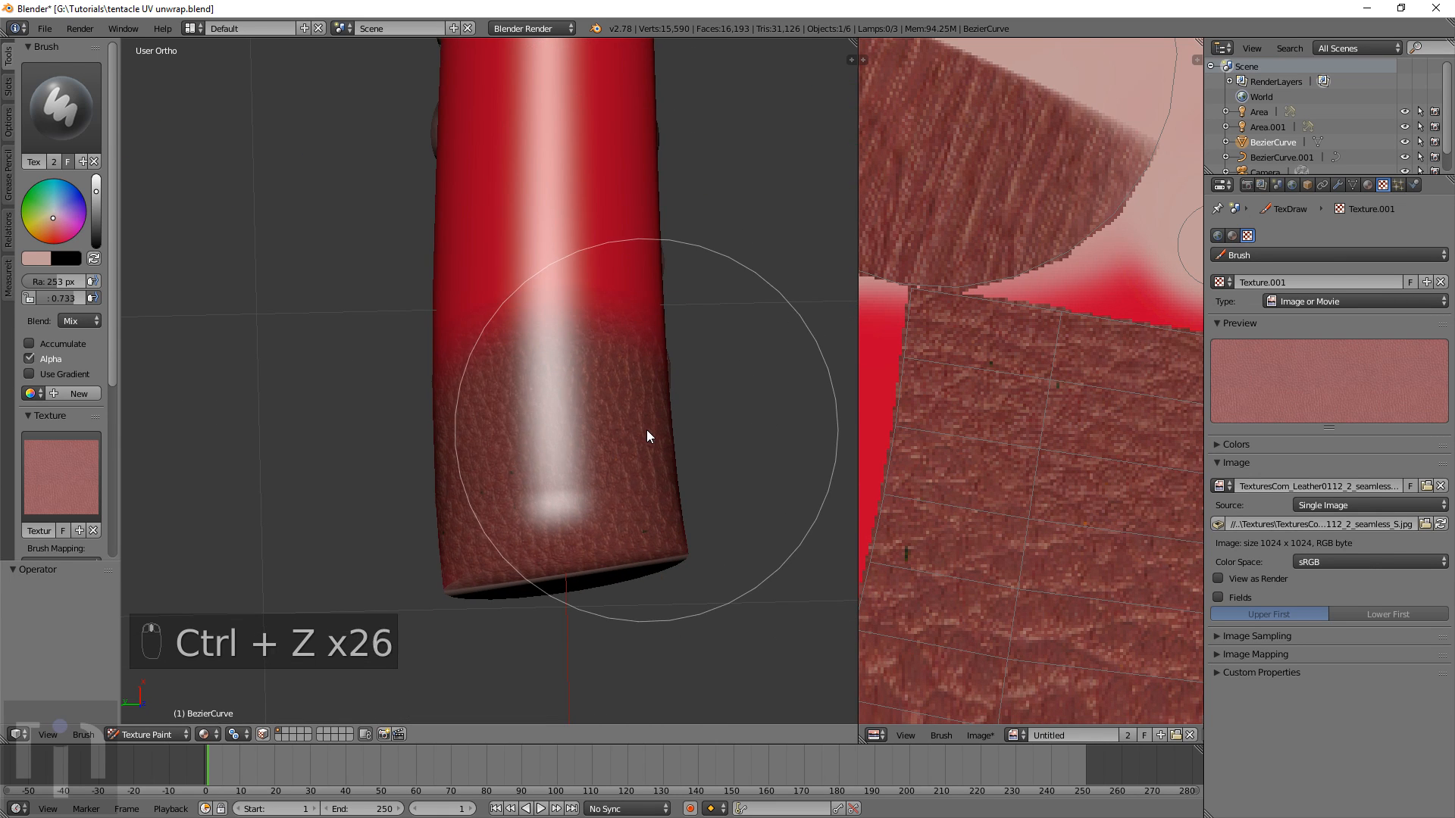
{"action": "key", "text": "ctrl+z"}
{"action": "key", "text": "ctrl+z"}
{"action": "key", "text": "ctrl+z"}
{"action": "key", "text": "ctrl+z"}
{"action": "key", "text": "ctrl+z"}
{"action": "key", "text": "ctrl+z"}
{"action": "key", "text": "ctrl+z"}
{"action": "key", "text": "ctrl+z"}
{"action": "key", "text": "ctrl+z"}
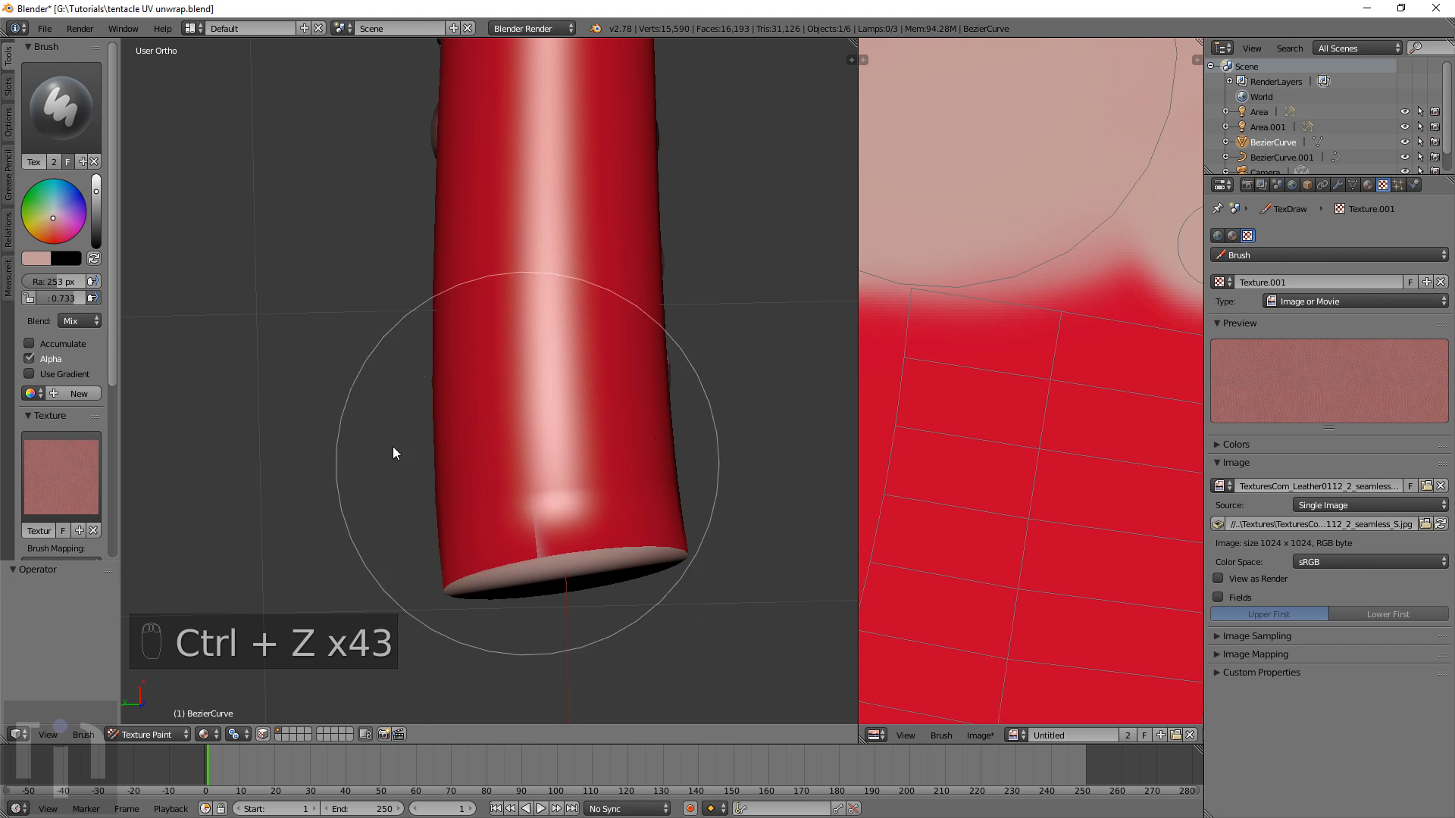
Lower the brush strength to 0.299 and paint the leather texture over the tentacle's base end
{"action": "key", "text": "shift+f"}
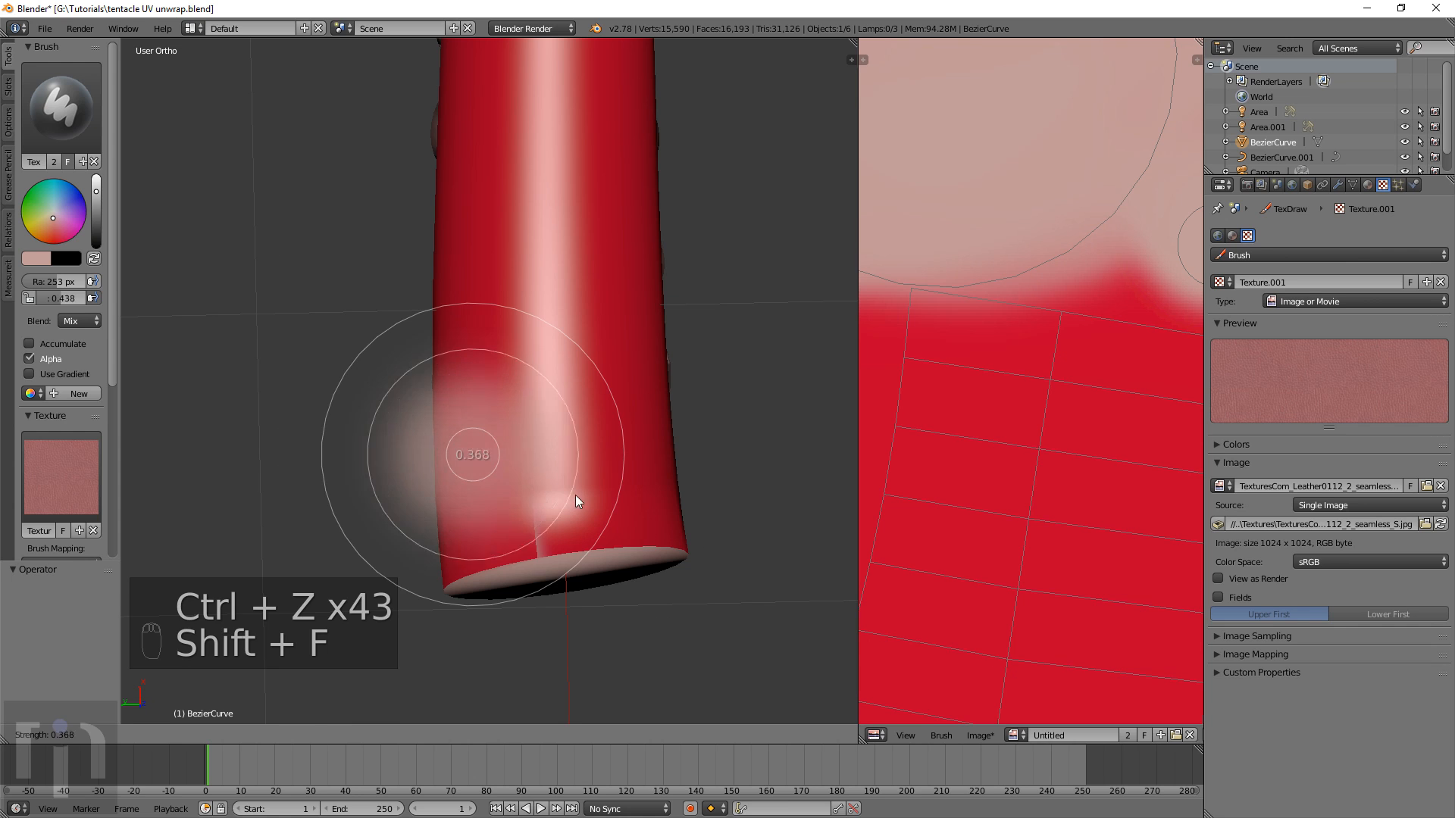
{"action": "left_click", "coordinate": [579, 496]}
{"action": "mouse_move", "coordinate": [580, 462]}
{"action": "left_mouse_down"}
{"action": "mouse_move", "coordinate": [565, 451]}
{"action": "mouse_move", "coordinate": [503, 494]}
{"action": "mouse_move", "coordinate": [565, 523]}
{"action": "mouse_move", "coordinate": [575, 363]}
{"action": "left_mouse_up"}
{"action": "left_click_drag", "start_coordinate": [526, 187], "coordinate": [566, 105]}
Paint the faint leather texture along the lower part of the tentacle's smooth back, working up from the base
{"action": "middle_click_drag", "start_coordinate": [627, 194], "coordinate": [665, 594], "text": "shift"}
{"action": "mouse_move", "coordinate": [610, 390]}
{"action": "left_mouse_down"}
{"action": "mouse_move", "coordinate": [634, 234]}
{"action": "mouse_move", "coordinate": [551, 337]}
{"action": "mouse_move", "coordinate": [627, 231]}
{"action": "left_mouse_up"}
{"action": "middle_click_drag", "start_coordinate": [627, 282], "coordinate": [597, 565], "text": "shift"}
{"action": "mouse_move", "coordinate": [535, 444]}
{"action": "left_mouse_down"}
{"action": "mouse_move", "coordinate": [467, 364]}
{"action": "mouse_move", "coordinate": [551, 380]}
{"action": "mouse_move", "coordinate": [611, 162]}
{"action": "left_mouse_up"}
{"action": "middle_click_drag", "start_coordinate": [611, 162], "coordinate": [651, 546], "text": "shift"}
{"action": "left_click_drag", "start_coordinate": [647, 451], "coordinate": [670, 466]}
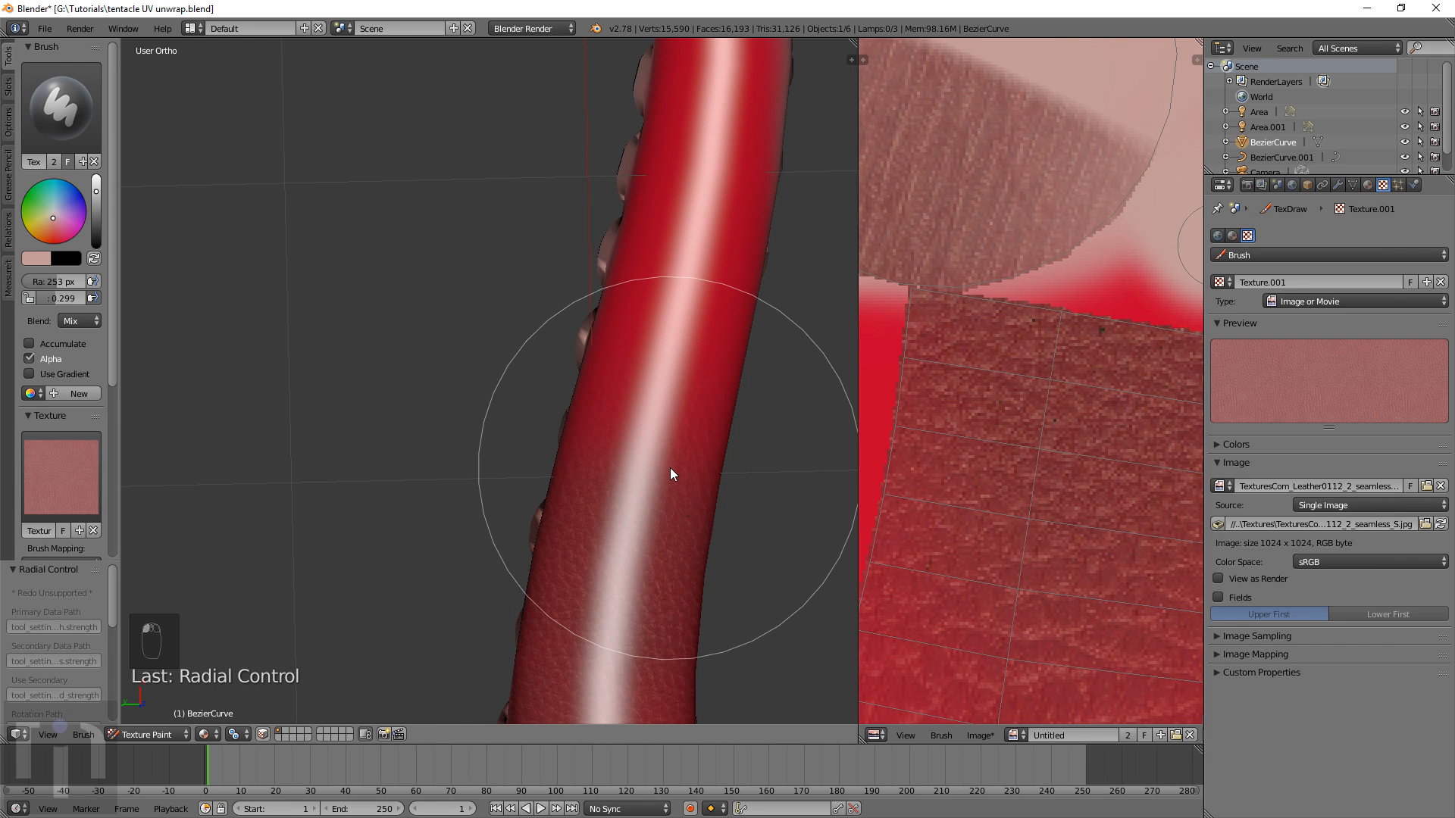
{"action": "scroll", "coordinate": [670, 467], "scroll_direction": "up", "scroll_amount": 2, "text": "shift"}
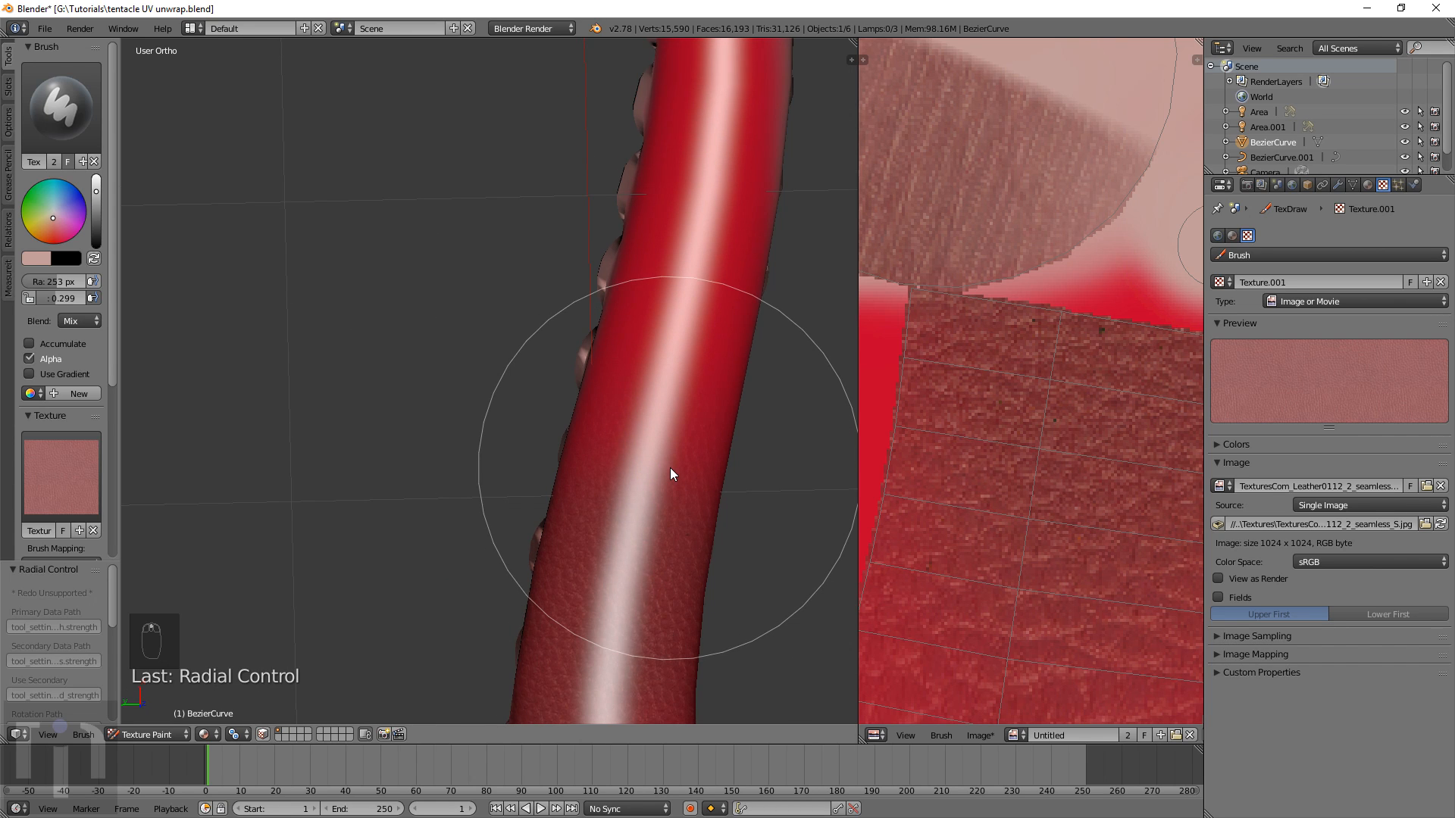
{"action": "scroll", "coordinate": [670, 467], "scroll_direction": "down", "scroll_amount": 3, "text": "shift"}
{"action": "scroll", "coordinate": [670, 467], "scroll_direction": "up", "scroll_amount": 2, "text": "ctrl"}
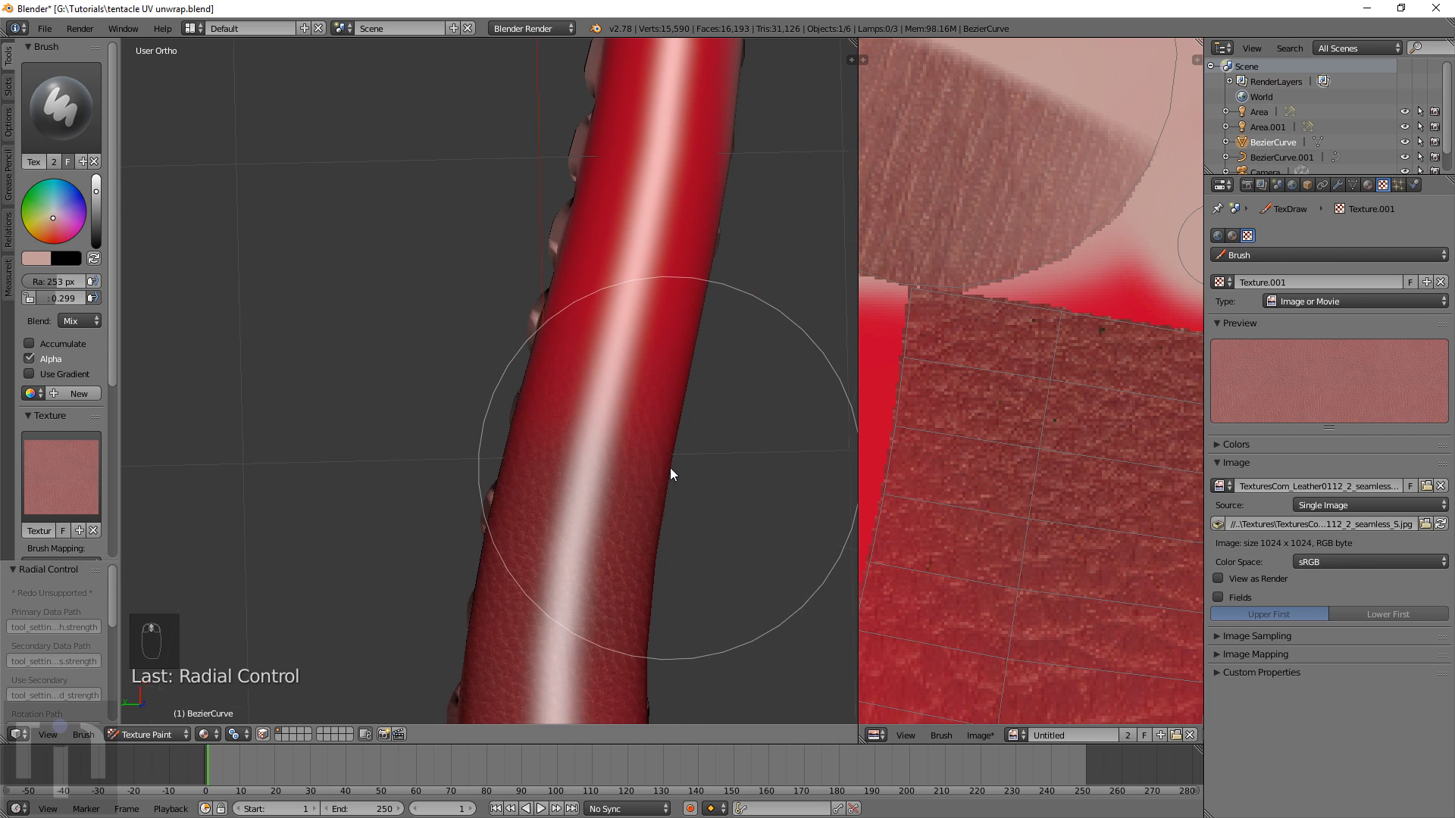
{"action": "scroll", "coordinate": [669, 466], "scroll_direction": "up", "scroll_amount": 2, "text": "ctrl+shift"}
{"action": "scroll", "coordinate": [670, 467], "scroll_direction": "down", "scroll_amount": 3, "text": "ctrl+shift"}
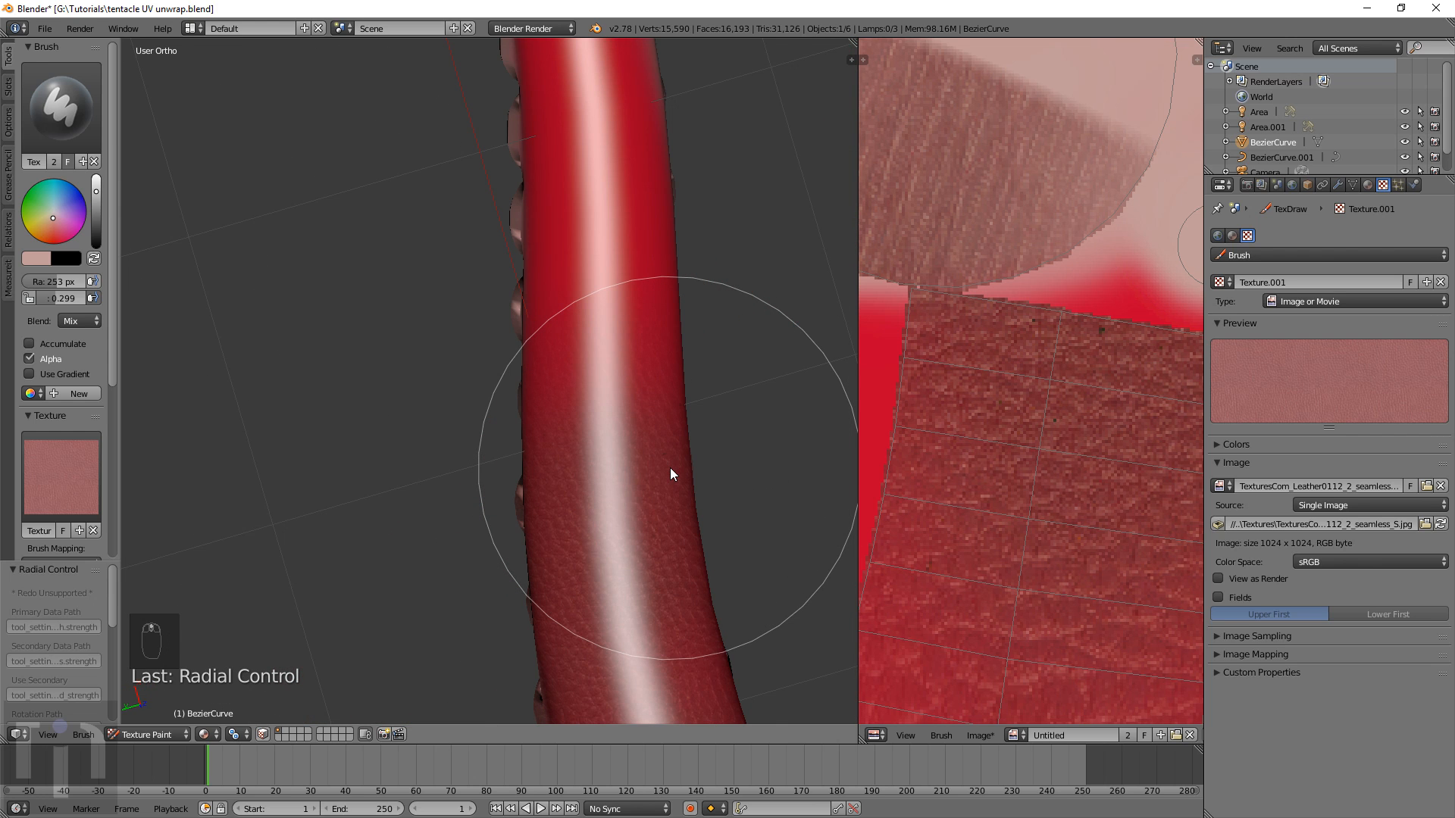
{"action": "scroll", "coordinate": [669, 467], "scroll_direction": "down", "scroll_amount": 1, "text": "ctrl+shift"}
{"action": "scroll", "coordinate": [669, 466], "scroll_direction": "up", "scroll_amount": 2, "text": "ctrl+shift"}
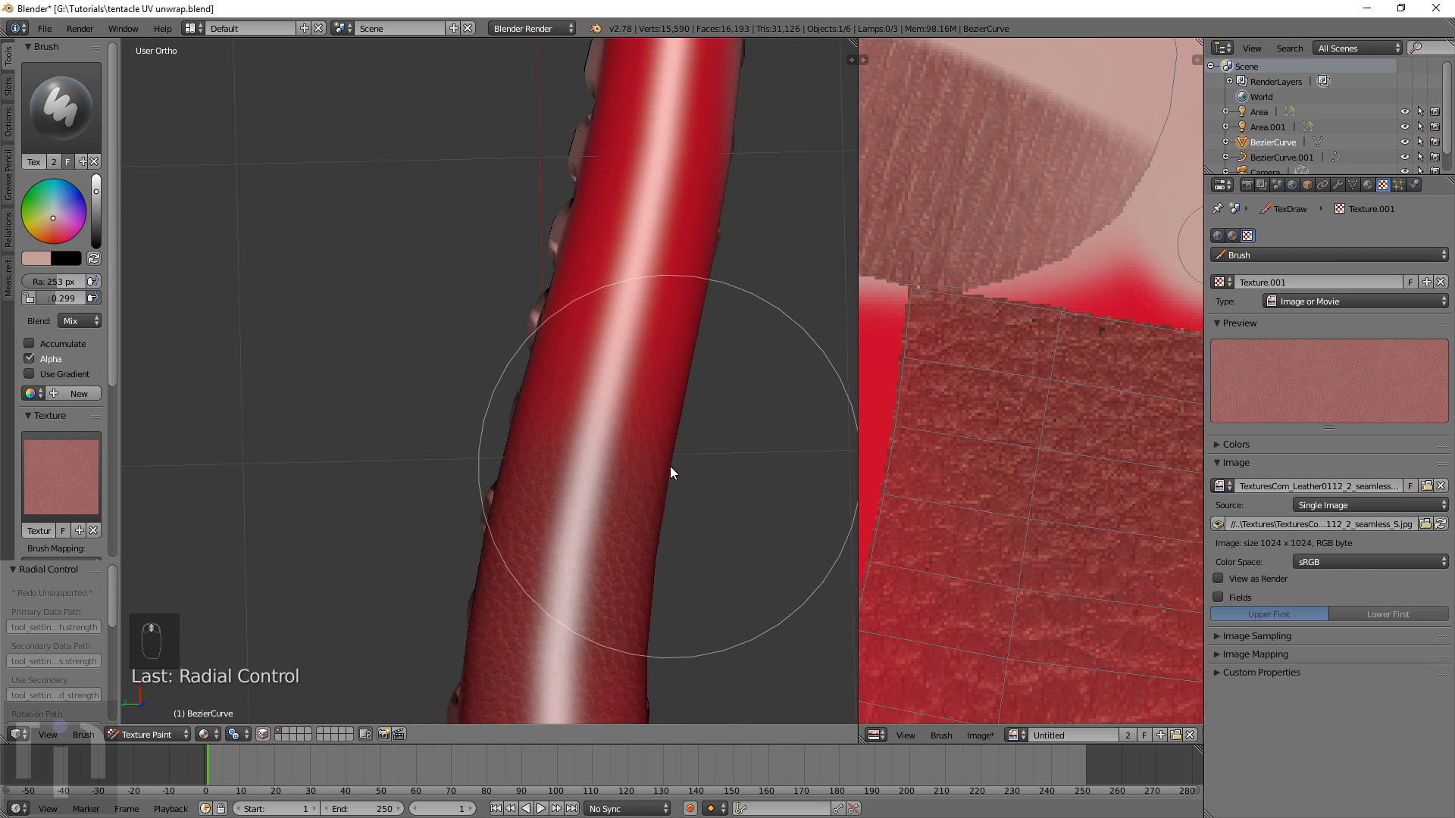
{"action": "scroll", "coordinate": [670, 467], "scroll_direction": "down", "scroll_amount": 1, "text": "ctrl+shift"}
Continue painting the faint leather texture up the middle part of the tentacle's smooth back
{"action": "mouse_move", "coordinate": [670, 467]}
{"action": "left_mouse_down"}
{"action": "mouse_move", "coordinate": [583, 258]}
{"action": "mouse_move", "coordinate": [611, 201]}
{"action": "mouse_move", "coordinate": [668, 252]}
{"action": "left_mouse_up"}
{"action": "mouse_move", "coordinate": [669, 256]}
{"action": "middle_mouse_down"}
{"action": "mouse_move", "coordinate": [659, 530]}
{"action": "mouse_move", "coordinate": [578, 380]}
{"action": "middle_mouse_up"}
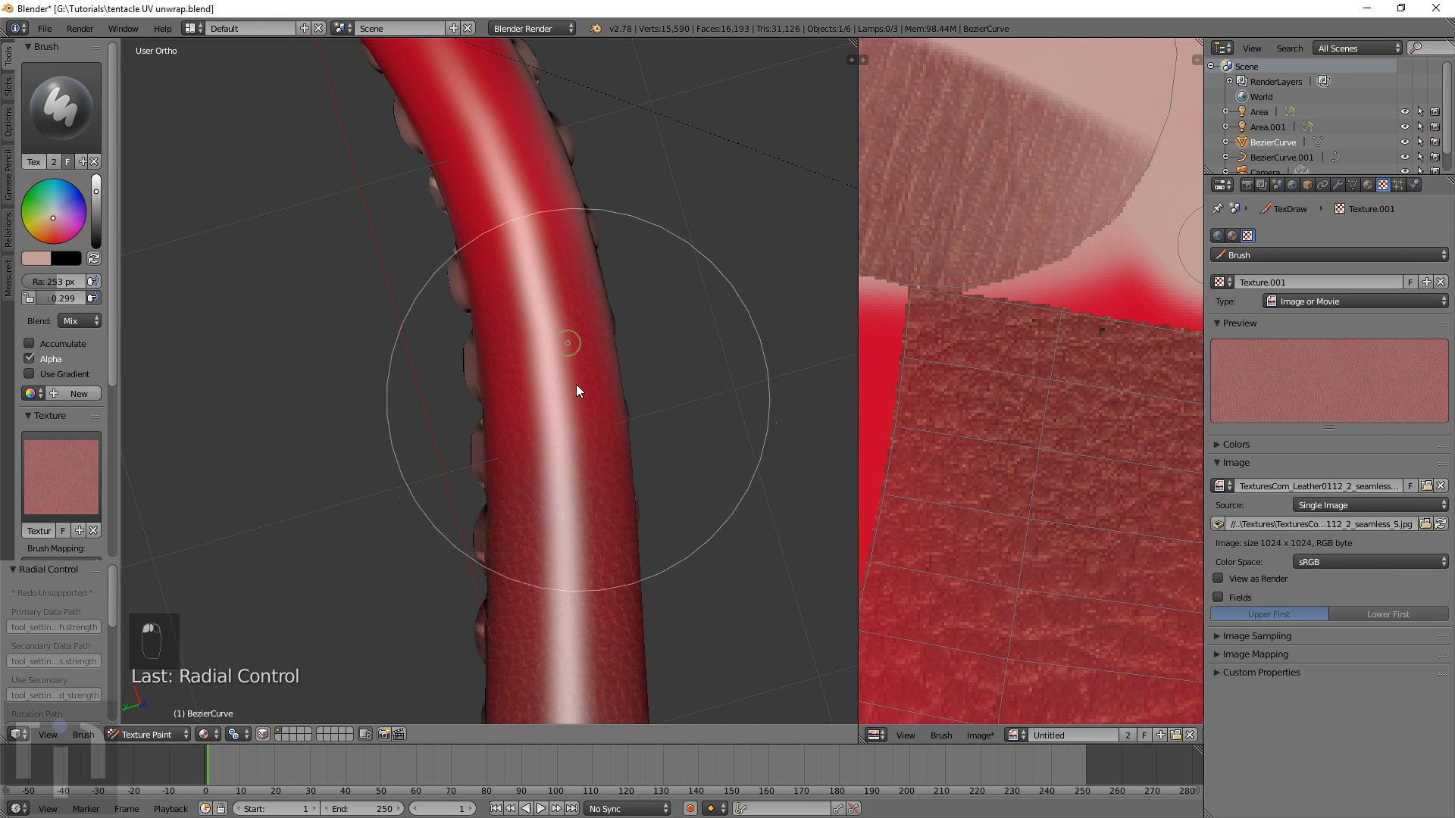
{"action": "middle_click_drag", "start_coordinate": [575, 372], "coordinate": [576, 371]}
{"action": "mouse_move", "coordinate": [574, 247]}
{"action": "left_mouse_down"}
{"action": "mouse_move", "coordinate": [568, 298]}
{"action": "mouse_move", "coordinate": [551, 191]}
{"action": "left_mouse_up"}
{"action": "mouse_move", "coordinate": [550, 185]}
{"action": "middle_mouse_down"}
{"action": "mouse_move", "coordinate": [592, 428]}
{"action": "mouse_move", "coordinate": [597, 403]}
{"action": "middle_mouse_up"}
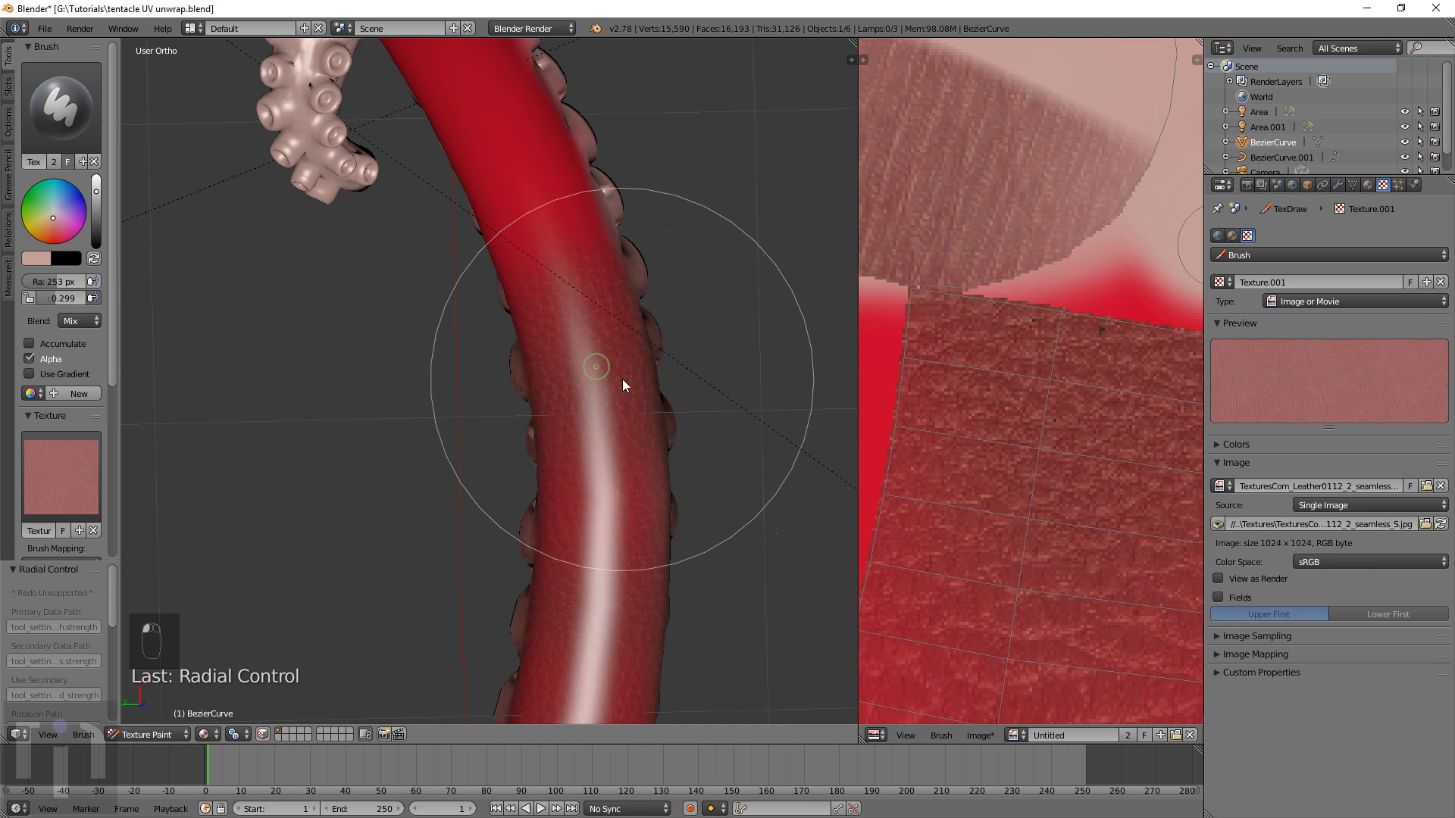
{"action": "middle_click_drag", "start_coordinate": [622, 379], "coordinate": [623, 385]}
{"action": "left_click_drag", "start_coordinate": [623, 385], "coordinate": [598, 292]}
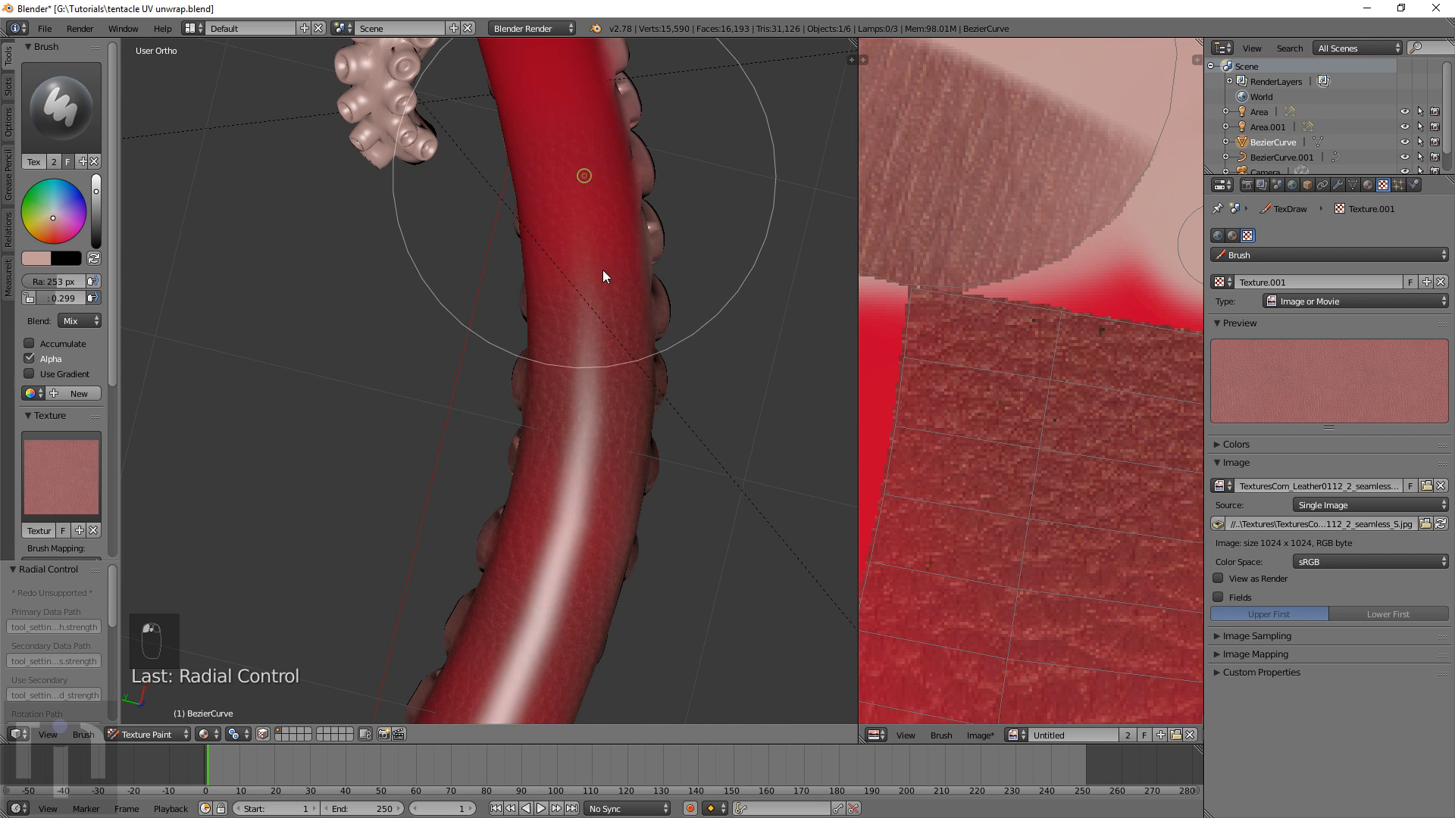
{"action": "middle_click_drag", "start_coordinate": [579, 169], "coordinate": [630, 488]}
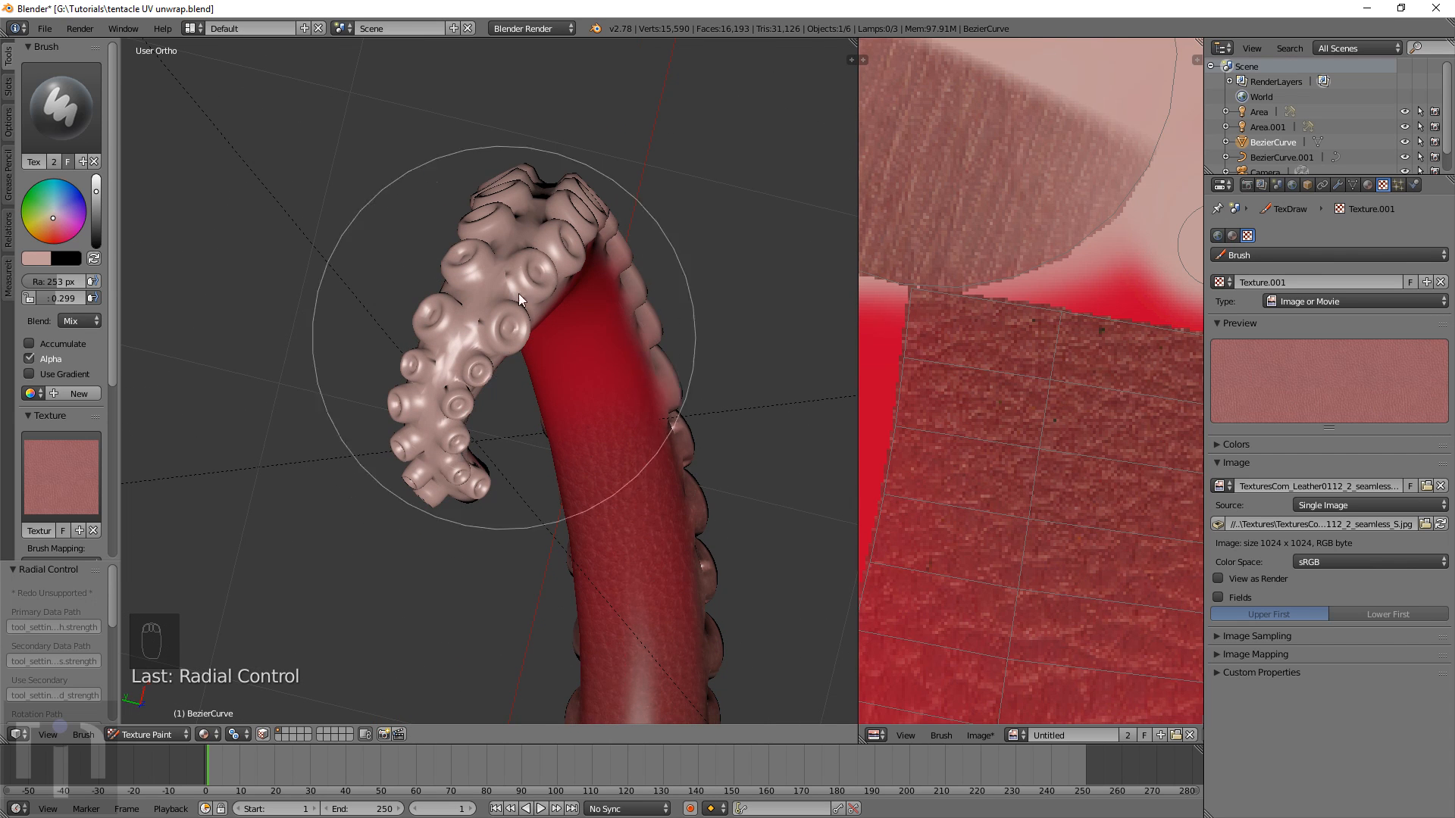
Paint the leather texture over the still plain red part of the back beneath the overhanging curled tip
{"action": "scroll", "coordinate": [659, 538], "scroll_direction": "up", "scroll_amount": 4}
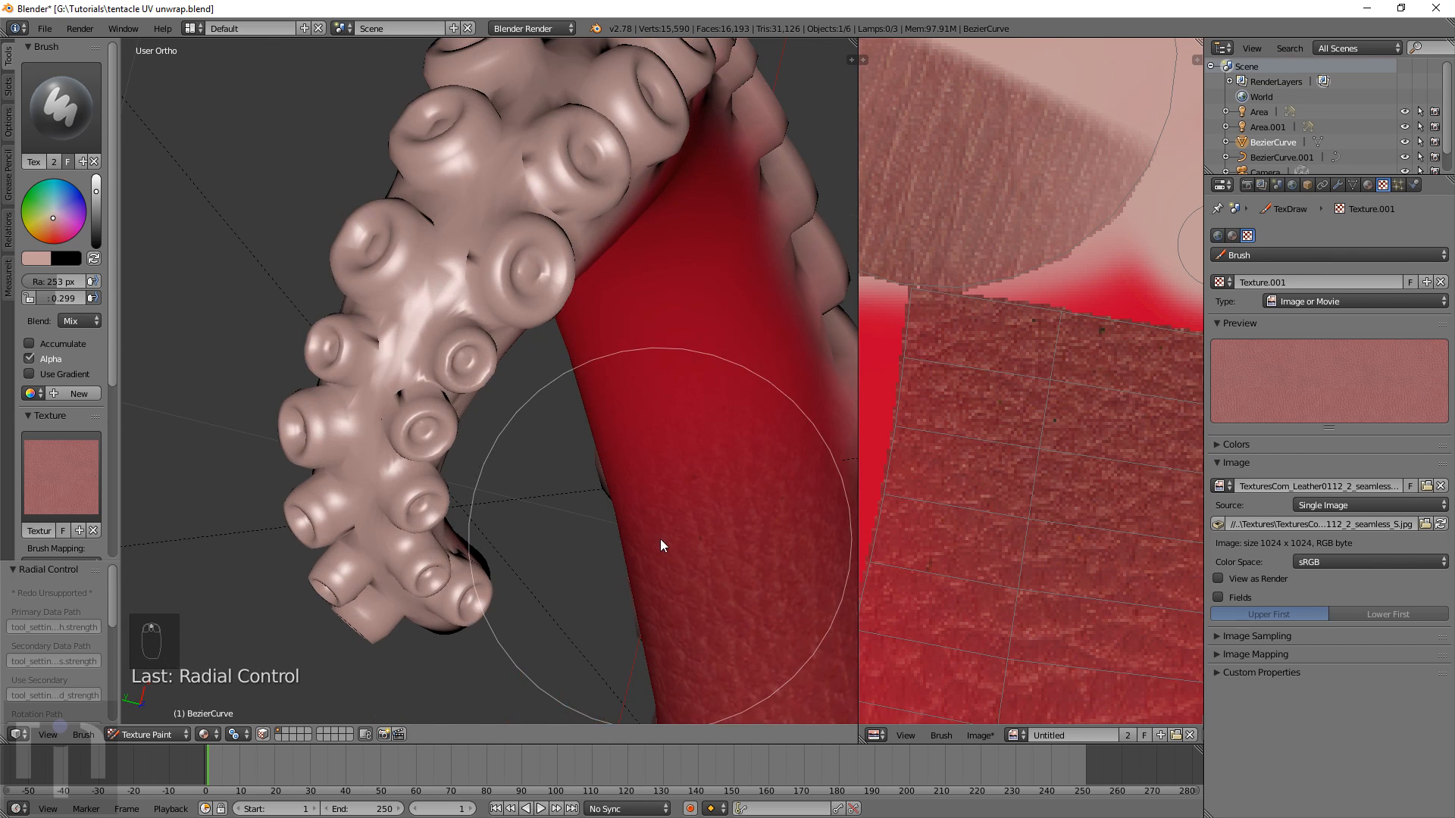
{"action": "middle_click_drag", "start_coordinate": [703, 536], "coordinate": [509, 438], "text": "shift"}
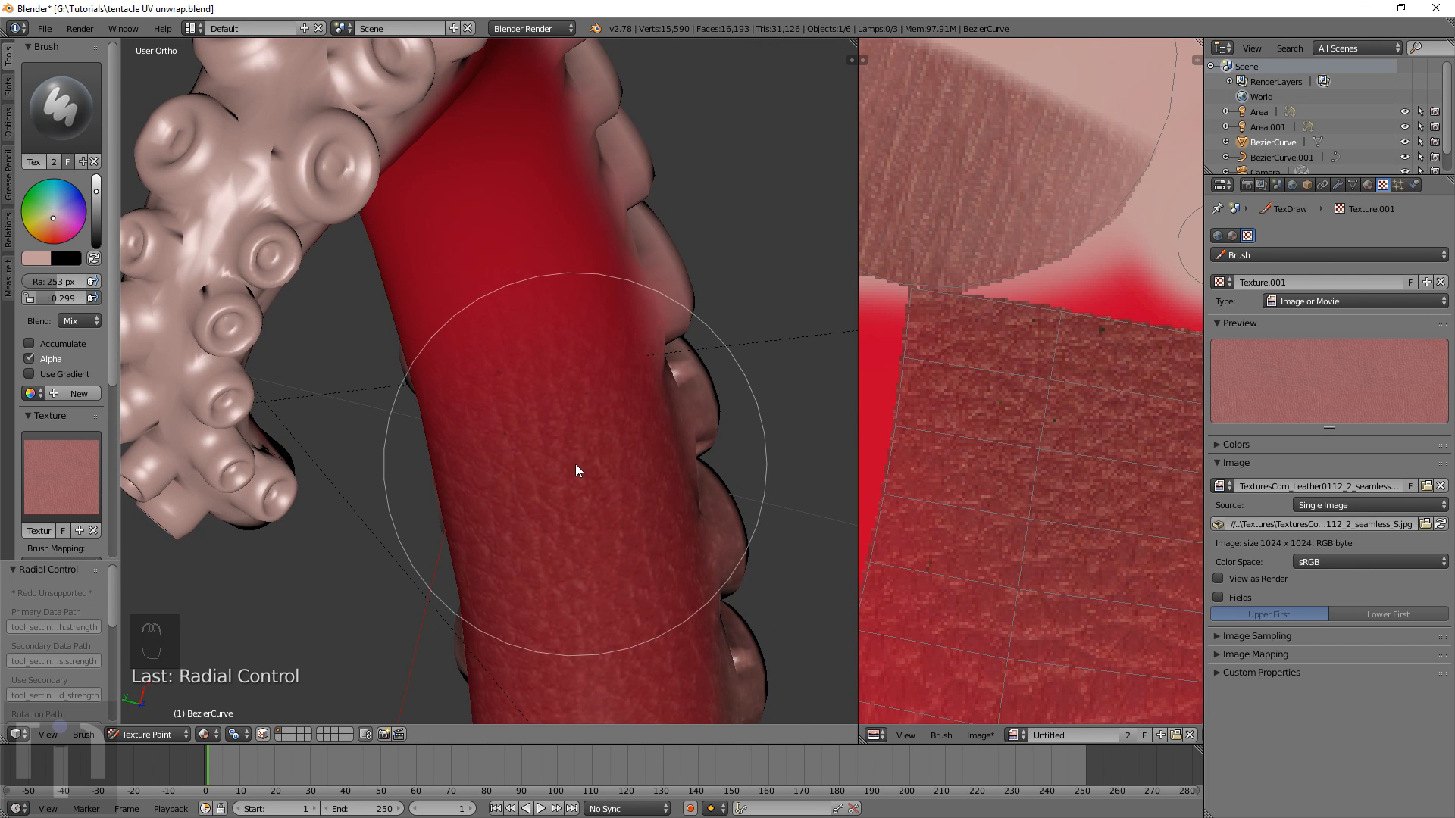
{"action": "scroll", "coordinate": [575, 463], "scroll_direction": "down", "scroll_amount": 3}
{"action": "middle_click_drag", "start_coordinate": [583, 487], "coordinate": [587, 10]}
{"action": "middle_click_drag", "start_coordinate": [600, 309], "coordinate": [561, 412]}
{"action": "mouse_move", "coordinate": [560, 413]}
{"action": "left_mouse_down"}
{"action": "mouse_move", "coordinate": [581, 446]}
{"action": "mouse_move", "coordinate": [557, 547]}
{"action": "left_mouse_up"}
{"action": "left_click_drag", "start_coordinate": [506, 309], "coordinate": [547, 326]}
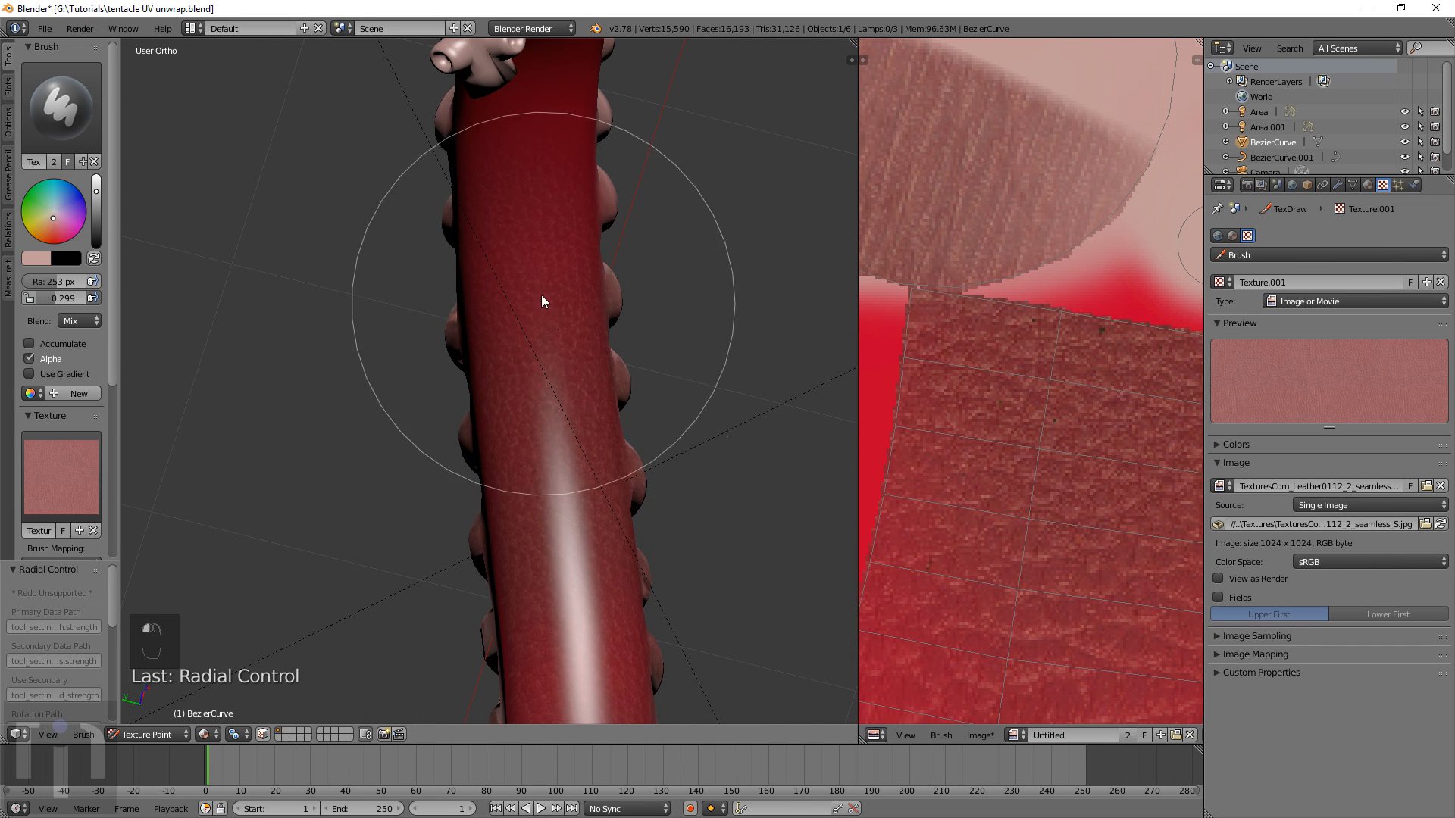
Dab the leather texture onto the dimly lit upper bend of the tentacle's back
{"action": "mouse_move", "coordinate": [547, 315]}
{"action": "middle_mouse_down"}
{"action": "mouse_move", "coordinate": [568, 298]}
{"action": "mouse_move", "coordinate": [582, 412]}
{"action": "mouse_move", "coordinate": [575, 377]}
{"action": "middle_mouse_up"}
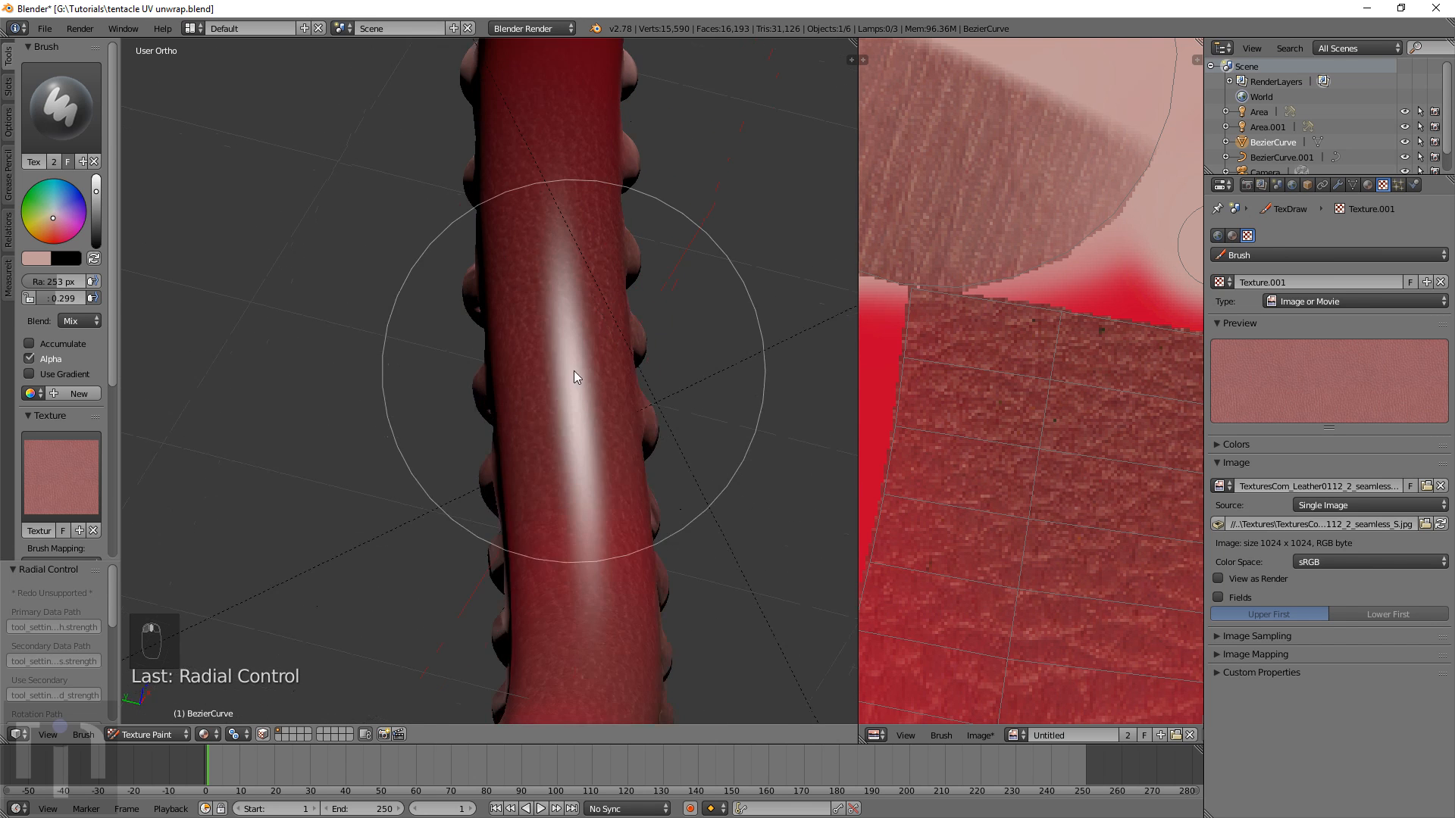
{"action": "mouse_move", "coordinate": [570, 246]}
{"action": "middle_mouse_down"}
{"action": "mouse_move", "coordinate": [572, 669]}
{"action": "mouse_move", "coordinate": [581, 412]}
{"action": "mouse_move", "coordinate": [552, 639]}
{"action": "mouse_move", "coordinate": [559, 497]}
{"action": "middle_mouse_up"}
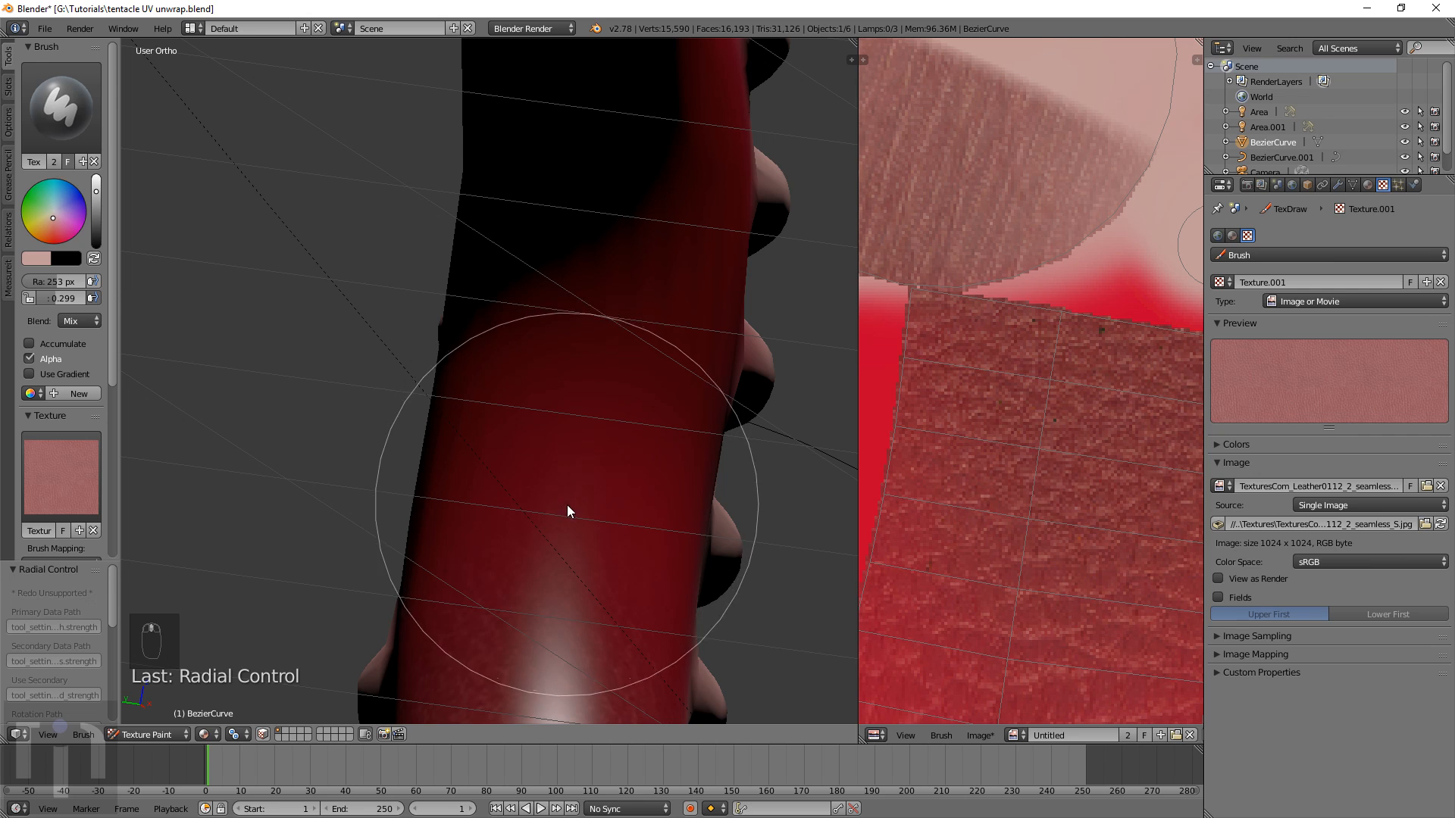
{"action": "left_click", "coordinate": [591, 433]}
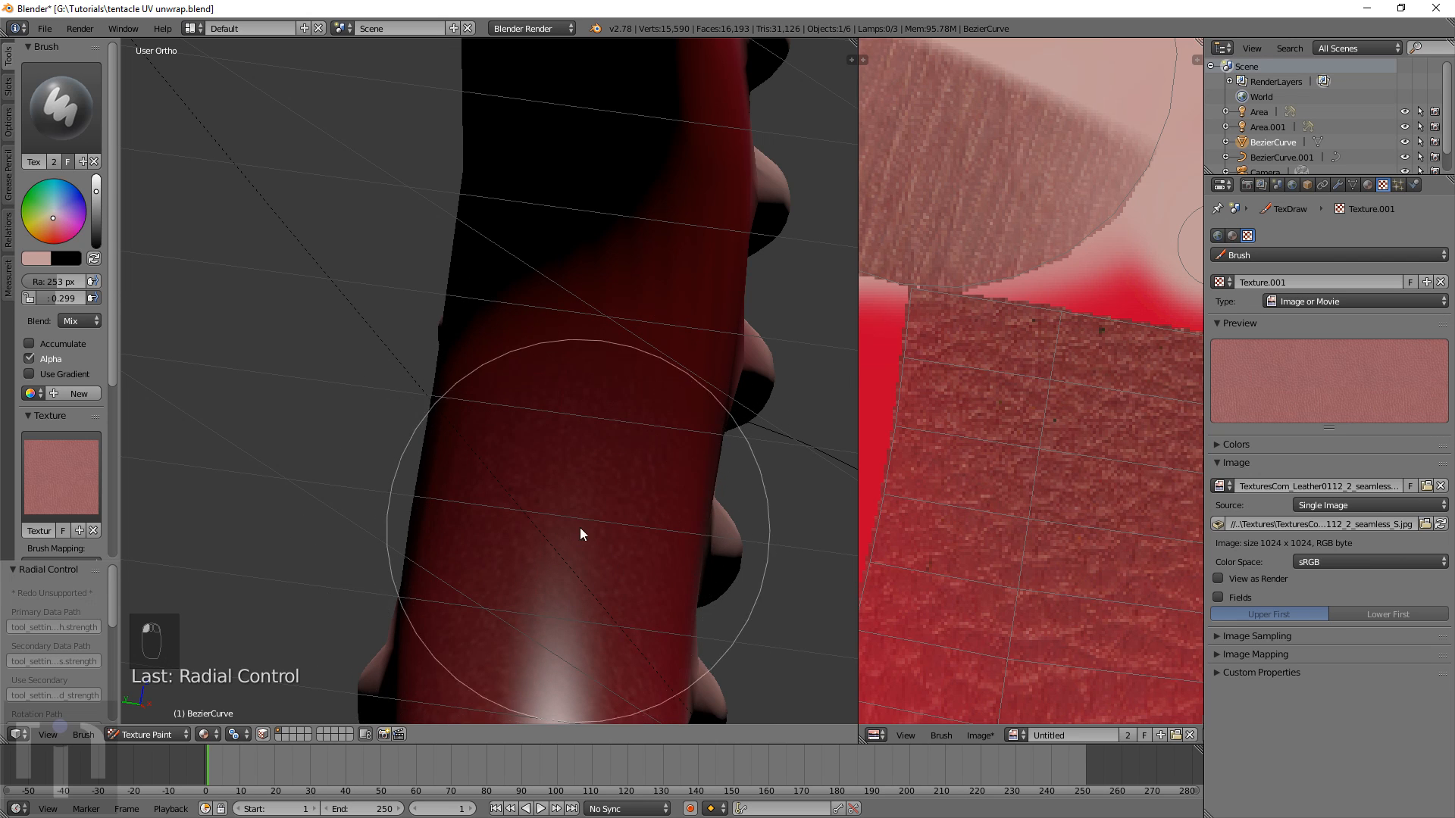
{"action": "scroll", "coordinate": [578, 532], "scroll_direction": "down", "scroll_amount": 1}
{"action": "left_click", "coordinate": [578, 480]}
{"action": "mouse_move", "coordinate": [612, 258]}
{"action": "middle_mouse_down"}
{"action": "mouse_move", "coordinate": [617, 553]}
{"action": "mouse_move", "coordinate": [563, 320]}
{"action": "mouse_move", "coordinate": [529, 509]}
{"action": "mouse_move", "coordinate": [532, 588]}
{"action": "mouse_move", "coordinate": [561, 558]}
{"action": "mouse_move", "coordinate": [535, 536]}
{"action": "mouse_move", "coordinate": [600, 480]}
{"action": "mouse_move", "coordinate": [584, 558]}
{"action": "middle_mouse_up"}
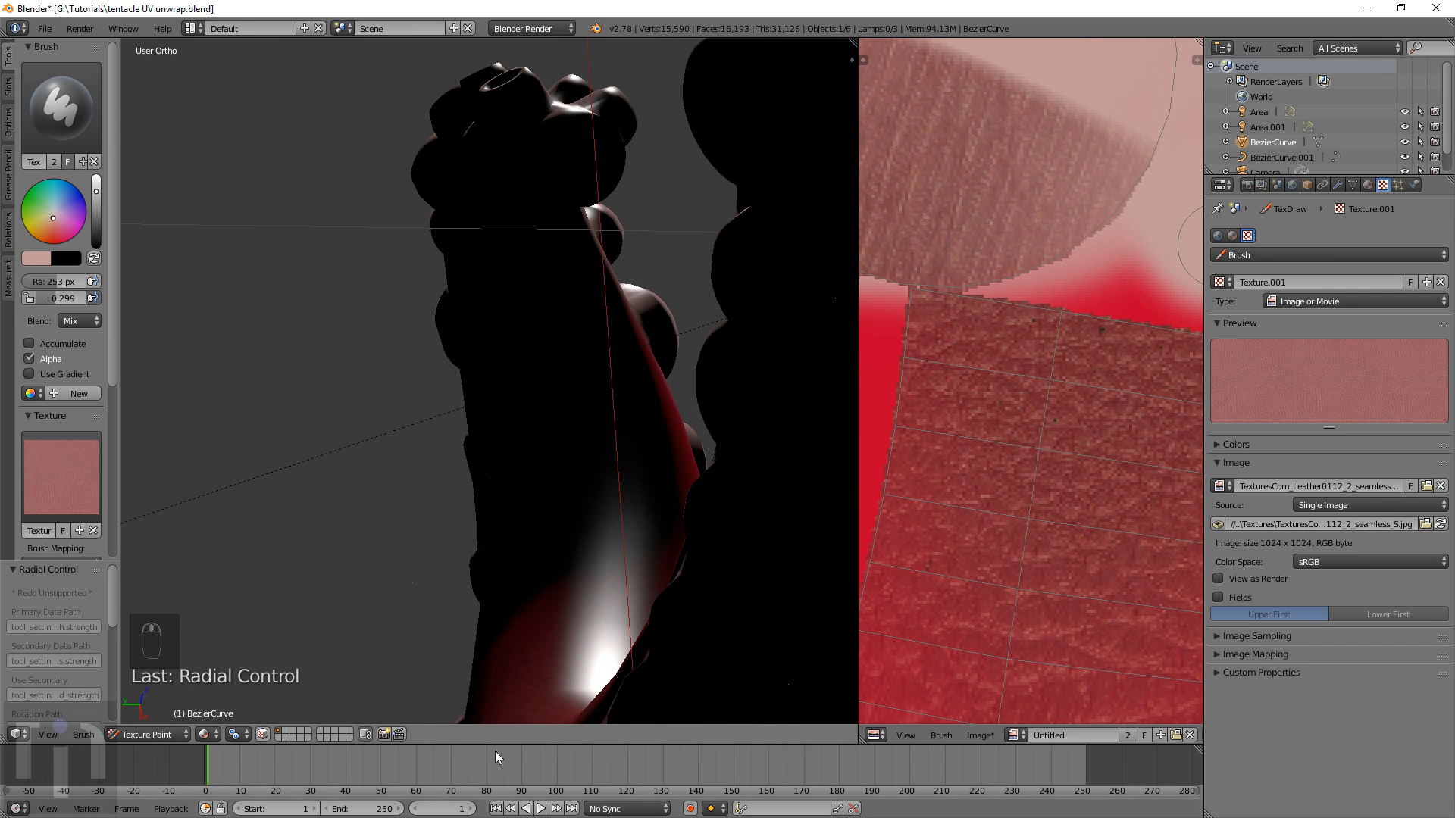
Try Texture shading on the dark tip of the tentacle, then set the 3D viewport shading to Rendered
{"action": "left_click", "coordinate": [206, 734]}
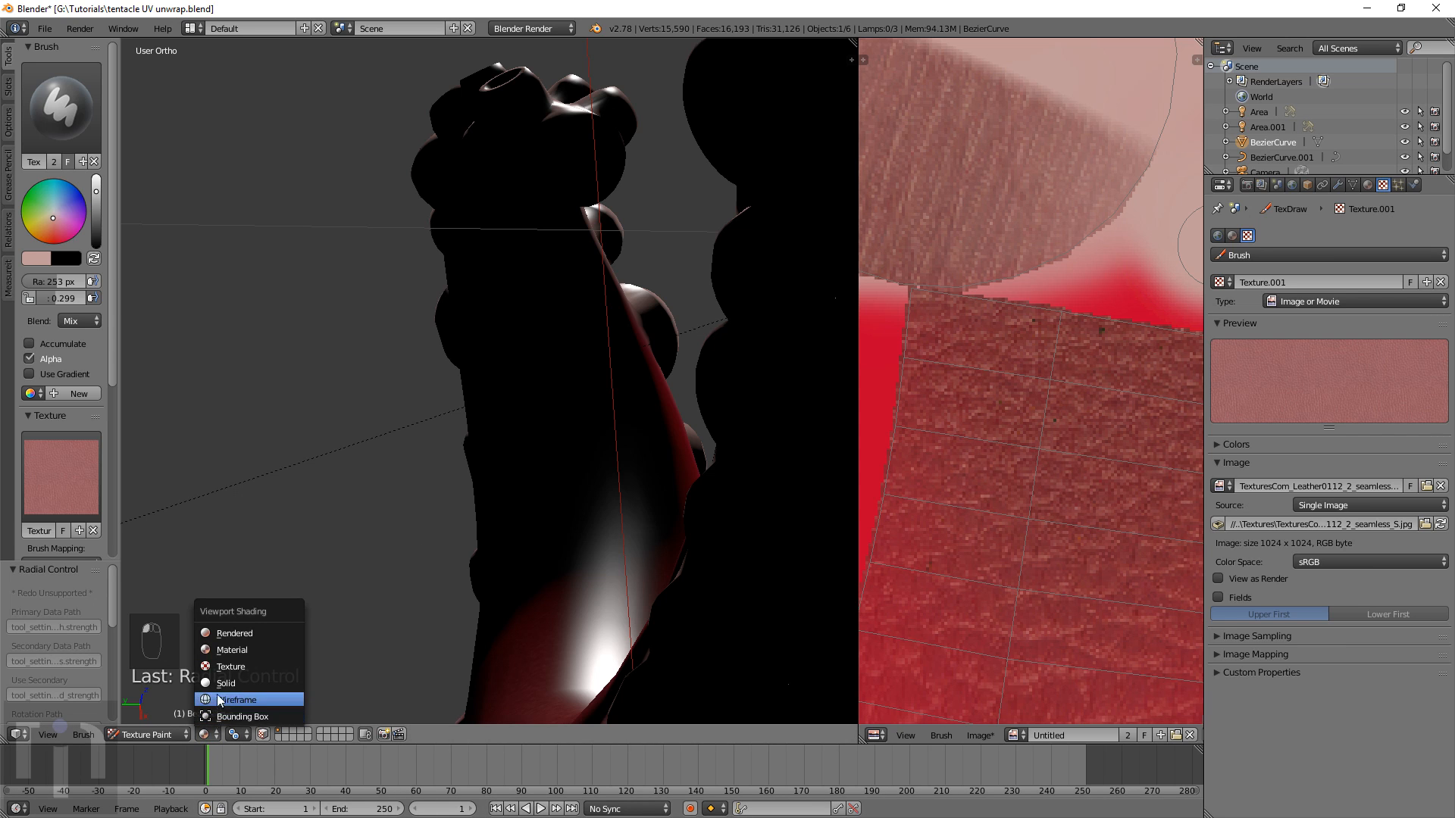
{"action": "left_click", "coordinate": [229, 667]}
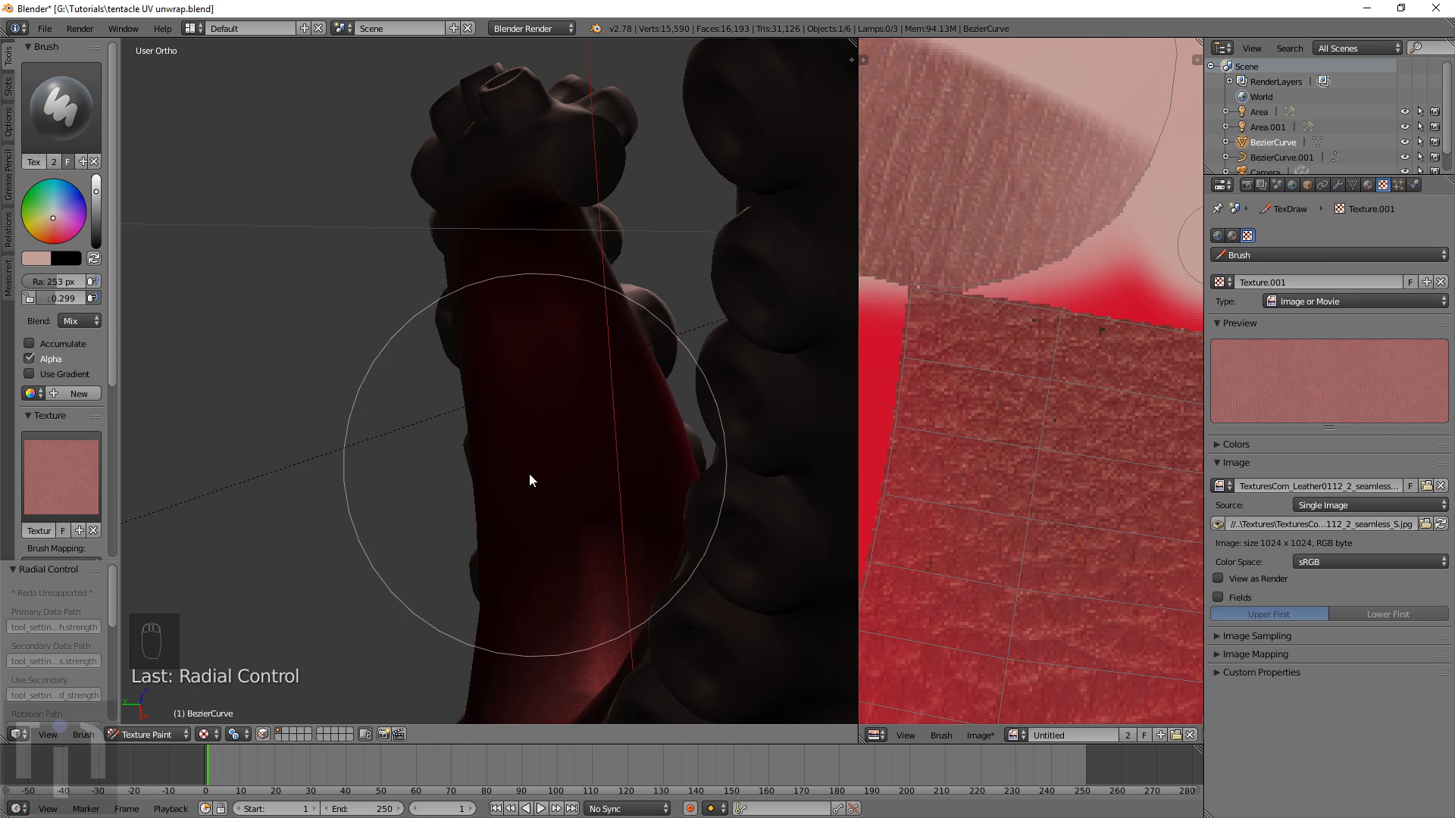
{"action": "left_click", "coordinate": [210, 735]}
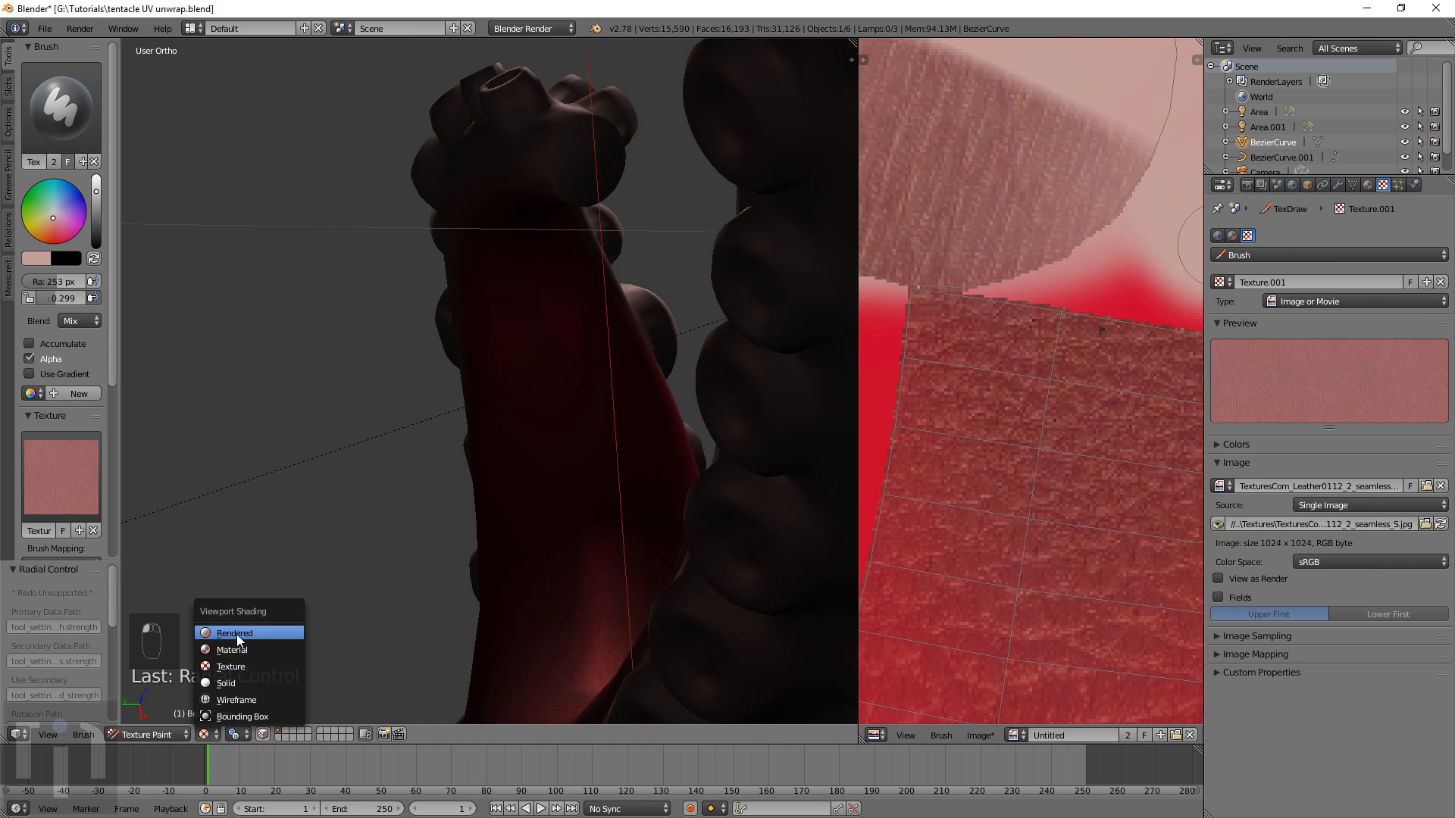
{"action": "left_click", "coordinate": [236, 634]}
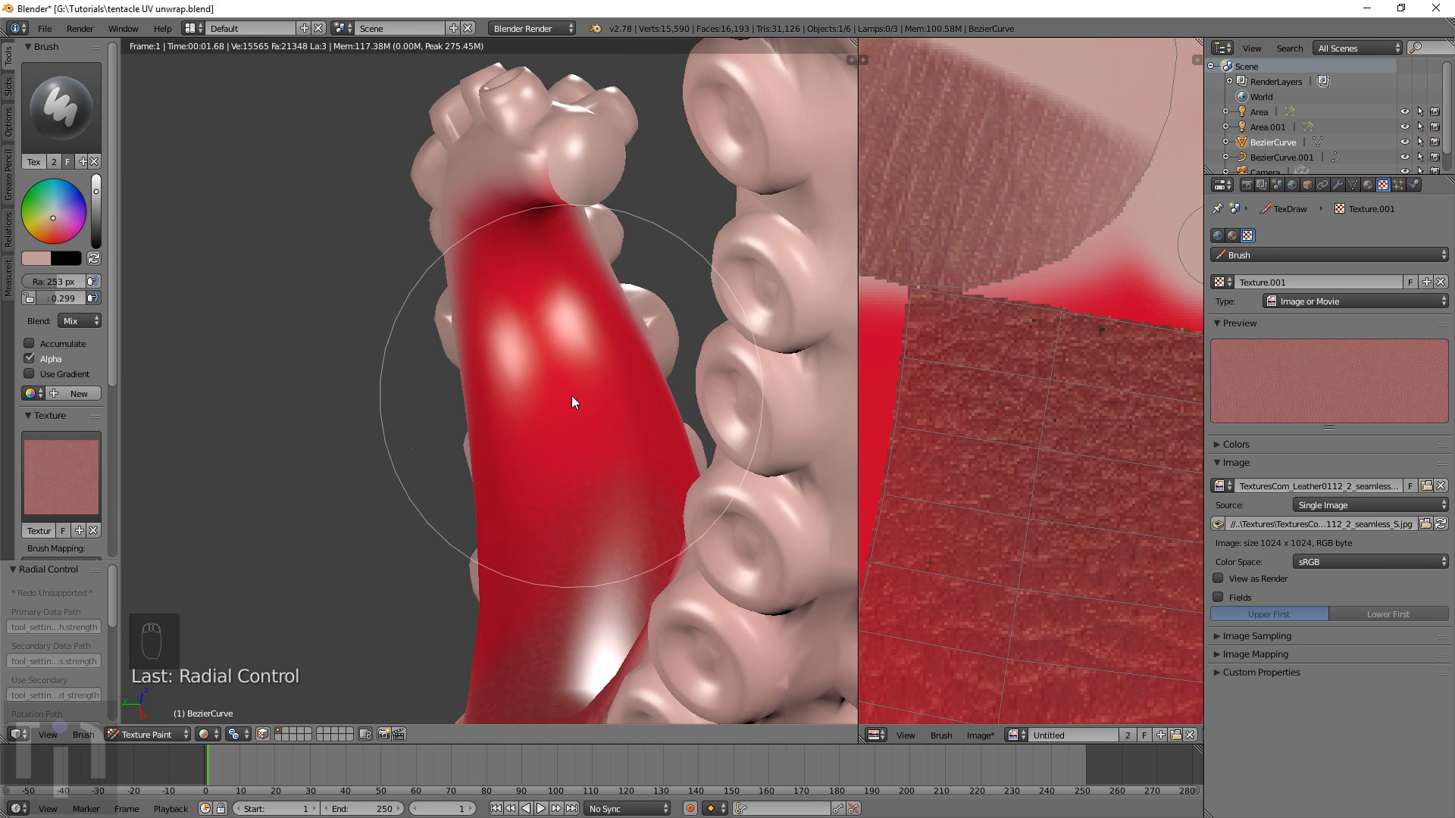
Reduce the brush radius to 209 px and paint the leather texture over the red back near the tip
{"action": "scroll", "coordinate": [588, 431], "scroll_direction": "up", "scroll_amount": 1}
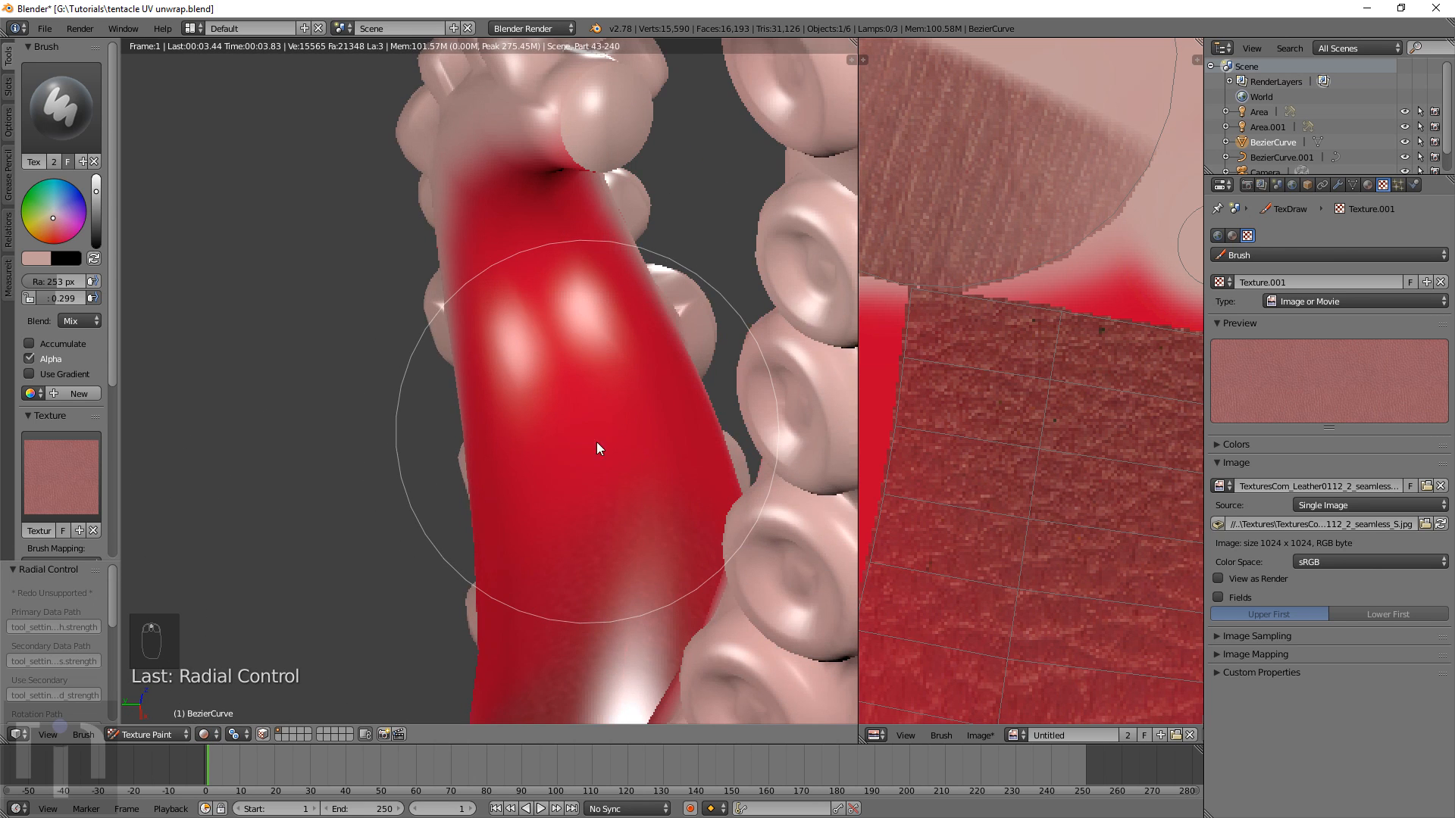
{"action": "key", "text": "f"}
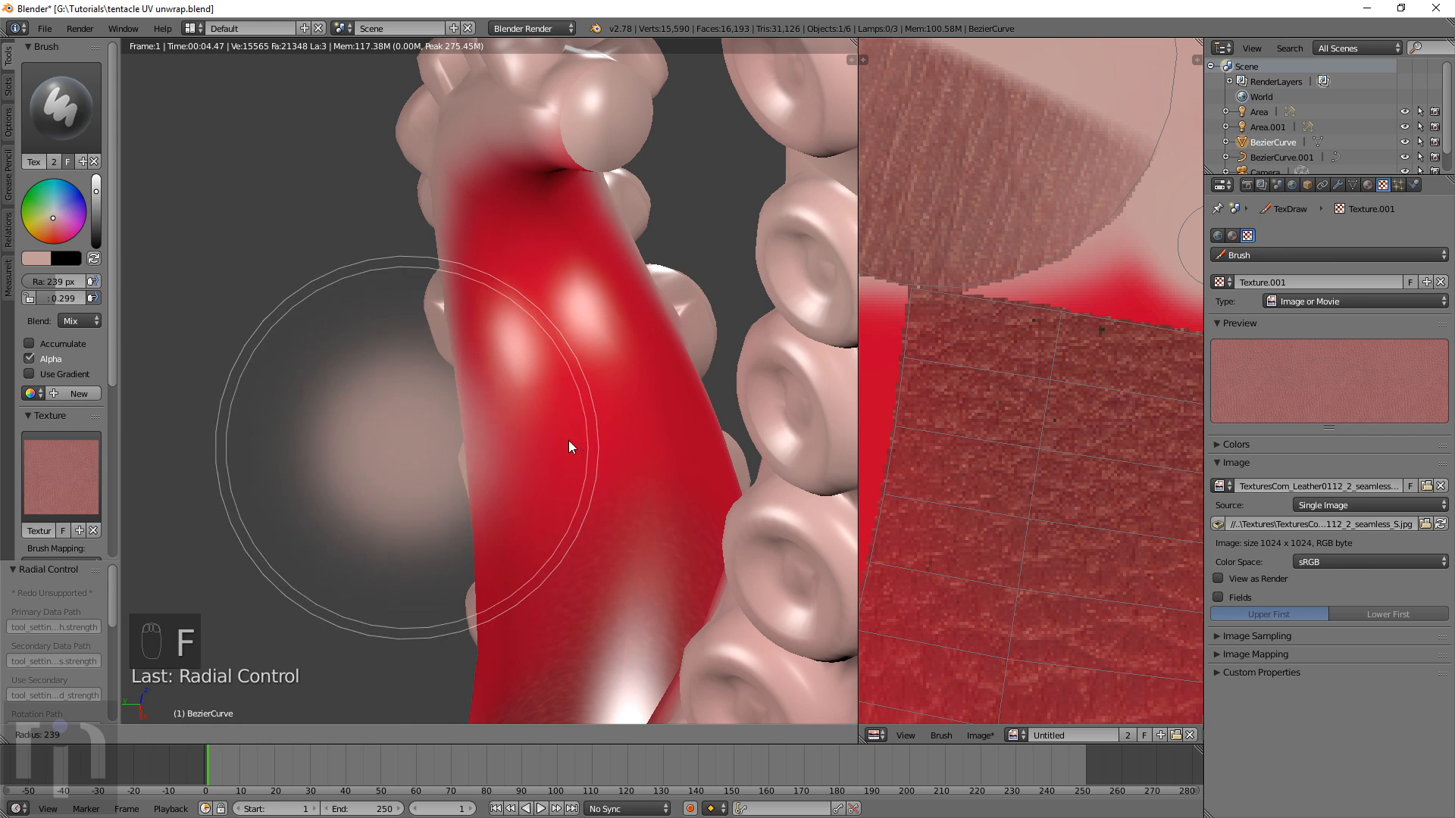
{"action": "left_click", "coordinate": [558, 444]}
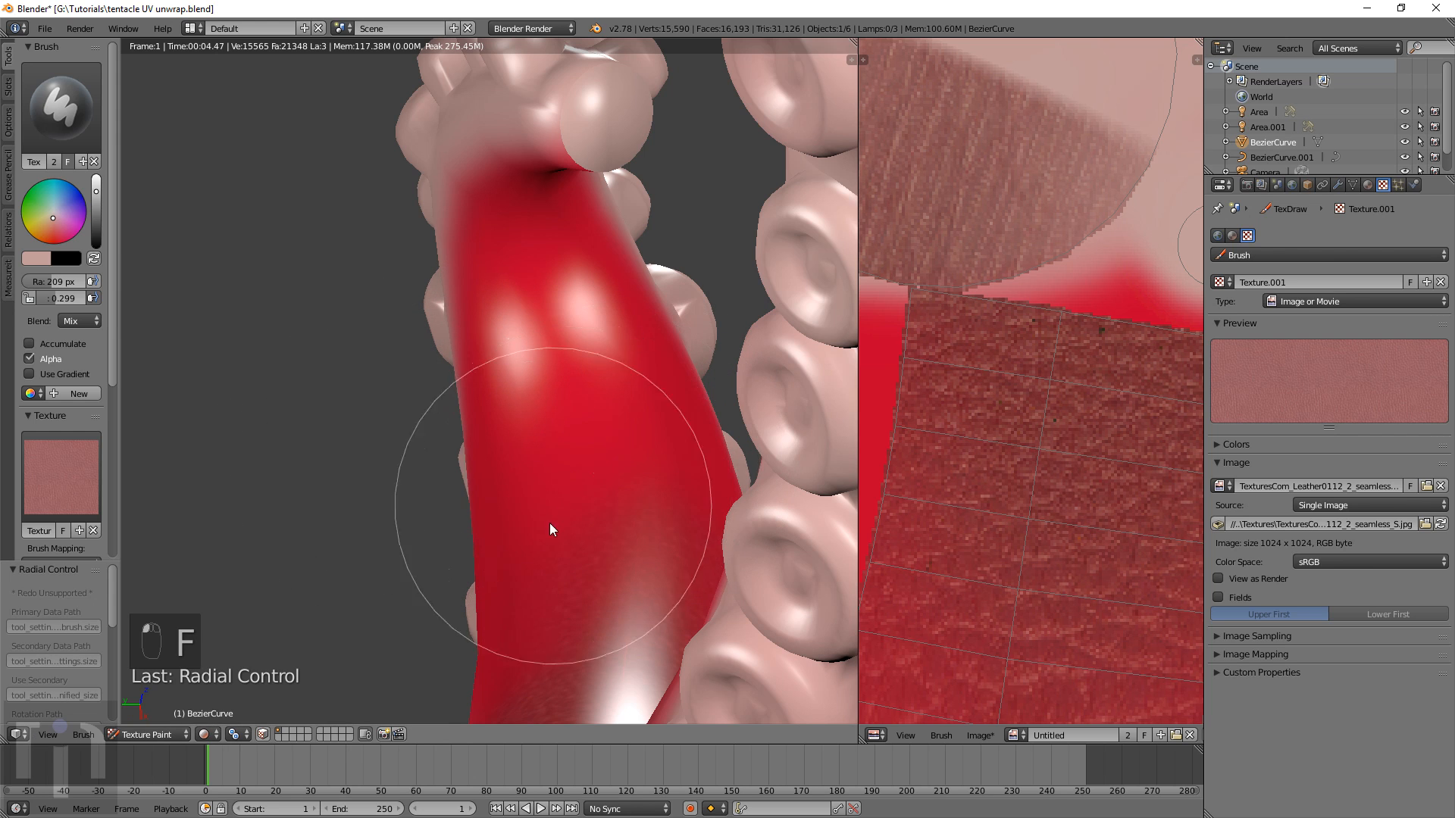
{"action": "mouse_move", "coordinate": [586, 393]}
{"action": "left_mouse_down"}
{"action": "mouse_move", "coordinate": [578, 340]}
{"action": "mouse_move", "coordinate": [611, 411]}
{"action": "left_mouse_up"}
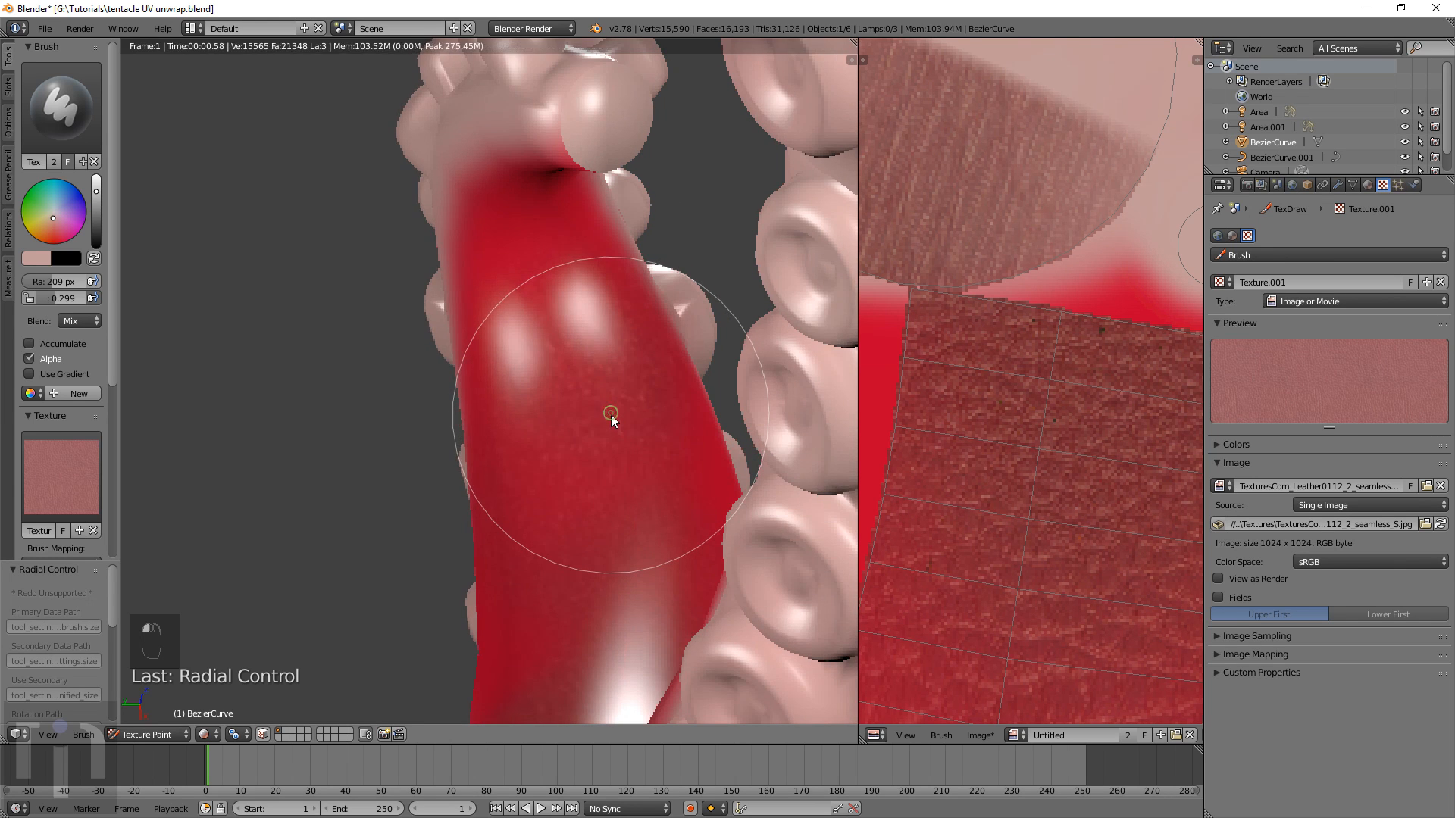
{"action": "mouse_move", "coordinate": [510, 584]}
{"action": "left_mouse_down"}
{"action": "mouse_move", "coordinate": [524, 523]}
{"action": "mouse_move", "coordinate": [614, 517]}
{"action": "mouse_move", "coordinate": [616, 499]}
{"action": "left_mouse_up"}
Set the 3D viewport shading to Texture and inspect the tentacle's base and suckered underside
{"action": "scroll", "coordinate": [624, 489], "scroll_direction": "down", "scroll_amount": 3}
{"action": "middle_click_drag", "start_coordinate": [584, 481], "coordinate": [593, 557]}
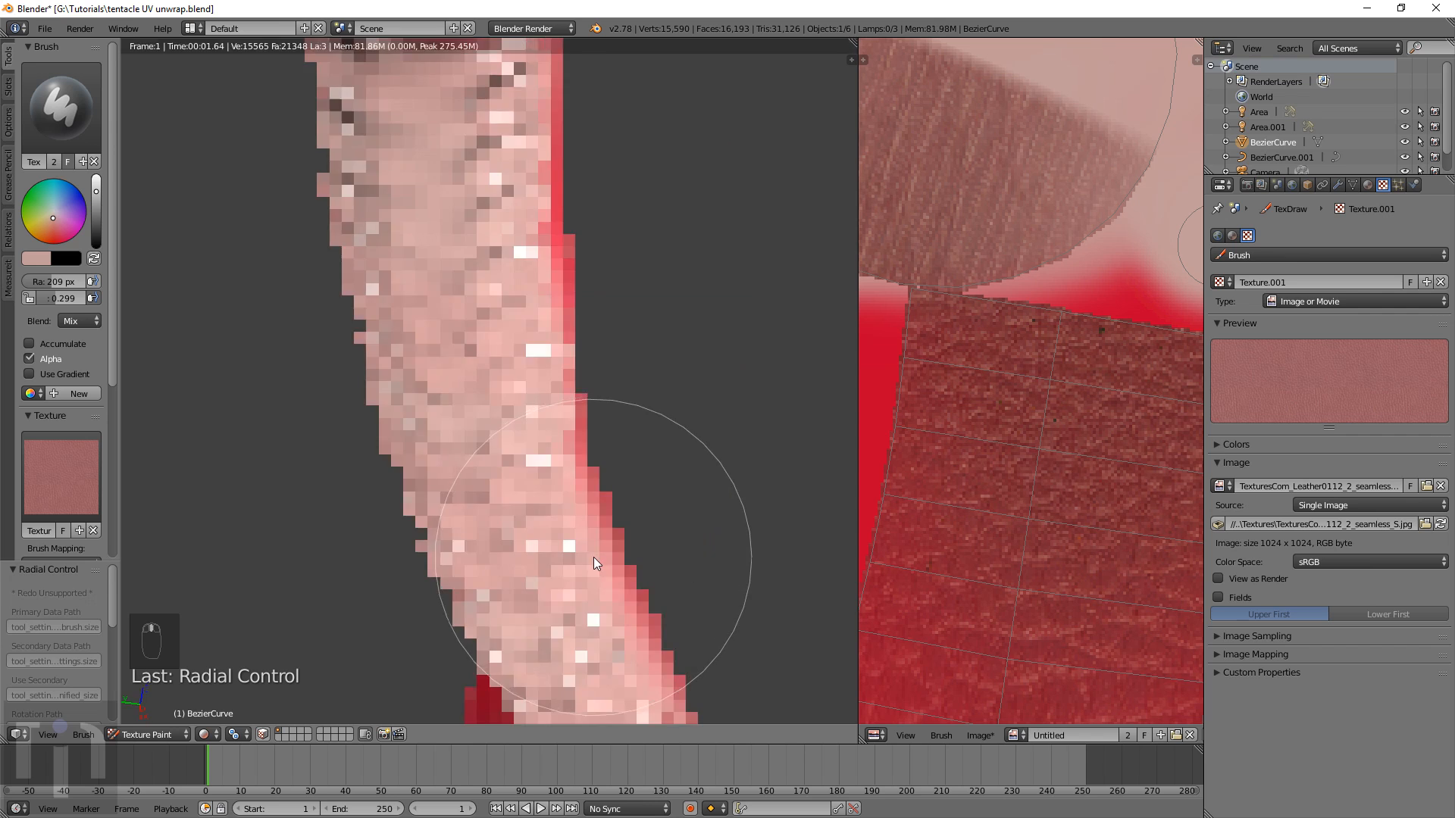
{"action": "left_click", "coordinate": [204, 734]}
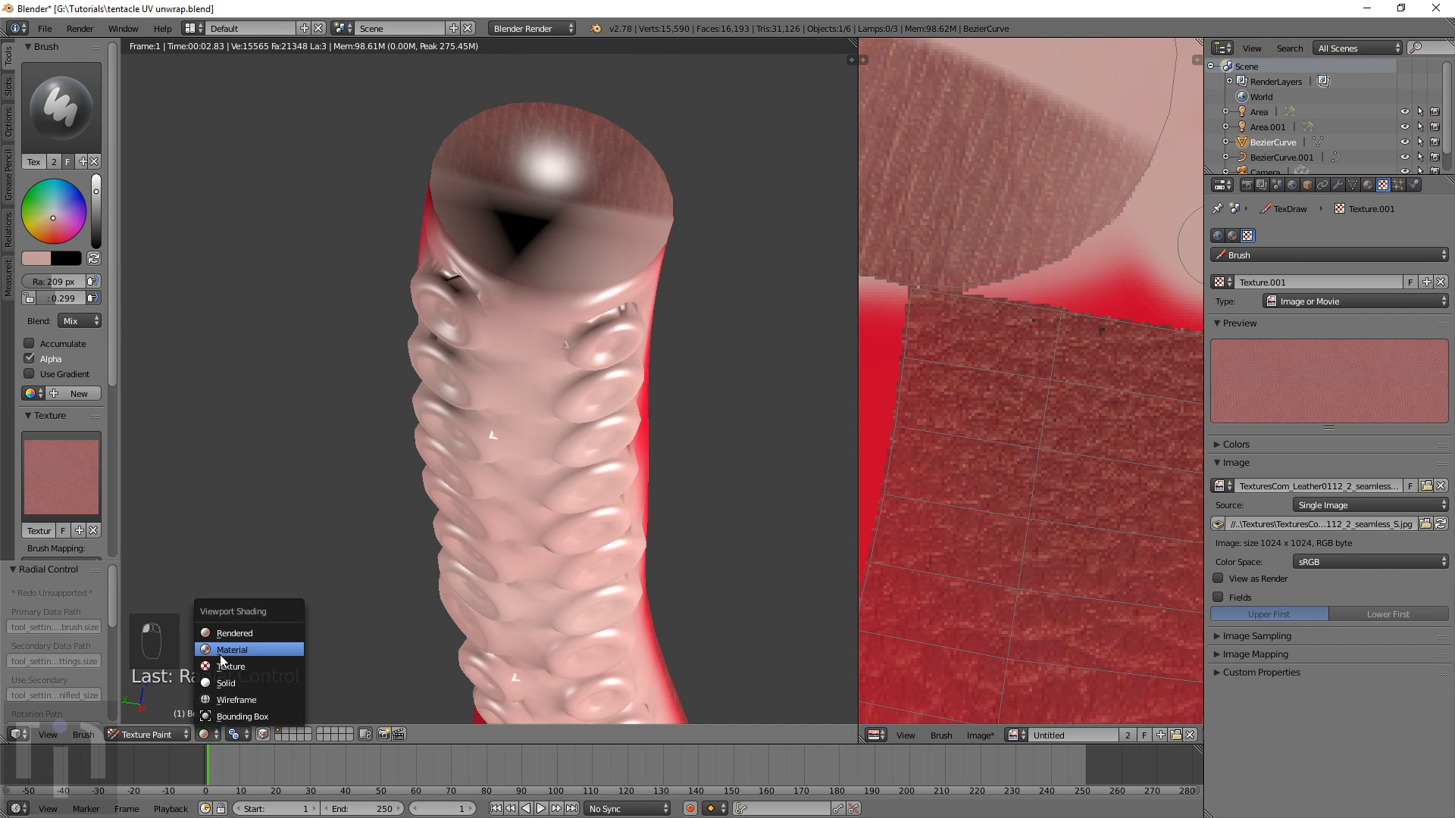
{"action": "left_click", "coordinate": [228, 667]}
{"action": "mouse_move", "coordinate": [412, 523]}
{"action": "middle_mouse_down"}
{"action": "mouse_move", "coordinate": [548, 467]}
{"action": "mouse_move", "coordinate": [571, 637]}
{"action": "mouse_move", "coordinate": [488, 690]}
{"action": "mouse_move", "coordinate": [602, 562]}
{"action": "mouse_move", "coordinate": [625, 418]}
{"action": "mouse_move", "coordinate": [571, 391]}
{"action": "mouse_move", "coordinate": [575, 415]}
{"action": "middle_mouse_up"}
{"action": "scroll", "coordinate": [606, 434], "scroll_direction": "up", "scroll_amount": 3}
{"action": "mouse_move", "coordinate": [664, 433]}
{"action": "middle_mouse_down"}
{"action": "mouse_move", "coordinate": [611, 432]}
{"action": "mouse_move", "coordinate": [568, 480]}
{"action": "mouse_move", "coordinate": [542, 280]}
{"action": "mouse_move", "coordinate": [583, 729]}
{"action": "mouse_move", "coordinate": [561, 327]}
{"action": "mouse_move", "coordinate": [546, 477]}
{"action": "mouse_move", "coordinate": [597, 457]}
{"action": "mouse_move", "coordinate": [425, 429]}
{"action": "mouse_move", "coordinate": [474, 480]}
{"action": "mouse_move", "coordinate": [433, 302]}
{"action": "mouse_move", "coordinate": [715, 332]}
{"action": "middle_mouse_up"}
Widen the image editor to show more of the painted texture and its UV layout
{"action": "scroll", "coordinate": [733, 459], "scroll_direction": "down", "scroll_amount": 8}
{"action": "scroll", "coordinate": [992, 357], "scroll_direction": "down", "scroll_amount": 9}
{"action": "left_click_drag", "start_coordinate": [857, 290], "coordinate": [480, 356]}
Show the whole tentacle from the front and set the 3D viewport shading to Solid
{"action": "scroll", "coordinate": [371, 417], "scroll_direction": "down", "scroll_amount": 5}
{"action": "mouse_move", "coordinate": [364, 425]}
{"action": "middle_mouse_down"}
{"action": "mouse_move", "coordinate": [362, 571]}
{"action": "mouse_move", "coordinate": [409, 265]}
{"action": "middle_mouse_up"}
{"action": "key", "text": "KP_1"}
{"action": "scroll", "coordinate": [320, 415], "scroll_direction": "up", "scroll_amount": 4}
{"action": "left_click", "coordinate": [209, 734]}
{"action": "left_click", "coordinate": [228, 685]}
Bring the base-end UV islands into view in the image editor and widen the editor further over the 3D view
{"action": "mouse_move", "coordinate": [405, 500]}
{"action": "middle_mouse_down"}
{"action": "mouse_move", "coordinate": [336, 608]}
{"action": "mouse_move", "coordinate": [365, 673]}
{"action": "middle_mouse_up"}
{"action": "scroll", "coordinate": [333, 622], "scroll_direction": "up", "scroll_amount": 8}
{"action": "middle_click_drag", "start_coordinate": [267, 518], "coordinate": [302, 376]}
{"action": "middle_click_drag", "start_coordinate": [359, 523], "coordinate": [282, 284]}
{"action": "middle_click_drag", "start_coordinate": [465, 579], "coordinate": [274, 295]}
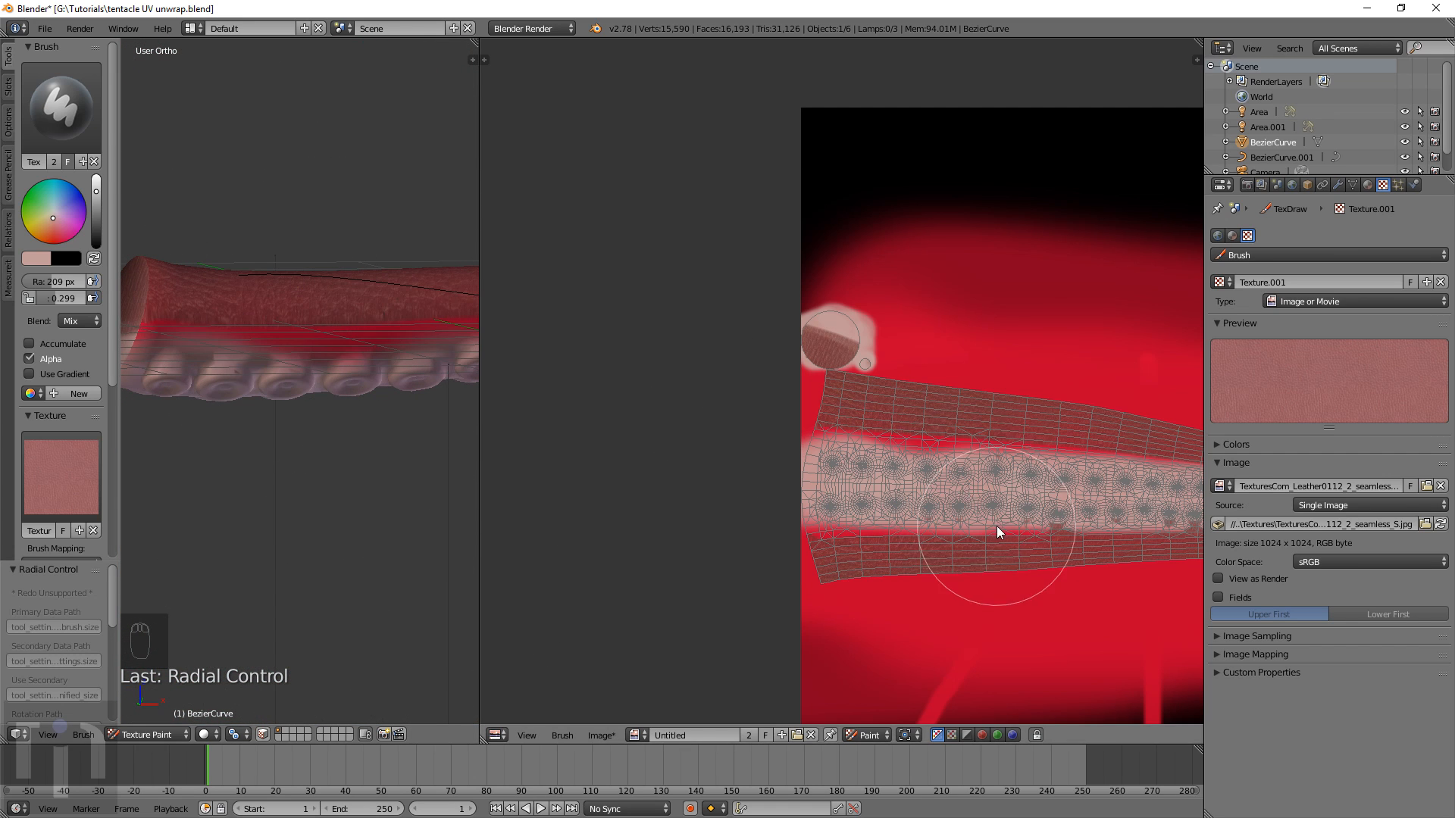
{"action": "scroll", "coordinate": [997, 525], "scroll_direction": "up", "scroll_amount": 2}
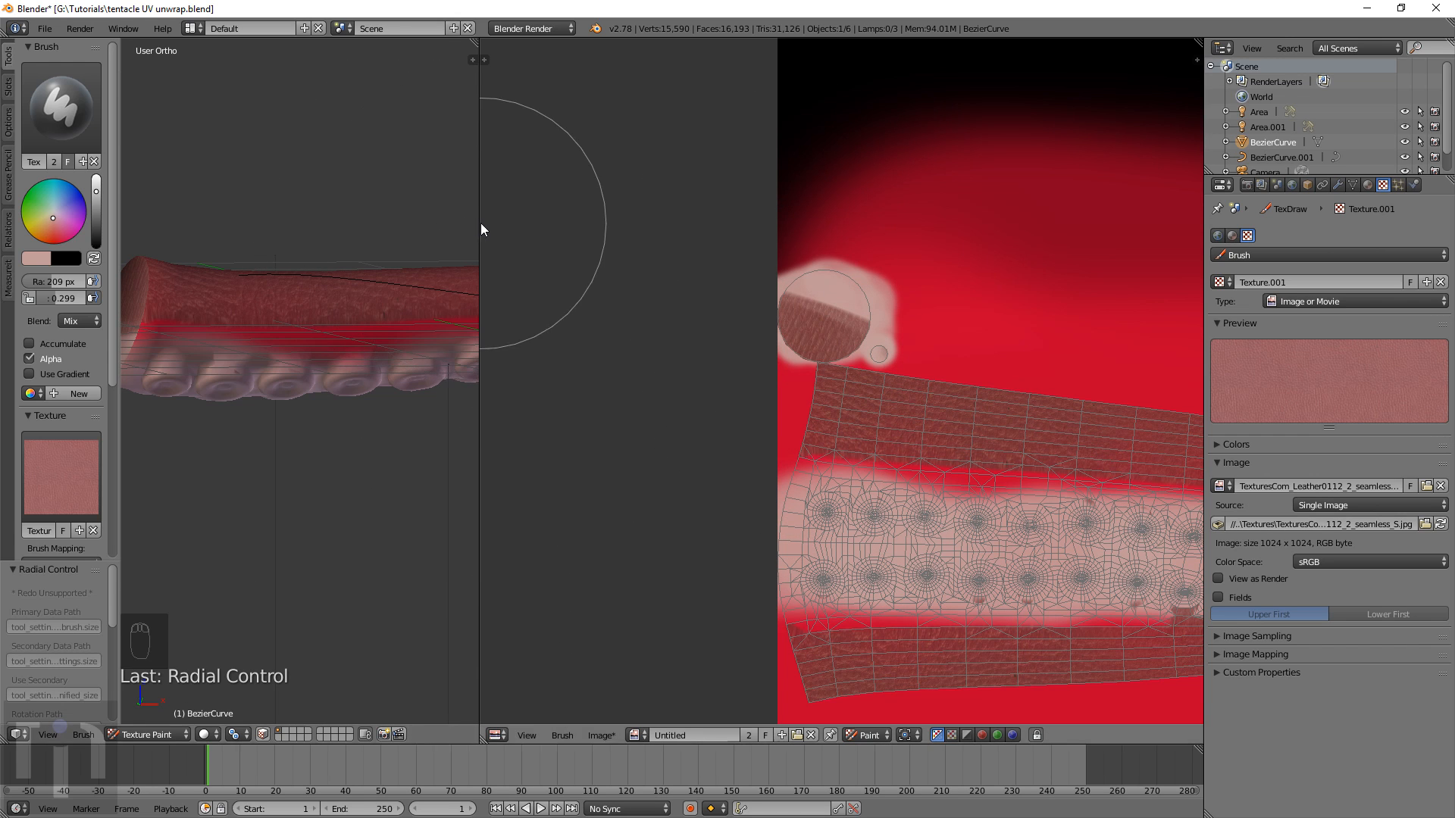
{"action": "left_click_drag", "start_coordinate": [478, 223], "coordinate": [384, 220]}
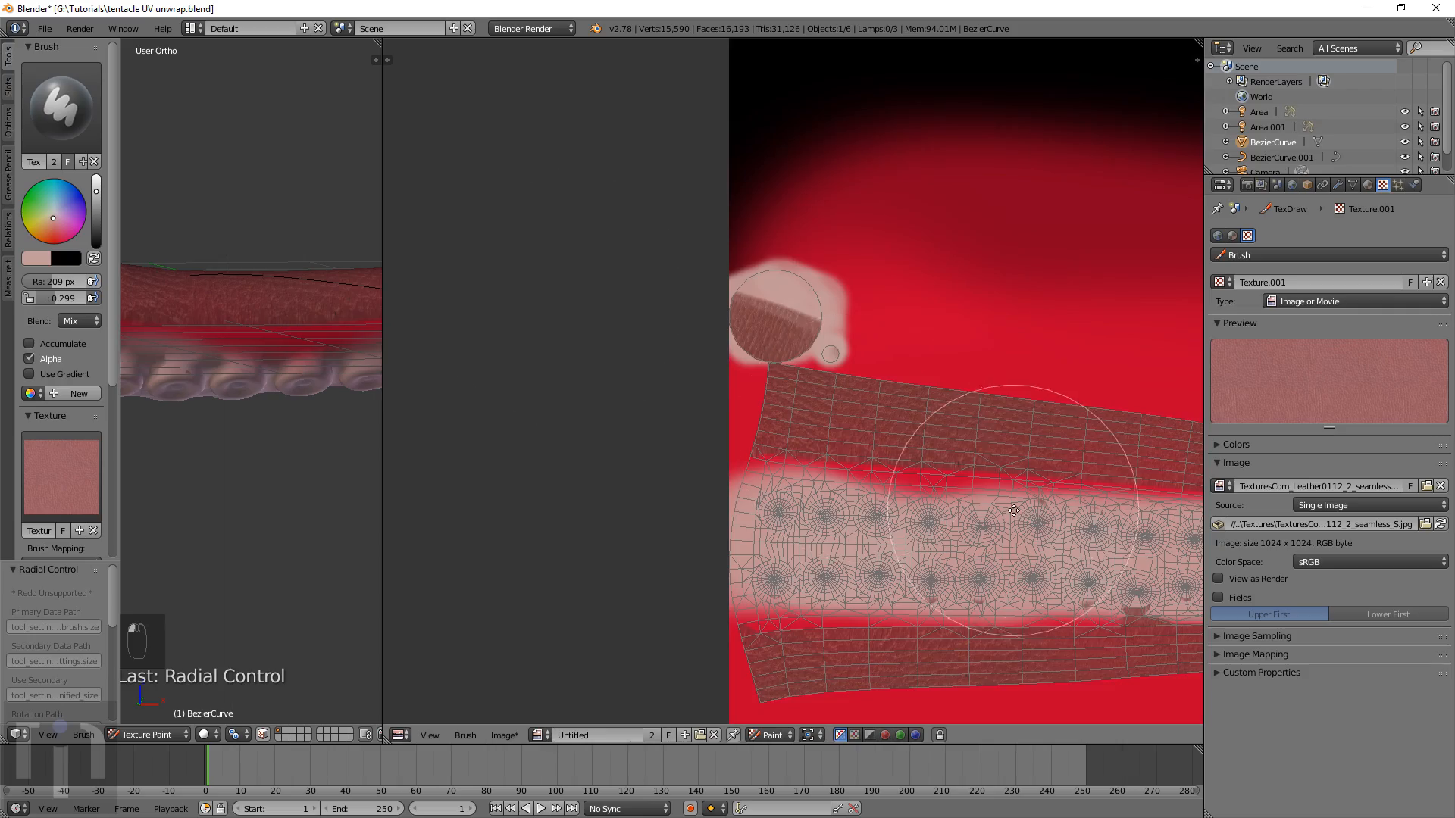
Start shrinking the brush radius over the border between the leather-textured strip and the pale sucker strip in the image editor
{"action": "scroll", "coordinate": [758, 424], "scroll_direction": "up", "scroll_amount": 3}
{"action": "middle_click_drag", "start_coordinate": [751, 413], "coordinate": [841, 408]}
{"action": "scroll", "coordinate": [631, 341], "scroll_direction": "up", "scroll_amount": 7}
{"action": "middle_click_drag", "start_coordinate": [572, 357], "coordinate": [1088, 501]}
{"action": "scroll", "coordinate": [814, 410], "scroll_direction": "down", "scroll_amount": 4}
{"action": "scroll", "coordinate": [706, 384], "scroll_direction": "up", "scroll_amount": 6}
{"action": "scroll", "coordinate": [738, 447], "scroll_direction": "down", "scroll_amount": 5}
{"action": "middle_click_drag", "start_coordinate": [715, 445], "coordinate": [903, 453]}
{"action": "key", "text": "f"}
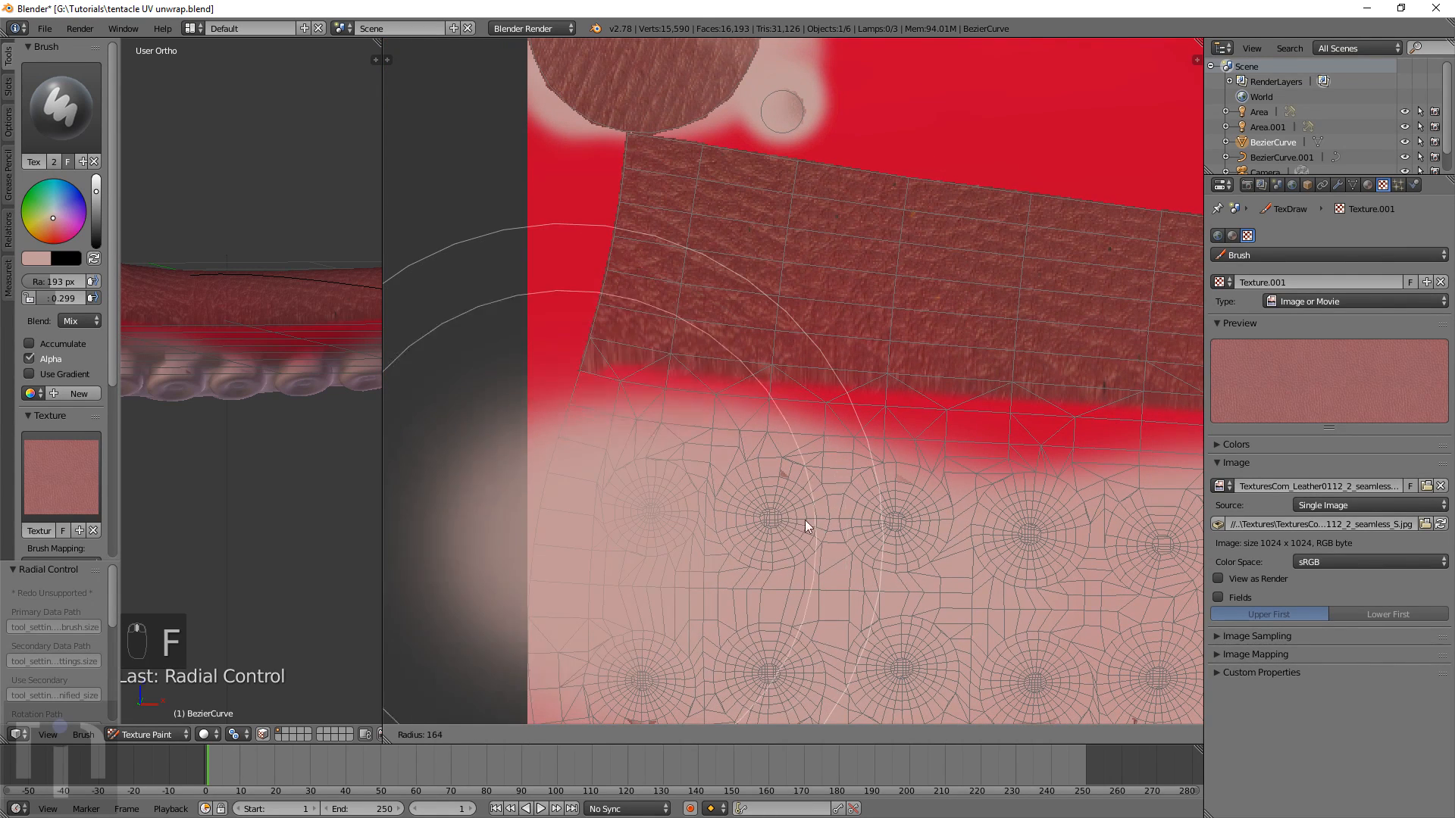
Set the paint brush radius to 71 px and its strength to 0.288
{"action": "left_click", "coordinate": [709, 524]}
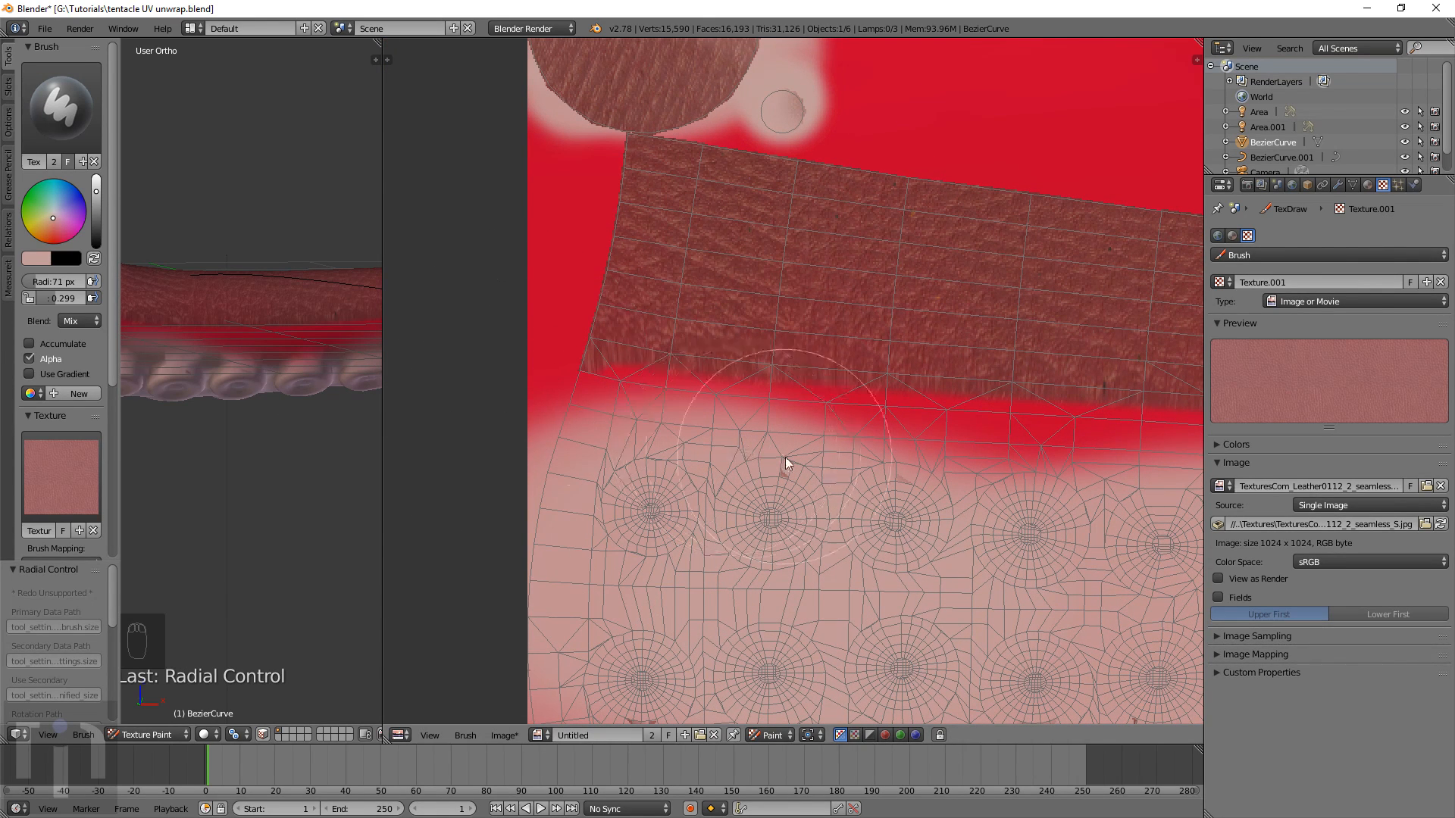
{"action": "key", "text": "shift+f"}
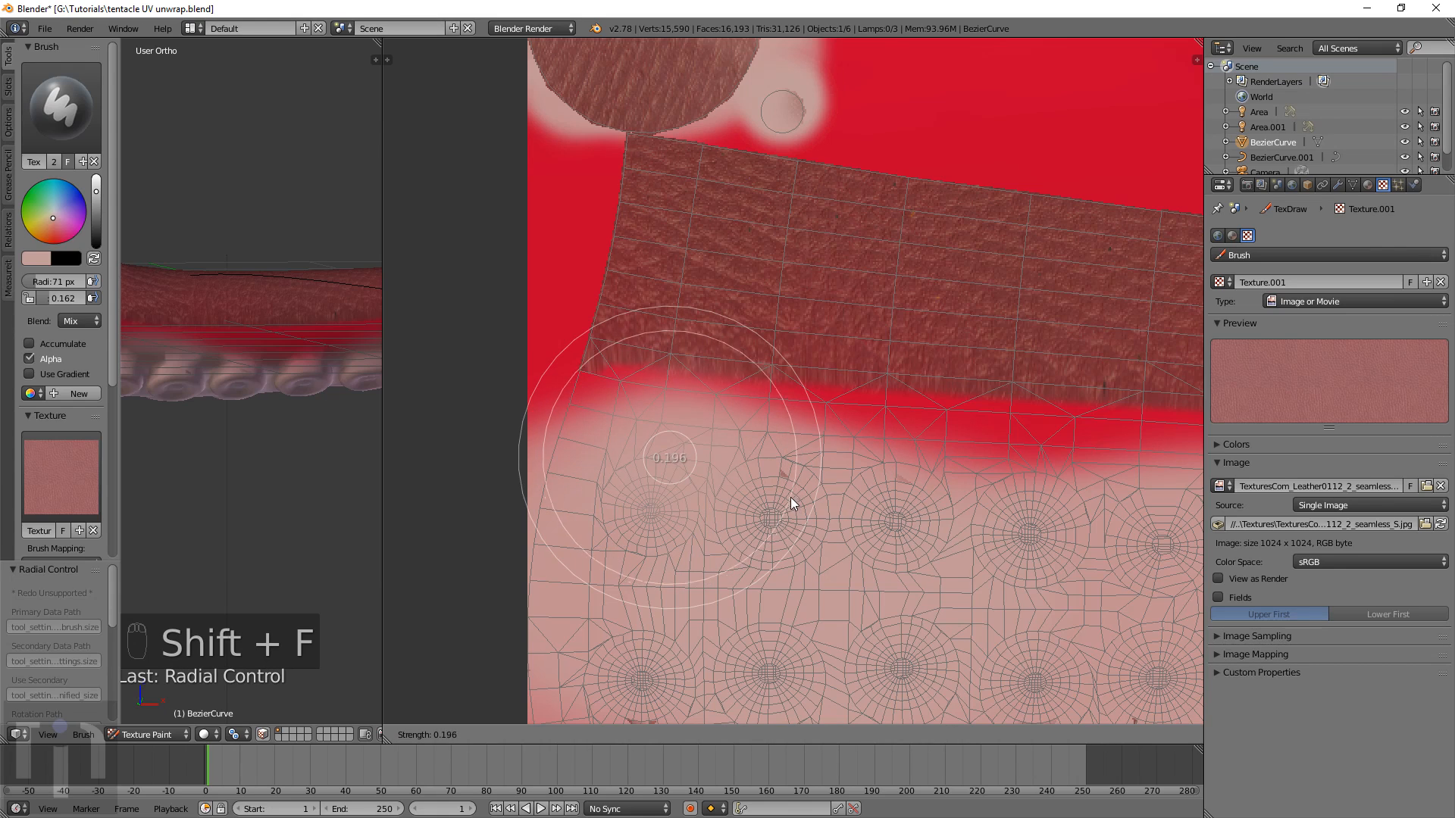
{"action": "left_click", "coordinate": [771, 503]}
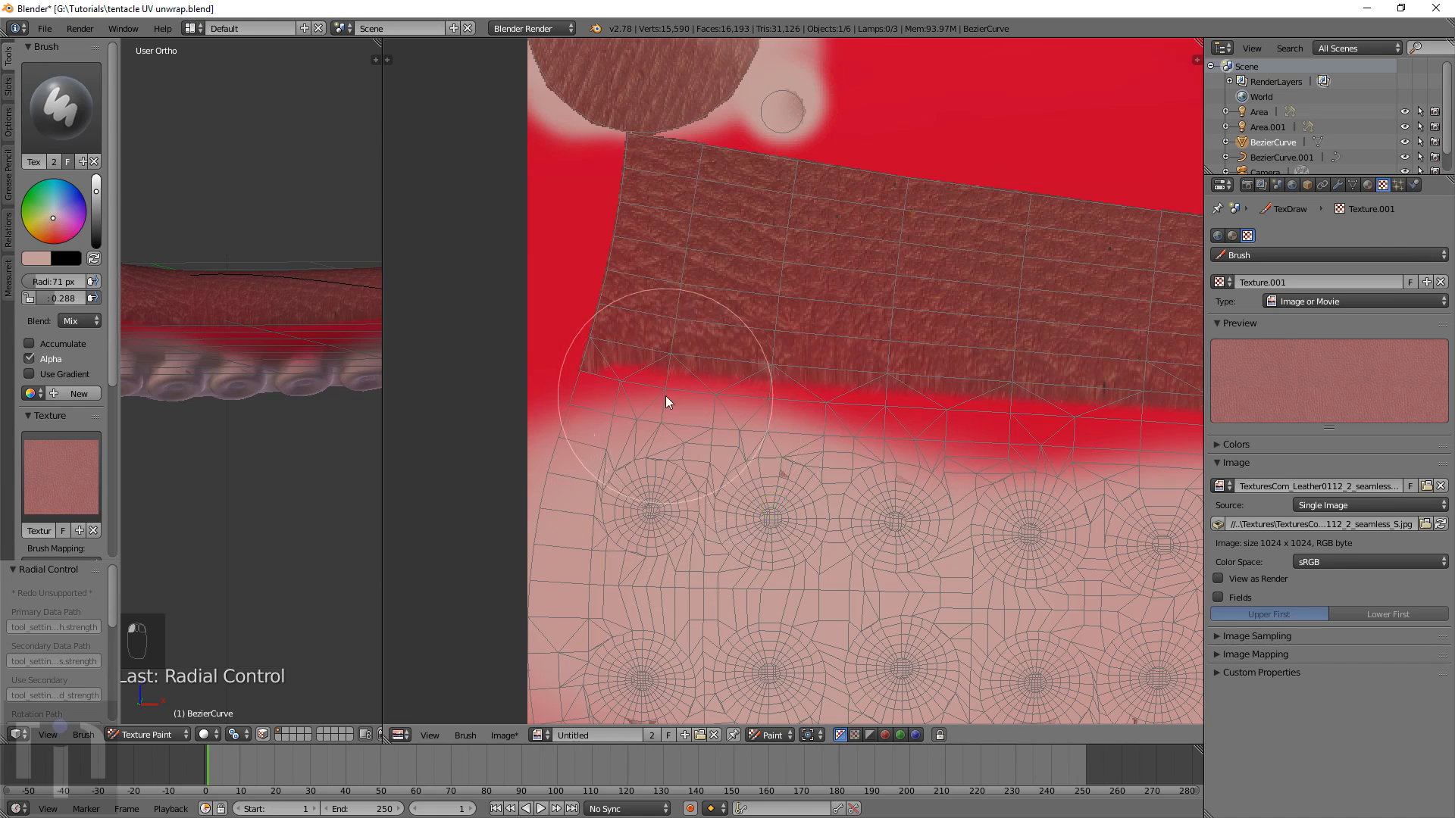
Paint the leather texture over the red seam between the upper skin strip and the suckers, starting at the tentacle's wide end
{"action": "scroll", "coordinate": [665, 395], "scroll_direction": "up", "scroll_amount": 2}
{"action": "mouse_move", "coordinate": [563, 386]}
{"action": "left_mouse_down"}
{"action": "mouse_move", "coordinate": [777, 412]}
{"action": "mouse_move", "coordinate": [493, 367]}
{"action": "mouse_move", "coordinate": [956, 407]}
{"action": "left_mouse_up"}
{"action": "middle_click_drag", "start_coordinate": [956, 407], "coordinate": [557, 386]}
{"action": "left_click_drag", "start_coordinate": [556, 387], "coordinate": [748, 391]}
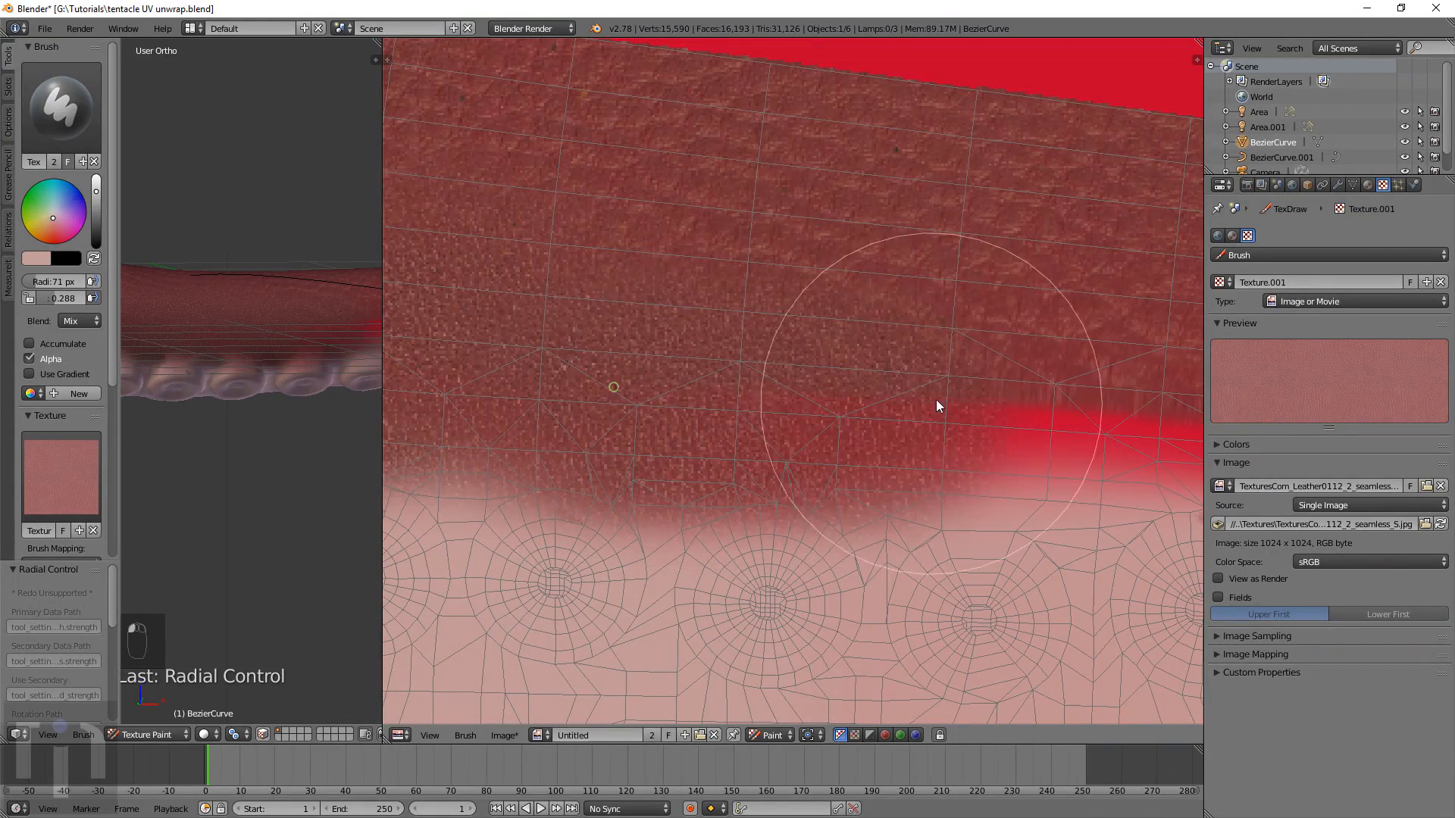
{"action": "mouse_move", "coordinate": [991, 425]}
{"action": "left_mouse_down"}
{"action": "mouse_move", "coordinate": [938, 415]}
{"action": "mouse_move", "coordinate": [1021, 426]}
{"action": "left_mouse_up"}
{"action": "middle_click_drag", "start_coordinate": [1021, 426], "coordinate": [664, 387]}
{"action": "mouse_move", "coordinate": [664, 387]}
{"action": "left_mouse_down"}
{"action": "mouse_move", "coordinate": [1007, 412]}
{"action": "mouse_move", "coordinate": [942, 387]}
{"action": "mouse_move", "coordinate": [958, 380]}
{"action": "left_mouse_up"}
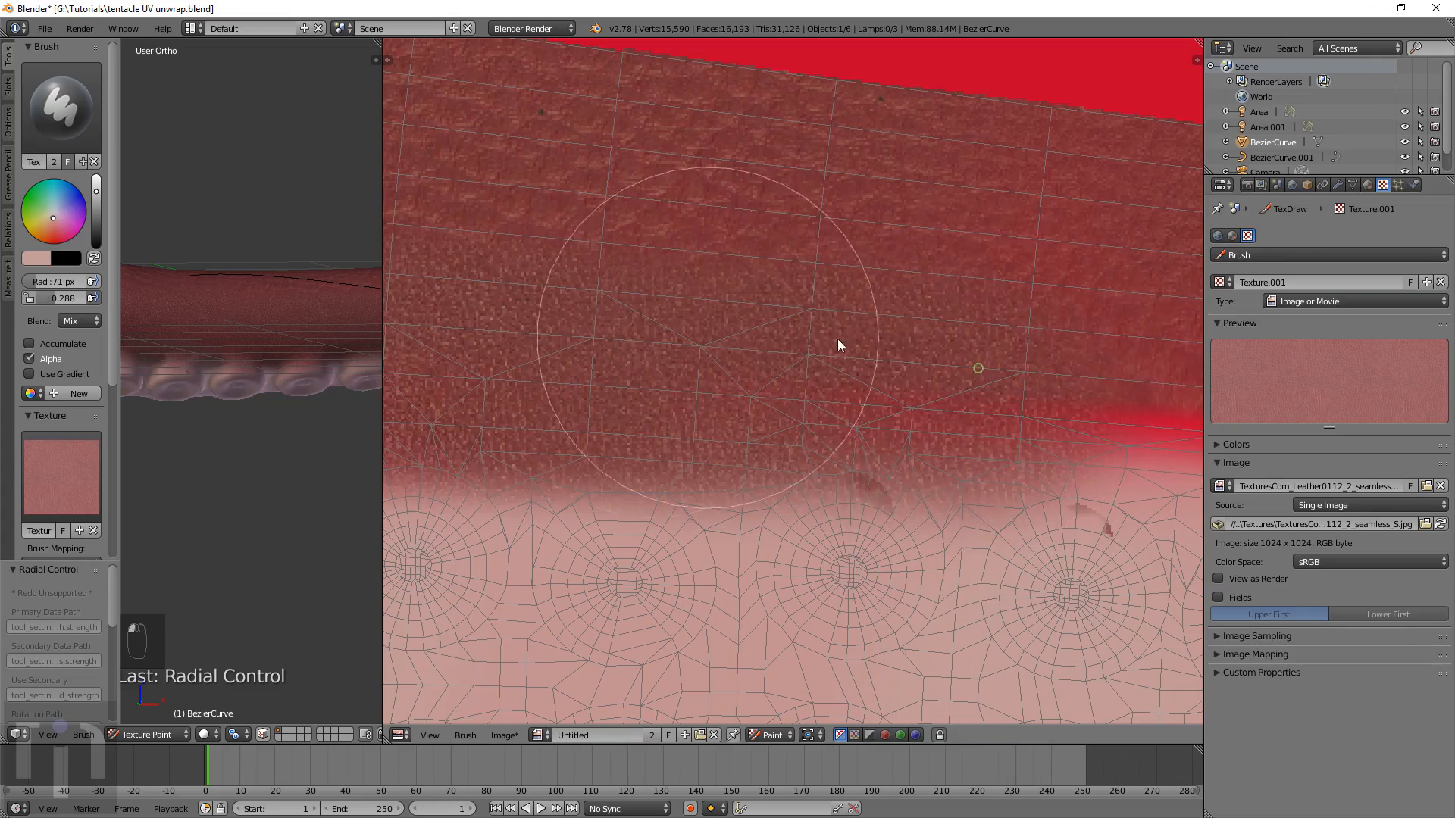
Continue the leather texture along the upper seam through the first half of the tentacle's UV island
{"action": "middle_click_drag", "start_coordinate": [1011, 415], "coordinate": [766, 383]}
{"action": "mouse_move", "coordinate": [751, 384]}
{"action": "left_mouse_down"}
{"action": "mouse_move", "coordinate": [788, 356]}
{"action": "mouse_move", "coordinate": [1047, 369]}
{"action": "mouse_move", "coordinate": [964, 391]}
{"action": "mouse_move", "coordinate": [978, 398]}
{"action": "left_mouse_up"}
{"action": "middle_click_drag", "start_coordinate": [977, 398], "coordinate": [563, 402]}
{"action": "left_click_drag", "start_coordinate": [529, 352], "coordinate": [1016, 413]}
{"action": "middle_click_drag", "start_coordinate": [1016, 412], "coordinate": [794, 399]}
{"action": "left_click_drag", "start_coordinate": [544, 388], "coordinate": [945, 436]}
{"action": "middle_click_drag", "start_coordinate": [946, 436], "coordinate": [676, 384]}
{"action": "left_click_drag", "start_coordinate": [660, 383], "coordinate": [857, 398]}
{"action": "left_click_drag", "start_coordinate": [725, 397], "coordinate": [953, 419]}
{"action": "left_click_drag", "start_coordinate": [578, 377], "coordinate": [994, 426]}
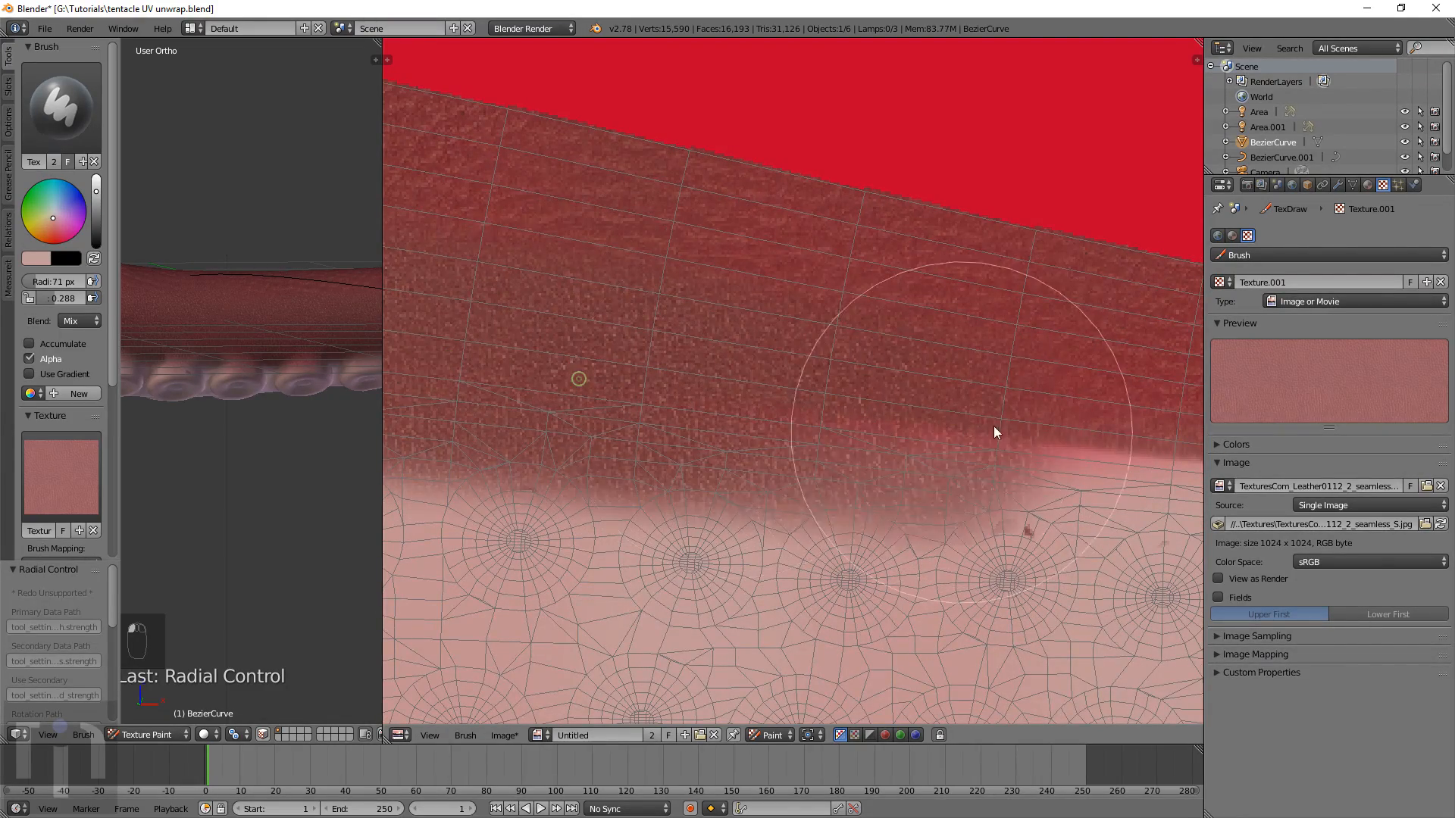
Cover the middle of the upper seam and the adjoining upper sucker row with the leather texture
{"action": "middle_click_drag", "start_coordinate": [1114, 444], "coordinate": [801, 409]}
{"action": "left_click_drag", "start_coordinate": [576, 406], "coordinate": [985, 450]}
{"action": "middle_click_drag", "start_coordinate": [1008, 452], "coordinate": [700, 426]}
{"action": "left_click_drag", "start_coordinate": [719, 426], "coordinate": [993, 453]}
{"action": "middle_click_drag", "start_coordinate": [1022, 455], "coordinate": [730, 477]}
{"action": "mouse_move", "coordinate": [816, 502]}
{"action": "left_mouse_down"}
{"action": "mouse_move", "coordinate": [1013, 491]}
{"action": "mouse_move", "coordinate": [913, 518]}
{"action": "left_mouse_up"}
{"action": "middle_click_drag", "start_coordinate": [919, 521], "coordinate": [822, 415]}
{"action": "left_click_drag", "start_coordinate": [803, 417], "coordinate": [916, 403]}
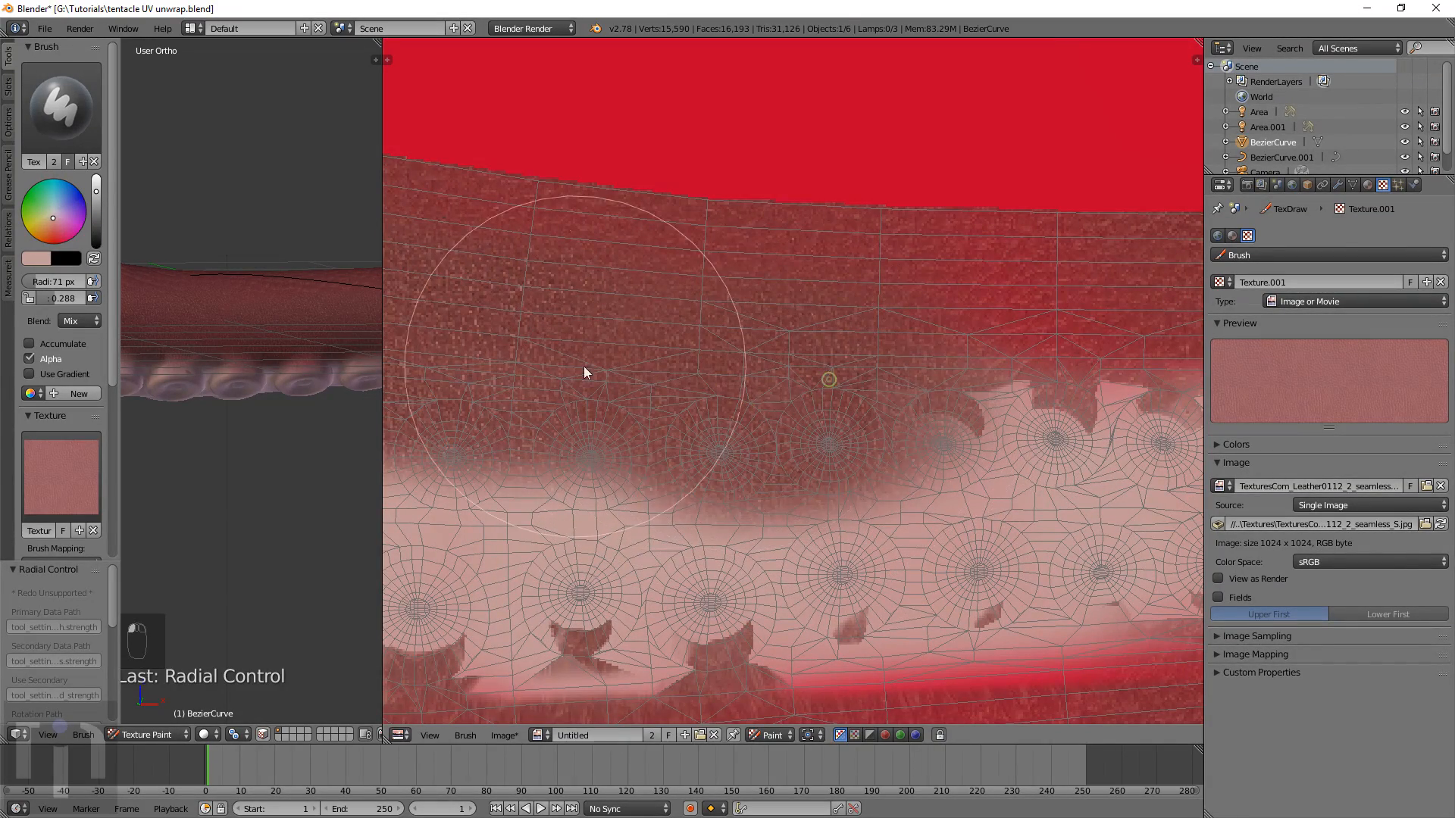
{"action": "left_click_drag", "start_coordinate": [715, 391], "coordinate": [761, 395]}
{"action": "left_click_drag", "start_coordinate": [1056, 370], "coordinate": [1047, 422]}
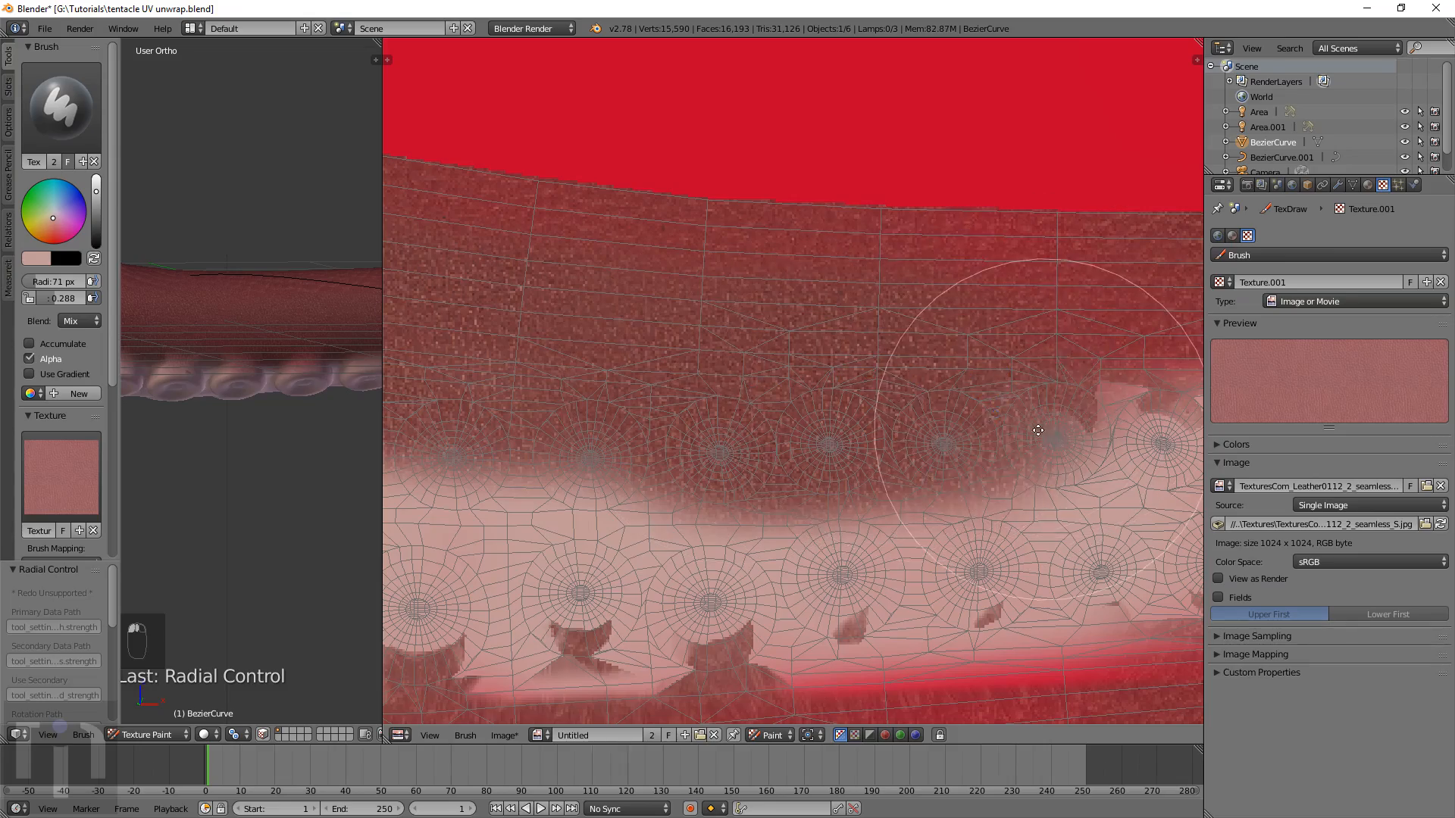
Paint the narrowing part of the upper seam toward the tip, reducing the brush radius to 46 px
{"action": "middle_click_drag", "start_coordinate": [1044, 420], "coordinate": [818, 431]}
{"action": "left_click_drag", "start_coordinate": [794, 424], "coordinate": [1019, 411]}
{"action": "key", "text": "f"}
{"action": "middle_click_drag", "start_coordinate": [1043, 413], "coordinate": [725, 377]}
{"action": "left_click", "coordinate": [884, 455]}
{"action": "mouse_move", "coordinate": [724, 371]}
{"action": "left_mouse_down"}
{"action": "mouse_move", "coordinate": [974, 387]}
{"action": "mouse_move", "coordinate": [1022, 416]}
{"action": "left_mouse_up"}
{"action": "middle_click_drag", "start_coordinate": [1095, 432], "coordinate": [800, 398]}
{"action": "scroll", "coordinate": [800, 398], "scroll_direction": "up", "scroll_amount": 3}
{"action": "mouse_move", "coordinate": [800, 397]}
{"action": "left_mouse_down"}
{"action": "mouse_move", "coordinate": [1026, 371]}
{"action": "mouse_move", "coordinate": [943, 327]}
{"action": "left_mouse_up"}
{"action": "scroll", "coordinate": [943, 325], "scroll_direction": "down", "scroll_amount": 1}
{"action": "middle_click_drag", "start_coordinate": [957, 254], "coordinate": [796, 302]}
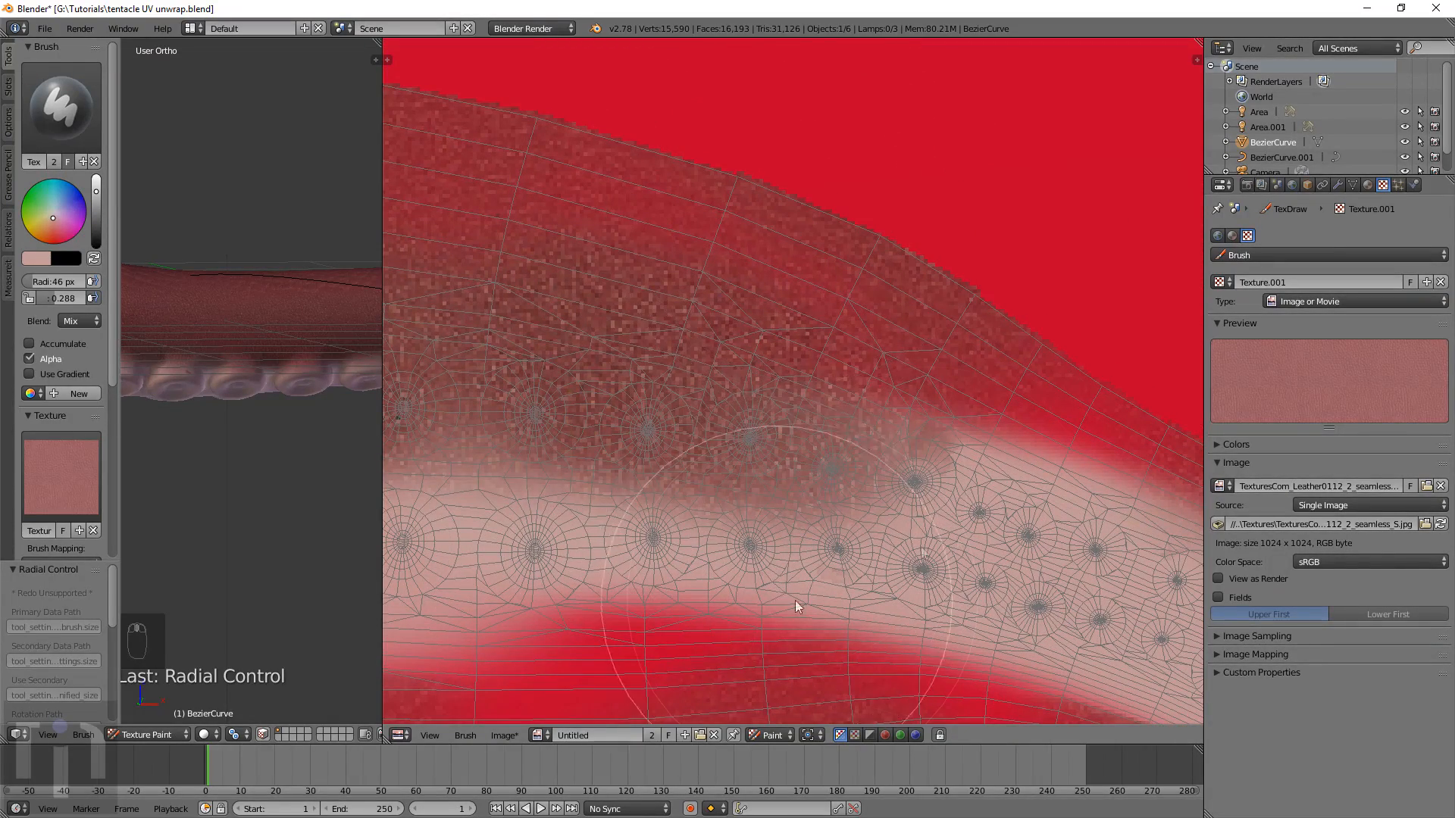
Reduce the brush radius to 25 px and paint the upper seam out to the tentacle's narrow tip
{"action": "middle_click_drag", "start_coordinate": [923, 504], "coordinate": [697, 397]}
{"action": "scroll", "coordinate": [775, 416], "scroll_direction": "up", "scroll_amount": 1}
{"action": "key", "text": "f"}
{"action": "left_click", "coordinate": [609, 279]}
{"action": "left_click_drag", "start_coordinate": [790, 368], "coordinate": [1106, 470]}
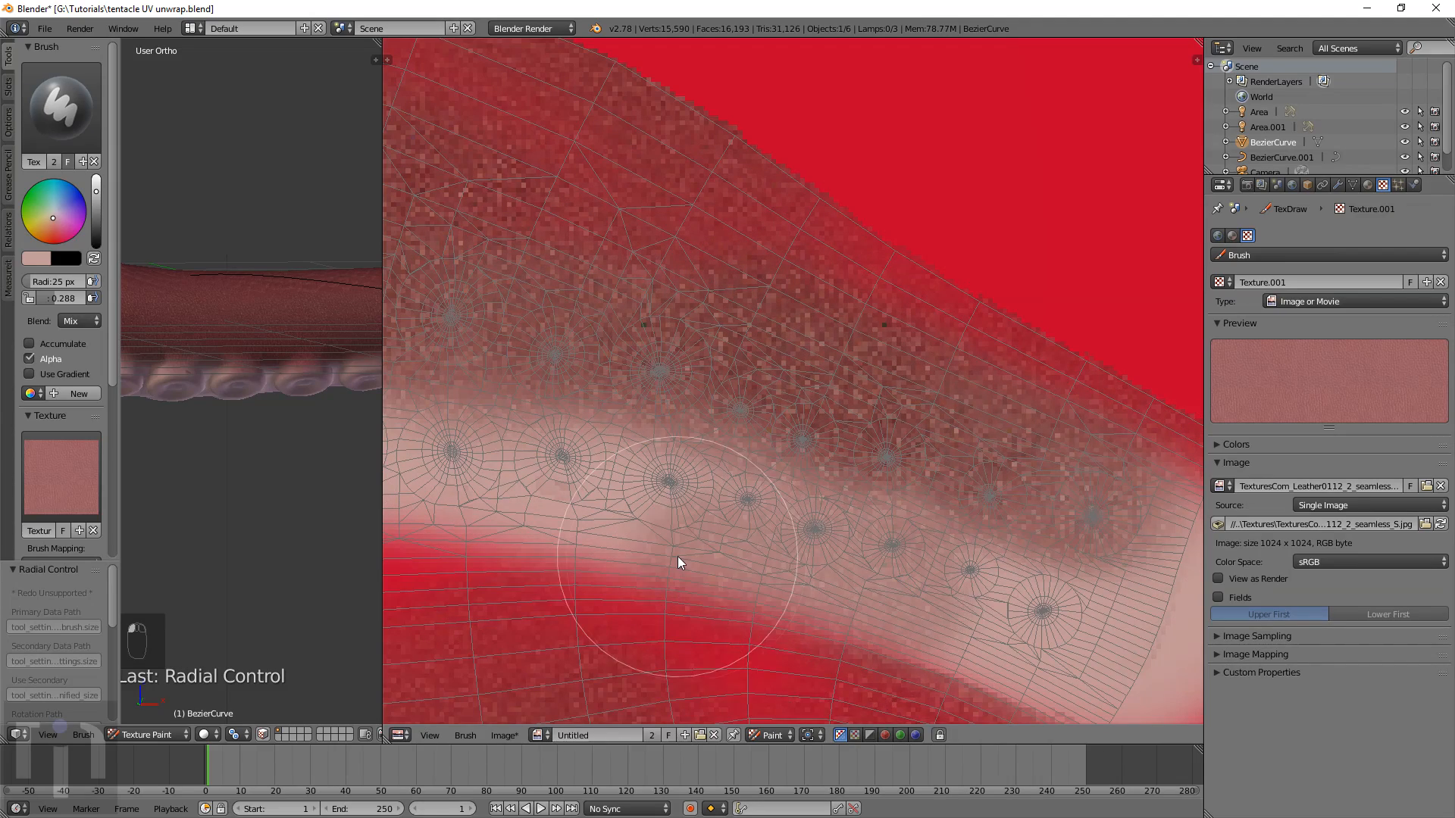
Paint the leather texture over the lower seam at the tip and work back toward the wide end
{"action": "left_click_drag", "start_coordinate": [860, 595], "coordinate": [843, 570]}
{"action": "middle_click_drag", "start_coordinate": [826, 551], "coordinate": [756, 352]}
{"action": "mouse_move", "coordinate": [1017, 470]}
{"action": "left_mouse_down"}
{"action": "mouse_move", "coordinate": [1050, 512]}
{"action": "mouse_move", "coordinate": [834, 424]}
{"action": "mouse_move", "coordinate": [825, 446]}
{"action": "mouse_move", "coordinate": [740, 427]}
{"action": "left_mouse_up"}
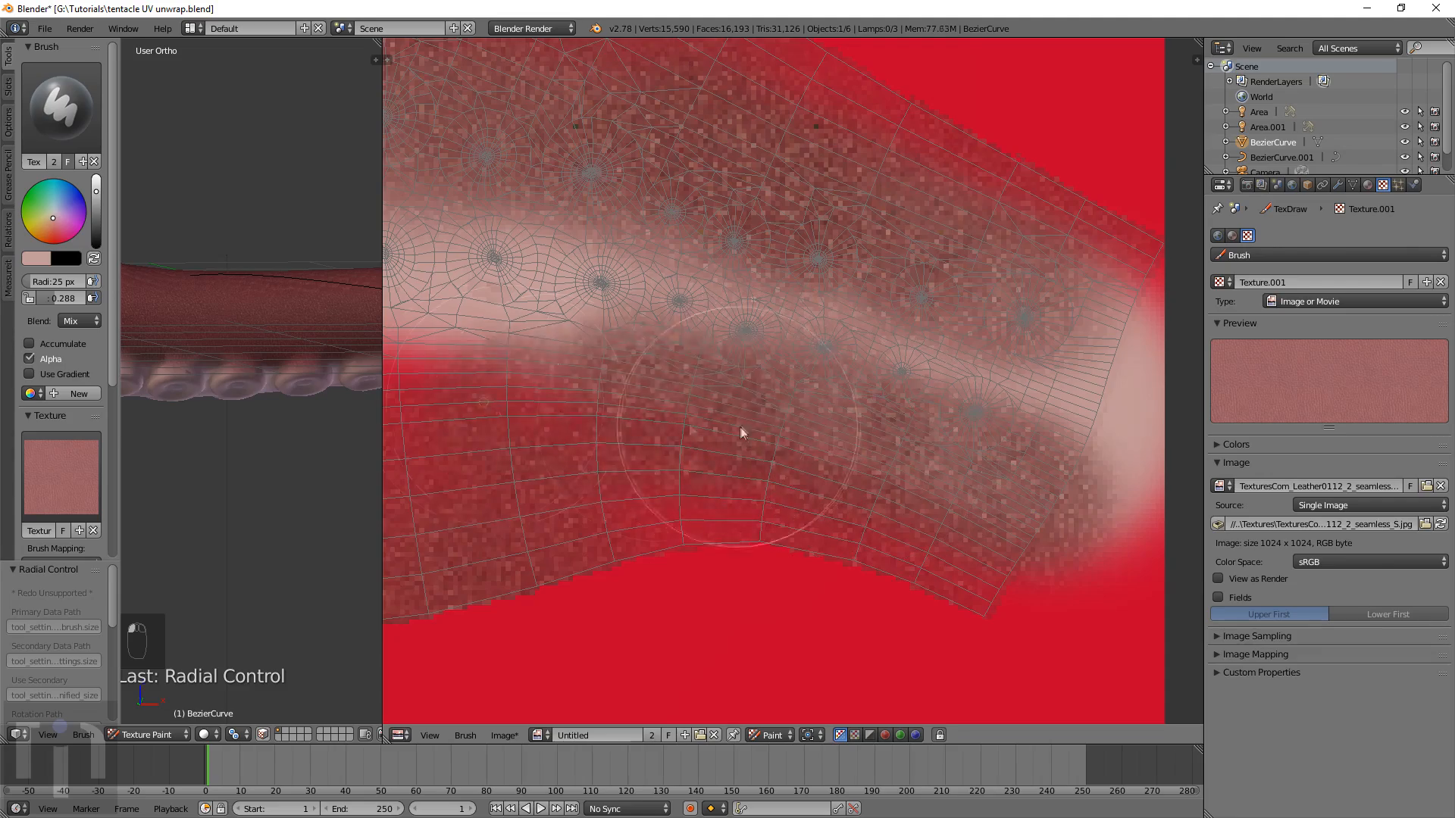
{"action": "scroll", "coordinate": [741, 428], "scroll_direction": "up", "scroll_amount": 1}
{"action": "left_click_drag", "start_coordinate": [575, 465], "coordinate": [975, 416]}
{"action": "middle_click_drag", "start_coordinate": [531, 447], "coordinate": [860, 464]}
{"action": "left_click_drag", "start_coordinate": [470, 464], "coordinate": [1015, 503]}
{"action": "middle_click_drag", "start_coordinate": [454, 455], "coordinate": [847, 484]}
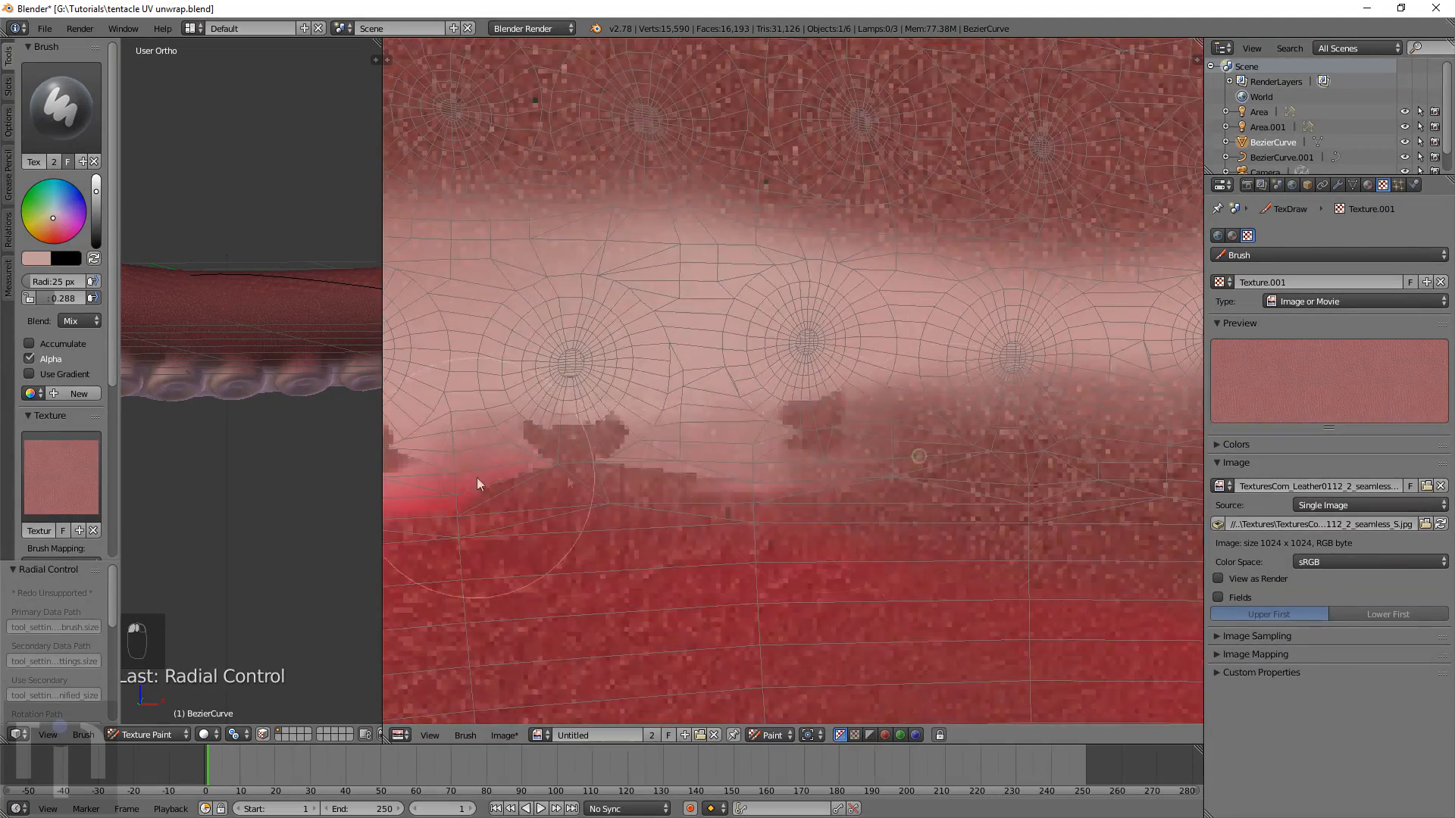
Cover the red and pink patches below the small suckers along the lower seam with leather texture
{"action": "left_click_drag", "start_coordinate": [476, 477], "coordinate": [856, 447]}
{"action": "middle_click_drag", "start_coordinate": [546, 454], "coordinate": [645, 409]}
{"action": "mouse_move", "coordinate": [383, 411]}
{"action": "left_mouse_down"}
{"action": "mouse_move", "coordinate": [1000, 423]}
{"action": "mouse_move", "coordinate": [968, 465]}
{"action": "mouse_move", "coordinate": [621, 462]}
{"action": "left_mouse_up"}
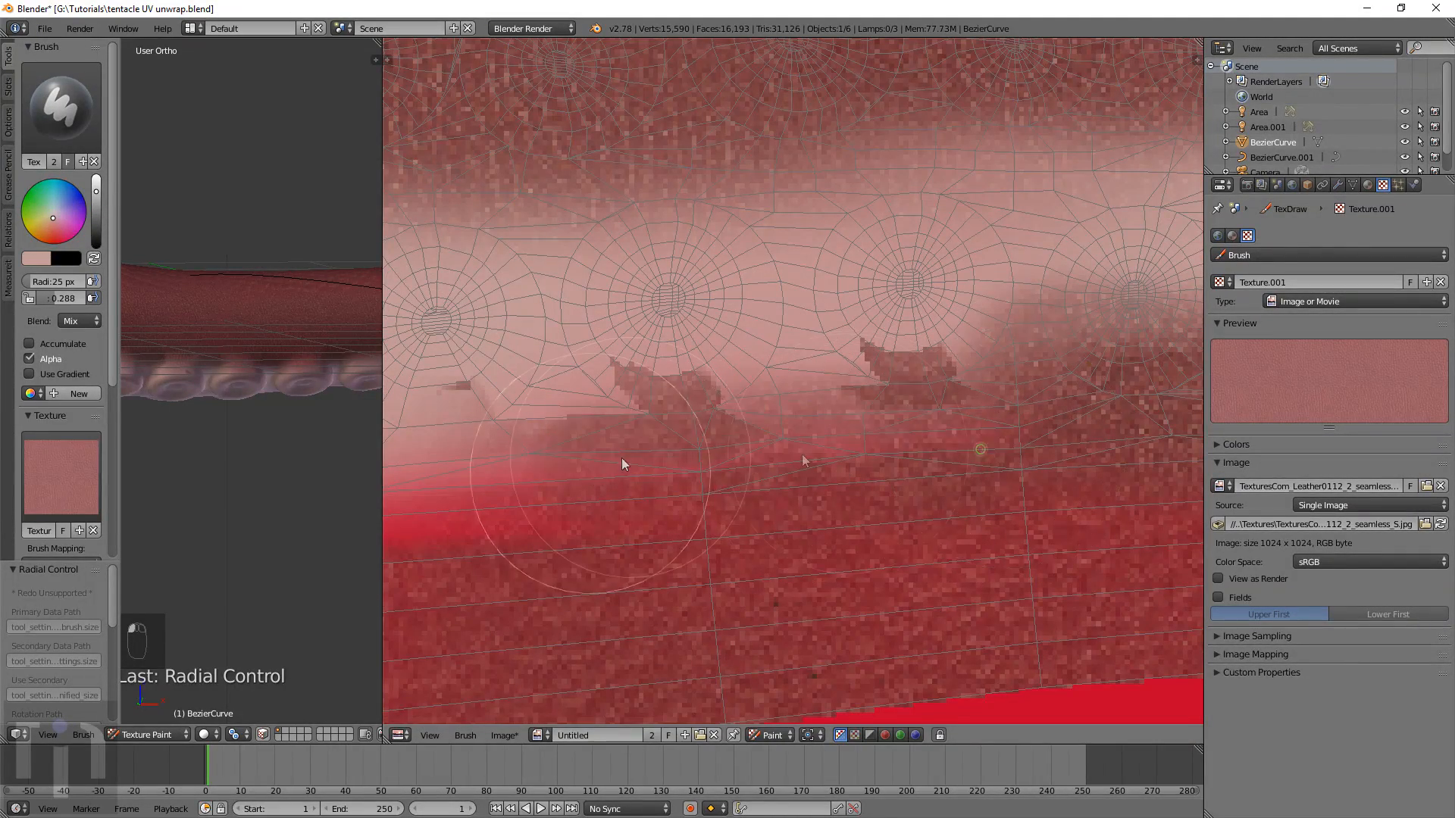
{"action": "mouse_move", "coordinate": [821, 412]}
{"action": "left_mouse_down"}
{"action": "mouse_move", "coordinate": [812, 437]}
{"action": "mouse_move", "coordinate": [828, 481]}
{"action": "mouse_move", "coordinate": [628, 458]}
{"action": "left_mouse_up"}
{"action": "middle_click_drag", "start_coordinate": [533, 493], "coordinate": [967, 497]}
{"action": "mouse_move", "coordinate": [967, 497]}
{"action": "left_mouse_down"}
{"action": "mouse_move", "coordinate": [918, 511]}
{"action": "mouse_move", "coordinate": [965, 523]}
{"action": "mouse_move", "coordinate": [832, 496]}
{"action": "mouse_move", "coordinate": [452, 518]}
{"action": "mouse_move", "coordinate": [500, 551]}
{"action": "left_mouse_up"}
{"action": "middle_click_drag", "start_coordinate": [554, 528], "coordinate": [1002, 439]}
Extend the leather texture along the middle of the lower seam, filling the gaps between the sucker bases
{"action": "mouse_move", "coordinate": [864, 447]}
{"action": "left_mouse_down"}
{"action": "mouse_move", "coordinate": [552, 480]}
{"action": "mouse_move", "coordinate": [474, 444]}
{"action": "mouse_move", "coordinate": [797, 420]}
{"action": "mouse_move", "coordinate": [780, 435]}
{"action": "left_mouse_up"}
{"action": "middle_click_drag", "start_coordinate": [626, 454], "coordinate": [927, 432]}
{"action": "left_click_drag", "start_coordinate": [811, 403], "coordinate": [536, 425]}
{"action": "mouse_move", "coordinate": [719, 419]}
{"action": "left_mouse_down"}
{"action": "mouse_move", "coordinate": [630, 459]}
{"action": "mouse_move", "coordinate": [614, 426]}
{"action": "left_mouse_up"}
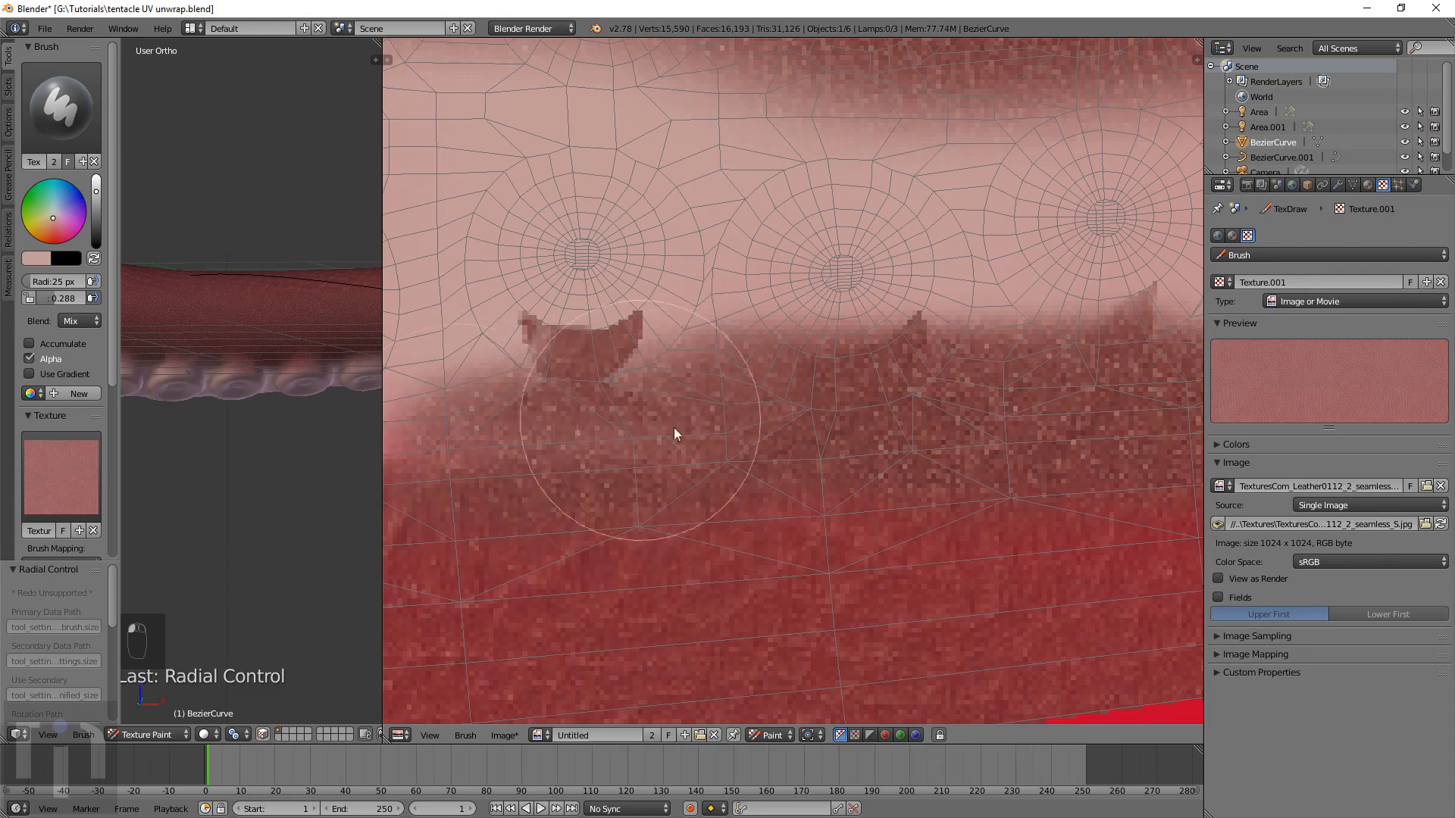
{"action": "left_click_drag", "start_coordinate": [559, 475], "coordinate": [567, 425]}
{"action": "middle_click_drag", "start_coordinate": [568, 447], "coordinate": [1004, 449]}
{"action": "mouse_move", "coordinate": [944, 459]}
{"action": "left_mouse_down"}
{"action": "mouse_move", "coordinate": [649, 511]}
{"action": "mouse_move", "coordinate": [808, 452]}
{"action": "left_mouse_up"}
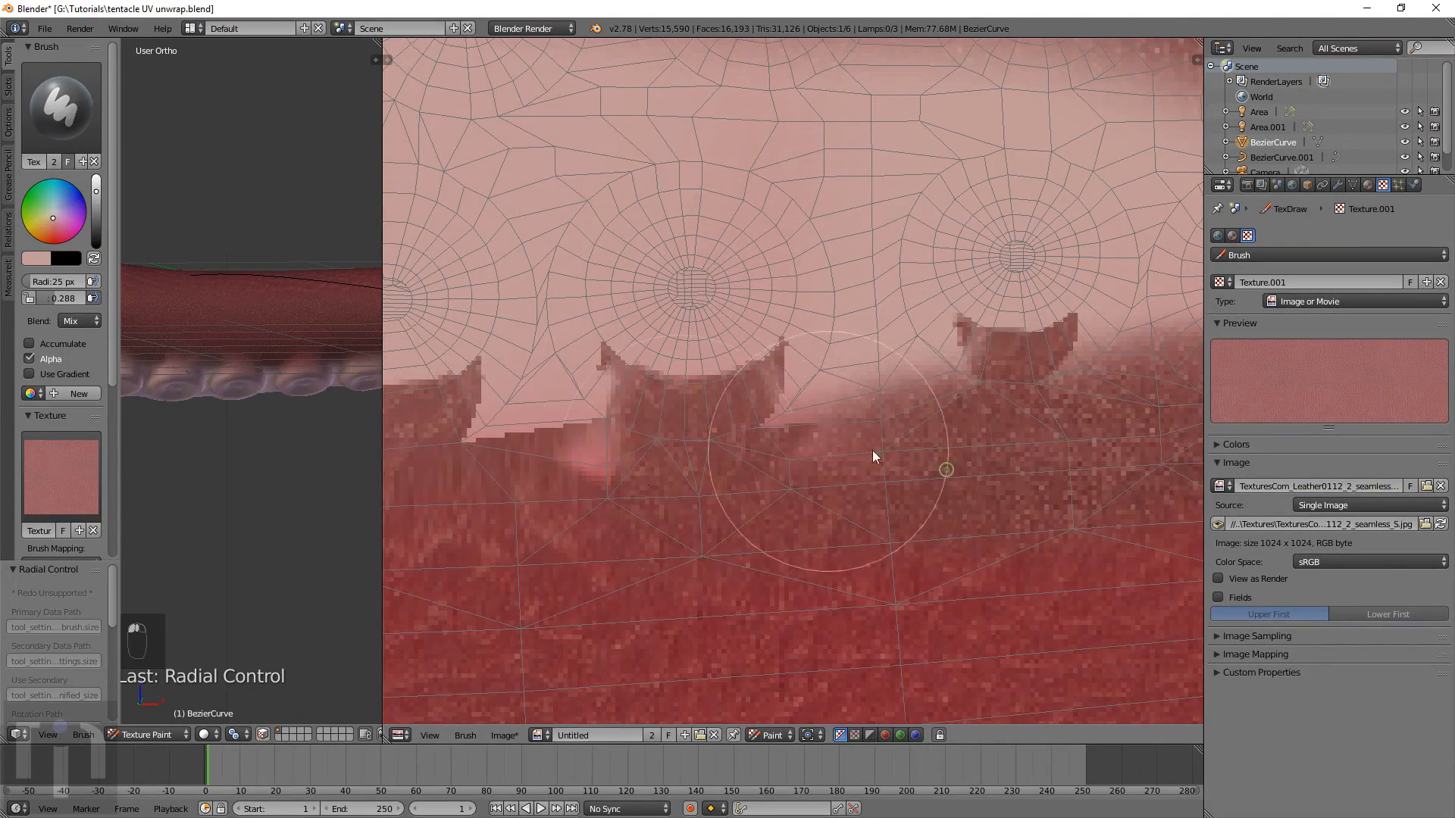
{"action": "left_click_drag", "start_coordinate": [570, 495], "coordinate": [563, 475]}
{"action": "middle_click_drag", "start_coordinate": [563, 476], "coordinate": [922, 459]}
{"action": "mouse_move", "coordinate": [879, 447]}
{"action": "left_mouse_down"}
{"action": "mouse_move", "coordinate": [637, 461]}
{"action": "mouse_move", "coordinate": [856, 446]}
{"action": "left_mouse_up"}
{"action": "left_click_drag", "start_coordinate": [542, 476], "coordinate": [545, 470]}
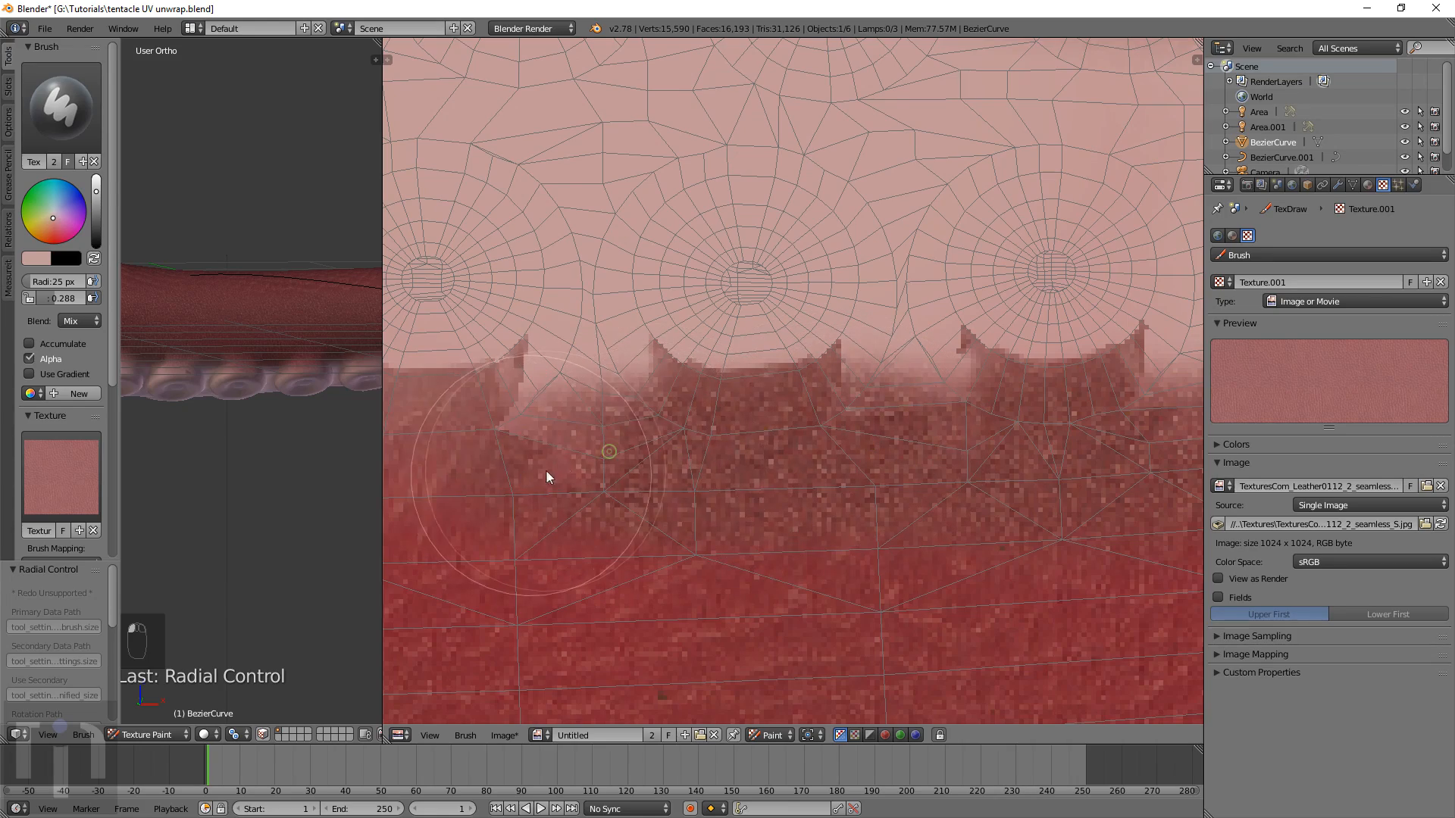
Blend the next stretch of the lower seam below the mid-sized suckers with the leather texture
{"action": "middle_click_drag", "start_coordinate": [546, 471], "coordinate": [885, 471]}
{"action": "left_click_drag", "start_coordinate": [885, 470], "coordinate": [900, 461]}
{"action": "left_click_drag", "start_coordinate": [748, 493], "coordinate": [529, 466]}
{"action": "middle_click_drag", "start_coordinate": [529, 465], "coordinate": [875, 453]}
{"action": "mouse_move", "coordinate": [875, 453]}
{"action": "left_mouse_down"}
{"action": "mouse_move", "coordinate": [988, 426]}
{"action": "mouse_move", "coordinate": [808, 468]}
{"action": "mouse_move", "coordinate": [841, 424]}
{"action": "left_mouse_up"}
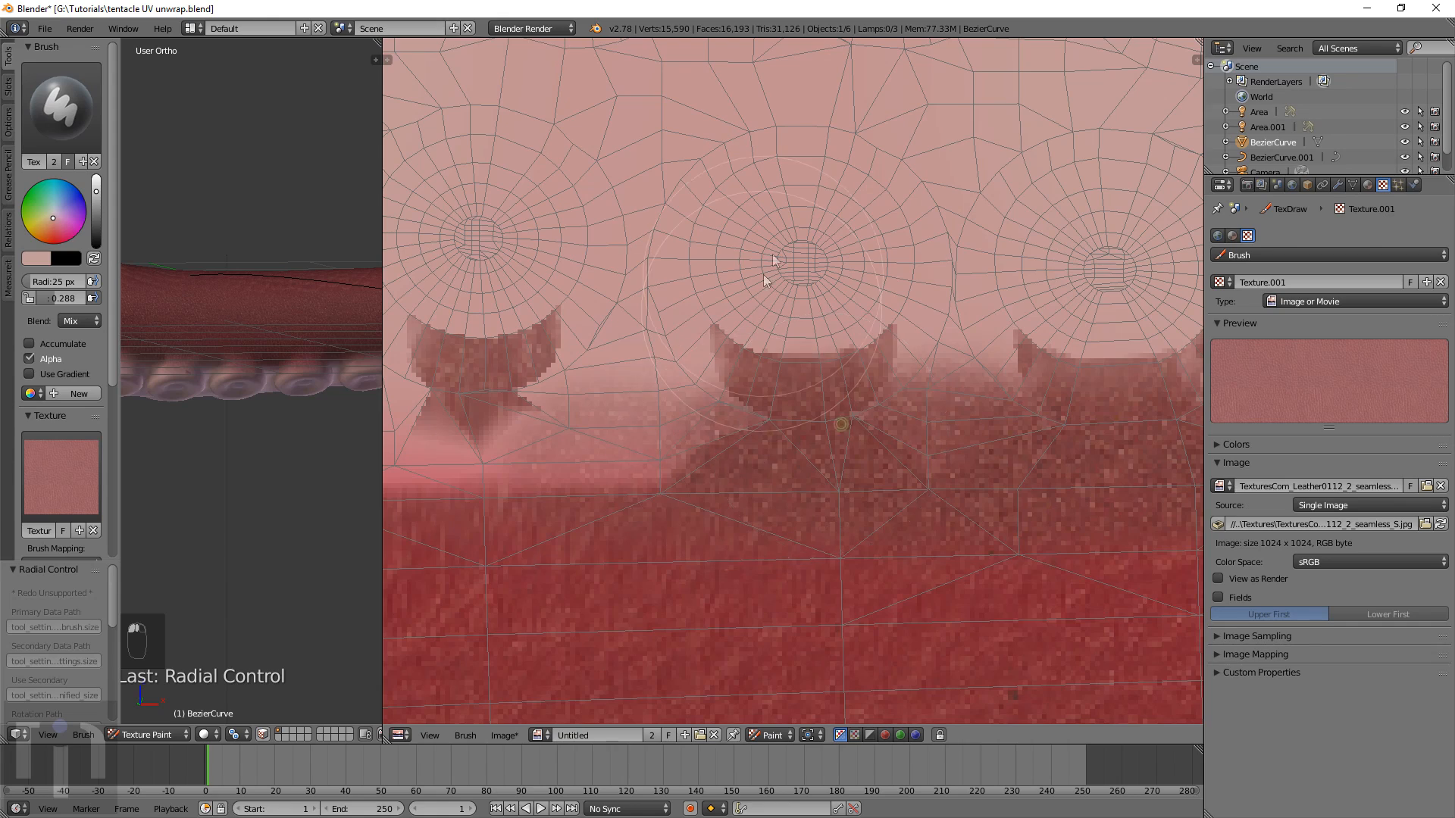
{"action": "mouse_move", "coordinate": [914, 334]}
{"action": "left_mouse_down"}
{"action": "mouse_move", "coordinate": [912, 452]}
{"action": "mouse_move", "coordinate": [808, 445]}
{"action": "mouse_move", "coordinate": [611, 470]}
{"action": "mouse_move", "coordinate": [536, 458]}
{"action": "left_mouse_up"}
{"action": "middle_click_drag", "start_coordinate": [537, 458], "coordinate": [1022, 421]}
{"action": "mouse_move", "coordinate": [963, 423]}
{"action": "left_mouse_down"}
{"action": "mouse_move", "coordinate": [677, 444]}
{"action": "mouse_move", "coordinate": [990, 435]}
{"action": "mouse_move", "coordinate": [782, 481]}
{"action": "left_mouse_up"}
{"action": "left_click_drag", "start_coordinate": [557, 471], "coordinate": [616, 442]}
{"action": "middle_click_drag", "start_coordinate": [560, 481], "coordinate": [1121, 420]}
Paint over the remaining bright red band under the larger suckers on the lower seam
{"action": "mouse_move", "coordinate": [1075, 373]}
{"action": "left_mouse_down"}
{"action": "mouse_move", "coordinate": [996, 415]}
{"action": "mouse_move", "coordinate": [757, 434]}
{"action": "mouse_move", "coordinate": [838, 379]}
{"action": "mouse_move", "coordinate": [509, 391]}
{"action": "mouse_move", "coordinate": [523, 390]}
{"action": "left_mouse_up"}
{"action": "middle_click_drag", "start_coordinate": [523, 389], "coordinate": [1011, 383]}
{"action": "mouse_move", "coordinate": [985, 383]}
{"action": "left_mouse_down"}
{"action": "mouse_move", "coordinate": [683, 349]}
{"action": "mouse_move", "coordinate": [864, 362]}
{"action": "mouse_move", "coordinate": [834, 352]}
{"action": "mouse_move", "coordinate": [743, 425]}
{"action": "left_mouse_up"}
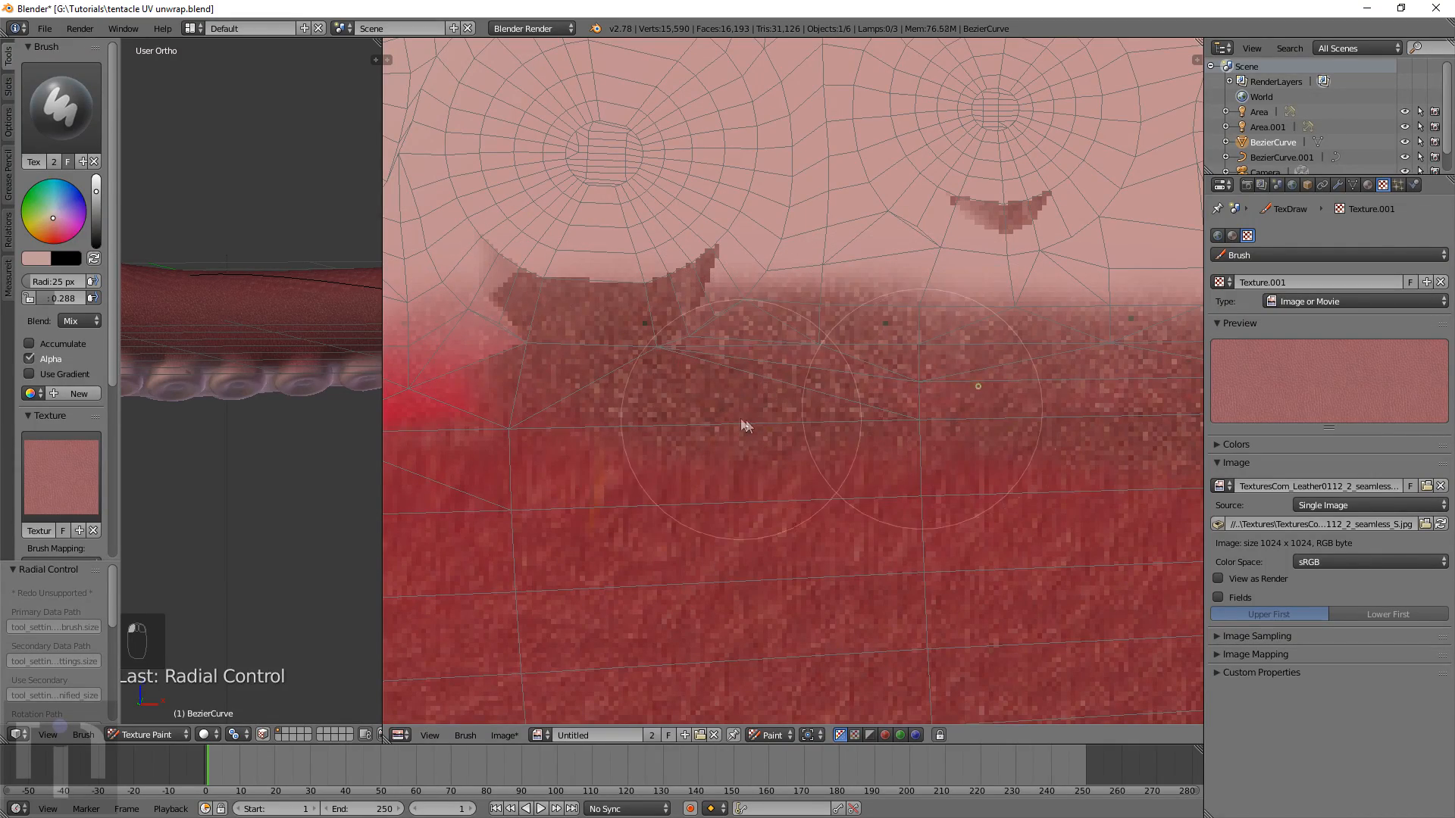
{"action": "left_click_drag", "start_coordinate": [571, 420], "coordinate": [489, 356]}
{"action": "middle_click_drag", "start_coordinate": [489, 356], "coordinate": [879, 350]}
{"action": "mouse_move", "coordinate": [879, 350]}
{"action": "left_mouse_down"}
{"action": "mouse_move", "coordinate": [584, 366]}
{"action": "mouse_move", "coordinate": [595, 428]}
{"action": "left_mouse_up"}
{"action": "middle_click_drag", "start_coordinate": [758, 459], "coordinate": [1153, 503]}
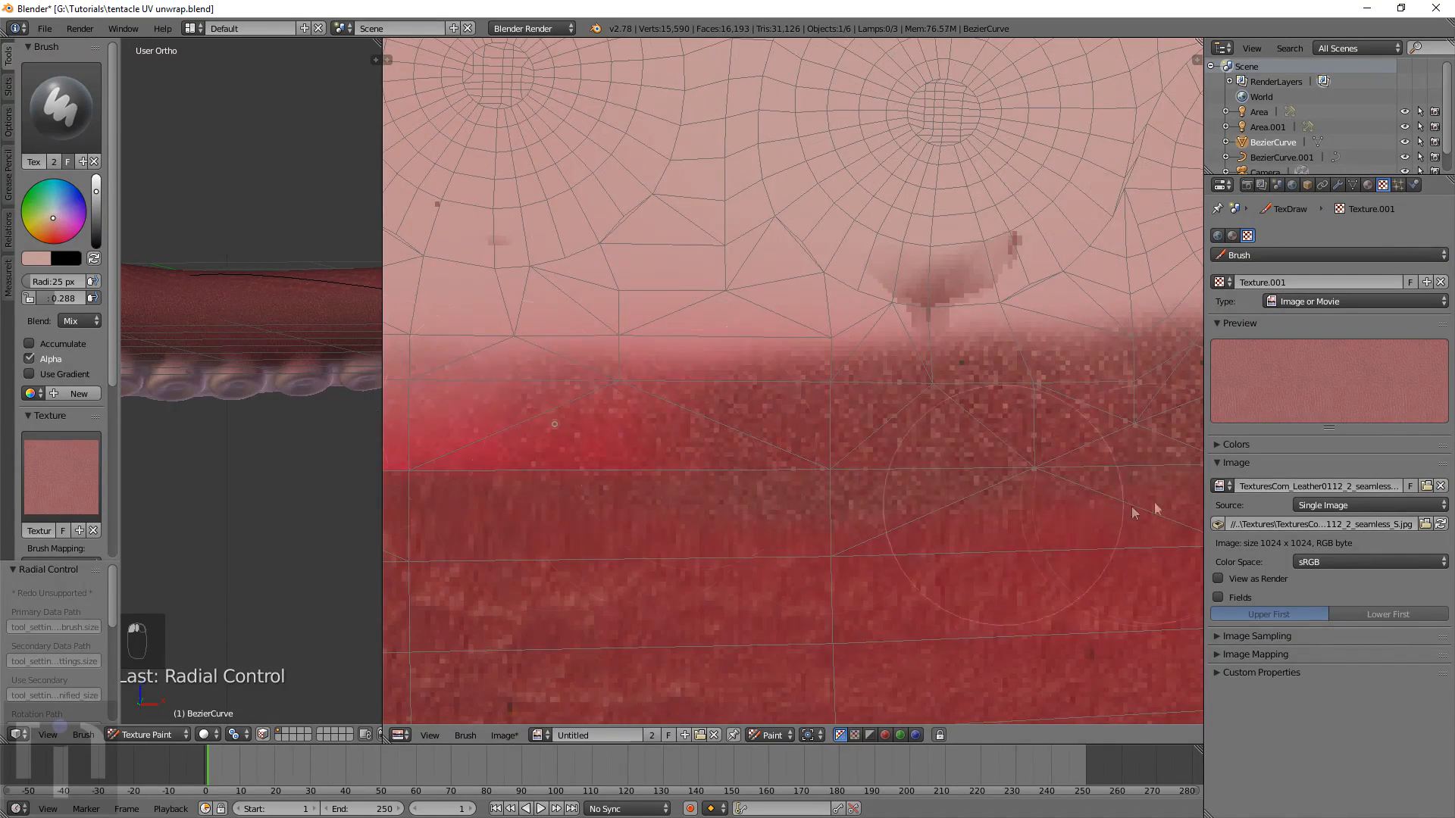
{"action": "middle_click_drag", "start_coordinate": [759, 465], "coordinate": [1136, 437]}
{"action": "left_click_drag", "start_coordinate": [947, 402], "coordinate": [546, 417]}
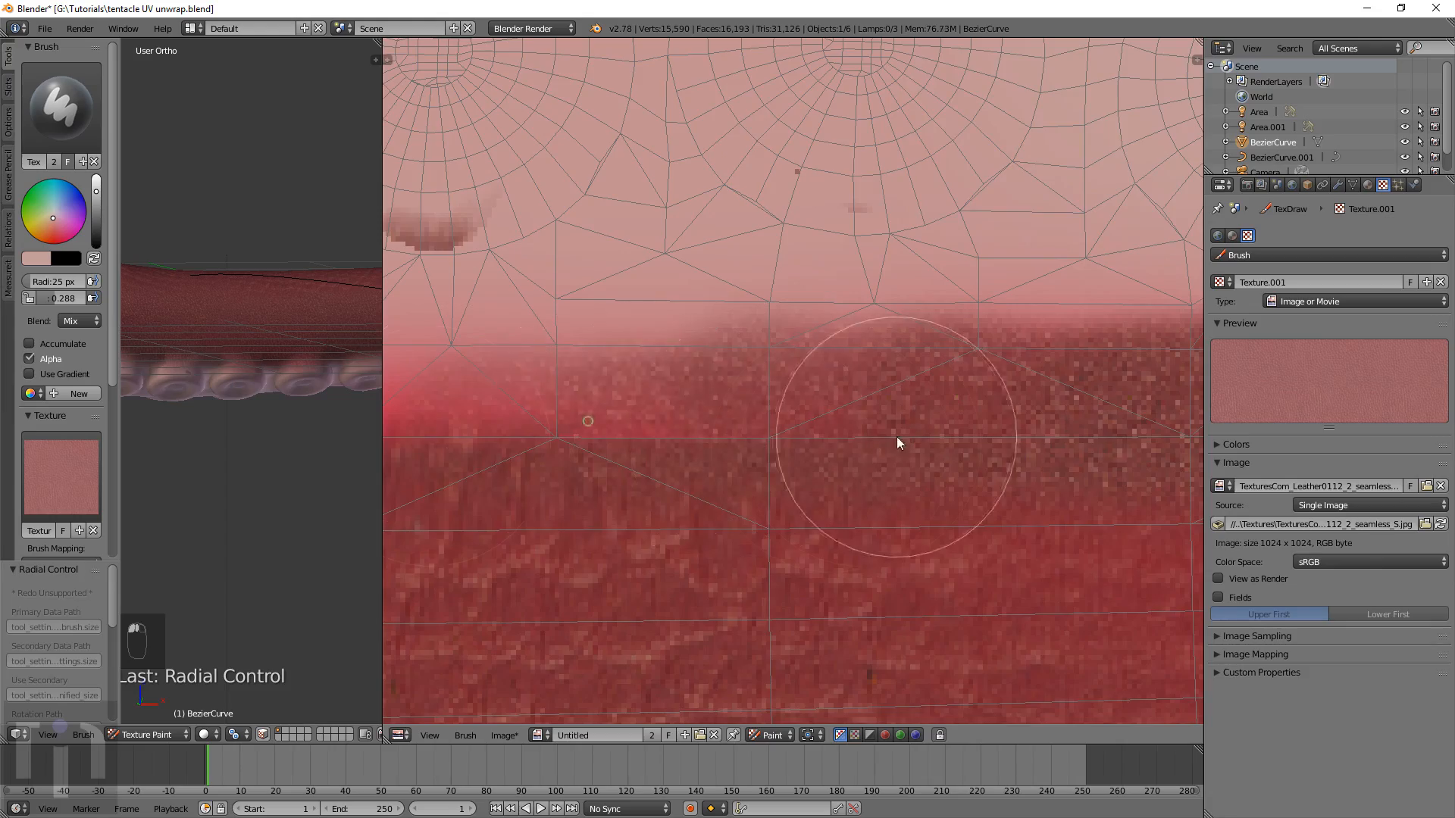
Enlarge the brush radius to 56 px and finish the lower seam up to the tentacle's wide end
{"action": "scroll", "coordinate": [915, 458], "scroll_direction": "down", "scroll_amount": 5}
{"action": "left_click_drag", "start_coordinate": [943, 375], "coordinate": [576, 390]}
{"action": "key", "text": "f"}
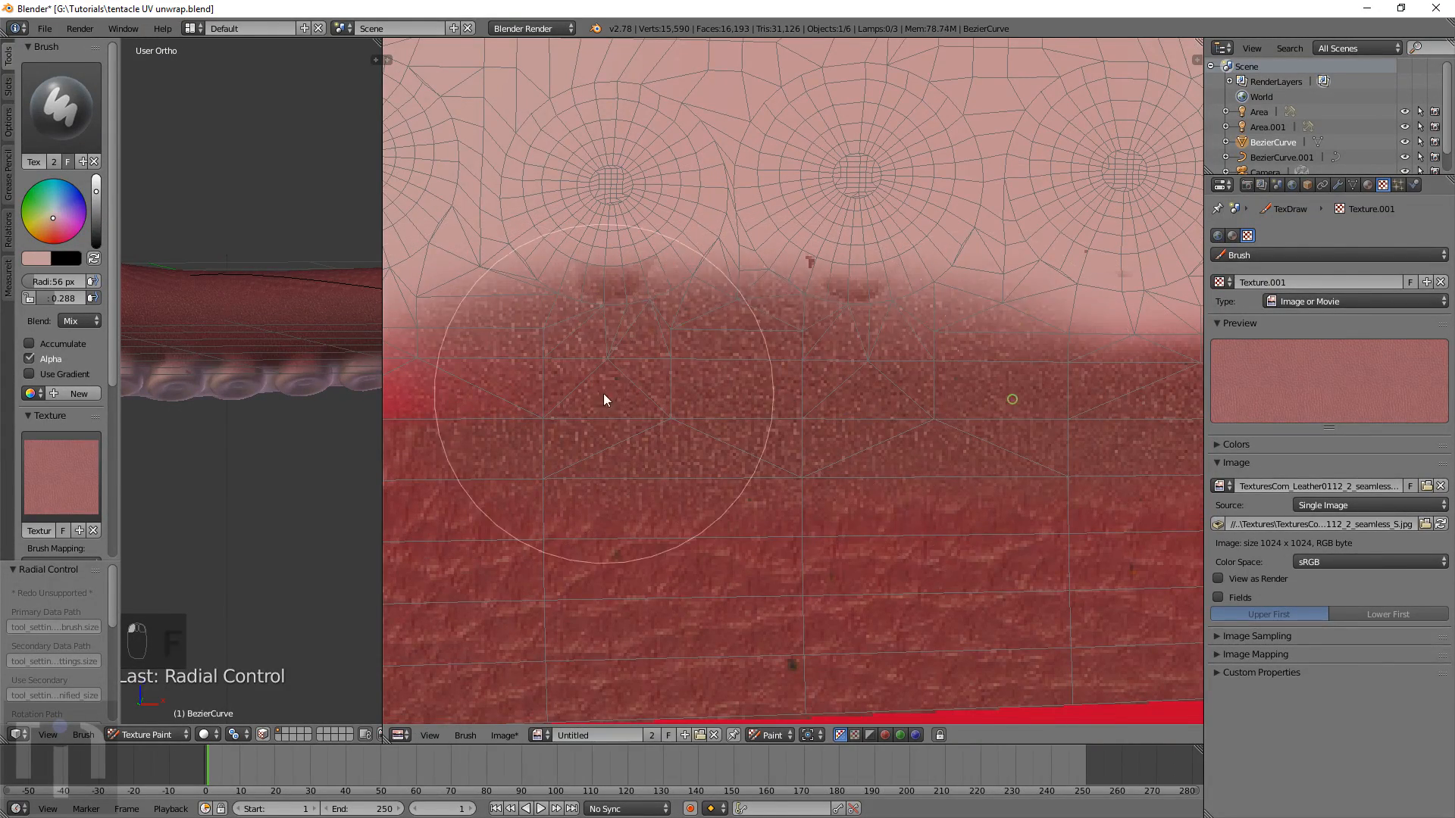
{"action": "middle_click_drag", "start_coordinate": [494, 453], "coordinate": [942, 447]}
{"action": "left_click_drag", "start_coordinate": [935, 409], "coordinate": [838, 428]}
{"action": "middle_click_drag", "start_coordinate": [426, 436], "coordinate": [579, 433]}
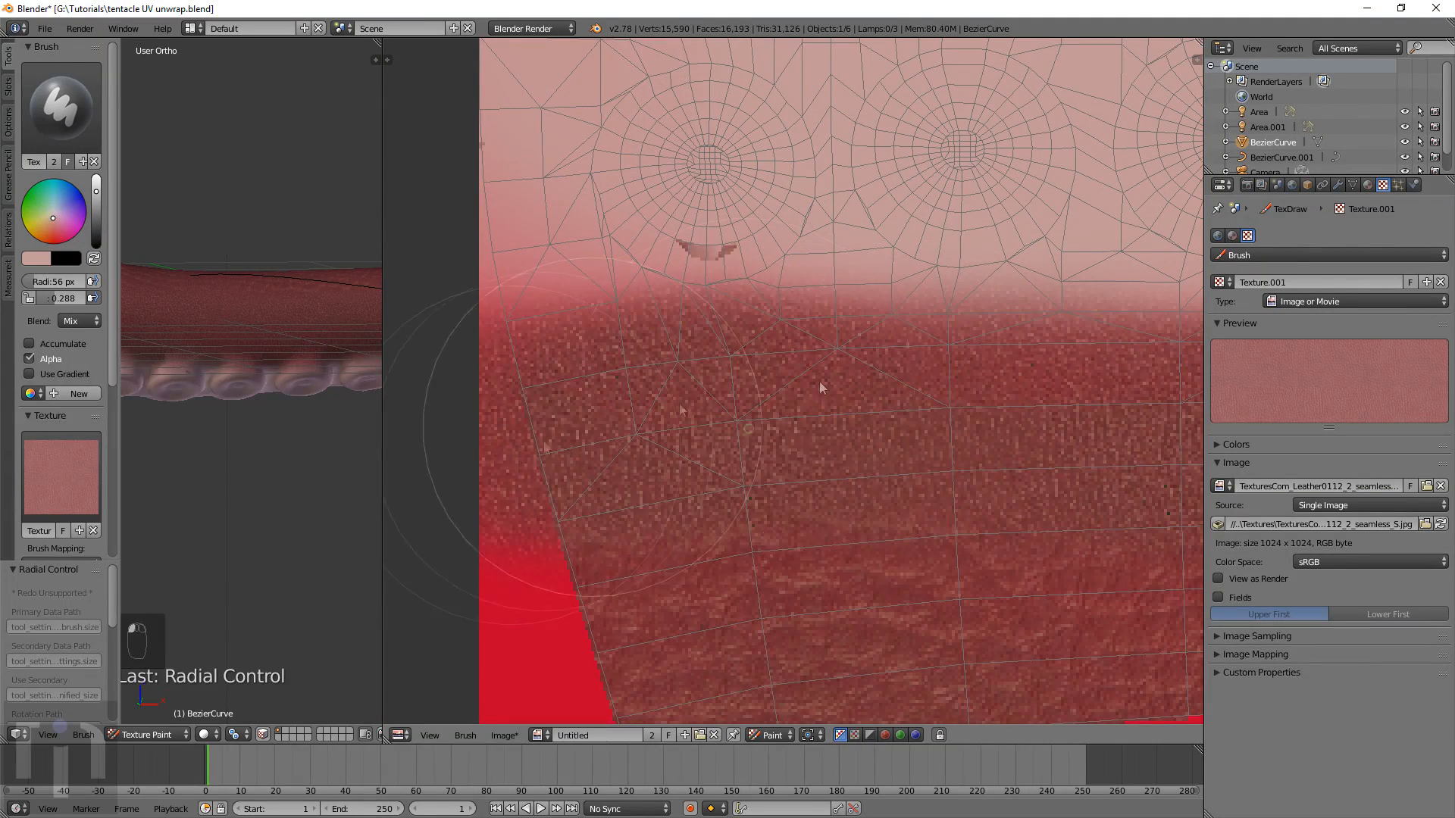
Widen the 3D view and examine the painted skin and sucker transitions on the tentacle from several sides
{"action": "scroll", "coordinate": [371, 362], "scroll_direction": "down", "scroll_amount": 3}
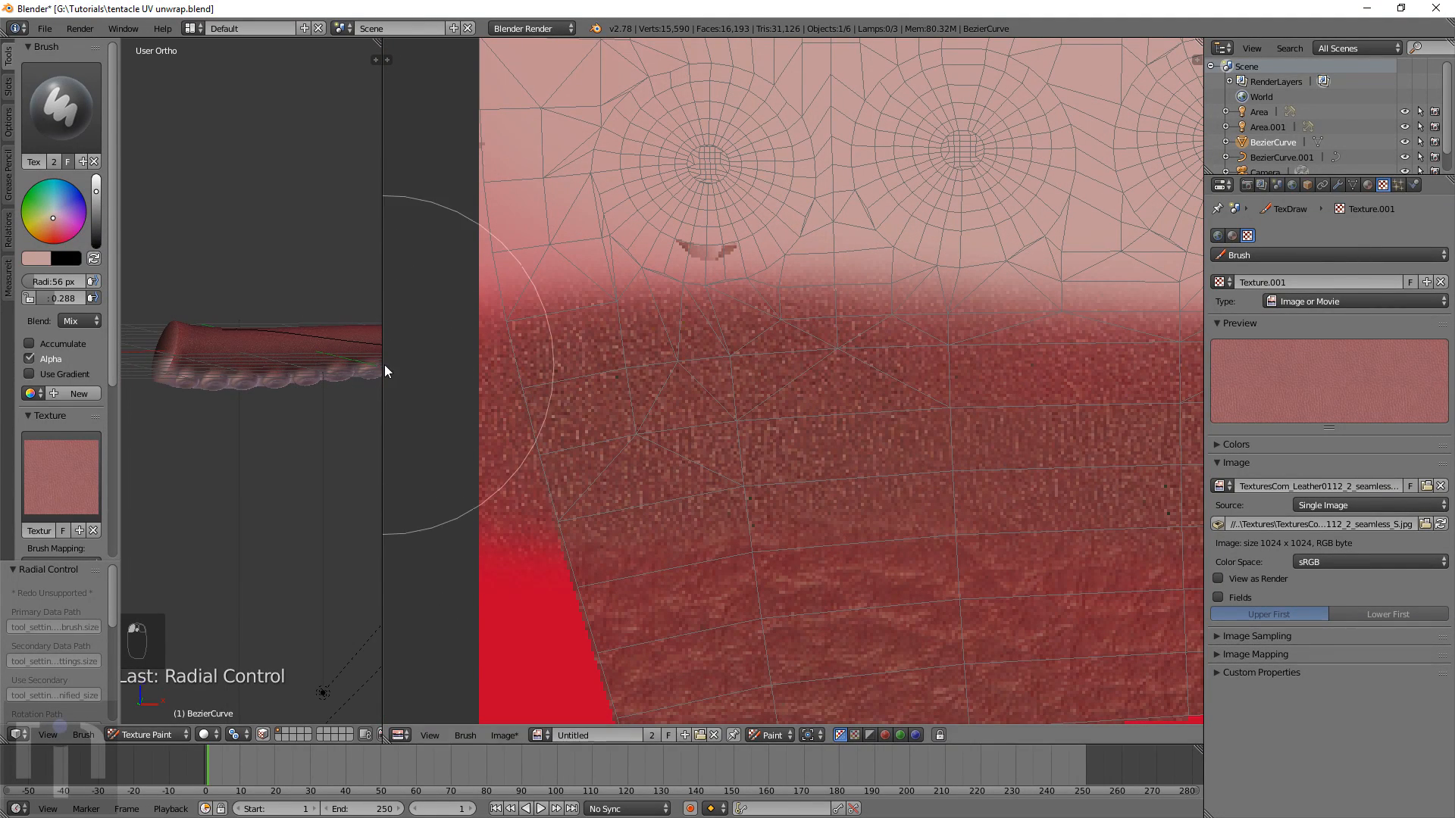
{"action": "left_click_drag", "start_coordinate": [382, 441], "coordinate": [1095, 441]}
{"action": "middle_click_drag", "start_coordinate": [844, 451], "coordinate": [825, 369]}
{"action": "scroll", "coordinate": [541, 528], "scroll_direction": "up", "scroll_amount": 3}
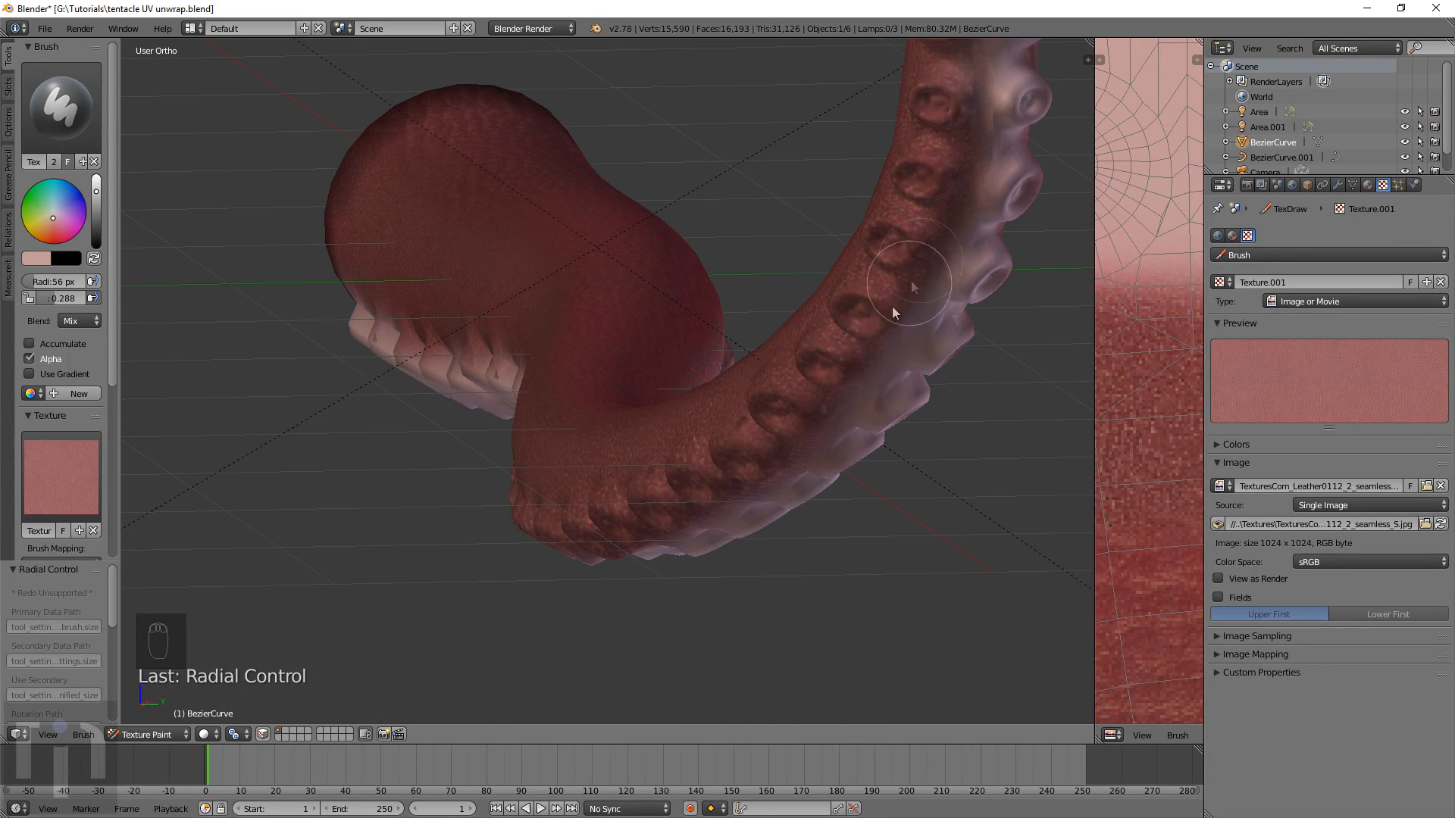
{"action": "middle_click_drag", "start_coordinate": [684, 516], "coordinate": [1061, 428]}
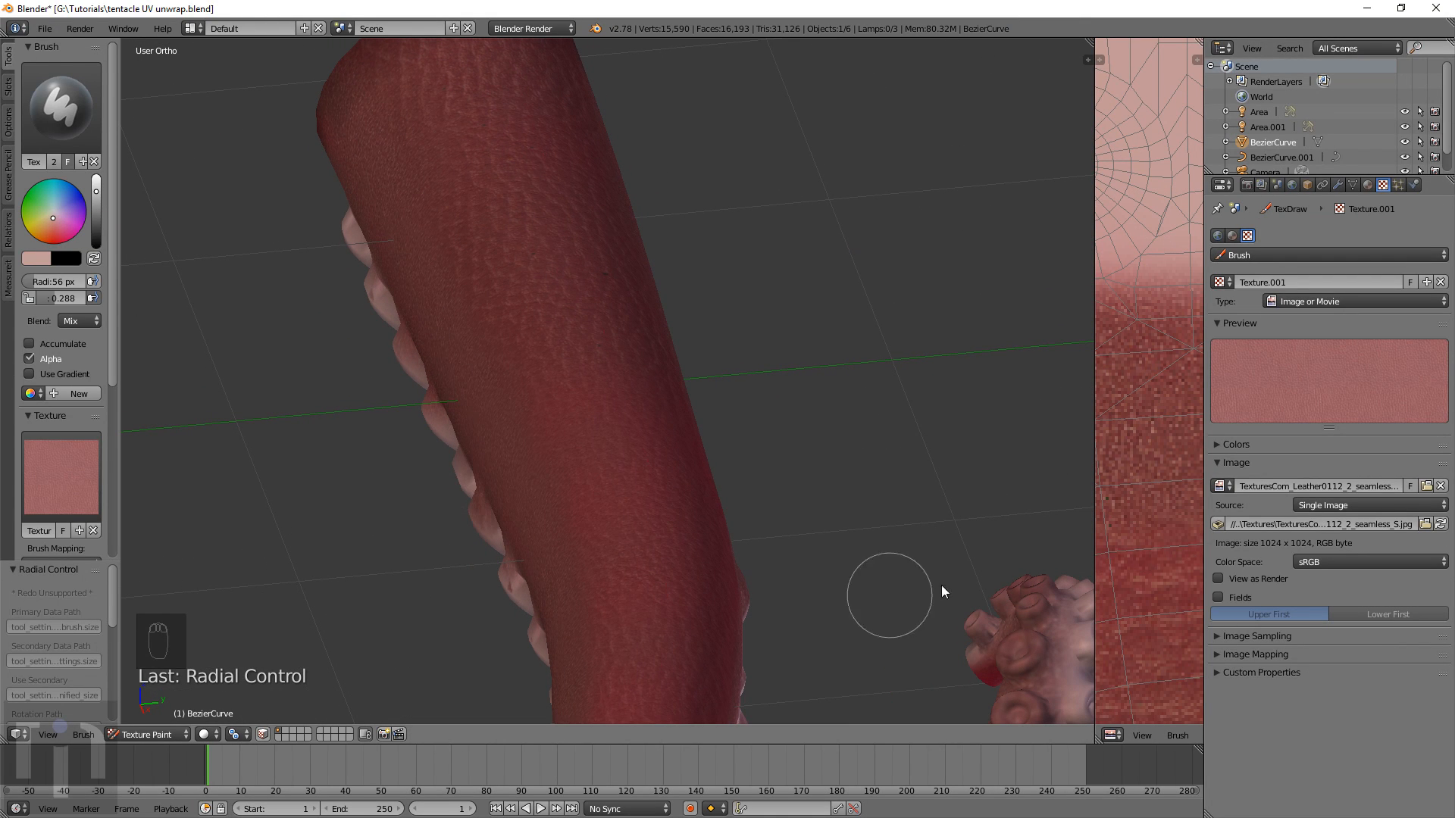
Widen the image editor over the lower skin strip and set the brush radius to 38 px
{"action": "mouse_move", "coordinate": [1112, 557]}
{"action": "middle_mouse_down"}
{"action": "mouse_move", "coordinate": [1133, 532]}
{"action": "mouse_move", "coordinate": [1129, 350]}
{"action": "mouse_move", "coordinate": [1145, 354]}
{"action": "middle_mouse_up"}
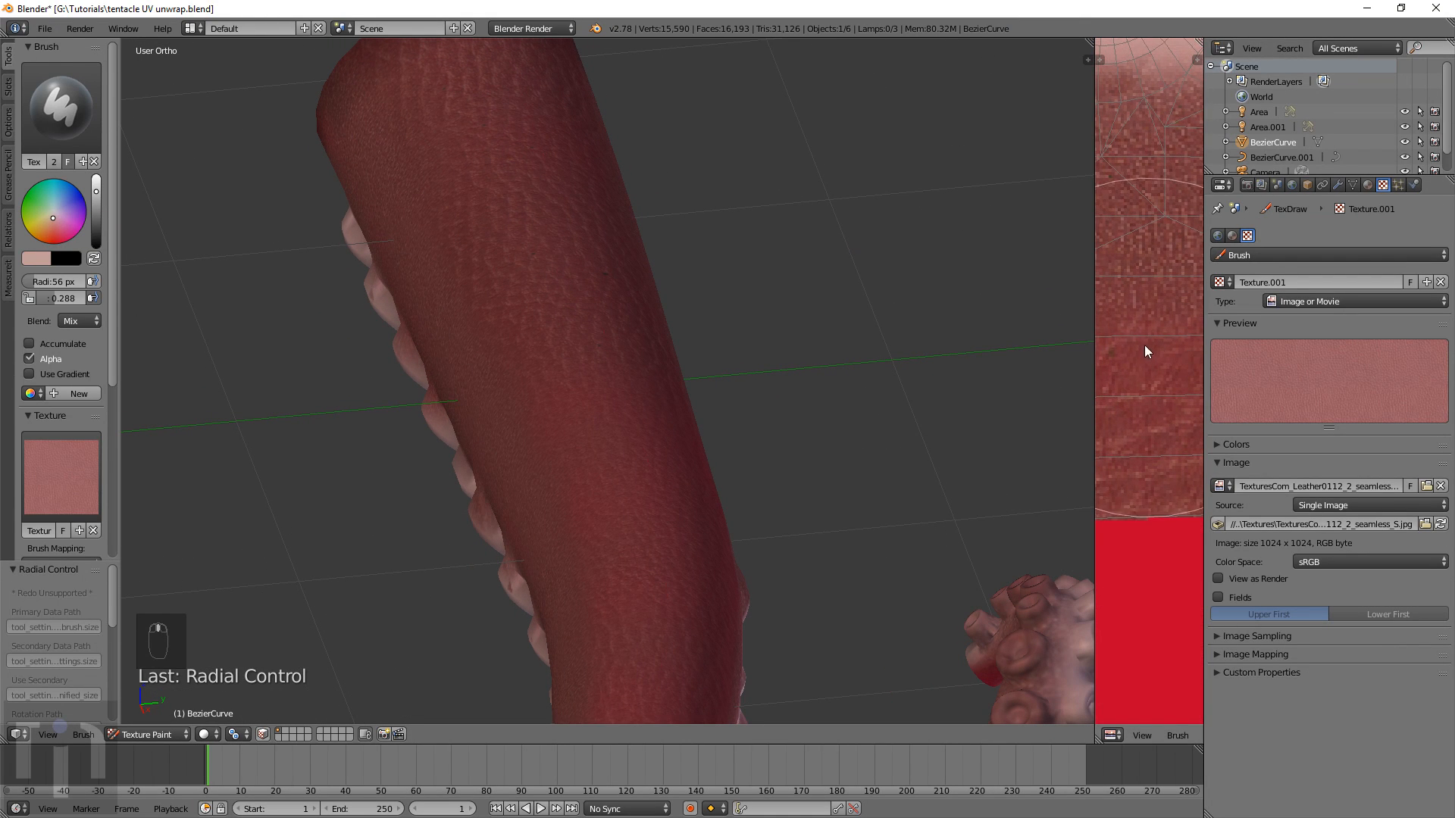
{"action": "left_click_drag", "start_coordinate": [1094, 334], "coordinate": [319, 334]}
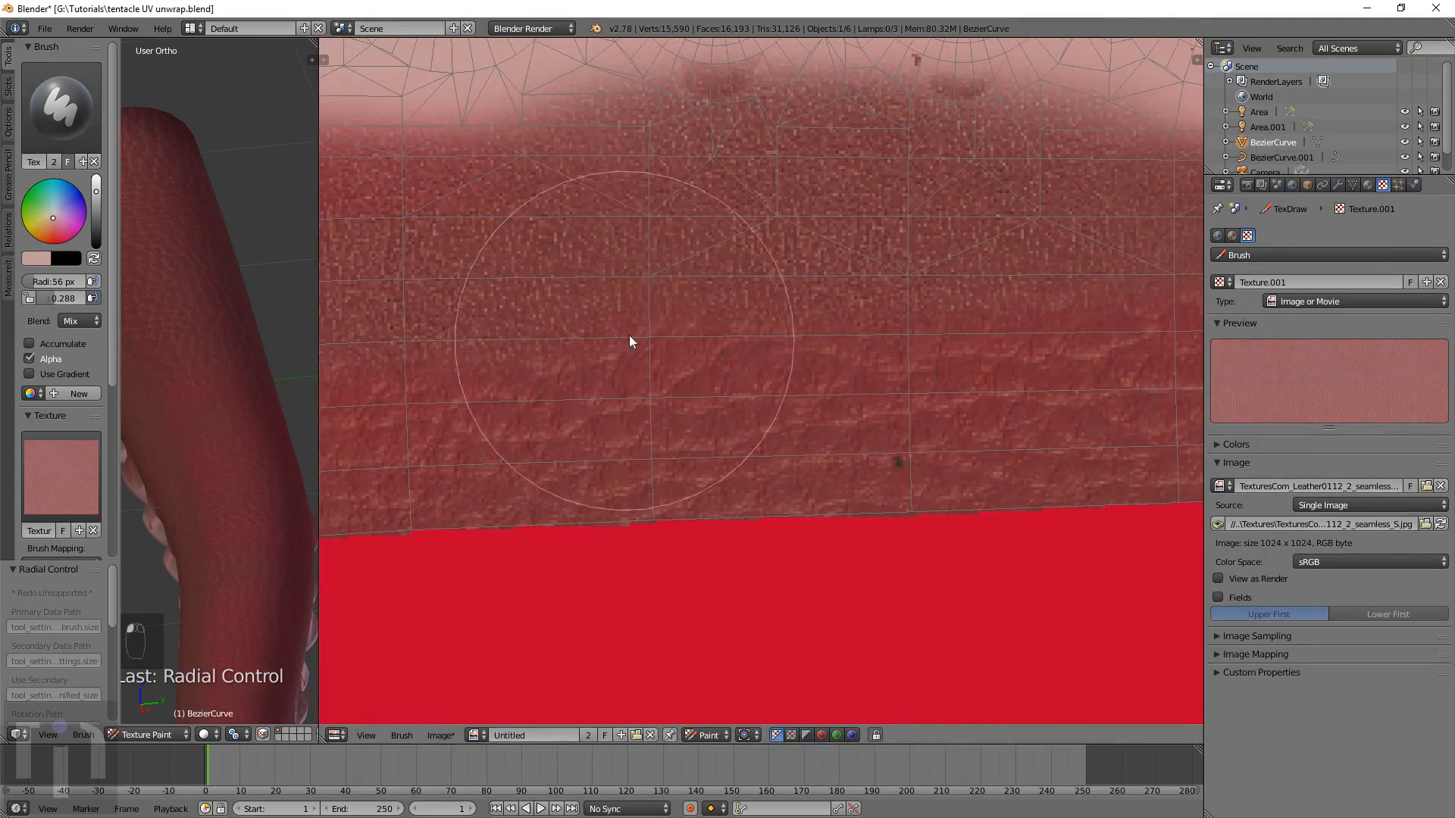
{"action": "scroll", "coordinate": [617, 338], "scroll_direction": "down", "scroll_amount": 2}
{"action": "middle_click_drag", "start_coordinate": [617, 338], "coordinate": [874, 307]}
{"action": "scroll", "coordinate": [871, 326], "scroll_direction": "up", "scroll_amount": 4}
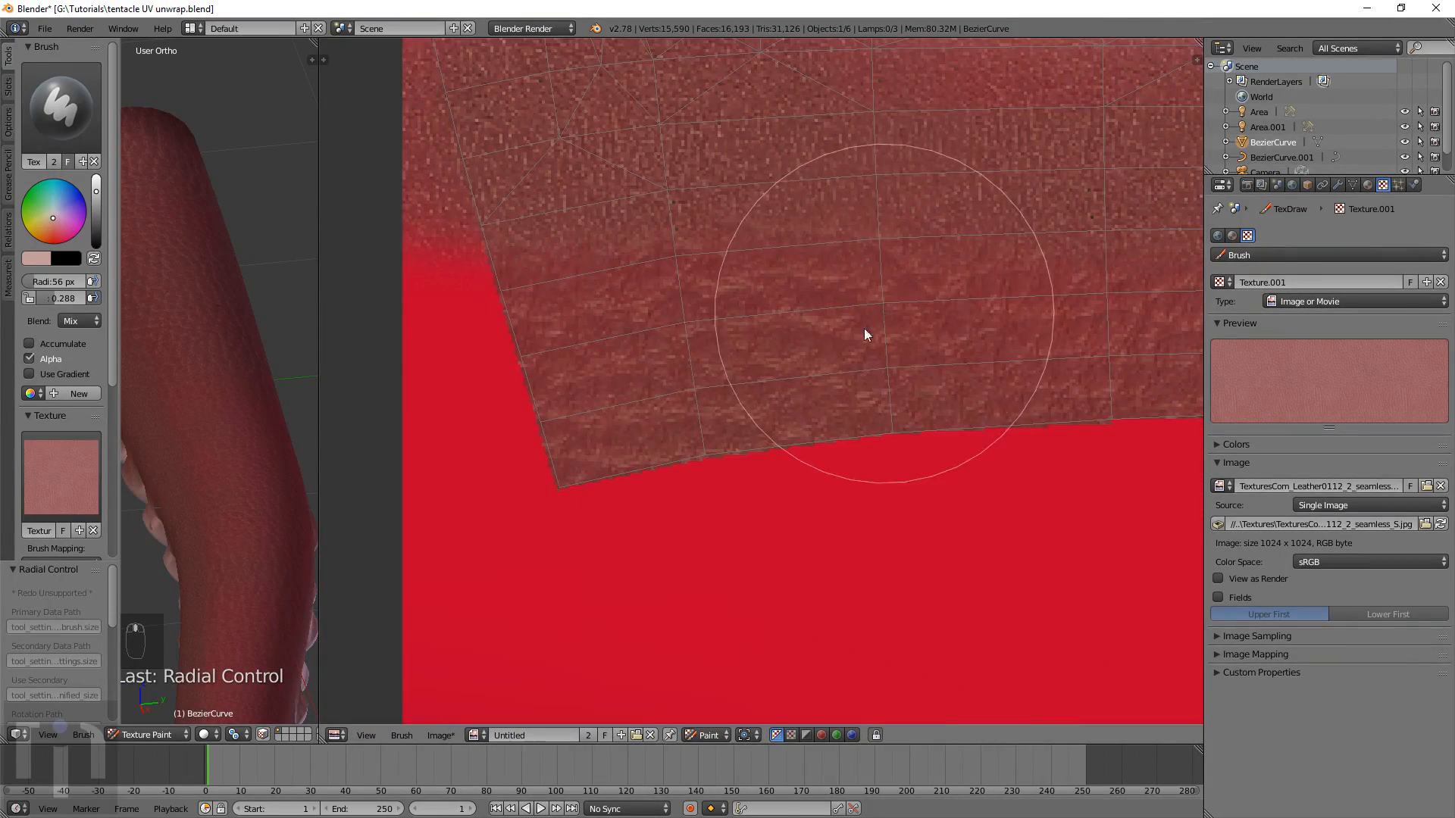
{"action": "key", "text": "f"}
{"action": "left_click", "coordinate": [626, 295]}
{"action": "scroll", "coordinate": [630, 231], "scroll_direction": "down", "scroll_amount": 2}
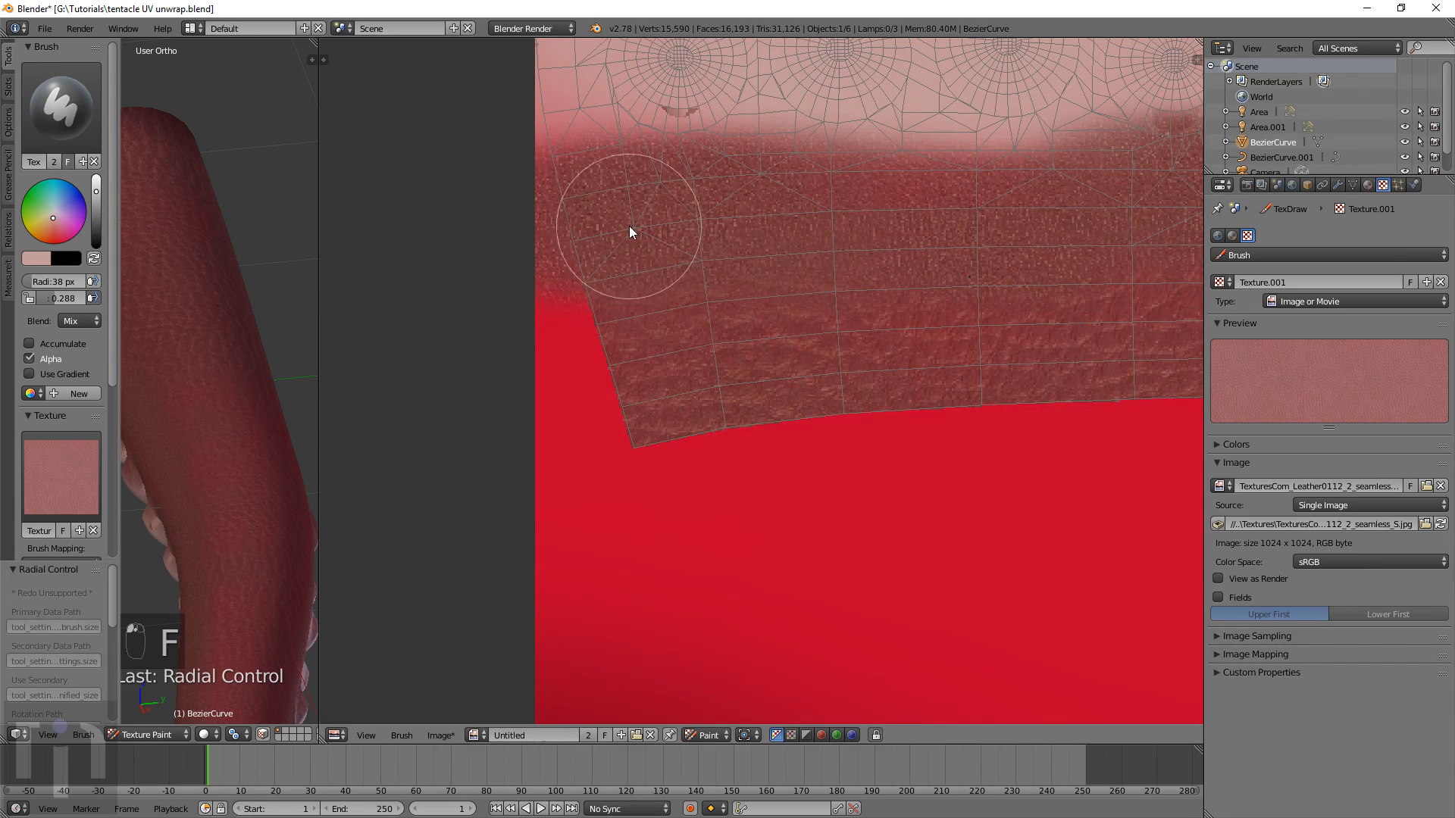
Lower the brush strength to 0.119 and lightly blend the leather texture across the lower skin strip
{"action": "scroll", "coordinate": [856, 291], "scroll_direction": "up", "scroll_amount": 1}
{"action": "middle_click_drag", "start_coordinate": [1132, 264], "coordinate": [739, 380]}
{"action": "key", "text": "shift+f"}
{"action": "left_click", "coordinate": [764, 380]}
{"action": "middle_click_drag", "start_coordinate": [1137, 373], "coordinate": [637, 432]}
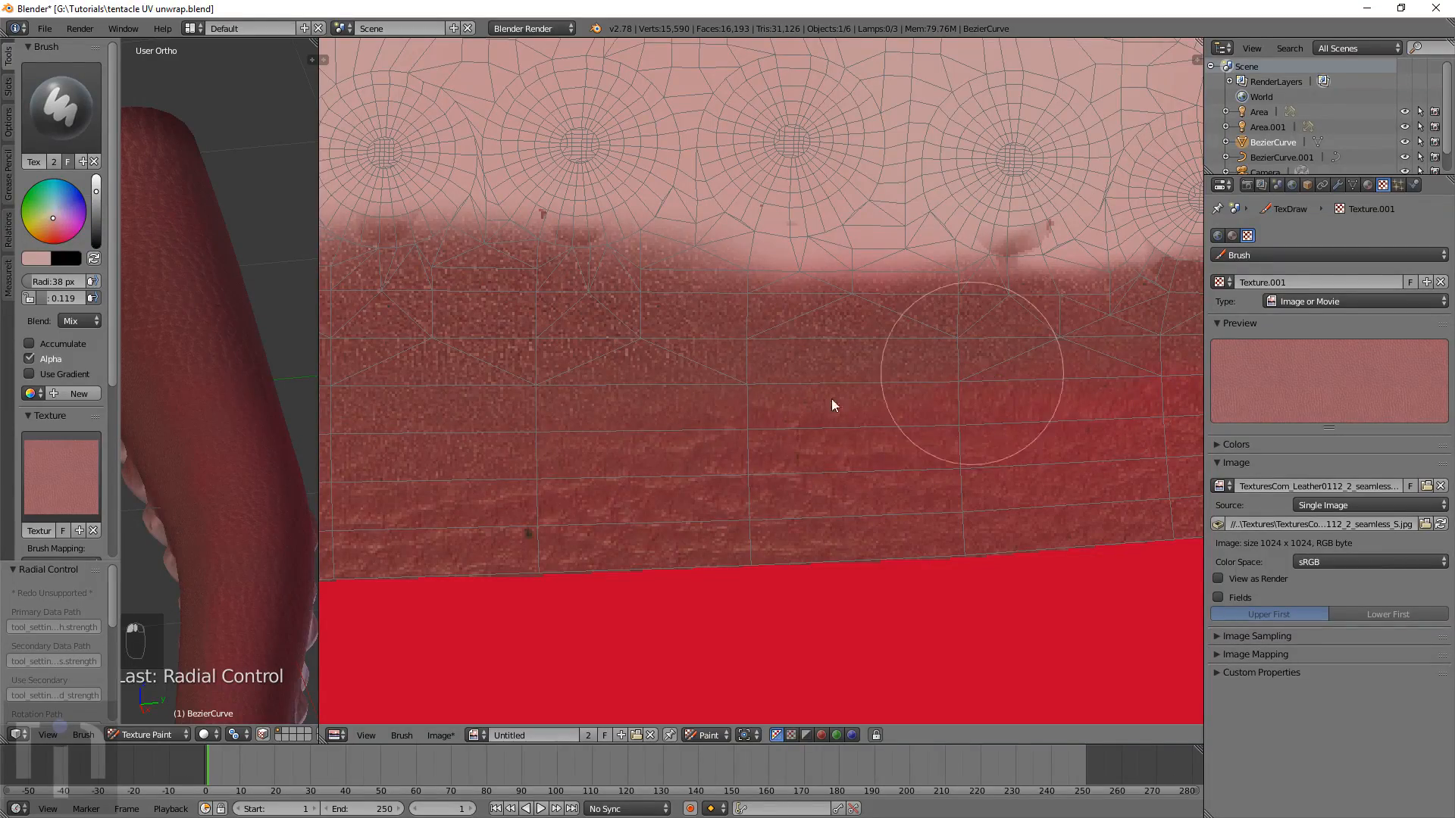
{"action": "mouse_move", "coordinate": [949, 394]}
{"action": "middle_mouse_down"}
{"action": "mouse_move", "coordinate": [1039, 422]}
{"action": "mouse_move", "coordinate": [669, 494]}
{"action": "middle_mouse_up"}
{"action": "scroll", "coordinate": [893, 472], "scroll_direction": "down", "scroll_amount": 2}
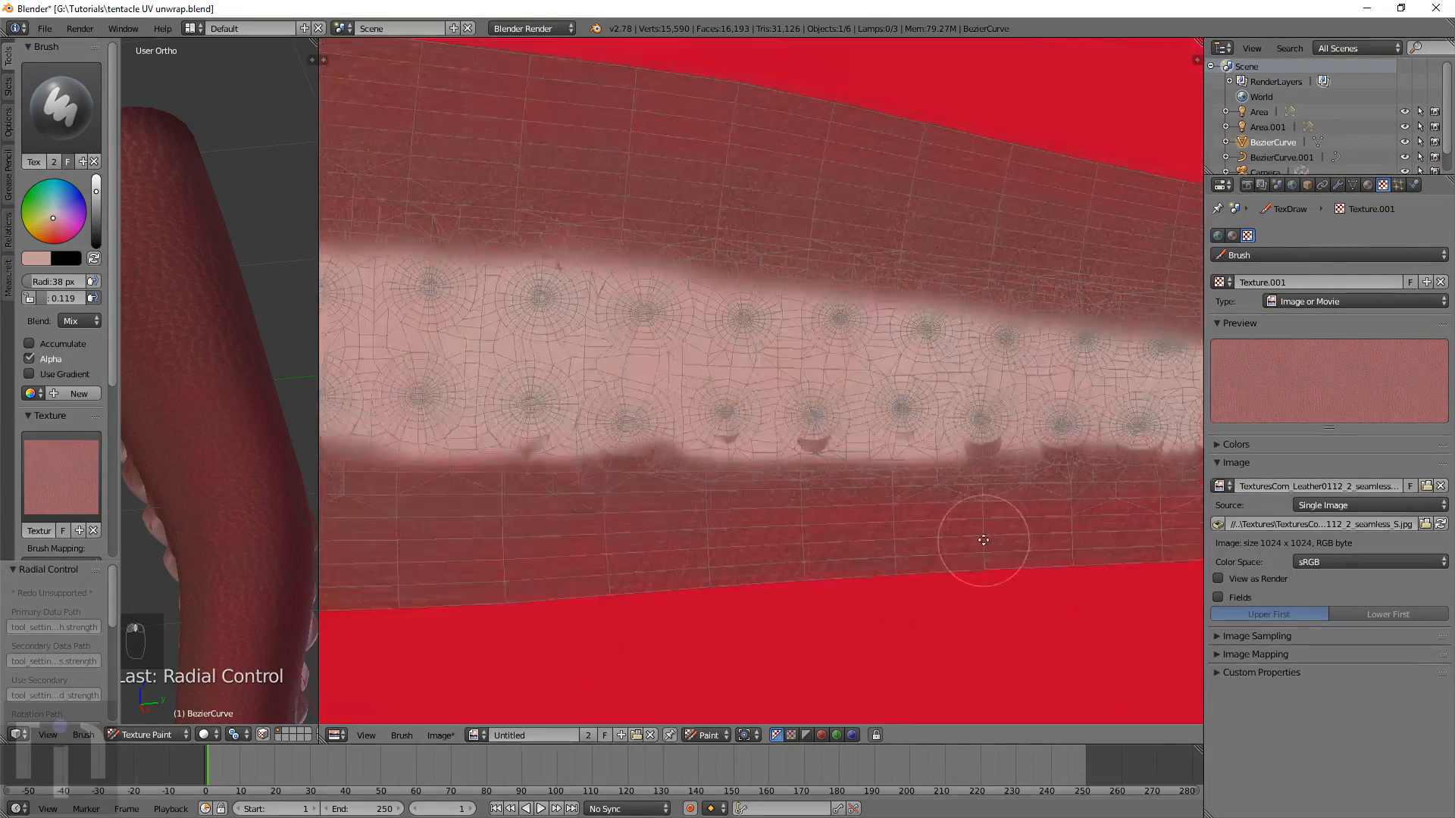
Lightly paint the leather texture over the upper skin strip and touch up the lower seam around mid-length
{"action": "middle_click_drag", "start_coordinate": [803, 140], "coordinate": [1167, 492]}
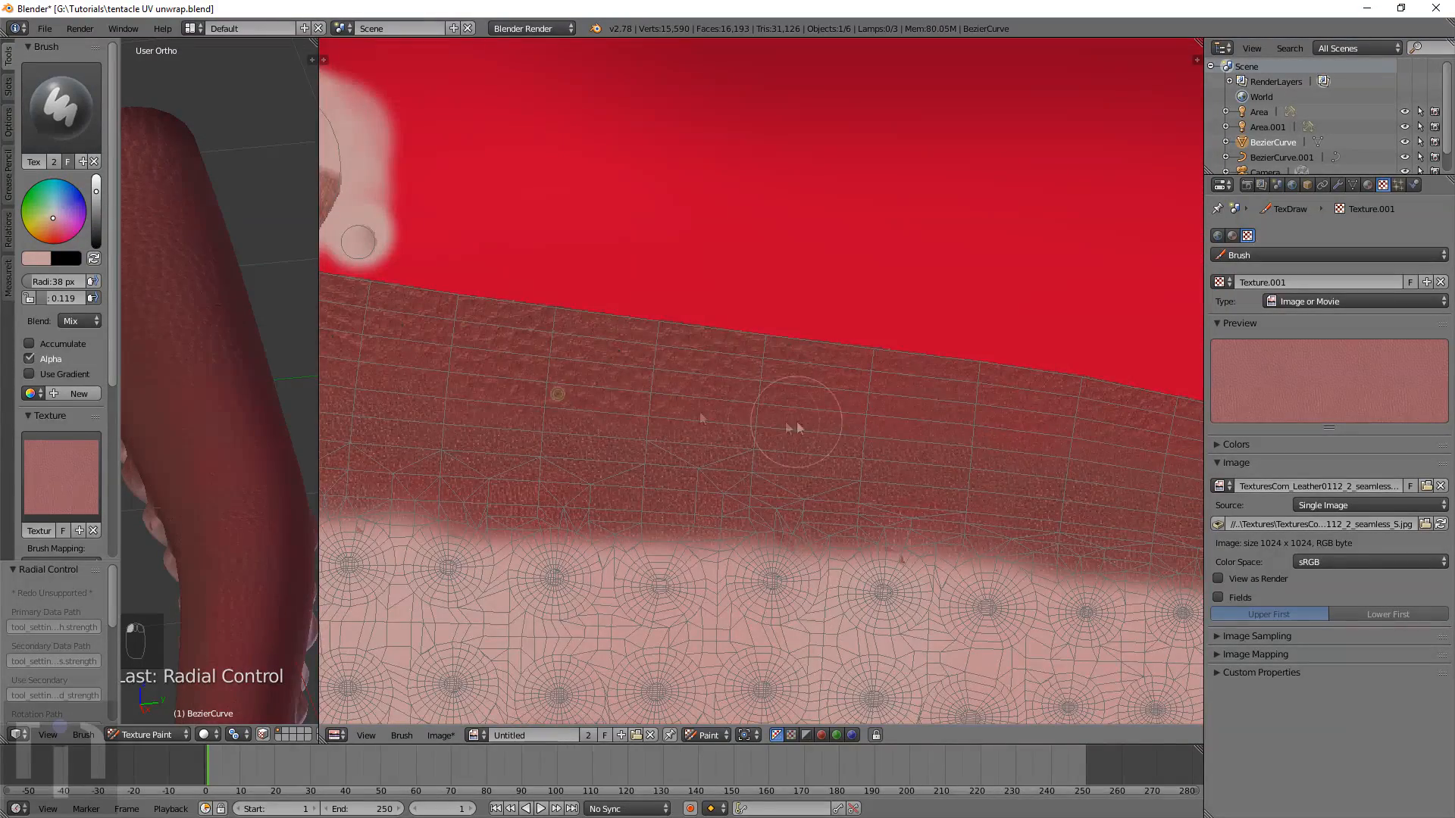
{"action": "middle_click_drag", "start_coordinate": [515, 422], "coordinate": [994, 460]}
{"action": "middle_click_drag", "start_coordinate": [260, 449], "coordinate": [279, 445]}
{"action": "middle_click_drag", "start_coordinate": [1092, 448], "coordinate": [500, 500]}
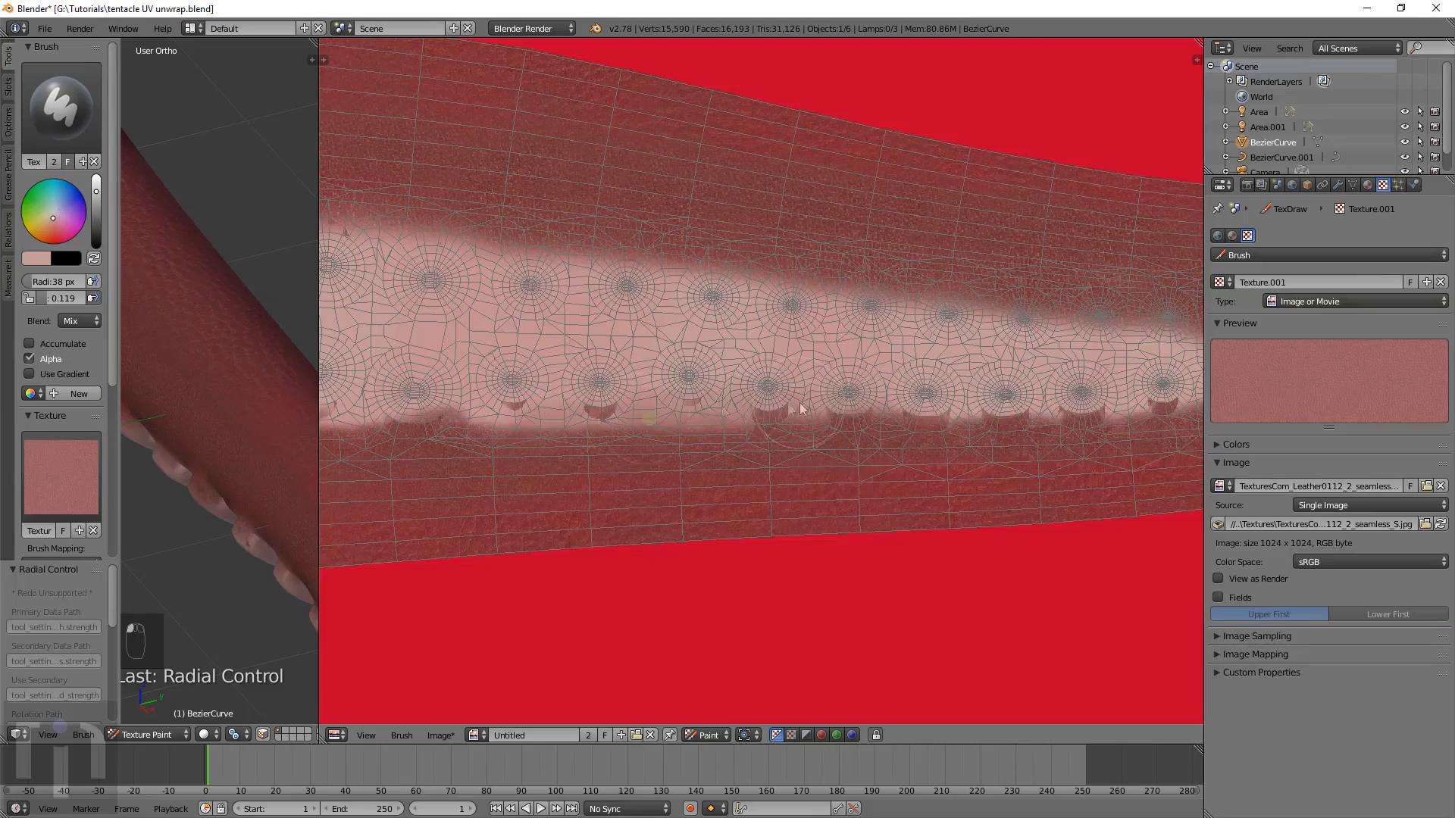
{"action": "middle_click_drag", "start_coordinate": [1049, 428], "coordinate": [601, 436]}
Even out the upper skin strip back toward the wide end with light leather strokes and check the tentacle in 3D
{"action": "middle_click_drag", "start_coordinate": [360, 219], "coordinate": [977, 409]}
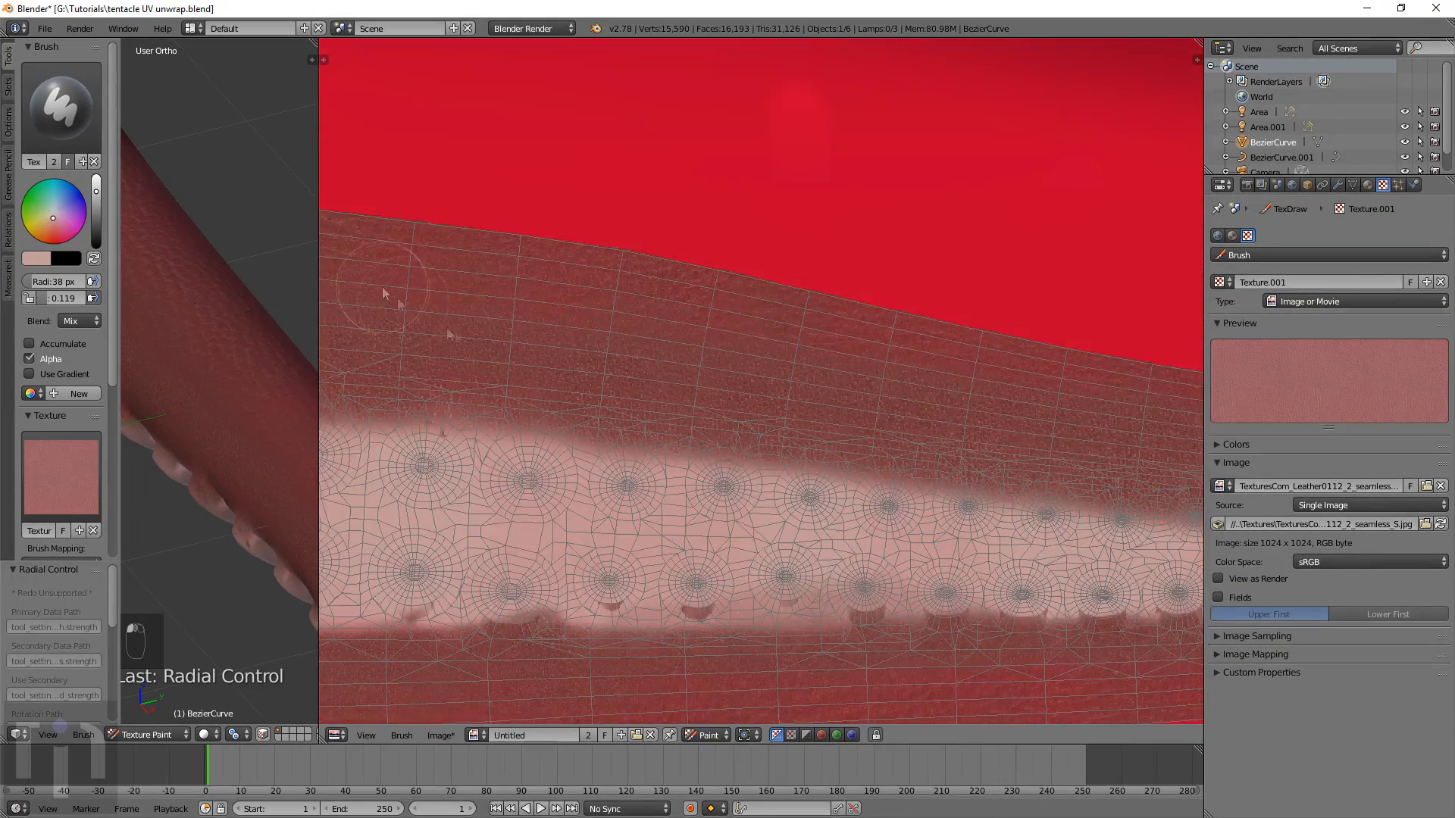
{"action": "middle_click_drag", "start_coordinate": [379, 294], "coordinate": [1007, 443]}
{"action": "middle_click_drag", "start_coordinate": [506, 439], "coordinate": [889, 491]}
{"action": "middle_click_drag", "start_coordinate": [247, 421], "coordinate": [198, 364]}
{"action": "scroll", "coordinate": [1016, 497], "scroll_direction": "down", "scroll_amount": 4}
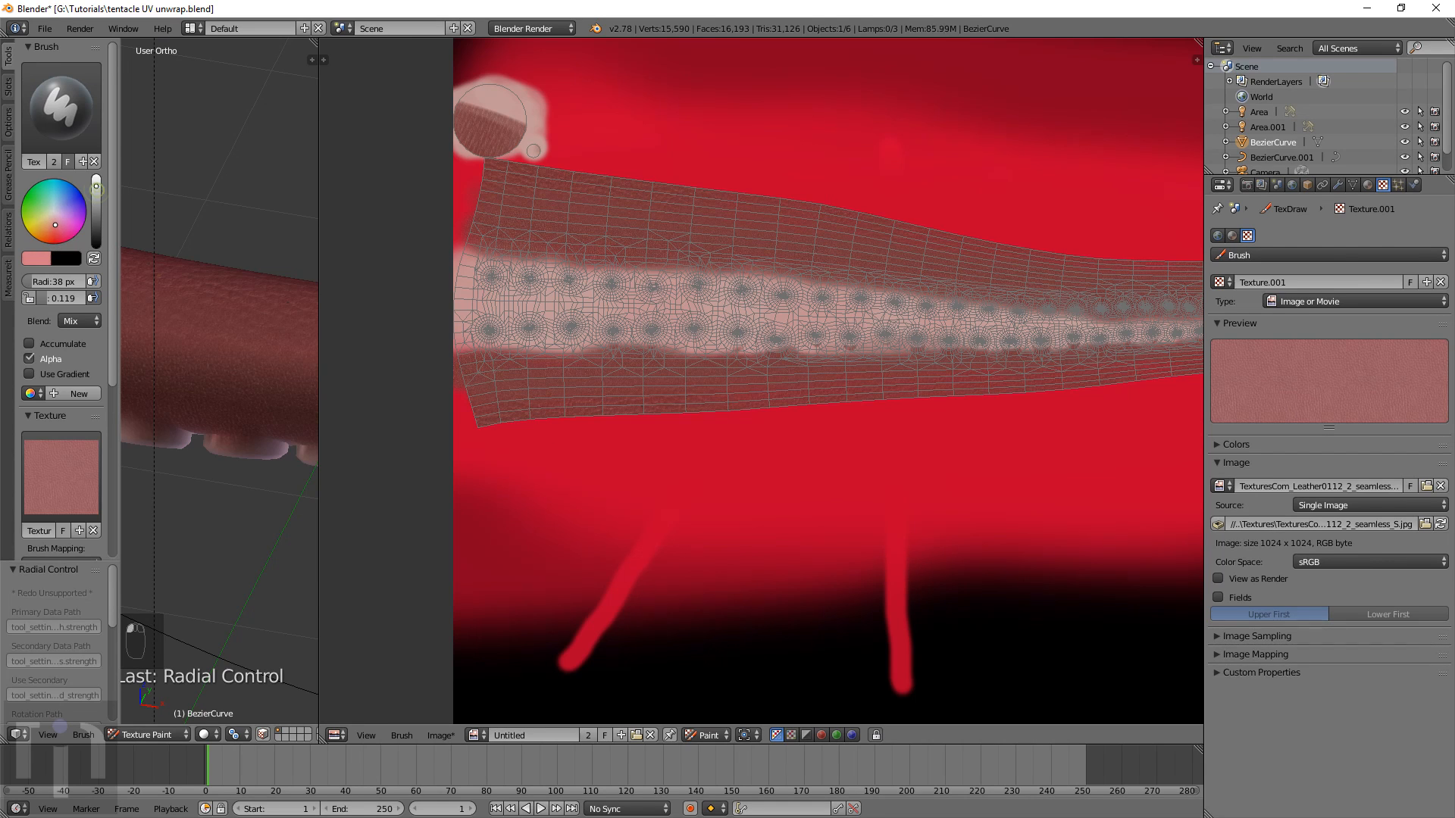
Zoom to the strip's wide end and set the brush radius to 72 px and strength to 0.912
{"action": "scroll", "coordinate": [536, 315], "scroll_direction": "up", "scroll_amount": 5}
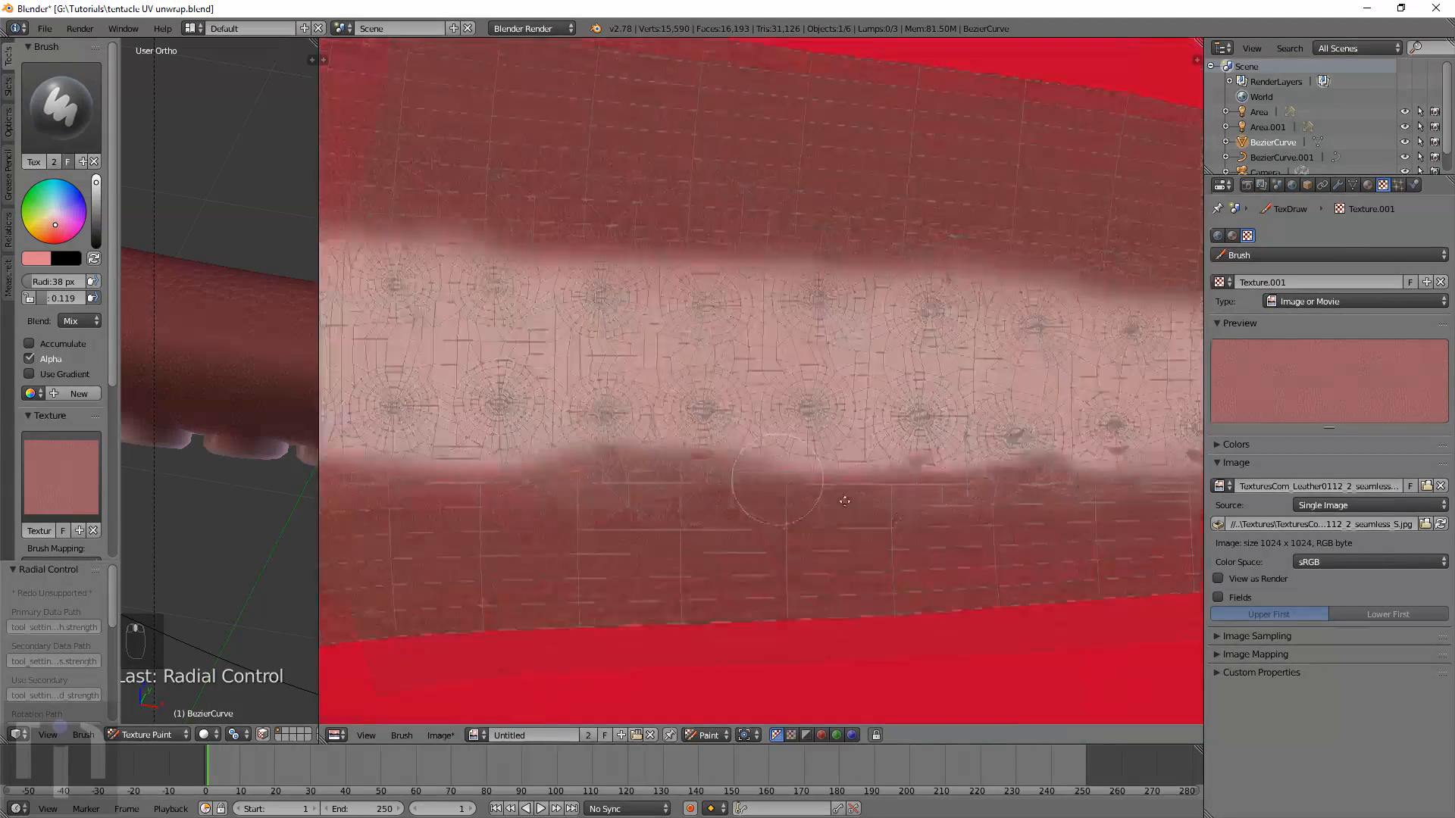
{"action": "scroll", "coordinate": [580, 393], "scroll_direction": "down", "scroll_amount": 1}
{"action": "key", "text": "f"}
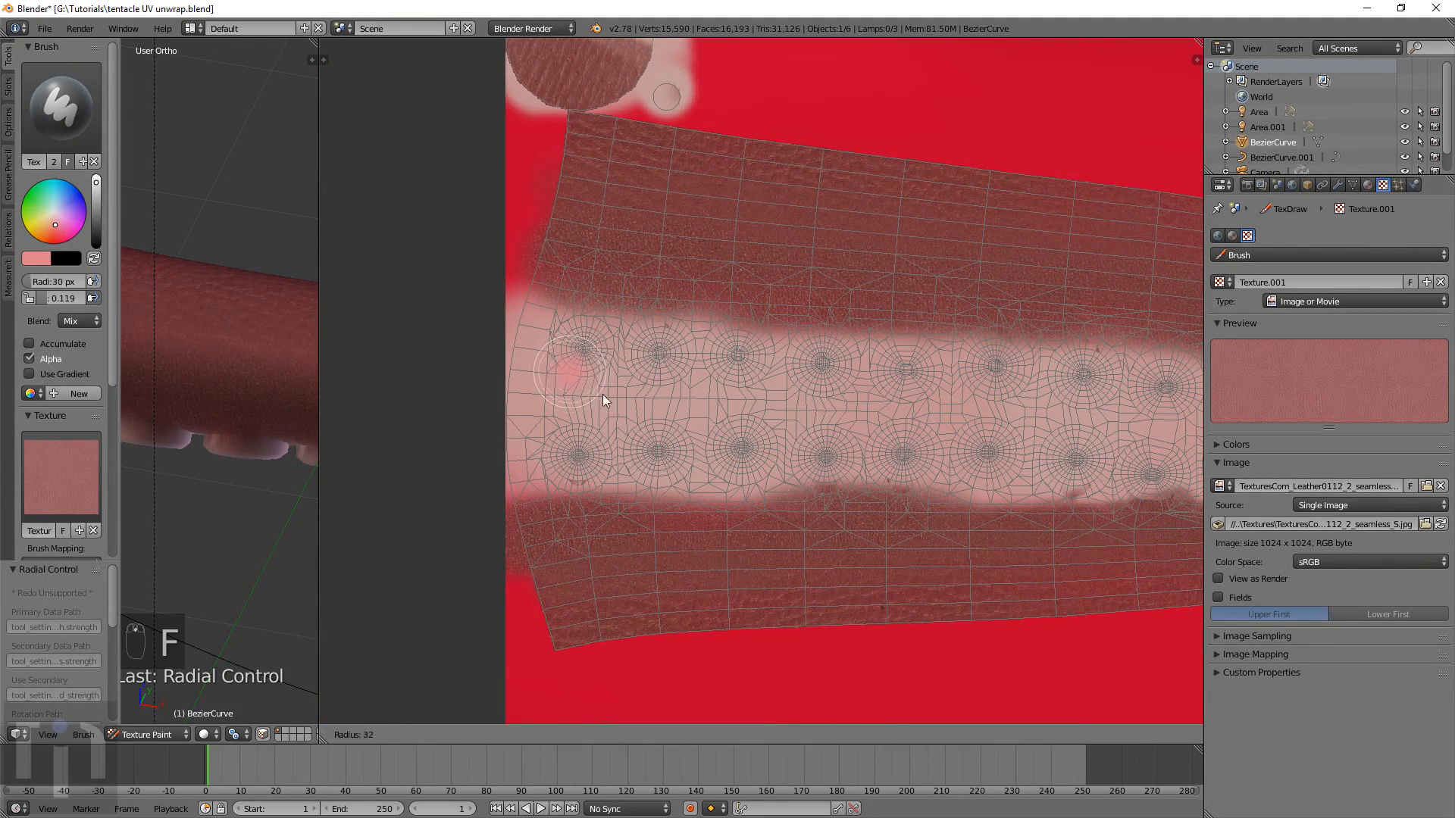
{"action": "left_click", "coordinate": [619, 427]}
{"action": "key", "text": "shift+f"}
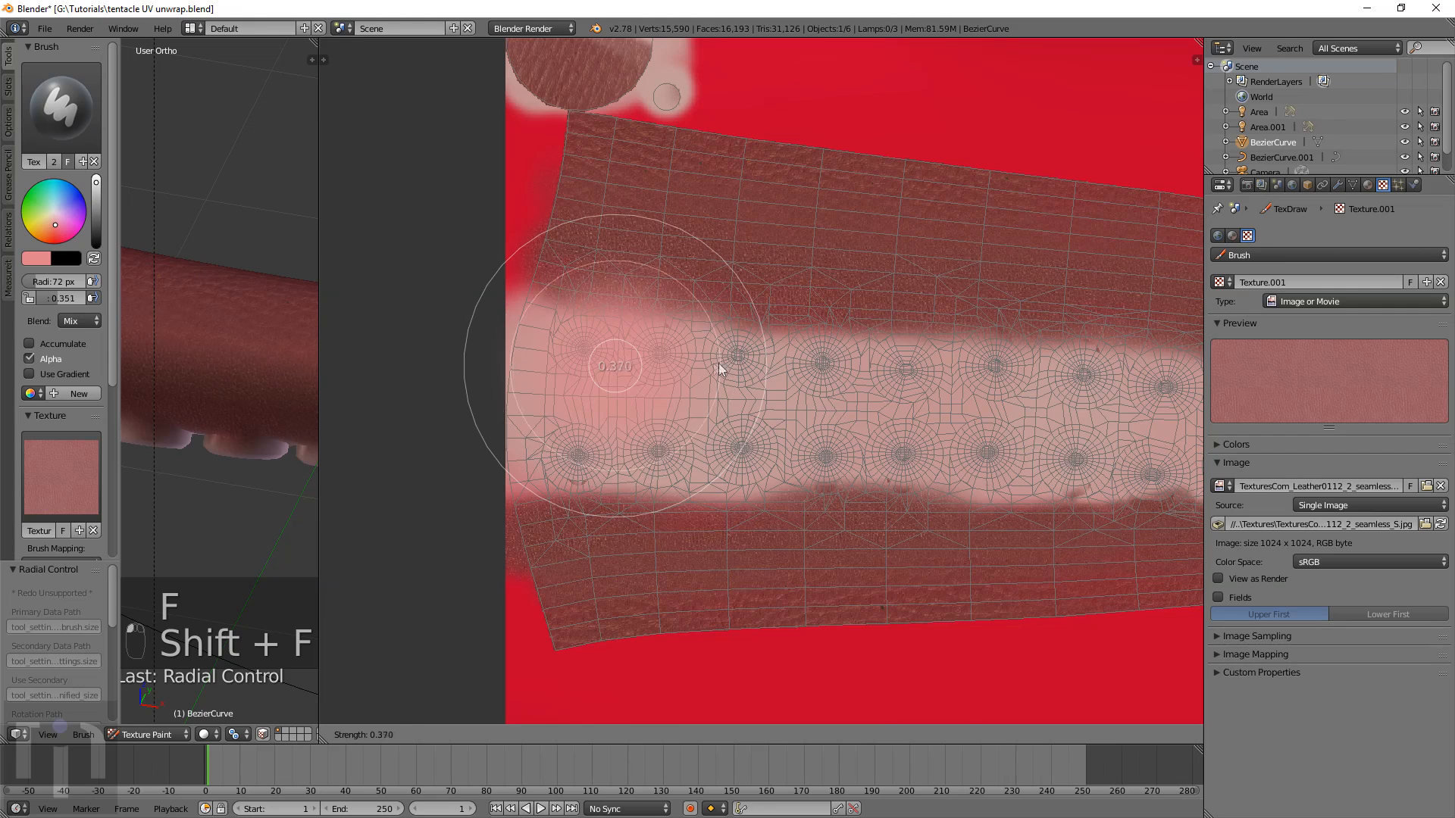
{"action": "left_click", "coordinate": [652, 376]}
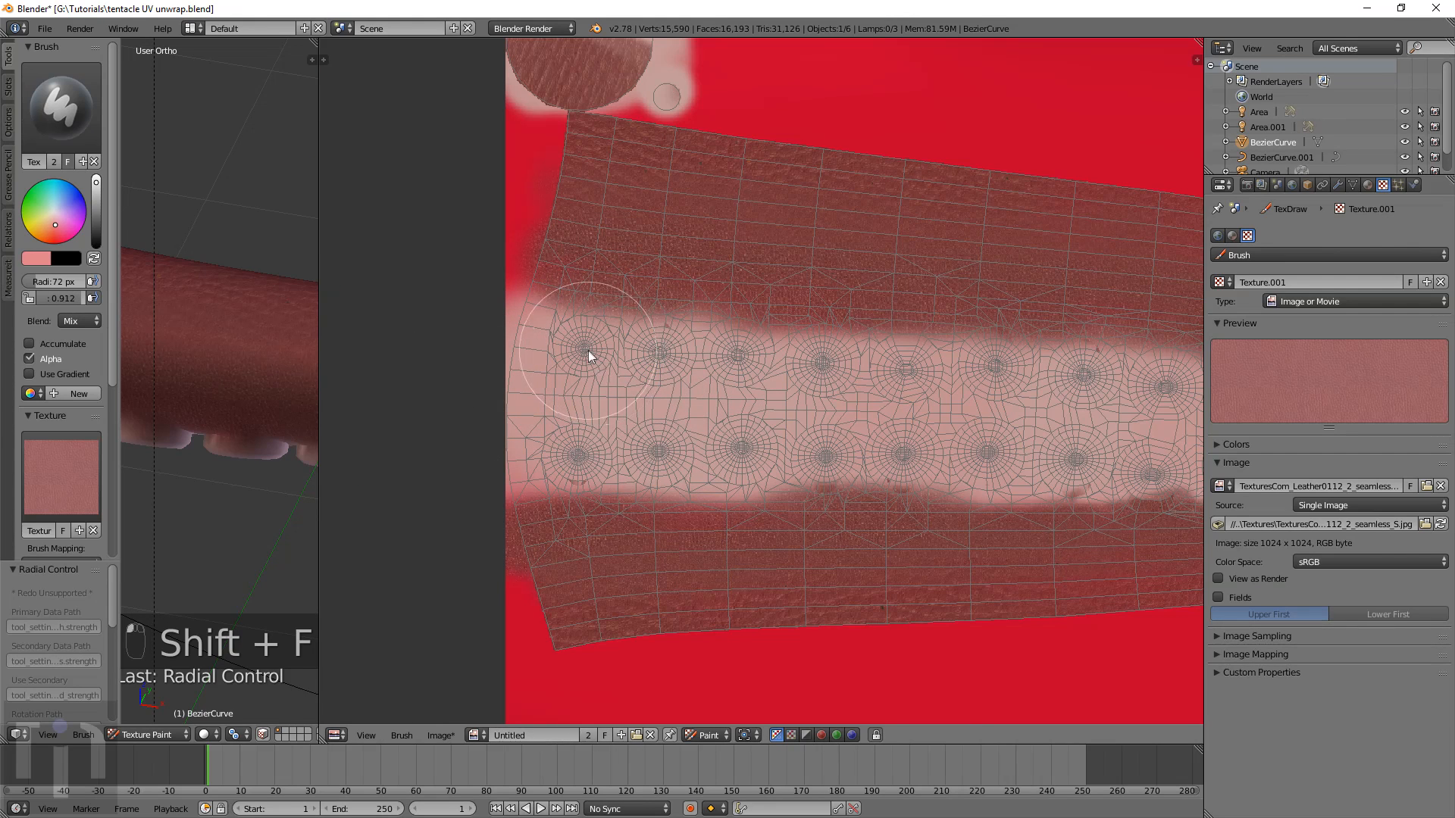
Try dabbing the leather texture onto the first upper sucker at the wide end, and undo the dab
{"action": "left_click", "coordinate": [589, 353]}
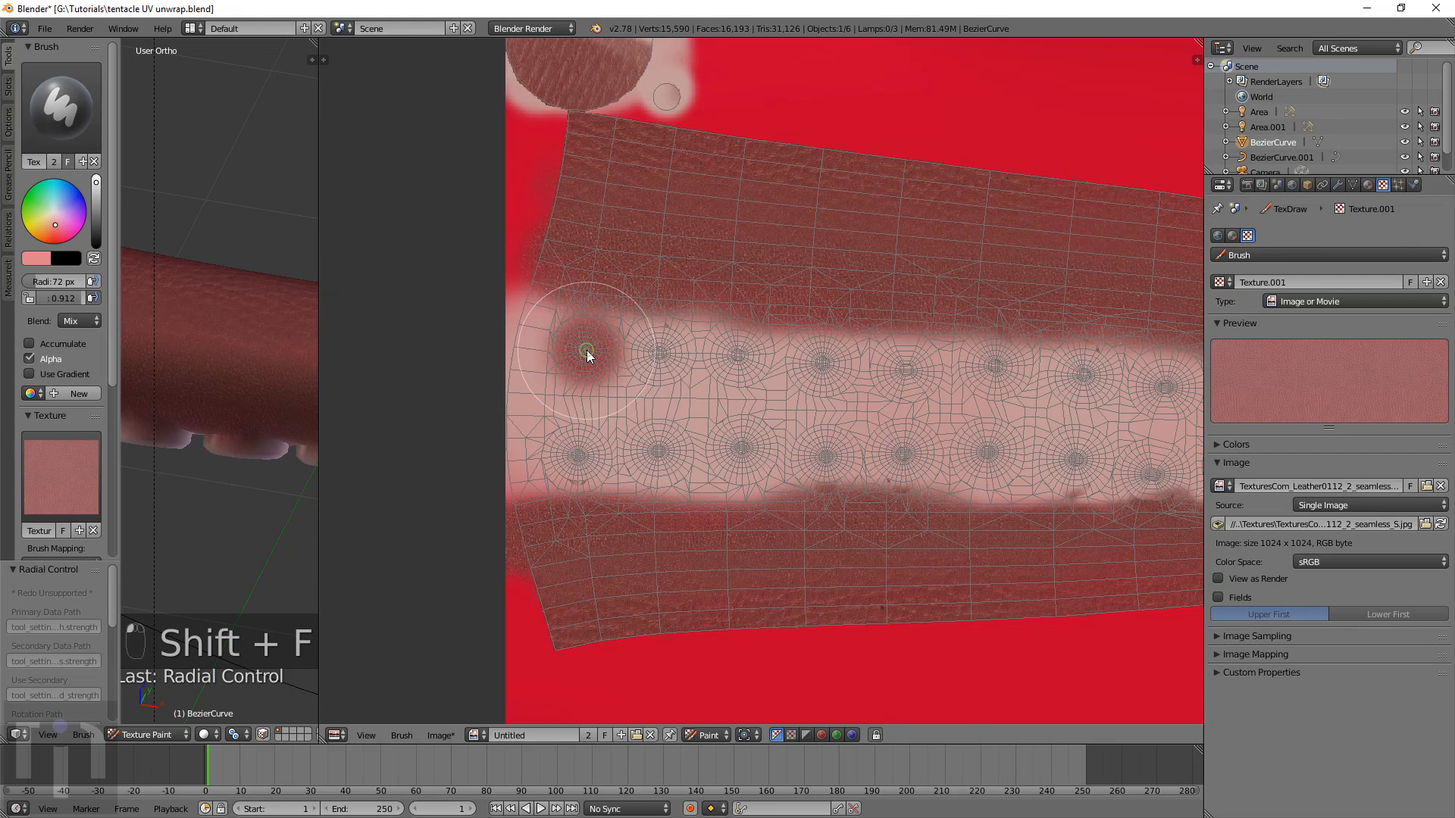
{"action": "left_click", "coordinate": [32, 261]}
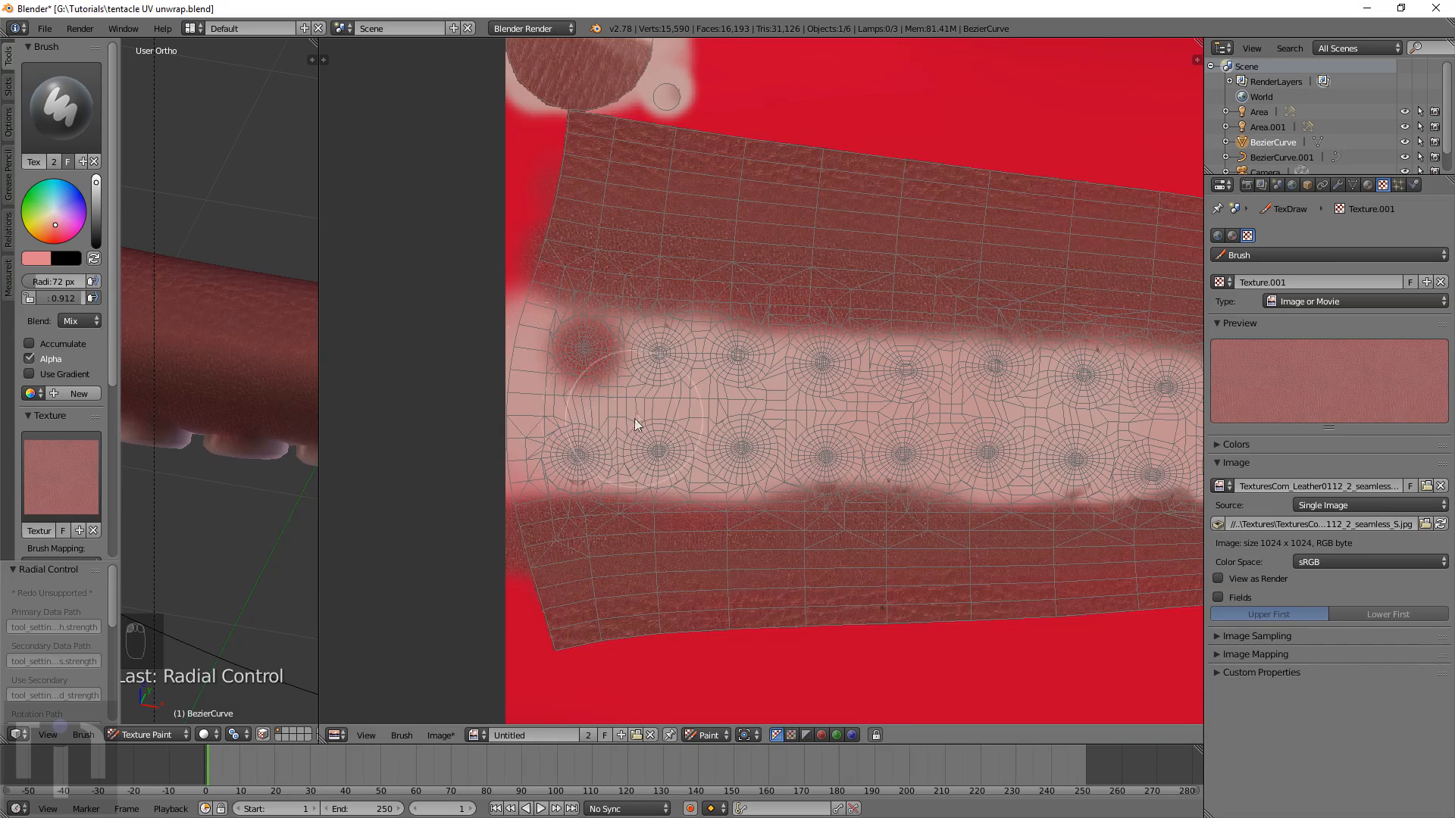
{"action": "key", "text": "ctrl+z"}
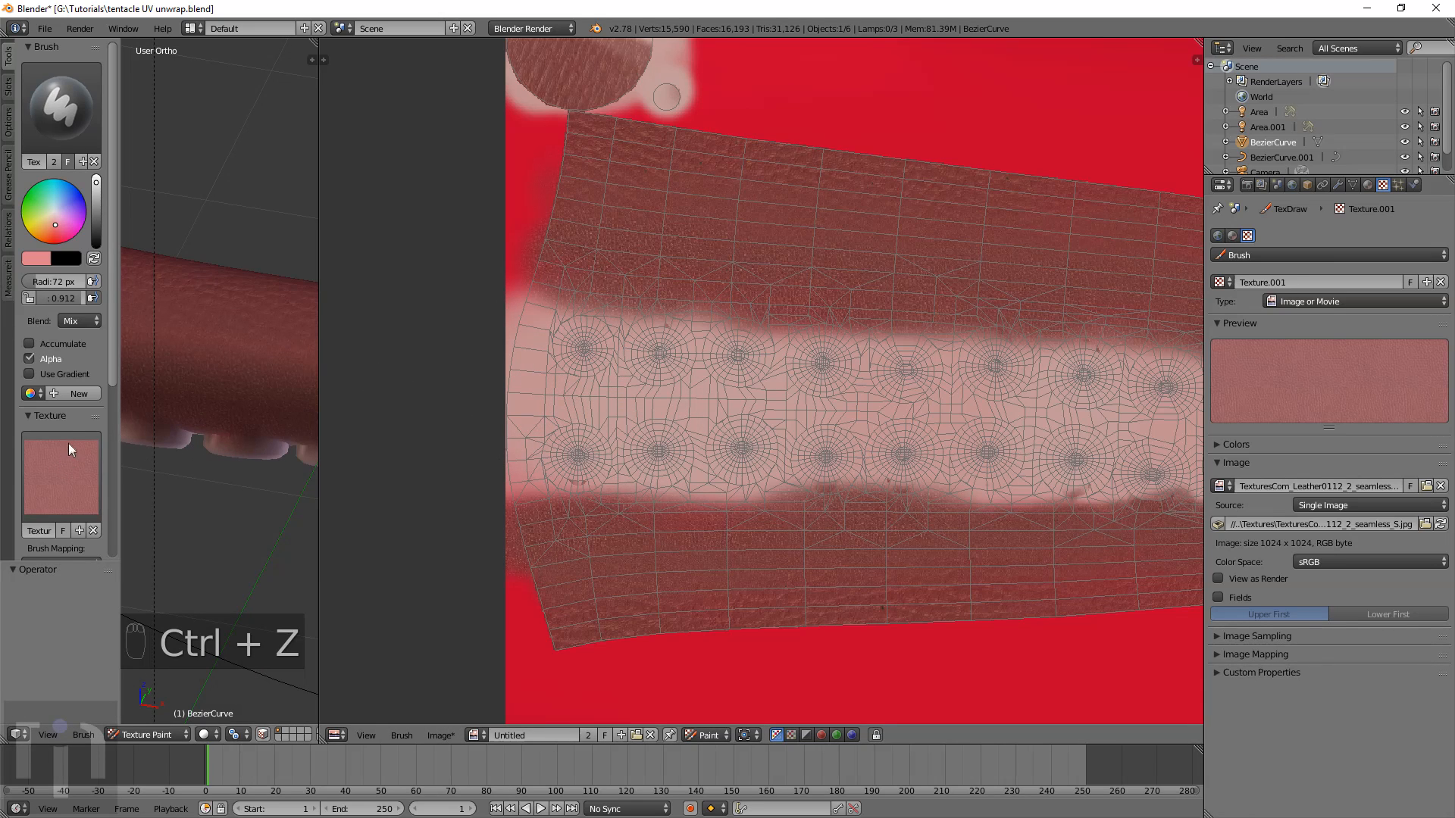
Remove the leather texture from the brush and set the brush radius to 57 px
{"action": "left_click", "coordinate": [94, 530]}
{"action": "scroll", "coordinate": [582, 389], "scroll_direction": "up", "scroll_amount": 4}
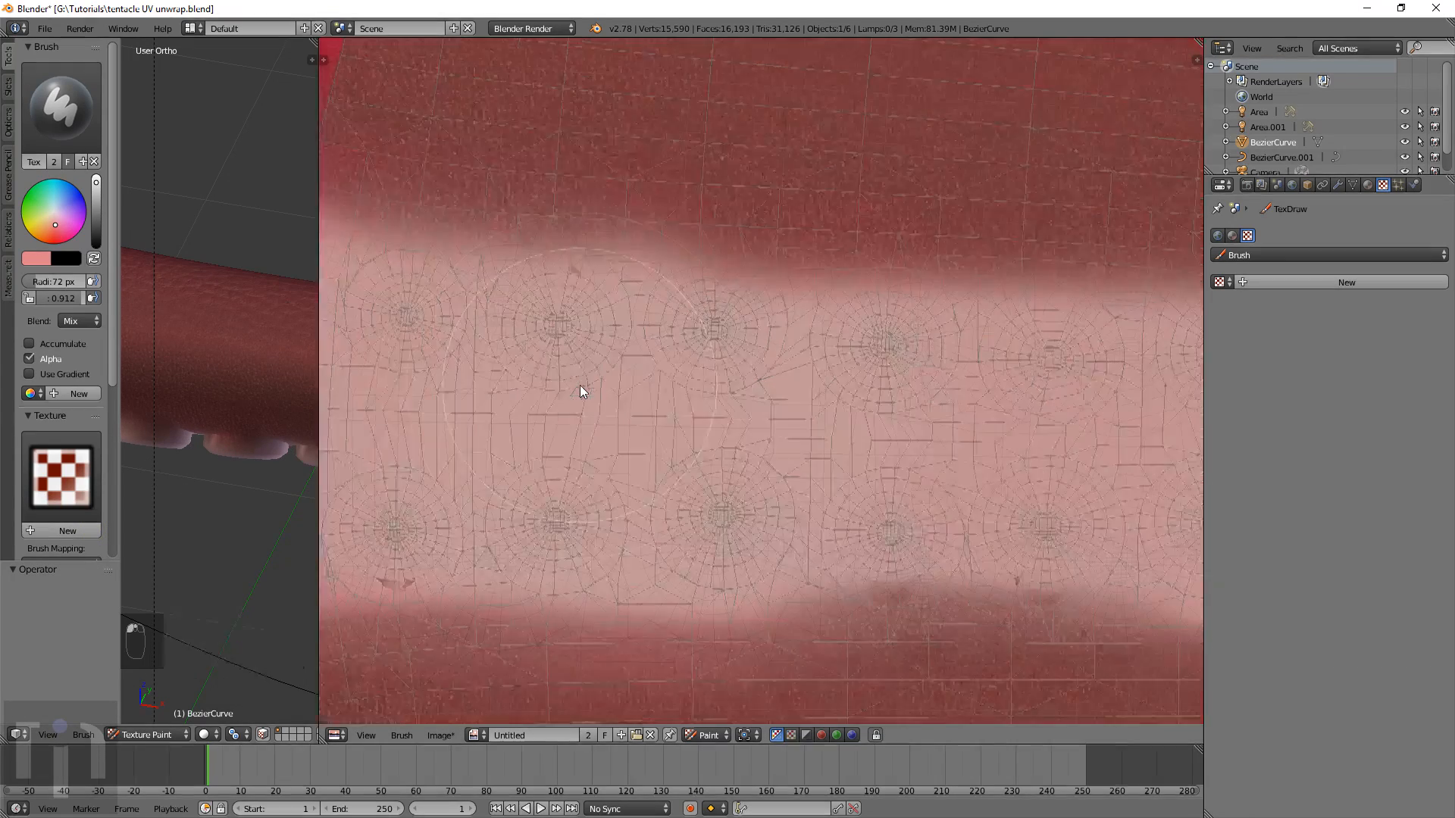
{"action": "middle_click_drag", "start_coordinate": [511, 346], "coordinate": [846, 392]}
{"action": "scroll", "coordinate": [668, 352], "scroll_direction": "up", "scroll_amount": 3}
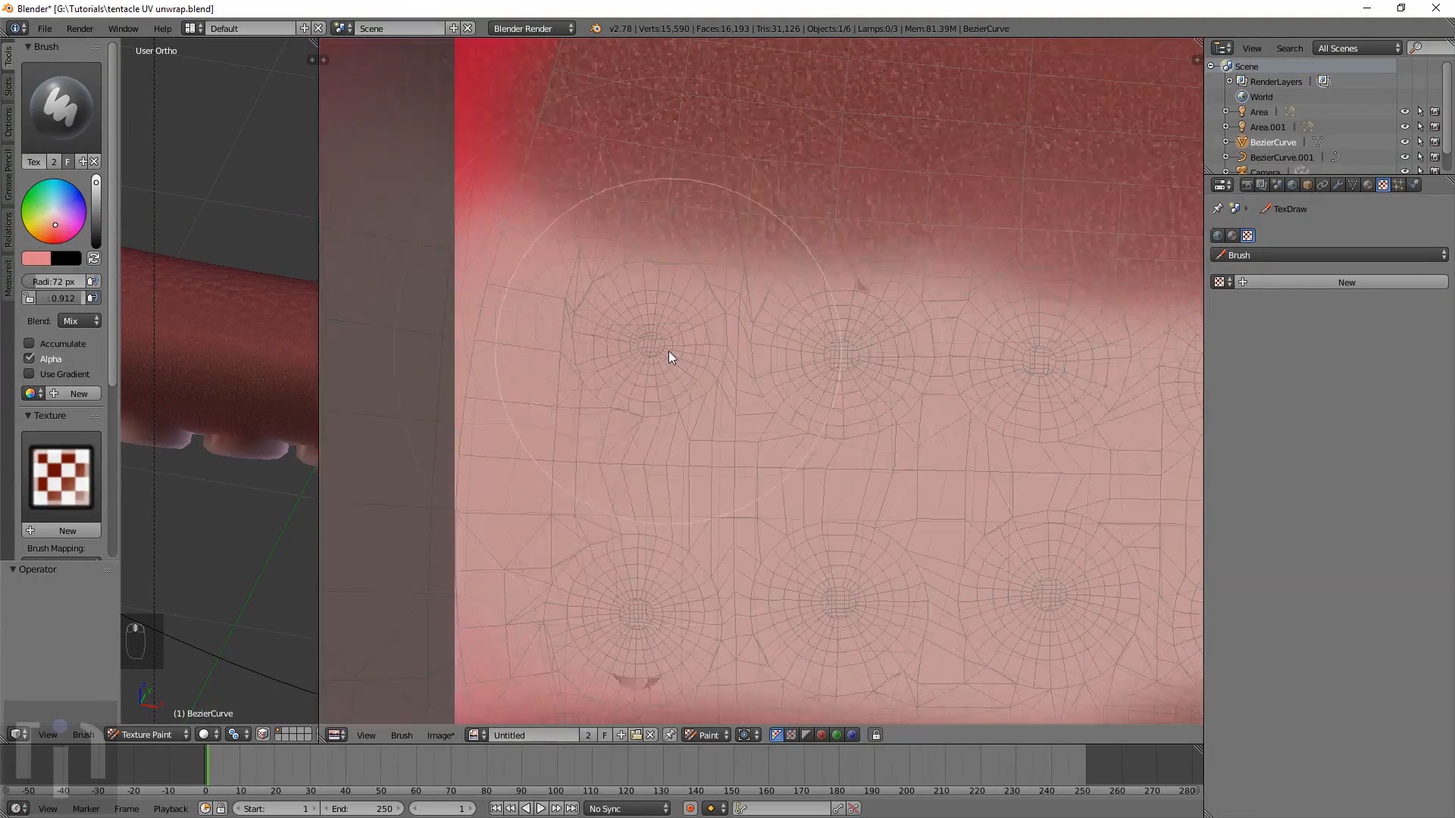
{"action": "scroll", "coordinate": [668, 353], "scroll_direction": "down", "scroll_amount": 3}
{"action": "key", "text": "f"}
{"action": "left_click", "coordinate": [747, 462]}
Paint solid pink over the sucker strip, starting with the sucker rows at the wide end
{"action": "mouse_move", "coordinate": [638, 387]}
{"action": "left_mouse_down"}
{"action": "mouse_move", "coordinate": [977, 394]}
{"action": "mouse_move", "coordinate": [887, 610]}
{"action": "left_mouse_up"}
{"action": "middle_click_drag", "start_coordinate": [947, 598], "coordinate": [455, 451]}
{"action": "mouse_move", "coordinate": [516, 424]}
{"action": "left_mouse_down"}
{"action": "mouse_move", "coordinate": [761, 428]}
{"action": "mouse_move", "coordinate": [556, 415]}
{"action": "left_mouse_up"}
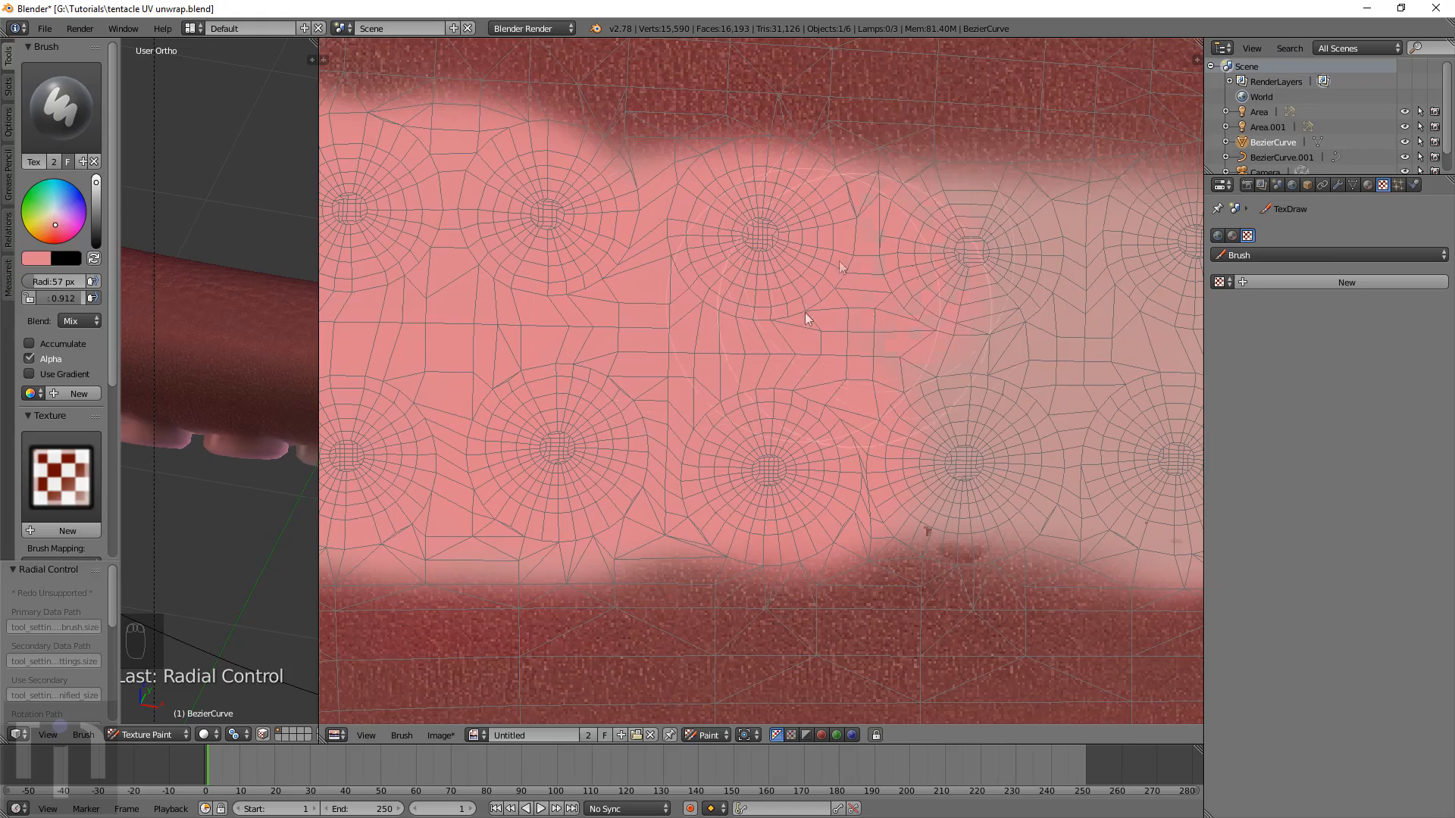
{"action": "left_click_drag", "start_coordinate": [869, 313], "coordinate": [1015, 270]}
{"action": "left_click_drag", "start_coordinate": [1164, 485], "coordinate": [934, 455]}
{"action": "middle_click_drag", "start_coordinate": [1069, 426], "coordinate": [815, 422]}
{"action": "mouse_move", "coordinate": [815, 422]}
{"action": "left_mouse_down"}
{"action": "mouse_move", "coordinate": [854, 315]}
{"action": "mouse_move", "coordinate": [960, 354]}
{"action": "left_mouse_up"}
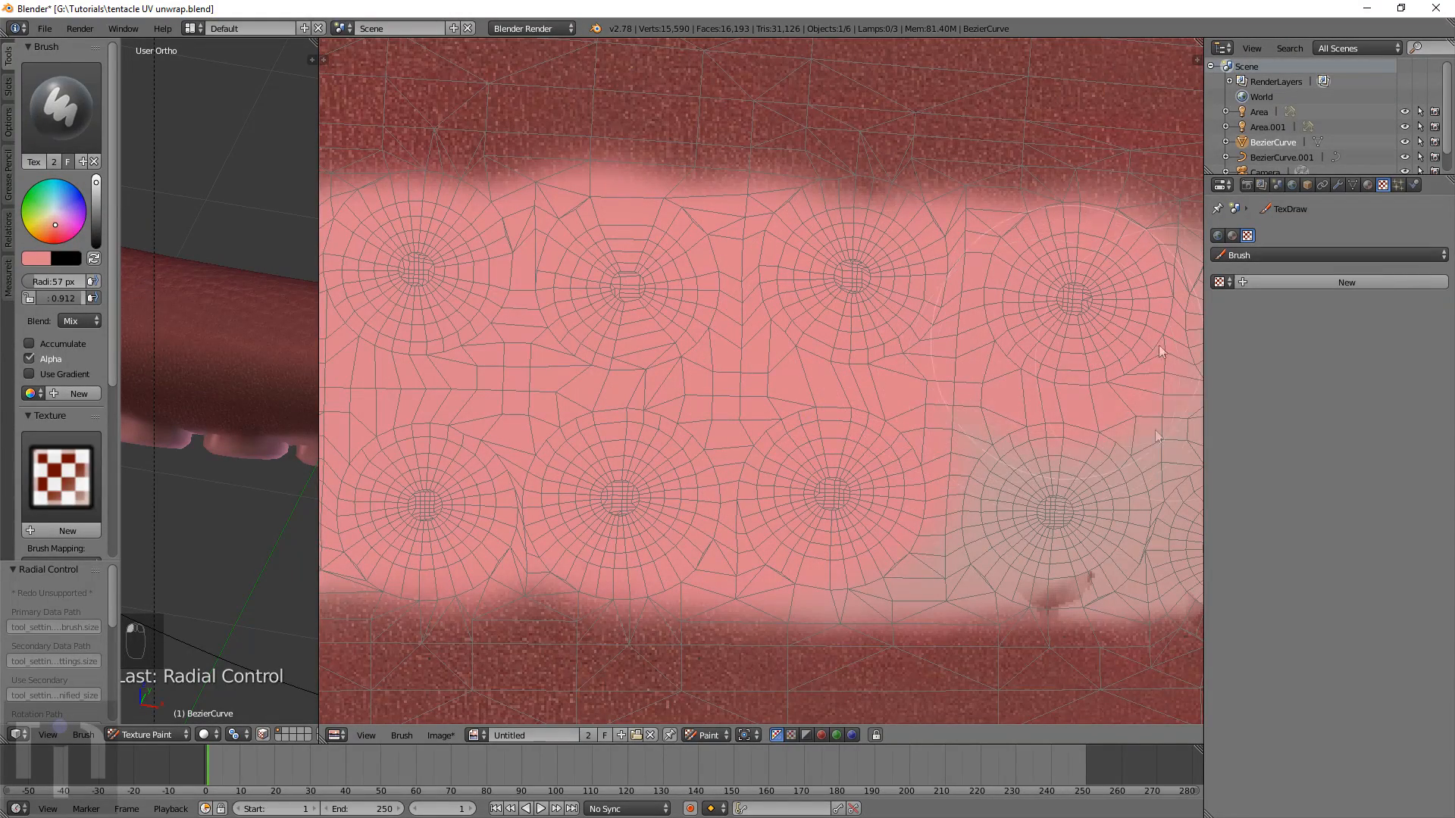
Continue the solid pink over the next suckers, covering the dark leather smudges below the lower row
{"action": "middle_click_drag", "start_coordinate": [1036, 464], "coordinate": [525, 426]}
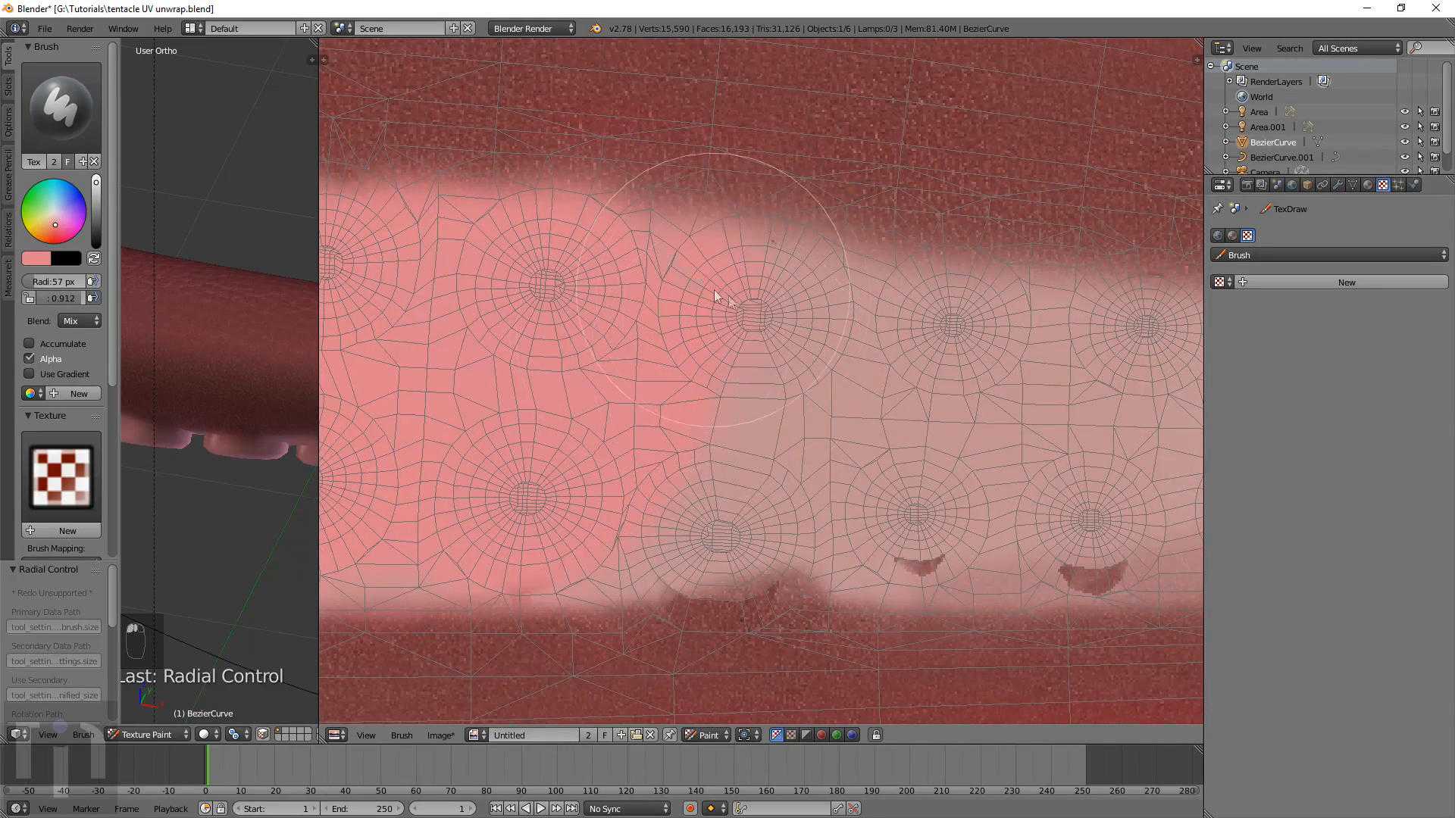
{"action": "left_click_drag", "start_coordinate": [761, 533], "coordinate": [556, 533]}
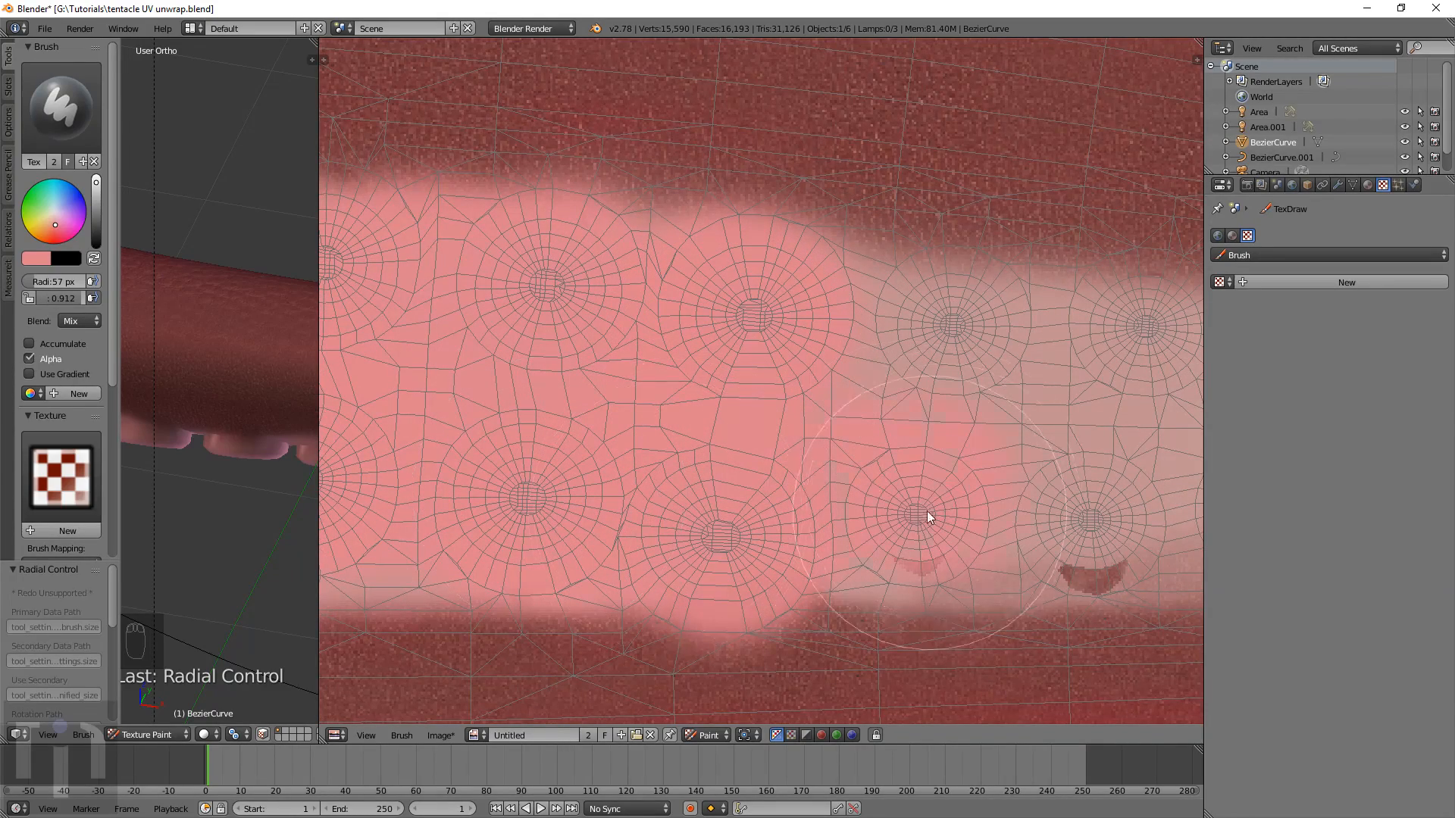
{"action": "left_click_drag", "start_coordinate": [929, 517], "coordinate": [978, 476]}
{"action": "left_click_drag", "start_coordinate": [979, 419], "coordinate": [1108, 403]}
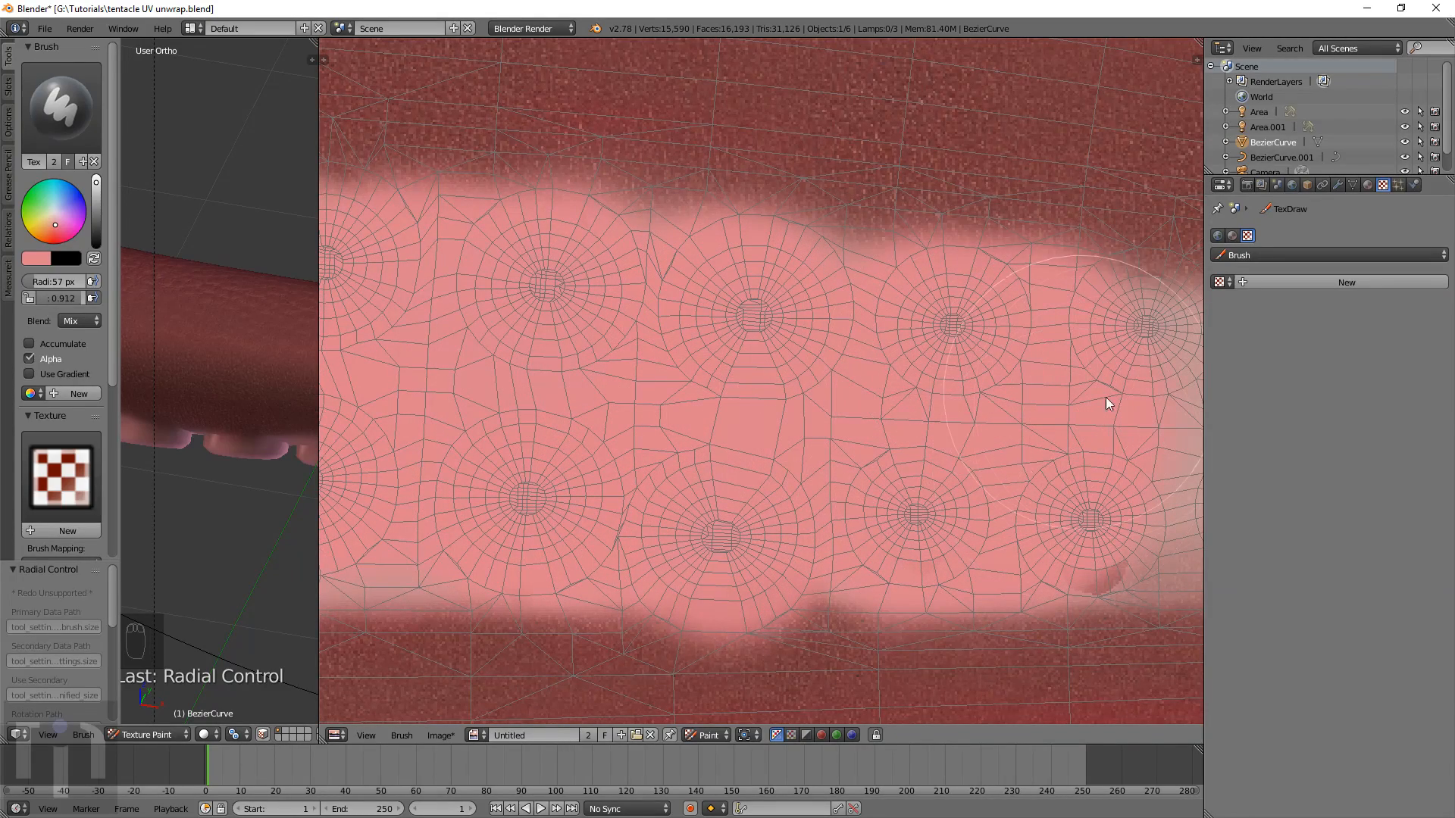
{"action": "middle_click_drag", "start_coordinate": [1075, 490], "coordinate": [671, 423]}
{"action": "mouse_move", "coordinate": [740, 426]}
{"action": "left_mouse_down"}
{"action": "mouse_move", "coordinate": [711, 446]}
{"action": "mouse_move", "coordinate": [1032, 447]}
{"action": "mouse_move", "coordinate": [826, 288]}
{"action": "mouse_move", "coordinate": [818, 311]}
{"action": "left_mouse_up"}
Extend the solid pink along both sucker rows through the middle of the strip
{"action": "middle_click_drag", "start_coordinate": [1114, 366], "coordinate": [820, 367]}
{"action": "mouse_move", "coordinate": [826, 364]}
{"action": "left_mouse_down"}
{"action": "mouse_move", "coordinate": [898, 329]}
{"action": "mouse_move", "coordinate": [947, 435]}
{"action": "mouse_move", "coordinate": [1061, 424]}
{"action": "left_mouse_up"}
{"action": "middle_click_drag", "start_coordinate": [1091, 417], "coordinate": [767, 425]}
{"action": "mouse_move", "coordinate": [795, 416]}
{"action": "left_mouse_down"}
{"action": "mouse_move", "coordinate": [933, 394]}
{"action": "mouse_move", "coordinate": [1079, 479]}
{"action": "left_mouse_up"}
{"action": "middle_click_drag", "start_coordinate": [1101, 482], "coordinate": [822, 475]}
{"action": "mouse_move", "coordinate": [830, 413]}
{"action": "left_mouse_down"}
{"action": "mouse_move", "coordinate": [830, 327]}
{"action": "mouse_move", "coordinate": [1010, 374]}
{"action": "mouse_move", "coordinate": [917, 457]}
{"action": "left_mouse_up"}
{"action": "left_click_drag", "start_coordinate": [888, 369], "coordinate": [1072, 389]}
Paint pink over the narrowing part of the sucker strip and undo the last stroke
{"action": "middle_click_drag", "start_coordinate": [1072, 390], "coordinate": [682, 422]}
{"action": "mouse_move", "coordinate": [681, 422]}
{"action": "left_mouse_down"}
{"action": "mouse_move", "coordinate": [901, 372]}
{"action": "mouse_move", "coordinate": [872, 334]}
{"action": "mouse_move", "coordinate": [837, 326]}
{"action": "mouse_move", "coordinate": [958, 363]}
{"action": "mouse_move", "coordinate": [936, 354]}
{"action": "mouse_move", "coordinate": [1016, 357]}
{"action": "left_mouse_up"}
{"action": "middle_click_drag", "start_coordinate": [1017, 356], "coordinate": [594, 397]}
{"action": "mouse_move", "coordinate": [594, 396]}
{"action": "left_mouse_down"}
{"action": "mouse_move", "coordinate": [721, 351]}
{"action": "mouse_move", "coordinate": [902, 370]}
{"action": "mouse_move", "coordinate": [871, 379]}
{"action": "mouse_move", "coordinate": [828, 367]}
{"action": "mouse_move", "coordinate": [1040, 380]}
{"action": "left_mouse_up"}
{"action": "key", "text": "ctrl+z"}
Reduce the brush radius and paint pink over the narrower suckers approaching the tip
{"action": "middle_click_drag", "start_coordinate": [1094, 422], "coordinate": [592, 422]}
{"action": "key", "text": "f"}
{"action": "left_click", "coordinate": [606, 413]}
{"action": "mouse_move", "coordinate": [618, 360]}
{"action": "left_mouse_down"}
{"action": "mouse_move", "coordinate": [838, 410]}
{"action": "mouse_move", "coordinate": [1023, 422]}
{"action": "left_mouse_up"}
Set the brush radius to 16 px and fill the last suckers at the tip with pink
{"action": "middle_click_drag", "start_coordinate": [1121, 428], "coordinate": [630, 359]}
{"action": "scroll", "coordinate": [630, 358], "scroll_direction": "up", "scroll_amount": 3}
{"action": "key", "text": "f"}
{"action": "left_click", "coordinate": [598, 375]}
{"action": "mouse_move", "coordinate": [557, 393]}
{"action": "left_mouse_down"}
{"action": "mouse_move", "coordinate": [607, 272]}
{"action": "mouse_move", "coordinate": [754, 410]}
{"action": "mouse_move", "coordinate": [966, 513]}
{"action": "left_mouse_up"}
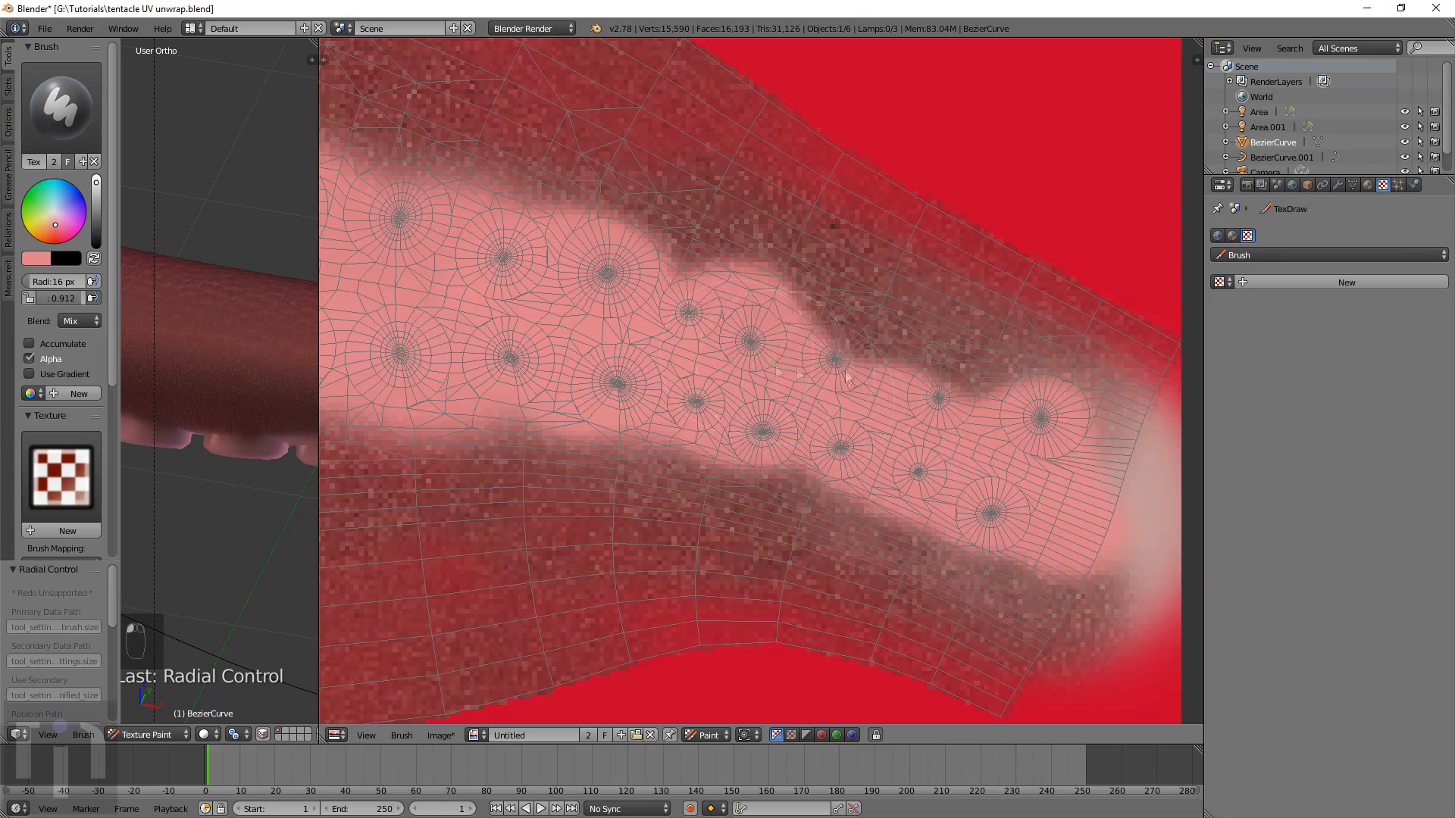
{"action": "left_click_drag", "start_coordinate": [856, 379], "coordinate": [939, 386]}
Enlarge the 3D view and examine the pink suckers along the tentacle up close and from a distance
{"action": "scroll", "coordinate": [758, 318], "scroll_direction": "down", "scroll_amount": 6}
{"action": "middle_click_drag", "start_coordinate": [480, 206], "coordinate": [947, 288]}
{"action": "scroll", "coordinate": [947, 288], "scroll_direction": "down", "scroll_amount": 3}
{"action": "mouse_move", "coordinate": [318, 318]}
{"action": "left_mouse_down"}
{"action": "mouse_move", "coordinate": [626, 320]}
{"action": "mouse_move", "coordinate": [1065, 380]}
{"action": "left_mouse_up"}
{"action": "scroll", "coordinate": [802, 379], "scroll_direction": "down", "scroll_amount": 8}
{"action": "middle_click_drag", "start_coordinate": [878, 502], "coordinate": [718, 397]}
{"action": "scroll", "coordinate": [666, 425], "scroll_direction": "up", "scroll_amount": 8}
{"action": "middle_click_drag", "start_coordinate": [604, 461], "coordinate": [839, 288]}
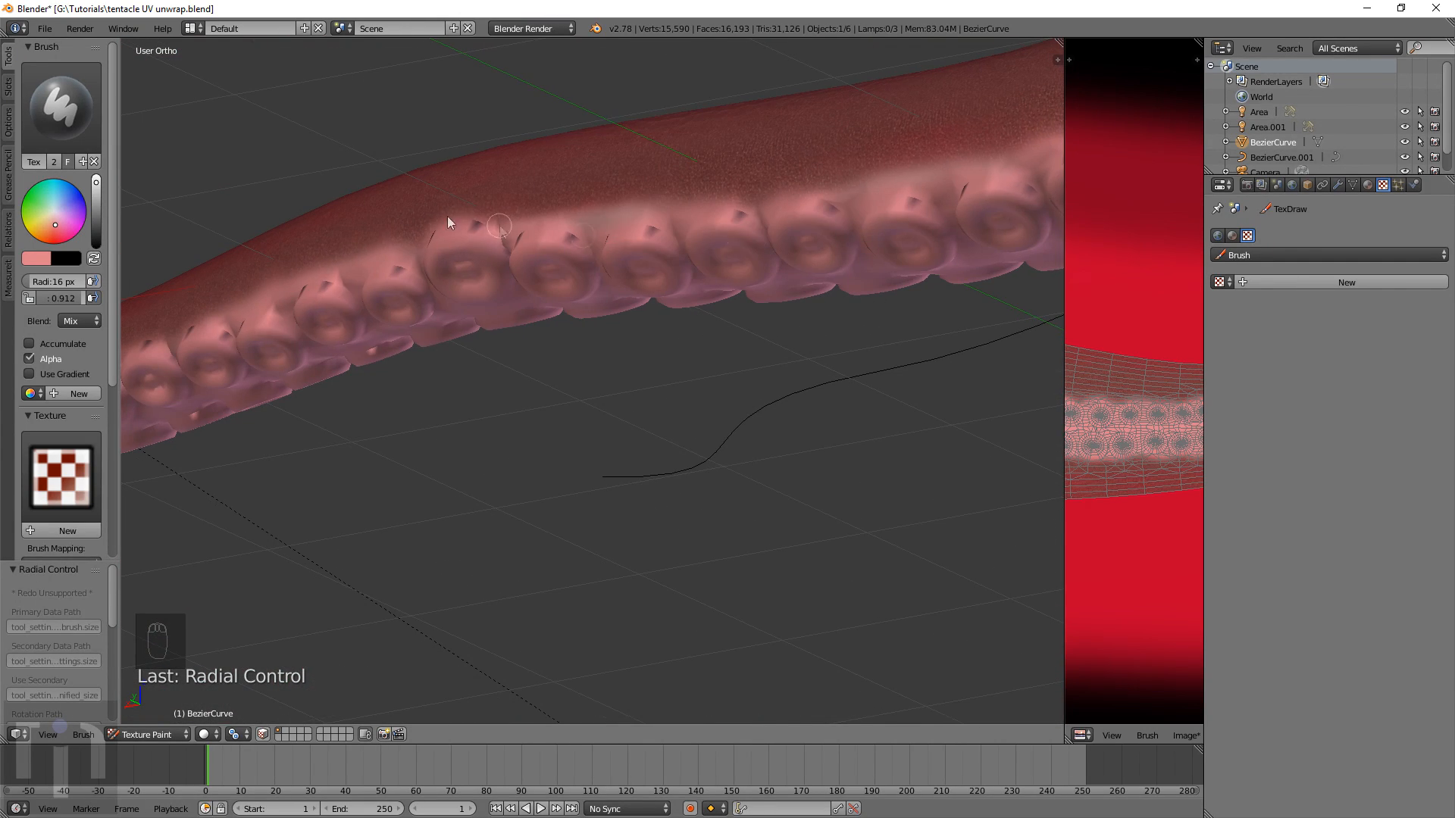
{"action": "middle_click_drag", "start_coordinate": [678, 422], "coordinate": [575, 372]}
{"action": "scroll", "coordinate": [768, 433], "scroll_direction": "down", "scroll_amount": 5}
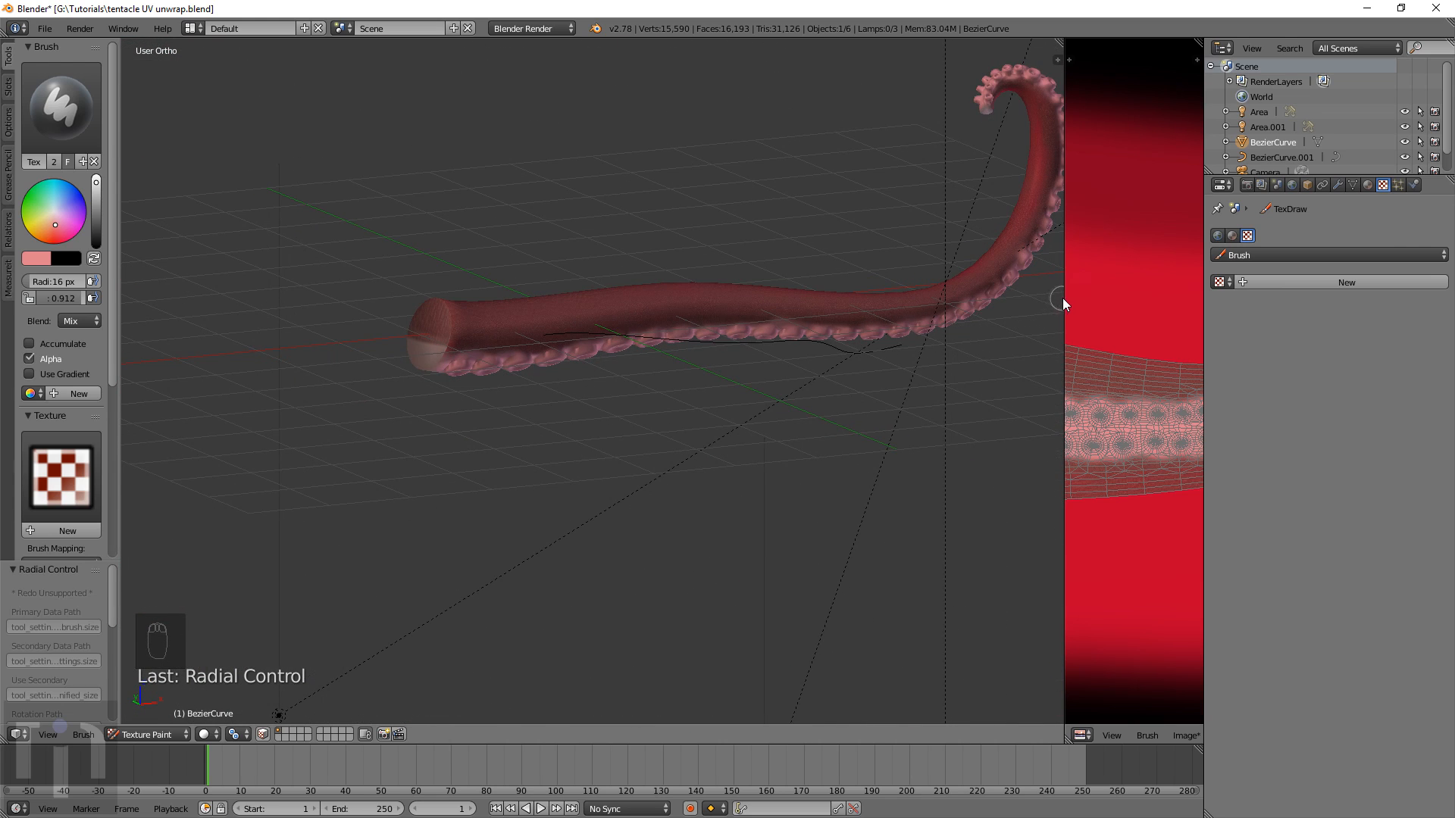
Widen the image editor over the strip's wide end and set the brush radius to 43 px
{"action": "left_click_drag", "start_coordinate": [1062, 303], "coordinate": [189, 326]}
{"action": "middle_click_drag", "start_coordinate": [499, 404], "coordinate": [946, 338]}
{"action": "scroll", "coordinate": [594, 294], "scroll_direction": "up", "scroll_amount": 9}
{"action": "middle_click_drag", "start_coordinate": [545, 300], "coordinate": [1025, 406]}
{"action": "scroll", "coordinate": [634, 356], "scroll_direction": "down", "scroll_amount": 4}
{"action": "key", "text": "f"}
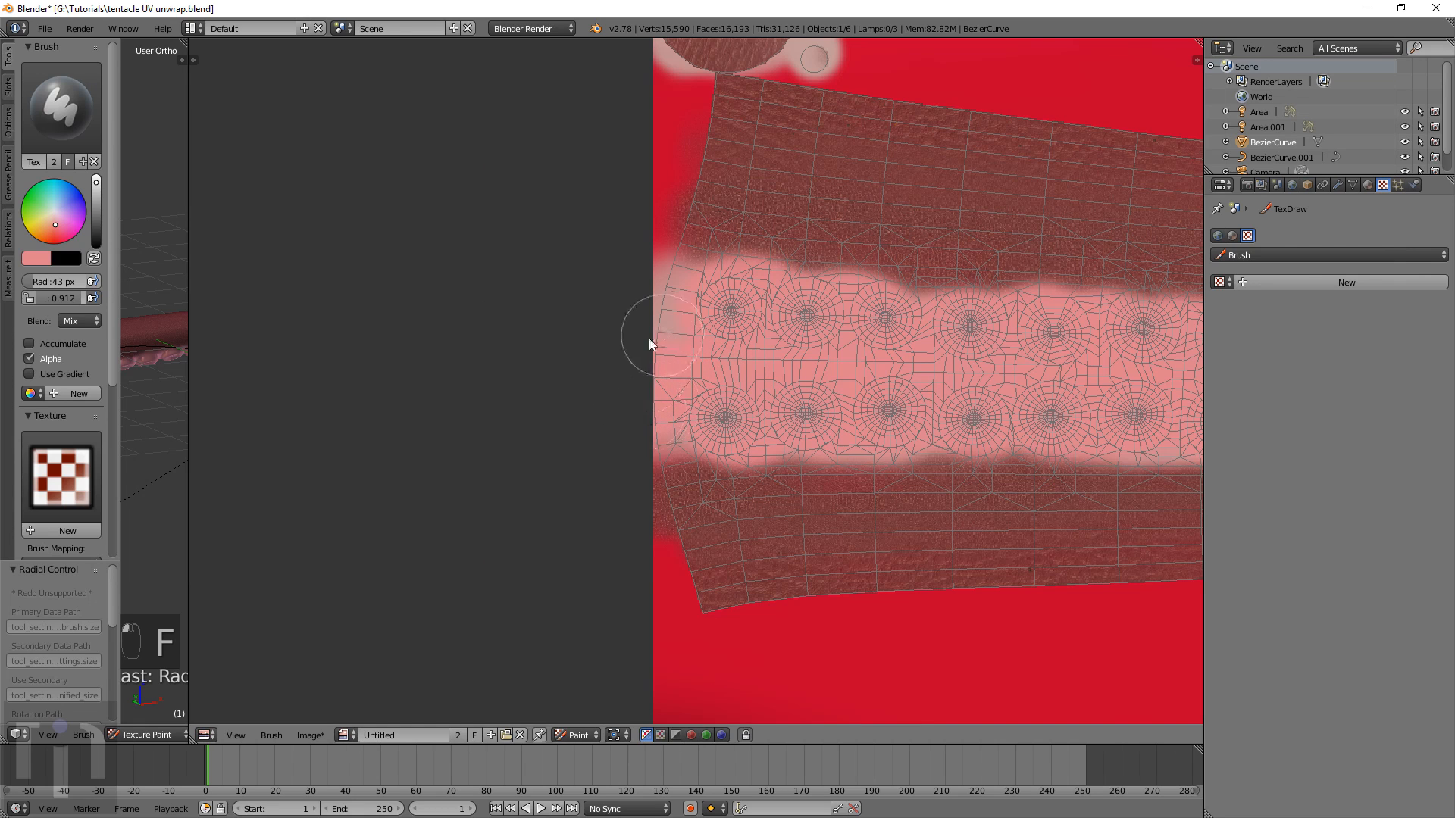
With a dark reddish-brown brush at strength 0.514, darken the centres of the first four suckers at the wide end
{"action": "scroll", "coordinate": [730, 348], "scroll_direction": "up", "scroll_amount": 5}
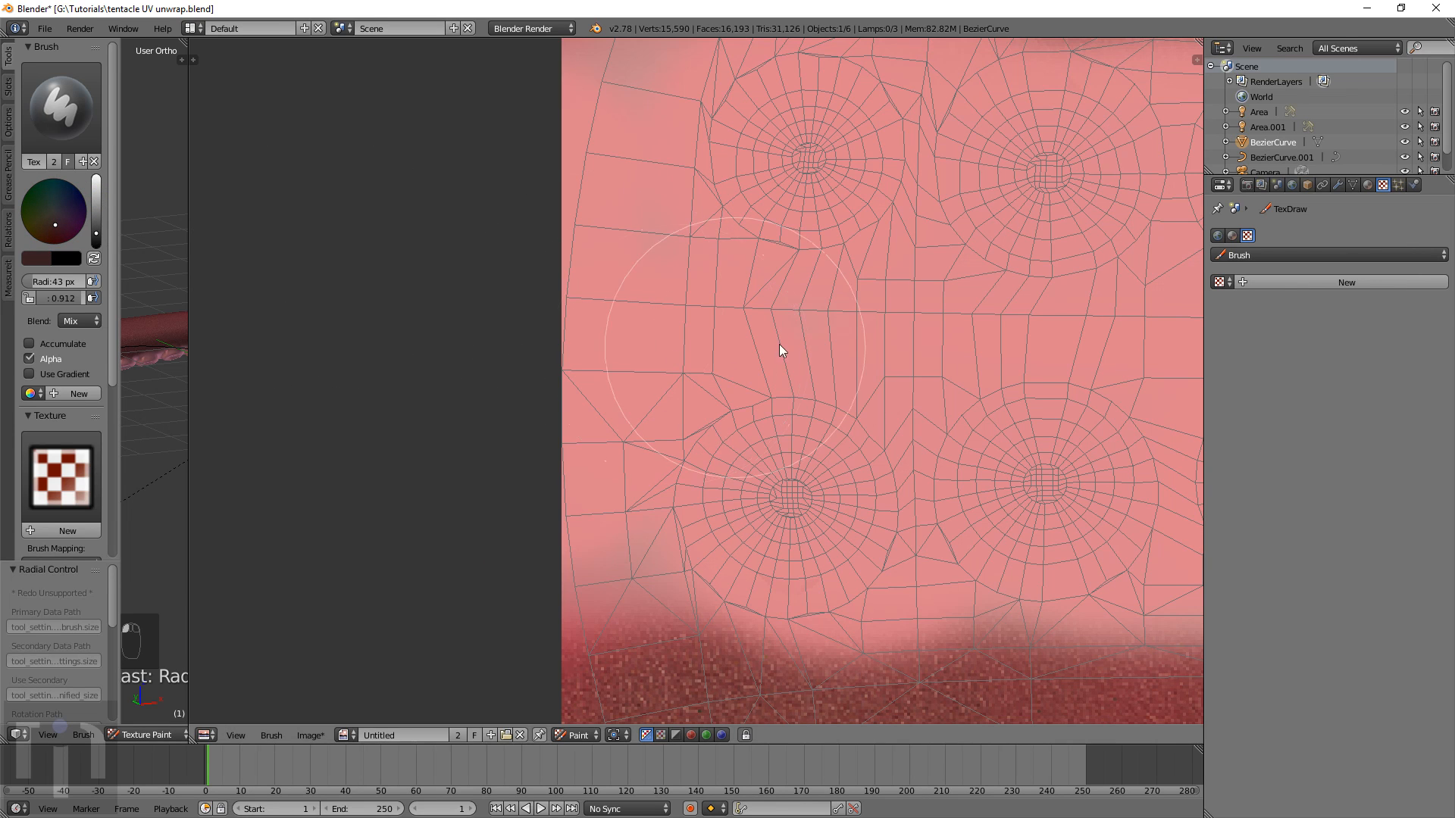
{"action": "key", "text": "shift+f"}
{"action": "left_click", "coordinate": [828, 357]}
{"action": "left_click", "coordinate": [790, 496]}
{"action": "left_click", "coordinate": [803, 154]}
{"action": "left_click", "coordinate": [1050, 171]}
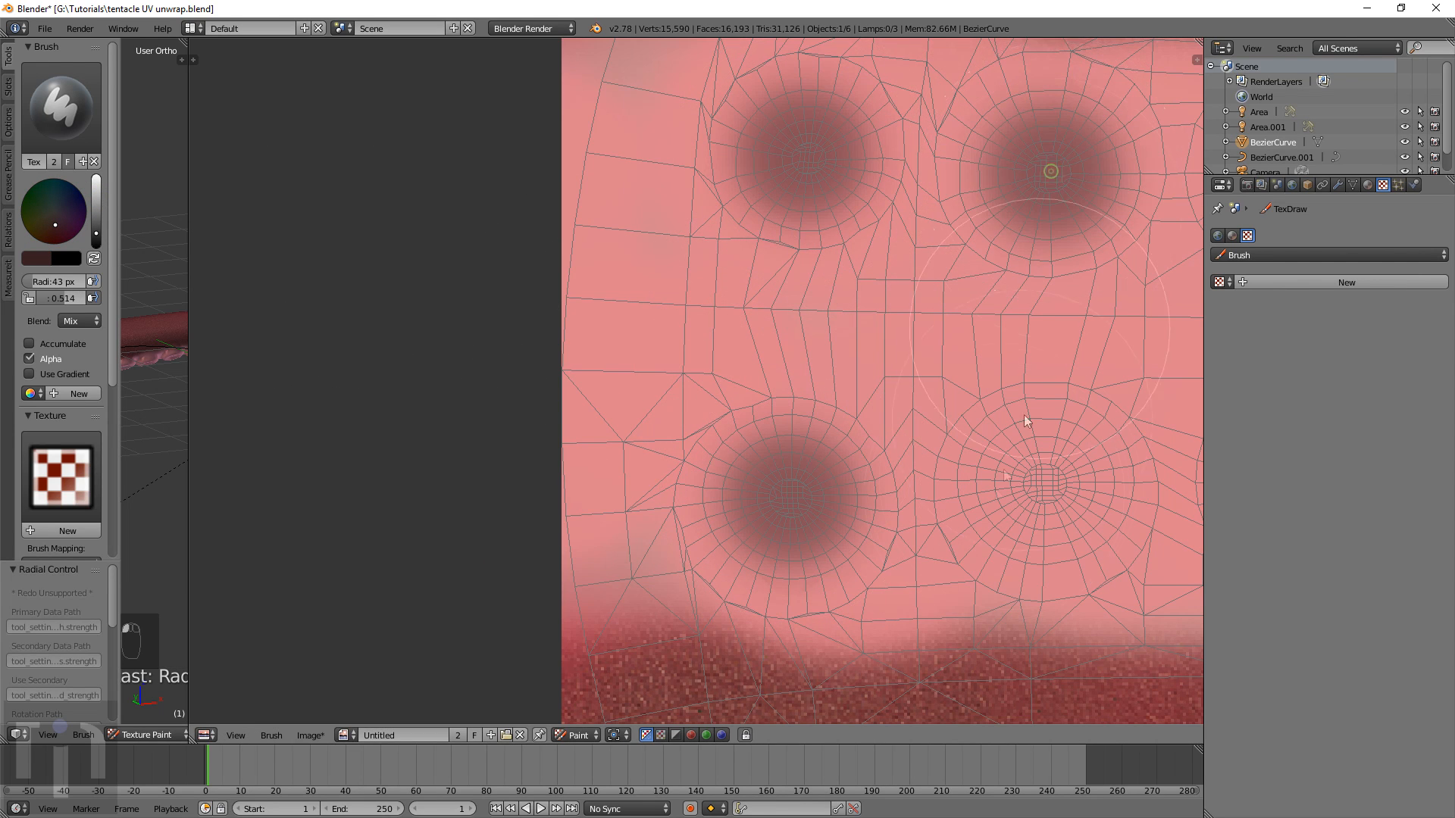
{"action": "left_click", "coordinate": [1041, 485]}
Dab dark centres onto the third to sixth pairs of suckers
{"action": "middle_click_drag", "start_coordinate": [1041, 485], "coordinate": [462, 557]}
{"action": "left_click", "coordinate": [714, 251]}
{"action": "left_click", "coordinate": [728, 551]}
{"action": "left_click", "coordinate": [989, 270]}
{"action": "left_click", "coordinate": [995, 582]}
{"action": "middle_click_drag", "start_coordinate": [995, 582], "coordinate": [547, 554]}
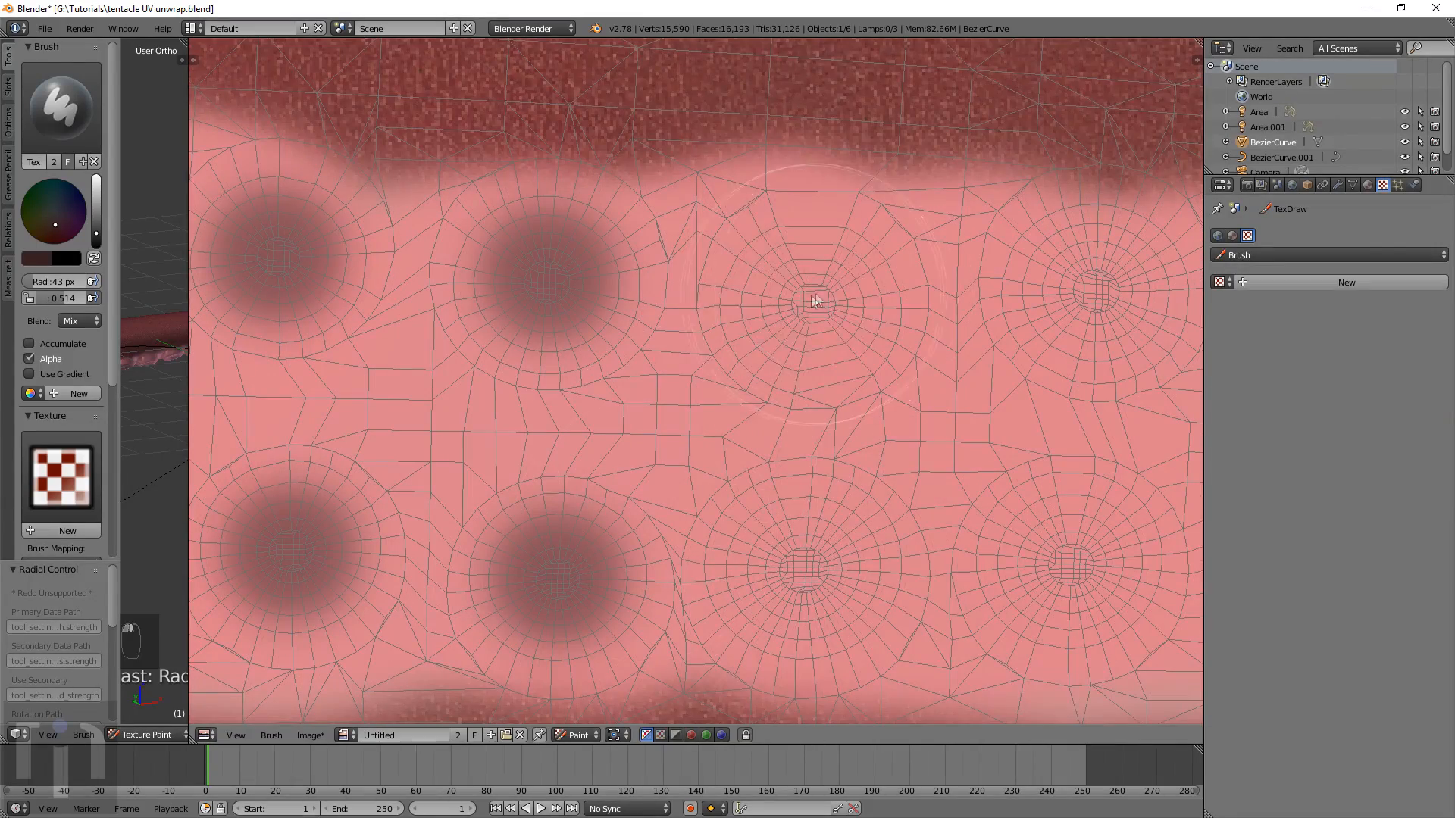
{"action": "left_click", "coordinate": [814, 297]}
{"action": "left_click", "coordinate": [800, 564]}
{"action": "left_click", "coordinate": [1072, 564]}
{"action": "left_click", "coordinate": [1094, 287]}
Dab dark centres onto the seventh to tenth pairs of suckers
{"action": "middle_click_drag", "start_coordinate": [1101, 535], "coordinate": [521, 490]}
{"action": "left_click", "coordinate": [789, 259]}
{"action": "left_click", "coordinate": [756, 524]}
{"action": "left_click", "coordinate": [1042, 297]}
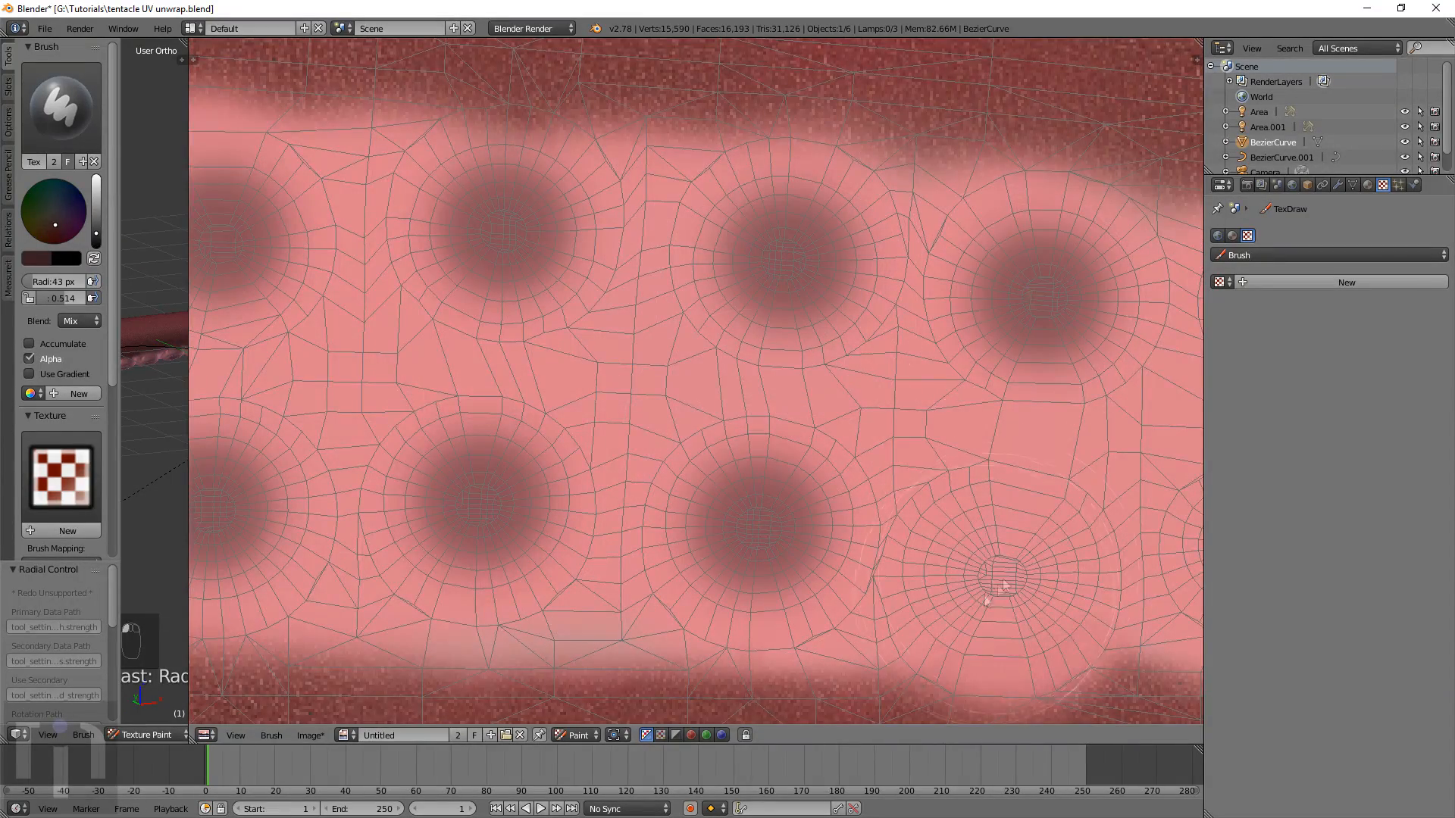
{"action": "left_click", "coordinate": [991, 580]}
{"action": "middle_click_drag", "start_coordinate": [991, 580], "coordinate": [439, 509]}
{"action": "left_click", "coordinate": [695, 484]}
{"action": "left_click", "coordinate": [738, 244]}
{"action": "left_click", "coordinate": [977, 244]}
{"action": "left_click", "coordinate": [931, 488]}
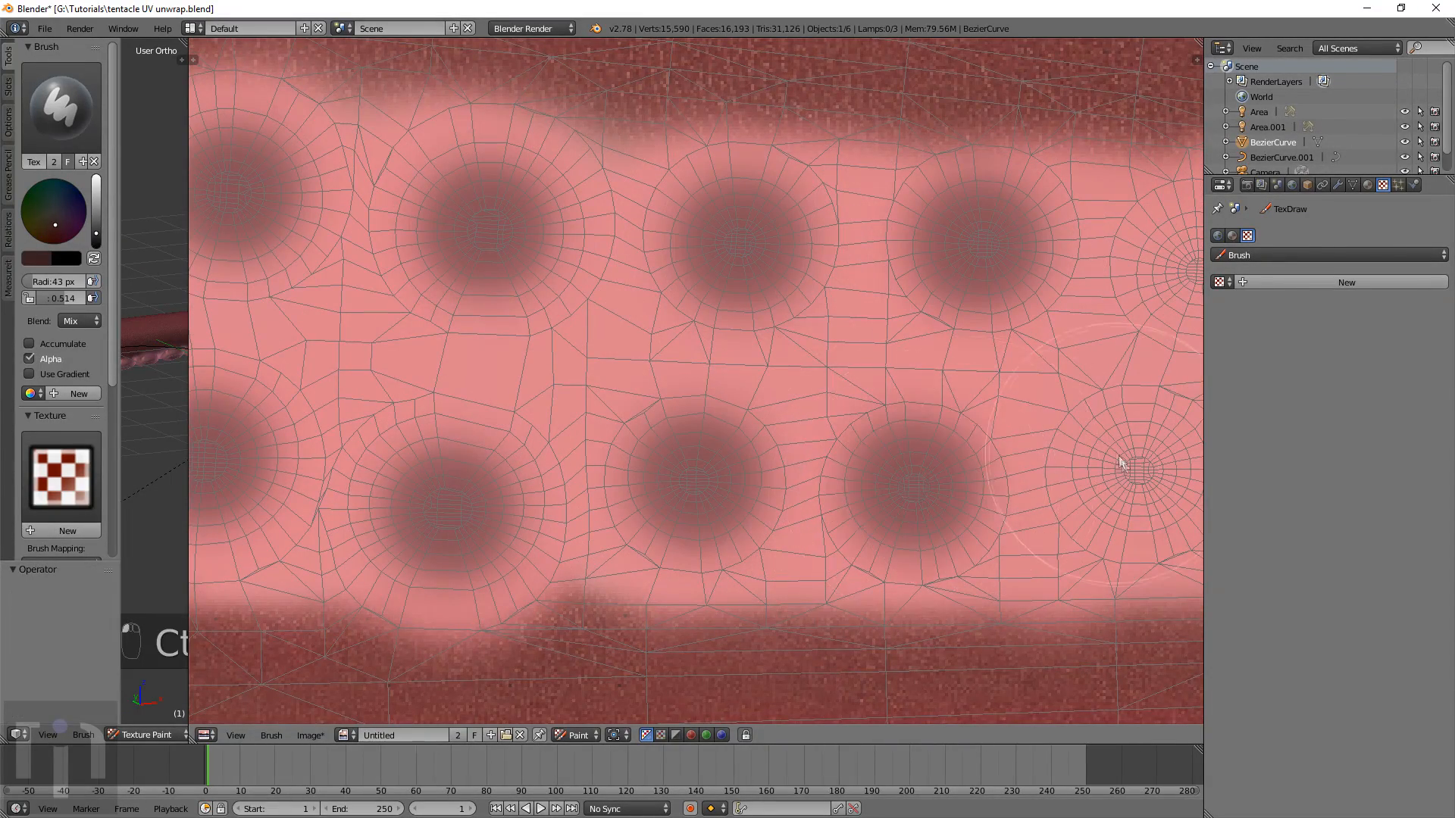
Set the brush radius to 34 px and darken the centres of the next five, smaller suckers
{"action": "middle_click_drag", "start_coordinate": [931, 494], "coordinate": [617, 497]}
{"action": "key", "text": "f"}
{"action": "left_click", "coordinate": [829, 460]}
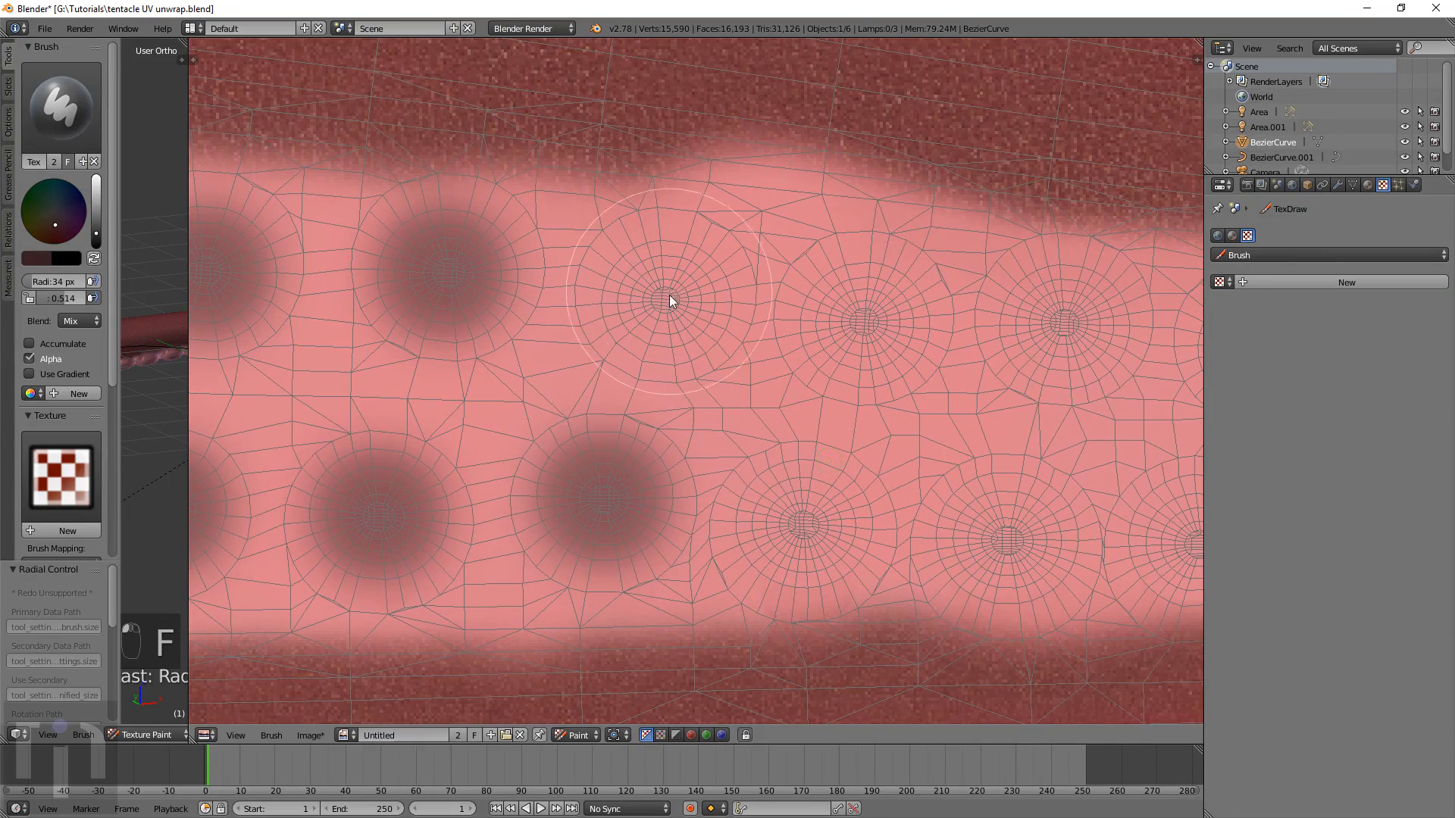
{"action": "left_click", "coordinate": [667, 299]}
{"action": "left_click", "coordinate": [866, 318]}
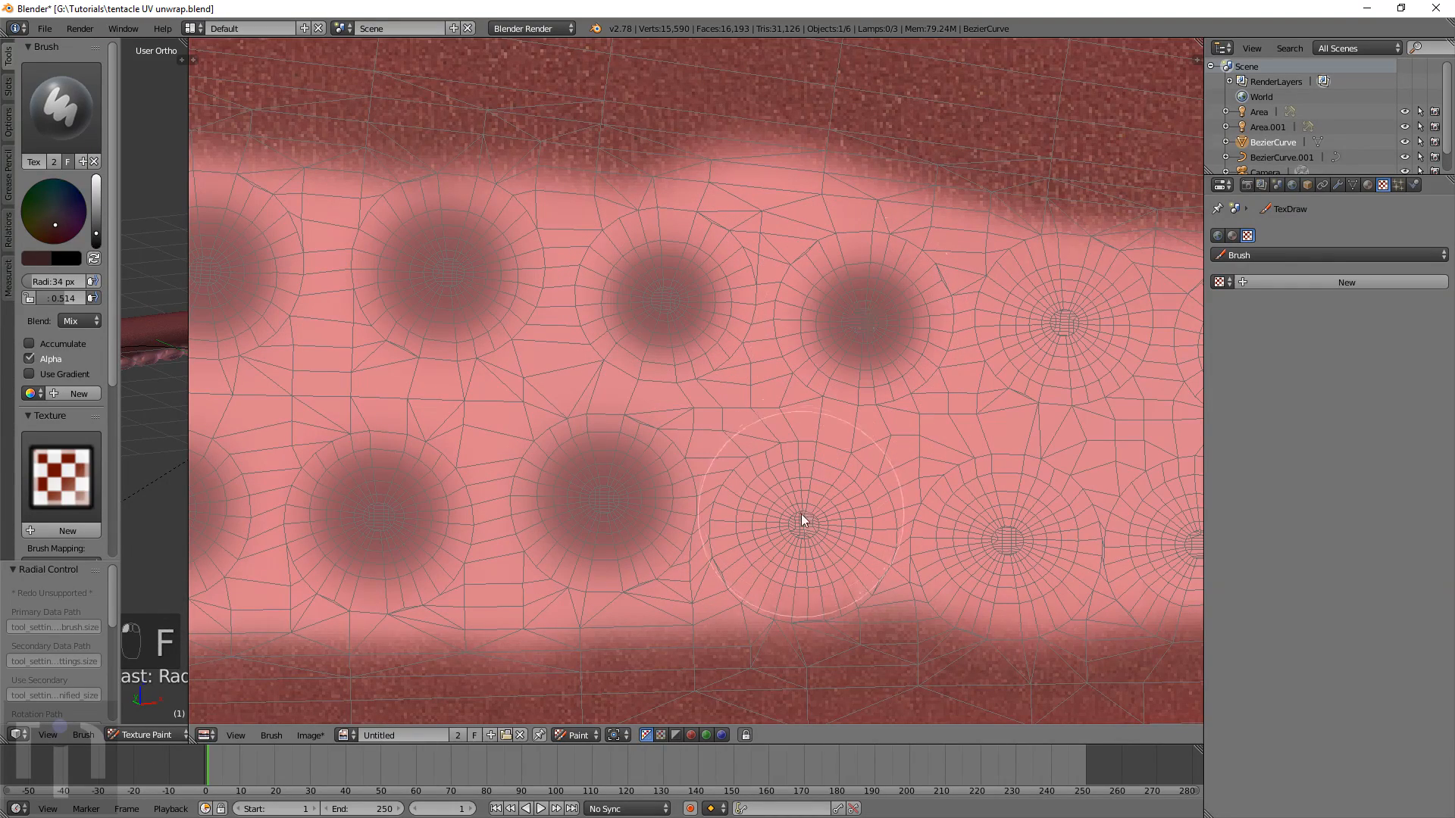
{"action": "left_click", "coordinate": [802, 524]}
{"action": "left_click", "coordinate": [1003, 539]}
{"action": "left_click", "coordinate": [1062, 323]}
Darken the centres of the next six suckers with the 34 px brush
{"action": "middle_click_drag", "start_coordinate": [1129, 337], "coordinate": [615, 284]}
{"action": "left_click", "coordinate": [749, 289]}
{"action": "left_click", "coordinate": [689, 489]}
{"action": "left_click", "coordinate": [884, 493]}
{"action": "left_click", "coordinate": [932, 304]}
{"action": "left_click", "coordinate": [1121, 293]}
{"action": "left_click", "coordinate": [1079, 482]}
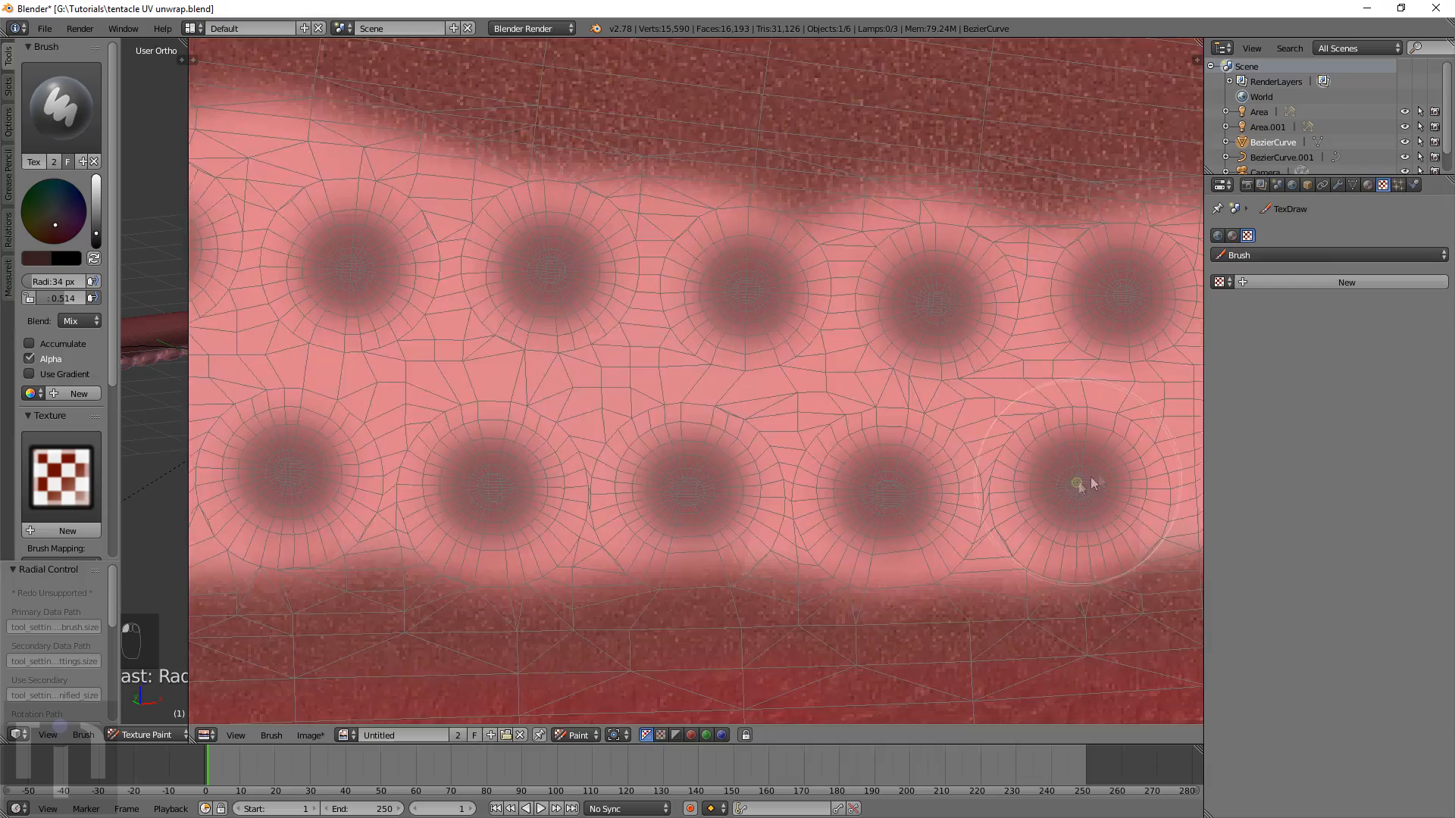
Continue dabbing dark centres onto both sucker rows further toward the tip with the same brush size
{"action": "middle_click_drag", "start_coordinate": [1087, 487], "coordinate": [412, 422]}
{"action": "left_click", "coordinate": [622, 237]}
{"action": "left_click", "coordinate": [610, 409]}
{"action": "left_click", "coordinate": [771, 419]}
{"action": "left_click", "coordinate": [781, 237]}
{"action": "left_click", "coordinate": [1109, 383]}
{"action": "left_click", "coordinate": [1067, 222]}
Set the brush radius to 22 px and darken the centres of the next, narrower suckers
{"action": "key", "text": "f"}
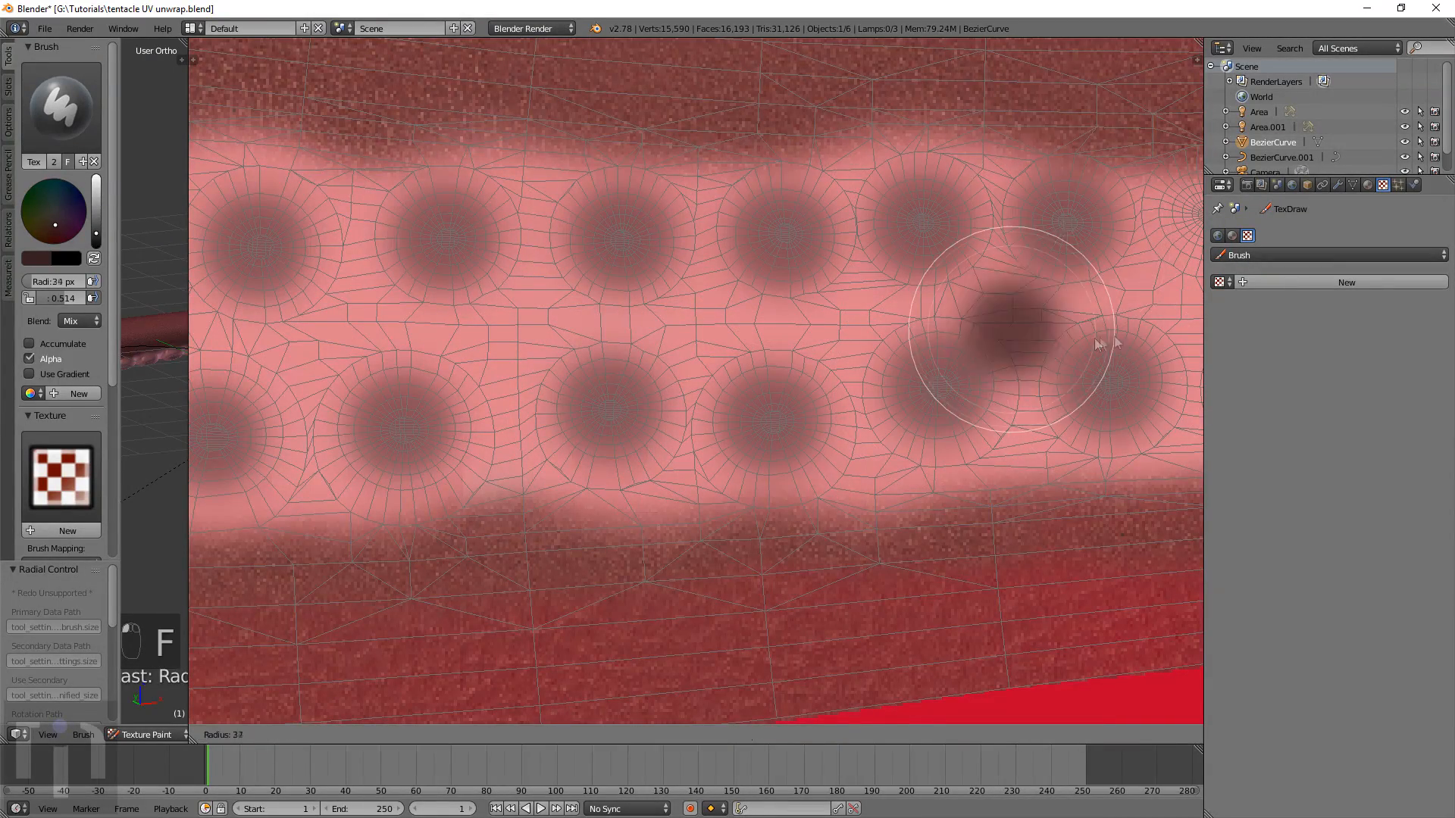
{"action": "left_click", "coordinate": [1080, 336]}
{"action": "middle_click_drag", "start_coordinate": [1129, 292], "coordinate": [549, 376]}
{"action": "left_click", "coordinate": [629, 298]}
{"action": "left_click", "coordinate": [688, 465]}
{"action": "left_click", "coordinate": [763, 304]}
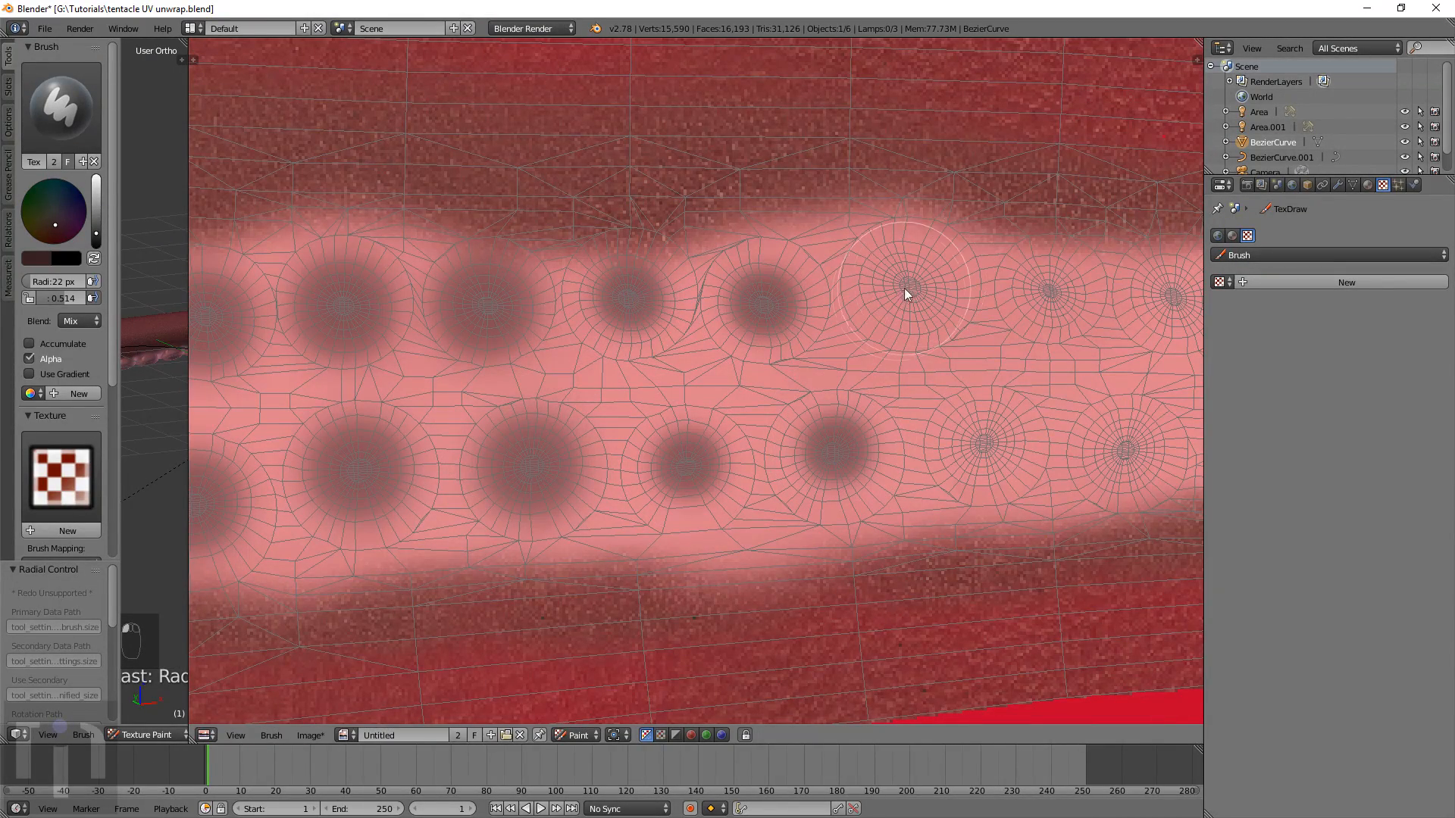
{"action": "left_click", "coordinate": [907, 292]}
Darken the centres of six more suckers toward the tip with the 22 px brush
{"action": "middle_click_drag", "start_coordinate": [1076, 445], "coordinate": [700, 439]}
{"action": "left_click", "coordinate": [751, 445]}
{"action": "left_click", "coordinate": [799, 288]}
{"action": "left_click", "coordinate": [929, 290]}
{"action": "left_click", "coordinate": [900, 430]}
{"action": "left_click", "coordinate": [1028, 438]}
{"action": "left_click", "coordinate": [1045, 308]}
Set the brush radius to 19 px and deepen the dark centres of four suckers near the tapering end
{"action": "middle_click_drag", "start_coordinate": [1170, 443], "coordinate": [767, 415]}
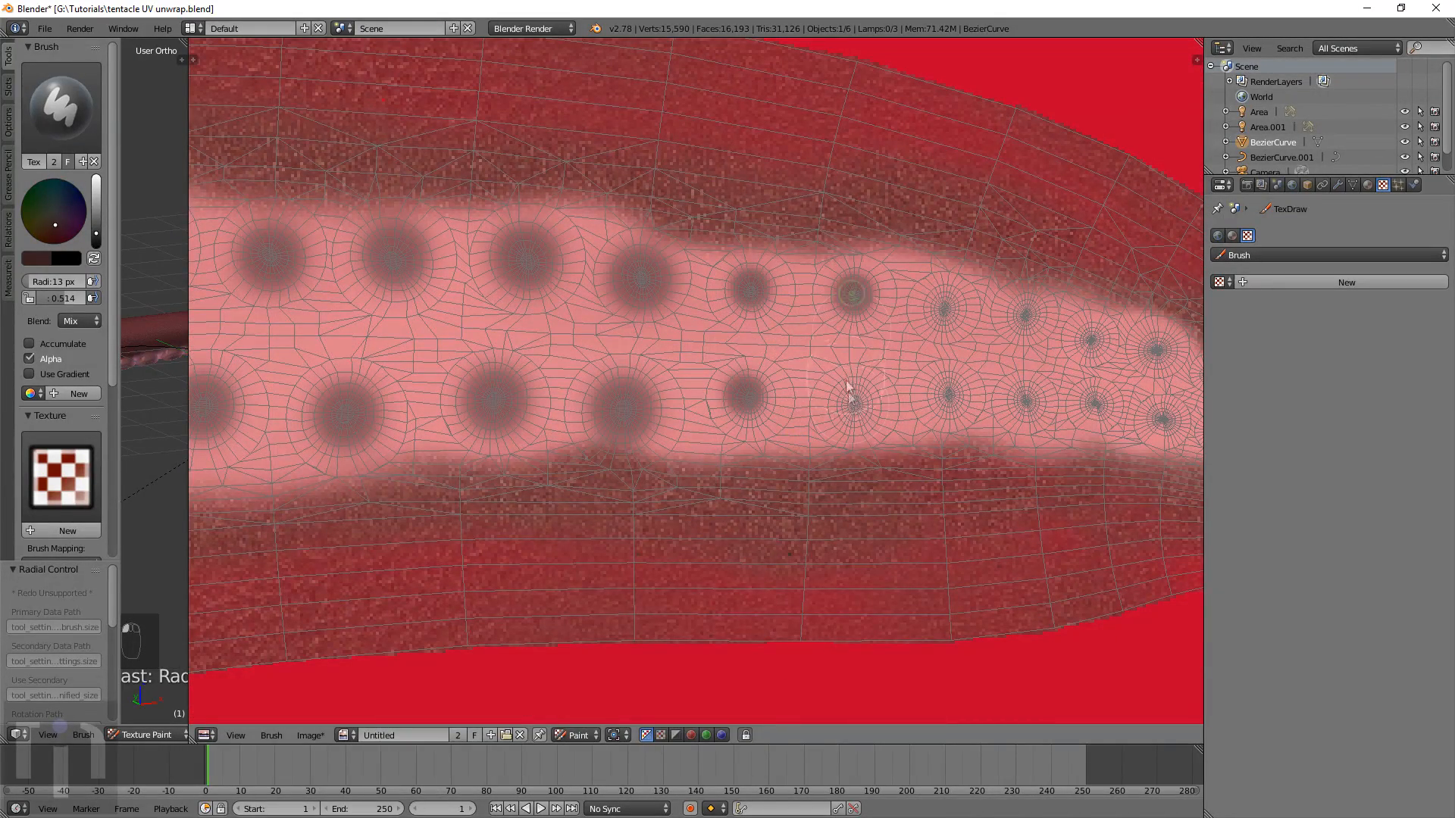
{"action": "key", "text": "f"}
{"action": "left_click", "coordinate": [760, 419]}
{"action": "left_click", "coordinate": [749, 399]}
{"action": "left_click", "coordinate": [751, 285]}
{"action": "left_click", "coordinate": [638, 274]}
{"action": "left_click", "coordinate": [620, 408]}
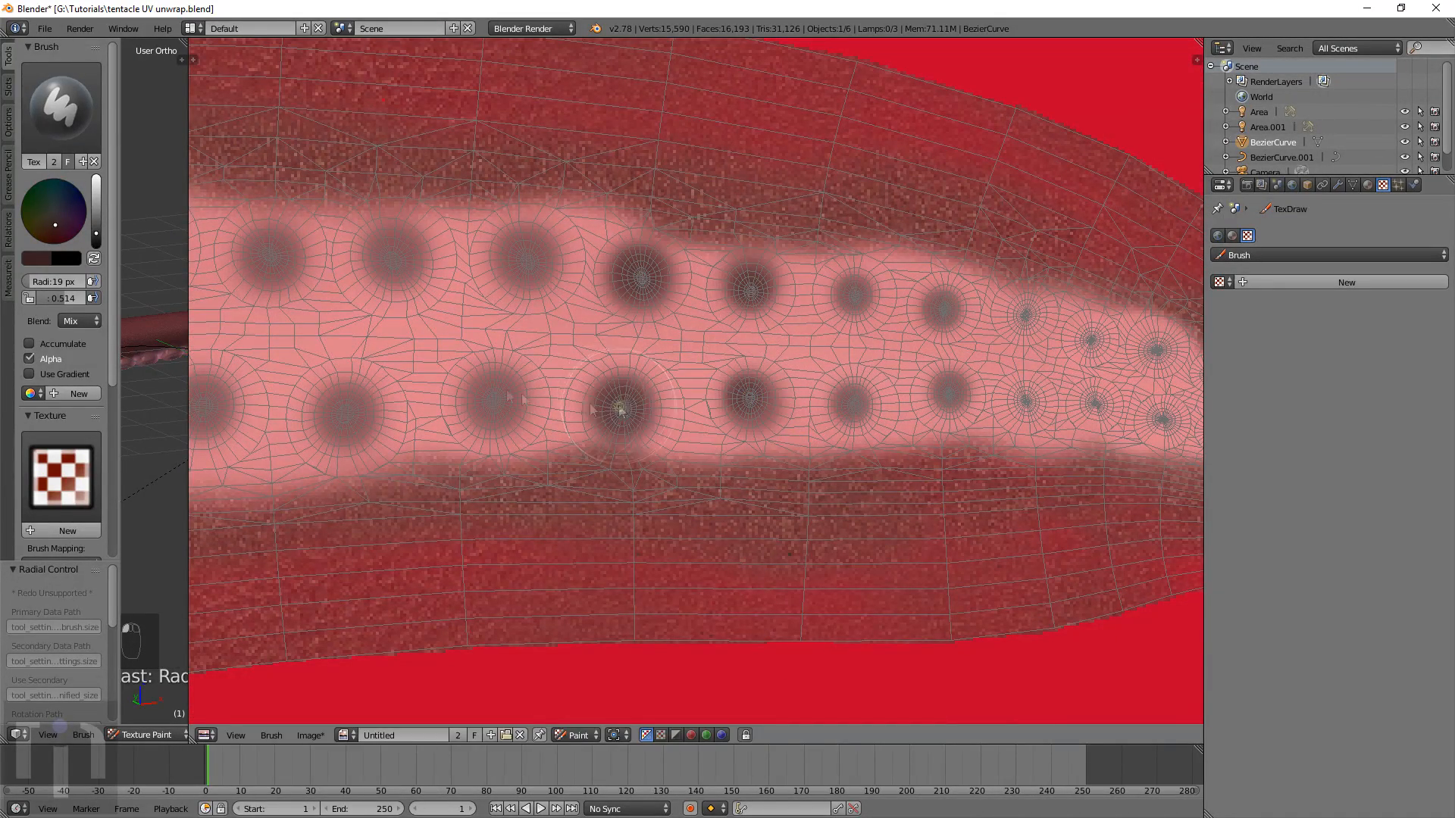
Darken the remaining sucker centres up to the tip, reducing the brush radius to 11 px and finally 5 px
{"action": "middle_click_drag", "start_coordinate": [858, 299], "coordinate": [656, 297]}
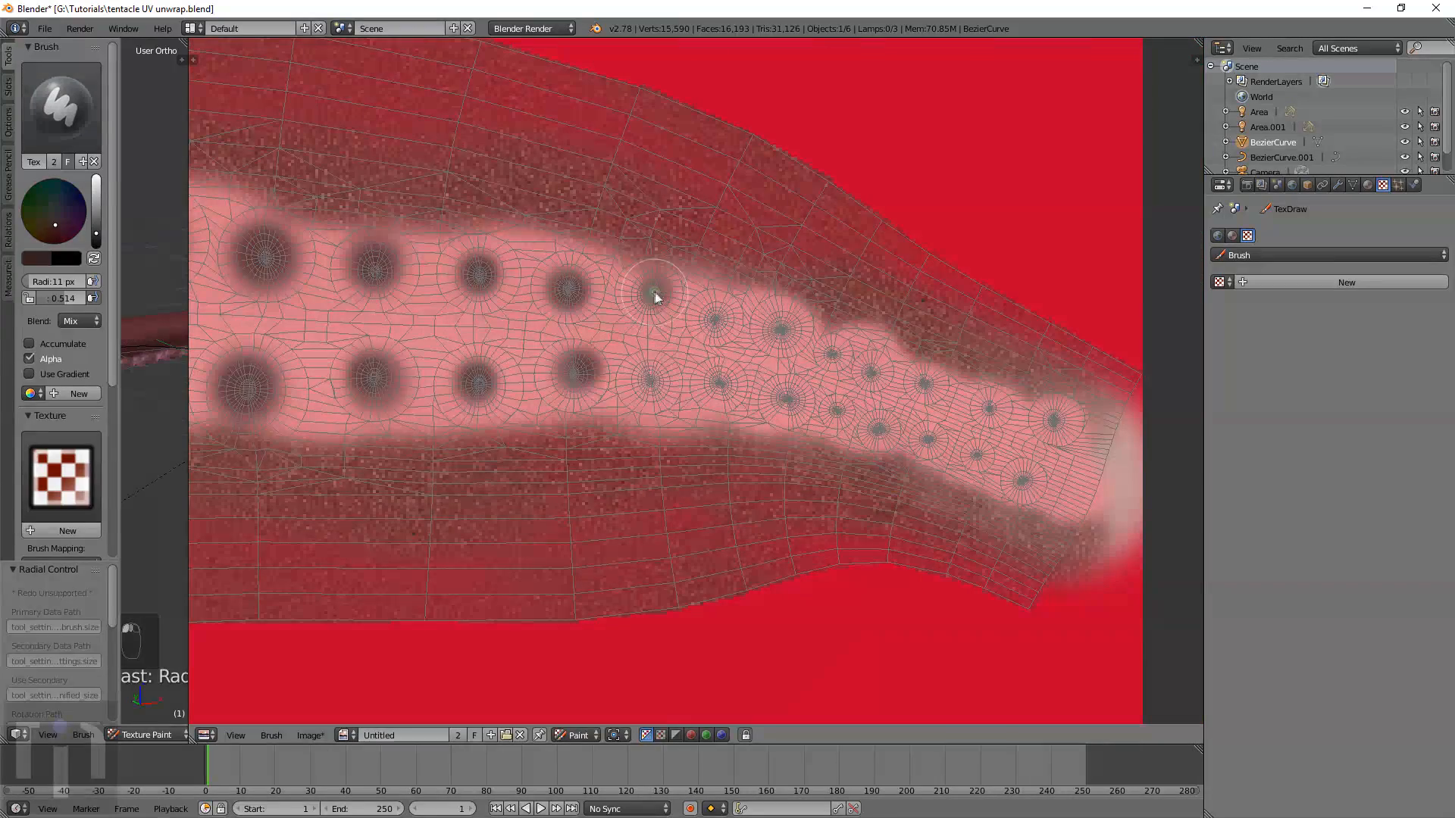
{"action": "left_click", "coordinate": [790, 399]}
{"action": "scroll", "coordinate": [825, 410], "scroll_direction": "up", "scroll_amount": 3}
{"action": "middle_click_drag", "start_coordinate": [833, 412], "coordinate": [537, 378]}
{"action": "key", "text": "f"}
{"action": "left_click", "coordinate": [529, 403]}
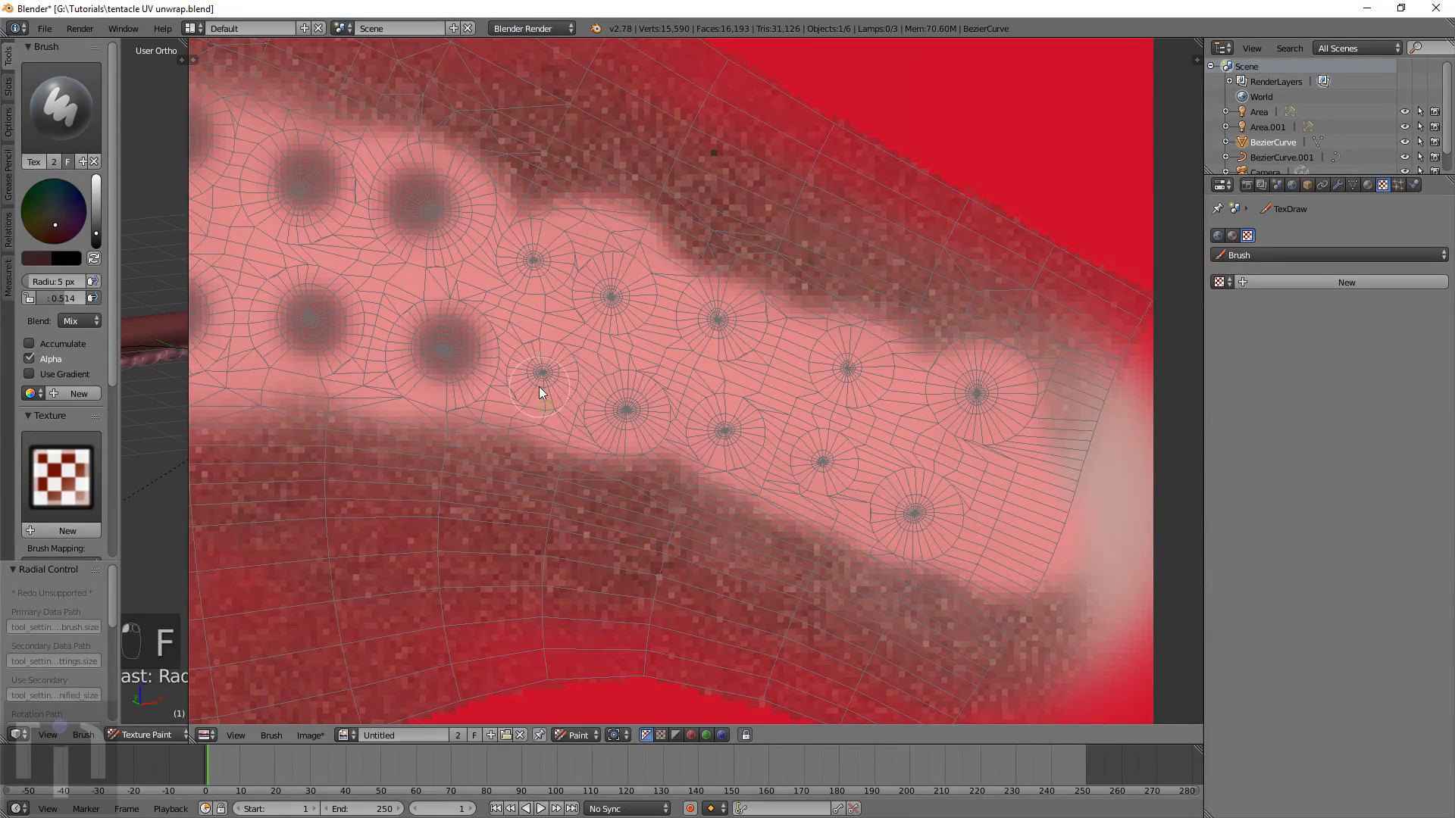
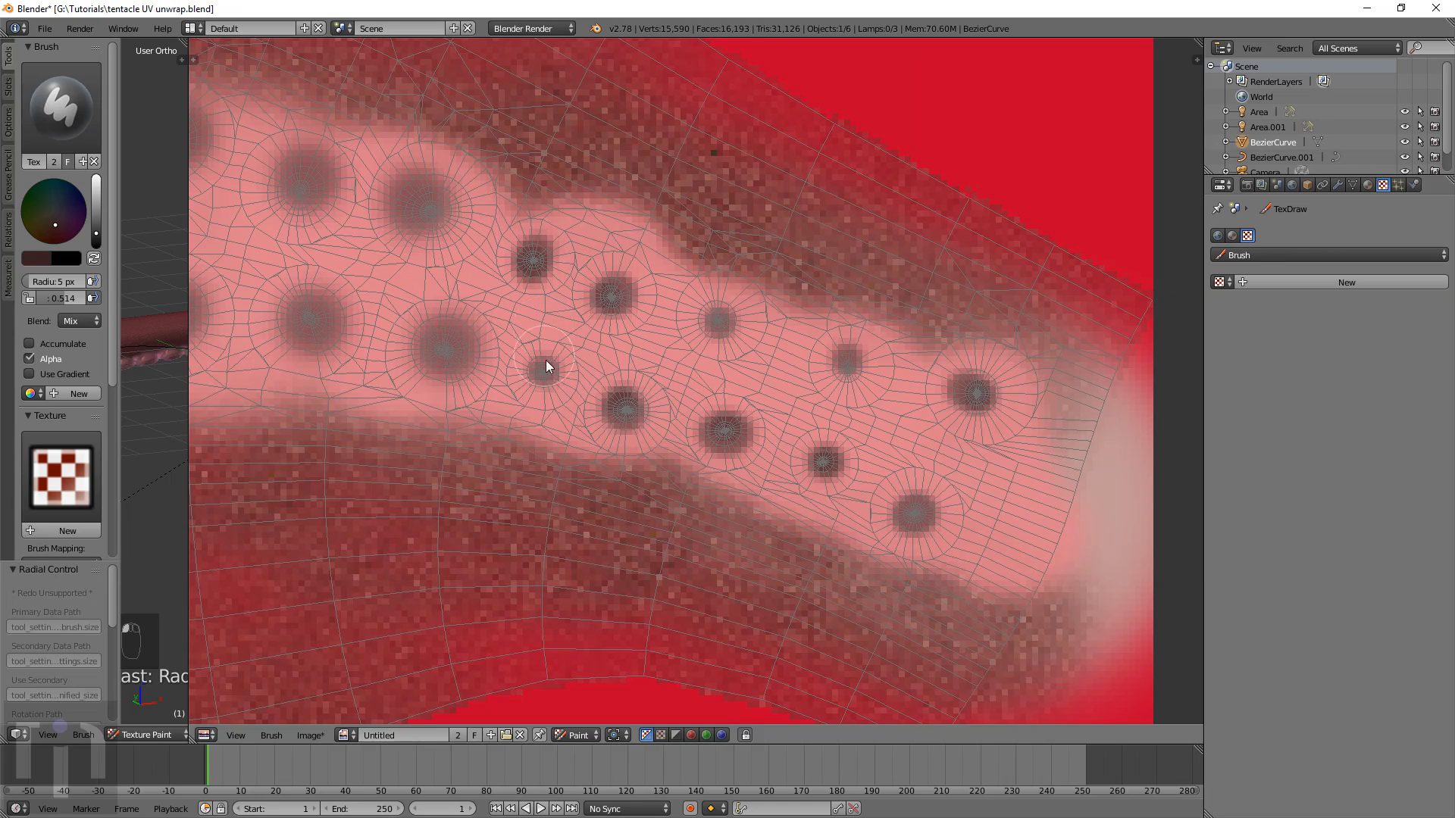
Frame the whole sucker strip and enlarge the 3D view to check the darkened suckers on the tentacle
{"action": "scroll", "coordinate": [579, 429], "scroll_direction": "down", "scroll_amount": 12}
{"action": "middle_click_drag", "start_coordinate": [481, 391], "coordinate": [971, 485]}
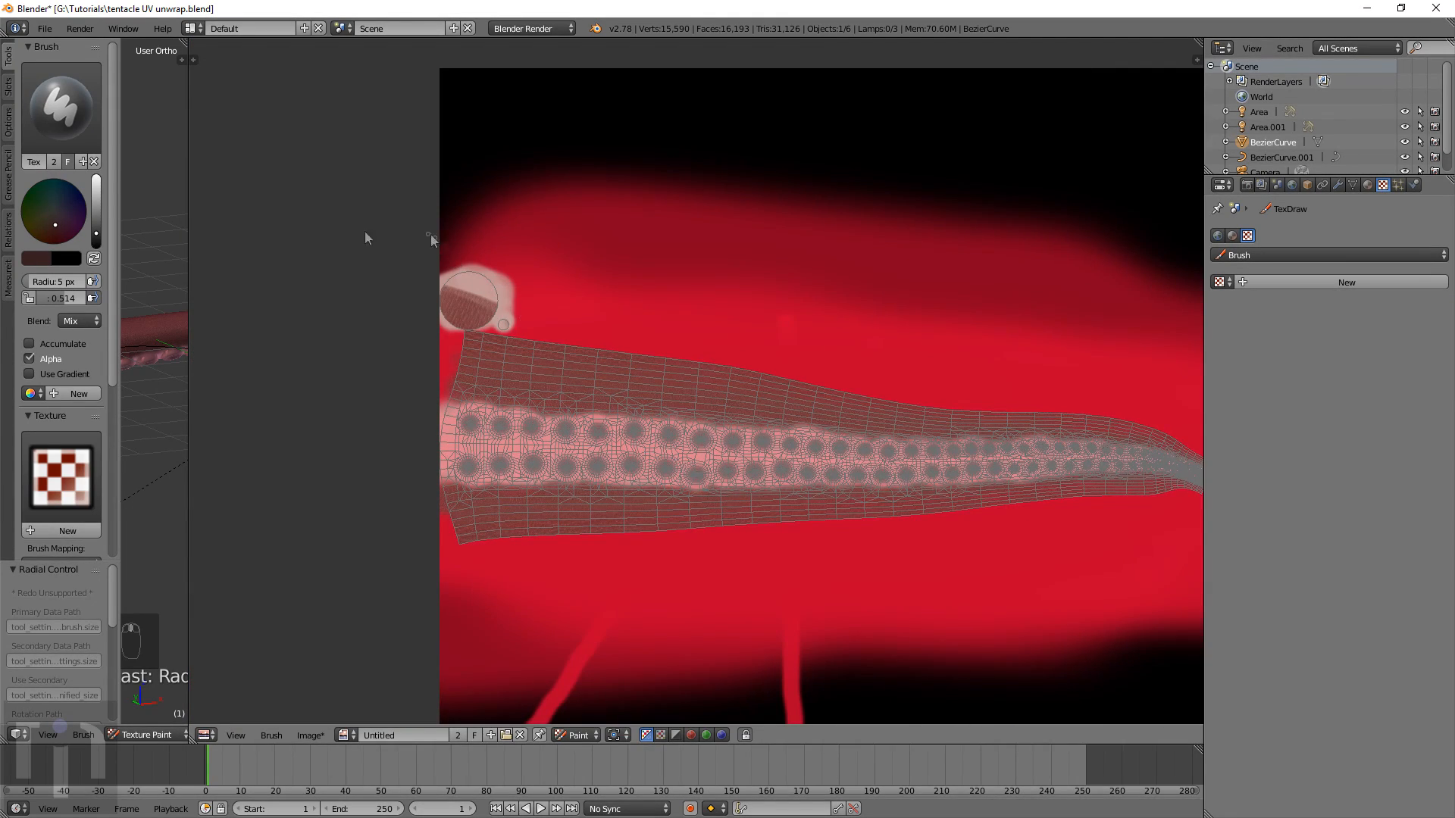
{"action": "left_click_drag", "start_coordinate": [189, 225], "coordinate": [952, 339]}
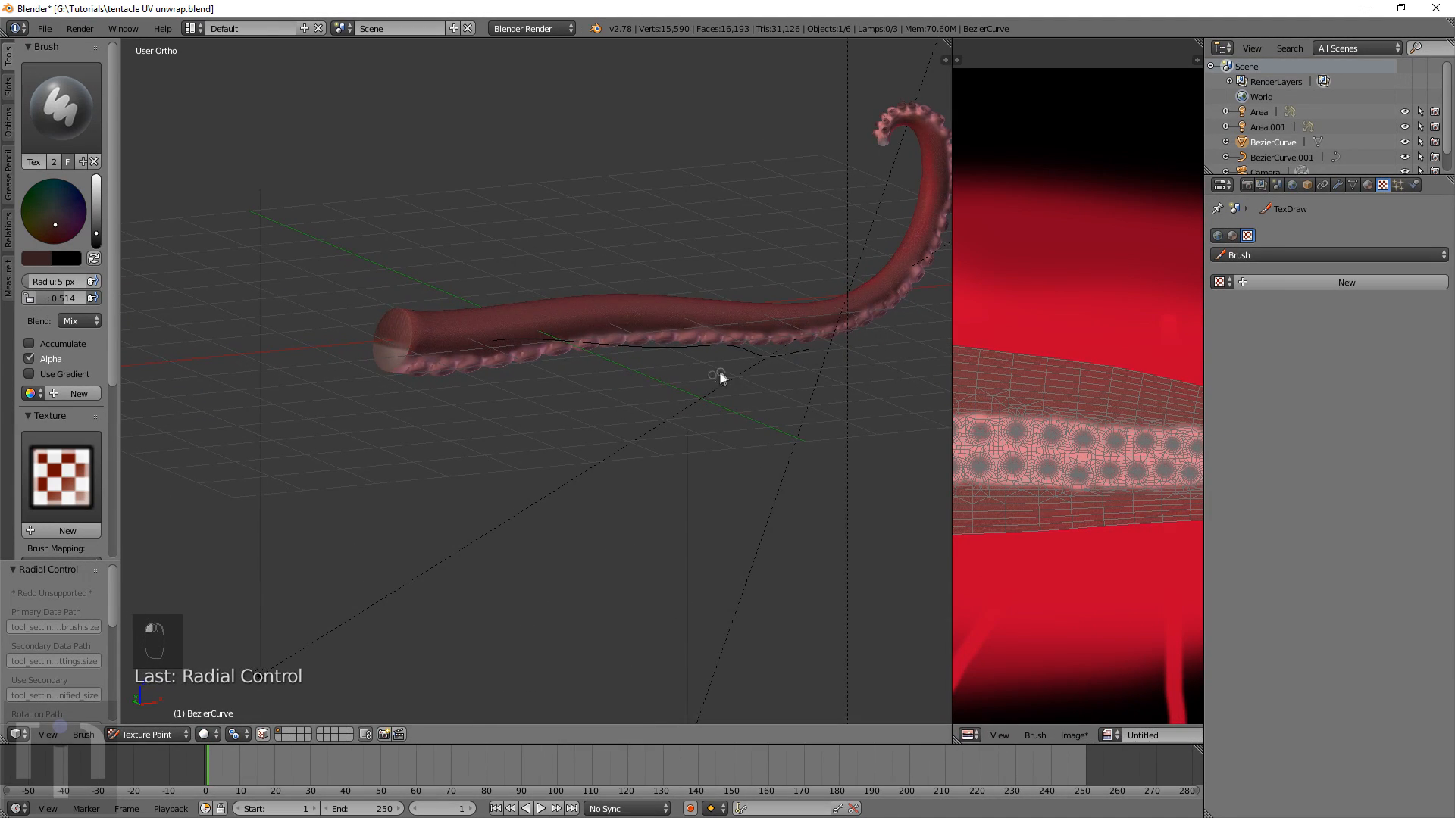
Inspect the darkened suckers along the tentacle and its base end cap from several angles
{"action": "scroll", "coordinate": [666, 406], "scroll_direction": "up", "scroll_amount": 6}
{"action": "middle_click_drag", "start_coordinate": [666, 379], "coordinate": [624, 341]}
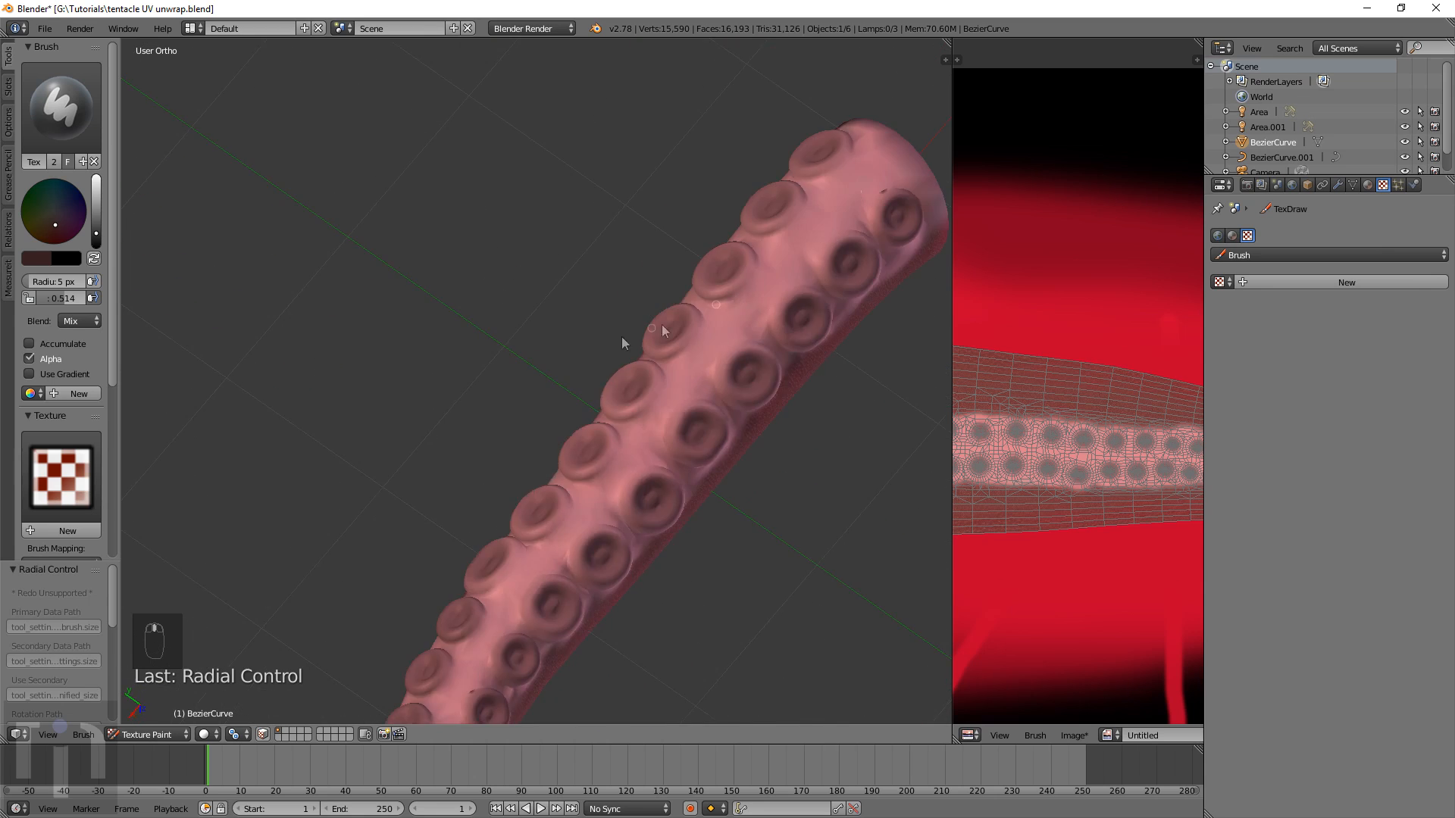
{"action": "scroll", "coordinate": [594, 394], "scroll_direction": "down", "scroll_amount": 6}
{"action": "middle_click_drag", "start_coordinate": [565, 458], "coordinate": [852, 371], "text": "shift"}
{"action": "scroll", "coordinate": [635, 299], "scroll_direction": "up", "scroll_amount": 6}
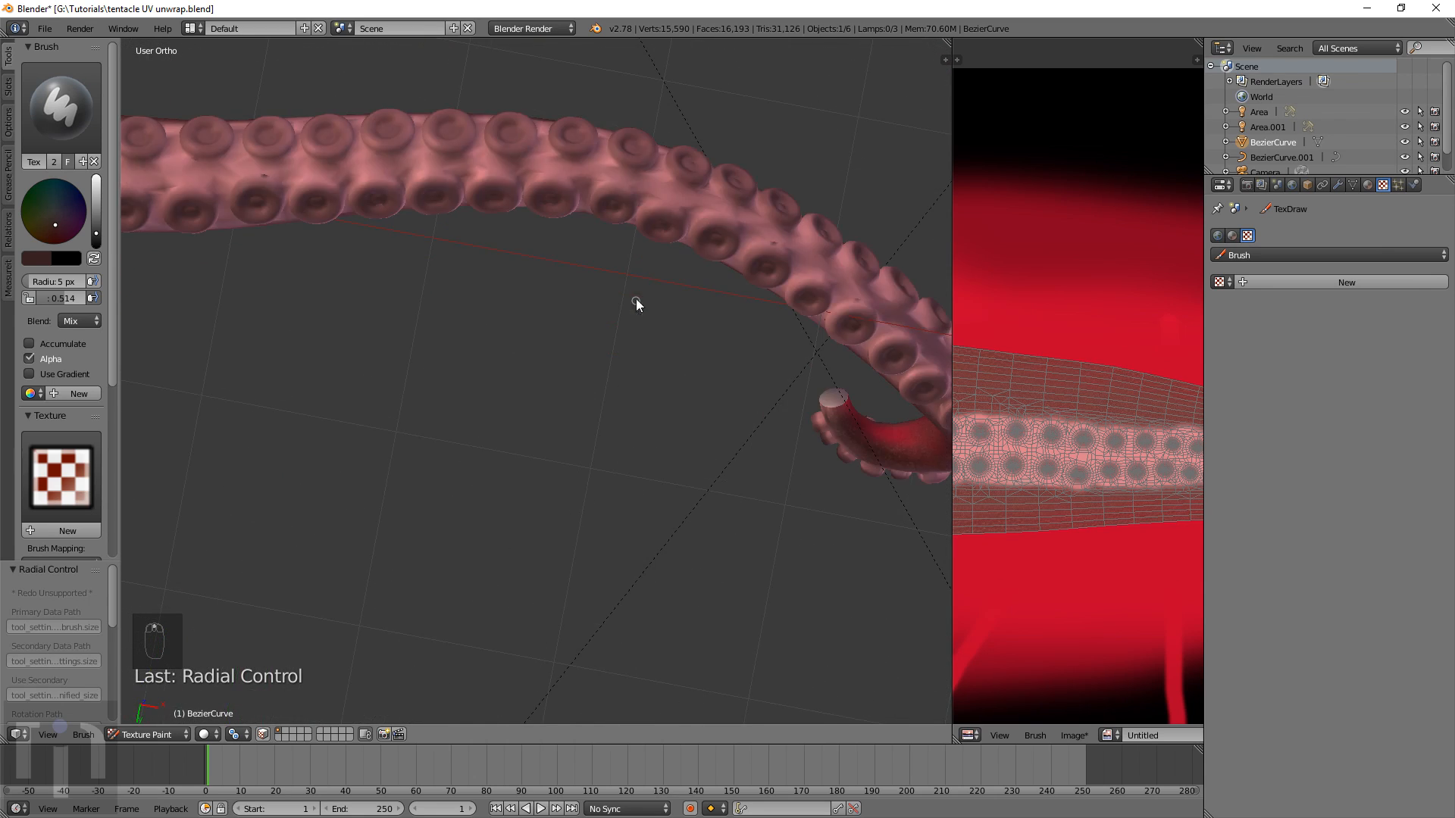
{"action": "middle_click_drag", "start_coordinate": [635, 298], "coordinate": [445, 561]}
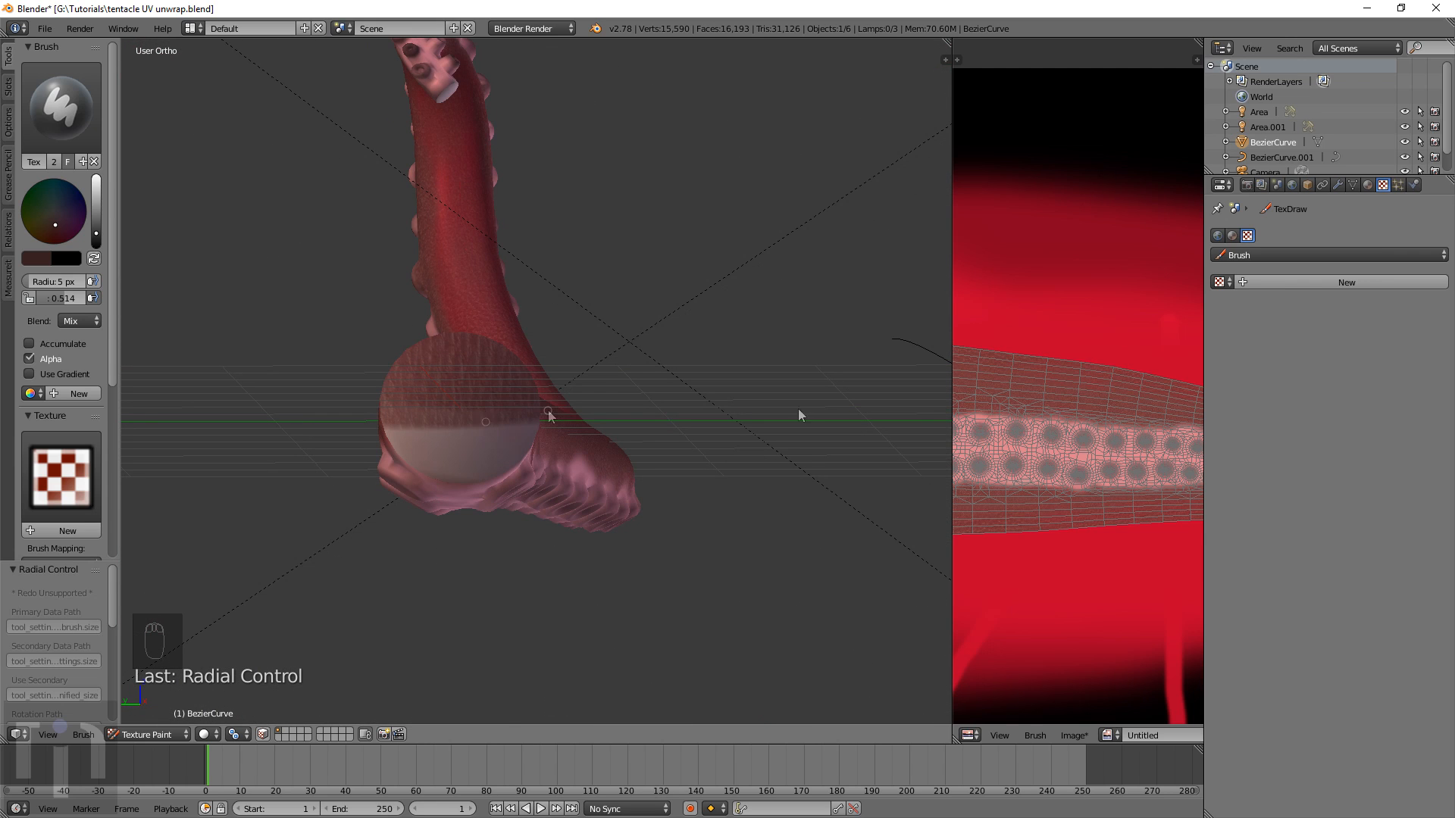
Set the brush radius to 23 px and paint the small end-cap island dark in the UV image
{"action": "middle_click_drag", "start_coordinate": [1034, 423], "coordinate": [1194, 539]}
{"action": "middle_click_drag", "start_coordinate": [1076, 438], "coordinate": [1188, 412]}
{"action": "scroll", "coordinate": [1064, 441], "scroll_direction": "up", "scroll_amount": 6}
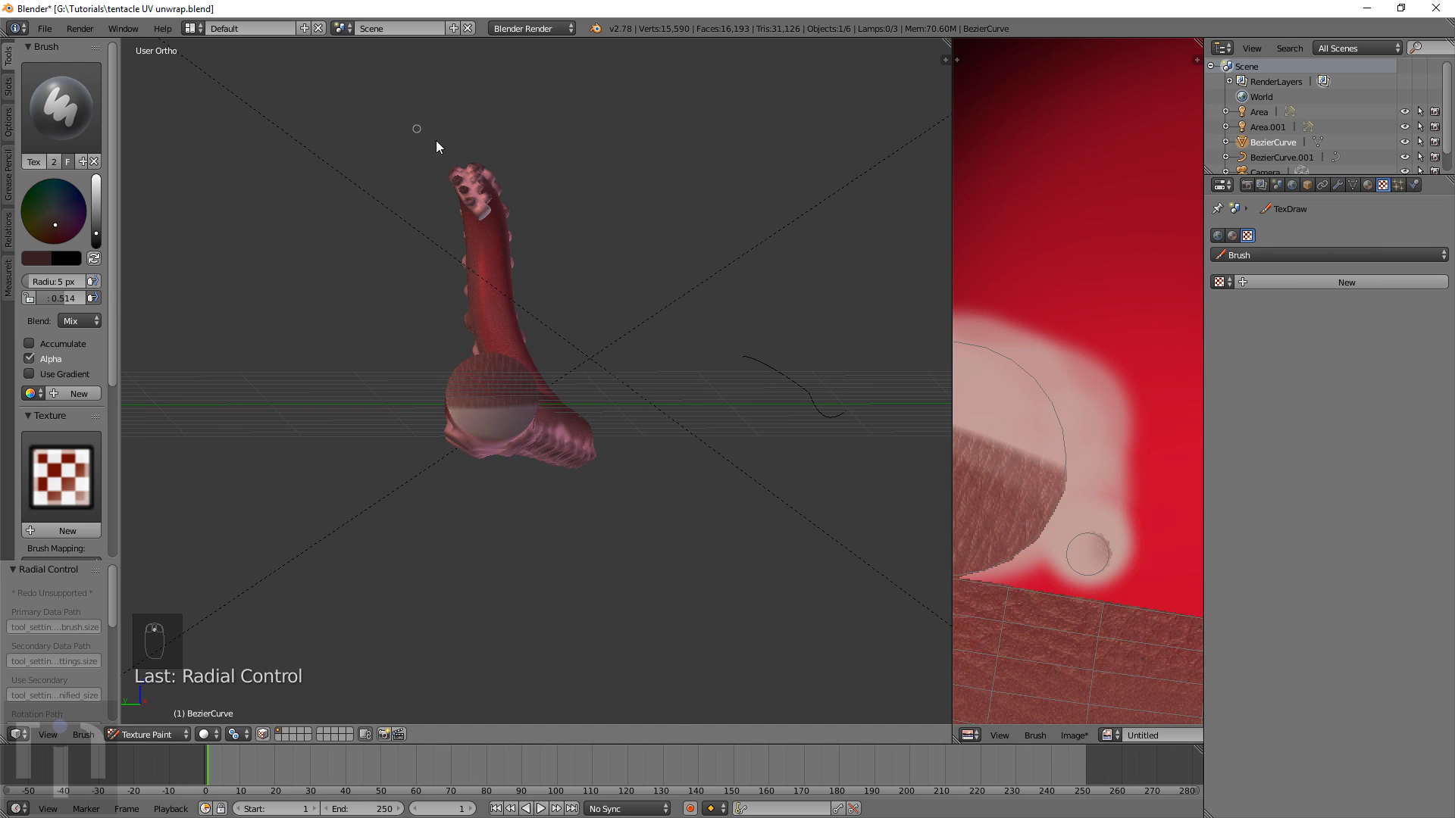
{"action": "middle_click_drag", "start_coordinate": [636, 372], "coordinate": [345, 468]}
{"action": "middle_click_drag", "start_coordinate": [703, 412], "coordinate": [940, 416]}
{"action": "middle_click_drag", "start_coordinate": [1092, 528], "coordinate": [1044, 402]}
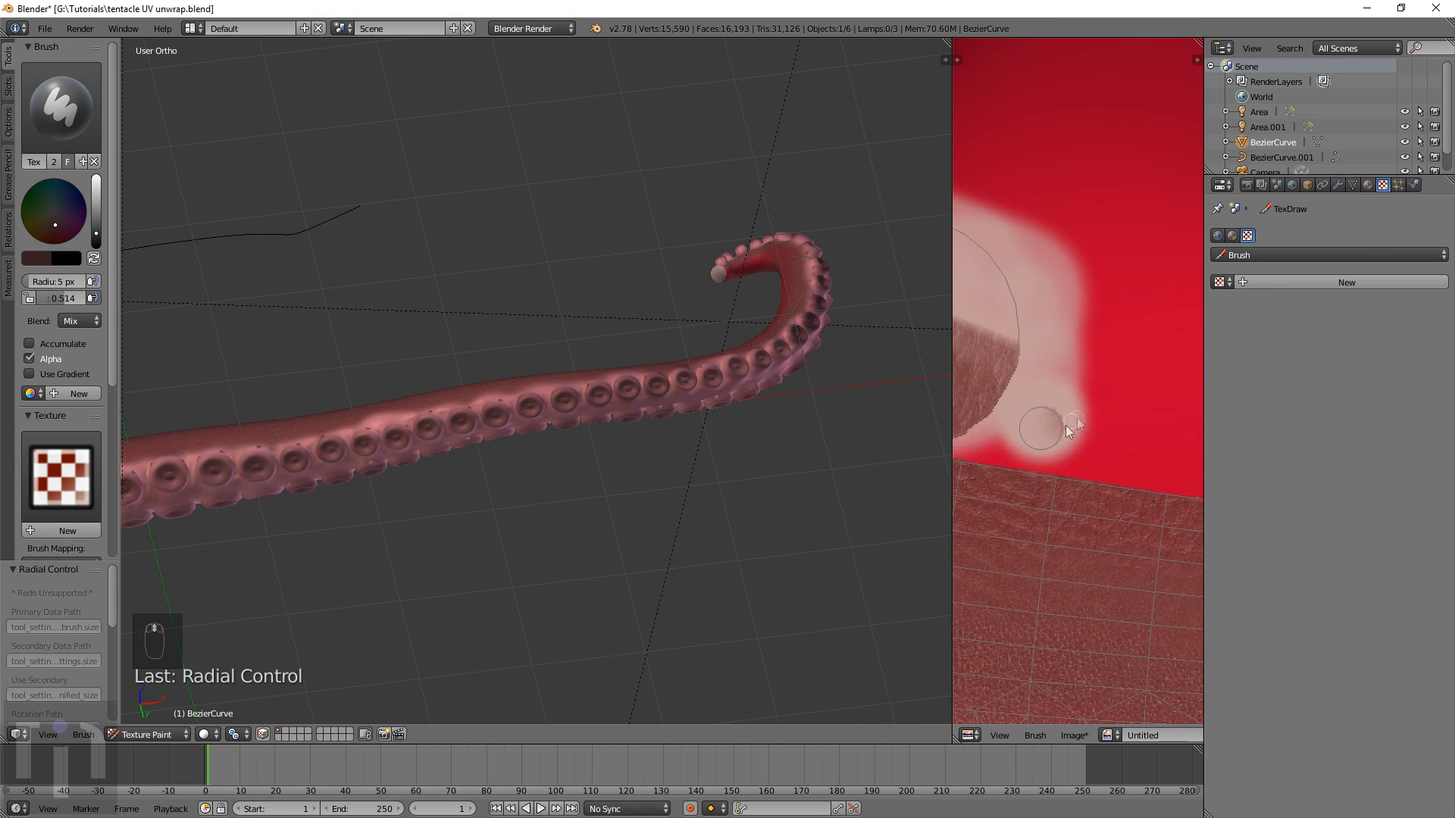
{"action": "key", "text": "f"}
{"action": "left_click", "coordinate": [1069, 457]}
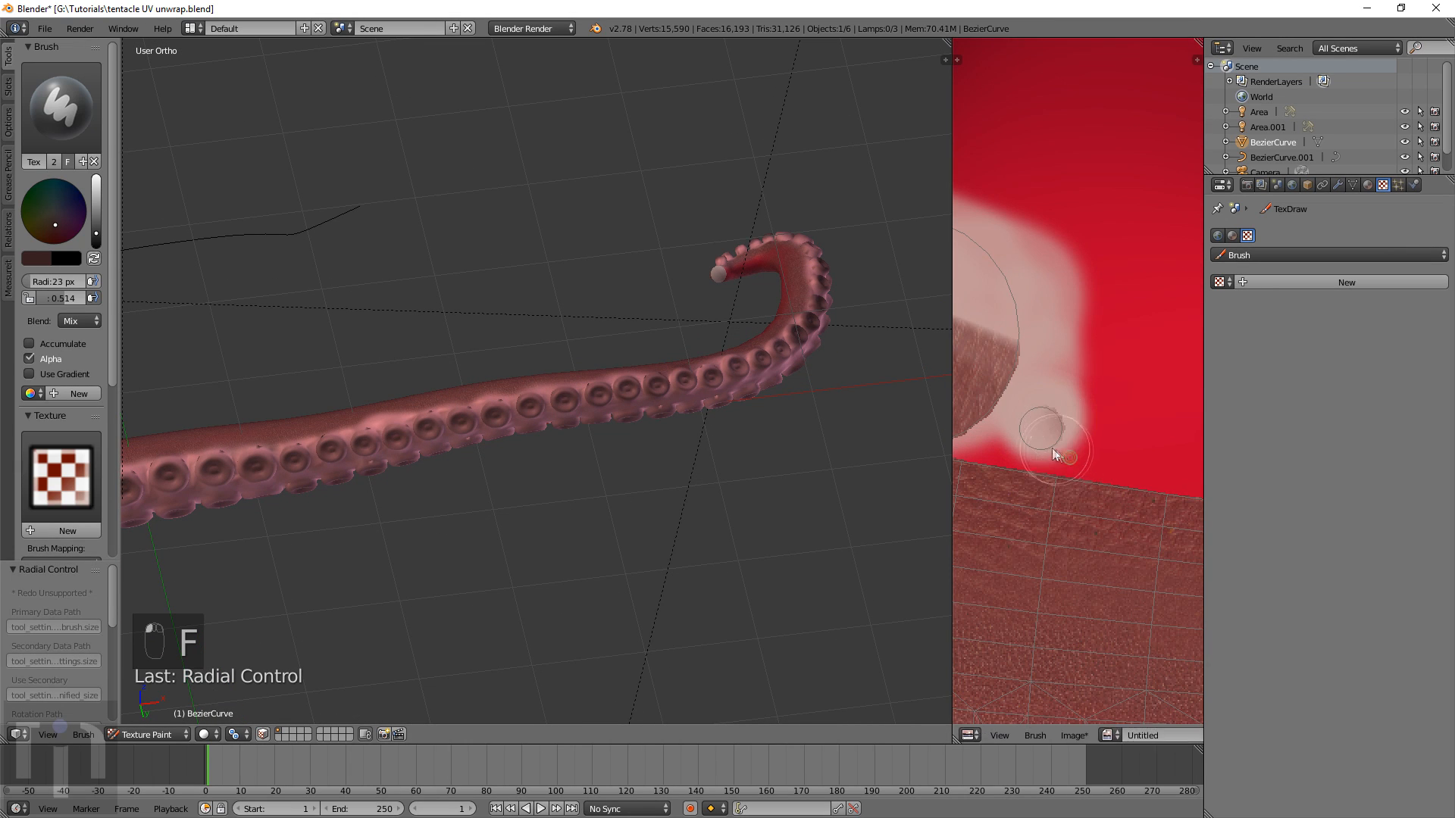
{"action": "mouse_move", "coordinate": [1043, 429]}
{"action": "left_mouse_down"}
{"action": "mouse_move", "coordinate": [1030, 418]}
{"action": "mouse_move", "coordinate": [1057, 430]}
{"action": "left_mouse_up"}
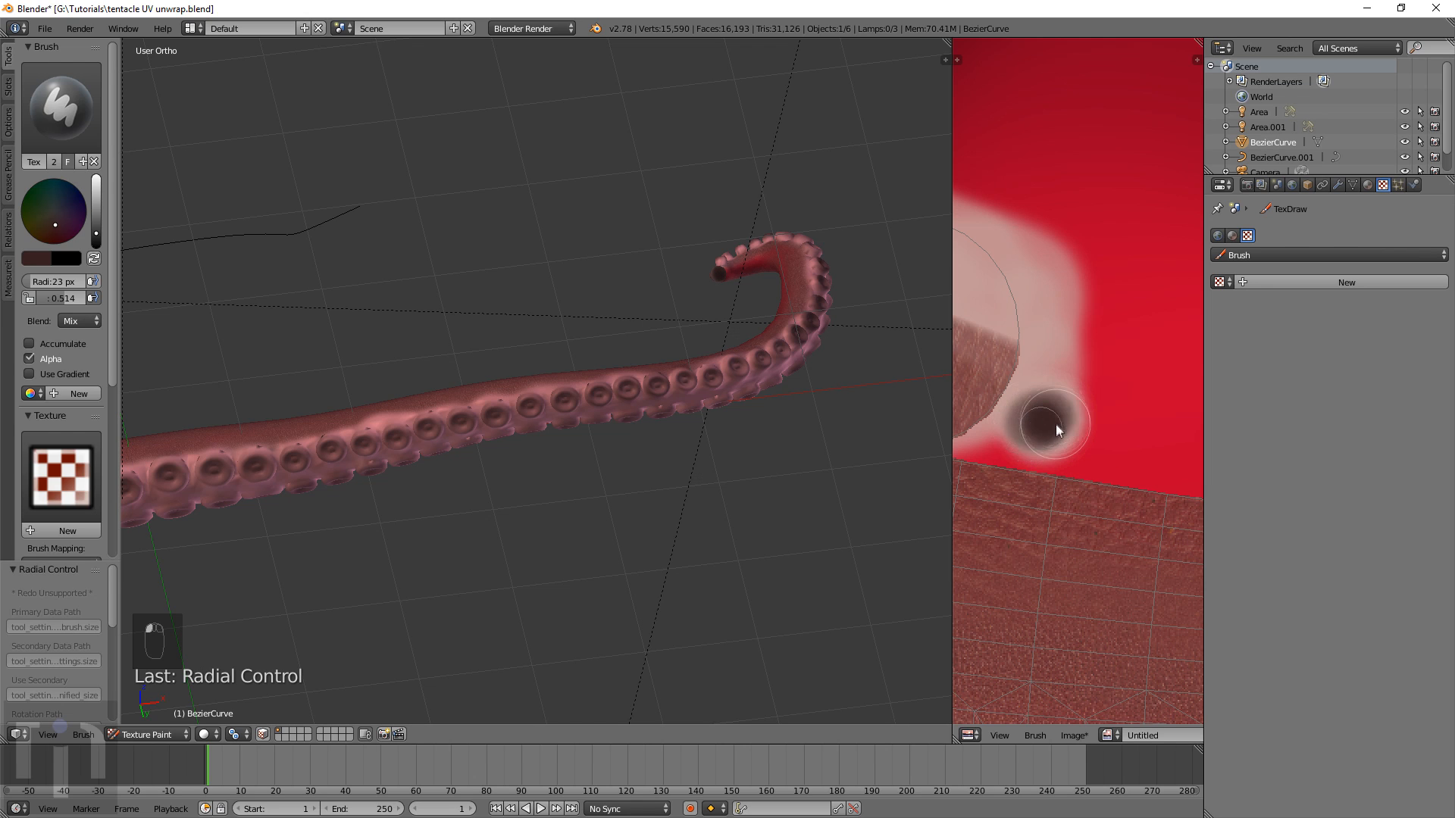
{"action": "mouse_move", "coordinate": [1053, 444]}
{"action": "left_mouse_down"}
{"action": "mouse_move", "coordinate": [1033, 444]}
{"action": "mouse_move", "coordinate": [1039, 416]}
{"action": "left_mouse_up"}
Paint dark colour over the upper part of the large end-cap island and check it on the tentacle
{"action": "middle_click_drag", "start_coordinate": [1040, 415], "coordinate": [1120, 424]}
{"action": "scroll", "coordinate": [1044, 353], "scroll_direction": "down", "scroll_amount": 2}
{"action": "middle_click_drag", "start_coordinate": [1016, 275], "coordinate": [1044, 353]}
{"action": "mouse_move", "coordinate": [1044, 357]}
{"action": "left_mouse_down"}
{"action": "mouse_move", "coordinate": [1121, 416]}
{"action": "mouse_move", "coordinate": [1048, 422]}
{"action": "mouse_move", "coordinate": [1032, 465]}
{"action": "mouse_move", "coordinate": [1059, 443]}
{"action": "mouse_move", "coordinate": [1074, 377]}
{"action": "mouse_move", "coordinate": [1091, 367]}
{"action": "mouse_move", "coordinate": [1056, 394]}
{"action": "mouse_move", "coordinate": [1134, 413]}
{"action": "left_mouse_up"}
{"action": "mouse_move", "coordinate": [416, 440]}
{"action": "middle_mouse_down"}
{"action": "mouse_move", "coordinate": [534, 455]}
{"action": "mouse_move", "coordinate": [431, 544]}
{"action": "mouse_move", "coordinate": [561, 562]}
{"action": "middle_mouse_up"}
{"action": "scroll", "coordinate": [620, 474], "scroll_direction": "up", "scroll_amount": 4}
{"action": "middle_click_drag", "start_coordinate": [729, 544], "coordinate": [743, 510]}
{"action": "scroll", "coordinate": [744, 510], "scroll_direction": "down", "scroll_amount": 4}
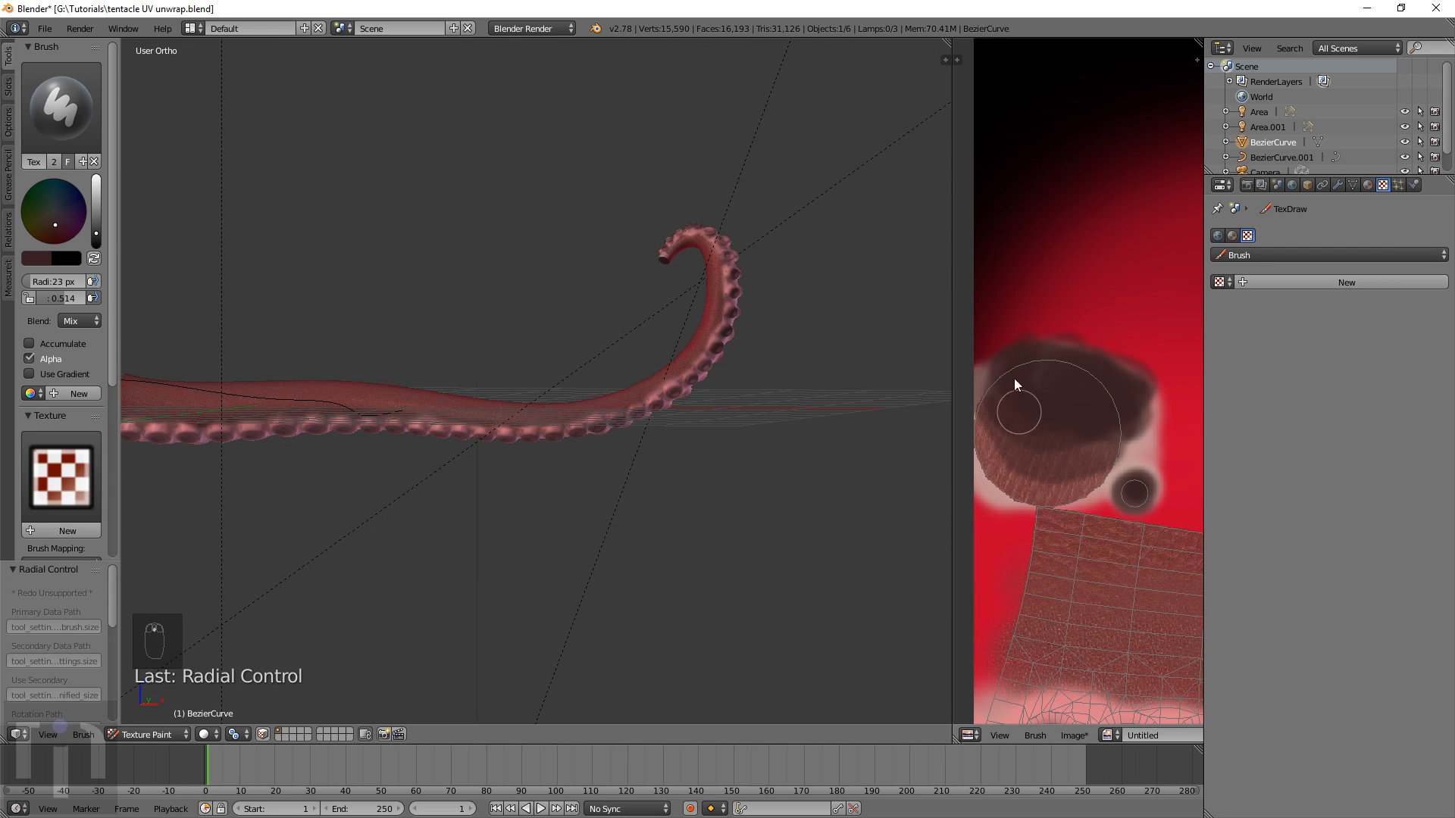
Widen the image editor and save the painted texture as tentacleonediffuse.png in the G:\Tutorials folder
{"action": "left_click_drag", "start_coordinate": [952, 235], "coordinate": [376, 336]}
{"action": "scroll", "coordinate": [913, 498], "scroll_direction": "down", "scroll_amount": 3}
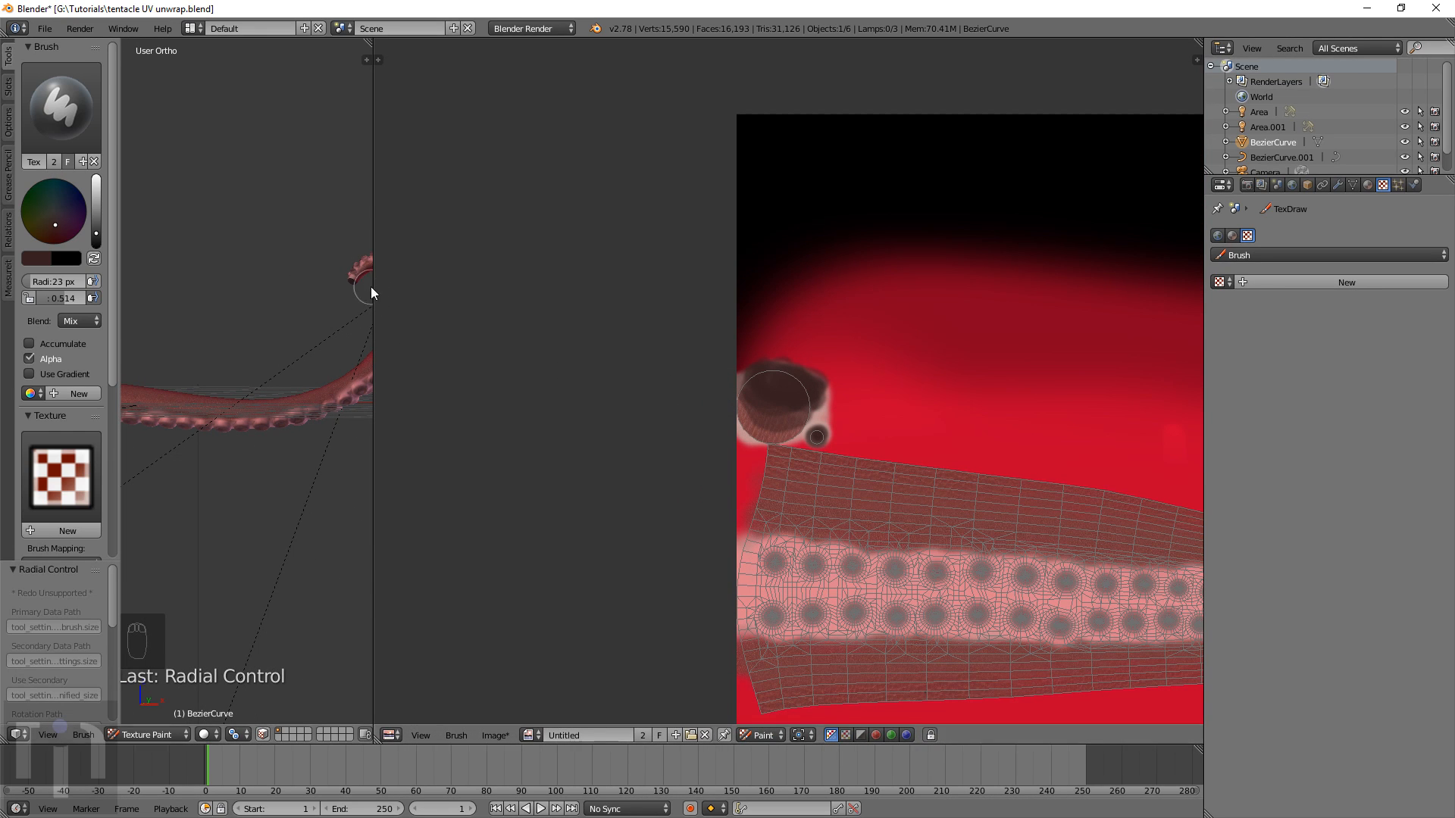
{"action": "left_click_drag", "start_coordinate": [371, 288], "coordinate": [733, 356]}
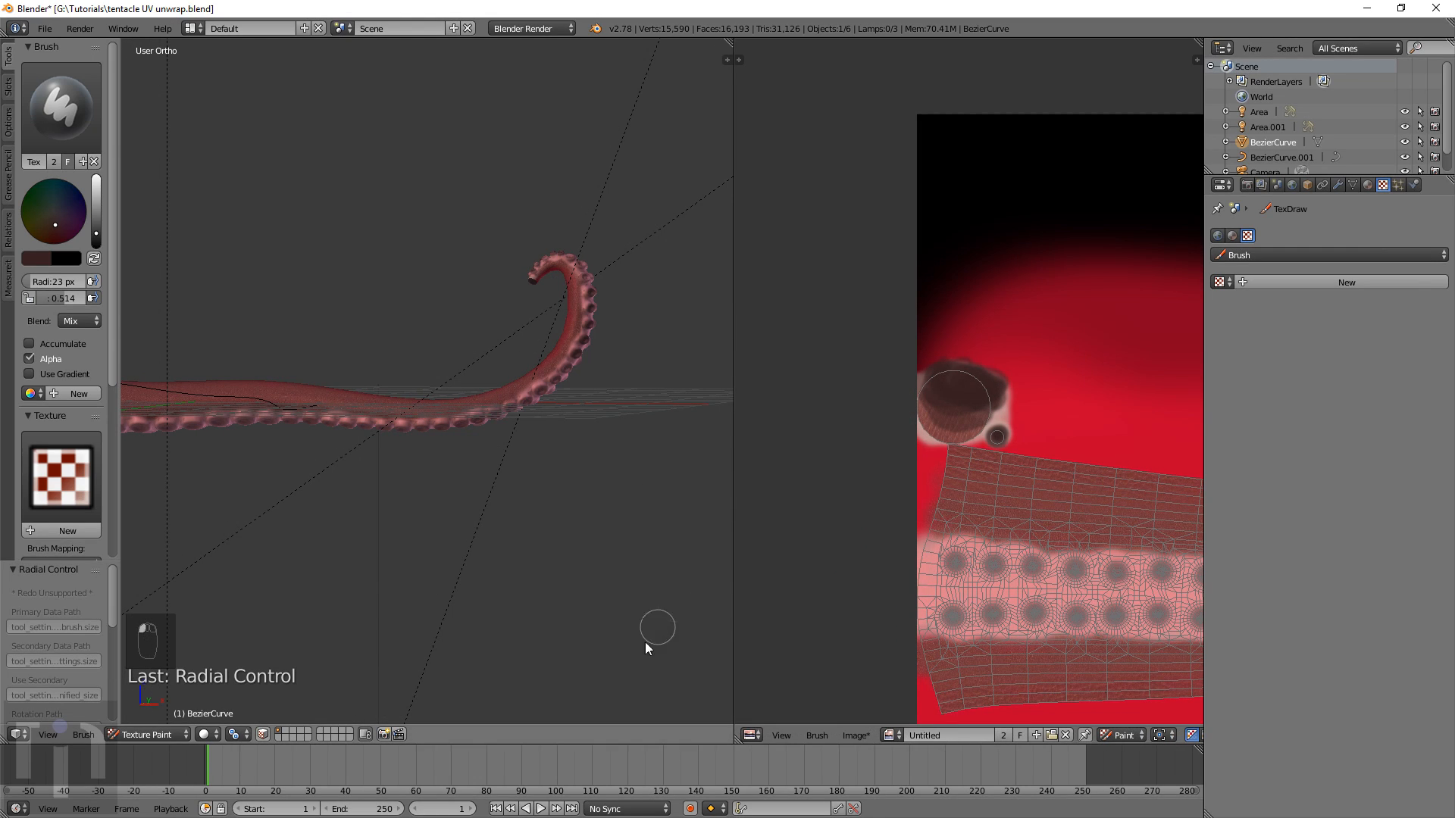
{"action": "left_click", "coordinate": [862, 735]}
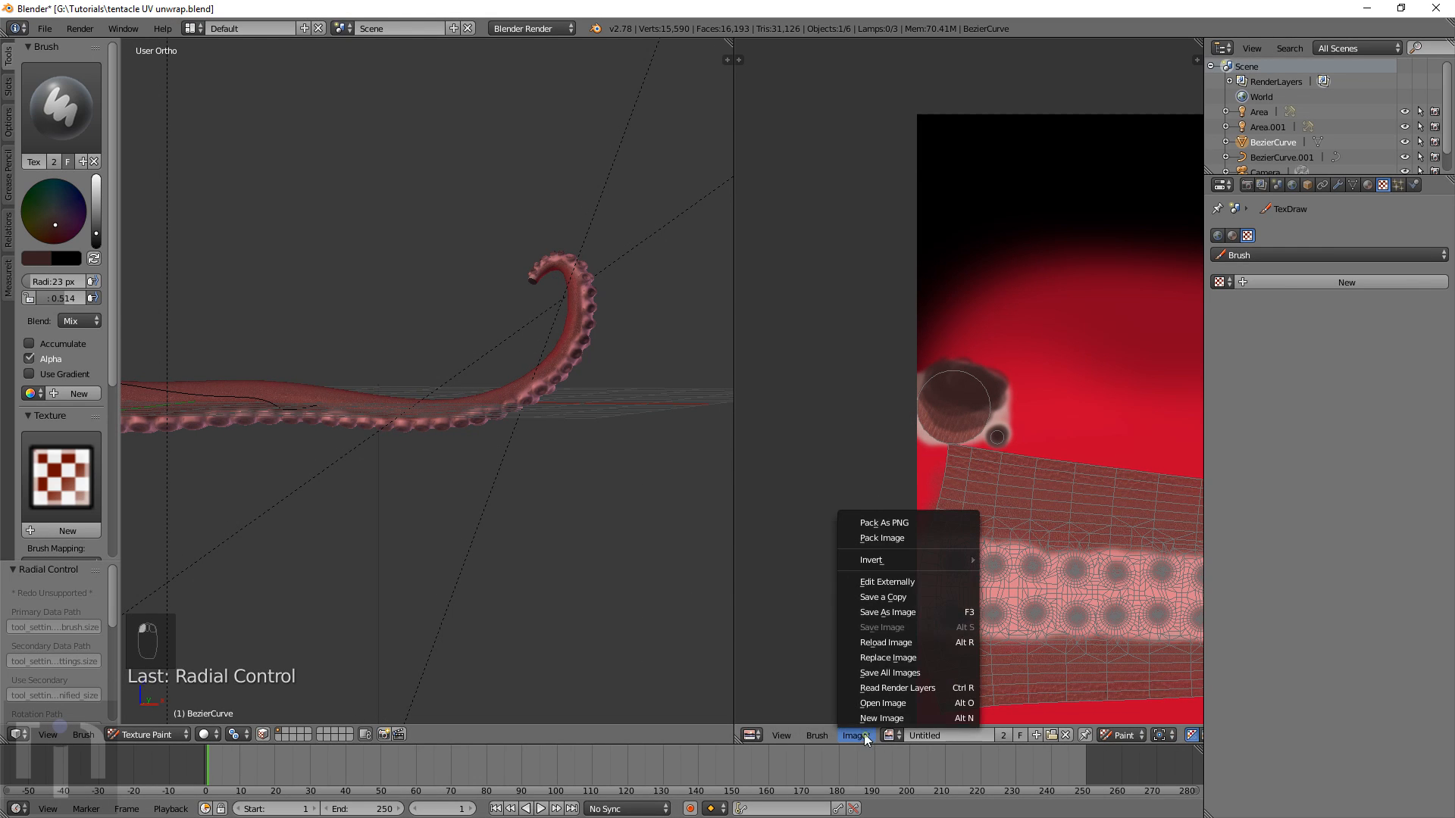
{"action": "left_click", "coordinate": [898, 611]}
{"action": "left_click", "coordinate": [210, 87]}
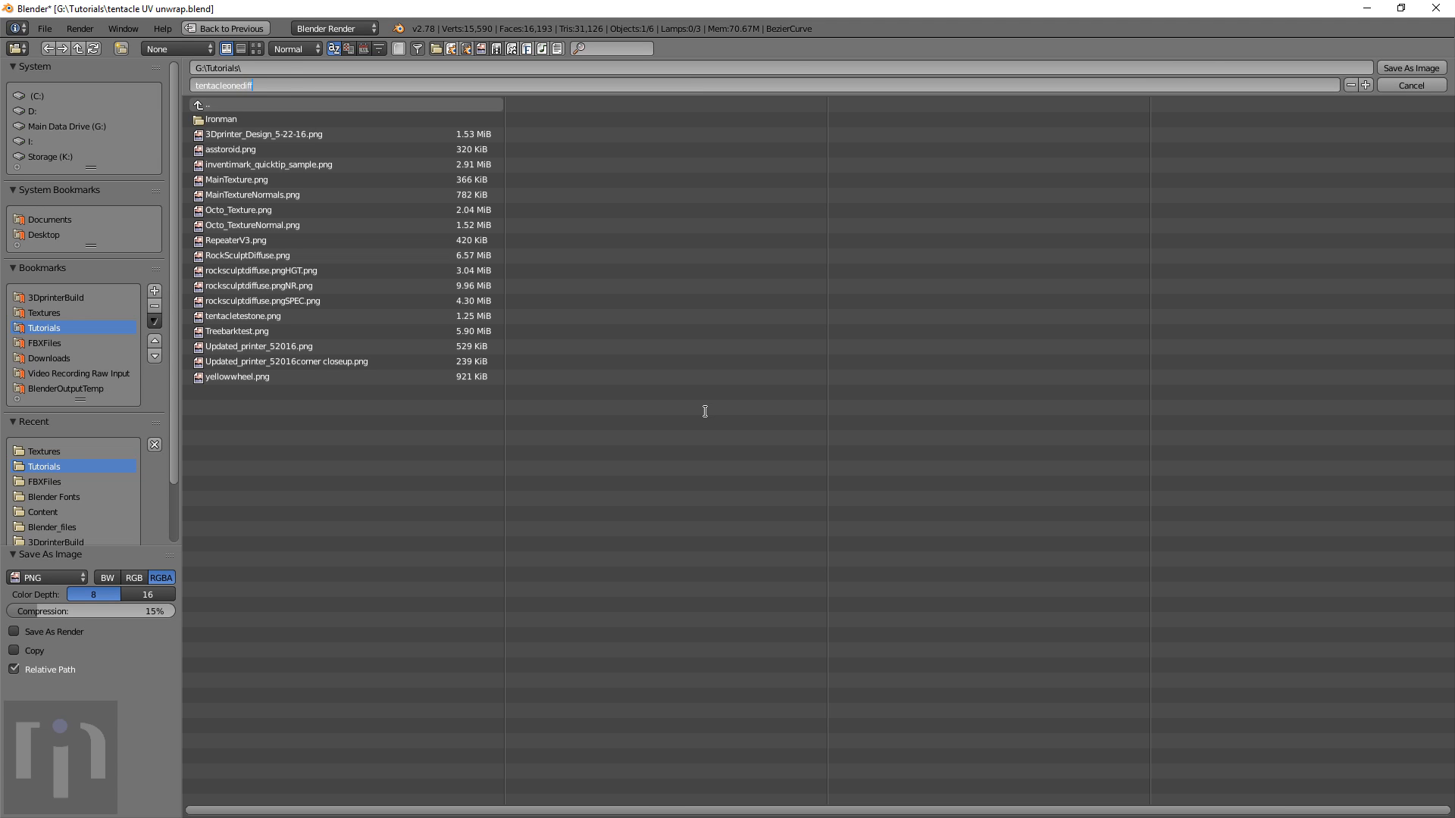
{"action": "key", "text": "Return"}
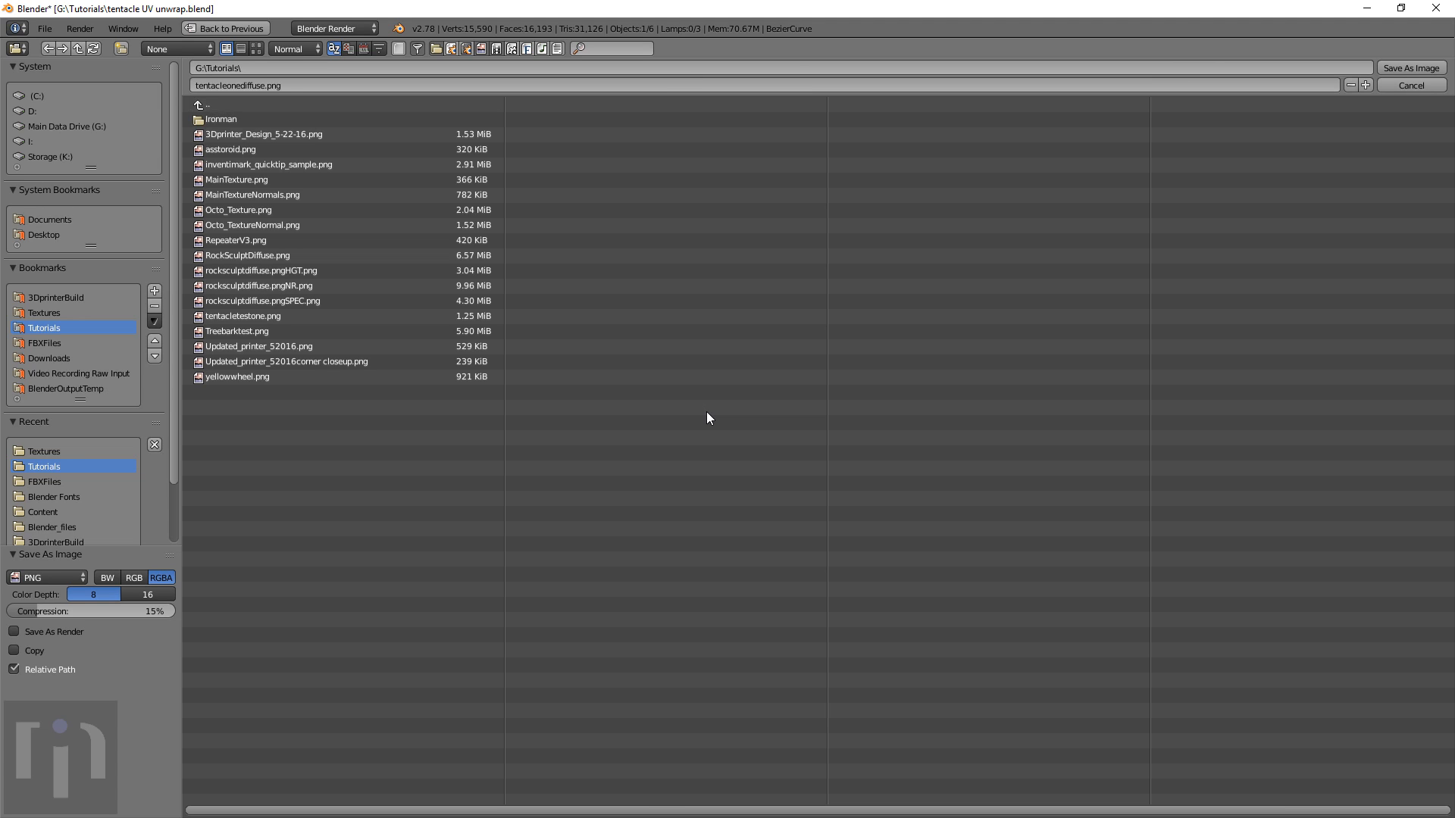
{"action": "key", "text": "Return"}
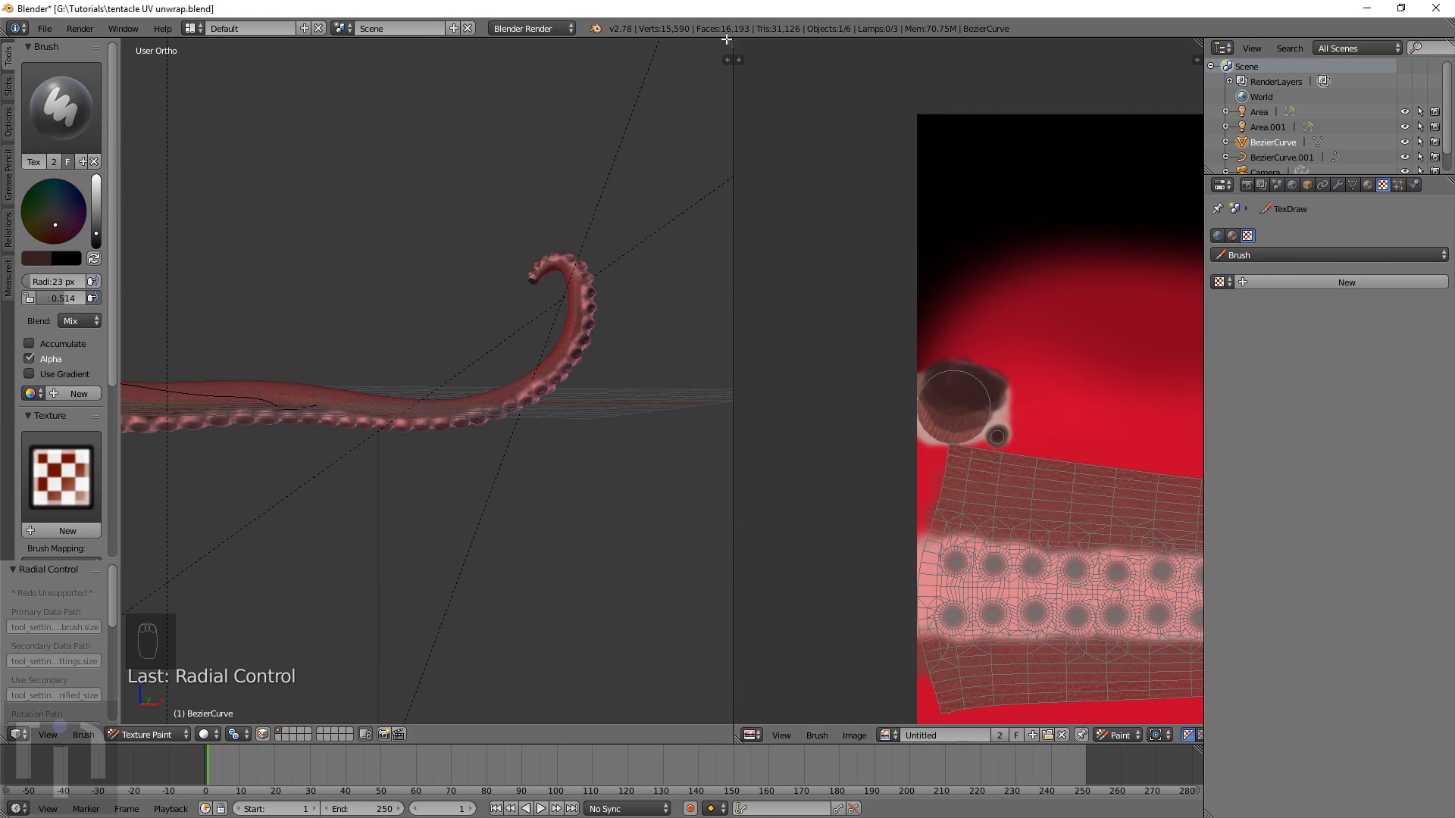
Join the 3D view over the image editor and show the tentacle's base close up
{"action": "left_click_drag", "start_coordinate": [726, 37], "coordinate": [715, 48]}
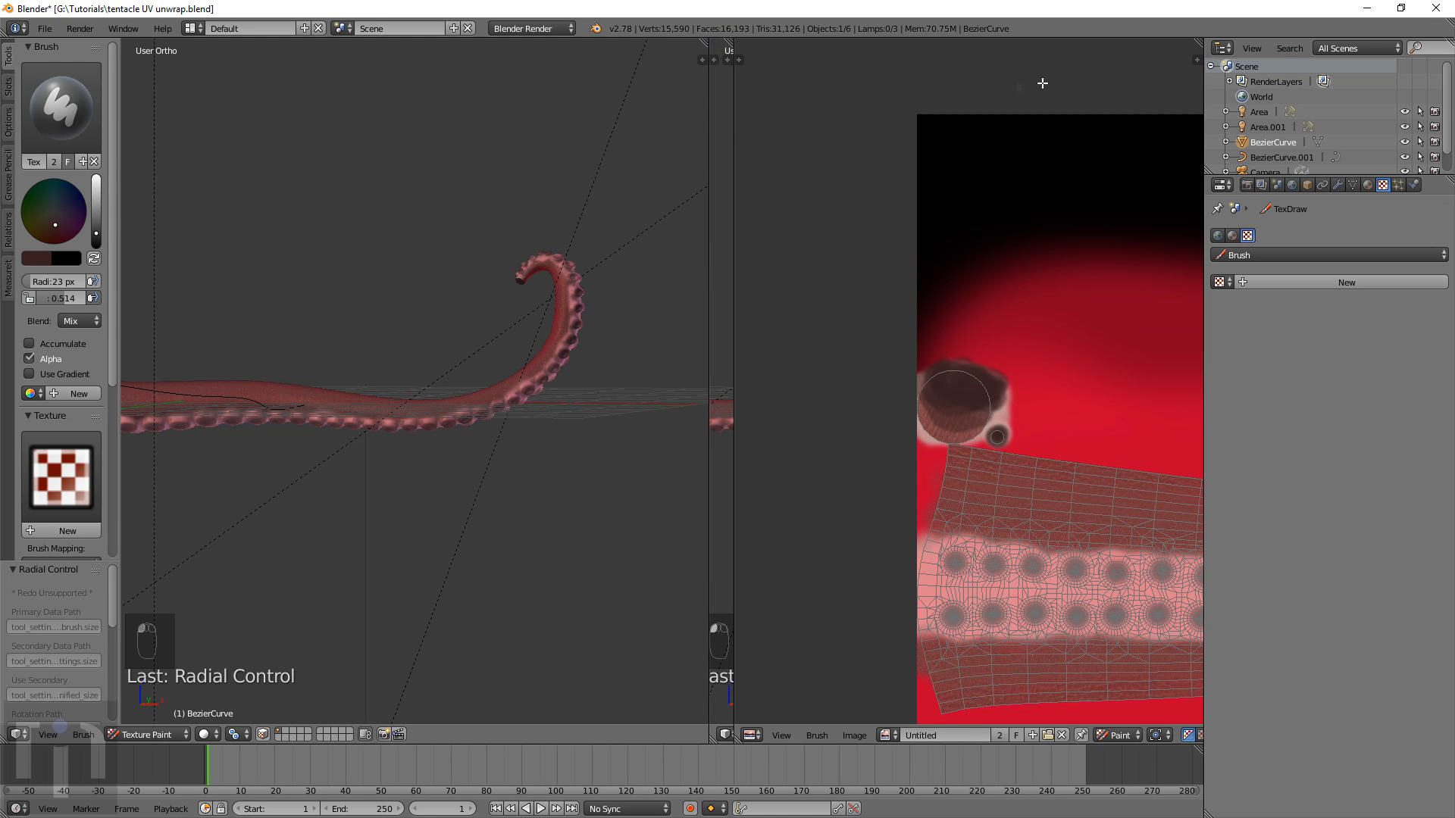
{"action": "left_click_drag", "start_coordinate": [728, 44], "coordinate": [987, 67]}
{"action": "scroll", "coordinate": [686, 346], "scroll_direction": "down", "scroll_amount": 5}
{"action": "middle_click_drag", "start_coordinate": [520, 387], "coordinate": [688, 296]}
{"action": "scroll", "coordinate": [714, 470], "scroll_direction": "up", "scroll_amount": 6}
{"action": "scroll", "coordinate": [689, 297], "scroll_direction": "up", "scroll_amount": 4}
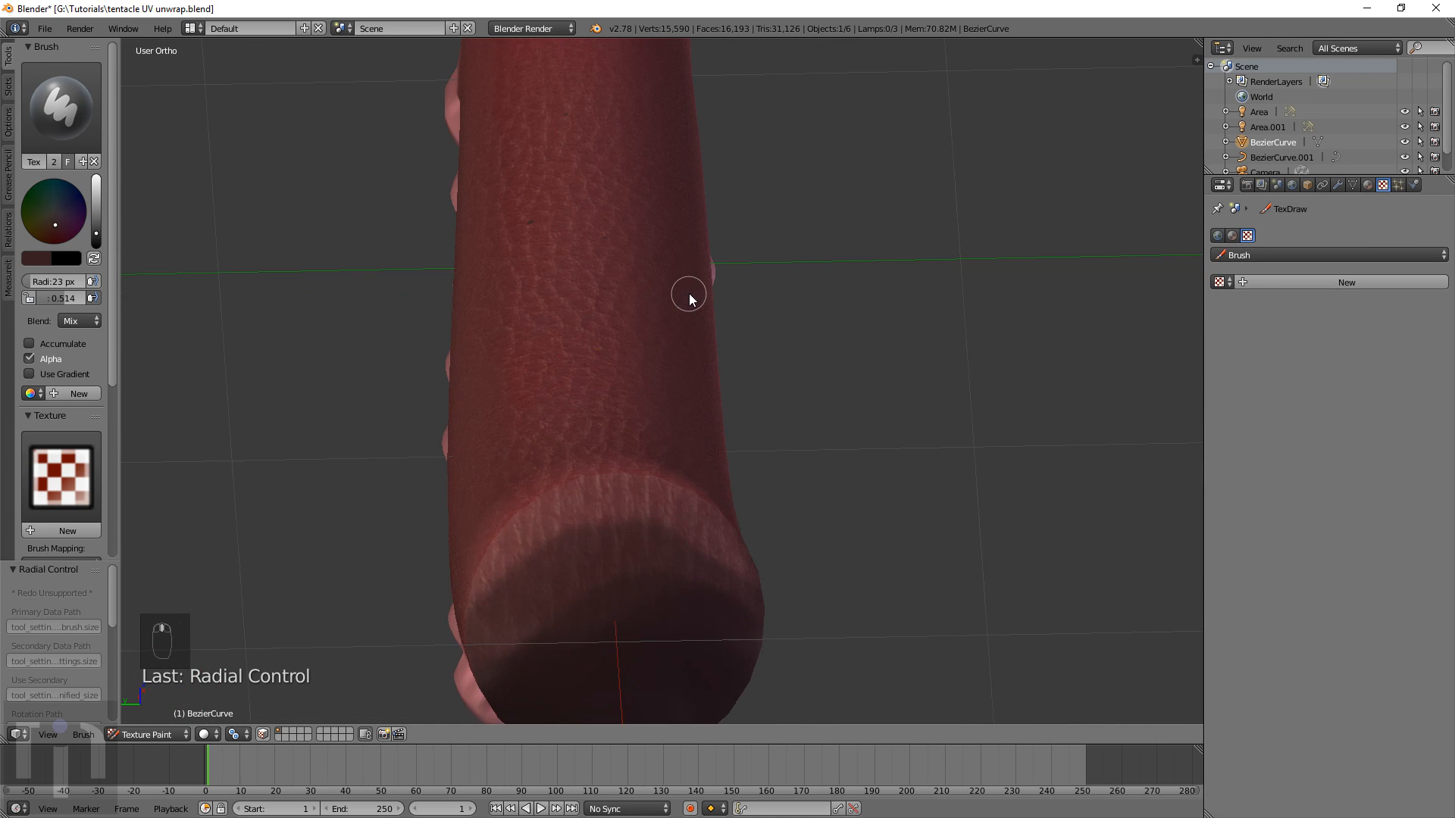
Switch the 3D view's shading to Rendered
{"action": "left_click", "coordinate": [203, 735]}
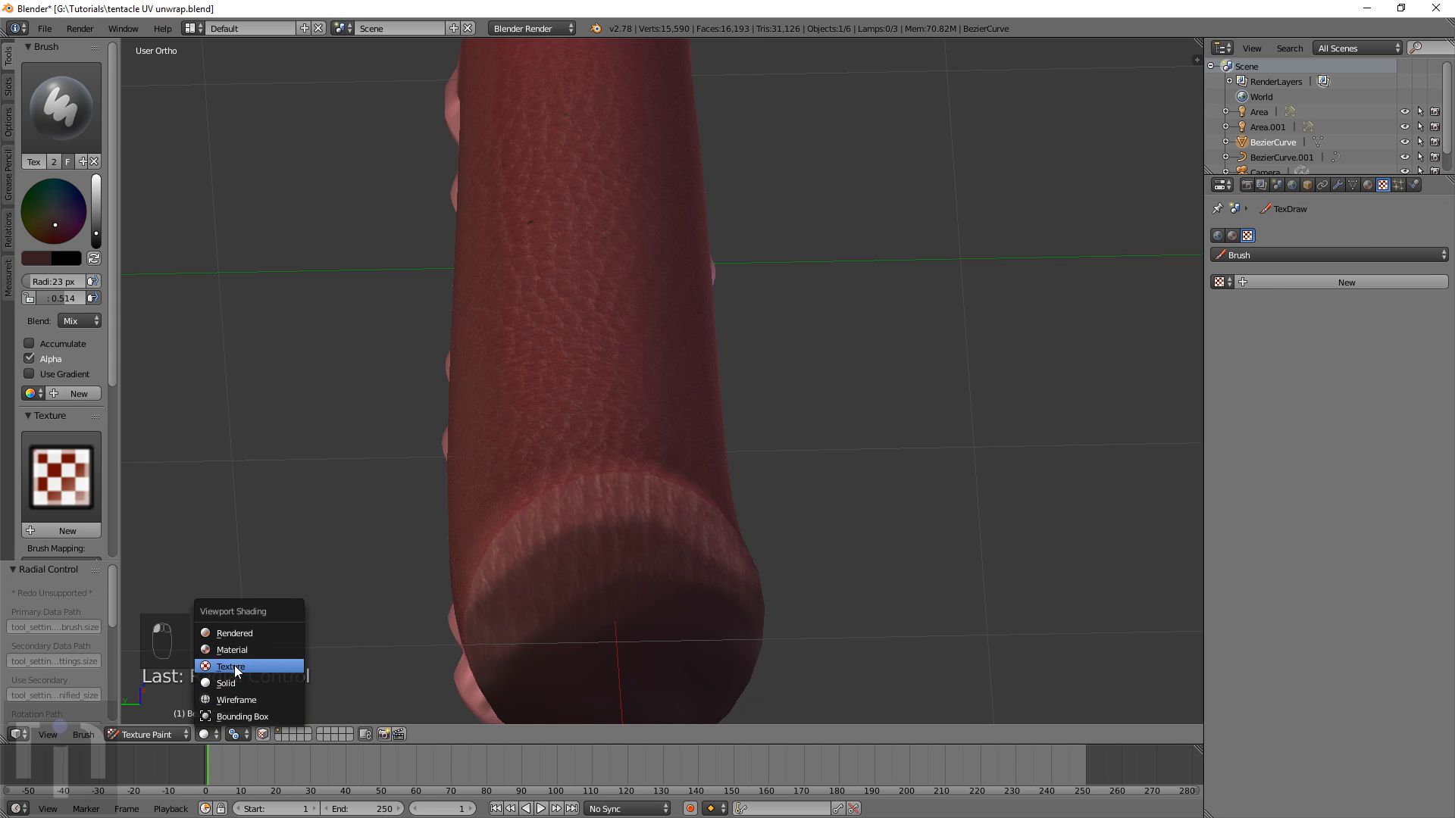
{"action": "left_click", "coordinate": [234, 633]}
{"action": "scroll", "coordinate": [673, 384], "scroll_direction": "down", "scroll_amount": 1}
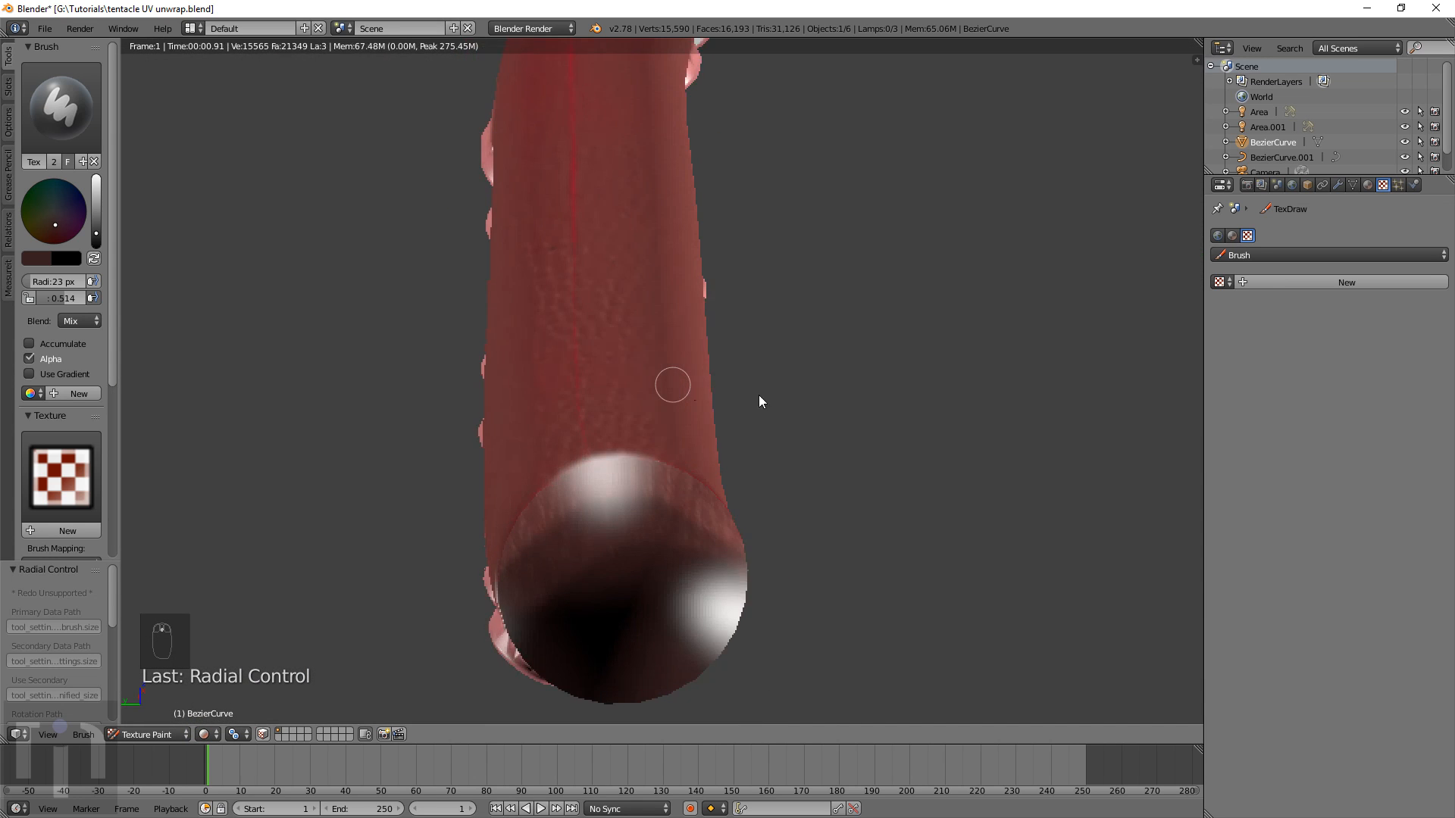
Examine the rendered leather skin close up along the tentacle and toward its base cap
{"action": "middle_click_drag", "start_coordinate": [617, 409], "coordinate": [630, 418]}
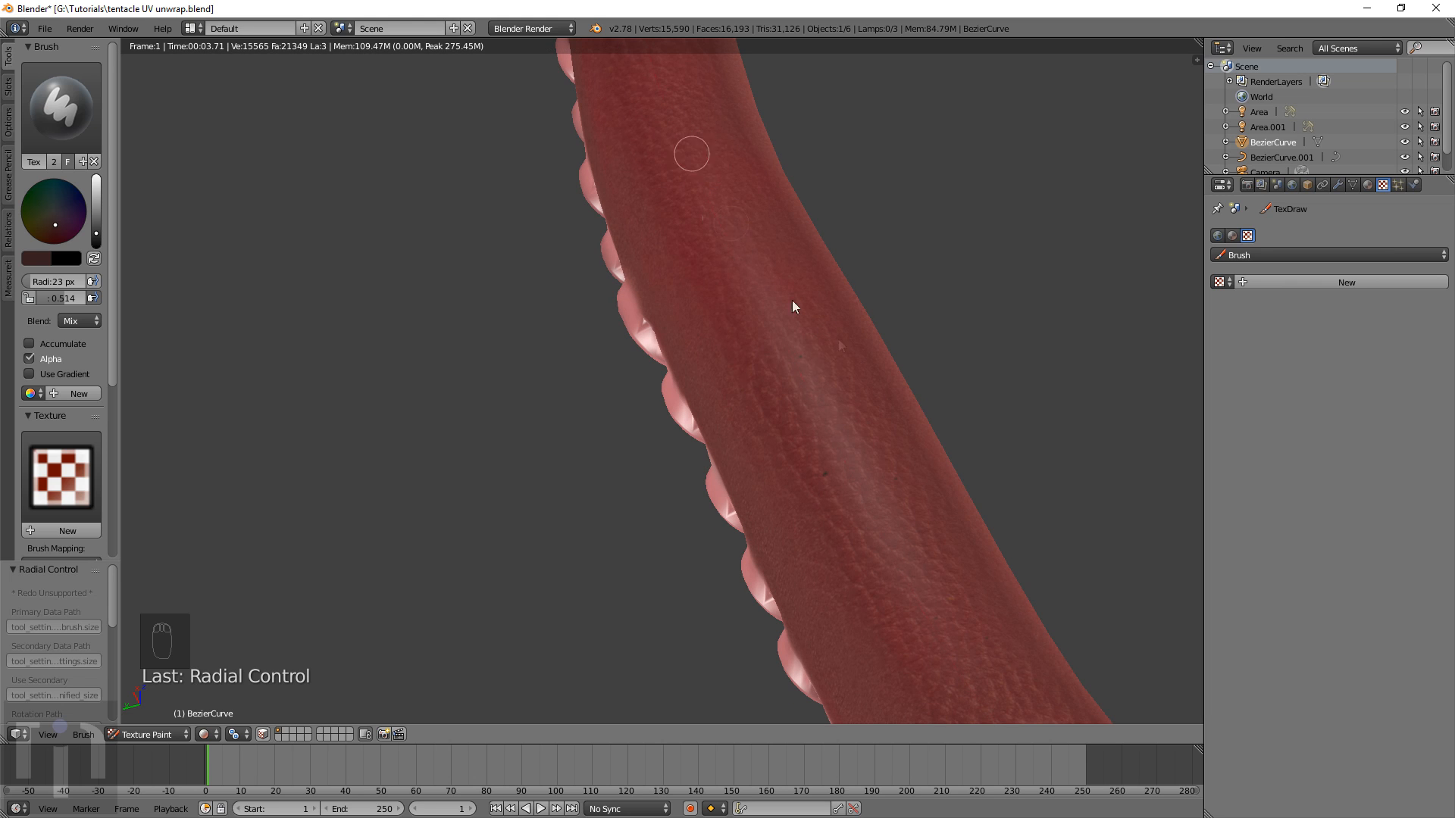
{"action": "middle_click_drag", "start_coordinate": [918, 468], "coordinate": [695, 301]}
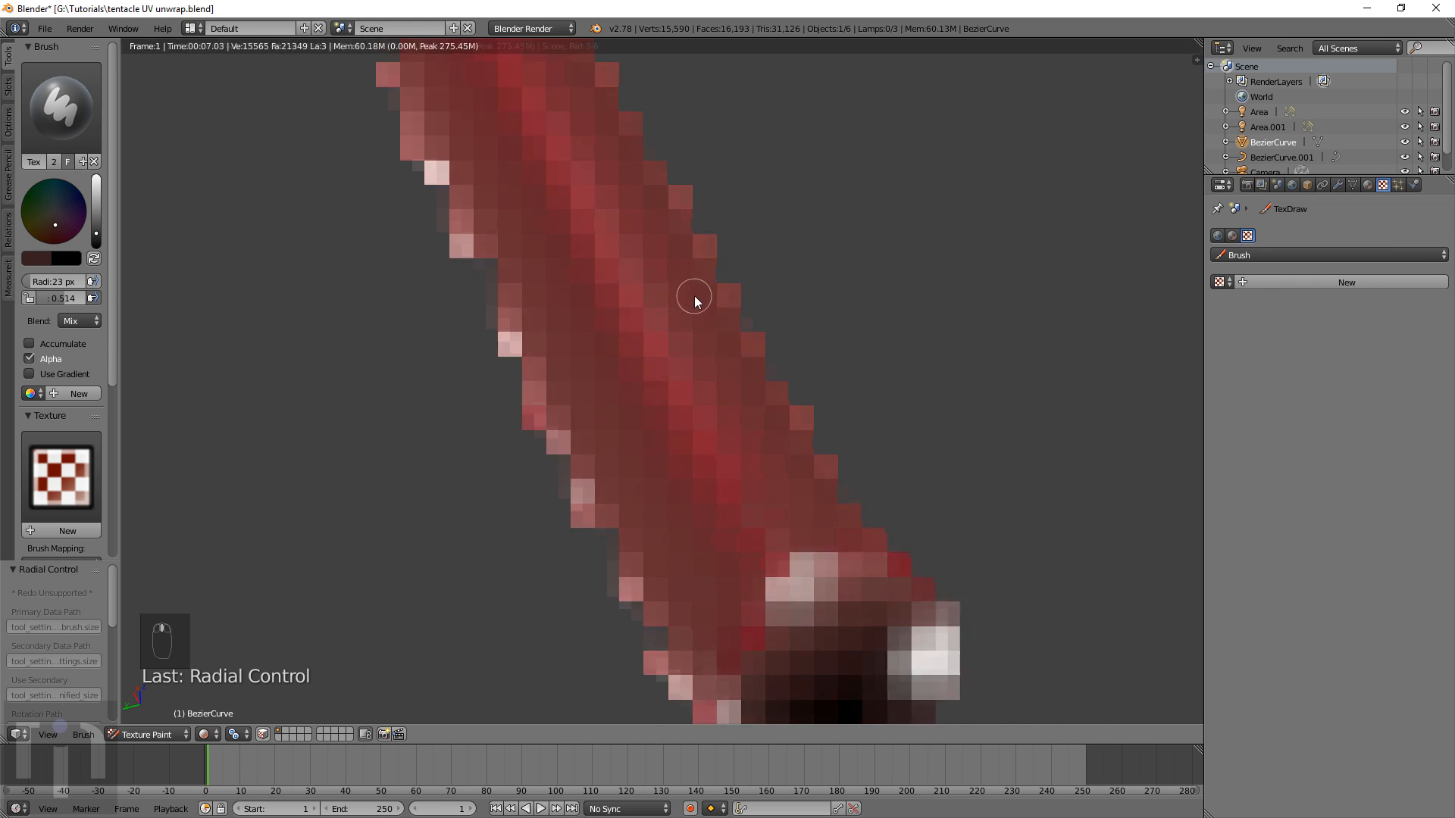
{"action": "scroll", "coordinate": [733, 382], "scroll_direction": "up", "scroll_amount": 4}
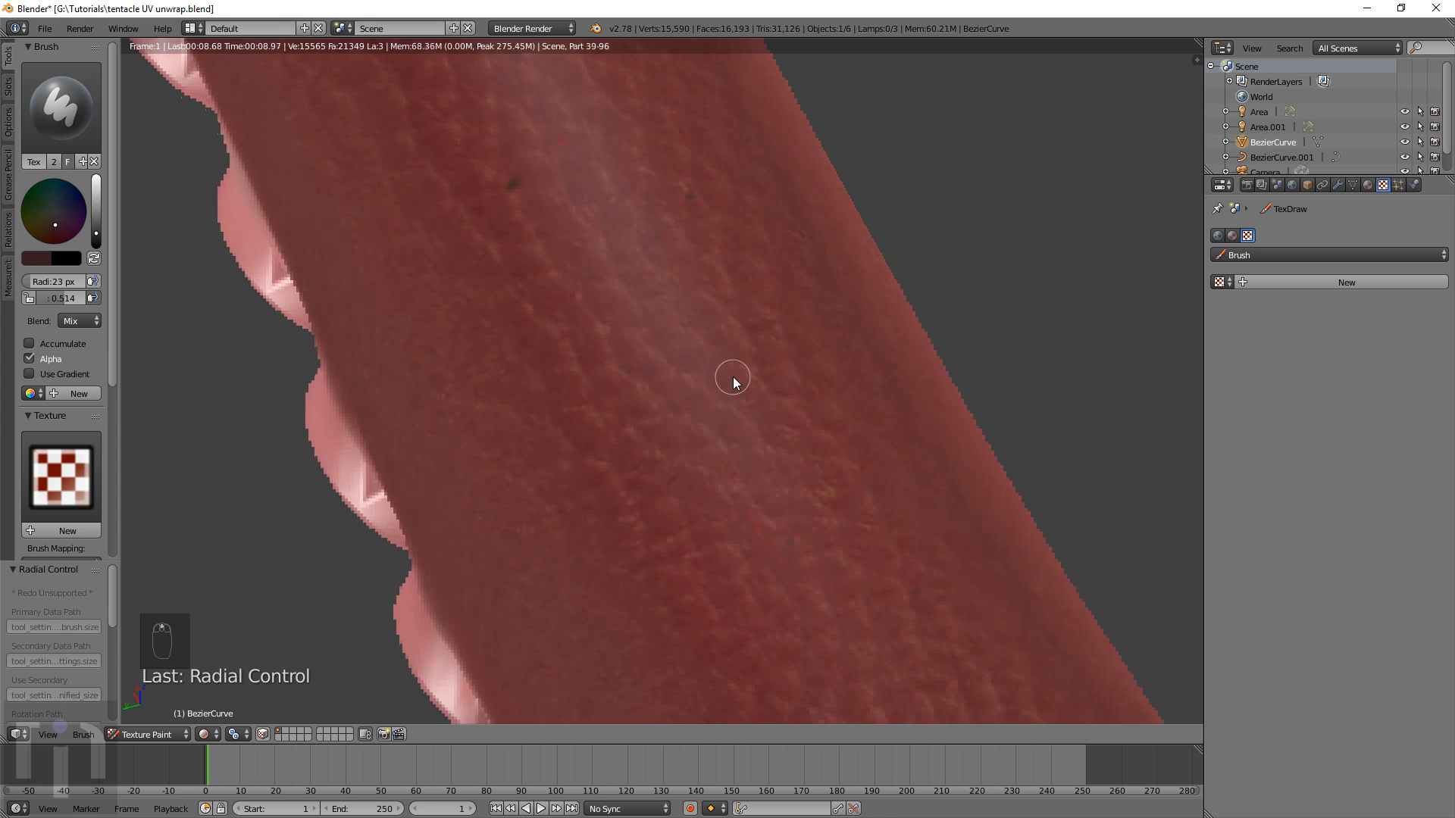
{"action": "scroll", "coordinate": [734, 380], "scroll_direction": "up", "scroll_amount": 2}
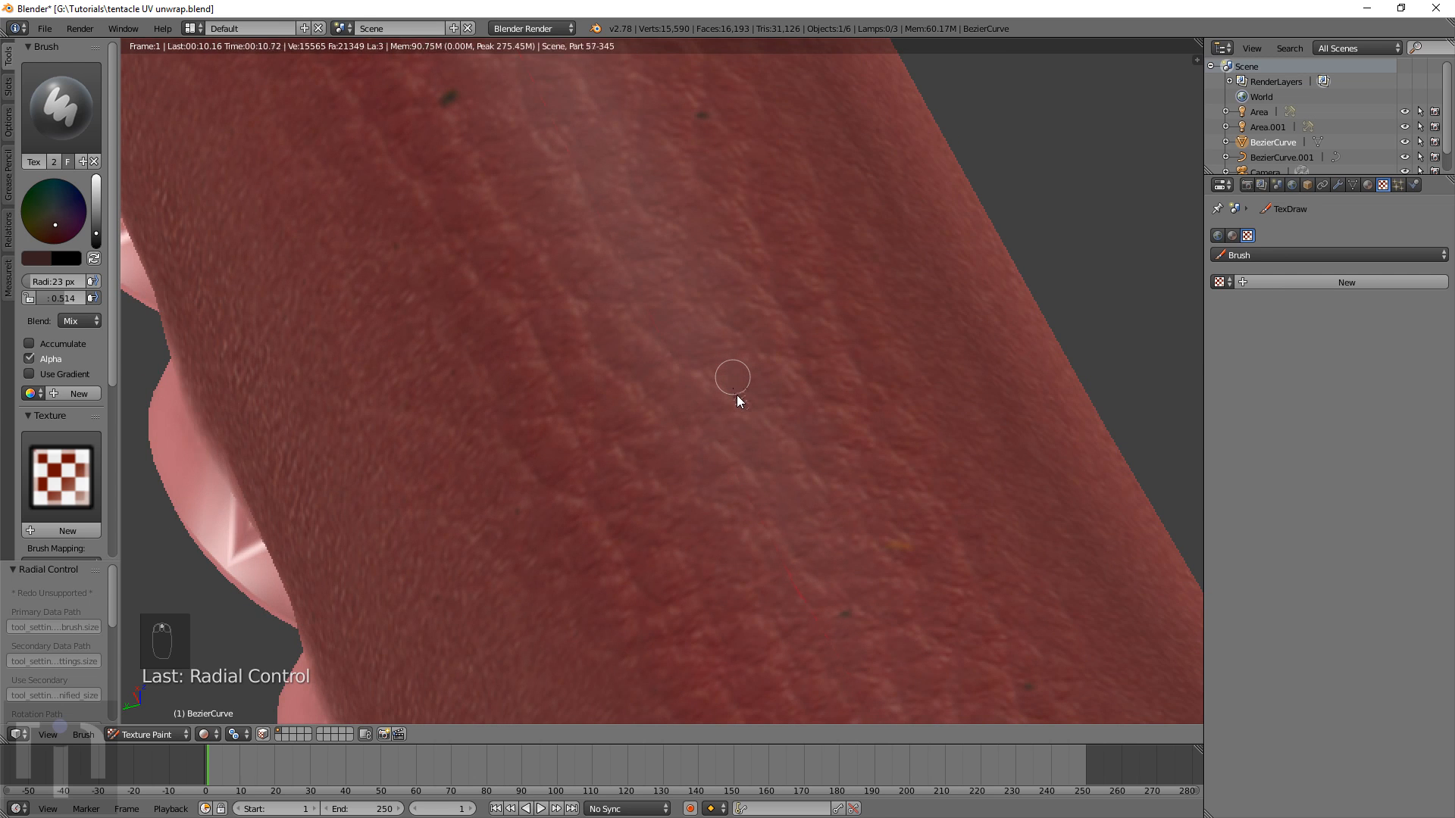
{"action": "scroll", "coordinate": [736, 394], "scroll_direction": "up", "scroll_amount": 2}
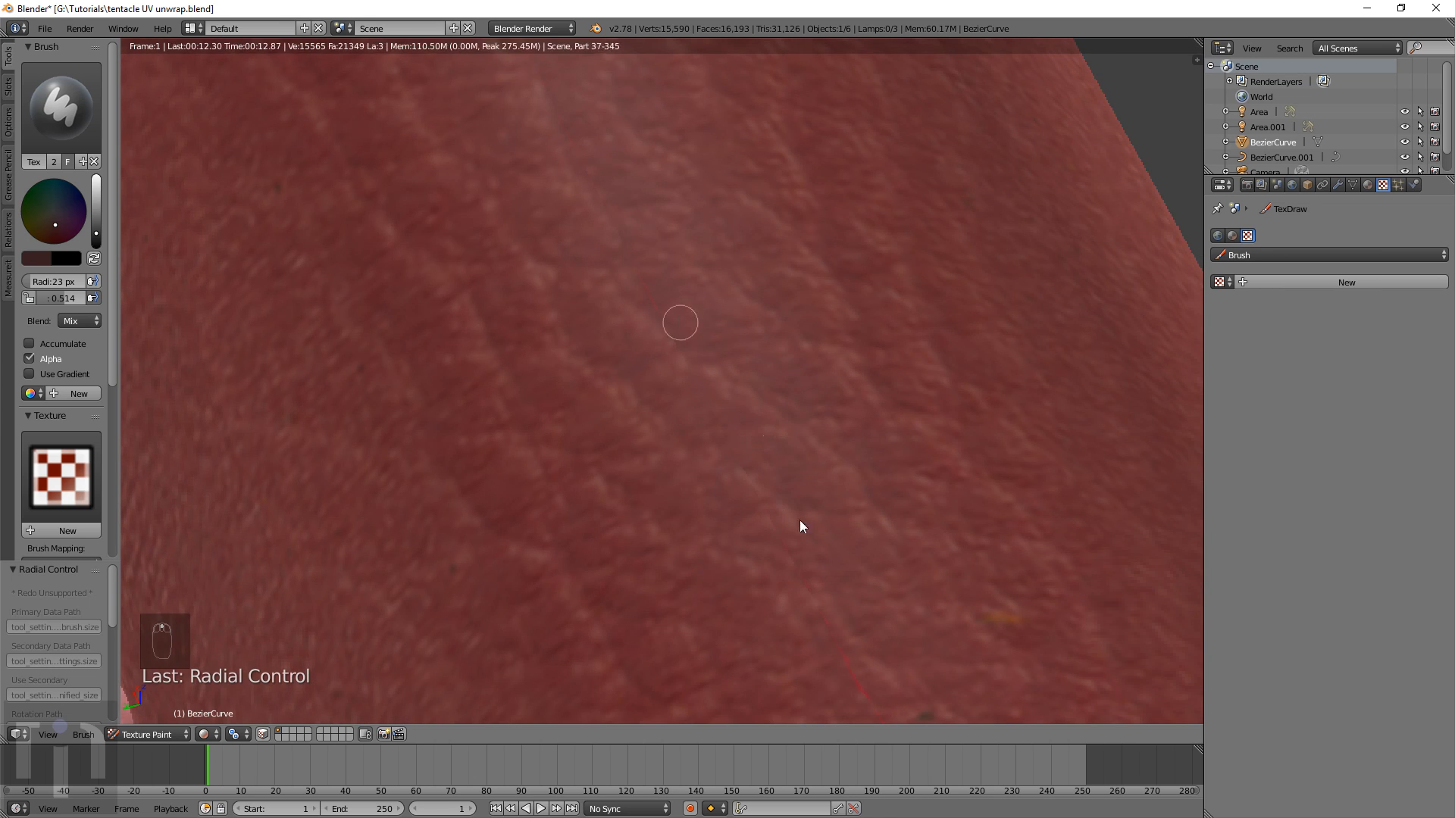
{"action": "scroll", "coordinate": [800, 521], "scroll_direction": "down", "scroll_amount": 3}
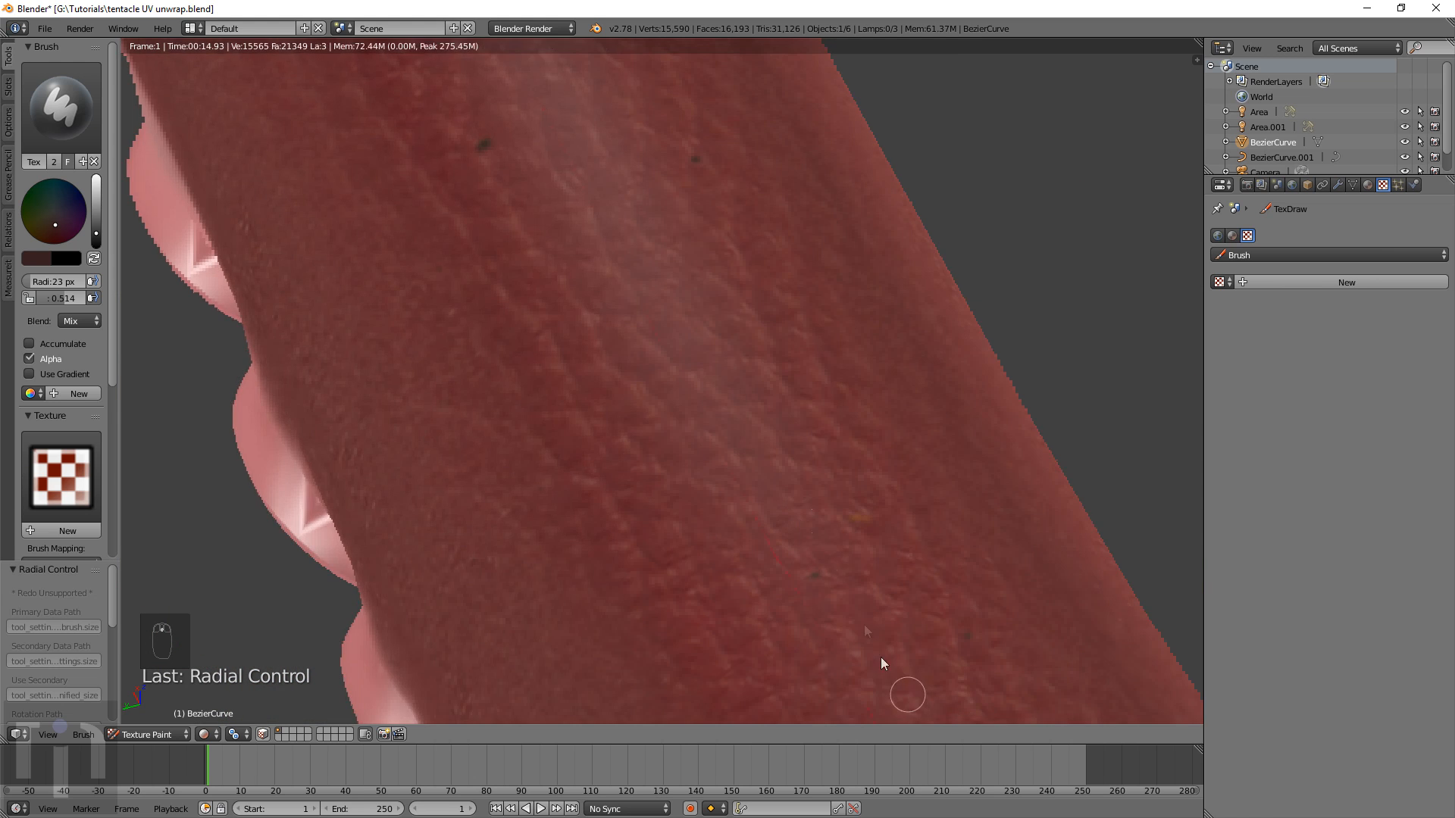
{"action": "middle_click_drag", "start_coordinate": [912, 709], "coordinate": [761, 381], "text": "shift"}
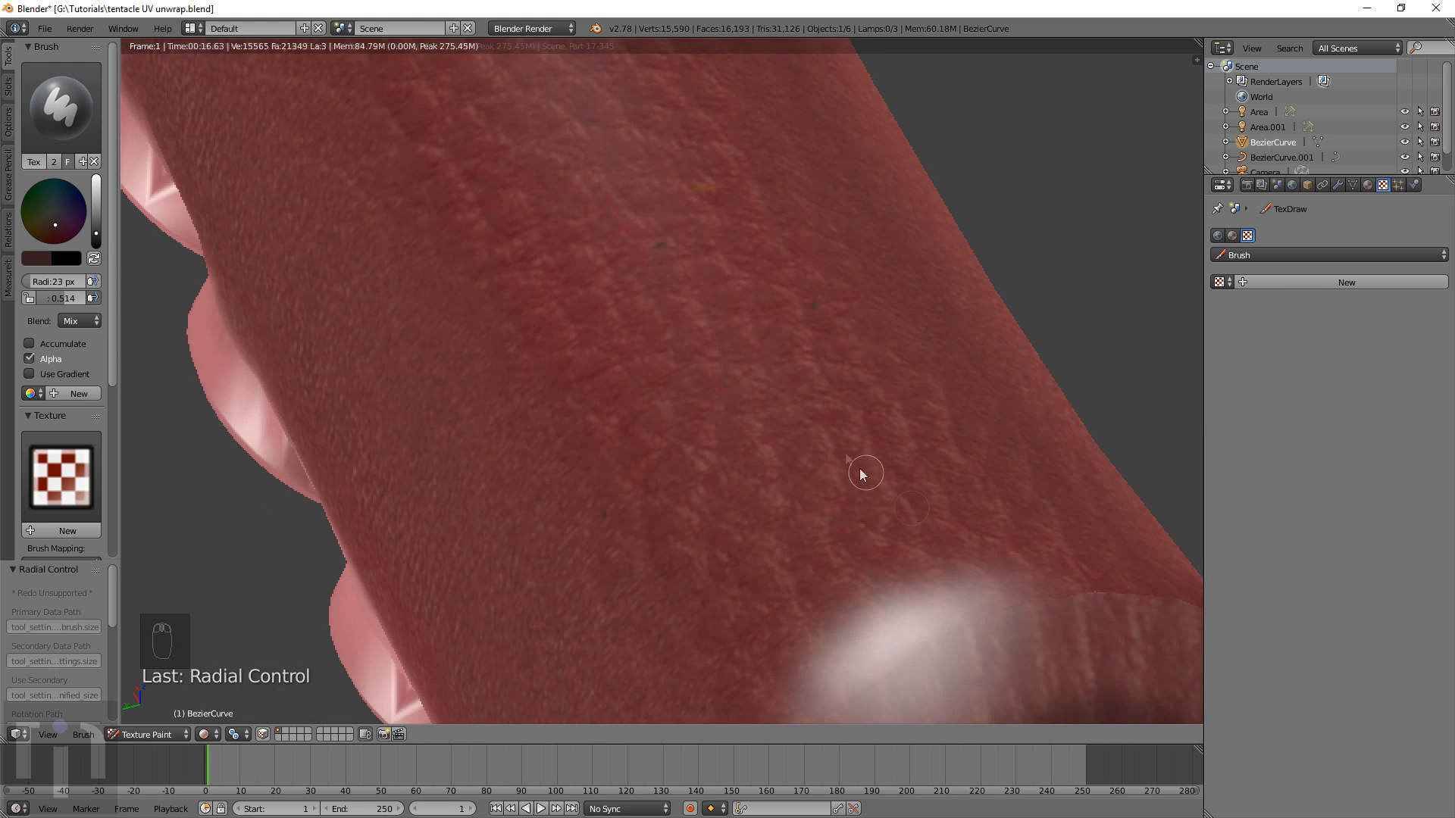
{"action": "middle_click_drag", "start_coordinate": [911, 509], "coordinate": [841, 453], "text": "shift"}
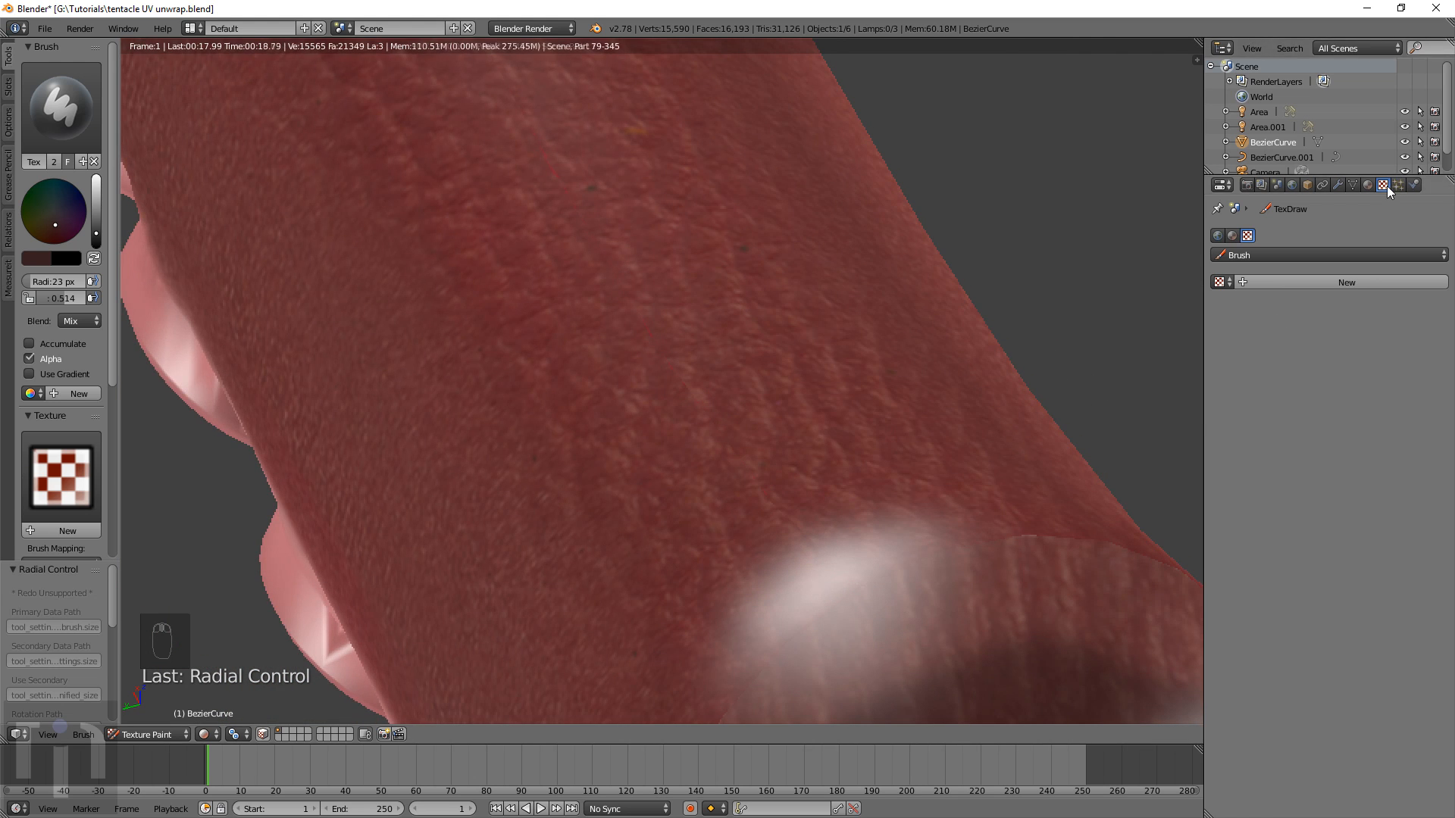
In the tentacle material's texture settings, load tentacleonediffuse.png as the texture's image
{"action": "left_click", "coordinate": [1368, 184]}
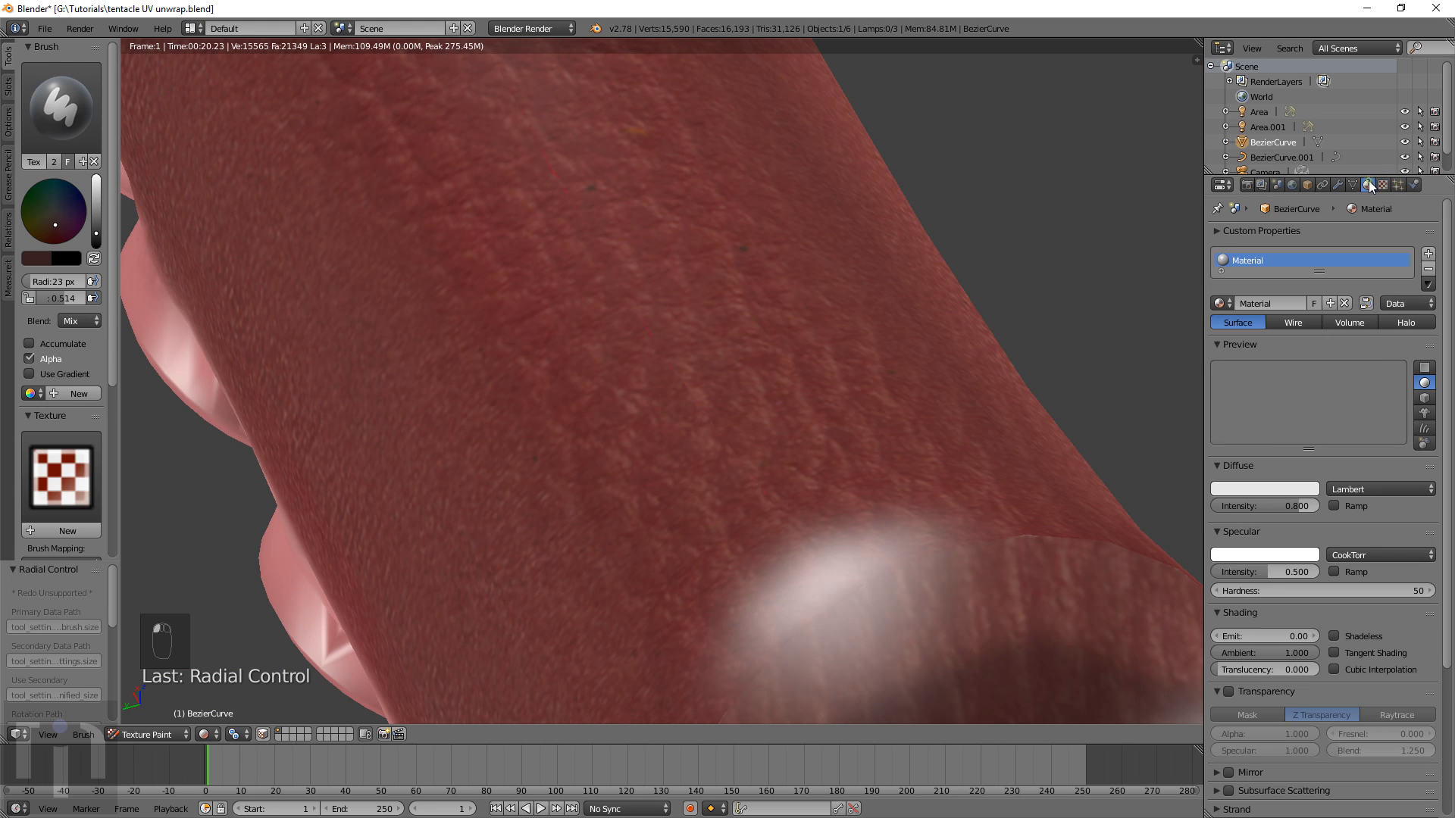
{"action": "left_click", "coordinate": [1382, 185]}
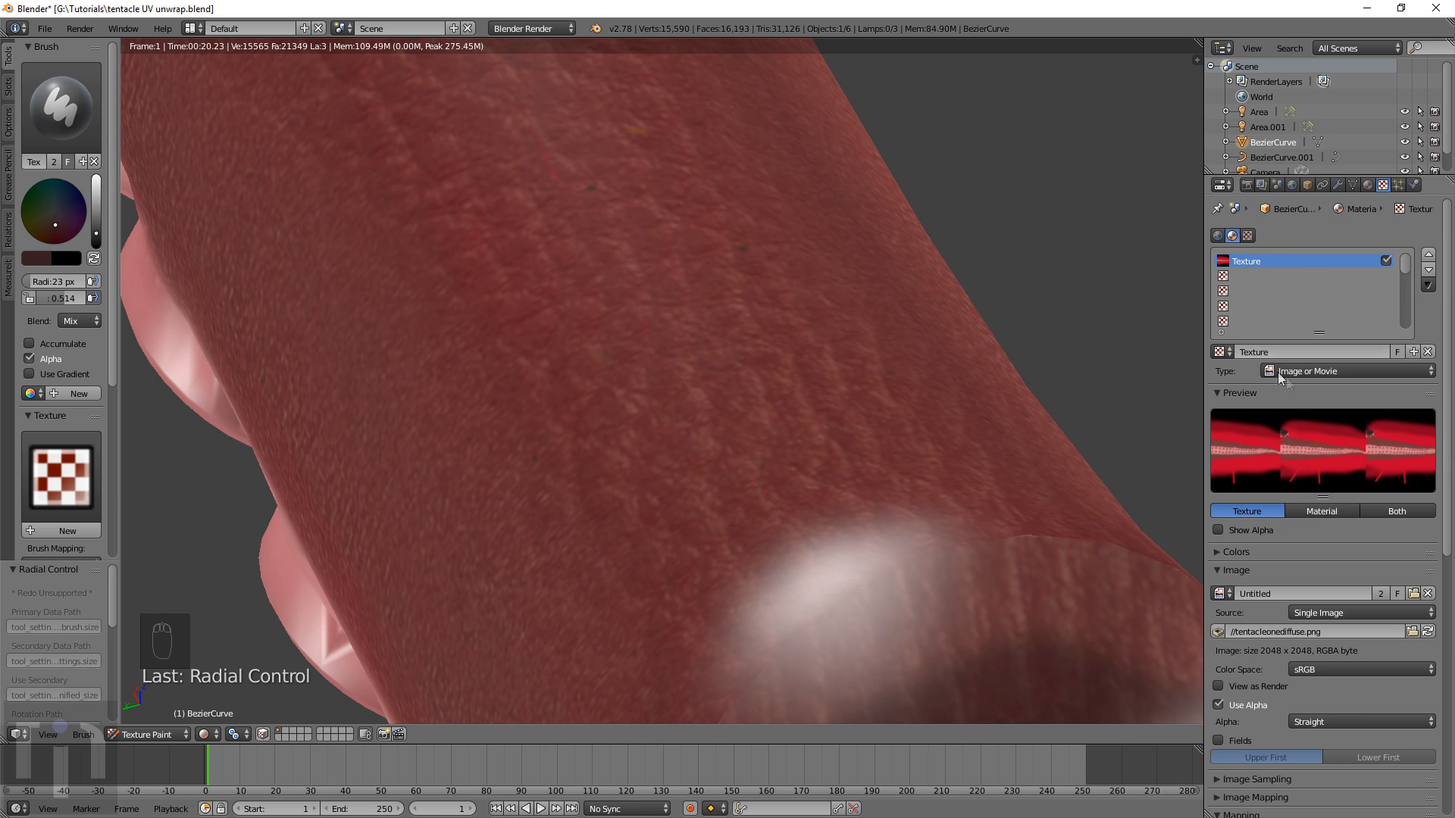
{"action": "left_click", "coordinate": [1245, 236]}
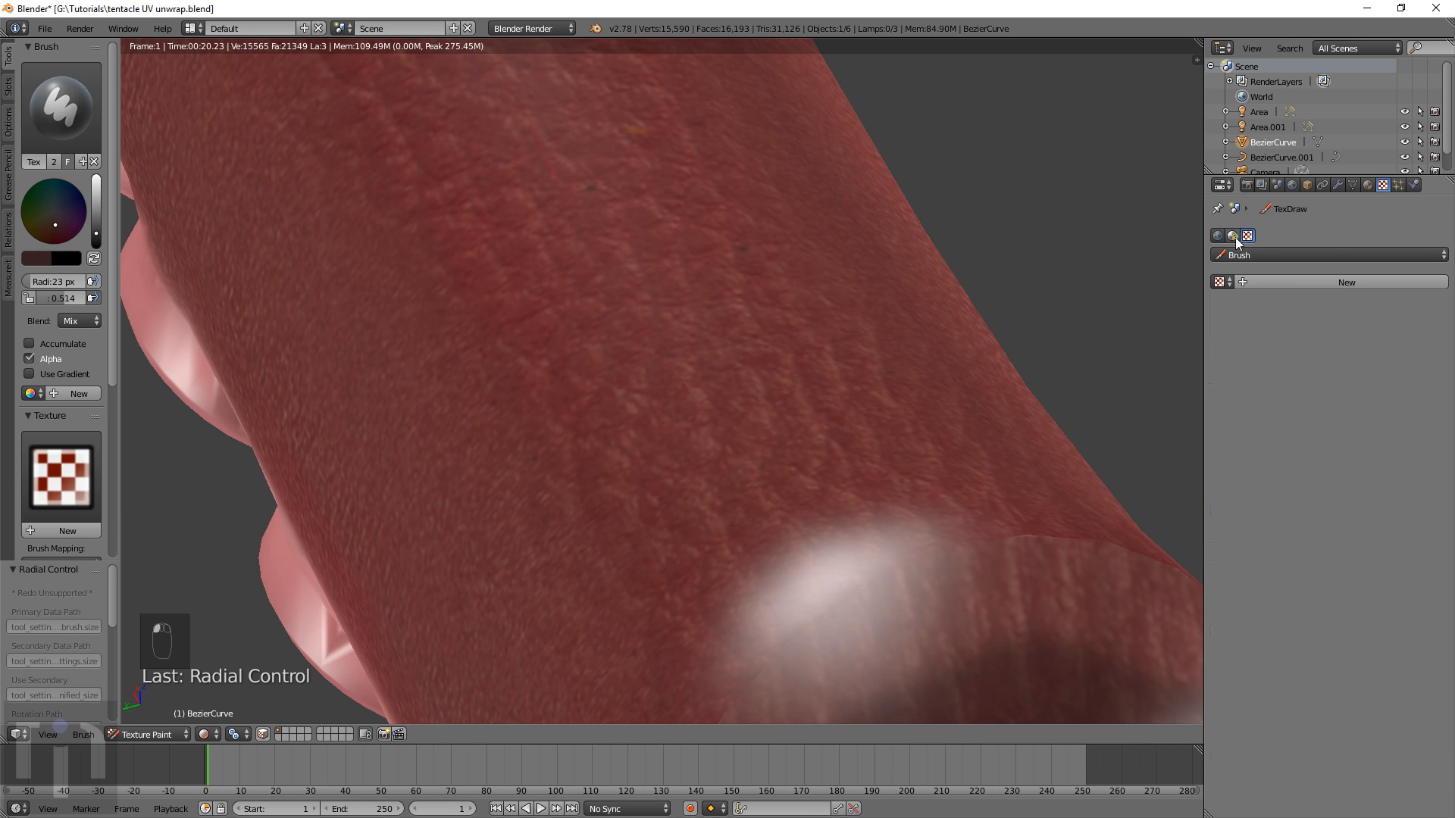
{"action": "left_click", "coordinate": [1232, 236]}
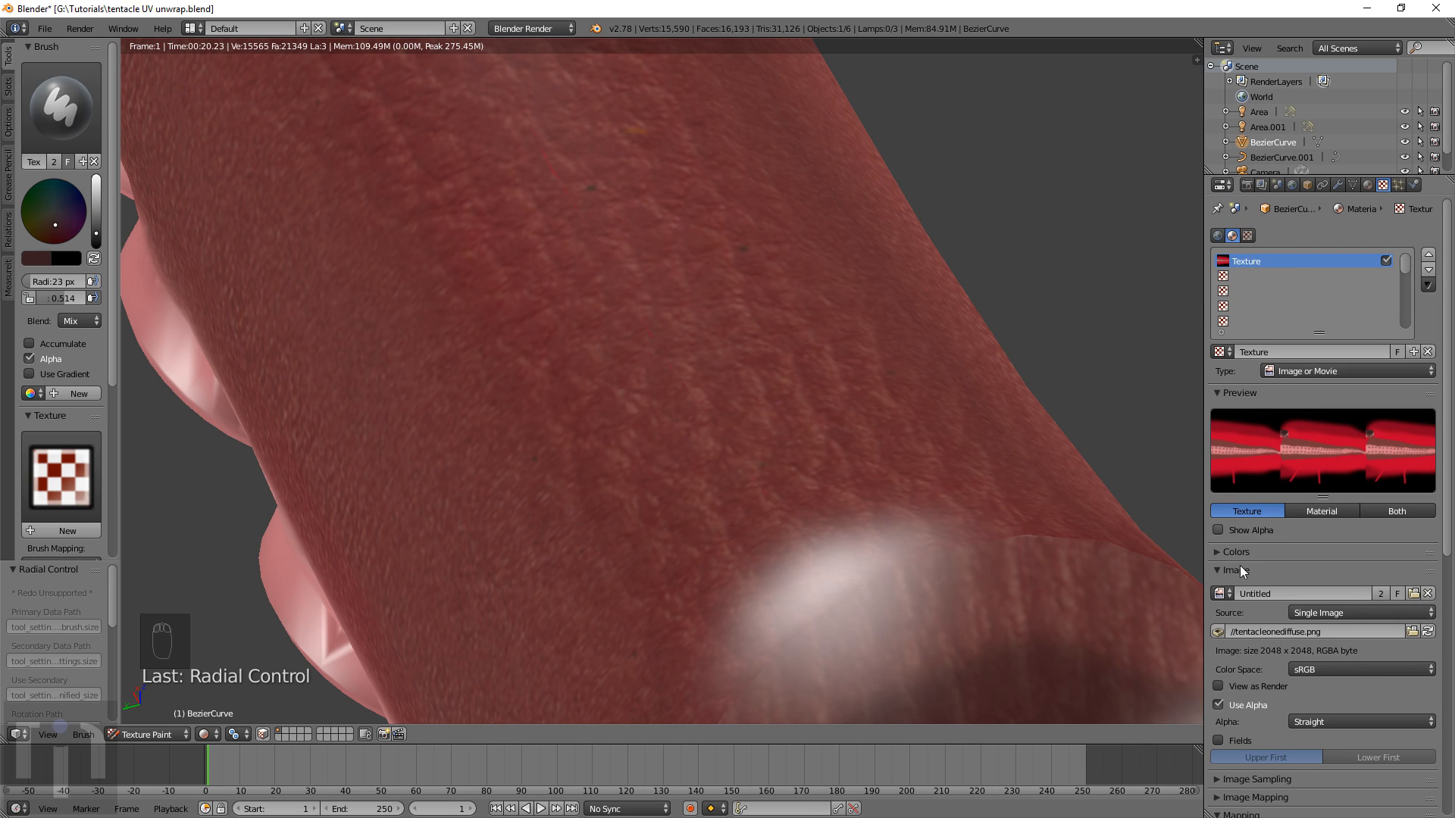
{"action": "left_click", "coordinate": [1222, 594]}
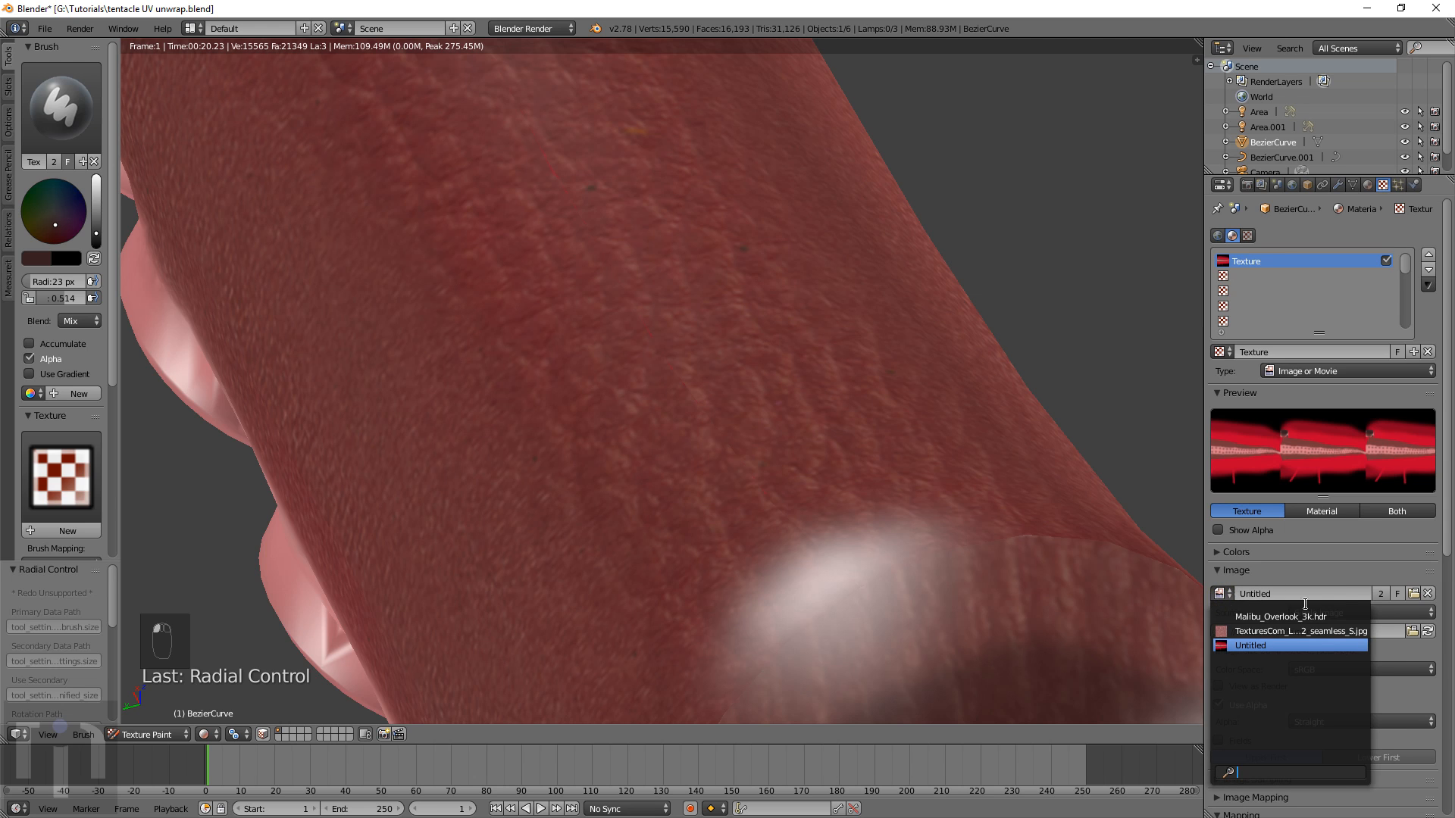
{"action": "left_click", "coordinate": [1413, 594]}
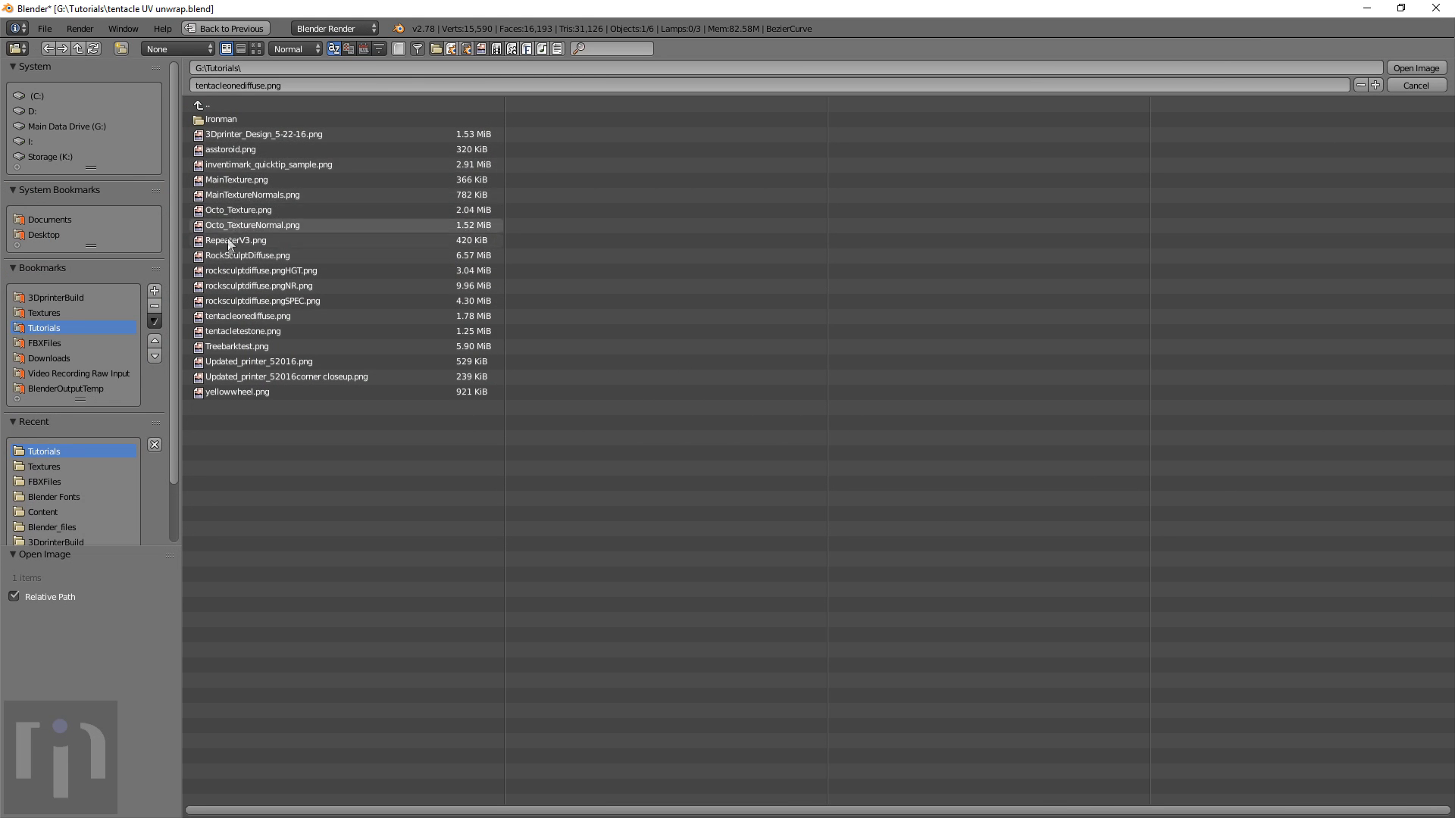
{"action": "left_click", "coordinate": [234, 320]}
{"action": "double_click", "coordinate": [234, 320]}
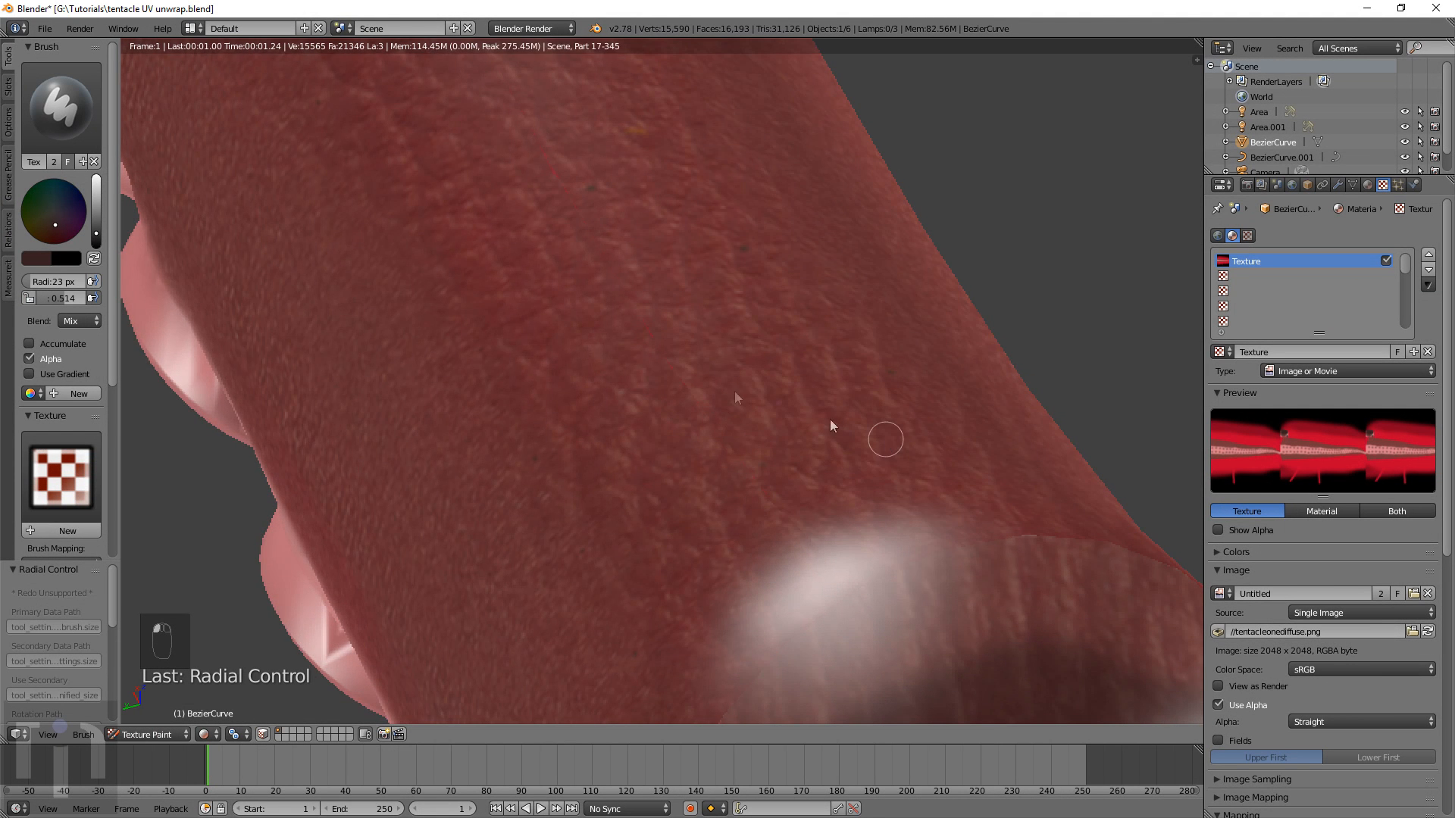
Assign UVMap as the UV map in the tentacle texture's mapping settings
{"action": "scroll", "coordinate": [706, 365], "scroll_direction": "down", "scroll_amount": 3}
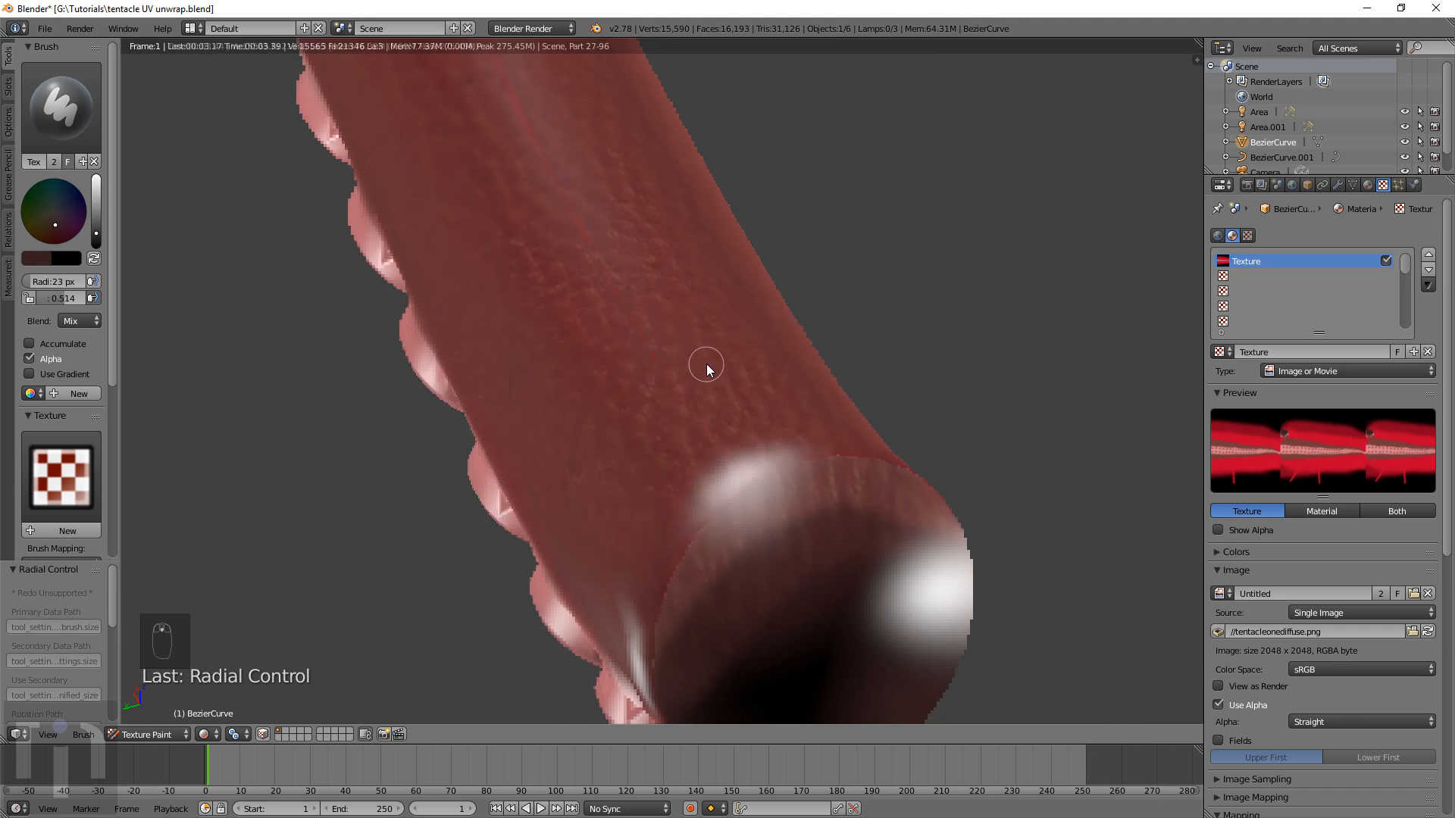
{"action": "scroll", "coordinate": [706, 364], "scroll_direction": "down", "scroll_amount": 1}
{"action": "scroll", "coordinate": [1344, 546], "scroll_direction": "down", "scroll_amount": 4}
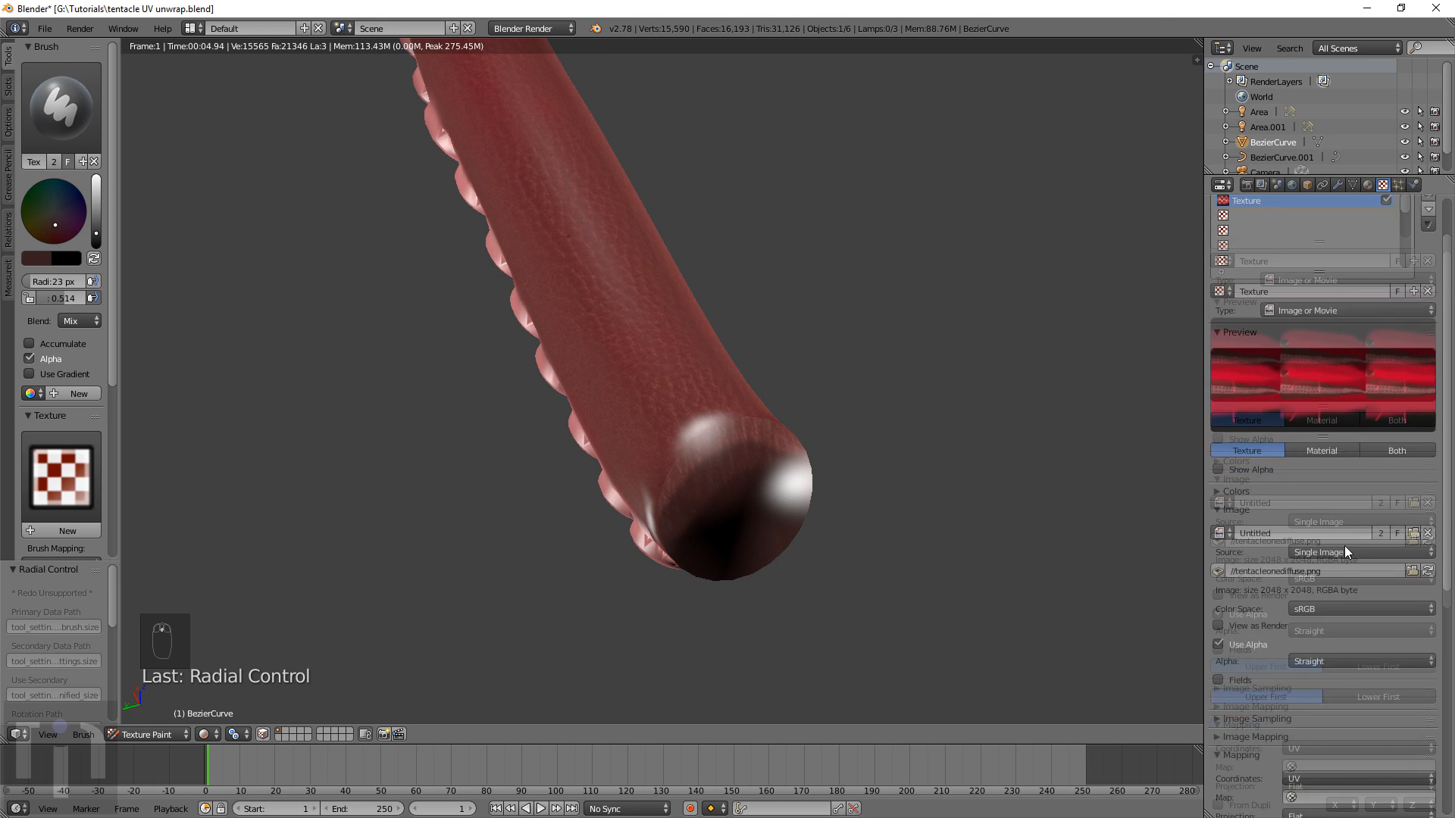
{"action": "scroll", "coordinate": [1344, 546], "scroll_direction": "down", "scroll_amount": 3}
{"action": "left_click", "coordinate": [1333, 644]}
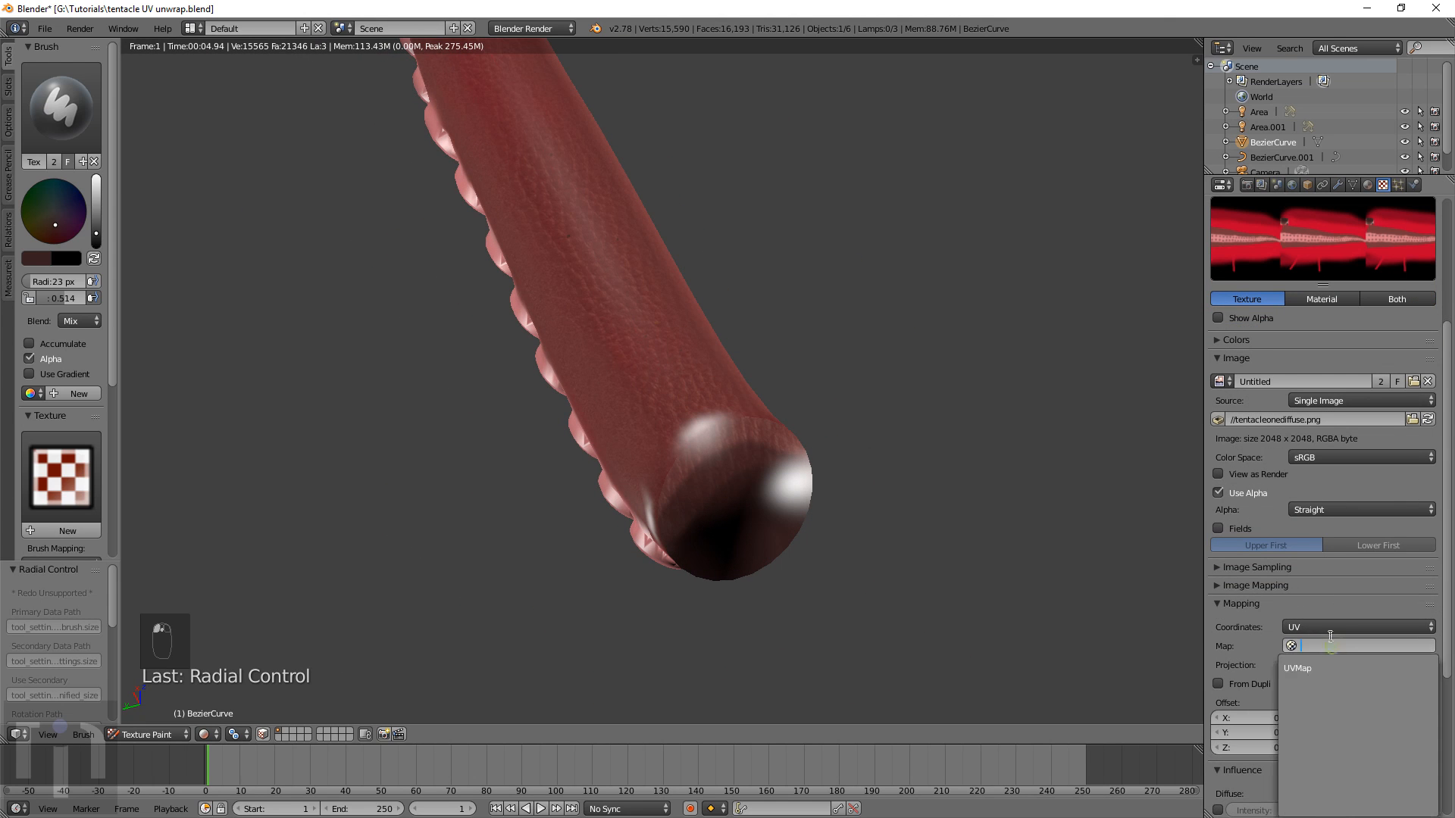
{"action": "left_click", "coordinate": [1319, 668]}
Enable the Normal influence of the tentacle's texture and set it to 0.15
{"action": "scroll", "coordinate": [1341, 629], "scroll_direction": "down", "scroll_amount": 6}
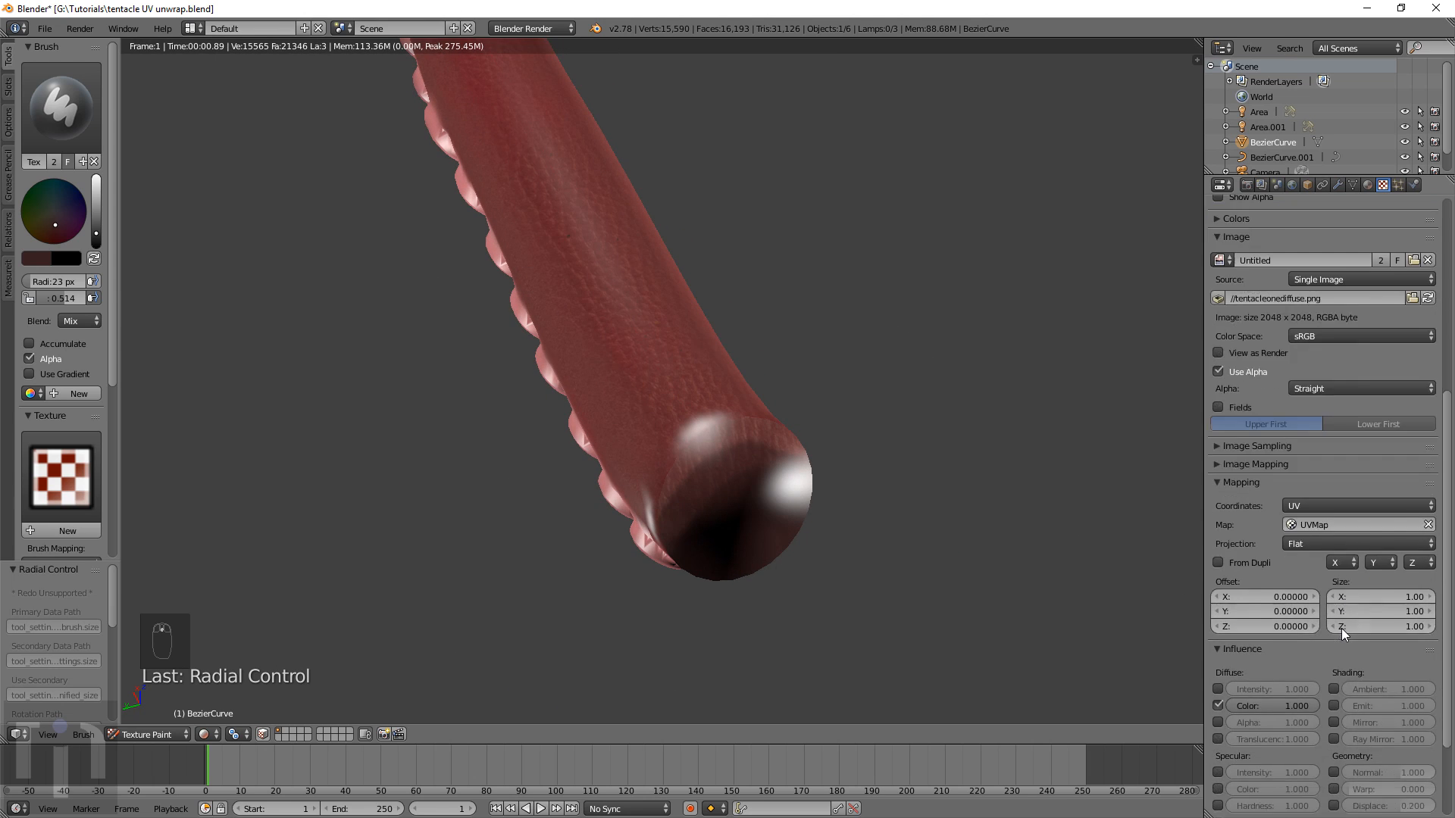
{"action": "scroll", "coordinate": [1341, 627], "scroll_direction": "down", "scroll_amount": 2}
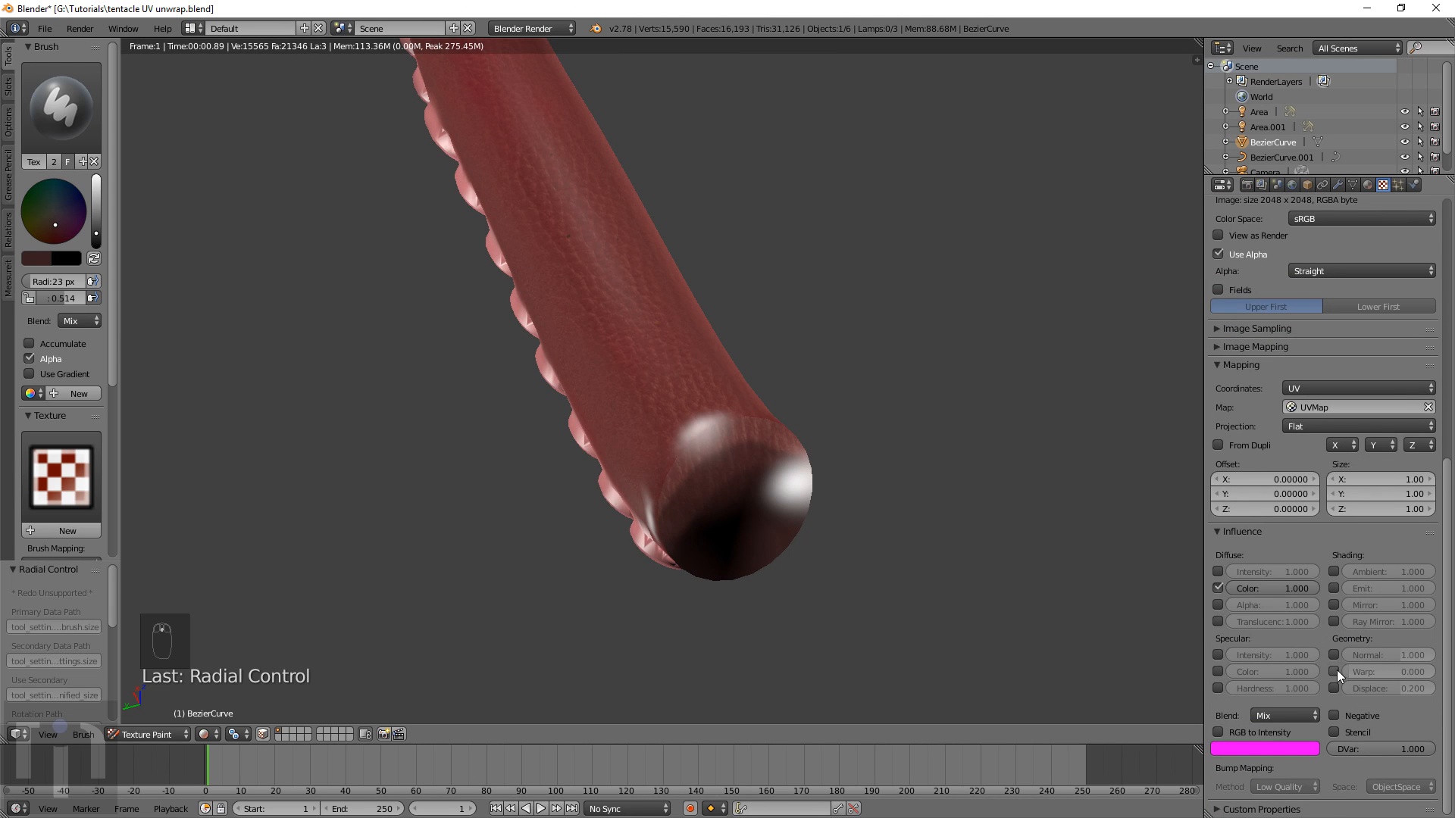
{"action": "left_click", "coordinate": [1333, 655]}
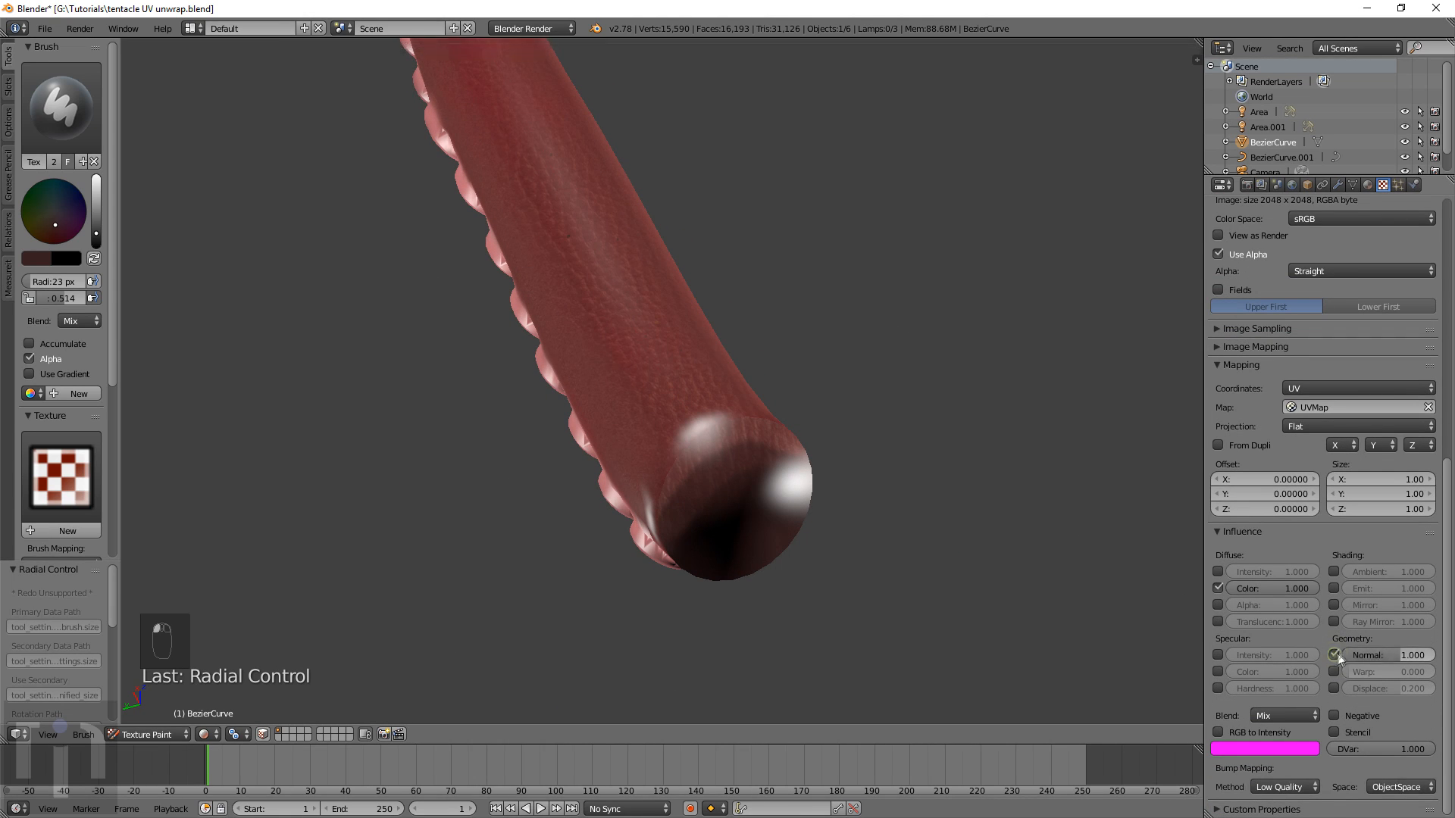
{"action": "left_click", "coordinate": [1393, 656]}
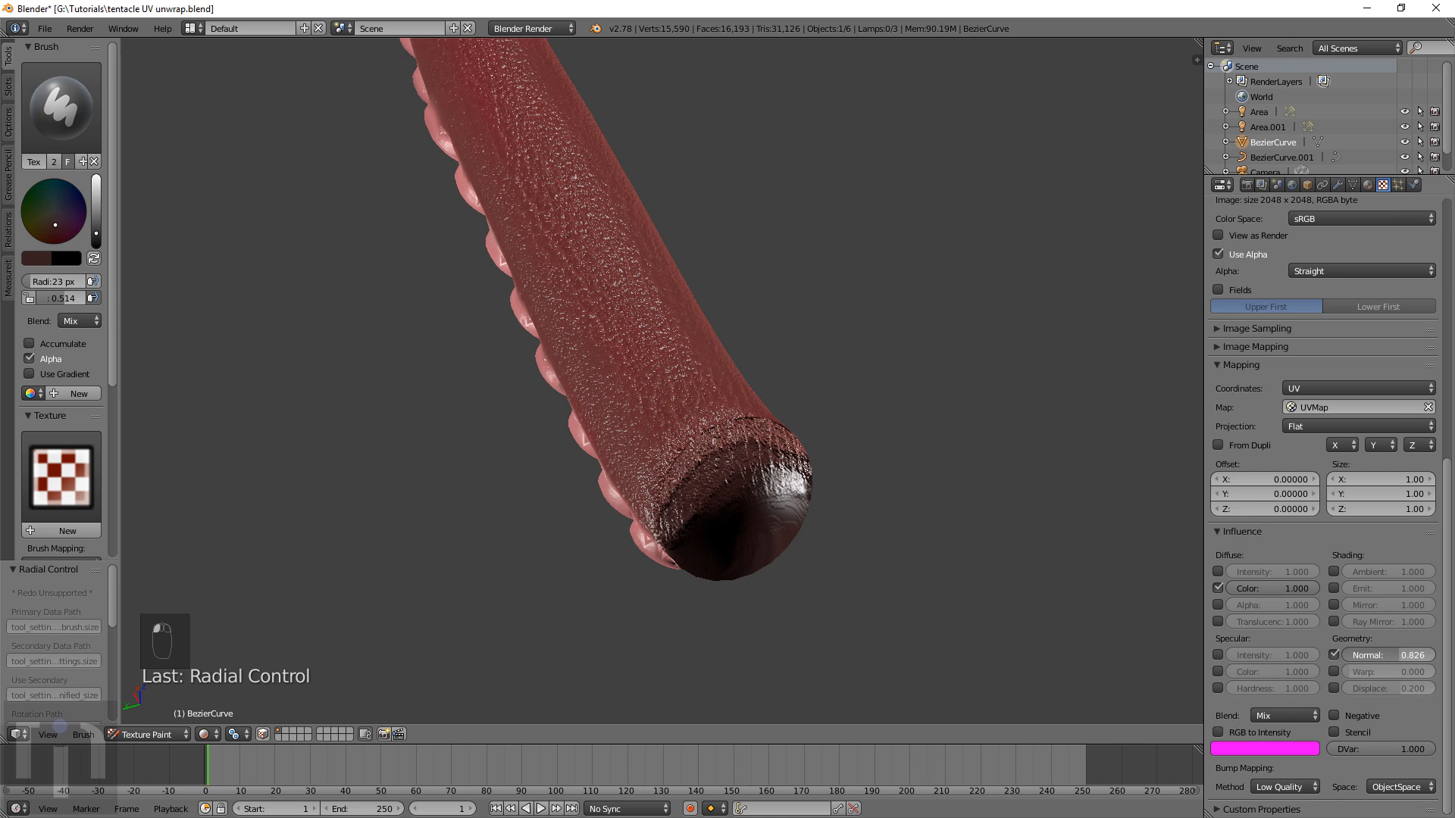
{"action": "key", "text": "BackSpace"}
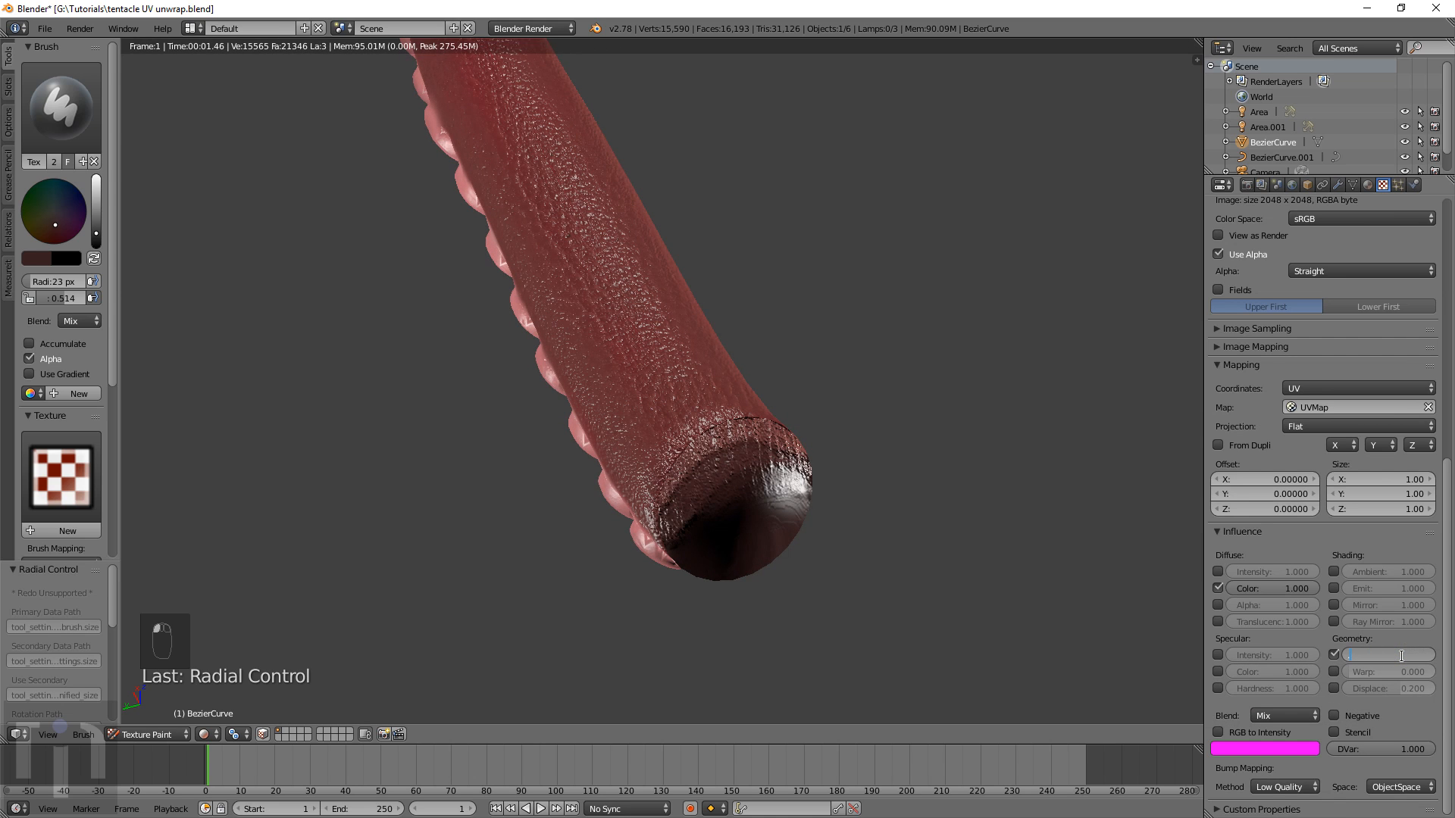
{"action": "type", "text": ".15"}
{"action": "key", "text": "Return"}
Examine the rendered bump effect on the skin from the tentacle's base up along its length
{"action": "scroll", "coordinate": [666, 336], "scroll_direction": "up", "scroll_amount": 4}
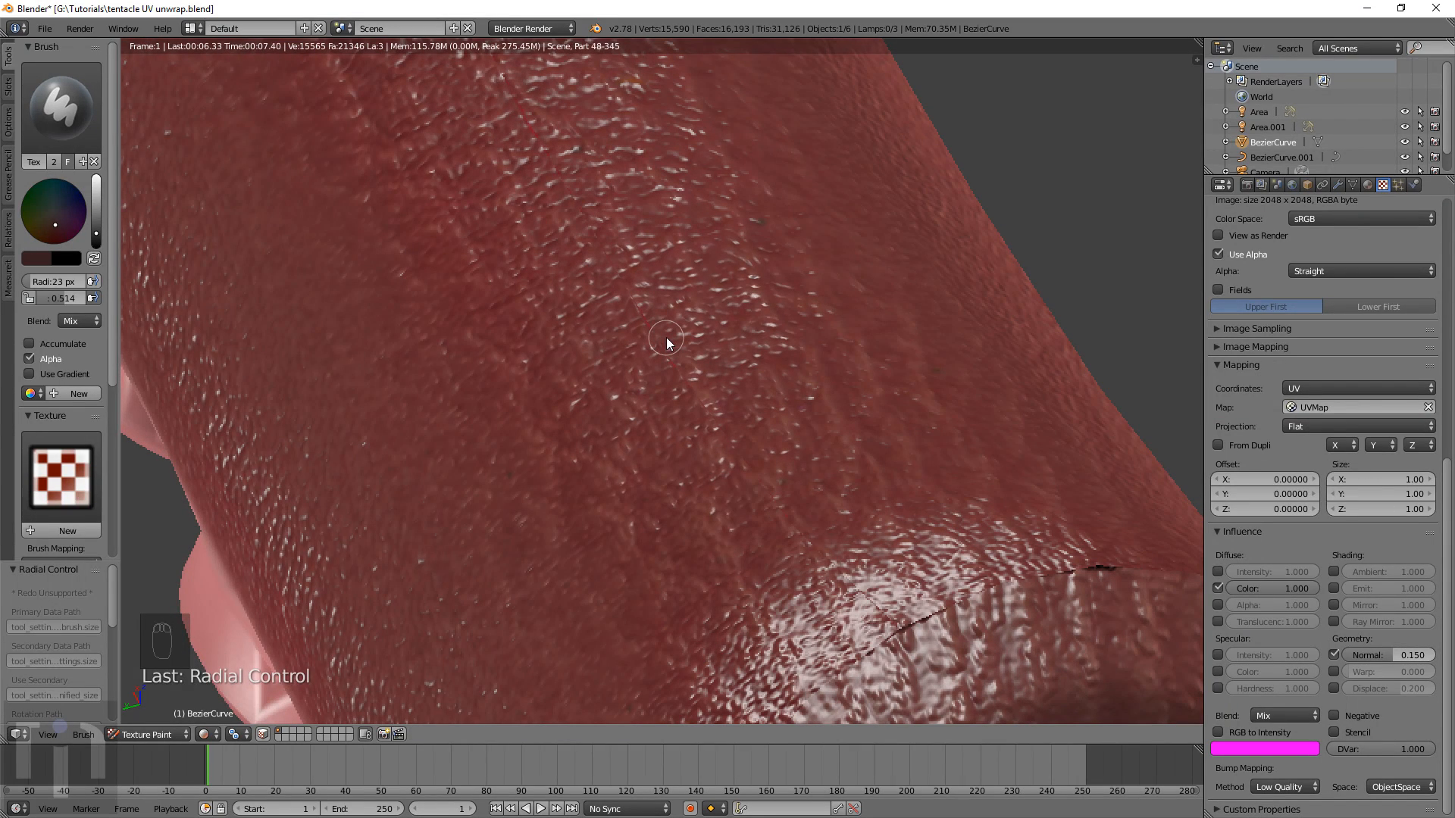
{"action": "scroll", "coordinate": [665, 338], "scroll_direction": "down", "scroll_amount": 2}
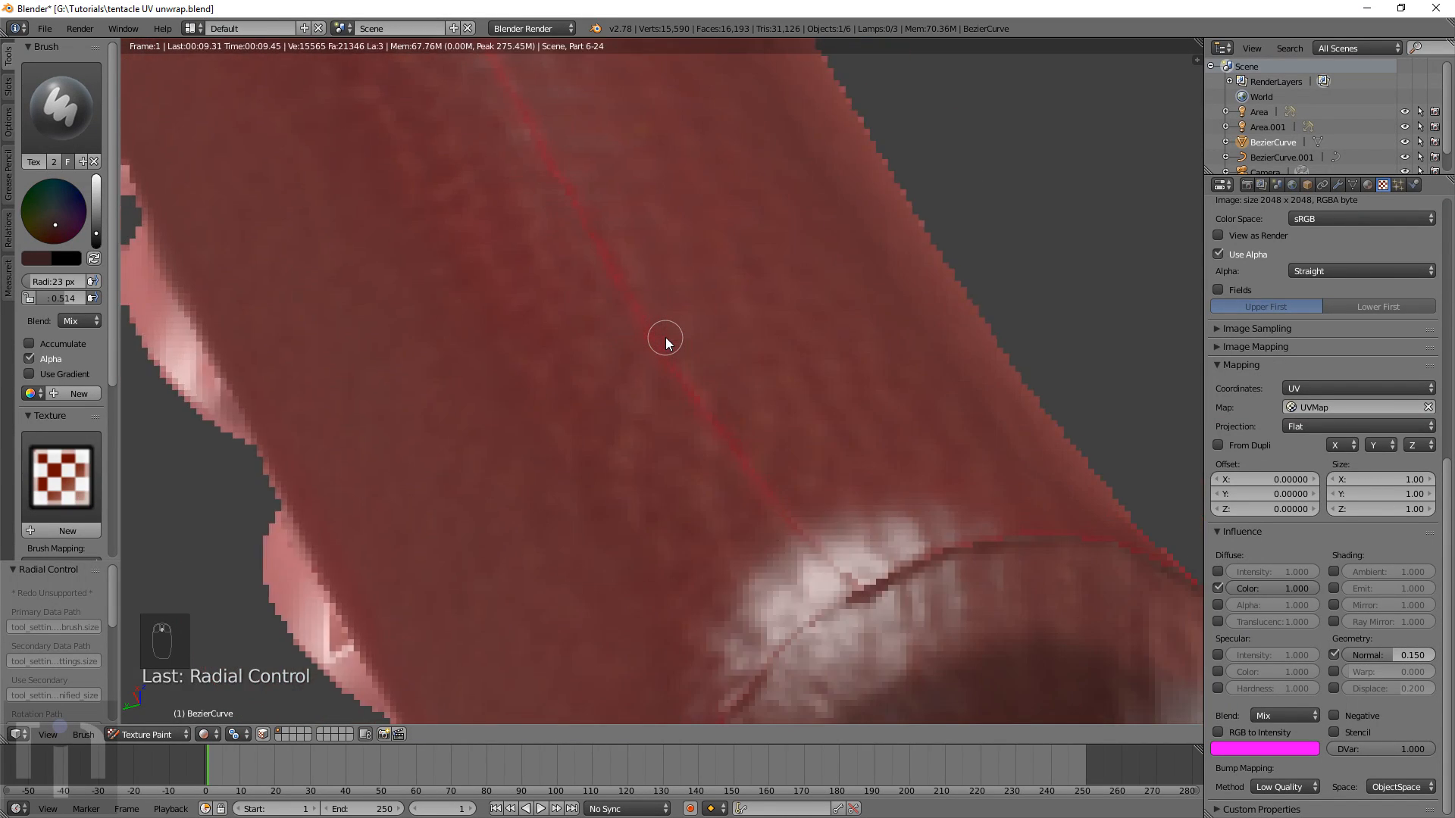
{"action": "scroll", "coordinate": [665, 338], "scroll_direction": "down", "scroll_amount": 4}
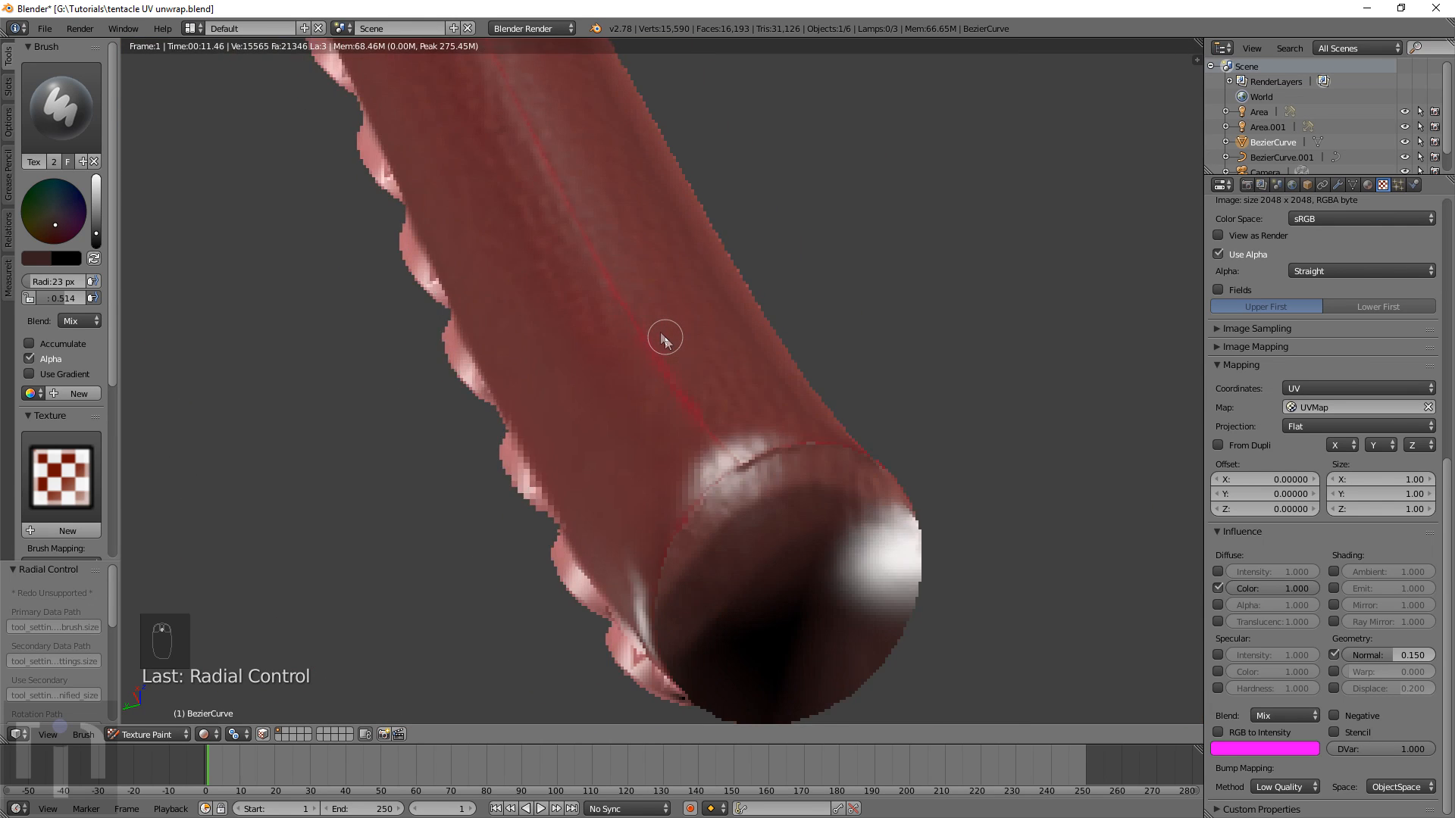
{"action": "middle_click_drag", "start_coordinate": [512, 194], "coordinate": [680, 554], "text": "shift"}
{"action": "scroll", "coordinate": [651, 403], "scroll_direction": "down", "scroll_amount": 4}
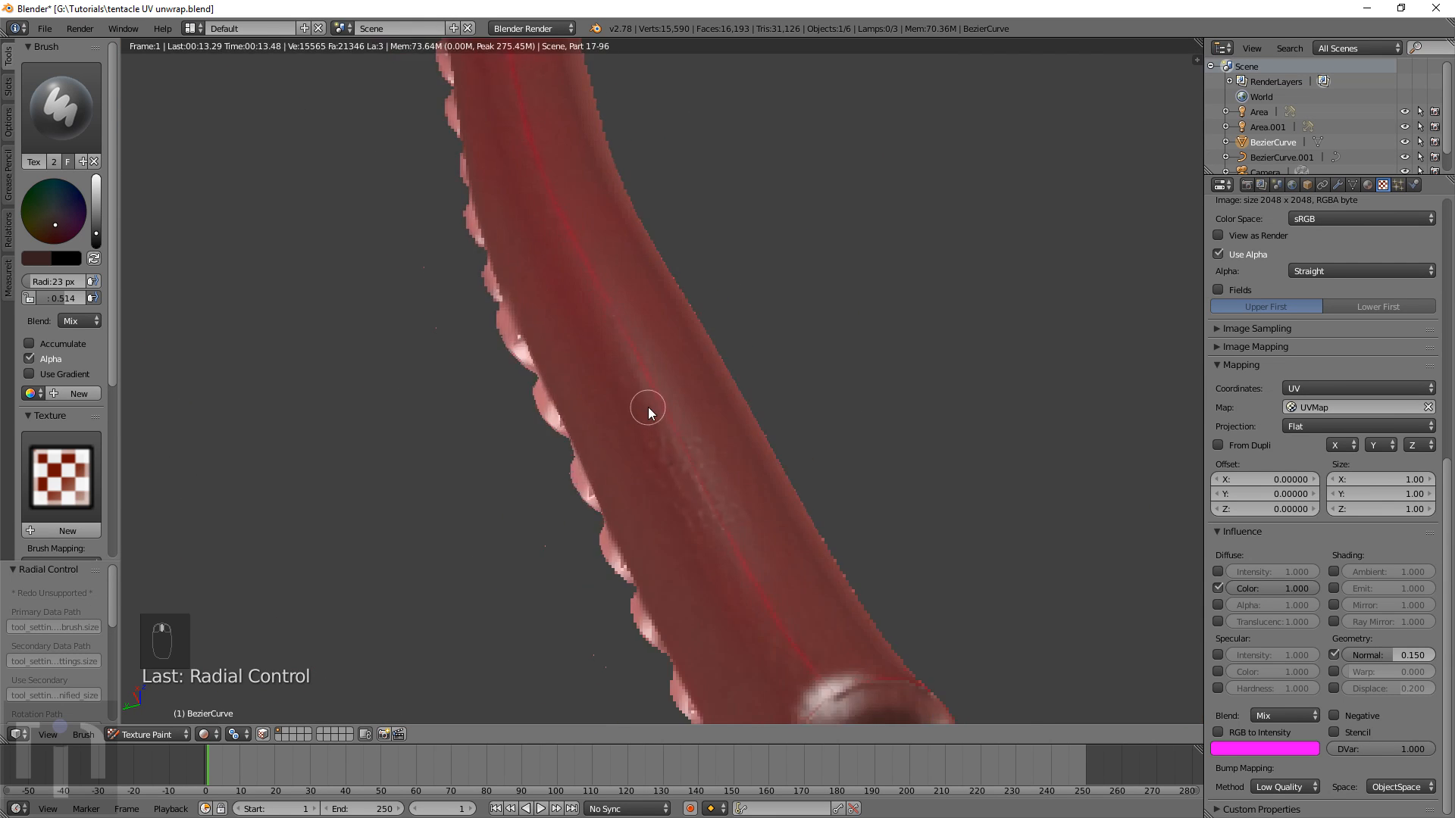
{"action": "middle_click_drag", "start_coordinate": [615, 233], "coordinate": [704, 629], "text": "shift"}
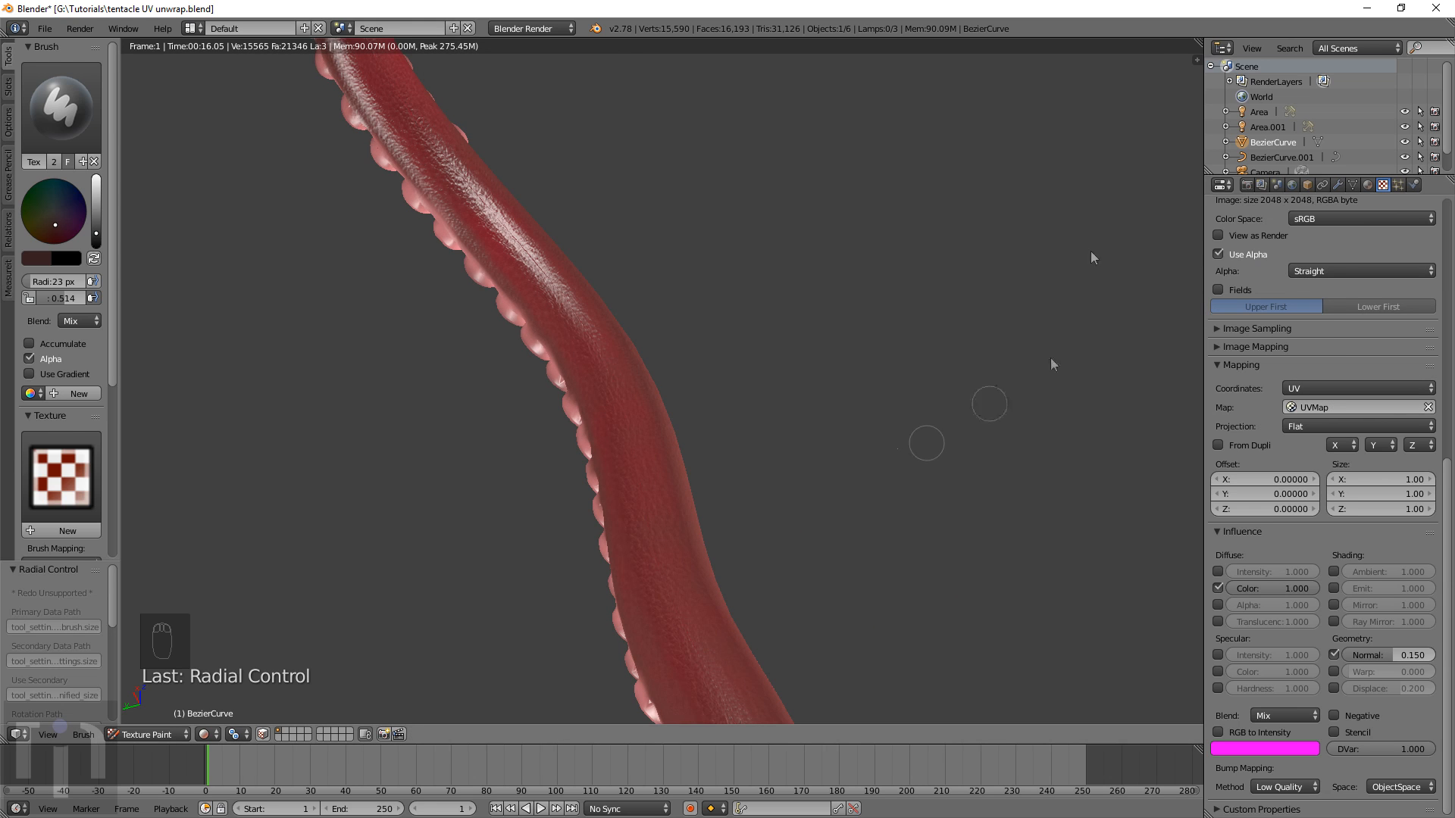
Split the 3D view into two side-by-side areas and turn the new one into a UV/Image Editor
{"action": "left_click_drag", "start_coordinate": [1164, 55], "coordinate": [871, 47]}
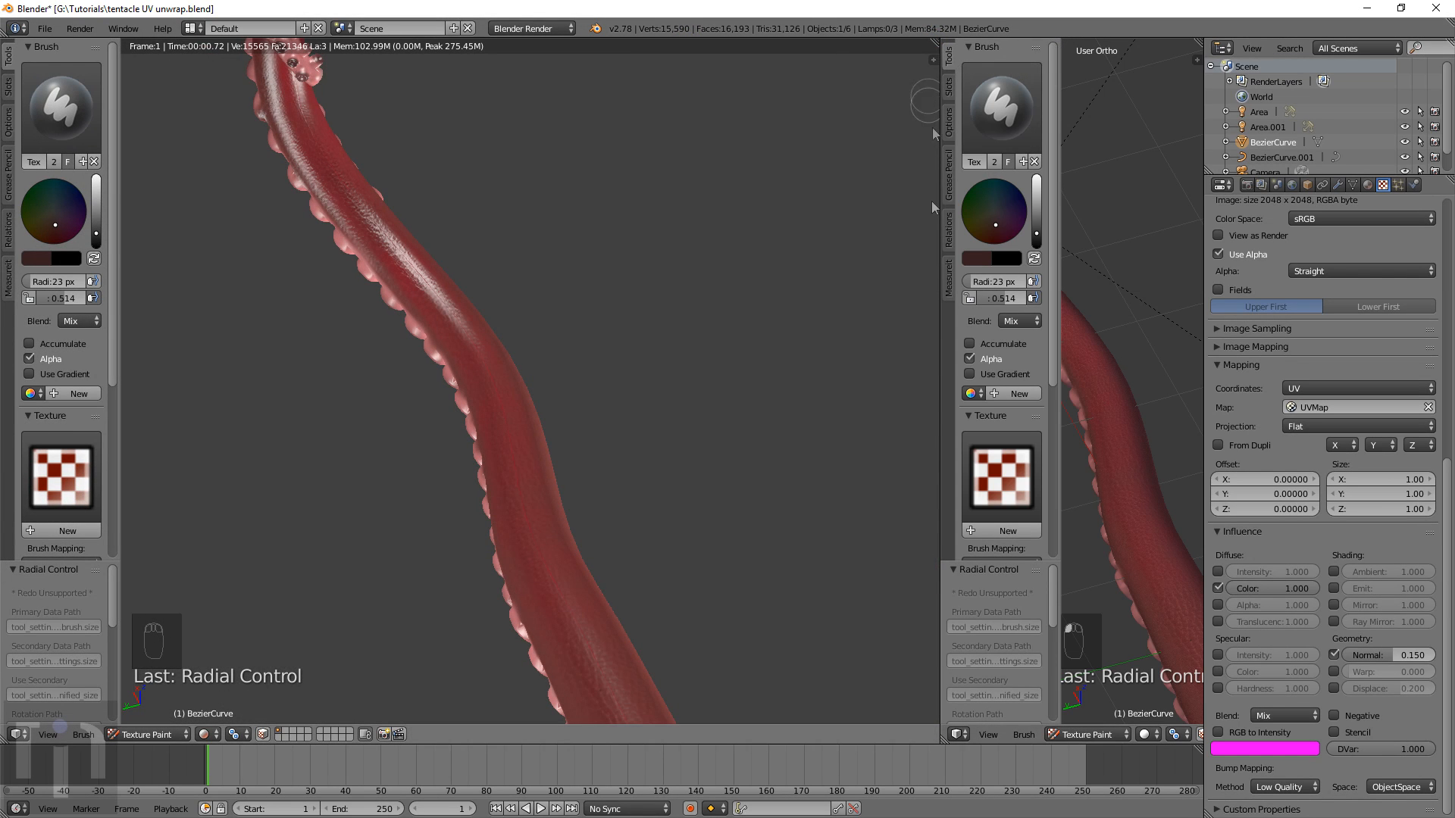
{"action": "left_click_drag", "start_coordinate": [940, 376], "coordinate": [540, 381]}
{"action": "scroll", "coordinate": [940, 554], "scroll_direction": "down", "scroll_amount": 3}
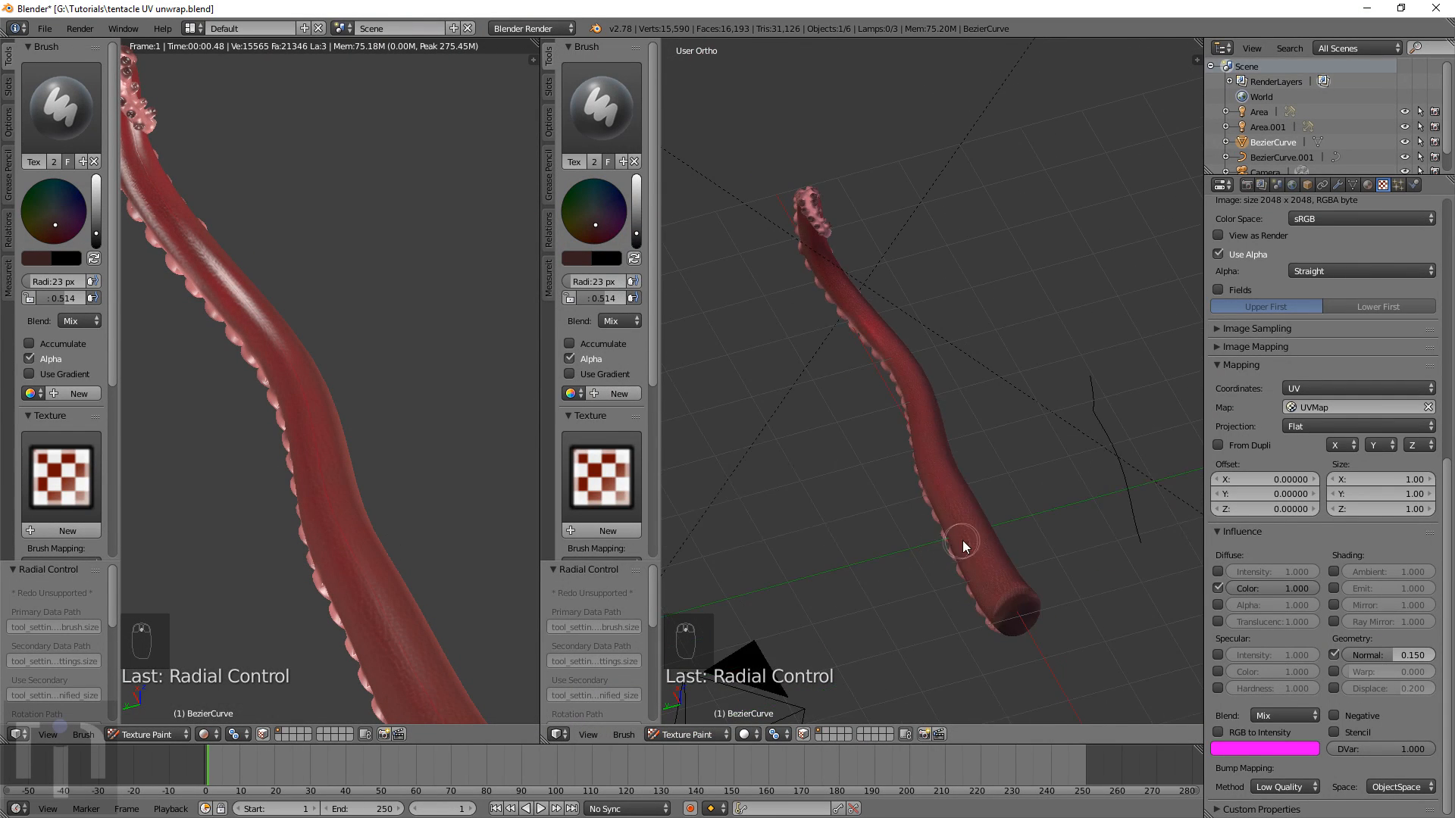
{"action": "middle_click_drag", "start_coordinate": [961, 546], "coordinate": [853, 465], "text": "shift"}
{"action": "left_click", "coordinate": [679, 737]}
{"action": "left_click", "coordinate": [559, 734]}
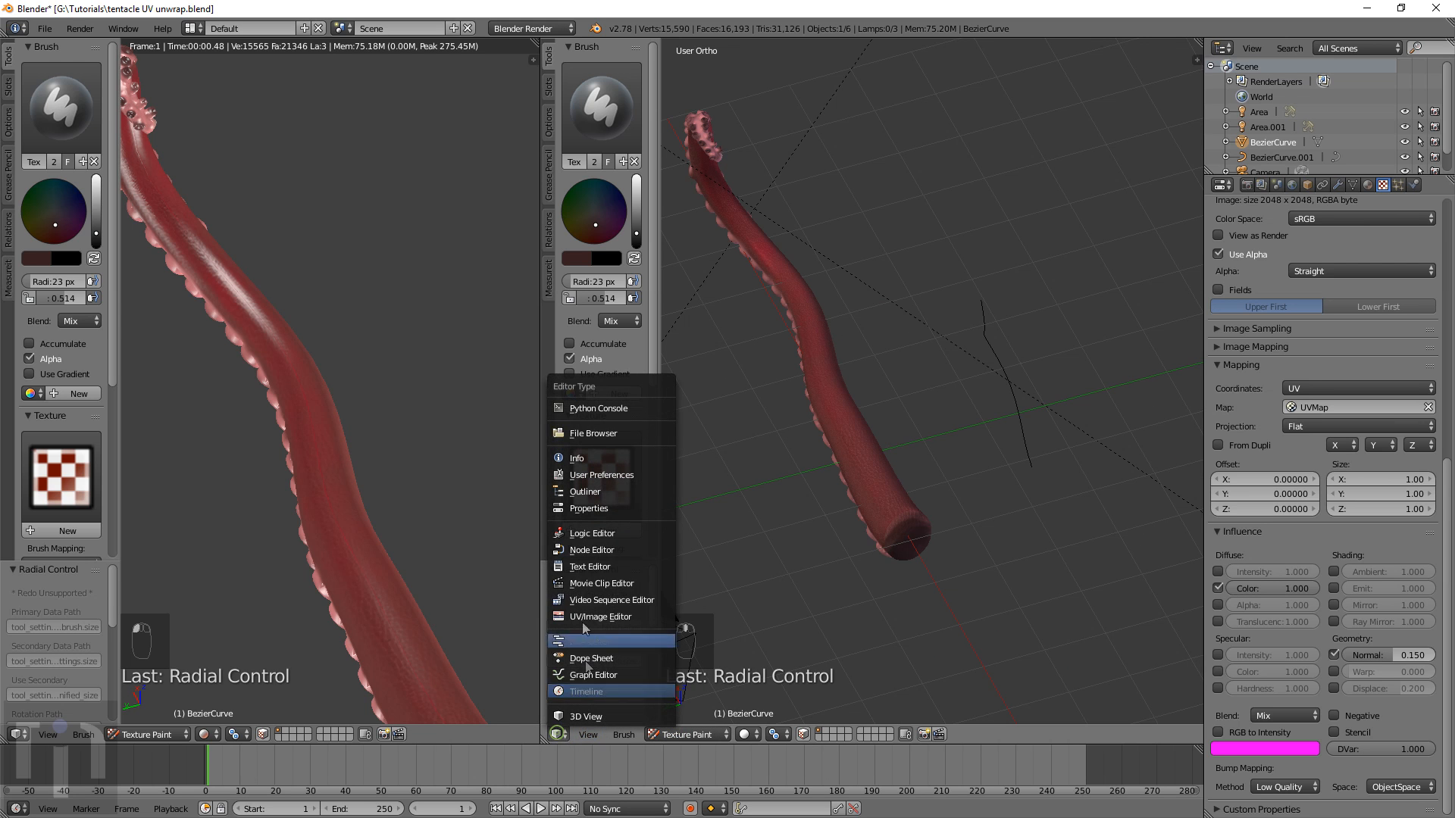
{"action": "left_click", "coordinate": [584, 600]}
{"action": "scroll", "coordinate": [905, 383], "scroll_direction": "up", "scroll_amount": 5}
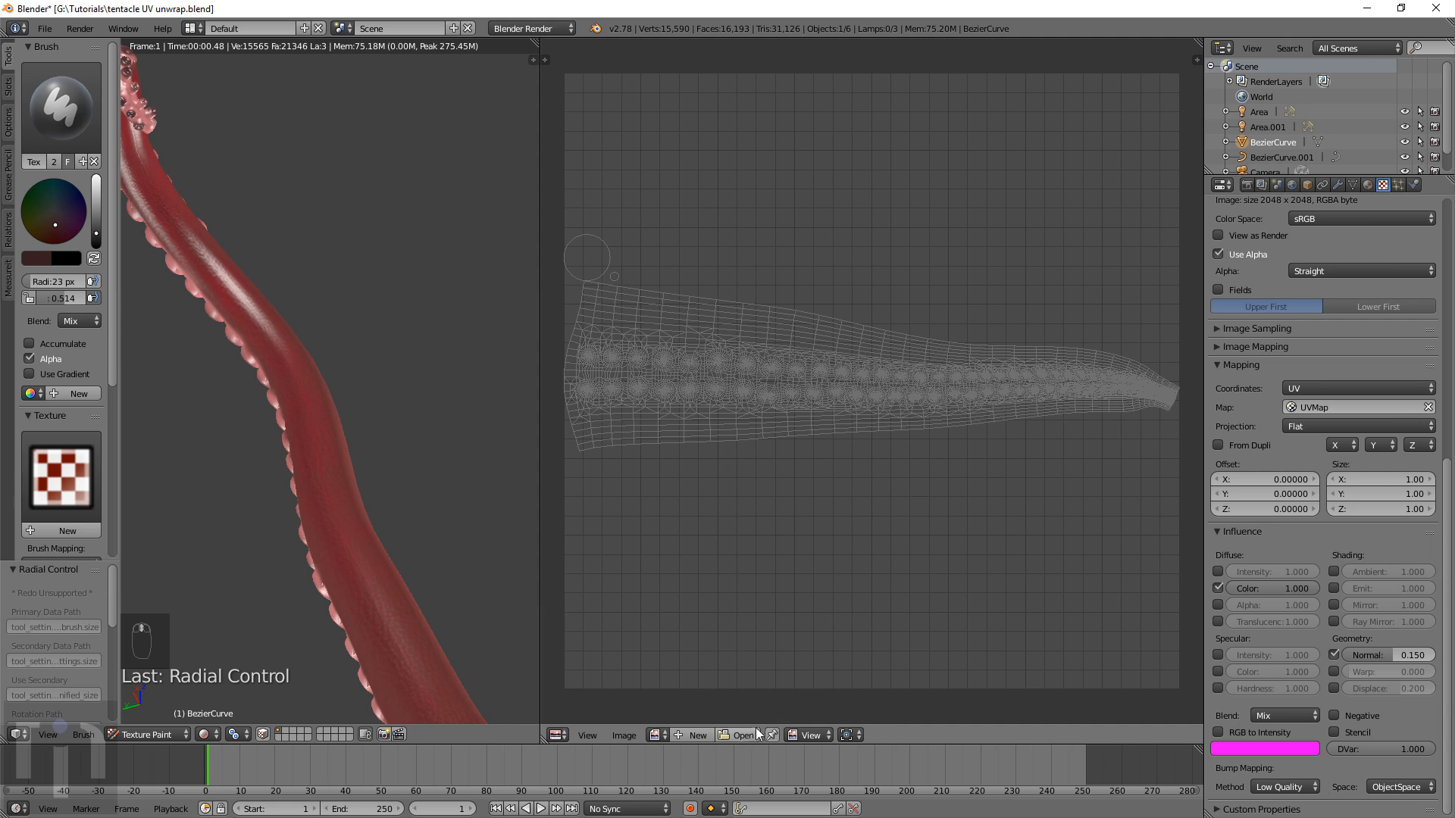
Create a new blank black 2048 × 2048 px image with alpha in the image editor
{"action": "left_click", "coordinate": [690, 735]}
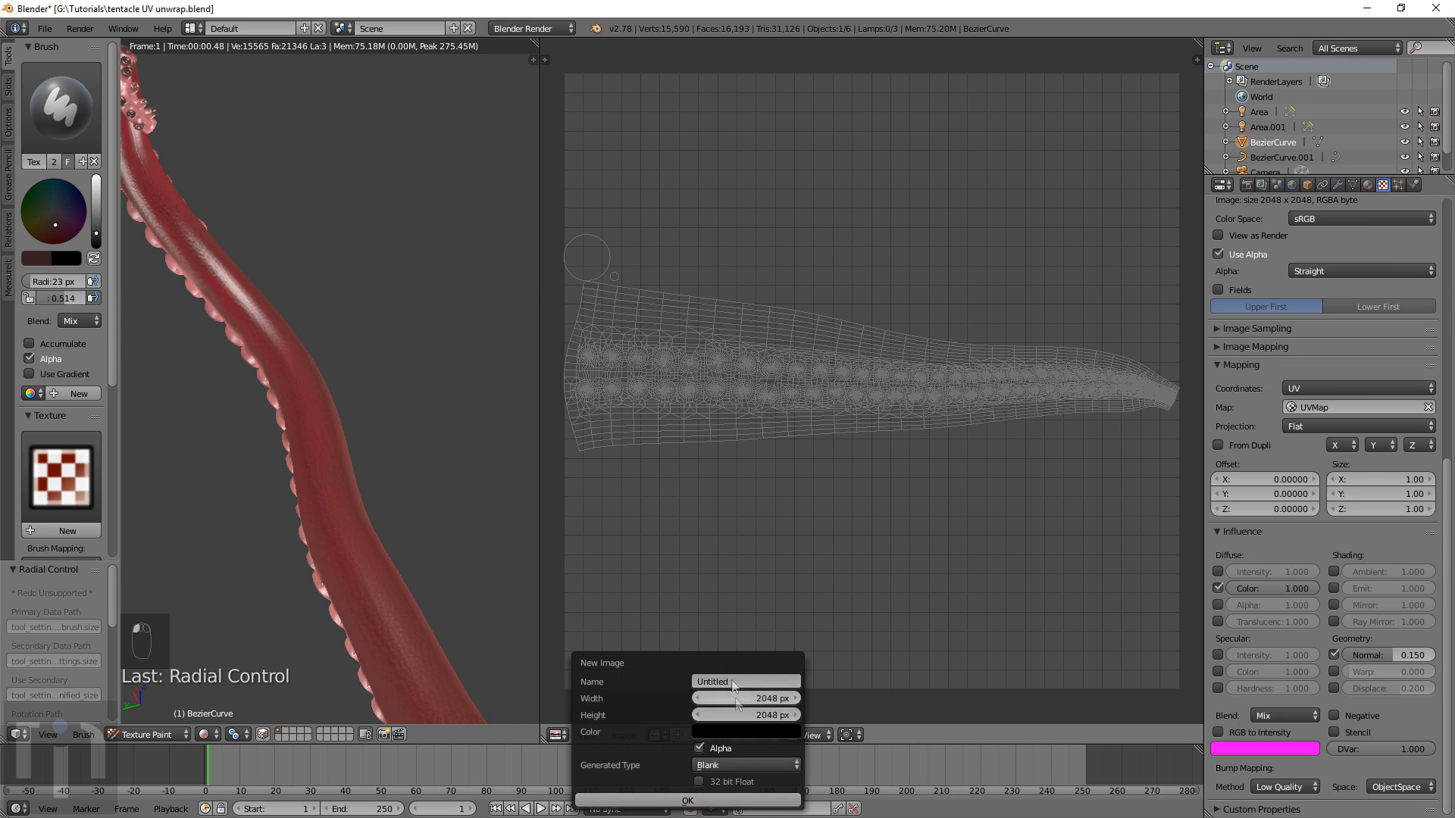
{"action": "left_click", "coordinate": [714, 802]}
{"action": "scroll", "coordinate": [935, 570], "scroll_direction": "down", "scroll_amount": 5}
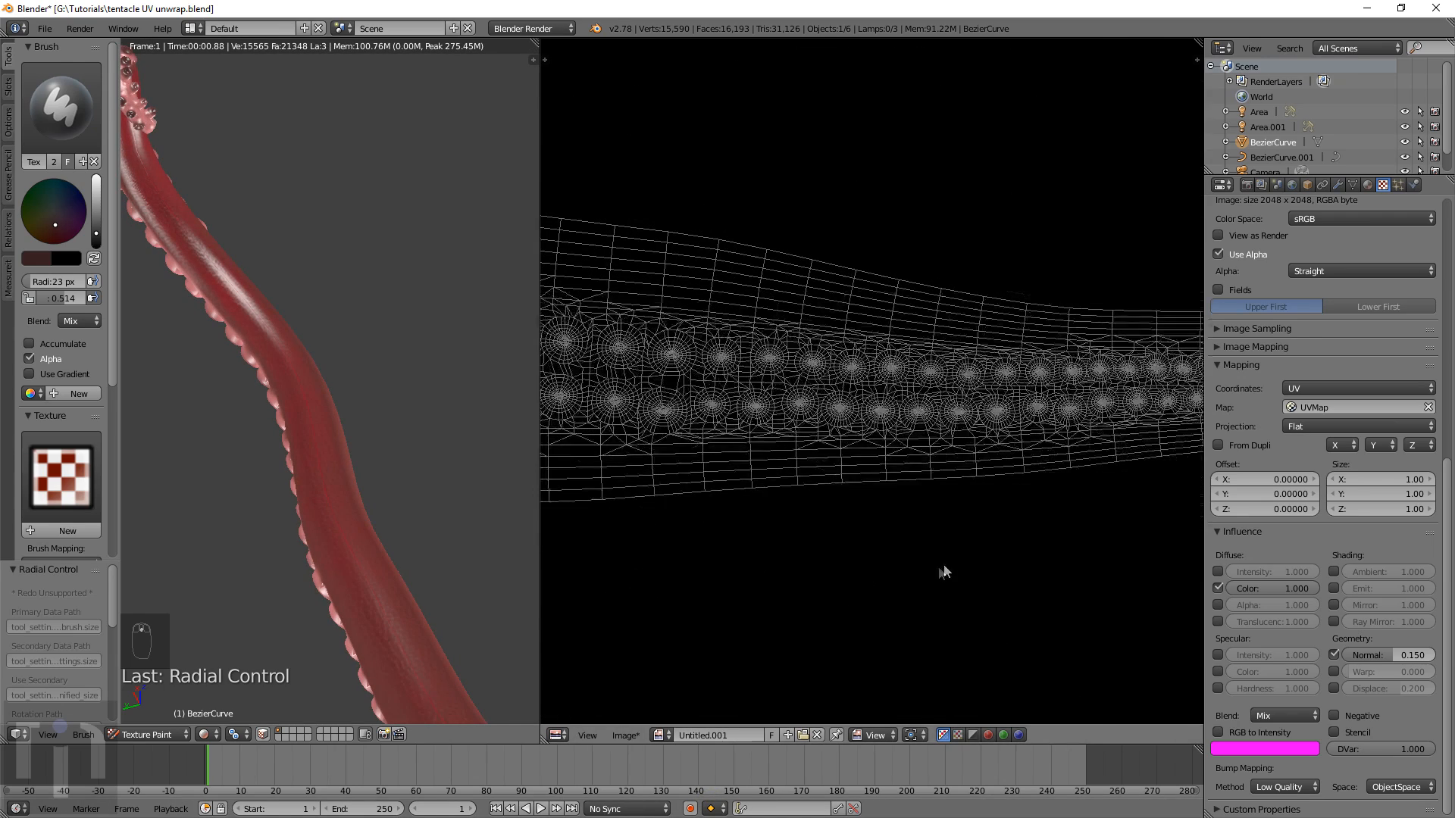
Set the bake mode to Normals in the render settings and try to bake the tentacle
{"action": "left_click", "coordinate": [1247, 188]}
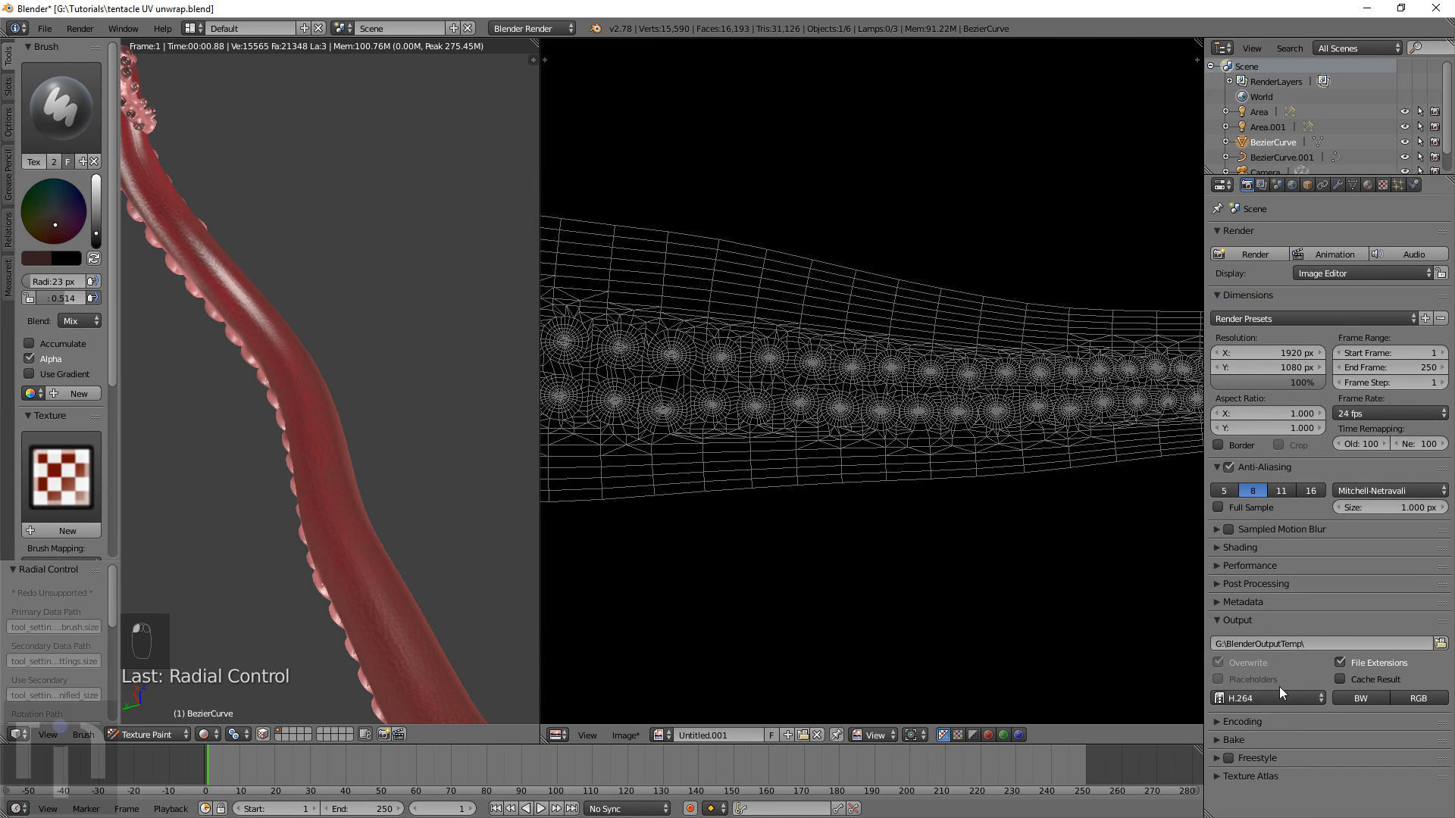
{"action": "left_click", "coordinate": [1264, 740]}
{"action": "scroll", "coordinate": [1296, 687], "scroll_direction": "down", "scroll_amount": 3}
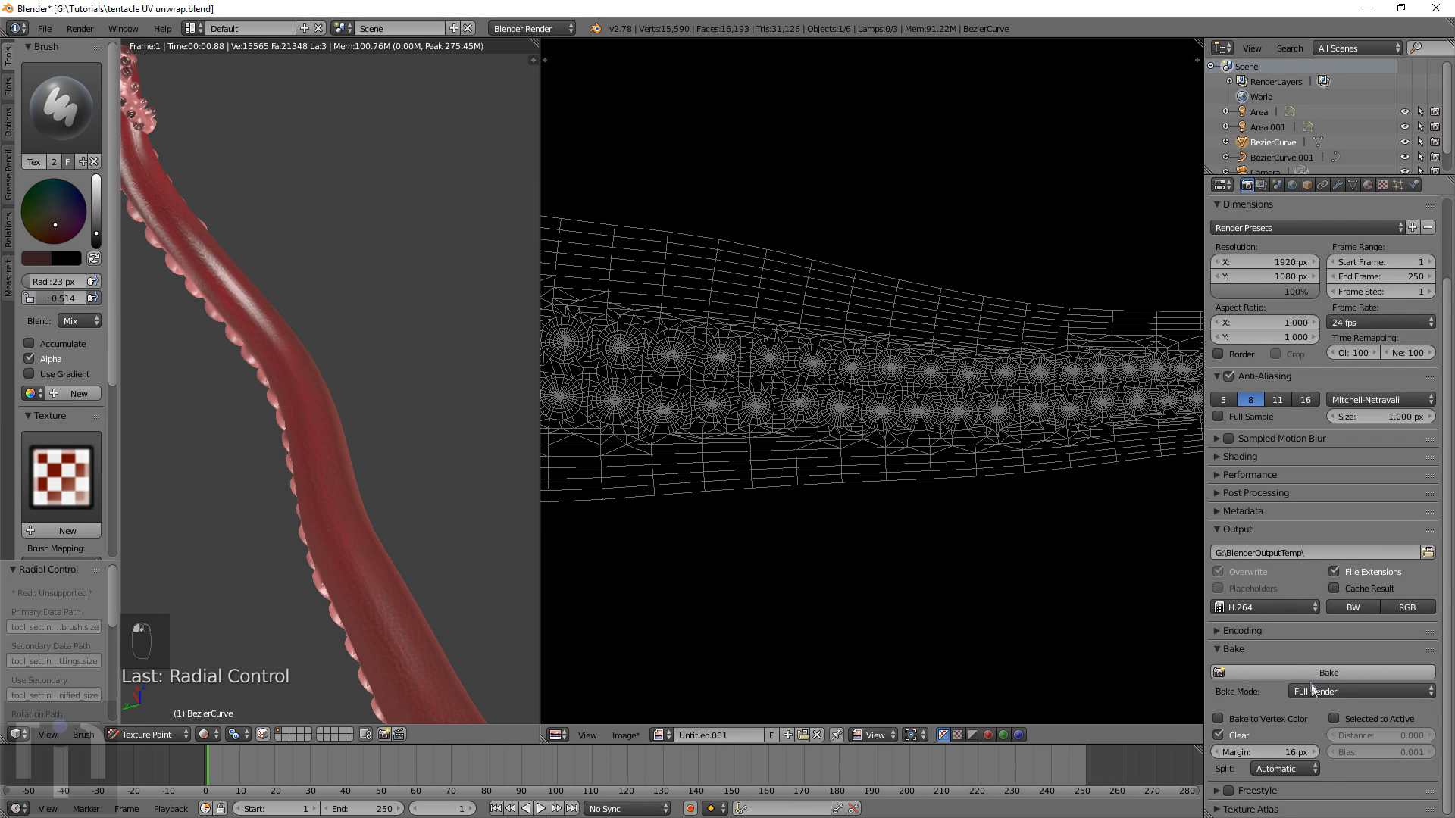
{"action": "left_click", "coordinate": [1313, 690]}
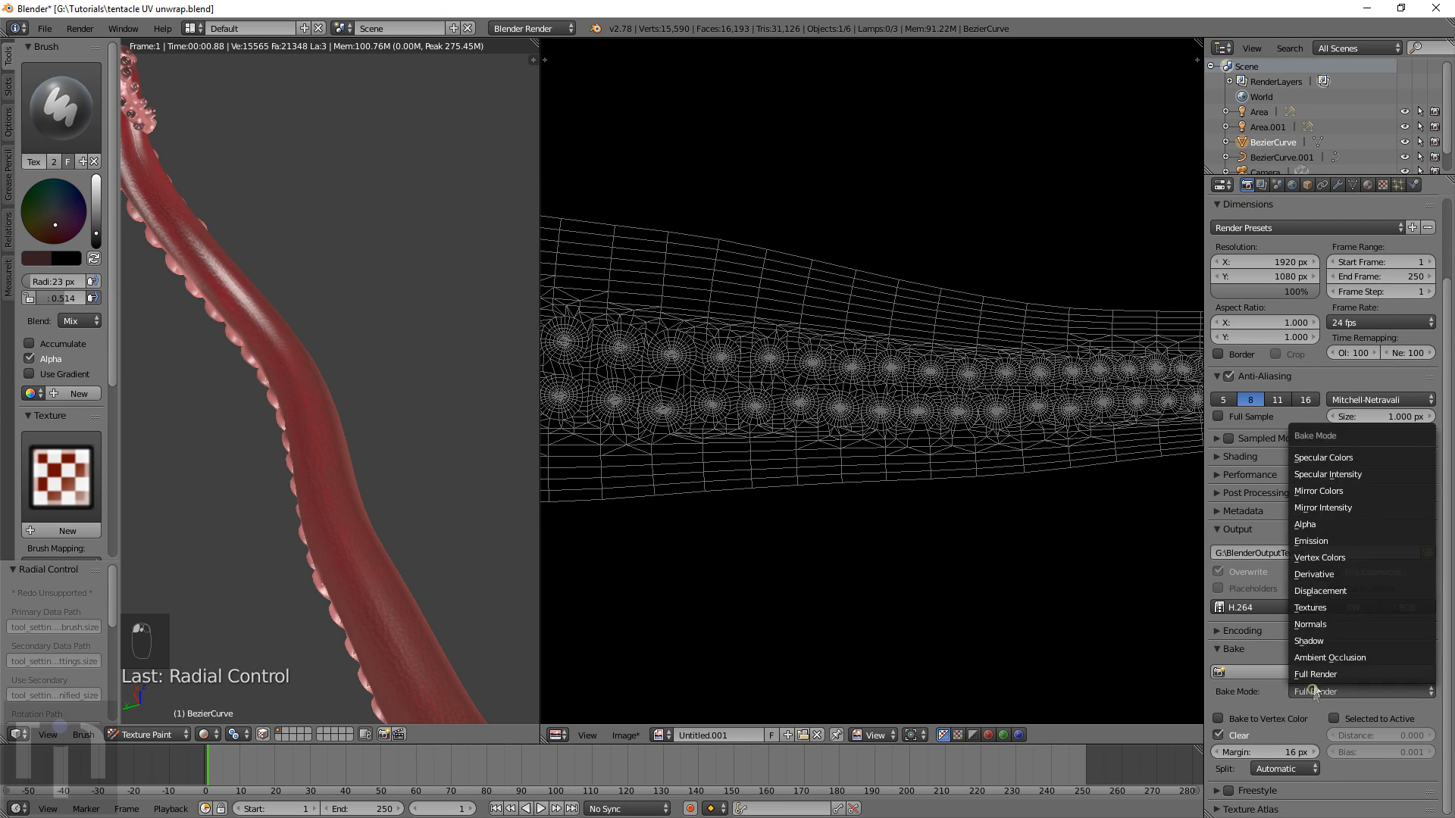
{"action": "left_click", "coordinate": [1329, 624]}
{"action": "scroll", "coordinate": [1307, 709], "scroll_direction": "down", "scroll_amount": 1}
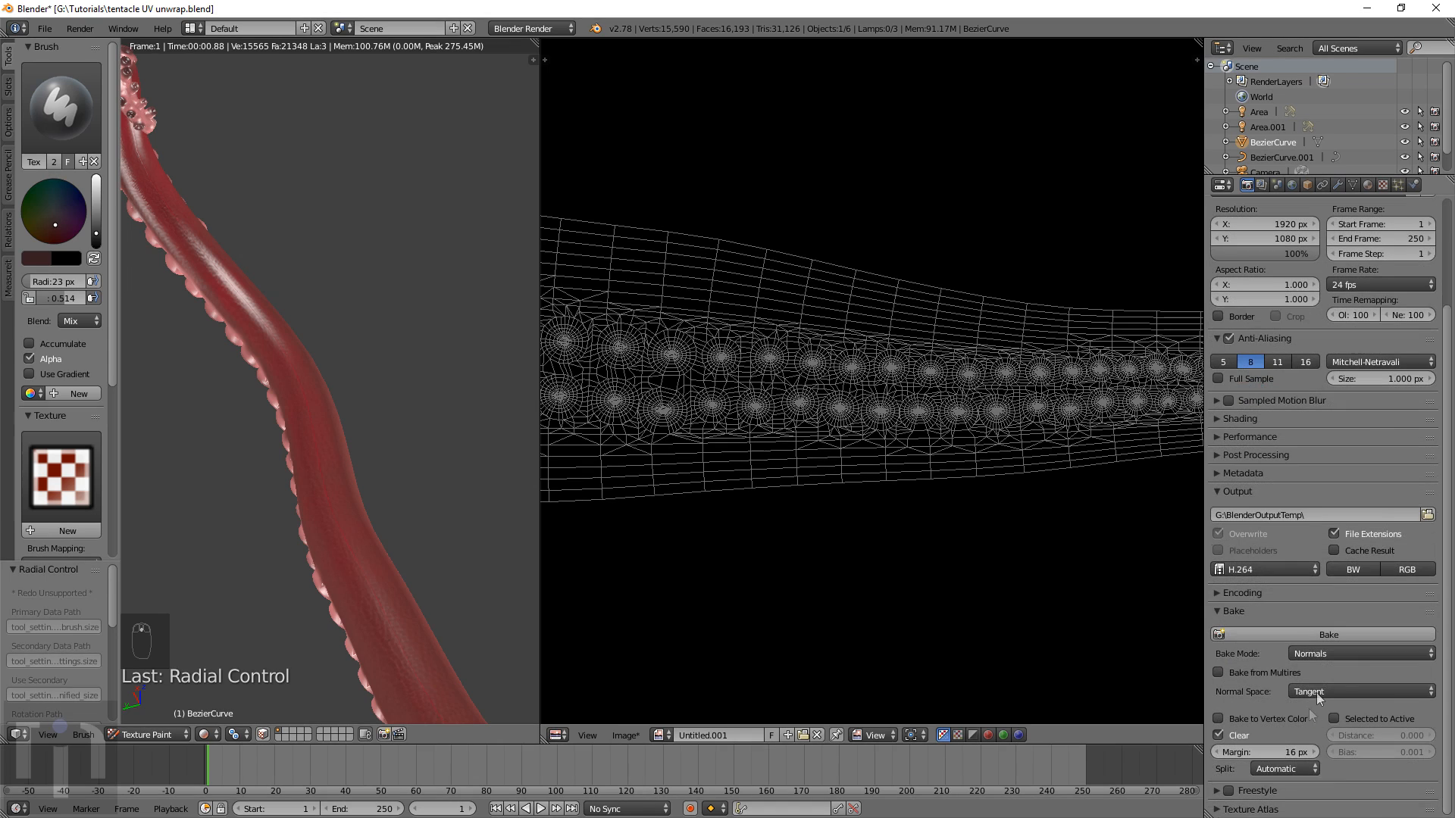
{"action": "left_click", "coordinate": [1321, 632]}
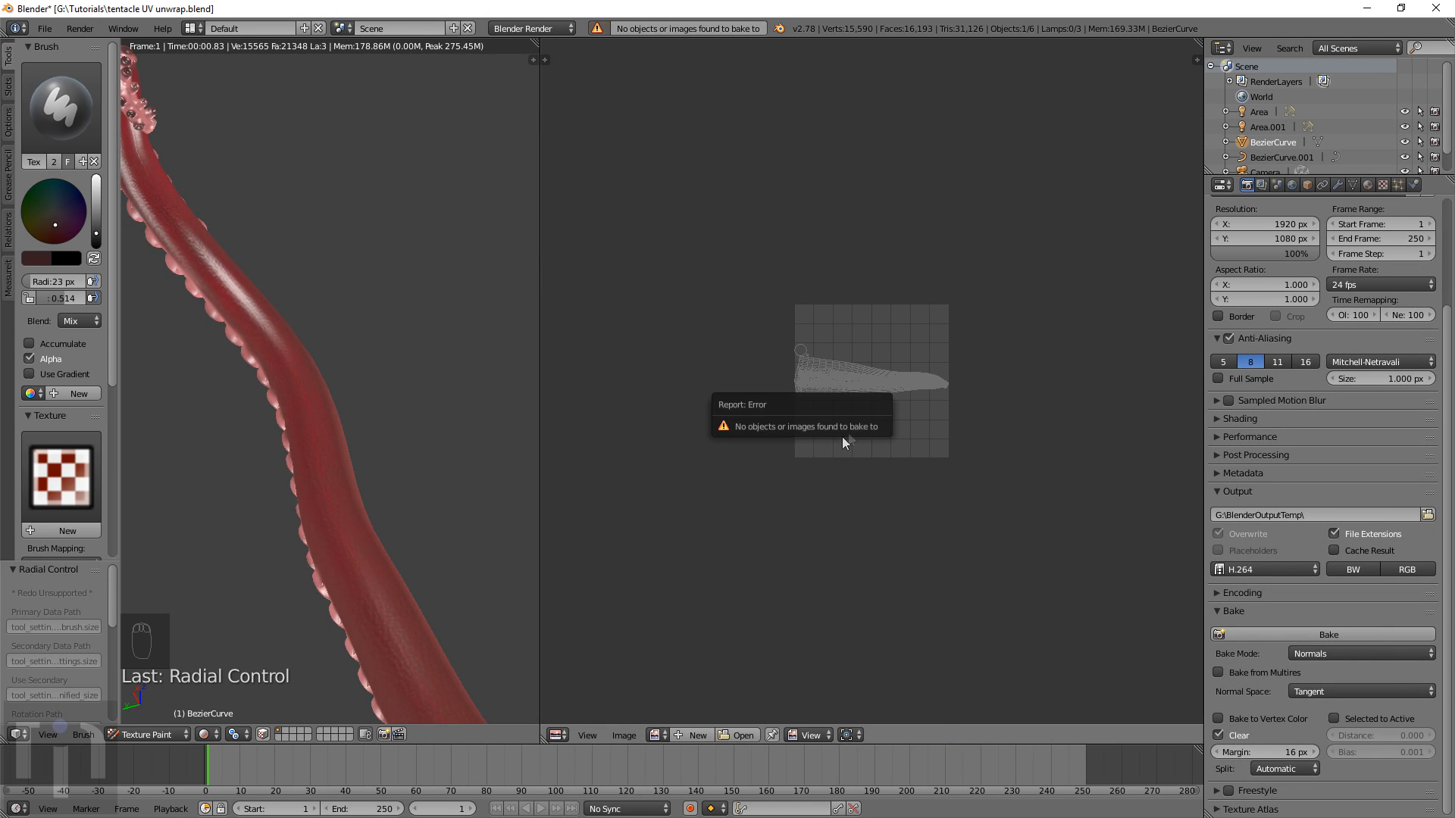
Switch the tentacle from Texture Paint to Object Mode and show the 3D view in Solid shading
{"action": "right_click", "coordinate": [366, 575]}
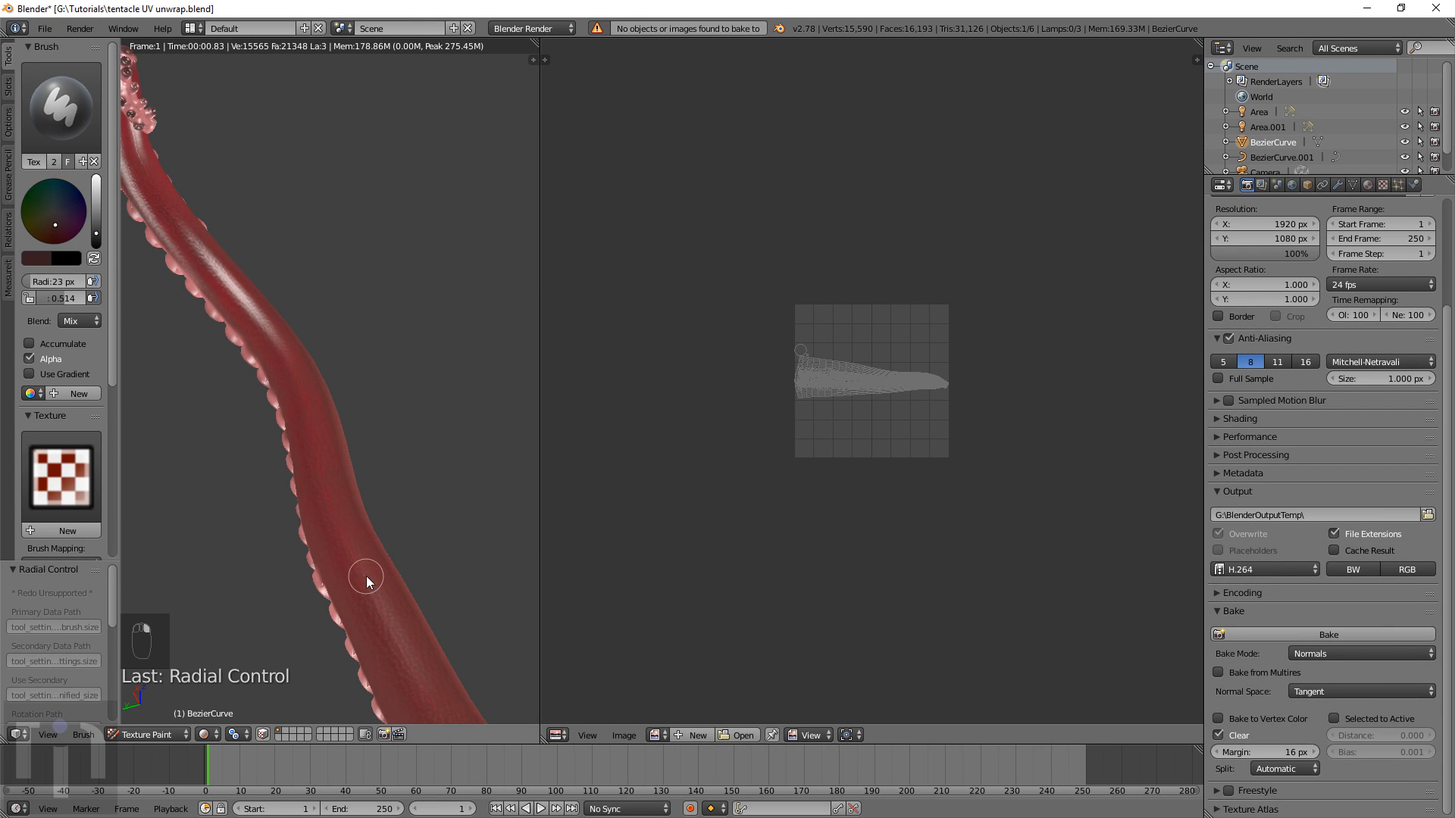
{"action": "left_click", "coordinate": [169, 736]}
{"action": "left_click", "coordinate": [171, 724]}
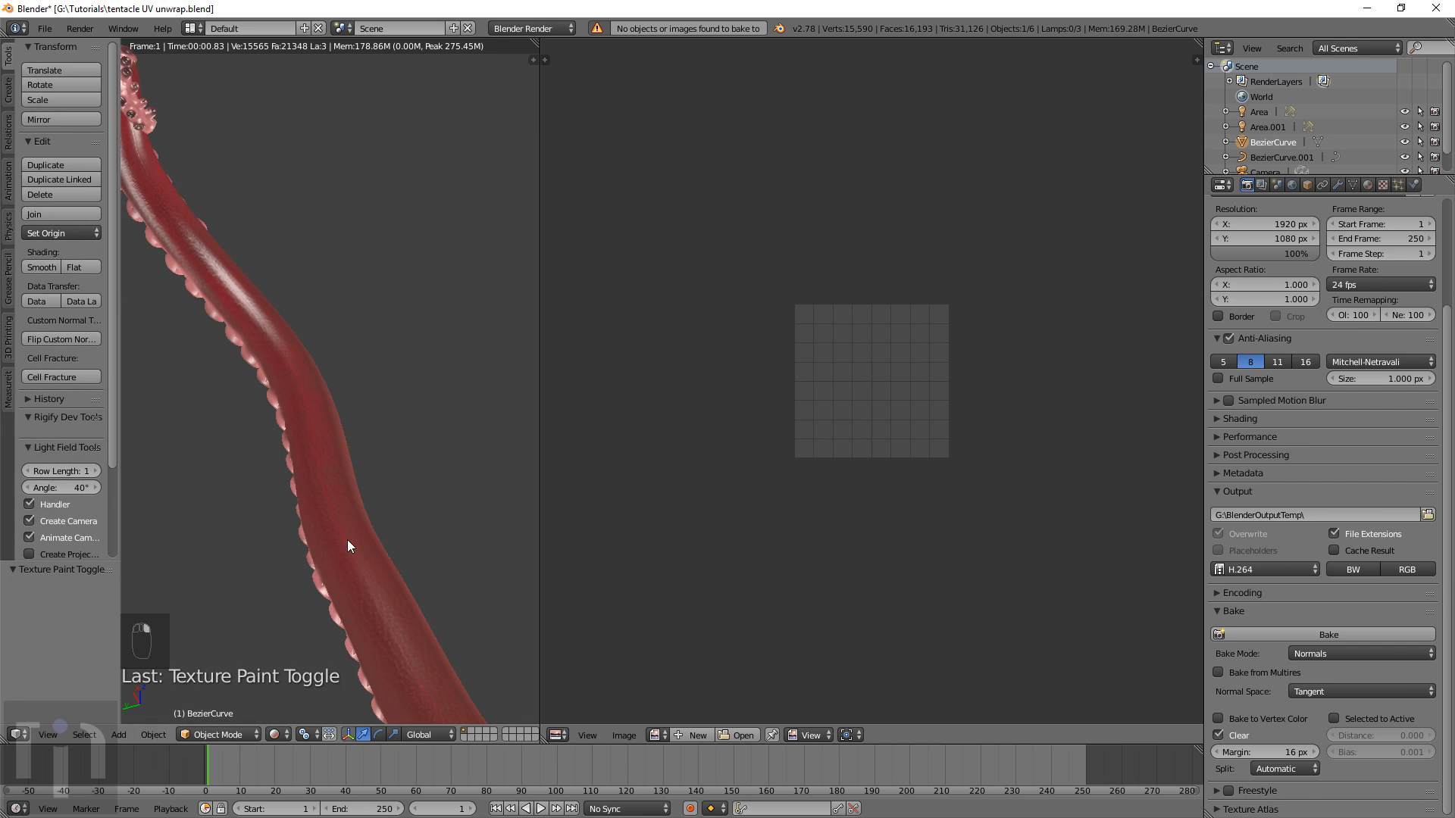
{"action": "key", "text": "z"}
{"action": "key", "text": "z"}
Put the tentacle into Edit Mode with its entire mesh selected
{"action": "left_click", "coordinate": [654, 735]}
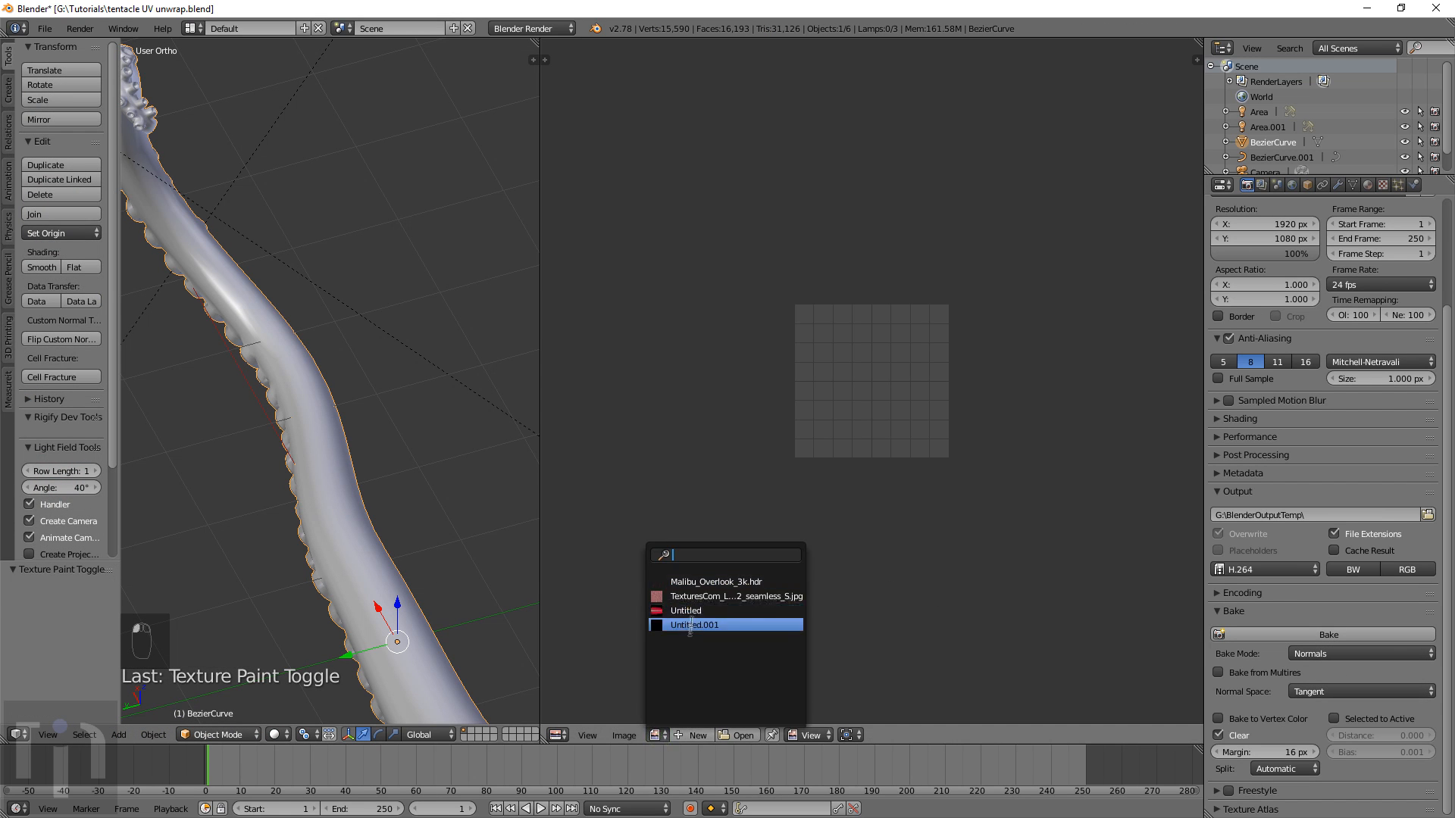
{"action": "left_click", "coordinate": [690, 625]}
{"action": "key", "text": "Tab"}
{"action": "key", "text": "a"}
{"action": "key", "text": "a"}
{"action": "key", "text": "a"}
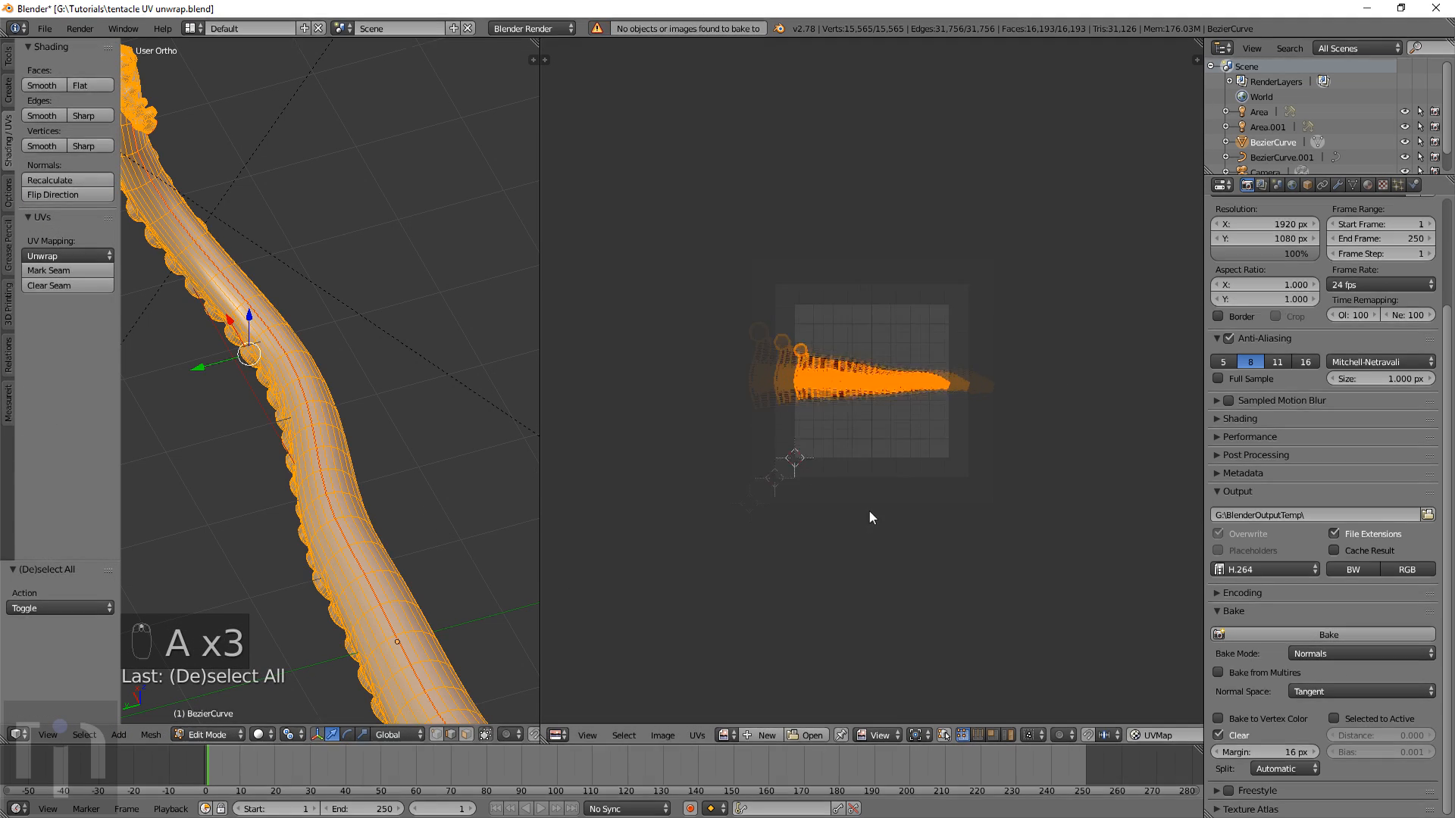
Assign the Untitled.001 image to the selected UVs and bake the tangent-space normals into it
{"action": "left_click", "coordinate": [697, 734]}
{"action": "left_click", "coordinate": [723, 734]}
{"action": "left_click", "coordinate": [760, 625]}
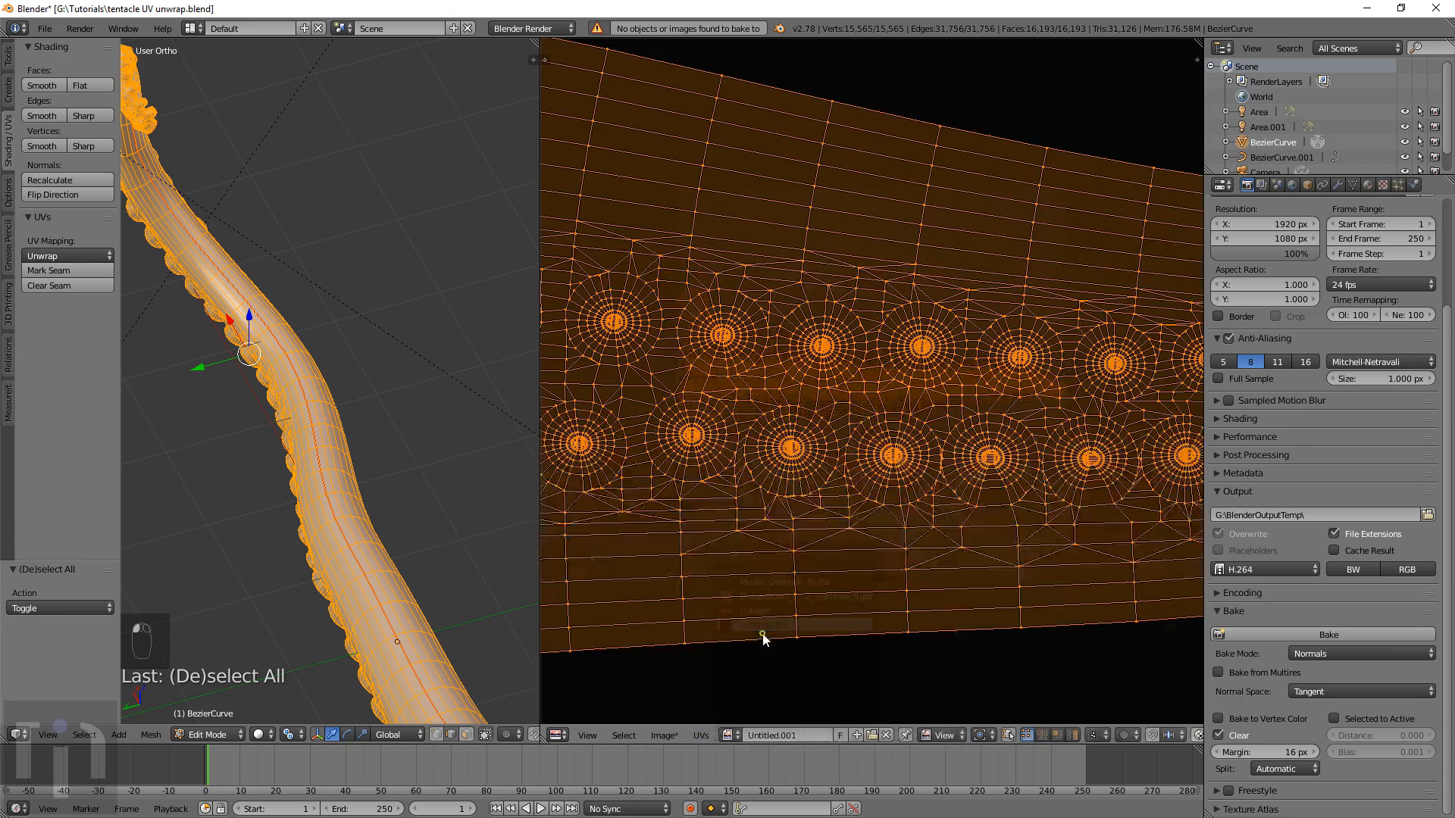
{"action": "scroll", "coordinate": [773, 448], "scroll_direction": "down", "scroll_amount": 5}
{"action": "scroll", "coordinate": [776, 444], "scroll_direction": "down", "scroll_amount": 4}
{"action": "scroll", "coordinate": [781, 441], "scroll_direction": "up", "scroll_amount": 4}
{"action": "scroll", "coordinate": [784, 440], "scroll_direction": "down", "scroll_amount": 2}
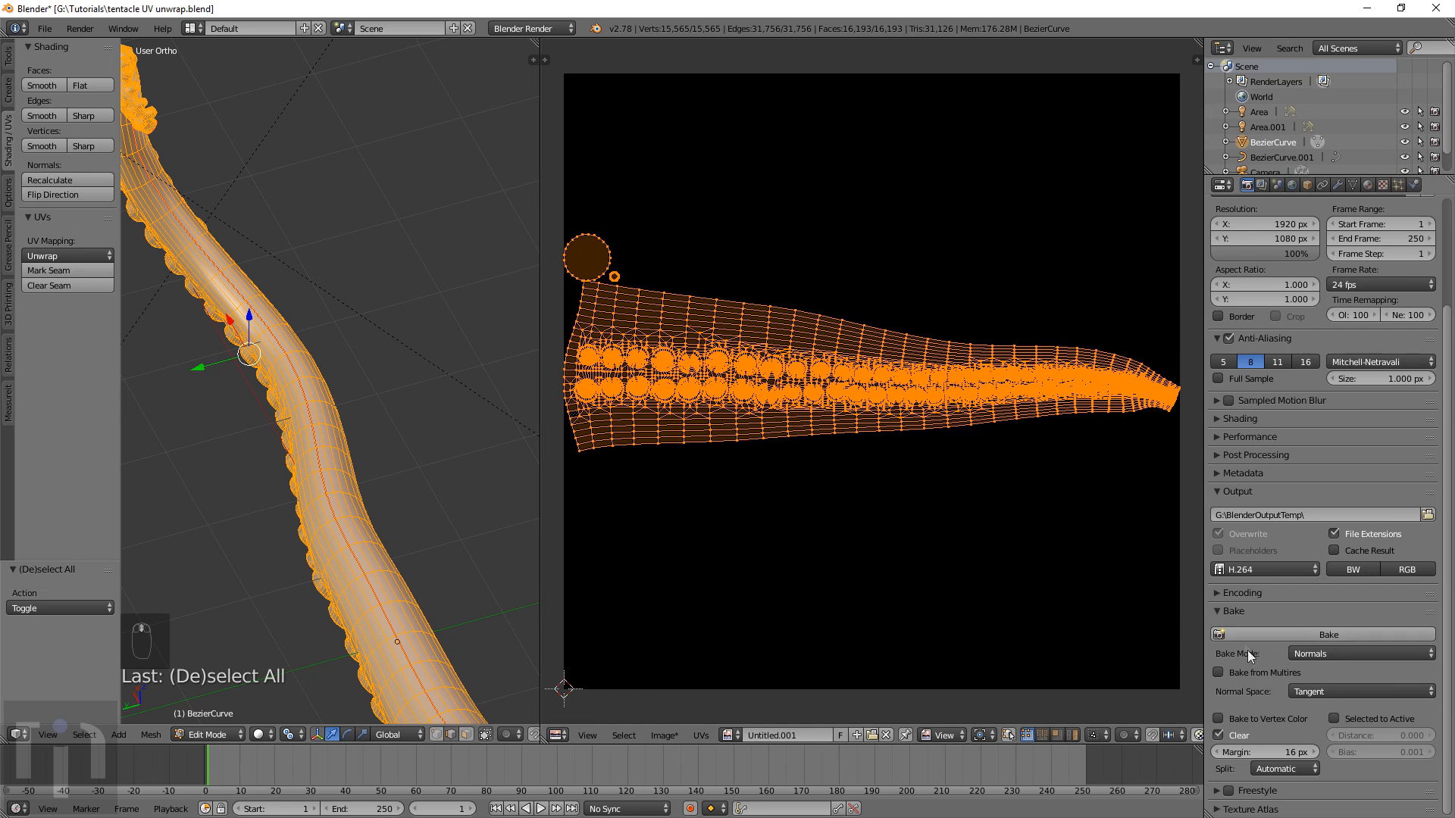
{"action": "left_click", "coordinate": [1298, 634]}
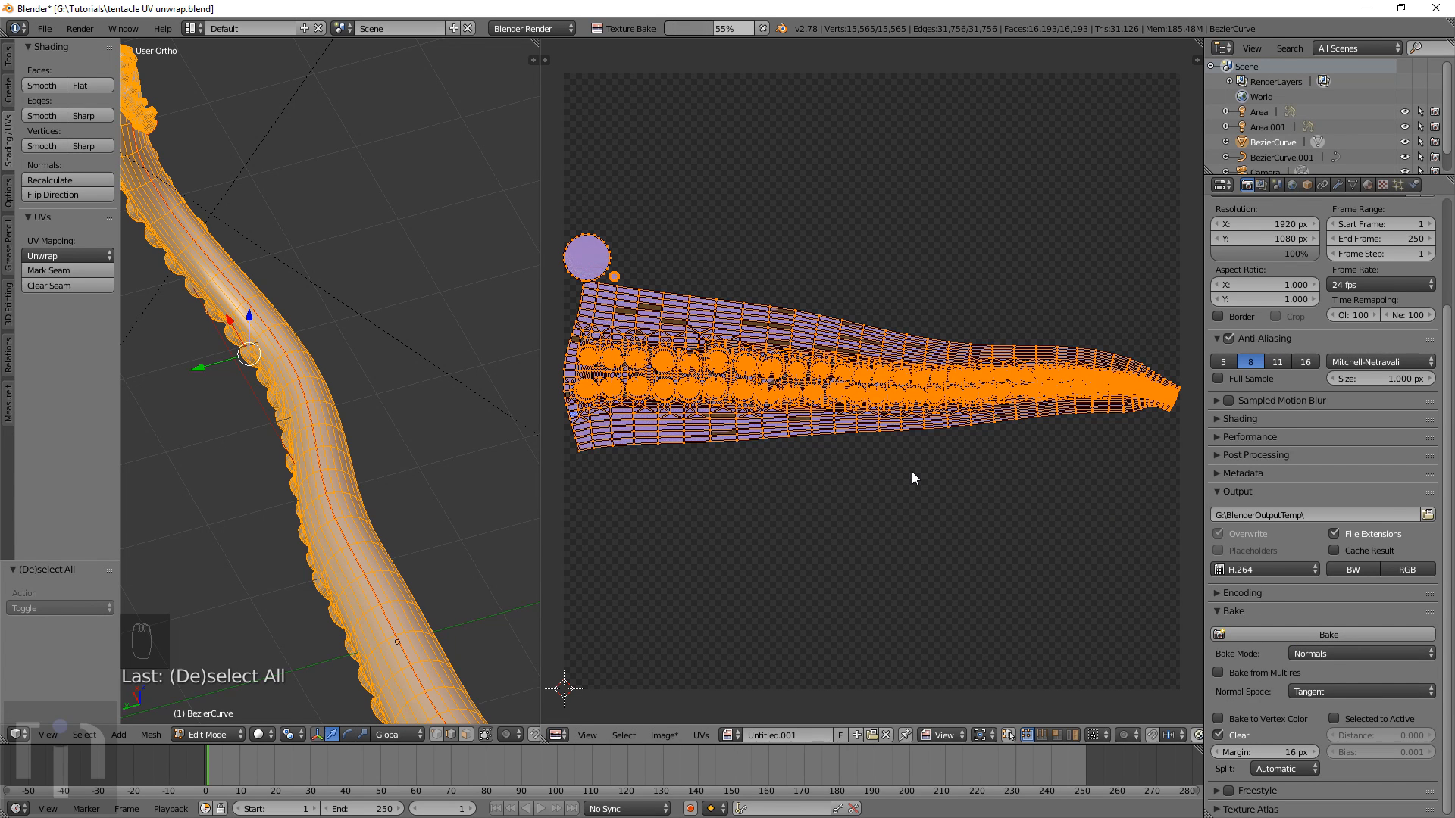
Examine the baked normal map closely around the suckers and across the whole UV layout
{"action": "scroll", "coordinate": [808, 430], "scroll_direction": "up", "scroll_amount": 10}
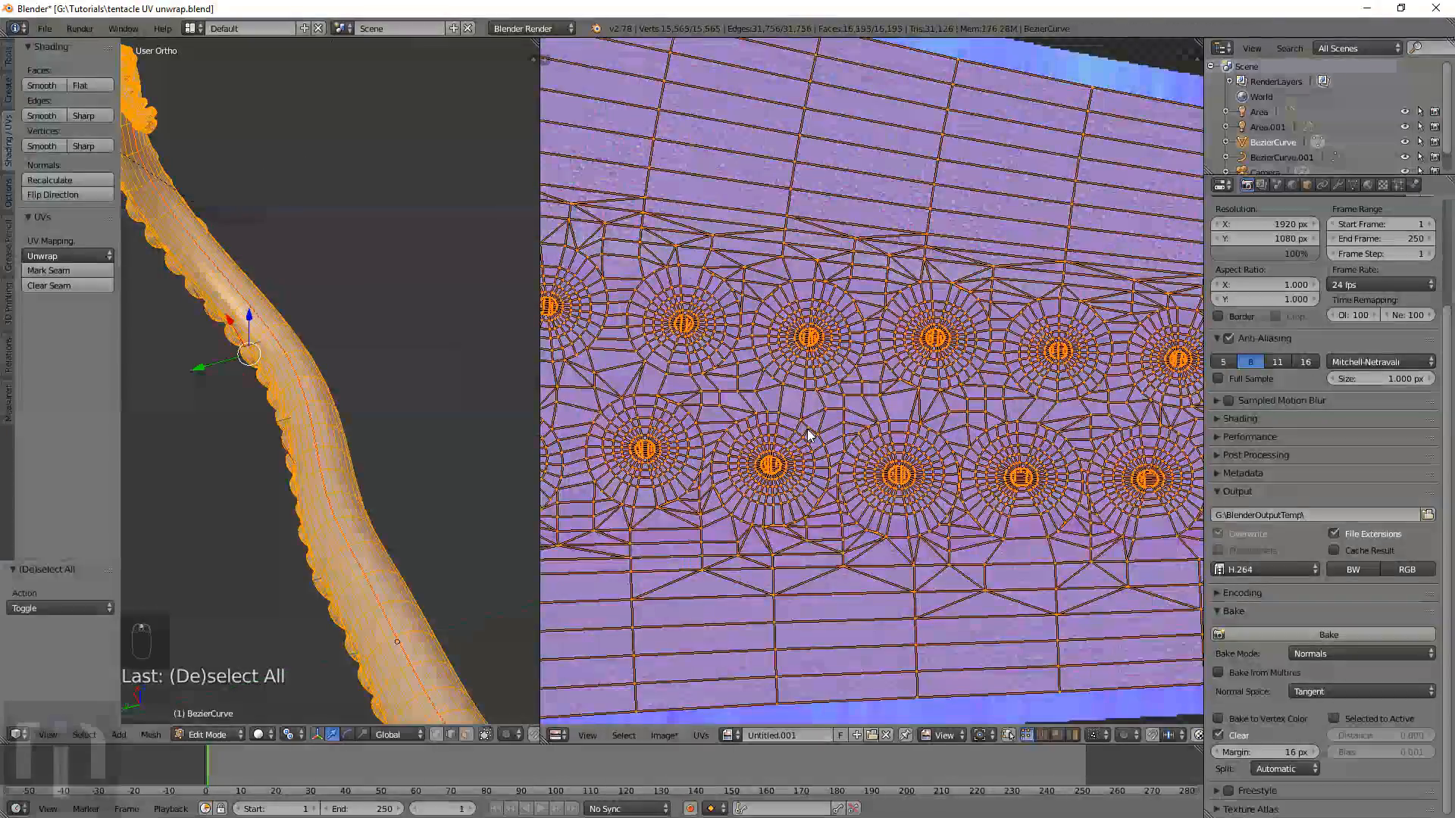
{"action": "scroll", "coordinate": [807, 434], "scroll_direction": "down", "scroll_amount": 8}
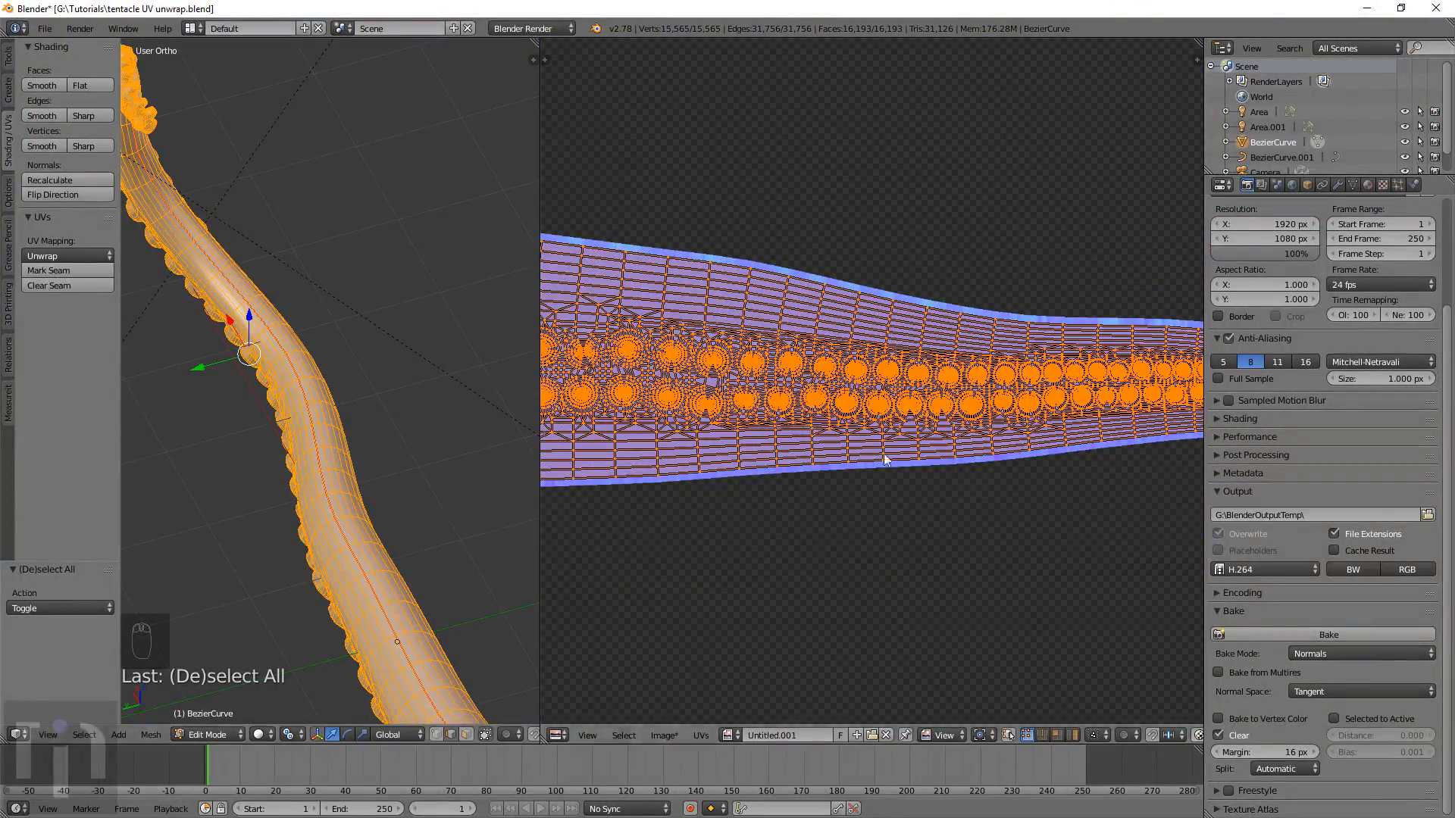
{"action": "scroll", "coordinate": [879, 457], "scroll_direction": "up", "scroll_amount": 8}
{"action": "scroll", "coordinate": [916, 435], "scroll_direction": "up", "scroll_amount": 2}
{"action": "scroll", "coordinate": [917, 435], "scroll_direction": "down", "scroll_amount": 9}
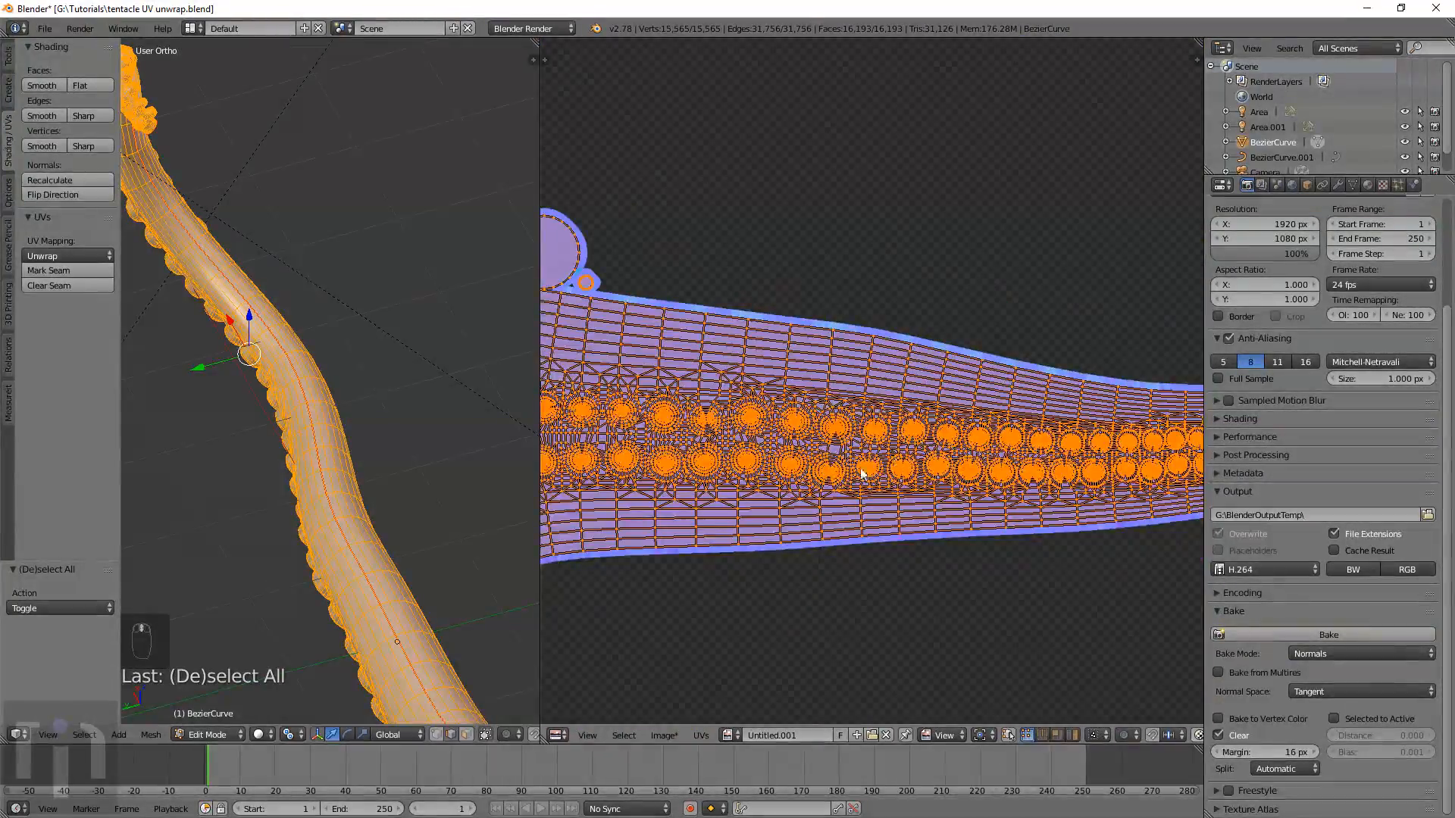
{"action": "scroll", "coordinate": [862, 474], "scroll_direction": "down", "scroll_amount": 6}
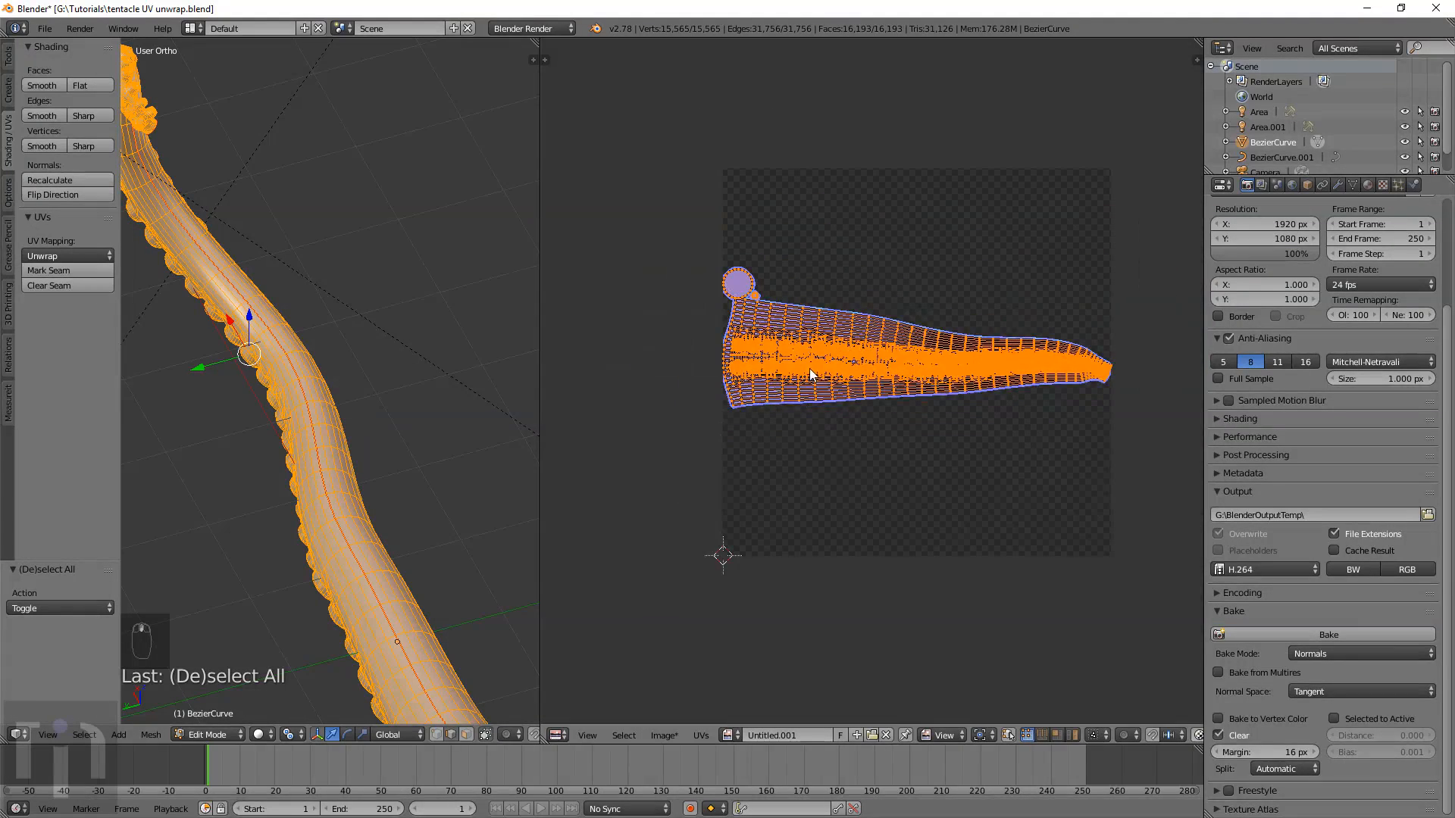
Save the baked normal image in the Tutorials folder as tentacleoneNormalMap.png
{"action": "left_click", "coordinate": [669, 737]}
{"action": "left_click", "coordinate": [713, 612]}
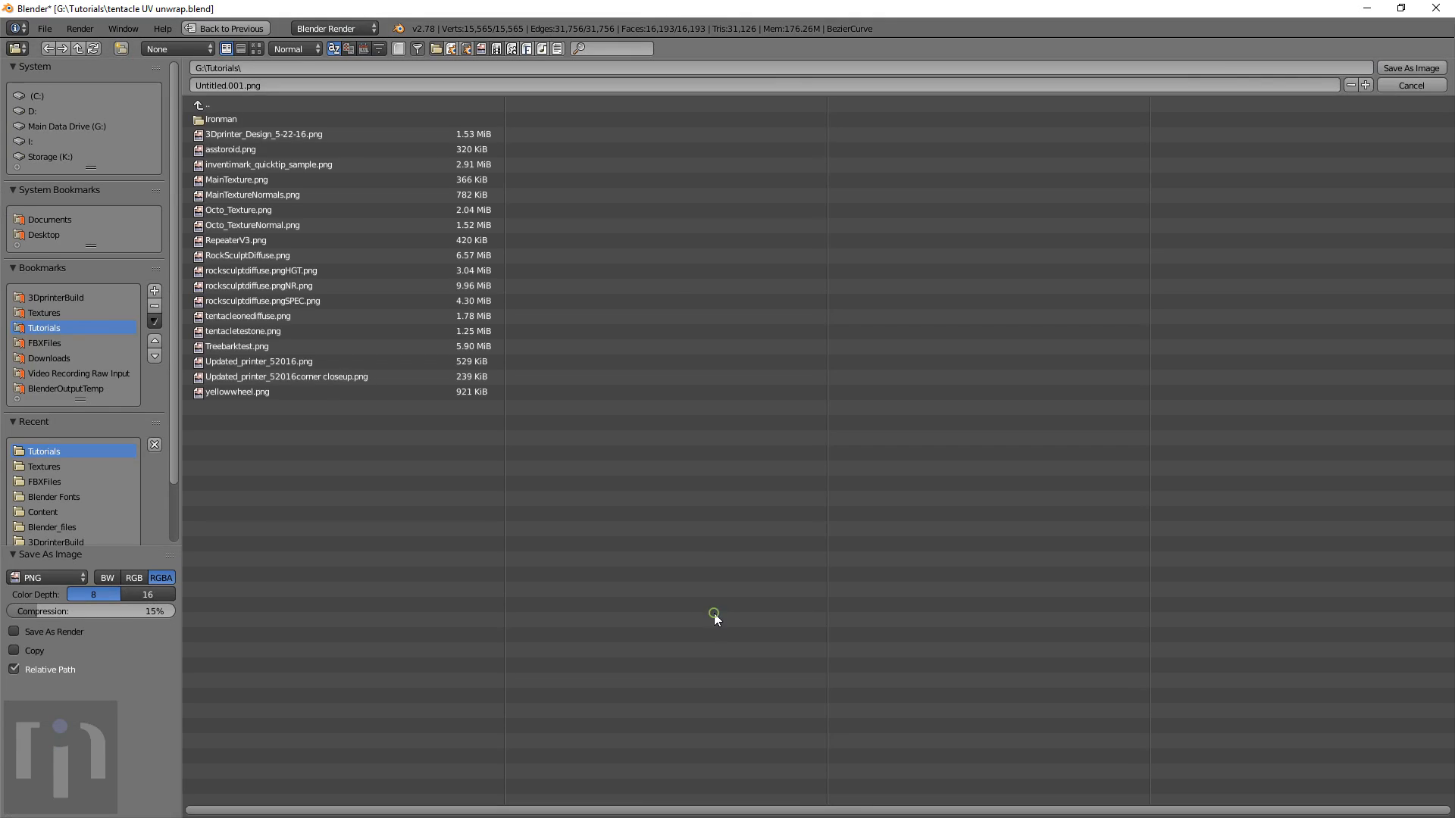
{"action": "left_click", "coordinate": [248, 318]}
{"action": "left_click", "coordinate": [266, 89]}
{"action": "left_click", "coordinate": [266, 89]}
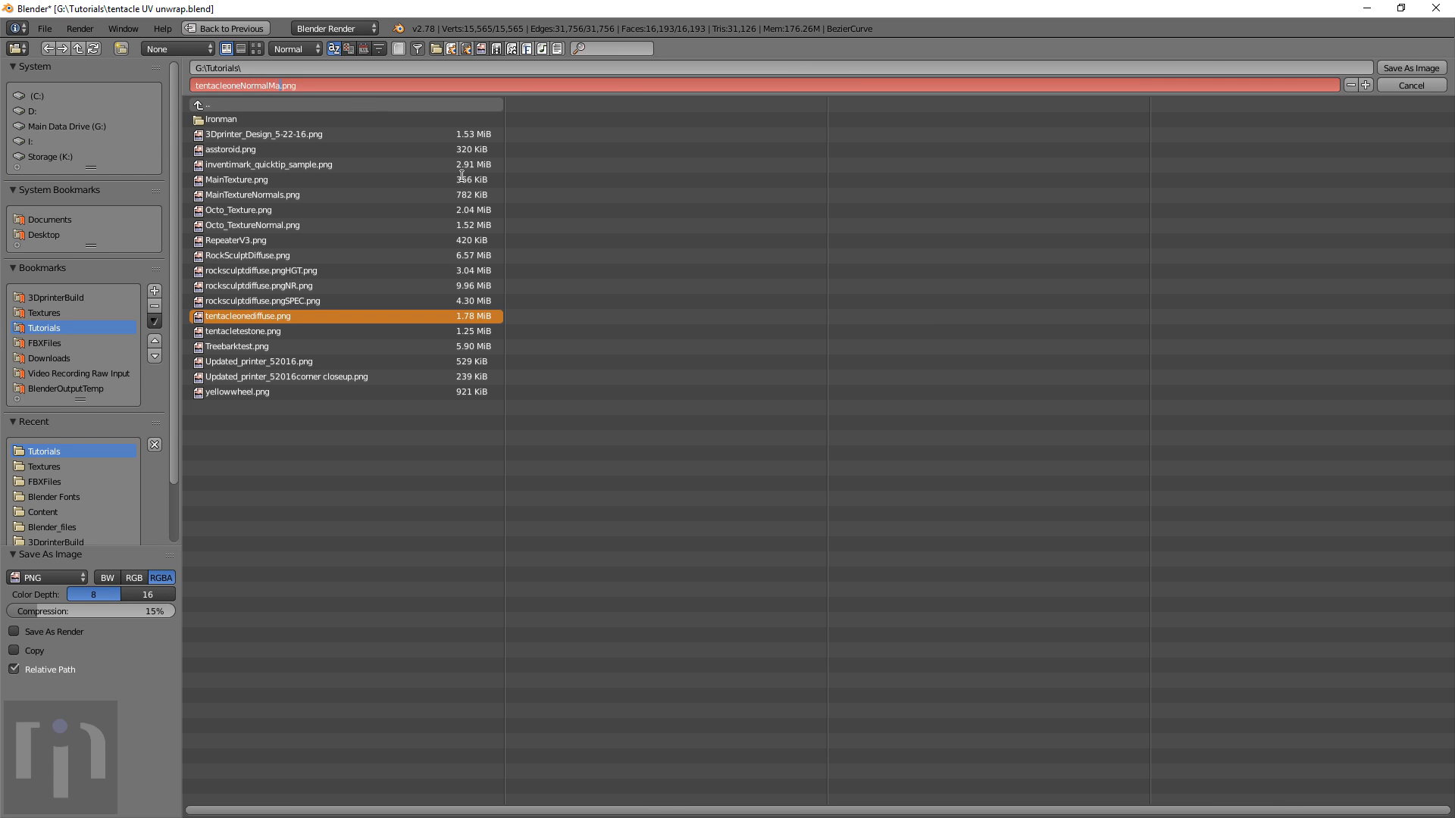
{"action": "type", "text": "NormalMap"}
{"action": "key", "text": "Return"}
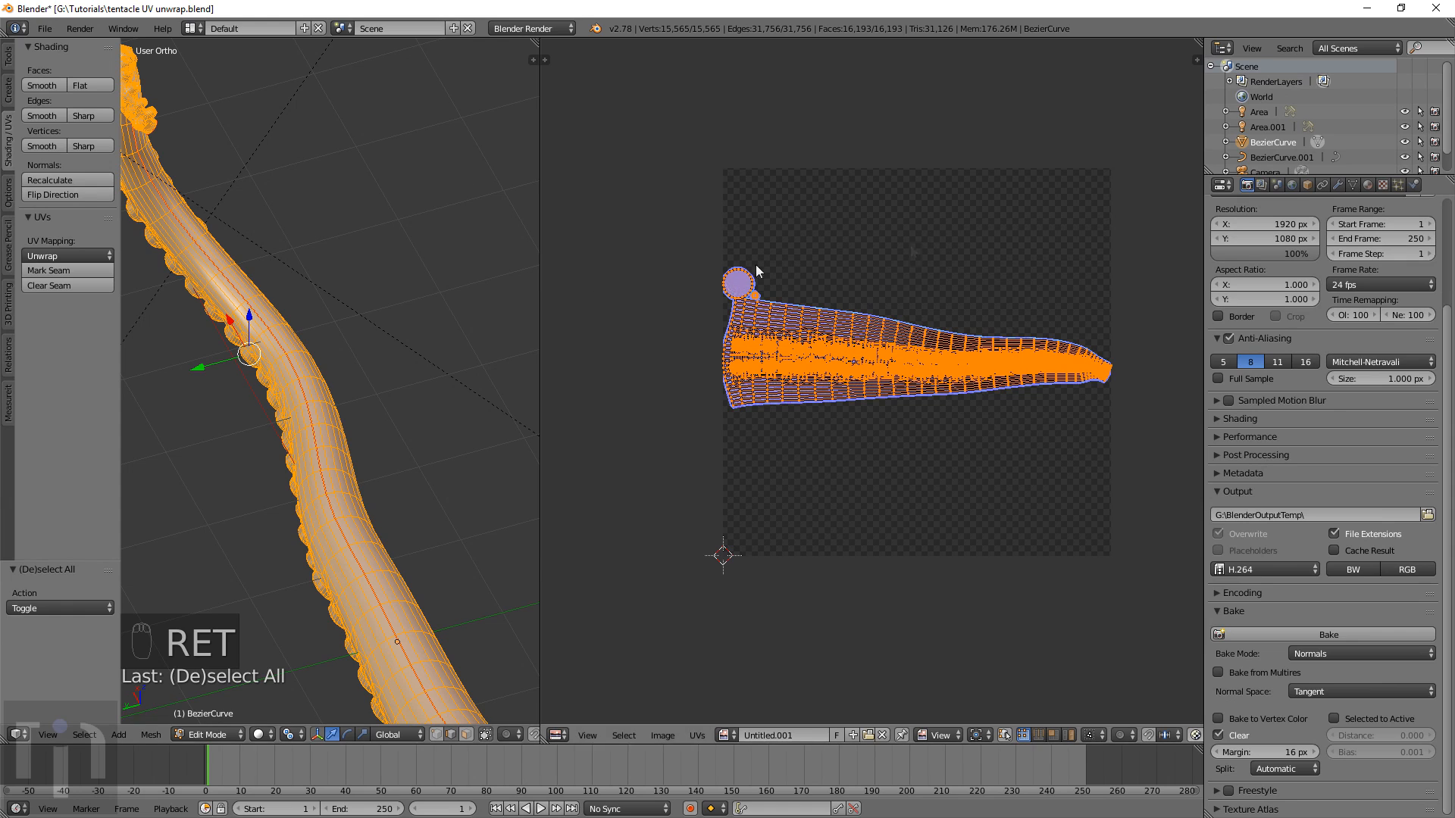
Add a new texture in the tentacle material's second slot and load tentacleoneNormalMap.png from the Tutorials folder into it
{"action": "left_click", "coordinate": [1368, 186]}
{"action": "left_click", "coordinate": [1381, 186]}
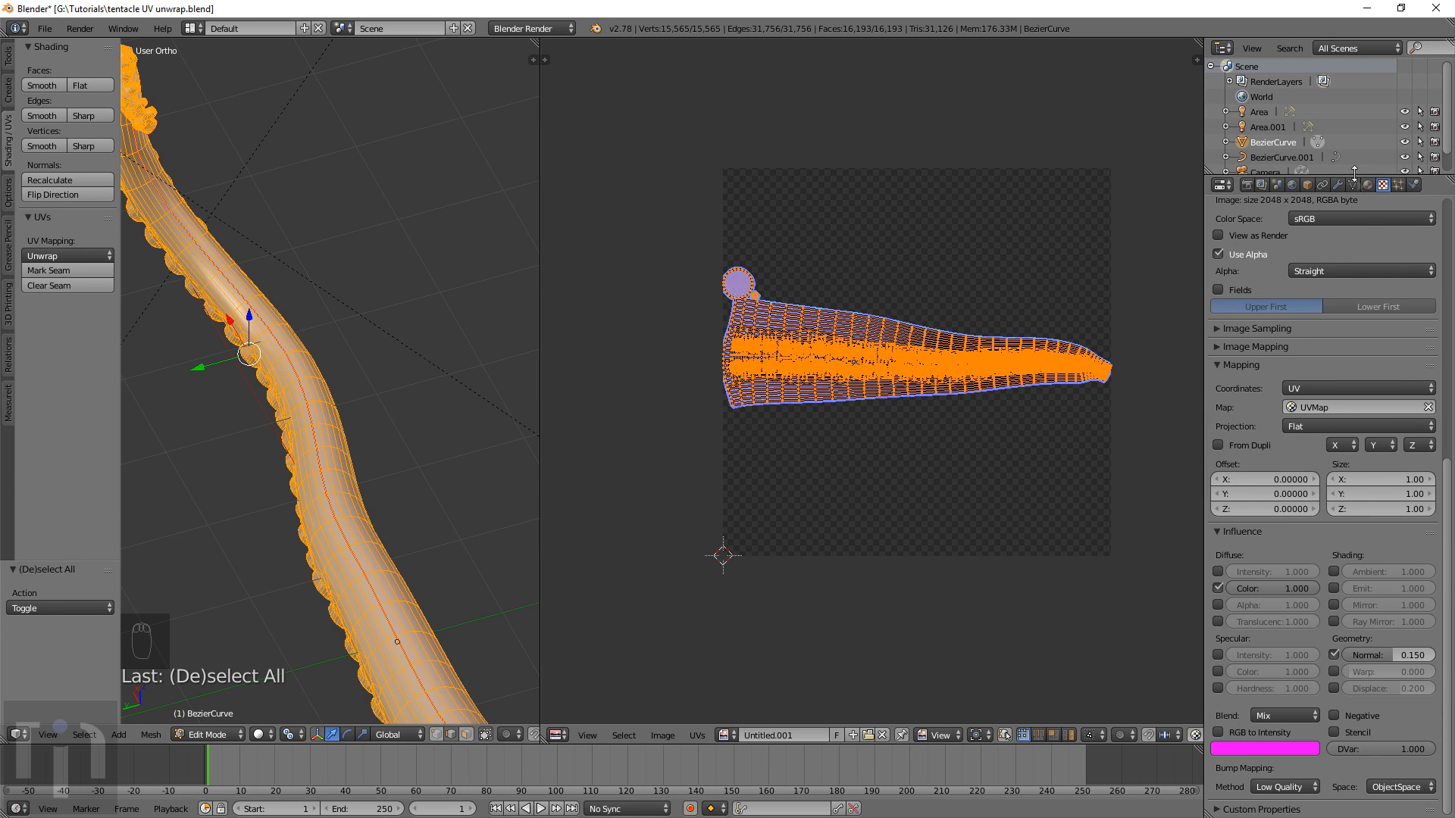
{"action": "scroll", "coordinate": [1323, 257], "scroll_direction": "up", "scroll_amount": 10}
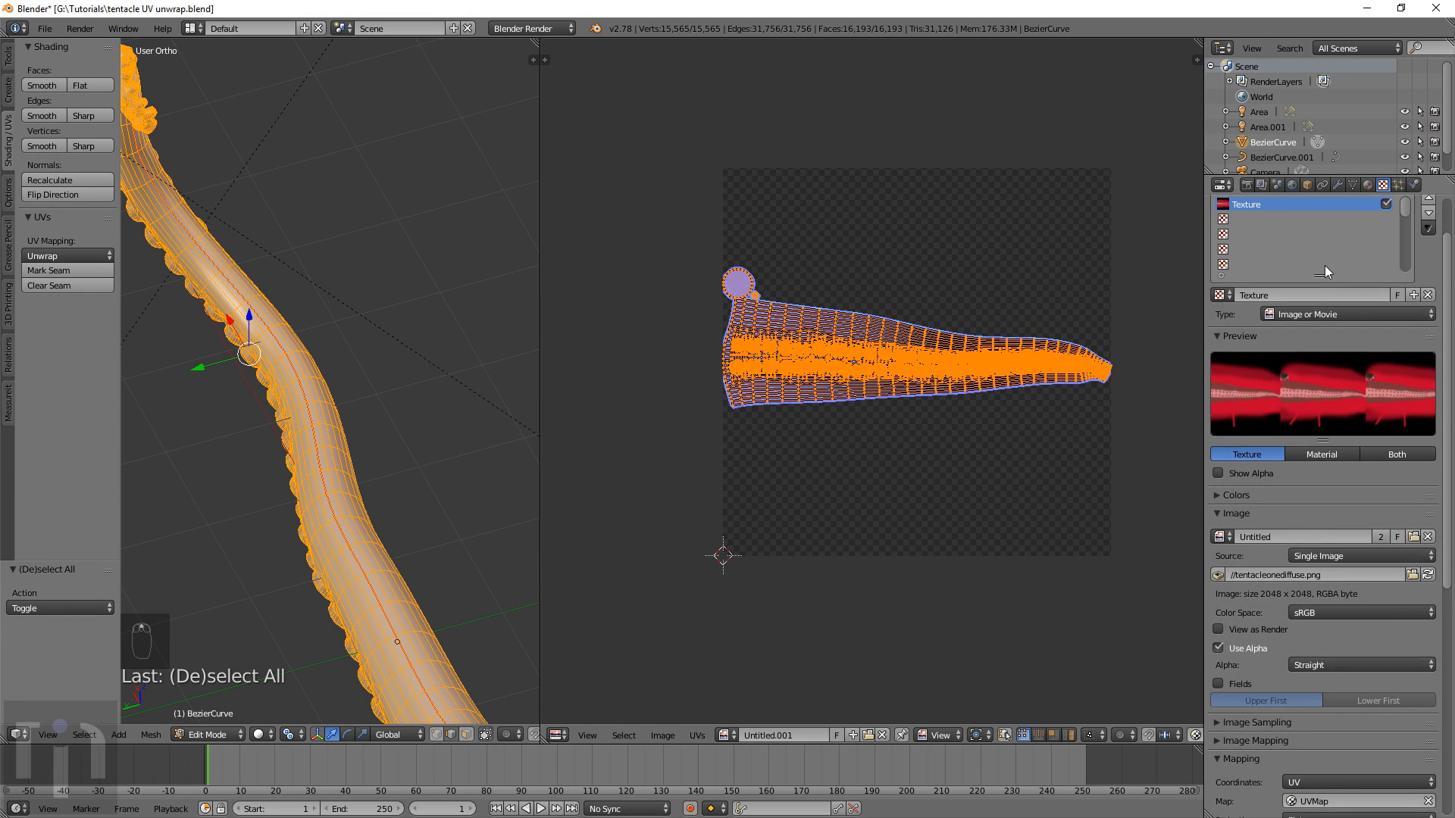
{"action": "left_click", "coordinate": [1239, 219]}
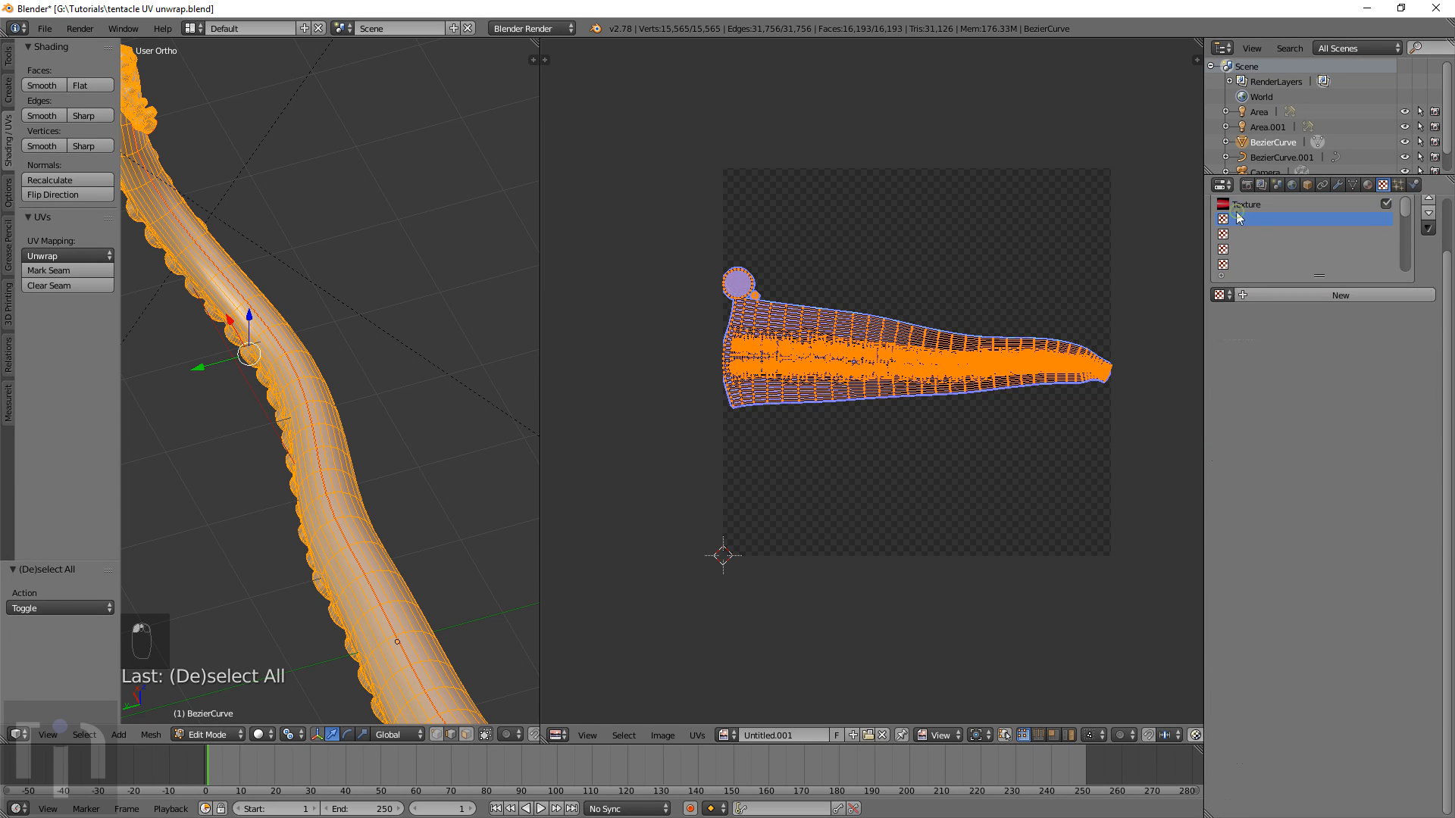
{"action": "left_click", "coordinate": [1276, 295]}
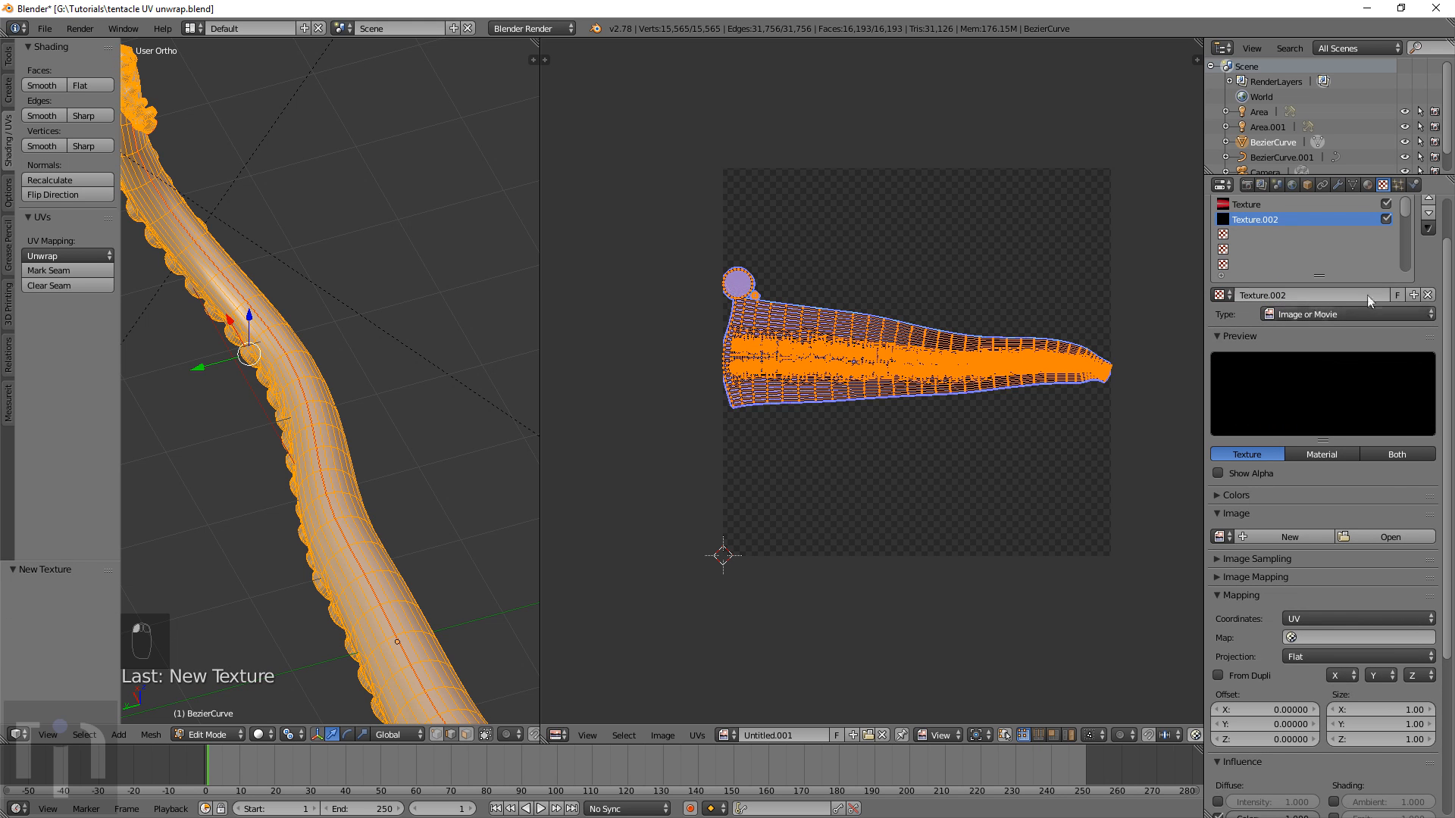
{"action": "left_click", "coordinate": [1391, 536]}
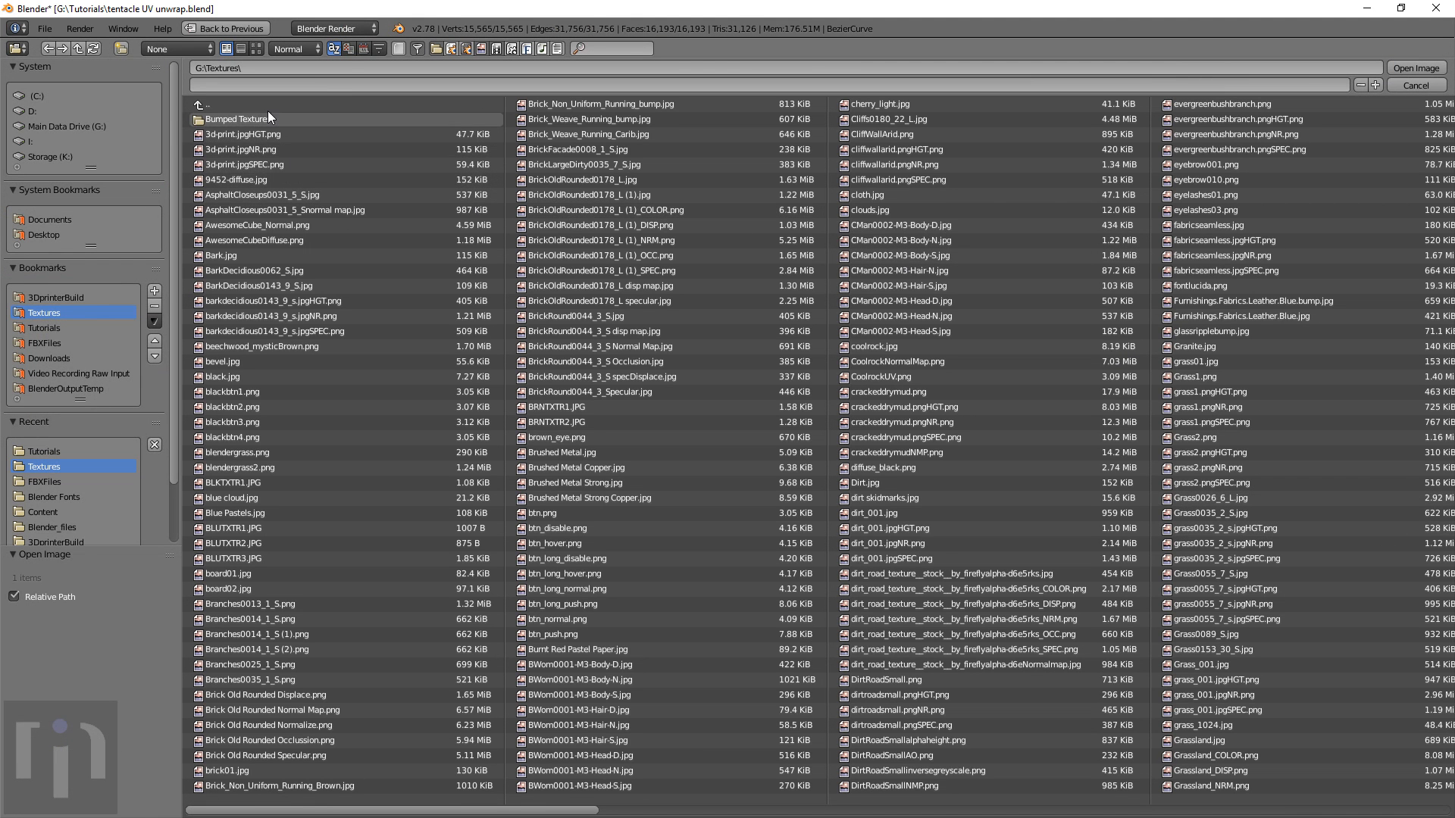
{"action": "left_click", "coordinate": [44, 329]}
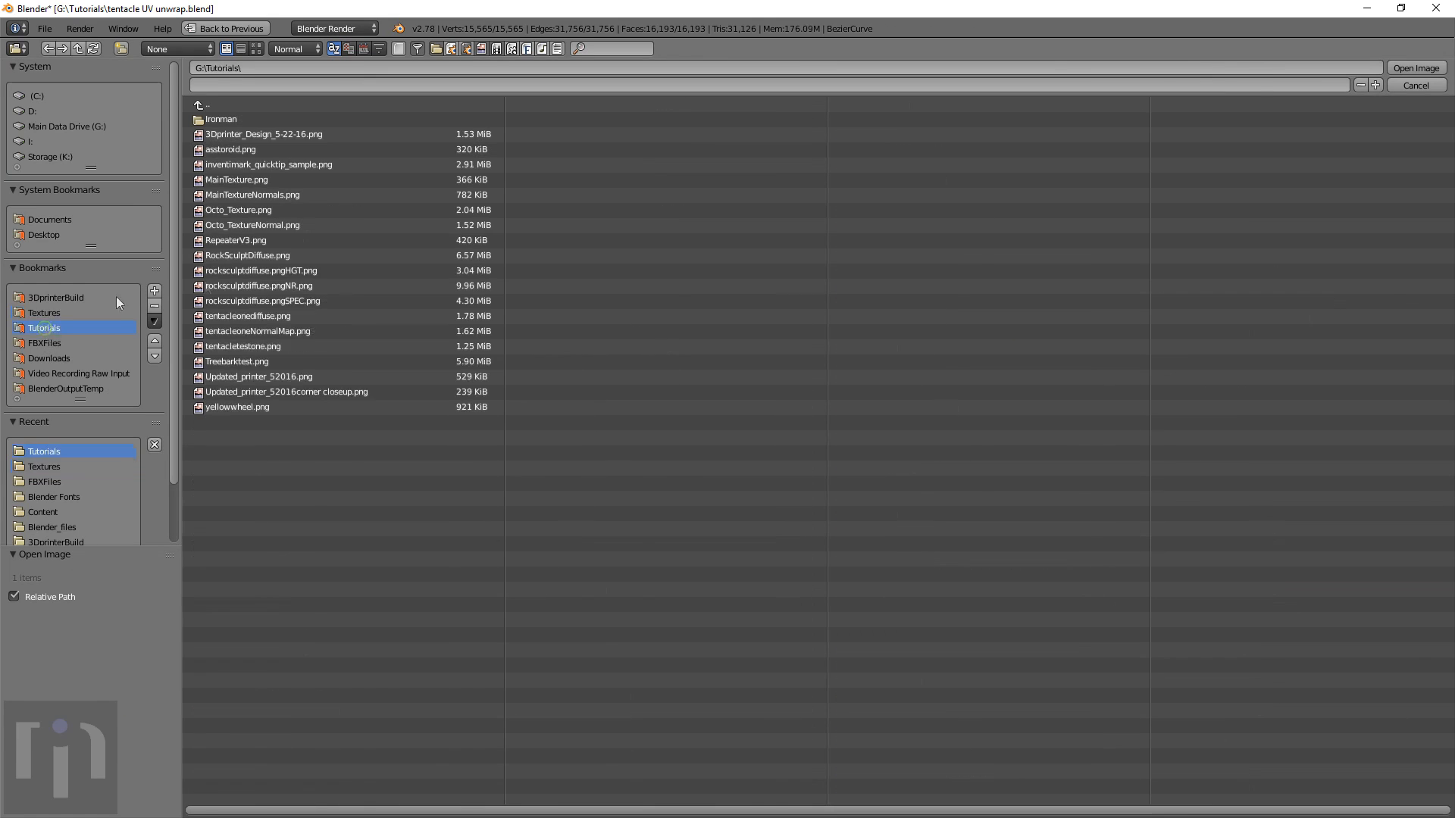
{"action": "double_click", "coordinate": [269, 327]}
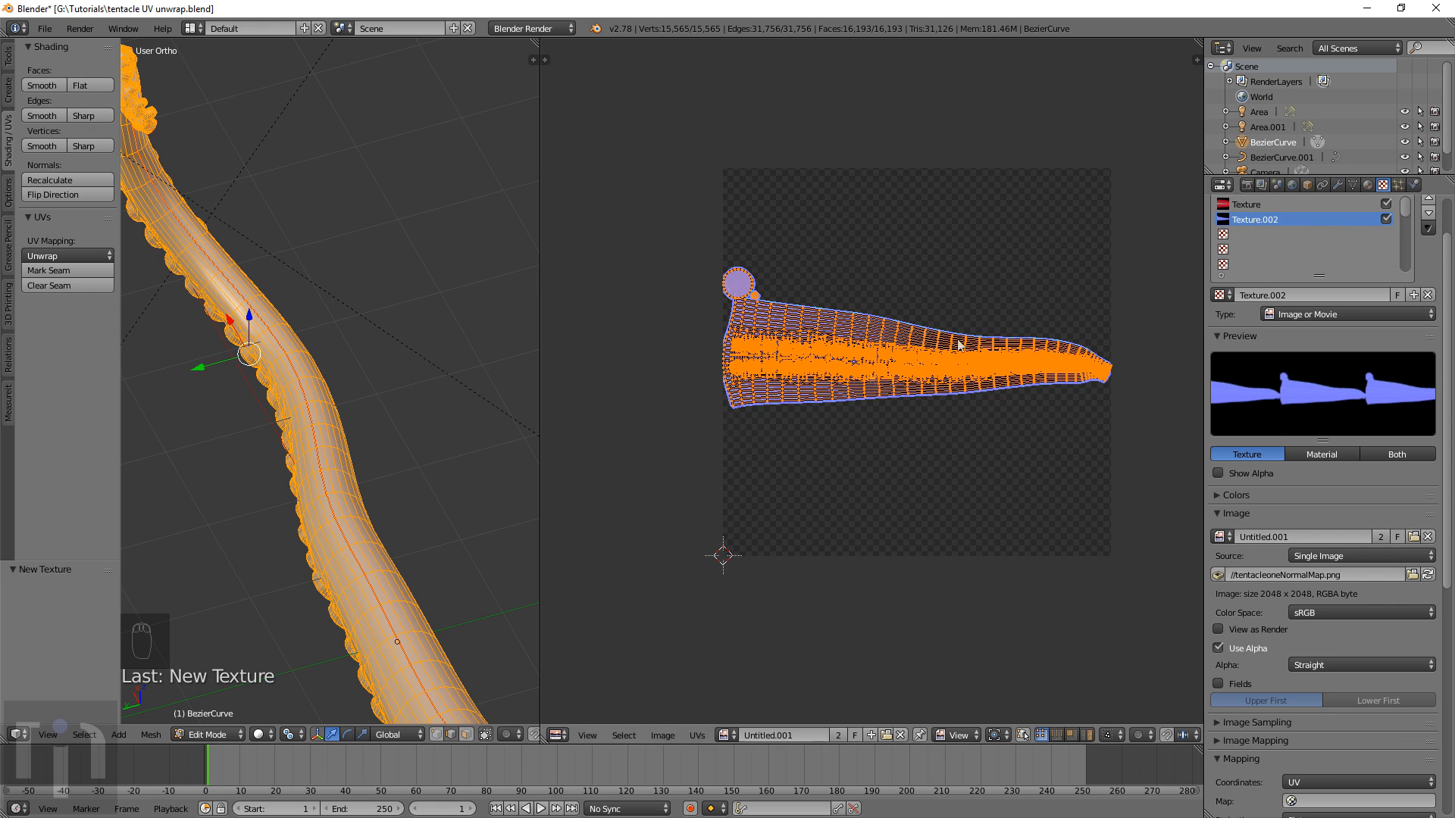
Turn off the Normal influence of the diffuse texture in the first slot
{"action": "scroll", "coordinate": [1370, 672], "scroll_direction": "down", "scroll_amount": 10}
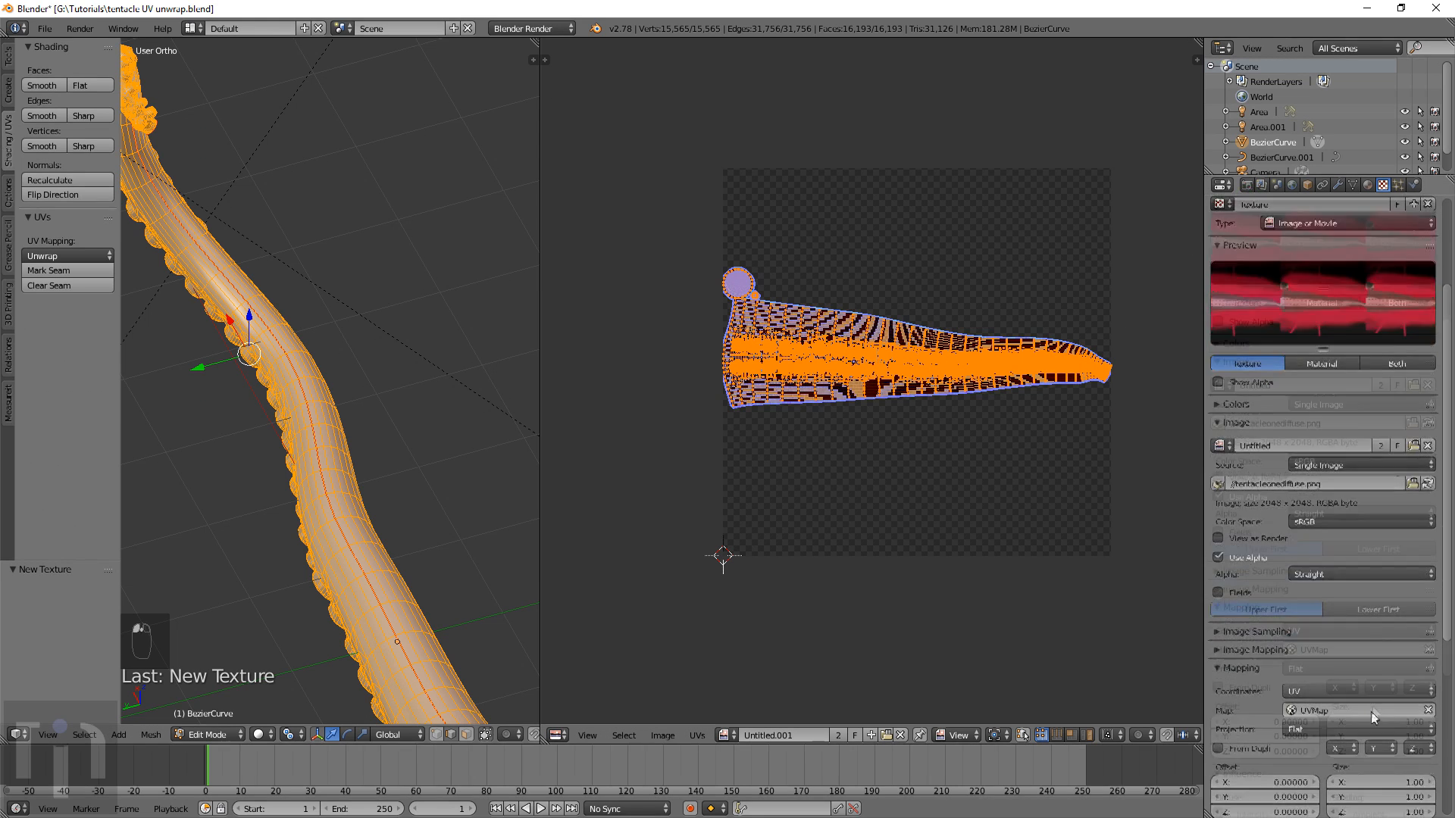
{"action": "left_click", "coordinate": [1333, 654]}
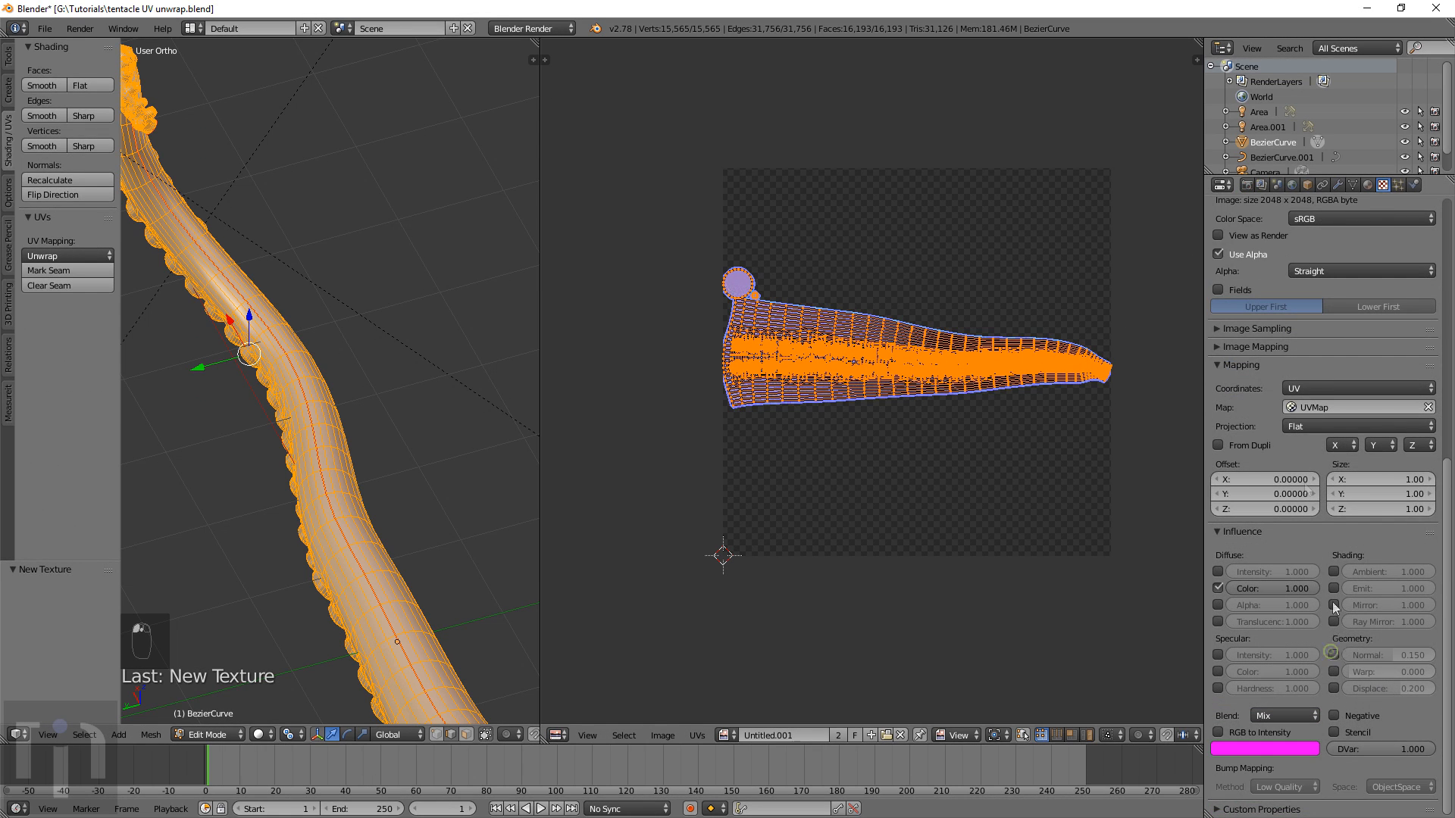
{"action": "scroll", "coordinate": [1303, 454], "scroll_direction": "up", "scroll_amount": 10}
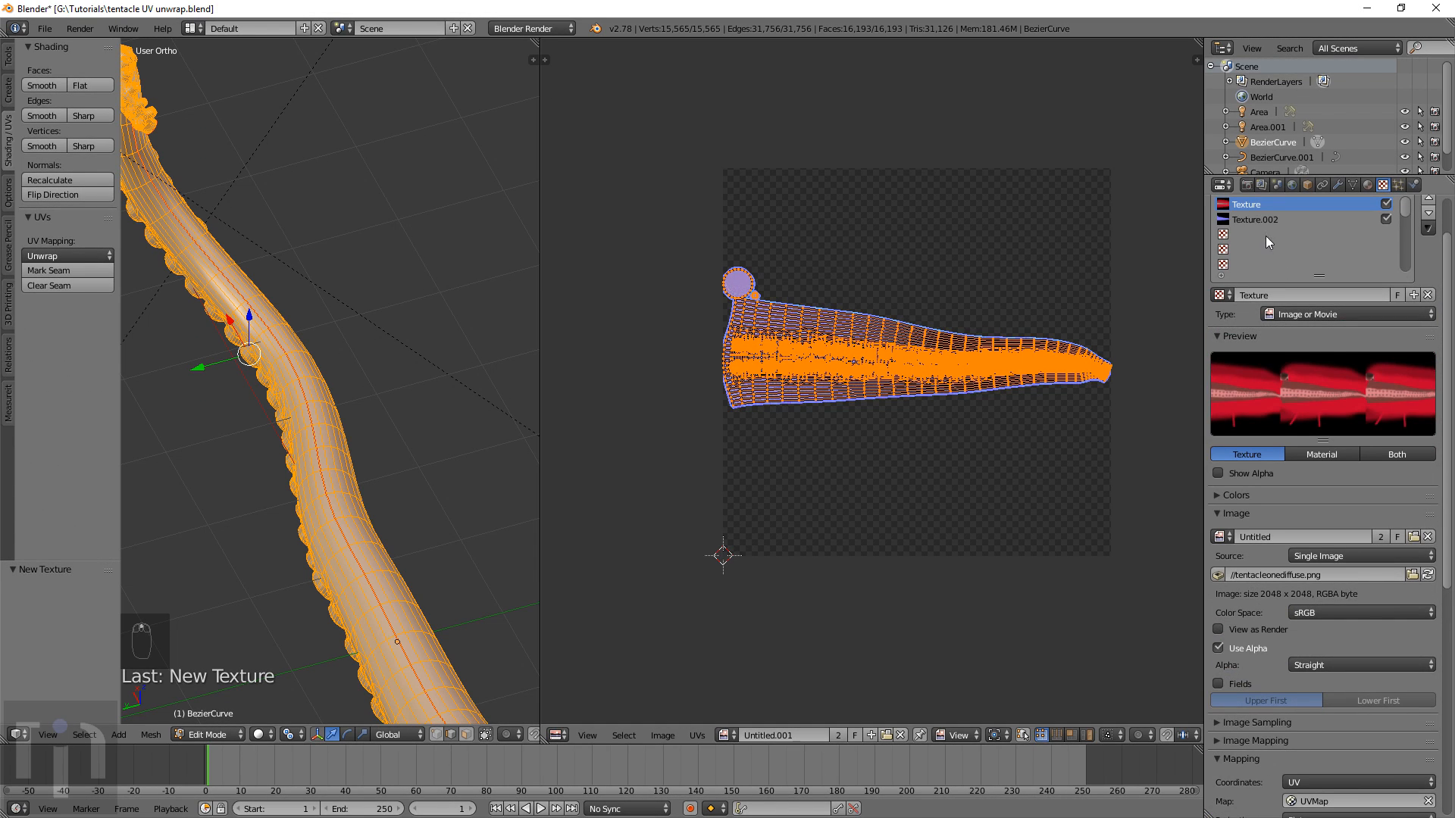
Map the second texture with UVMap and have its image sampled as a normal map
{"action": "scroll", "coordinate": [1335, 471], "scroll_direction": "down", "scroll_amount": 5}
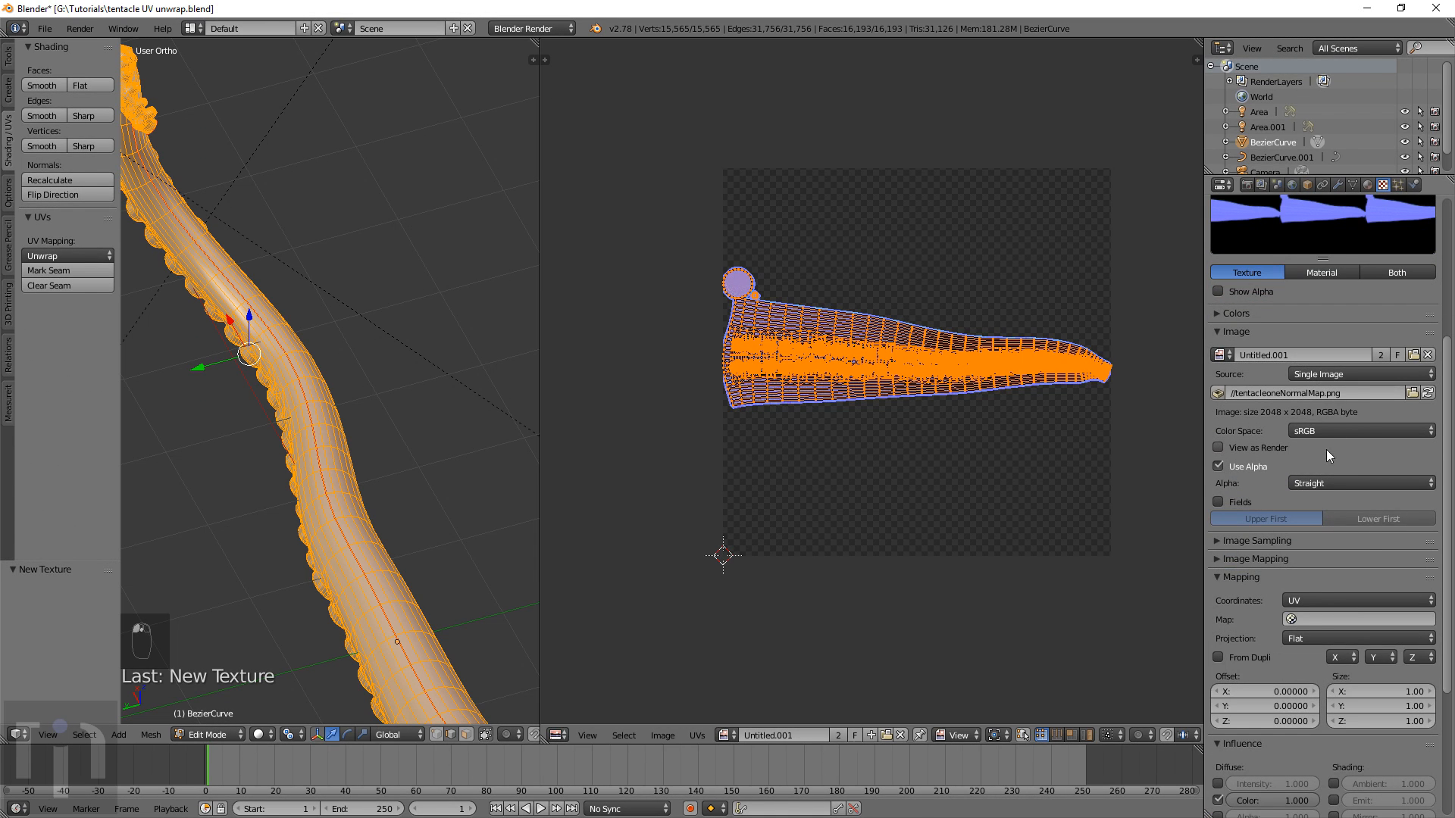
{"action": "left_click", "coordinate": [1322, 618]}
{"action": "left_click", "coordinate": [1322, 640]}
{"action": "scroll", "coordinate": [1311, 470], "scroll_direction": "down", "scroll_amount": 6}
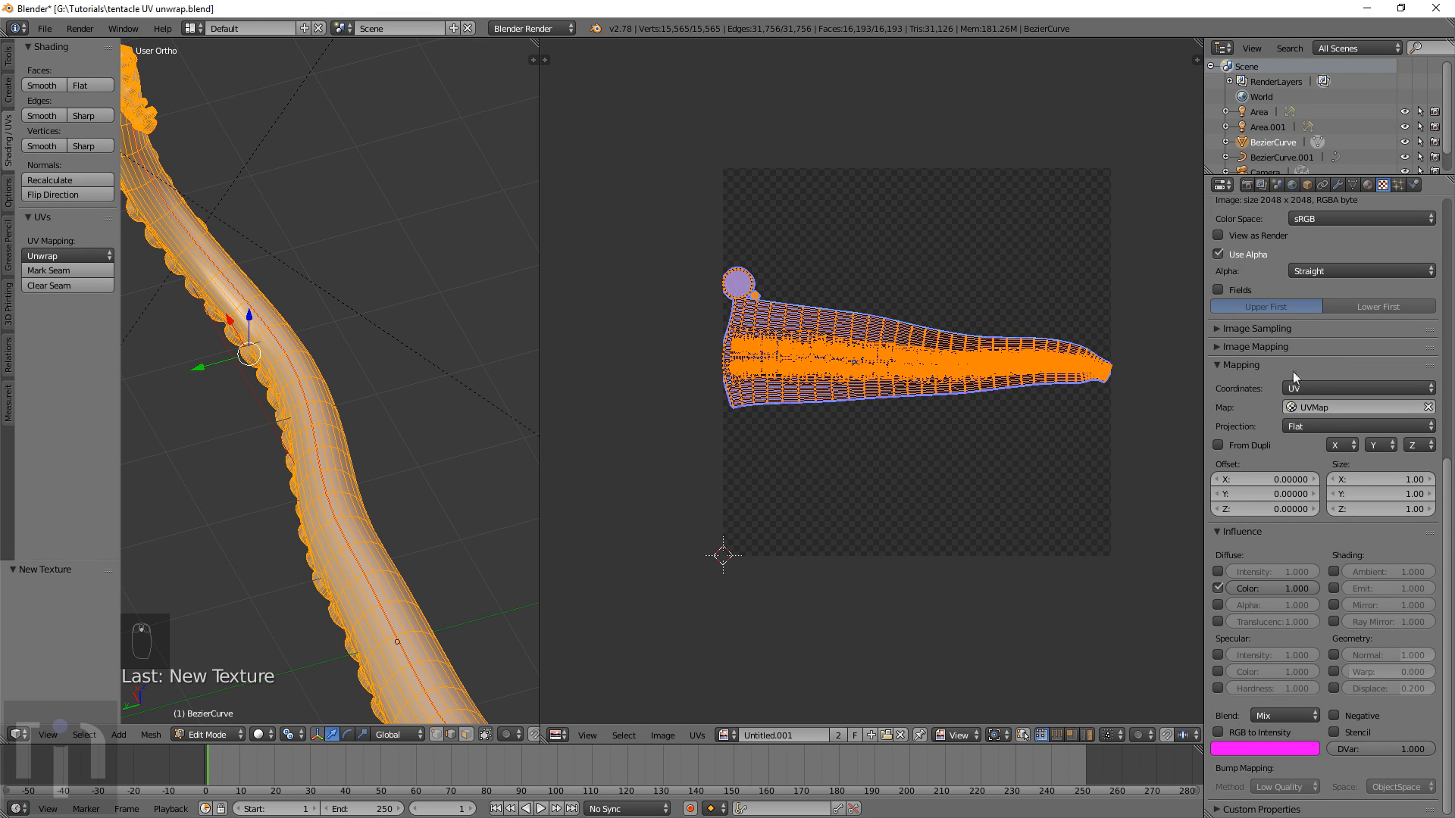
{"action": "left_click", "coordinate": [1296, 348]}
{"action": "left_click", "coordinate": [1308, 333]}
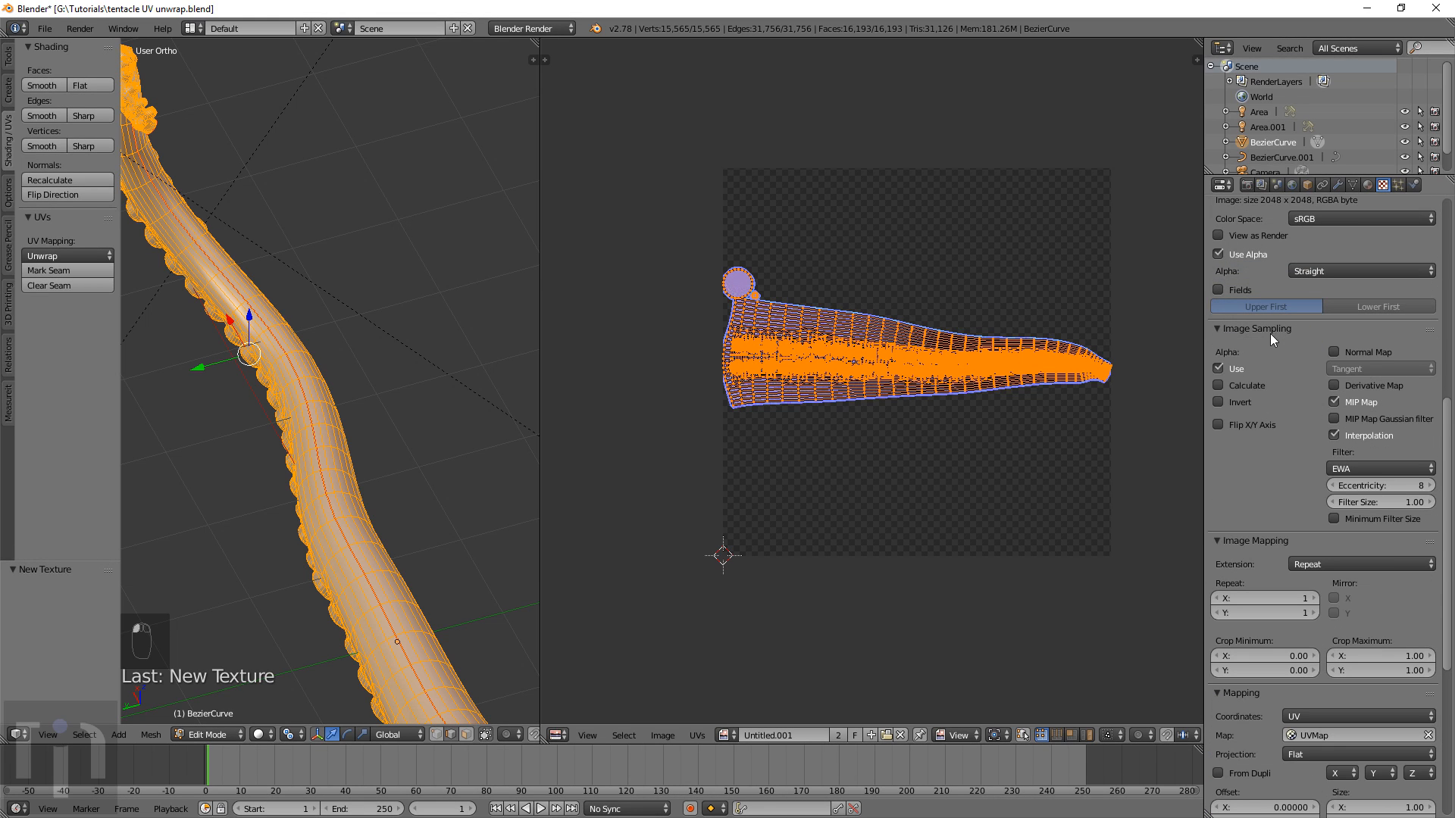
{"action": "left_click", "coordinate": [1333, 353]}
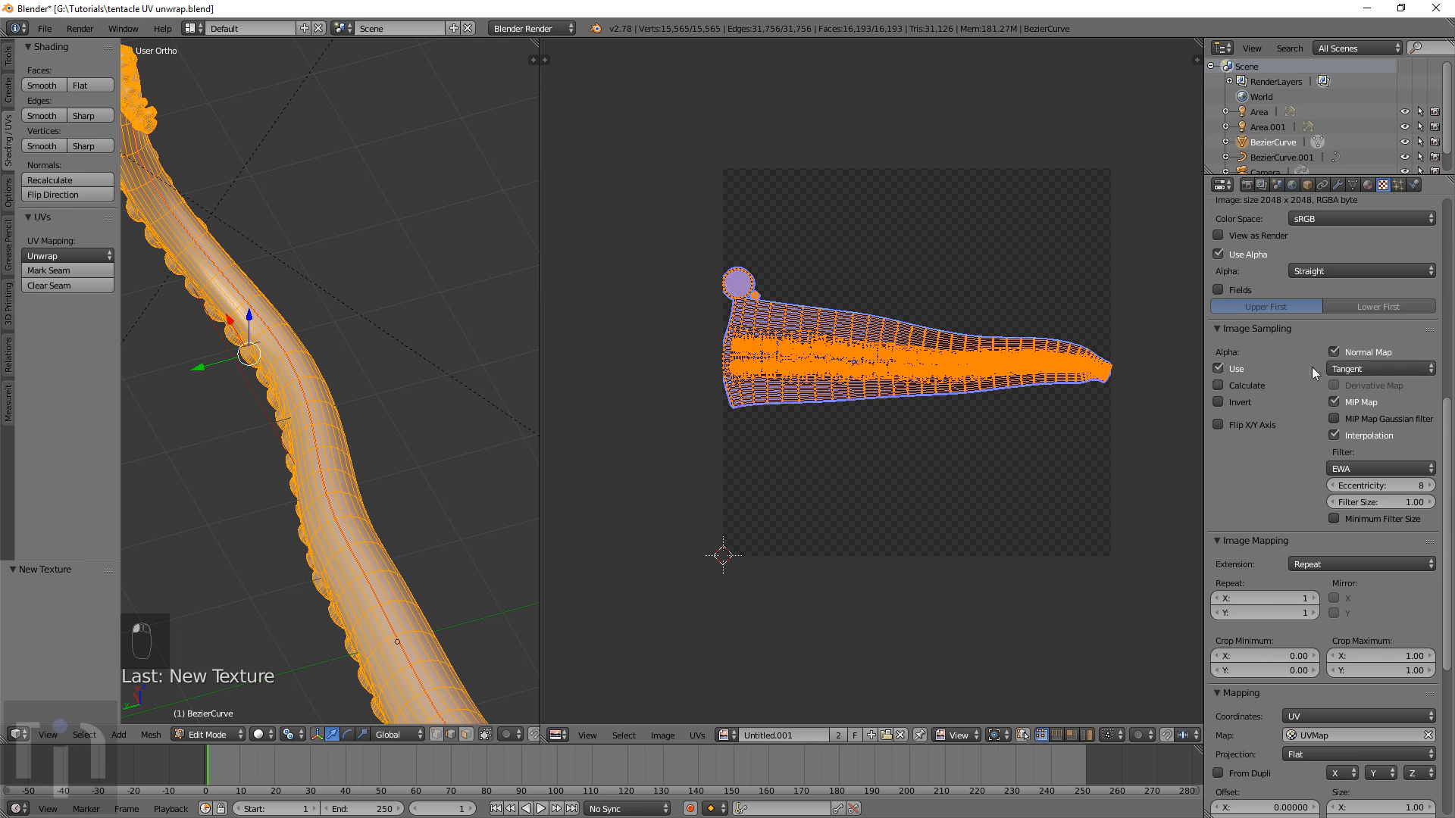
{"action": "left_click", "coordinate": [1247, 331]}
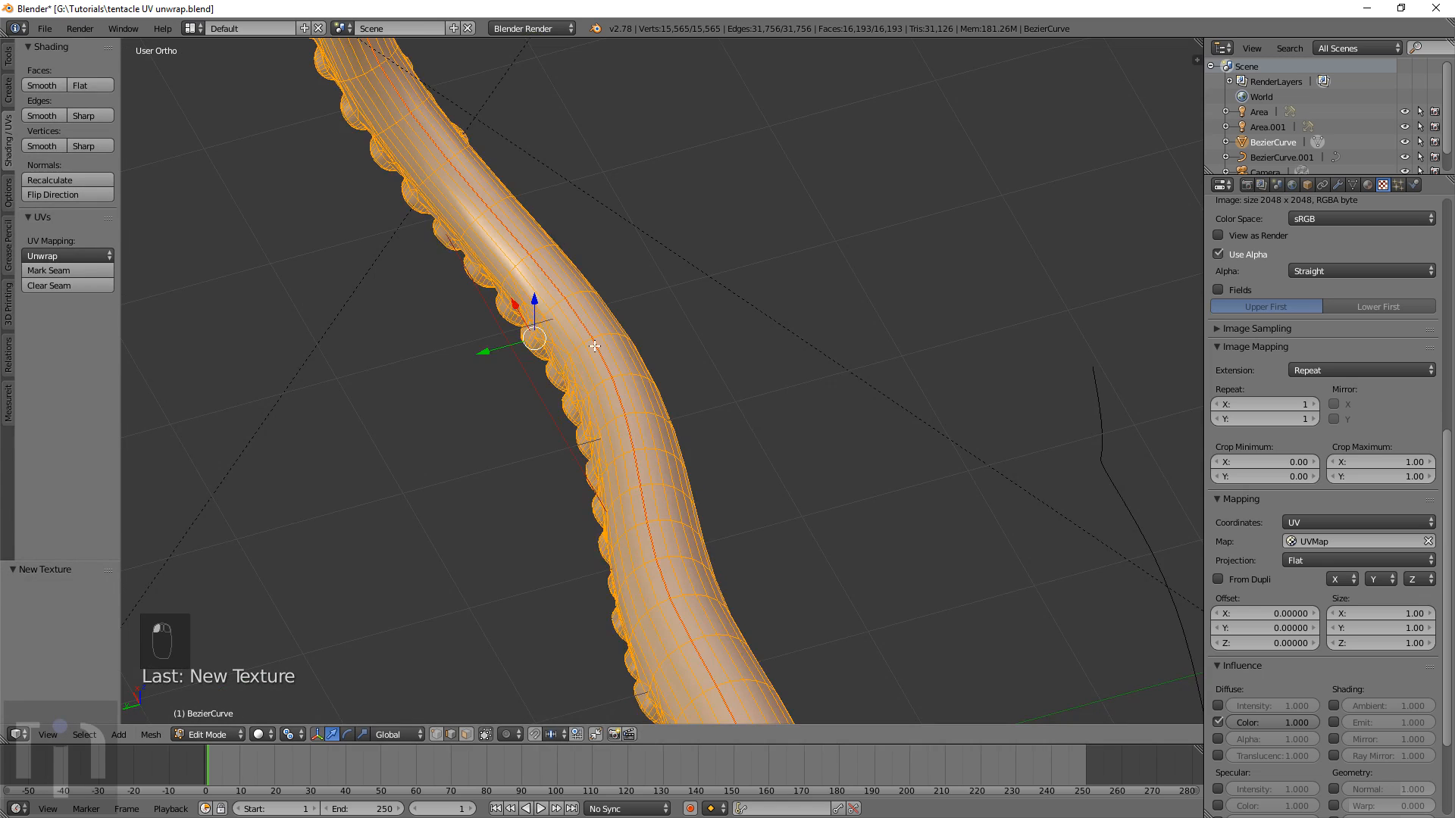
Return the tentacle to Object Mode and show the 3D view in Rendered shading
{"action": "scroll", "coordinate": [599, 353], "scroll_direction": "up", "scroll_amount": 3}
{"action": "scroll", "coordinate": [718, 544], "scroll_direction": "down", "scroll_amount": 2}
{"action": "key", "text": "Tab"}
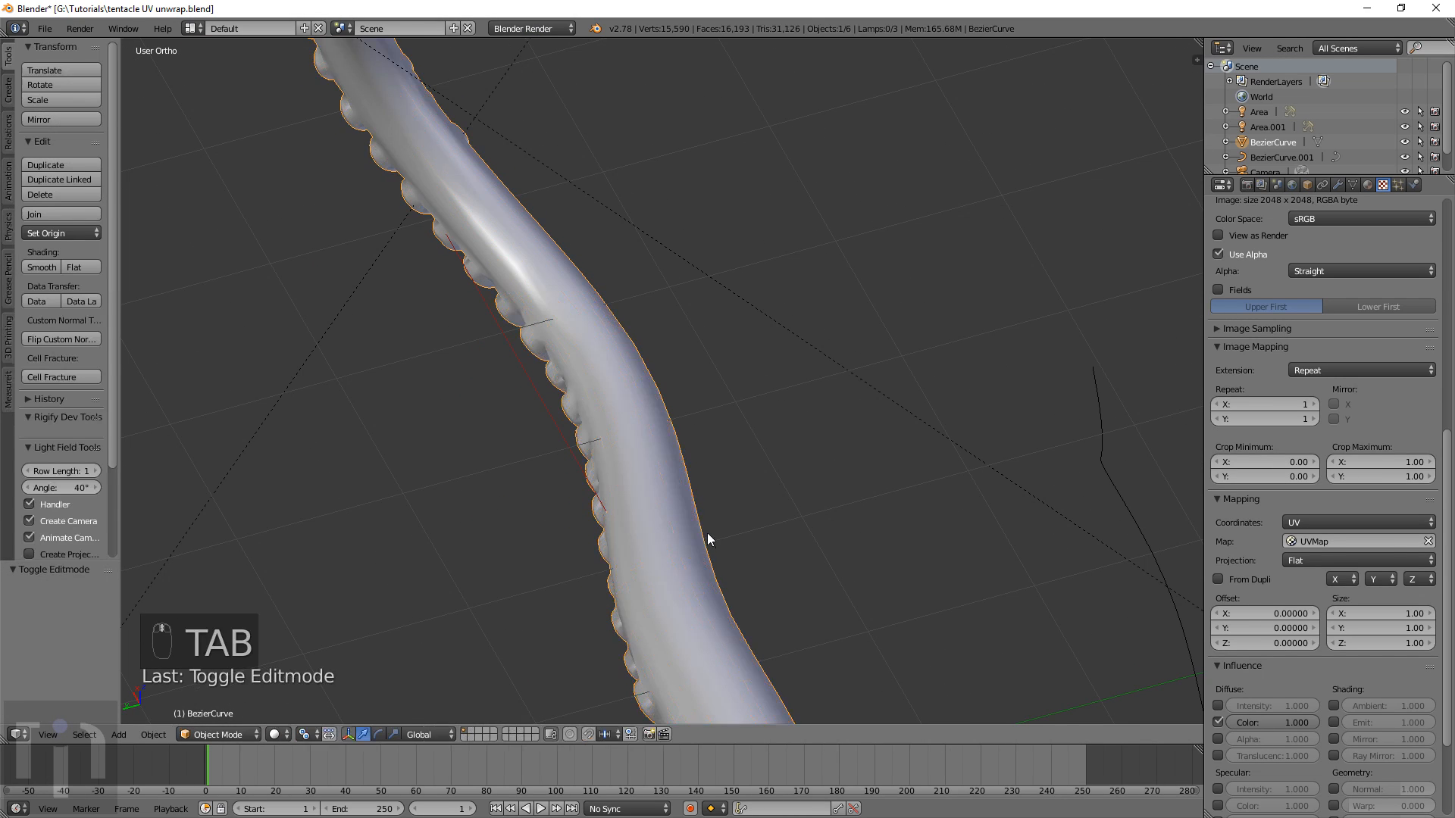
{"action": "left_click", "coordinate": [274, 734]}
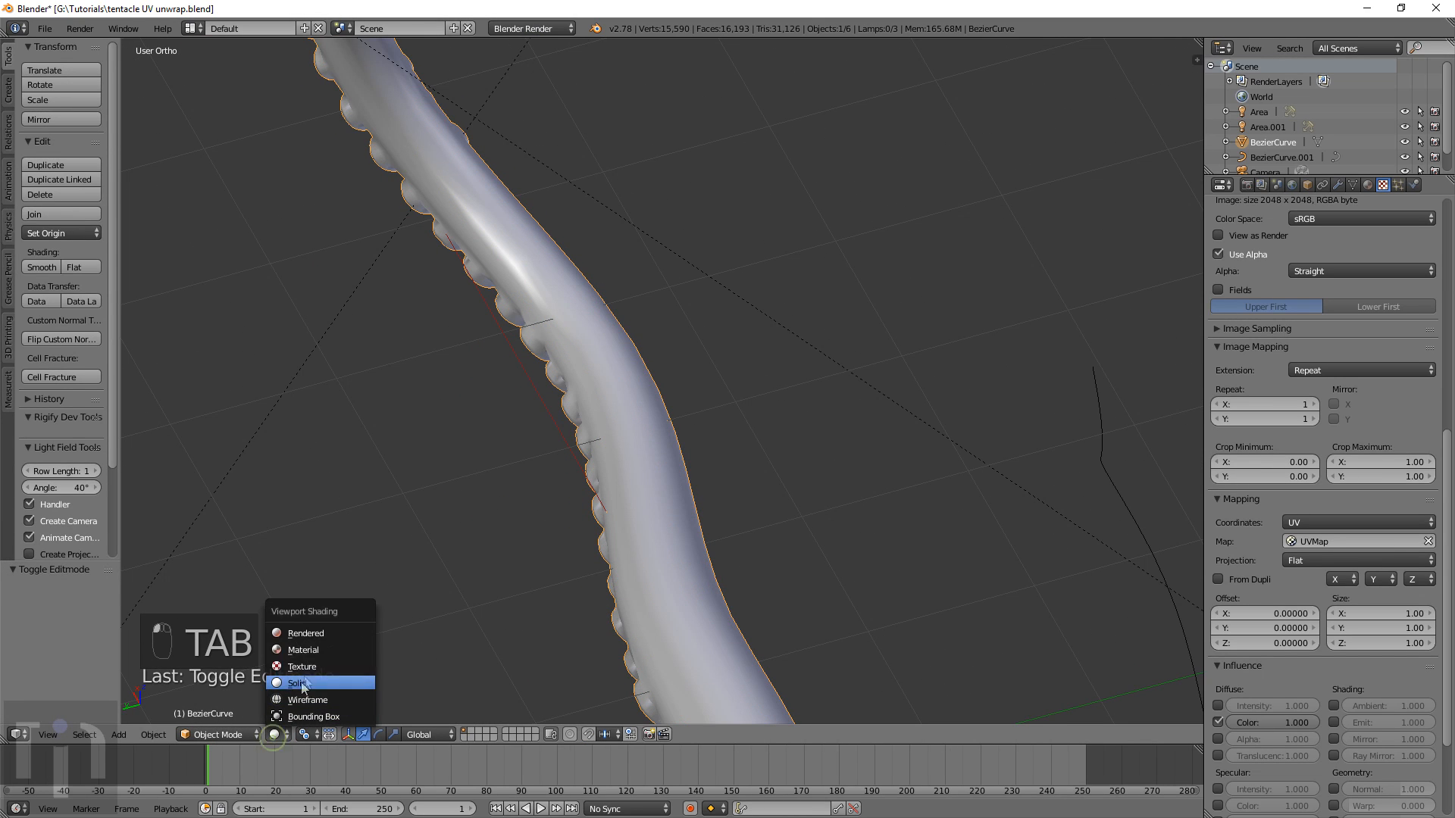
{"action": "left_click", "coordinate": [318, 632]}
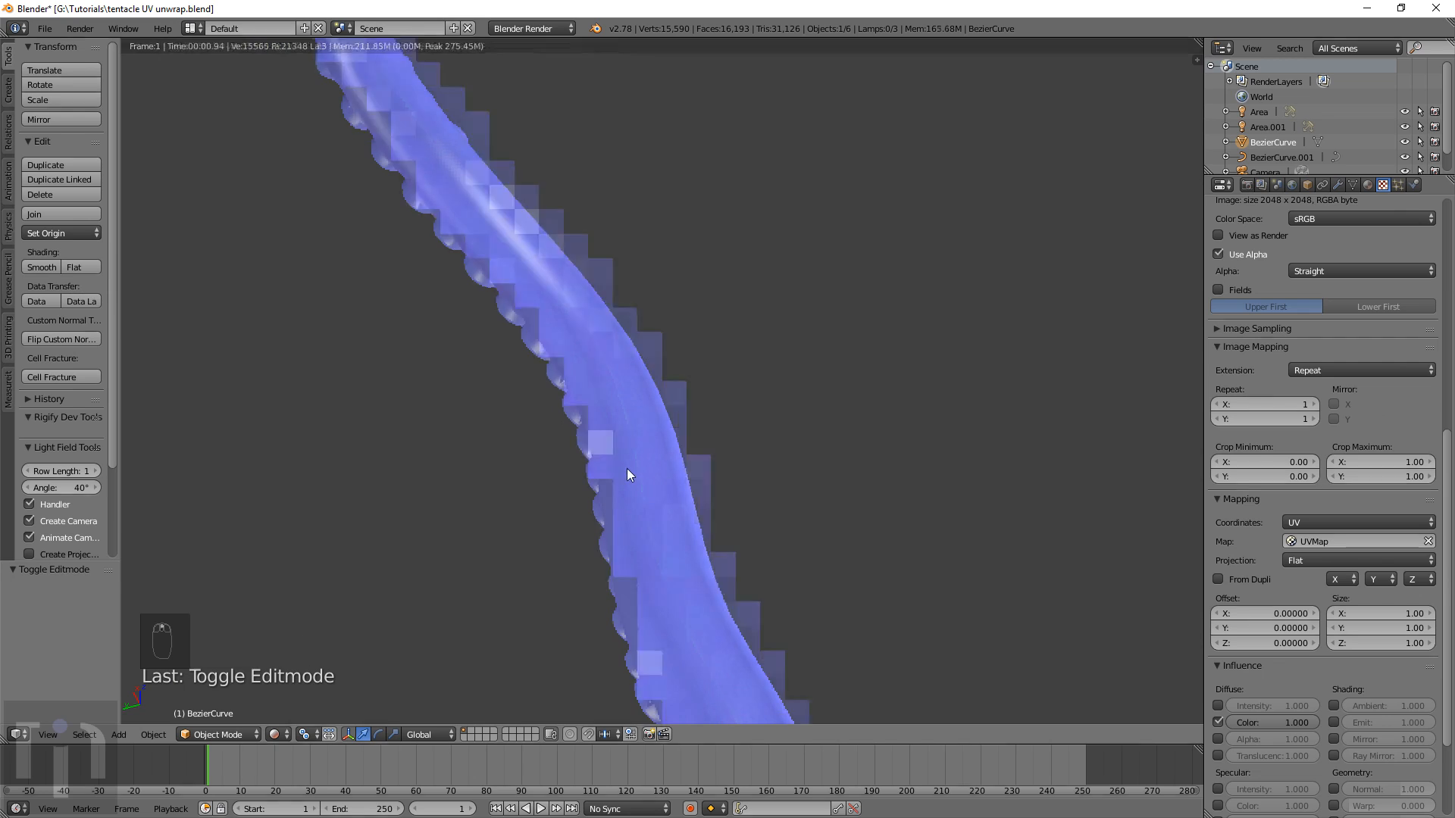
Turn off the Color influence of the normal map texture
{"action": "scroll", "coordinate": [626, 468], "scroll_direction": "up", "scroll_amount": 2}
{"action": "scroll", "coordinate": [1389, 336], "scroll_direction": "down", "scroll_amount": 4}
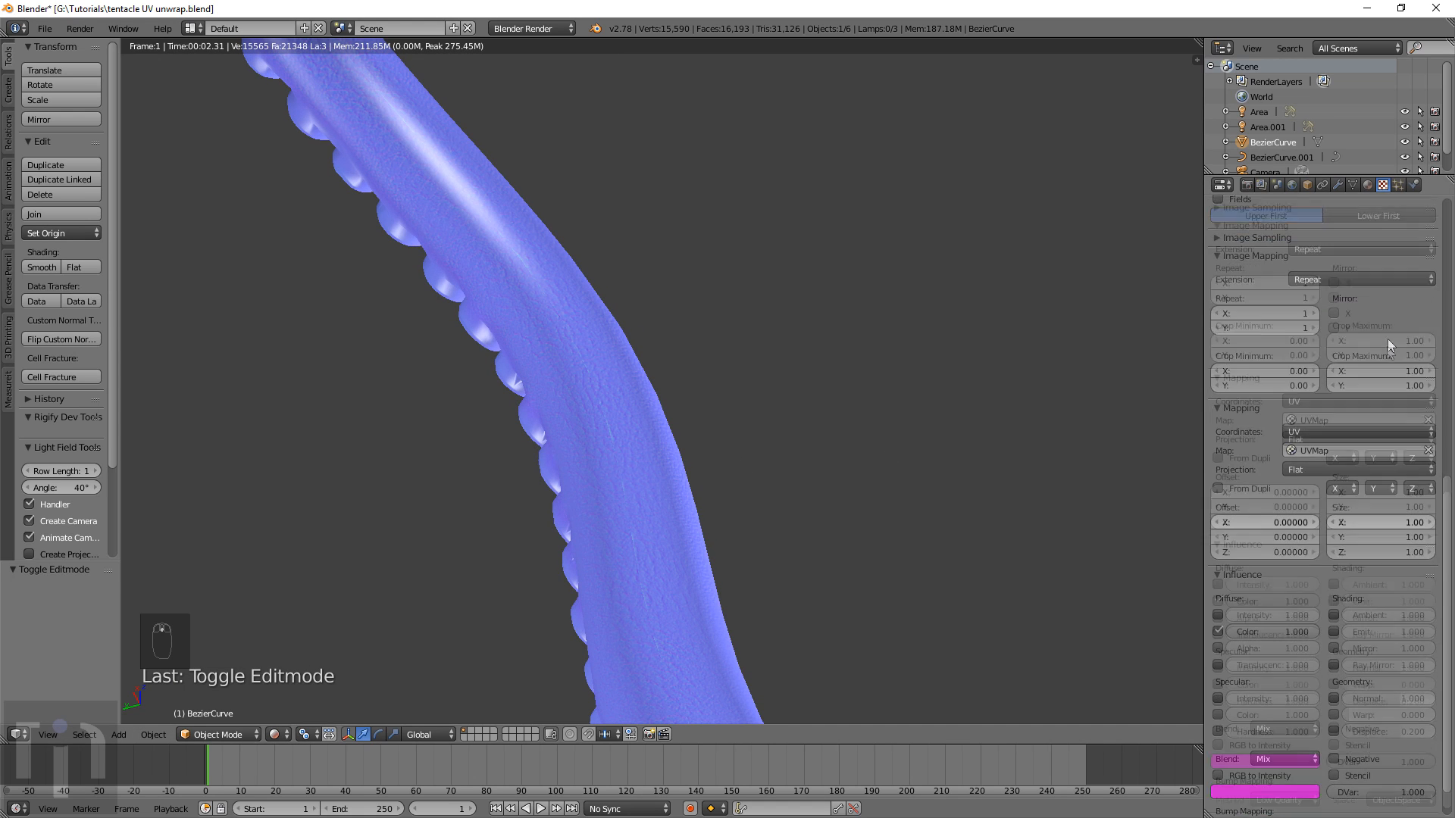
{"action": "left_click", "coordinate": [1217, 588]}
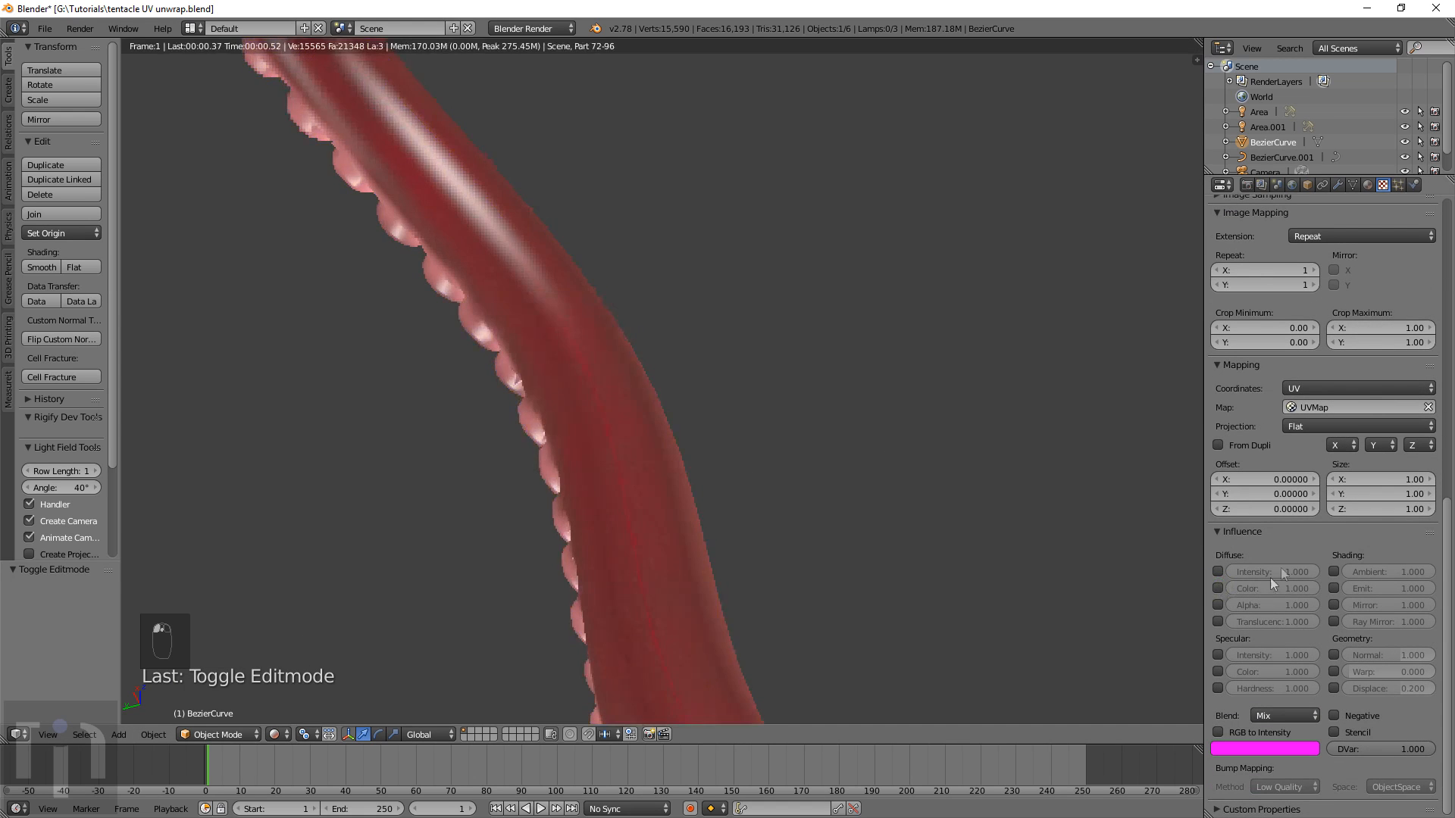
{"action": "scroll", "coordinate": [1359, 394], "scroll_direction": "up", "scroll_amount": 2}
{"action": "scroll", "coordinate": [1326, 429], "scroll_direction": "up", "scroll_amount": 12}
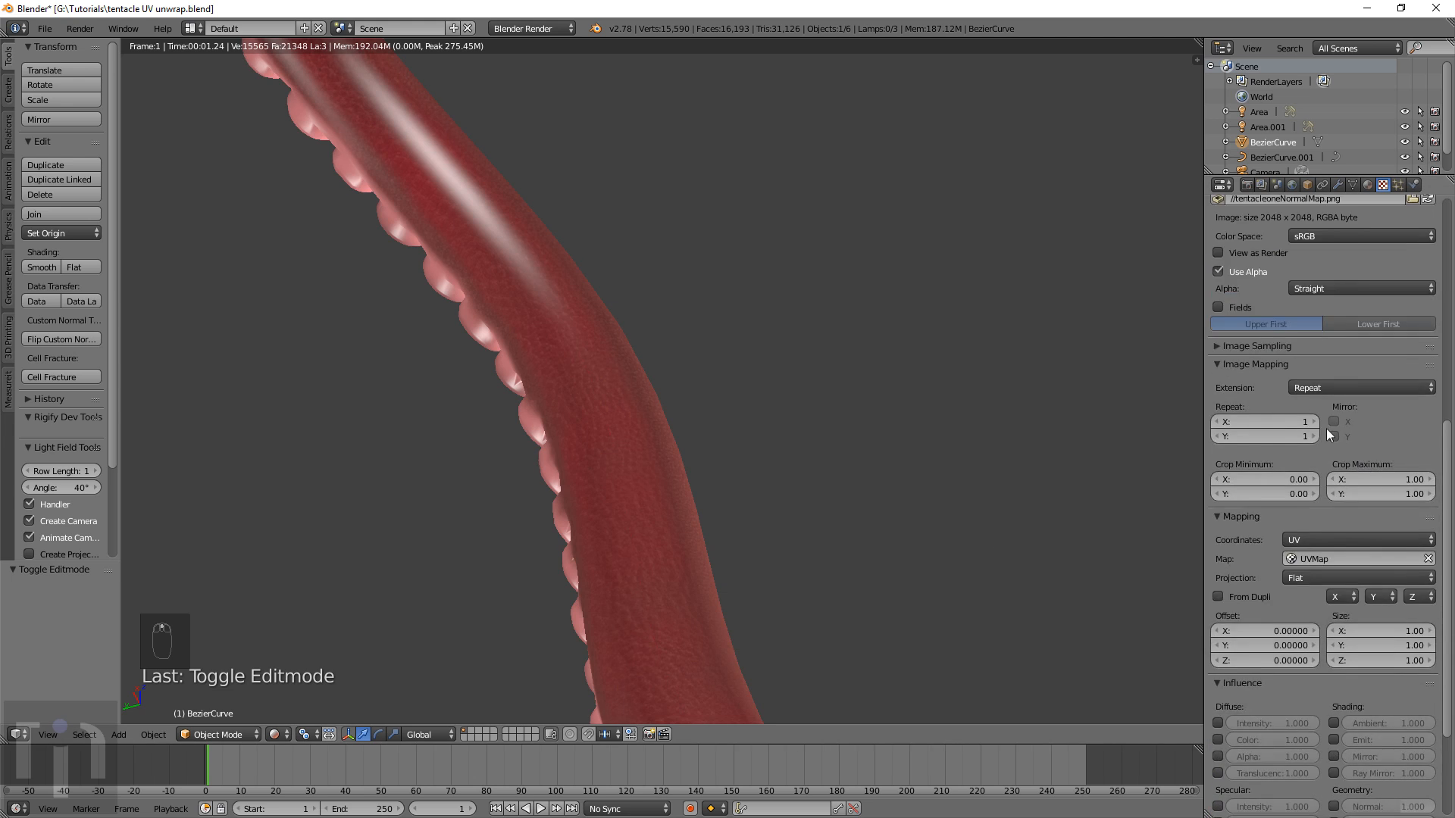
Examine the rendered tentacle's bump detail up close on its back and around the suckers, and the tentacle as a whole
{"action": "scroll", "coordinate": [1327, 342], "scroll_direction": "up", "scroll_amount": 1}
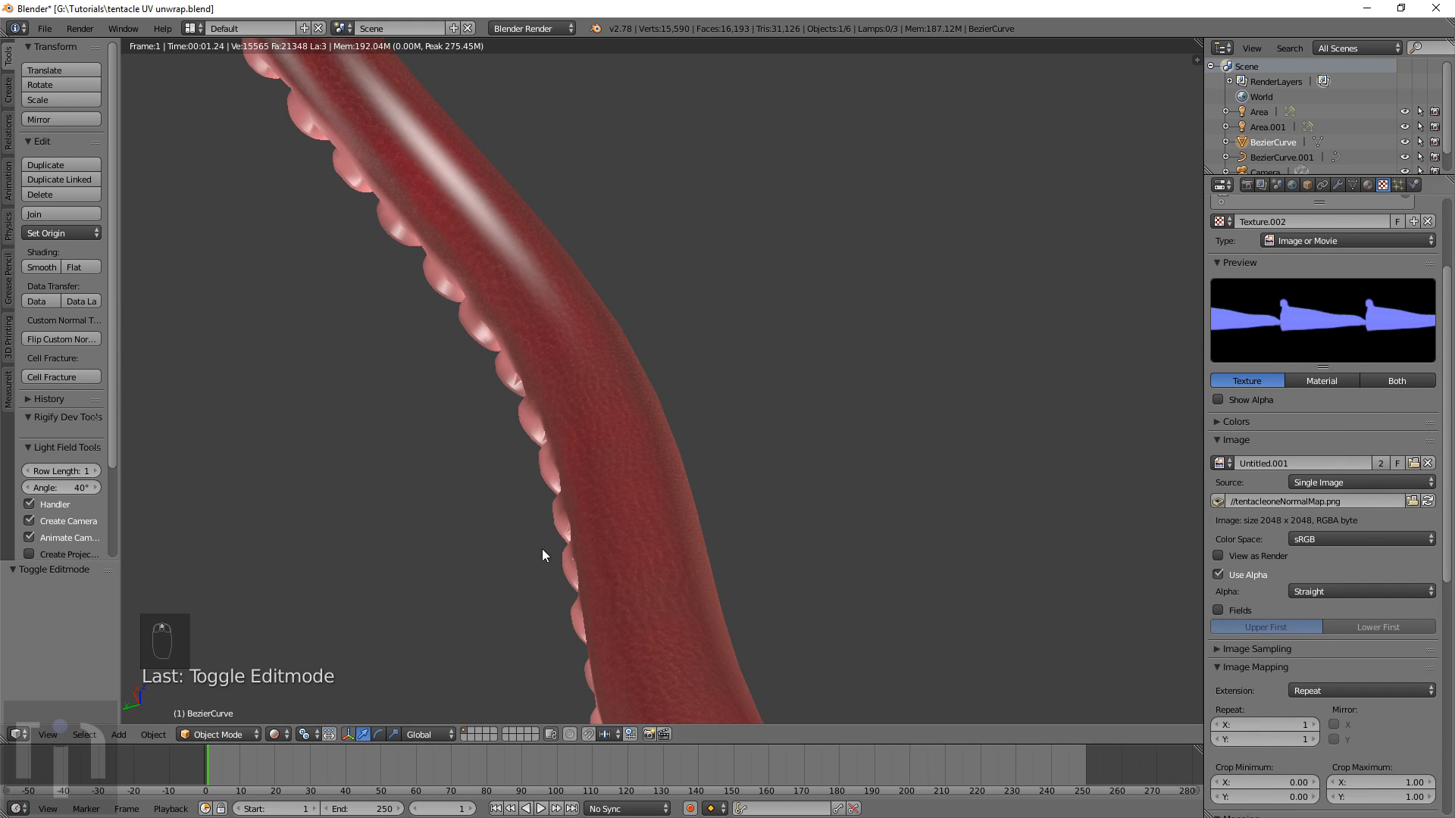
{"action": "scroll", "coordinate": [650, 604], "scroll_direction": "up", "scroll_amount": 4}
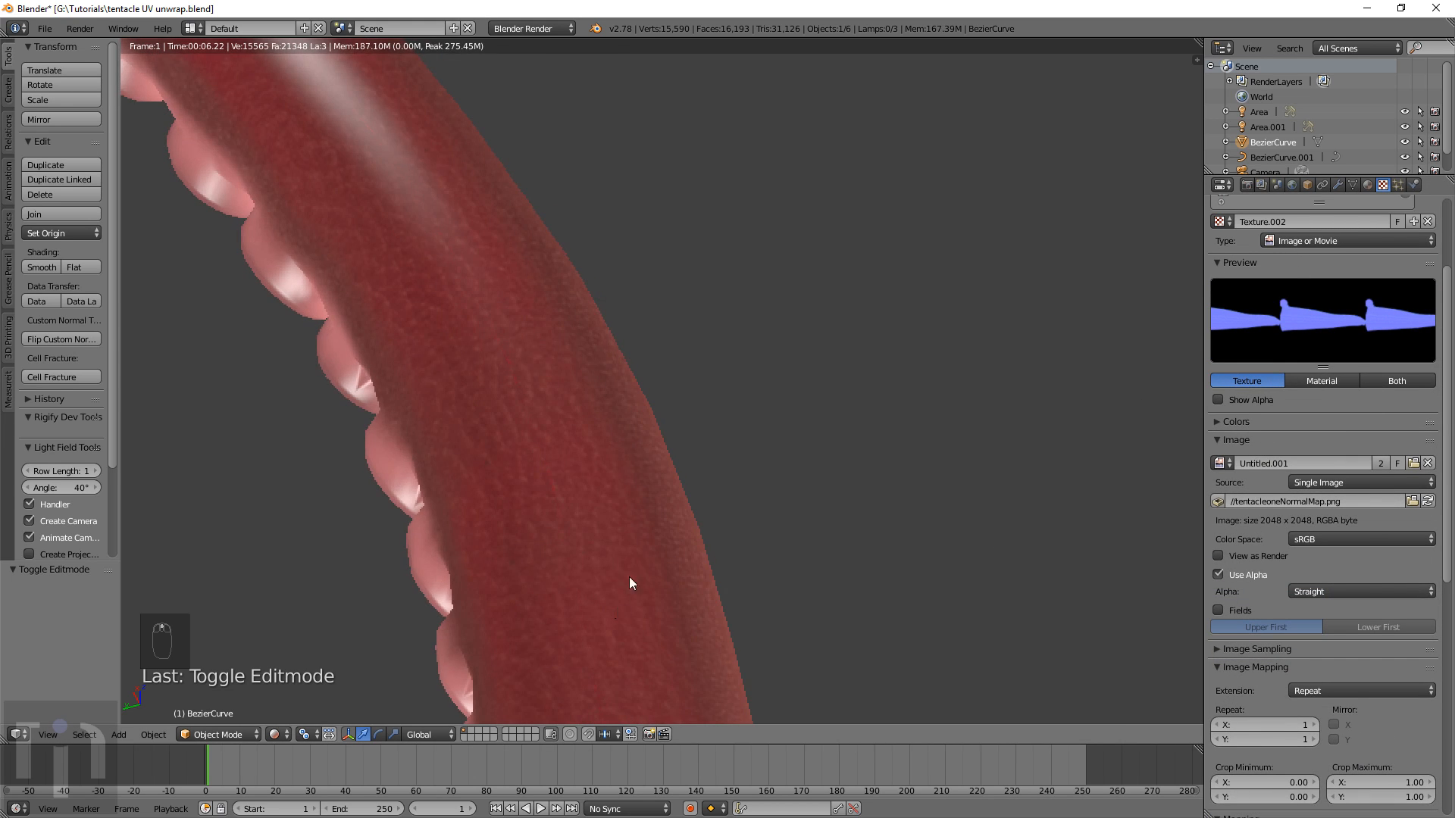
{"action": "middle_click_drag", "start_coordinate": [629, 576], "coordinate": [753, 449], "text": "shift"}
{"action": "middle_click_drag", "start_coordinate": [756, 520], "coordinate": [698, 466]}
{"action": "middle_click_drag", "start_coordinate": [616, 328], "coordinate": [755, 491], "text": "shift"}
{"action": "middle_click_drag", "start_coordinate": [588, 385], "coordinate": [644, 467]}
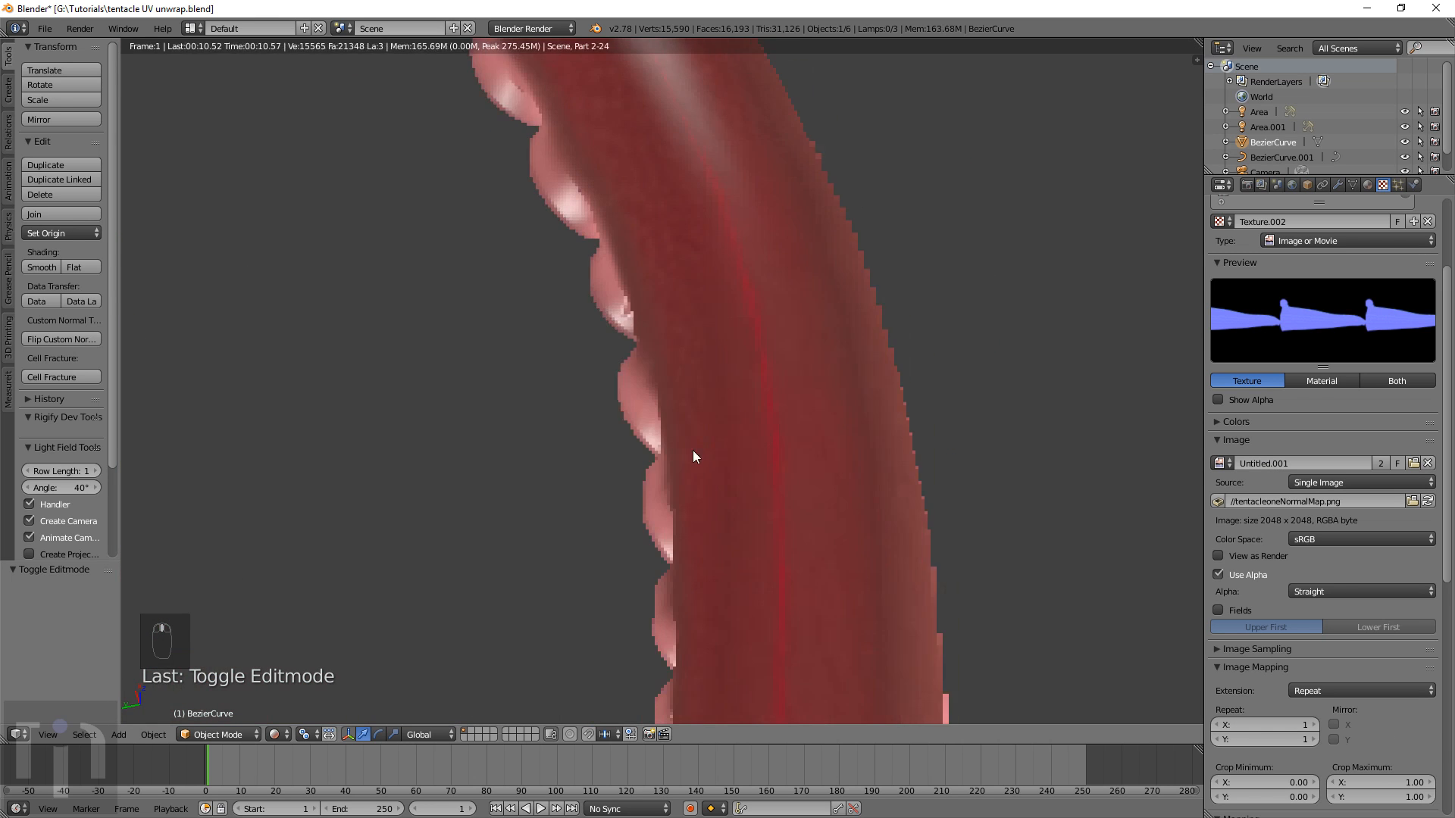
{"action": "scroll", "coordinate": [838, 466], "scroll_direction": "up", "scroll_amount": 5}
{"action": "middle_click_drag", "start_coordinate": [897, 521], "coordinate": [812, 456]}
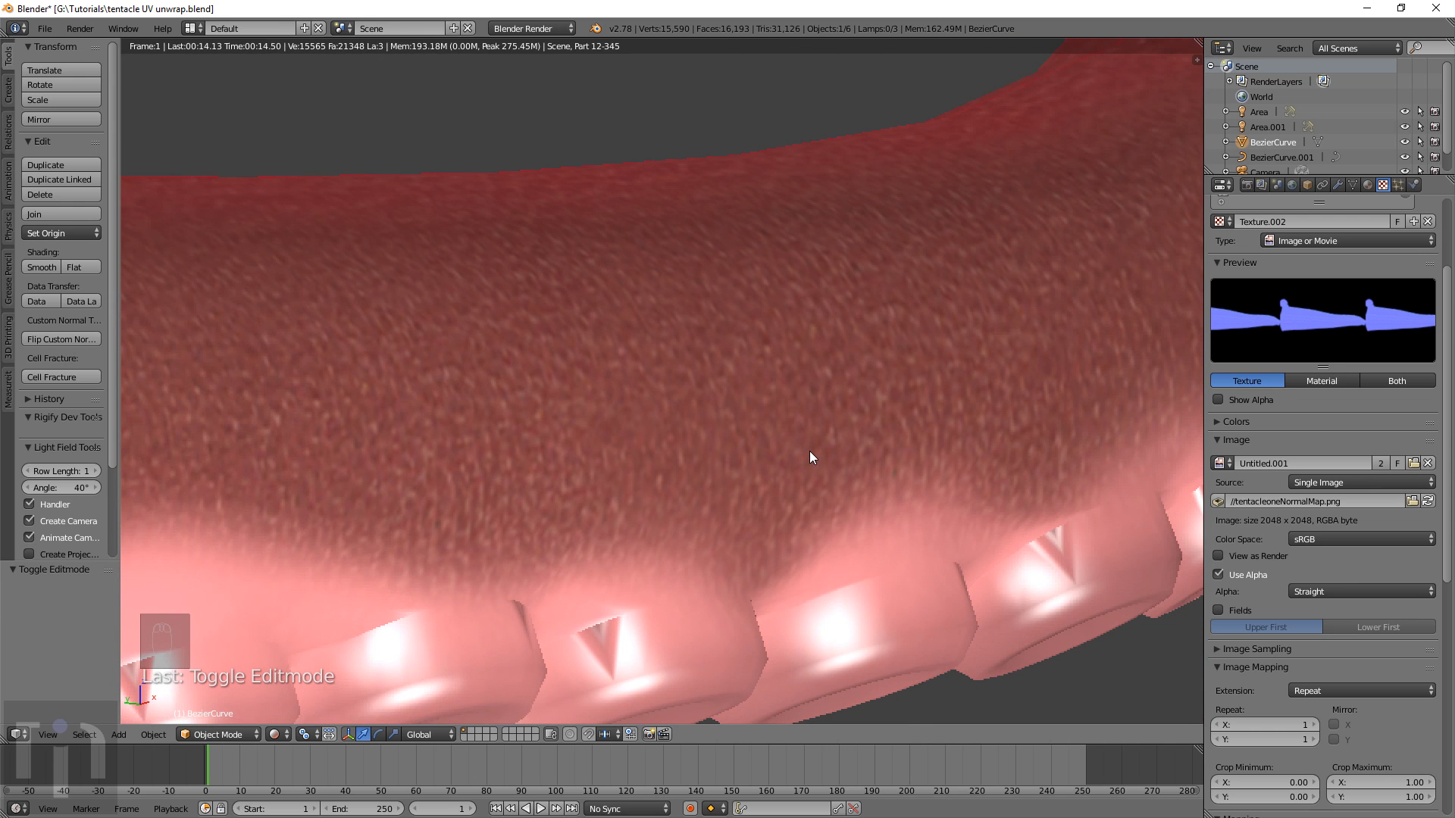
{"action": "middle_click_drag", "start_coordinate": [547, 380], "coordinate": [652, 459]}
{"action": "scroll", "coordinate": [669, 452], "scroll_direction": "down", "scroll_amount": 8}
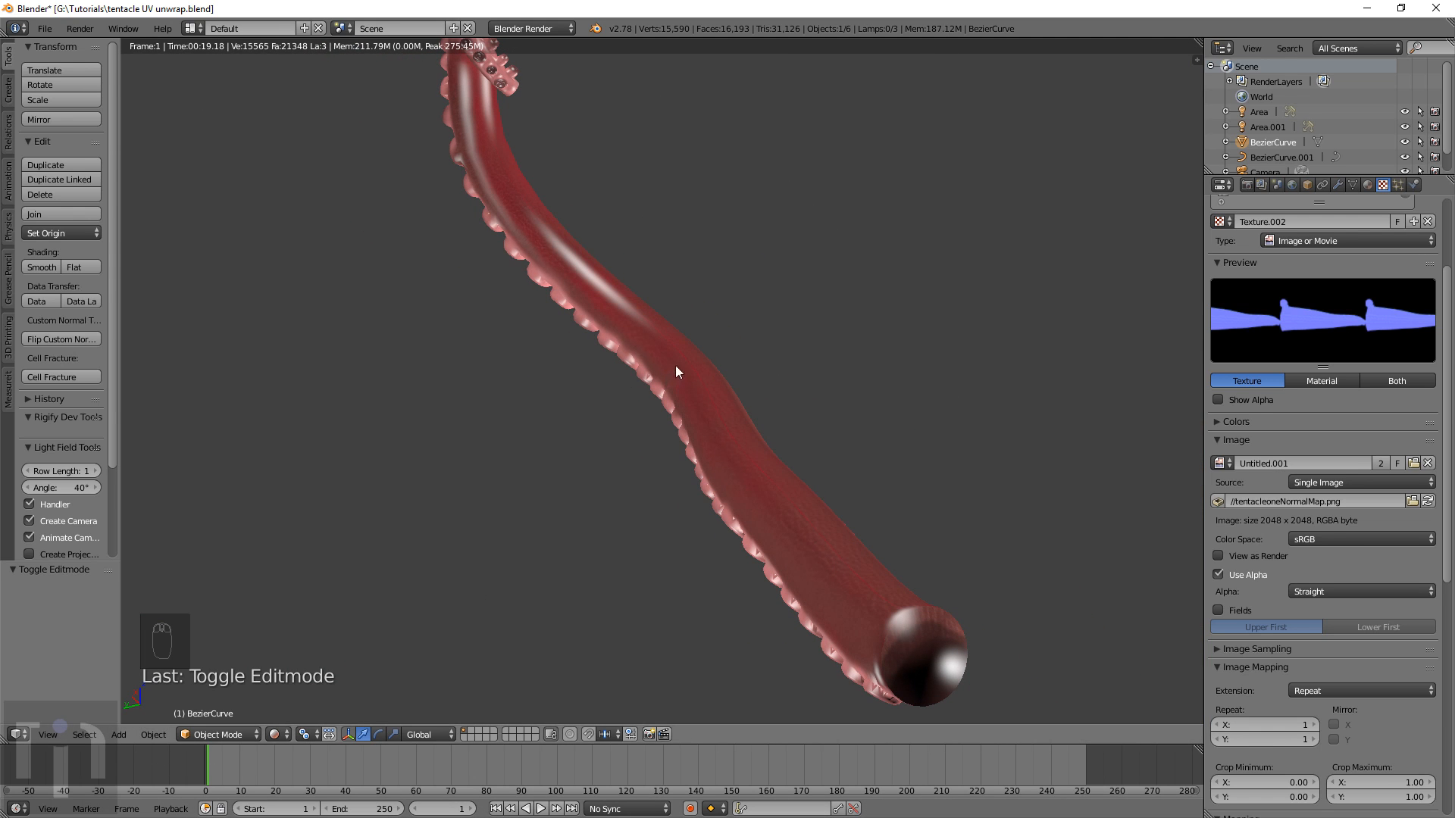
Export the scene to the Tutorials folder as an FBX file named Octo-test.fbx
{"action": "left_click", "coordinate": [46, 28]}
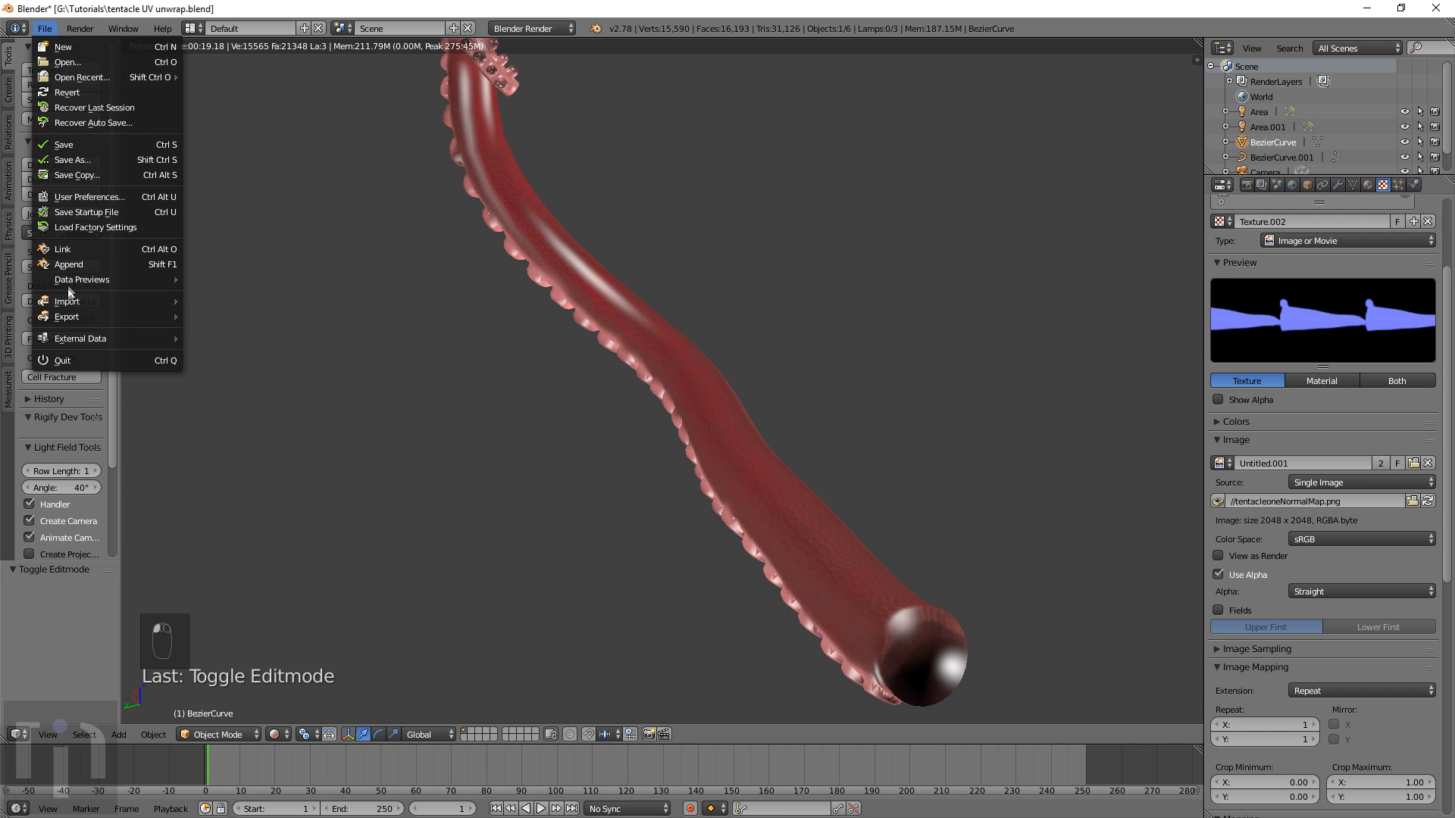
{"action": "mouse_move", "coordinate": [72, 318]}
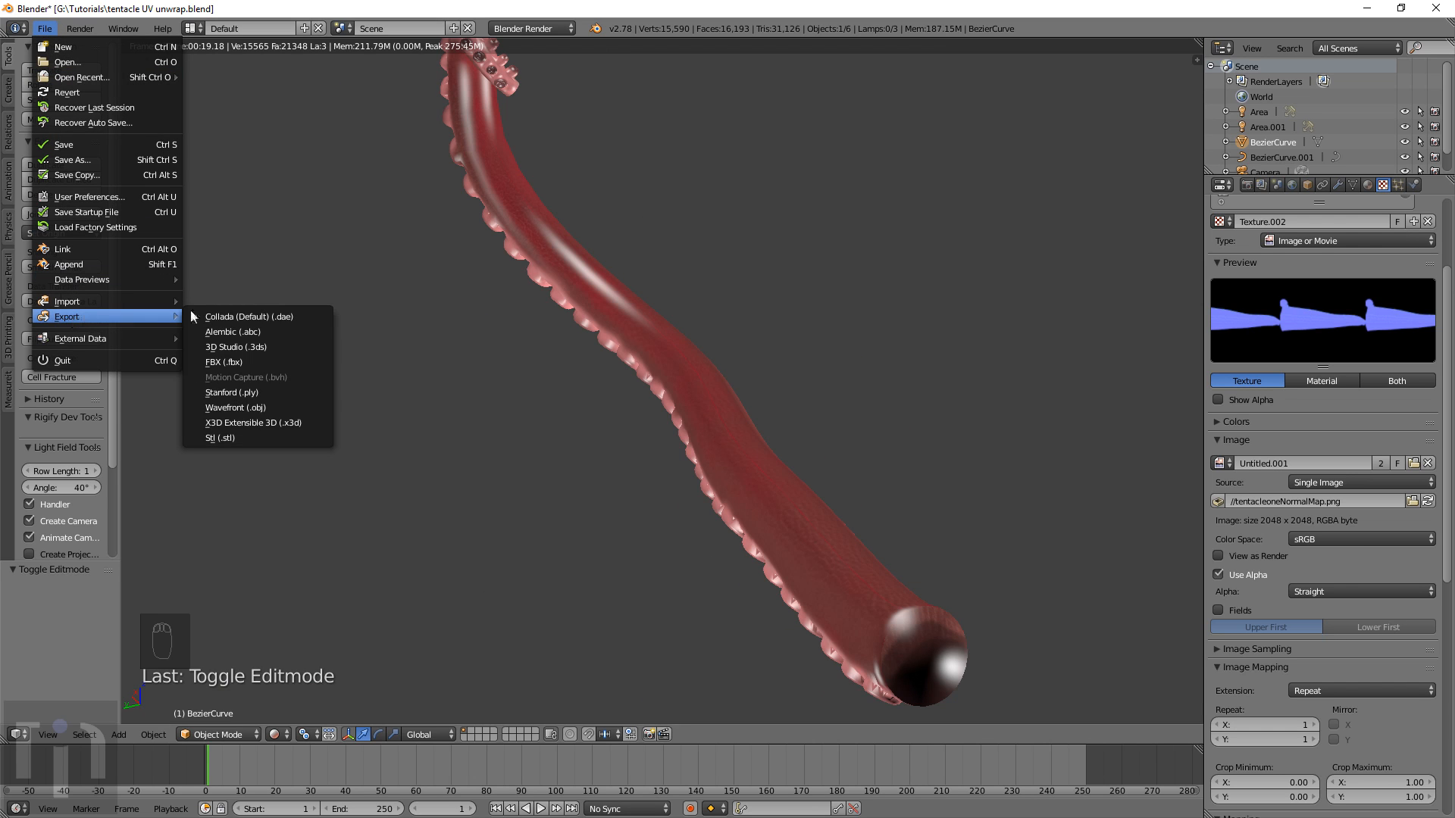
{"action": "left_click", "coordinate": [255, 357]}
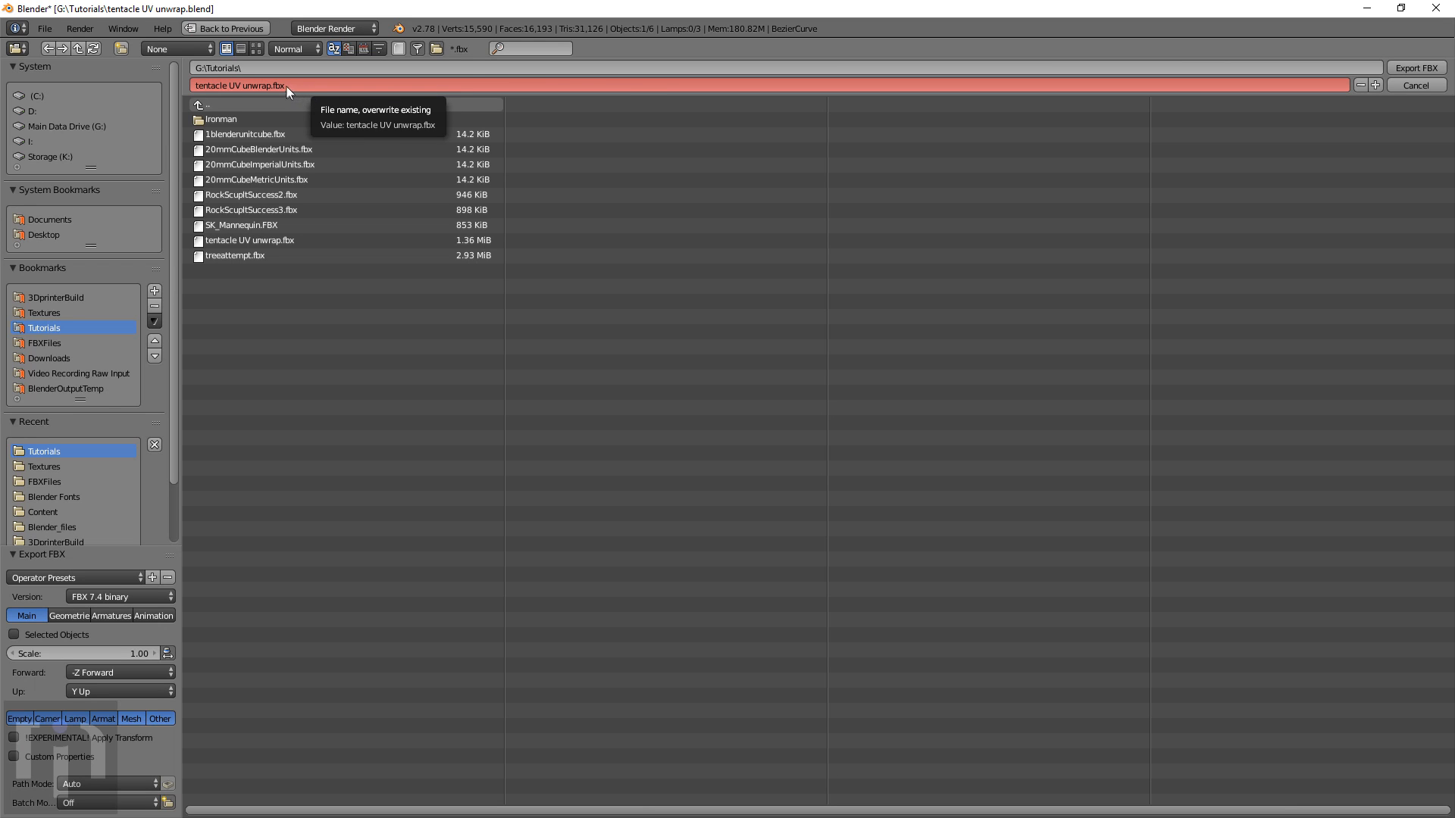
{"action": "left_click", "coordinate": [259, 85]}
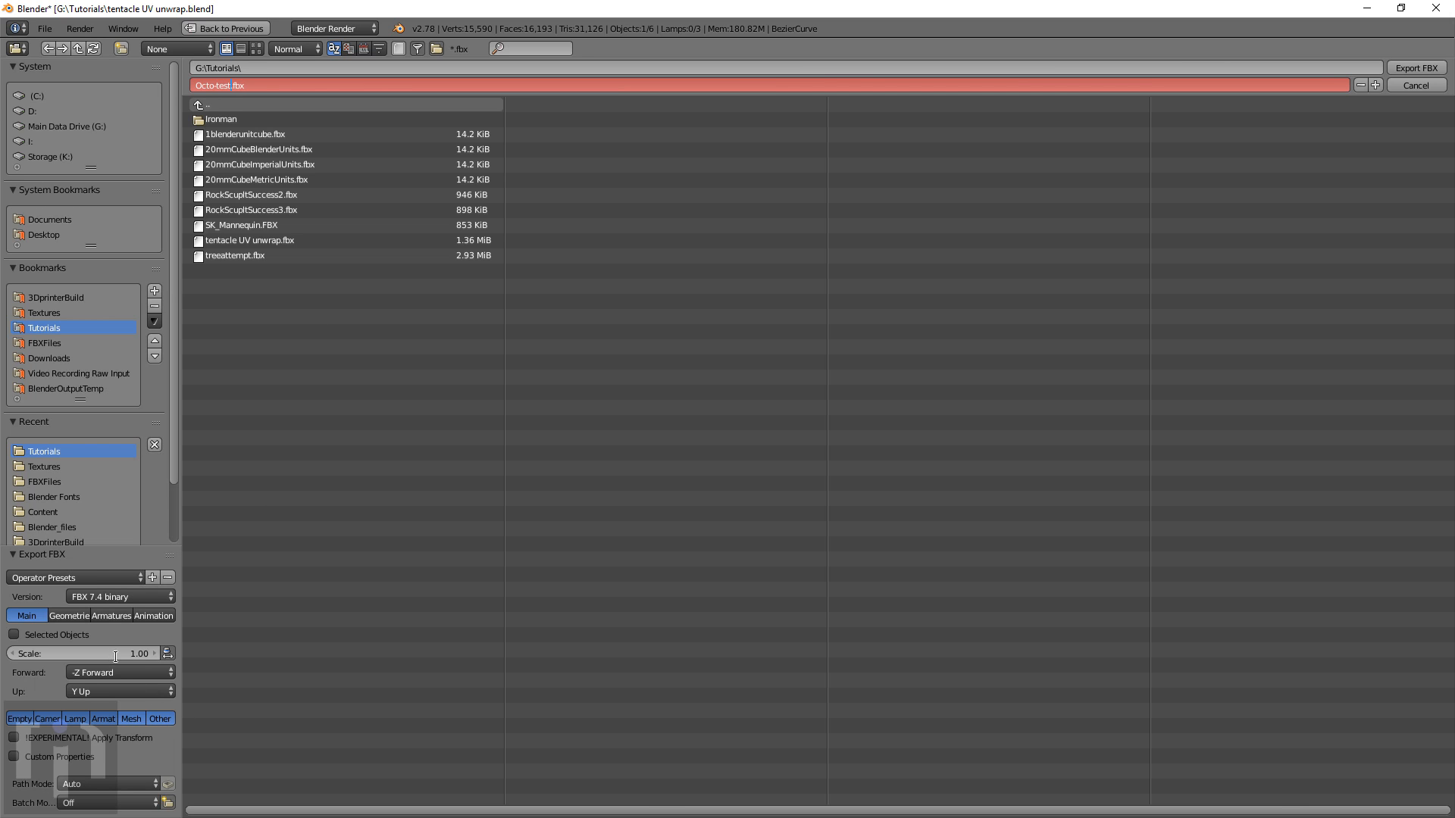
{"action": "left_click", "coordinate": [1409, 70]}
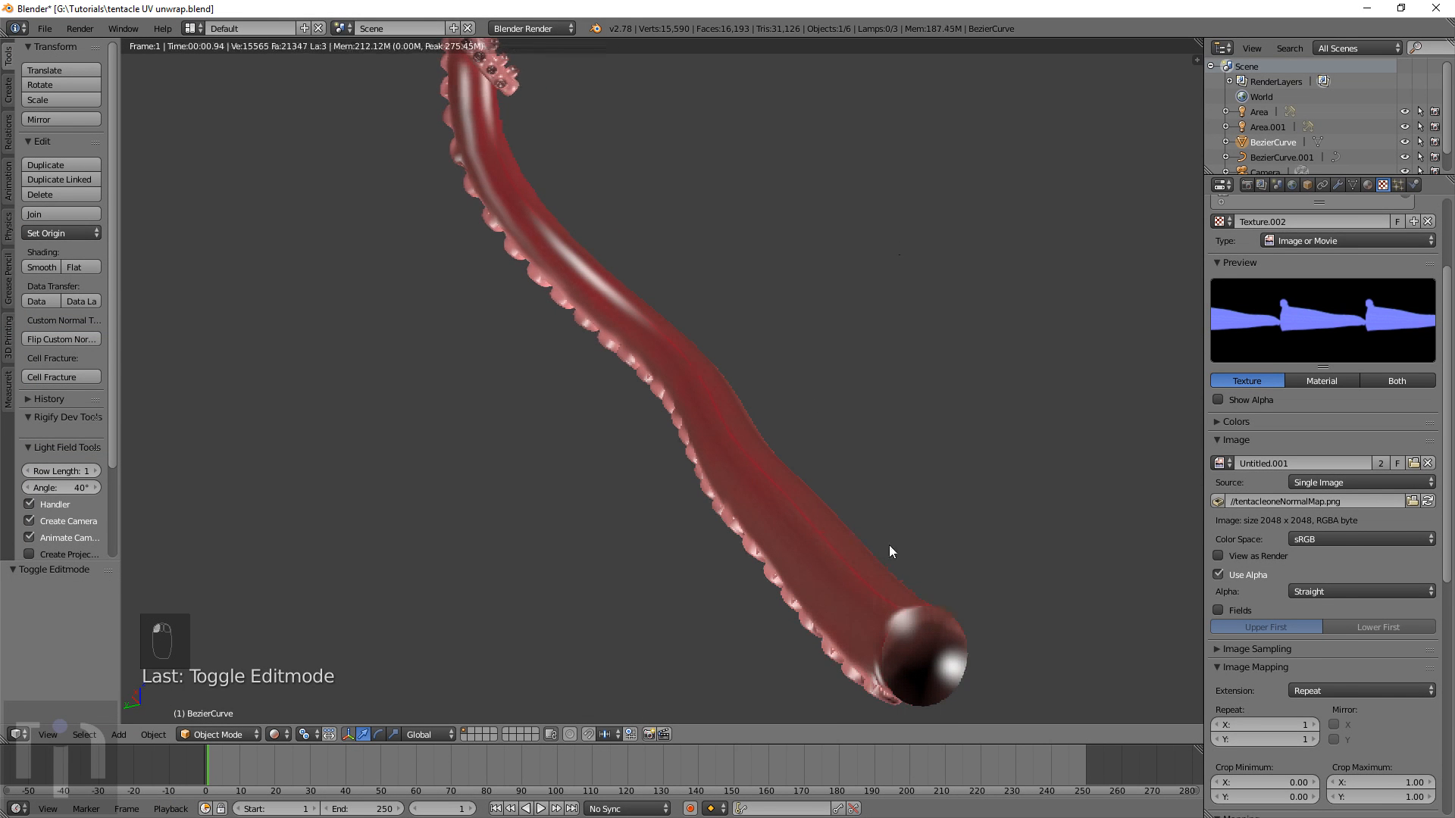
Minimize Blender and switch to the Unreal Editor with the ThirdPersonExampleMap project
{"action": "left_click", "coordinate": [1373, 9]}
{"action": "key", "text": "alt+Tab"}
{"action": "key", "text": "alt+Tab"}
{"action": "key", "text": "alt+Tab"}
{"action": "key", "text": "alt+Tab"}
{"action": "key", "text": "alt+Tab"}
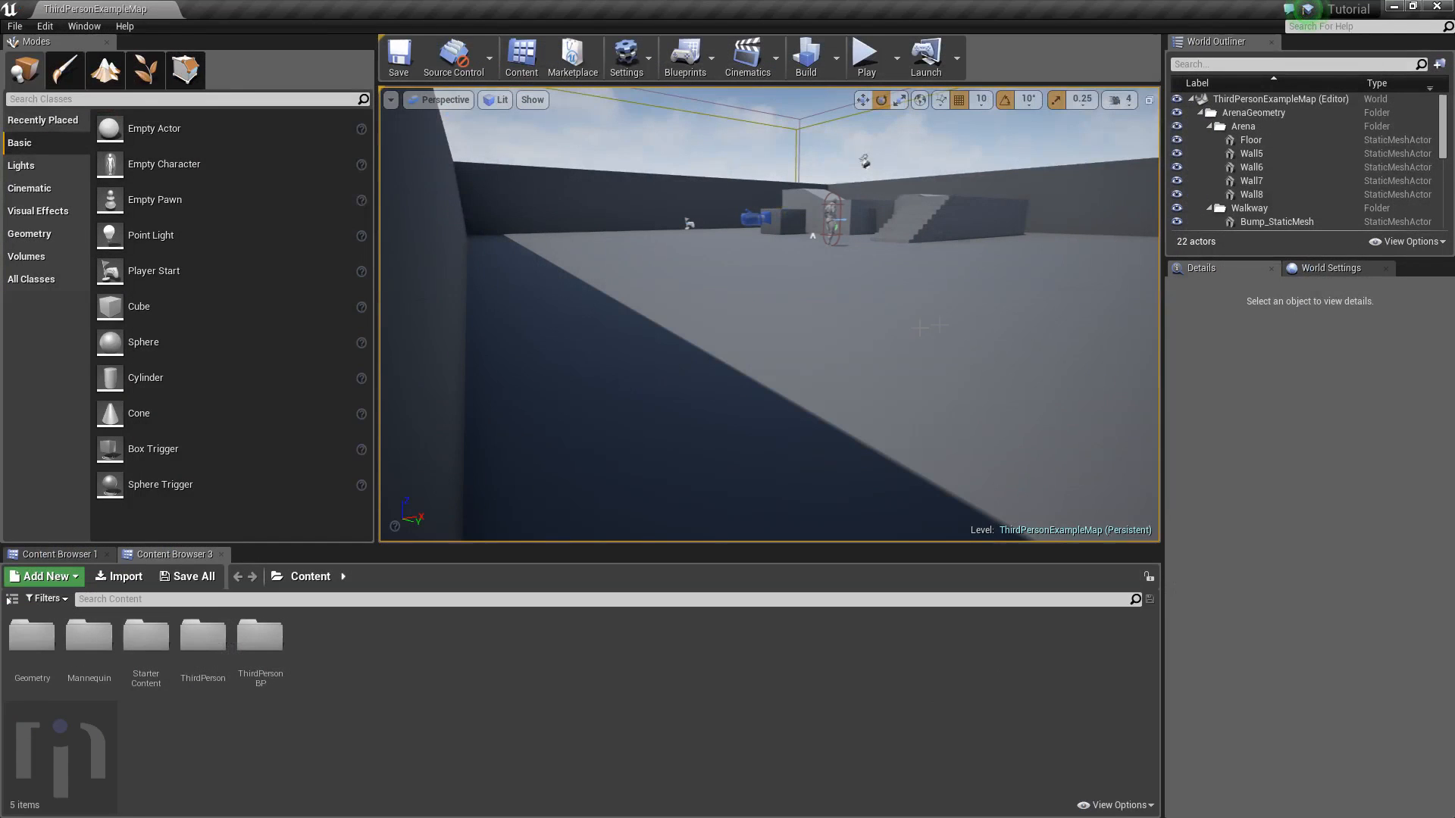
Create a content folder named octo-test and open it
{"action": "right_click", "coordinate": [383, 658]}
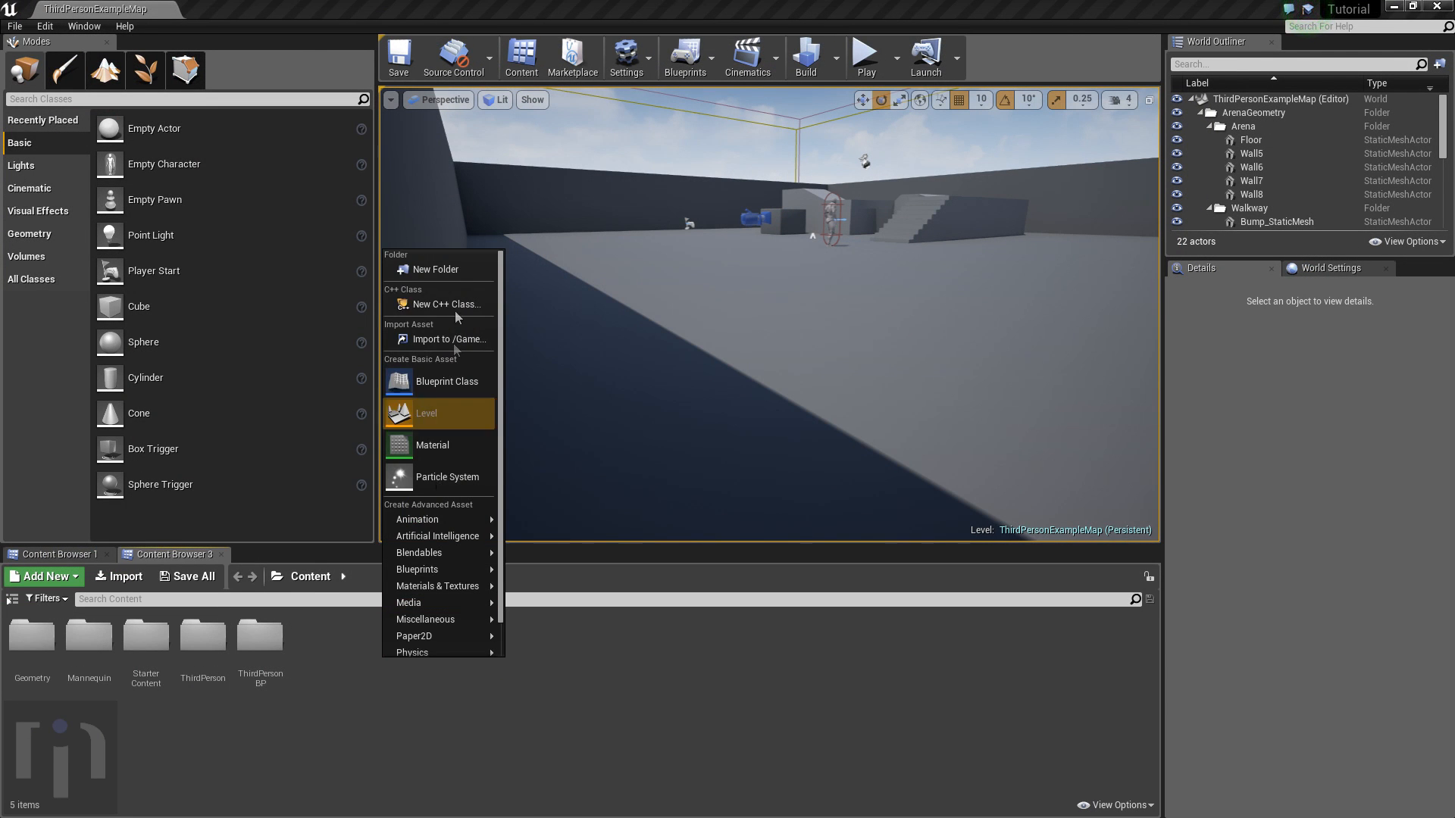
{"action": "left_click", "coordinate": [451, 271]}
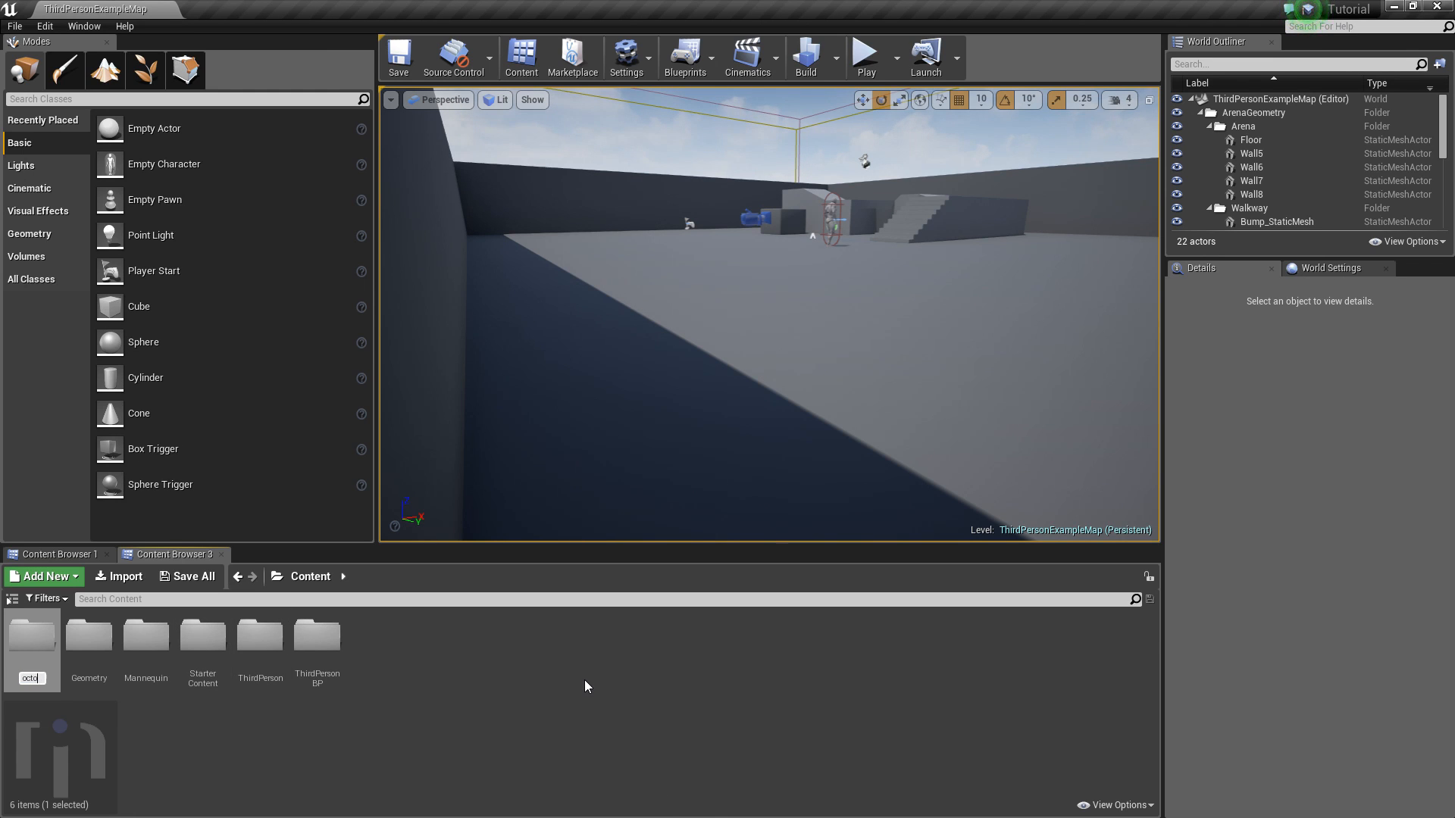
{"action": "type", "text": "octo-test"}
{"action": "key", "text": "Return"}
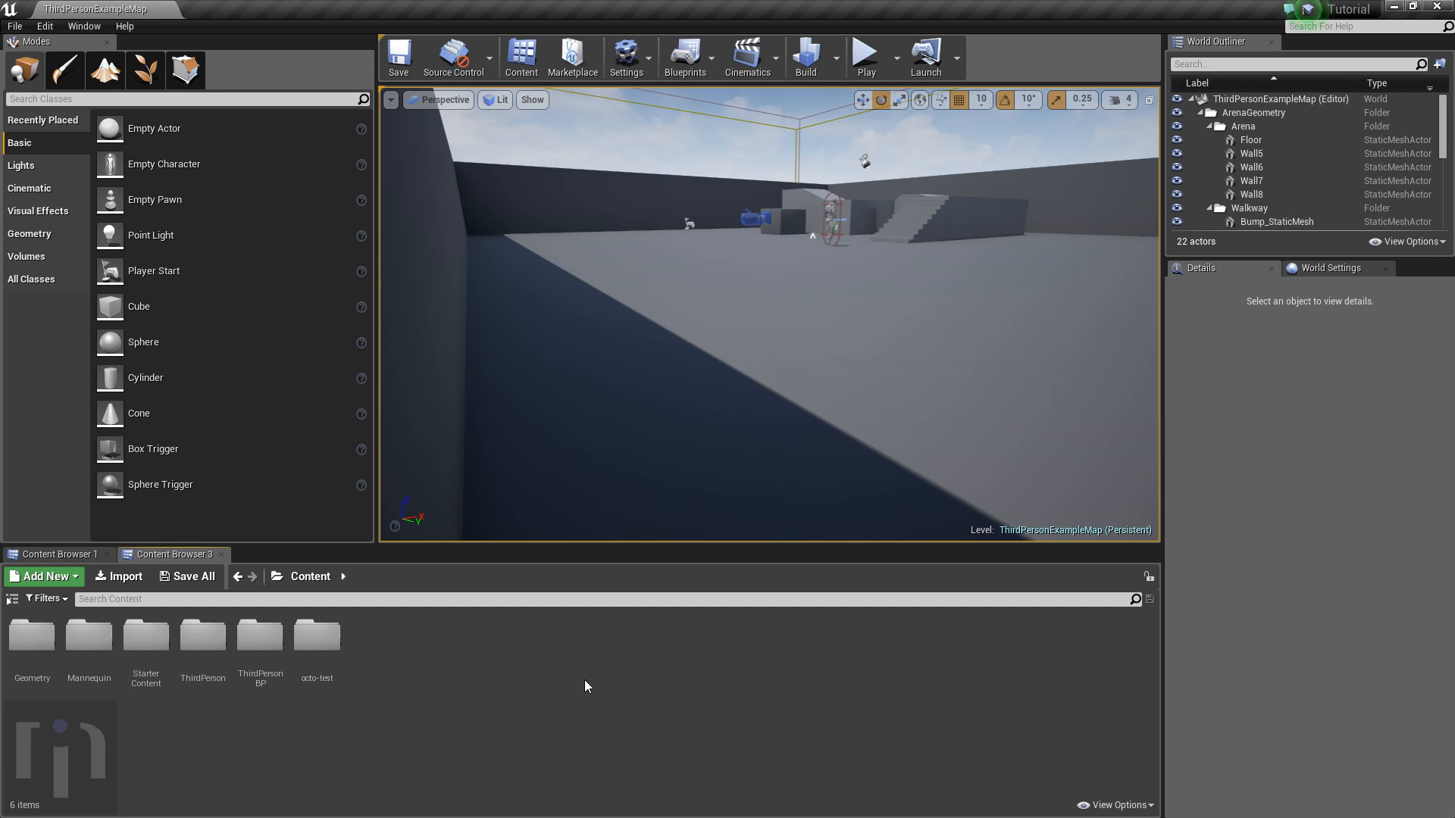
{"action": "double_click", "coordinate": [317, 636]}
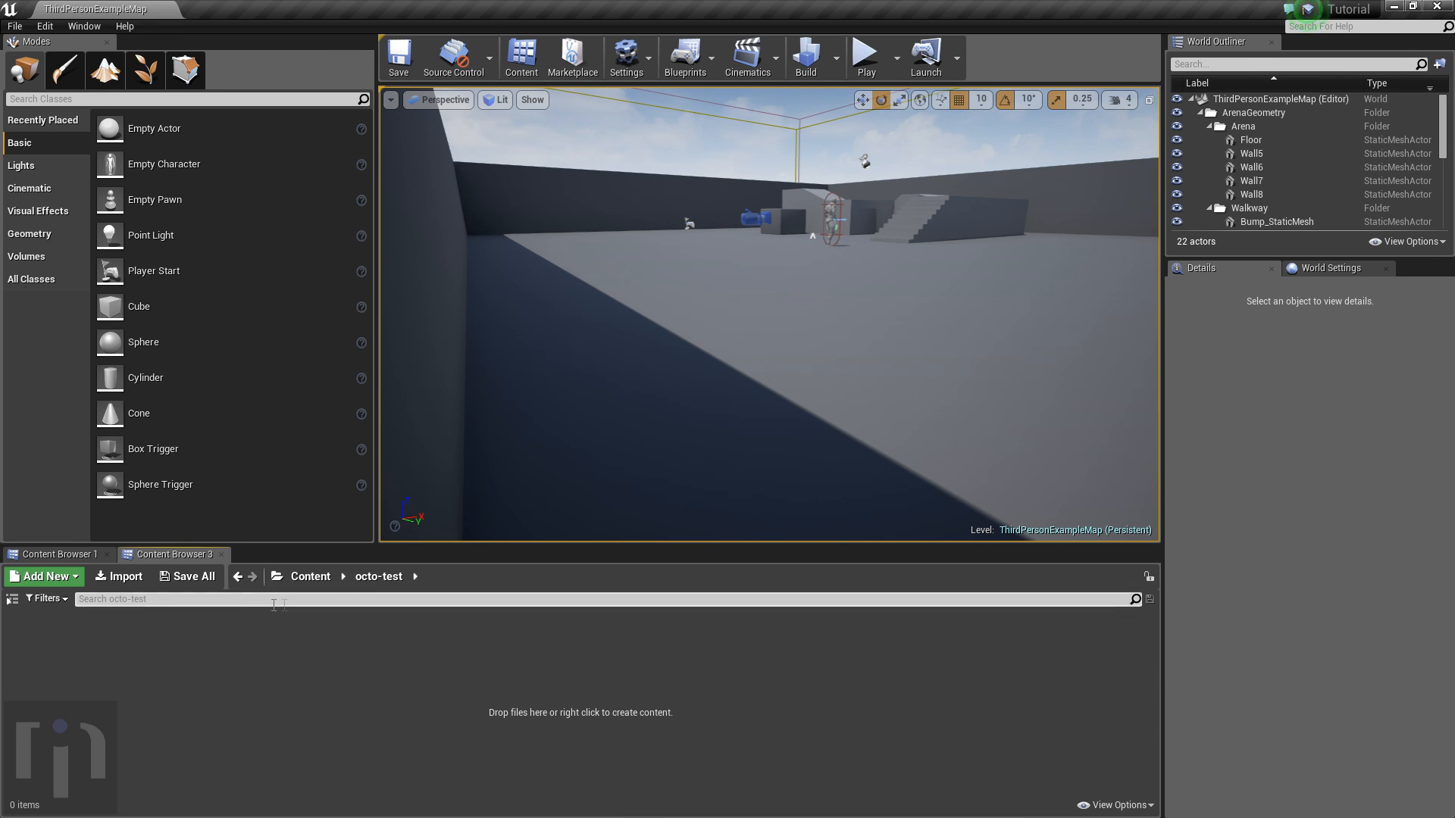
Import Octo-test.fbx from the Tutorials folder into the octo-test folder
{"action": "left_click", "coordinate": [119, 576]}
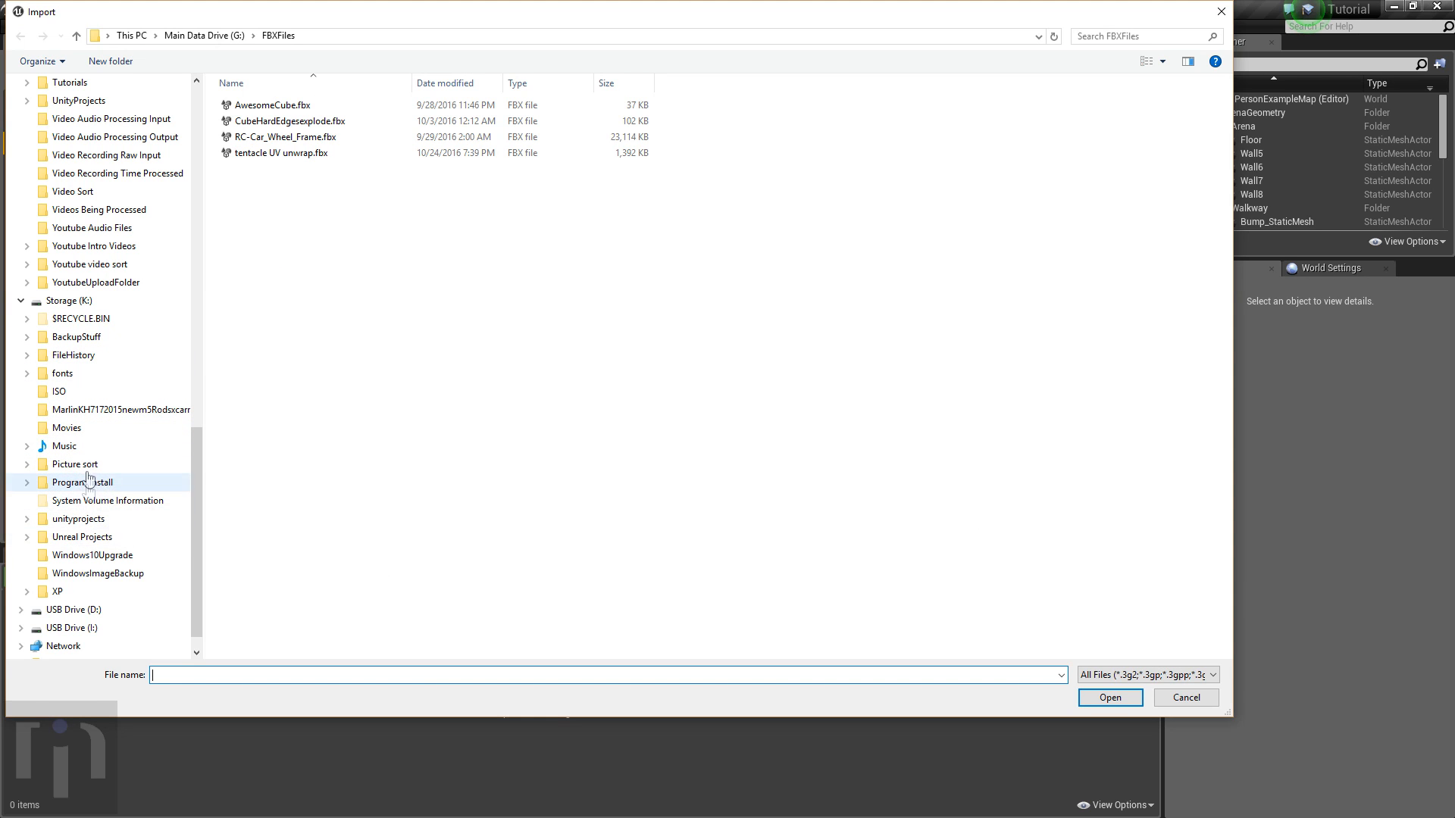
{"action": "scroll", "coordinate": [90, 179], "scroll_direction": "up", "scroll_amount": 2}
{"action": "scroll", "coordinate": [91, 179], "scroll_direction": "up", "scroll_amount": 1}
{"action": "left_click", "coordinate": [84, 210]}
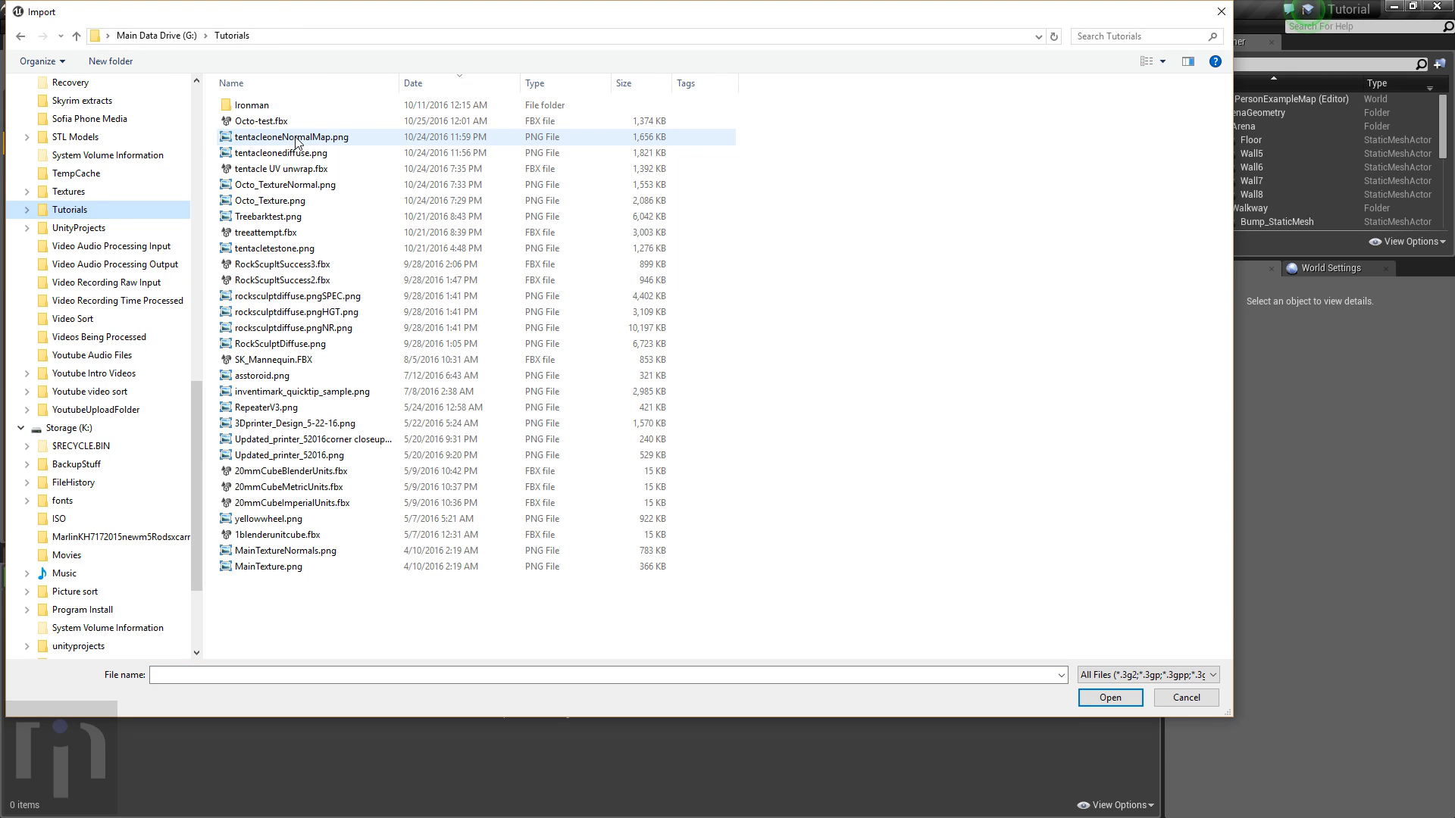
{"action": "double_click", "coordinate": [271, 121]}
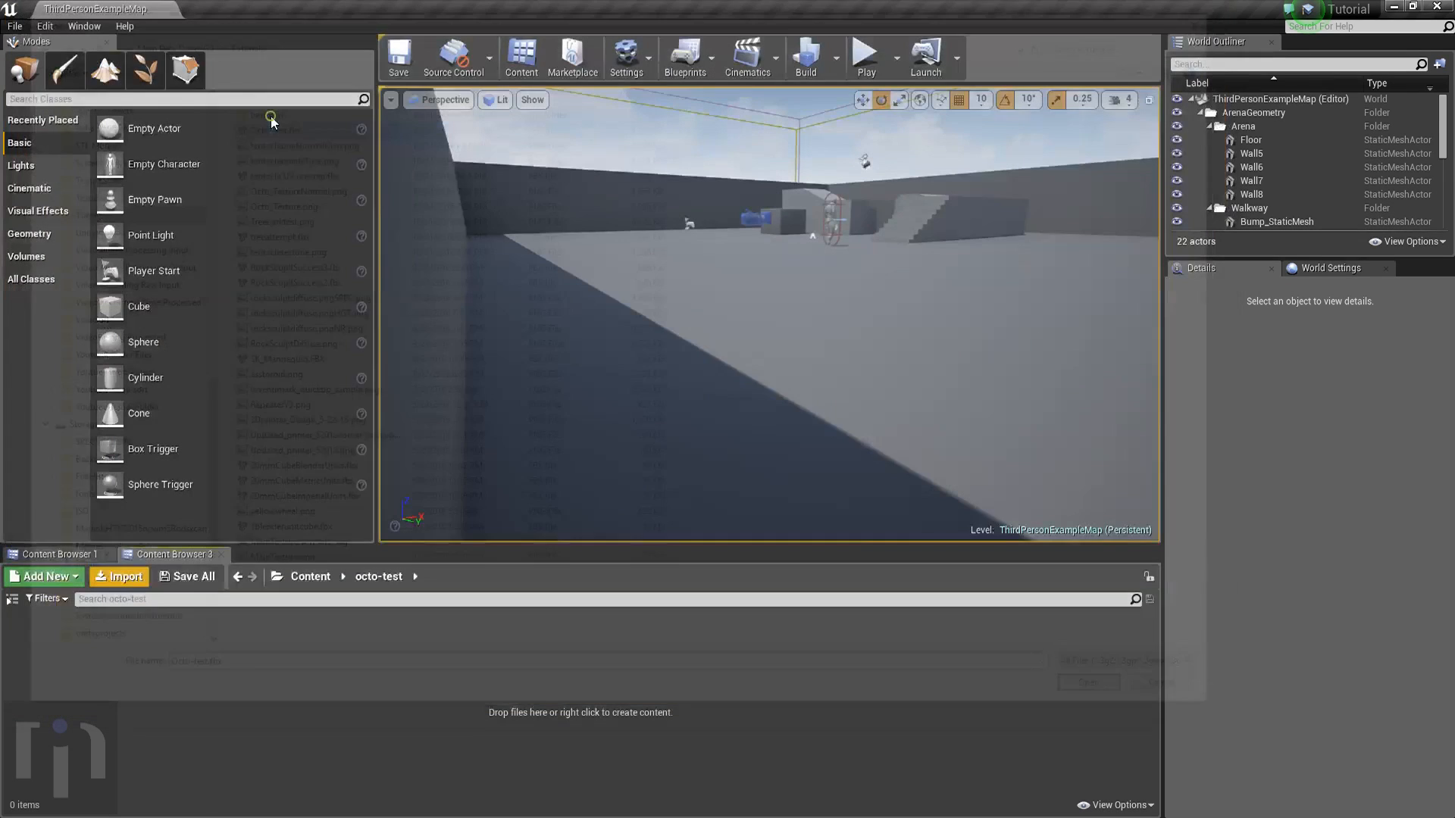
{"action": "left_click", "coordinate": [766, 631]}
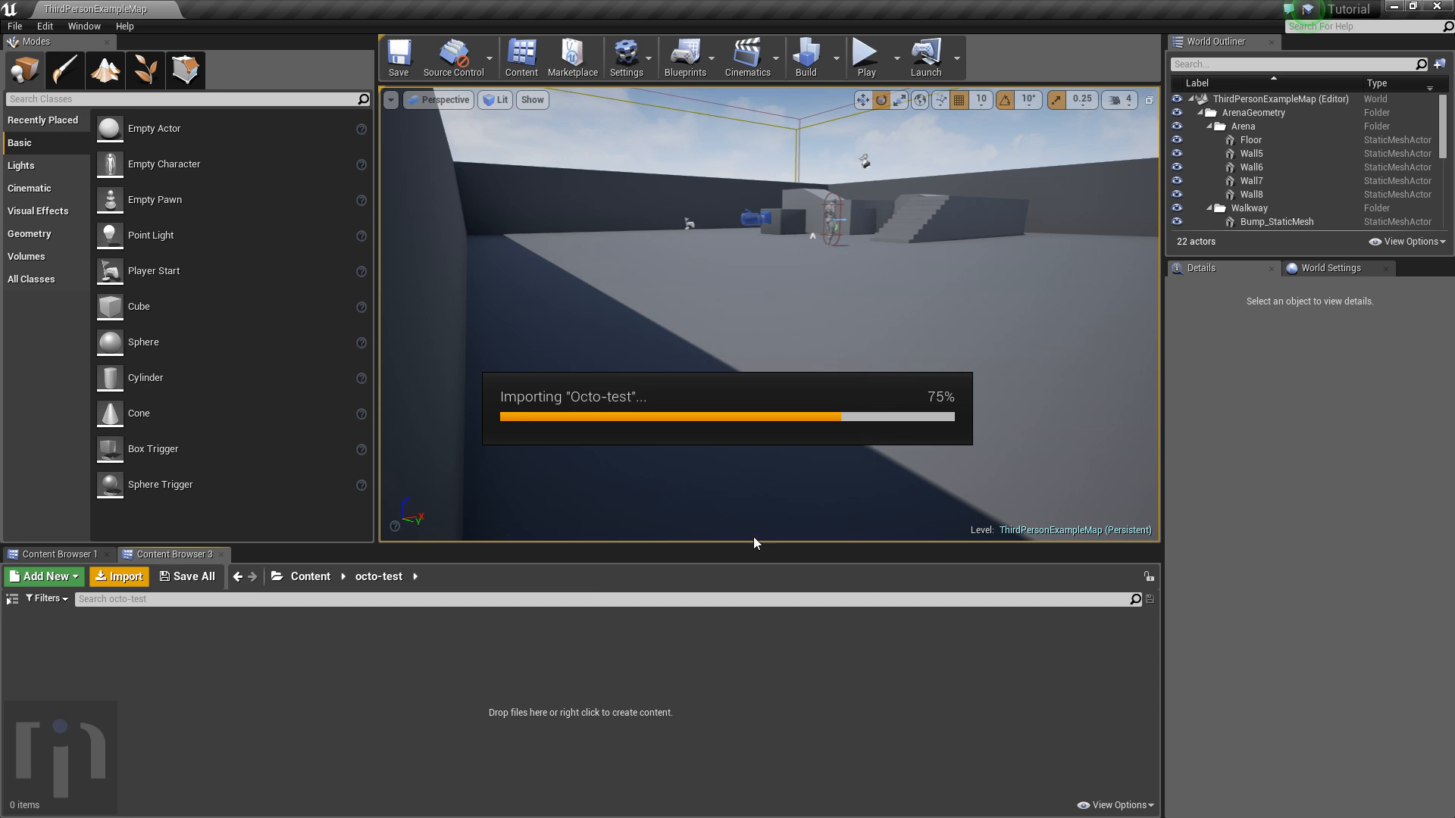
{"action": "left_click", "coordinate": [1114, 230]}
Place the Octo-test mesh in the level near the player start and raise it to a Z location of 210 cm
{"action": "right_click_drag", "start_coordinate": [818, 319], "coordinate": [894, 394]}
{"action": "left_click_drag", "start_coordinate": [88, 636], "coordinate": [703, 318]}
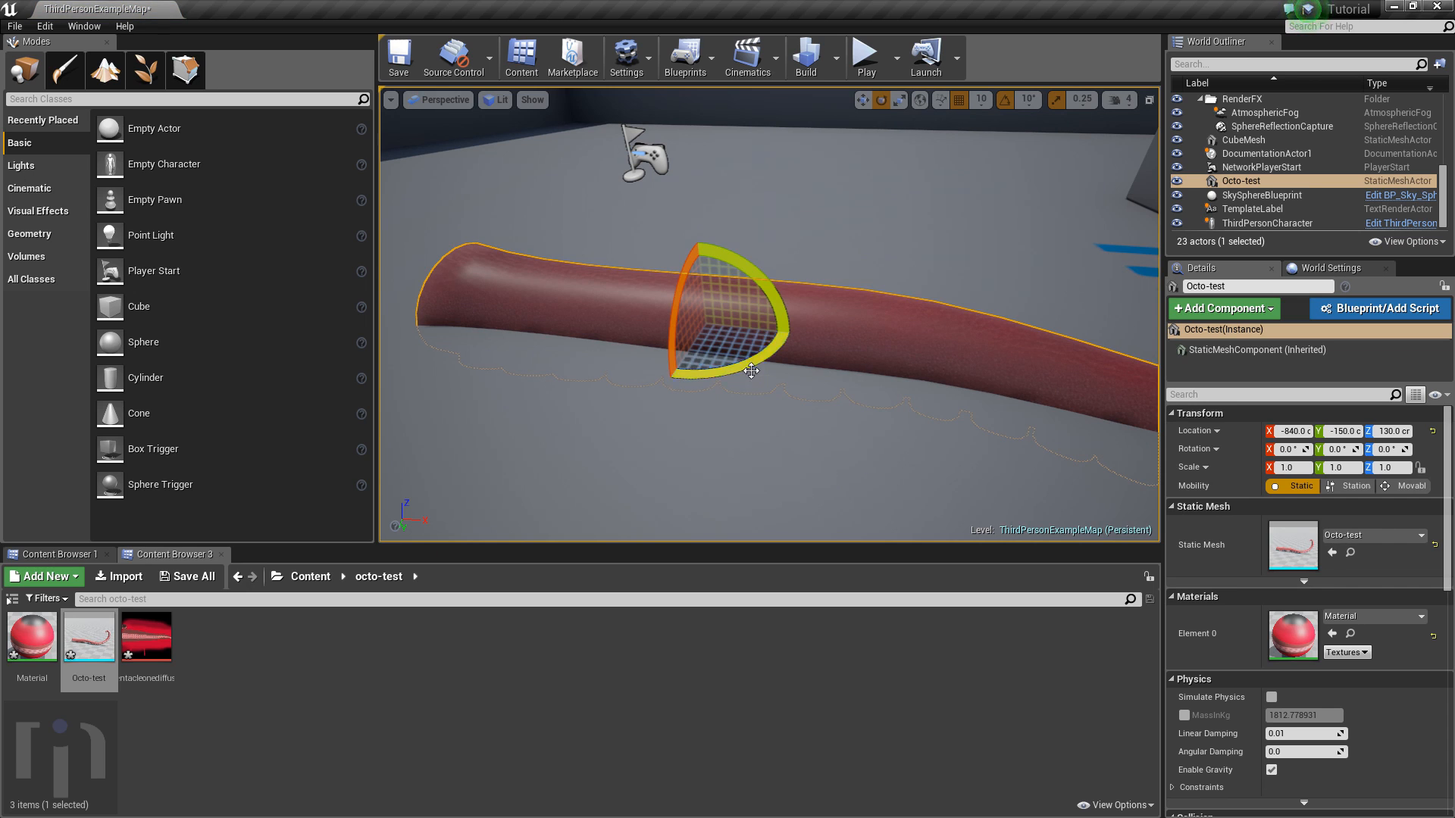
{"action": "key", "text": "w"}
{"action": "left_click_drag", "start_coordinate": [704, 281], "coordinate": [692, 143]}
Scale the placed tentacle uniformly to 0.5
{"action": "key", "text": "e"}
{"action": "key", "text": "r"}
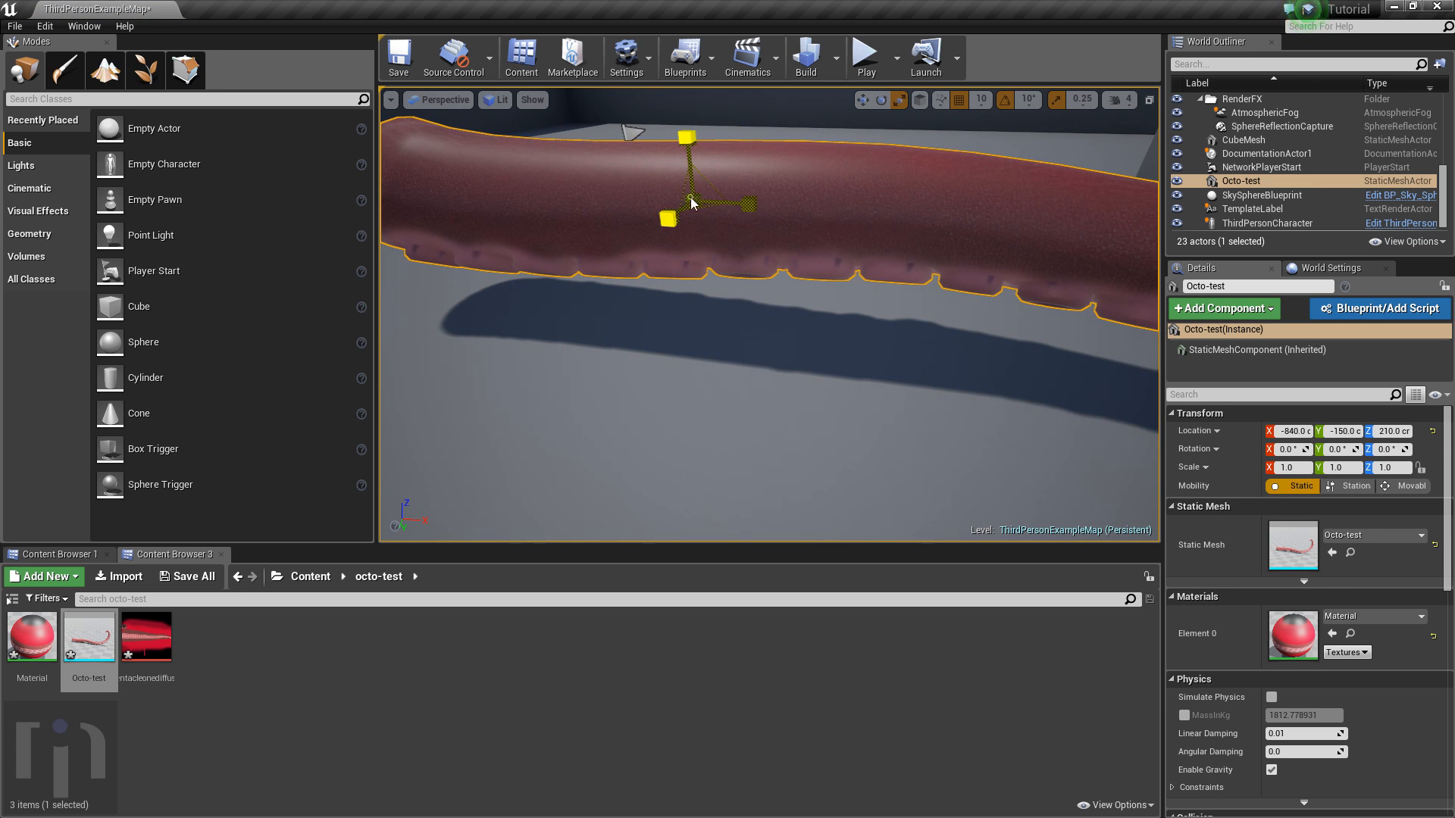
{"action": "left_click_drag", "start_coordinate": [693, 203], "coordinate": [669, 225]}
{"action": "left_click_drag", "start_coordinate": [919, 273], "coordinate": [515, 326], "text": "alt"}
{"action": "right_click_drag", "start_coordinate": [515, 326], "coordinate": [825, 224]}
{"action": "right_click_drag", "start_coordinate": [769, 315], "coordinate": [387, 292]}
Open the tentacle's imported material and connect three scalar parameters to its Metallic, Specular and Roughness inputs
{"action": "double_click", "coordinate": [32, 637]}
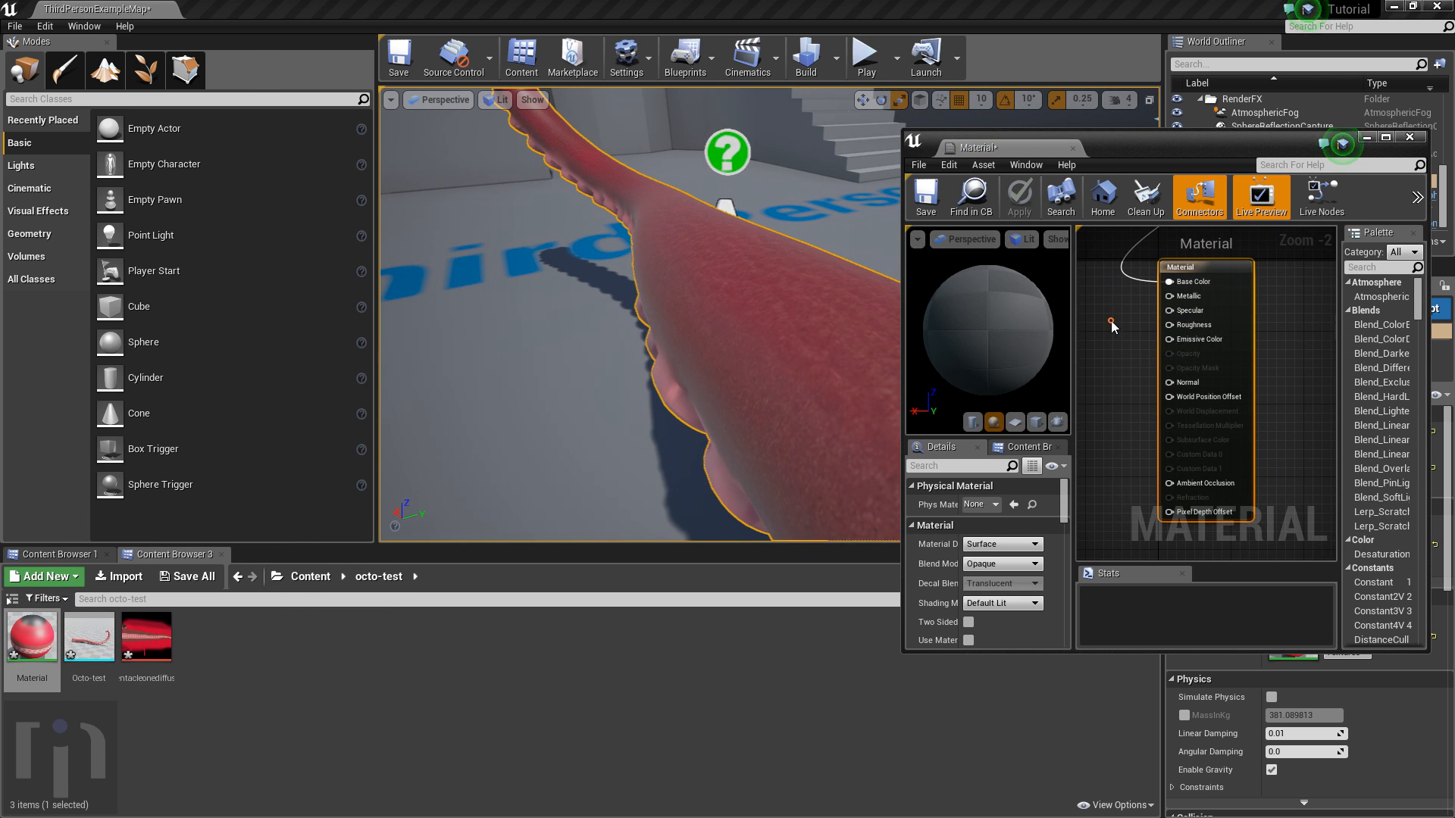
{"action": "right_click", "coordinate": [1110, 320]}
{"action": "type", "text": "sca"}
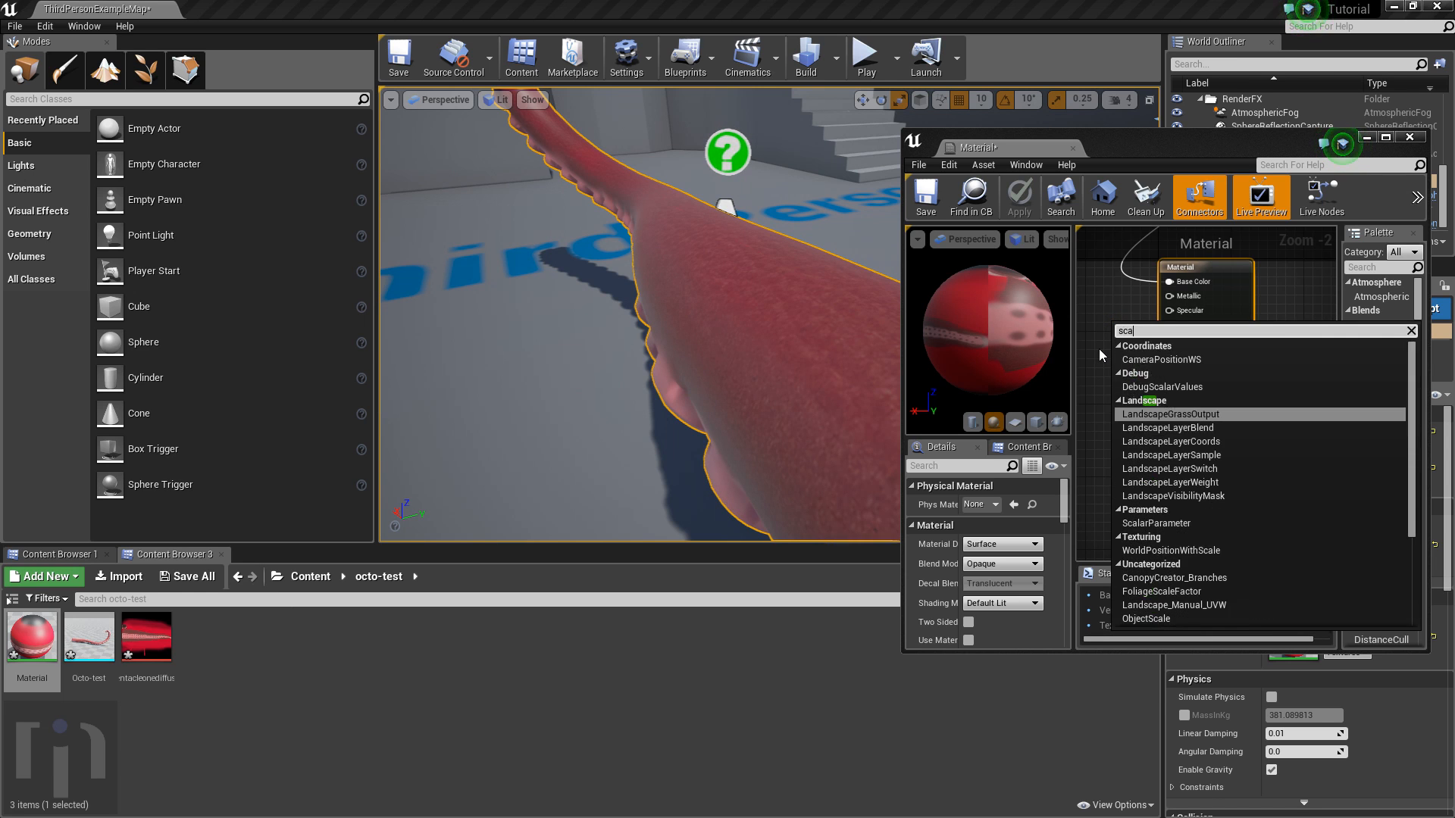
{"action": "left_click", "coordinate": [1137, 513]}
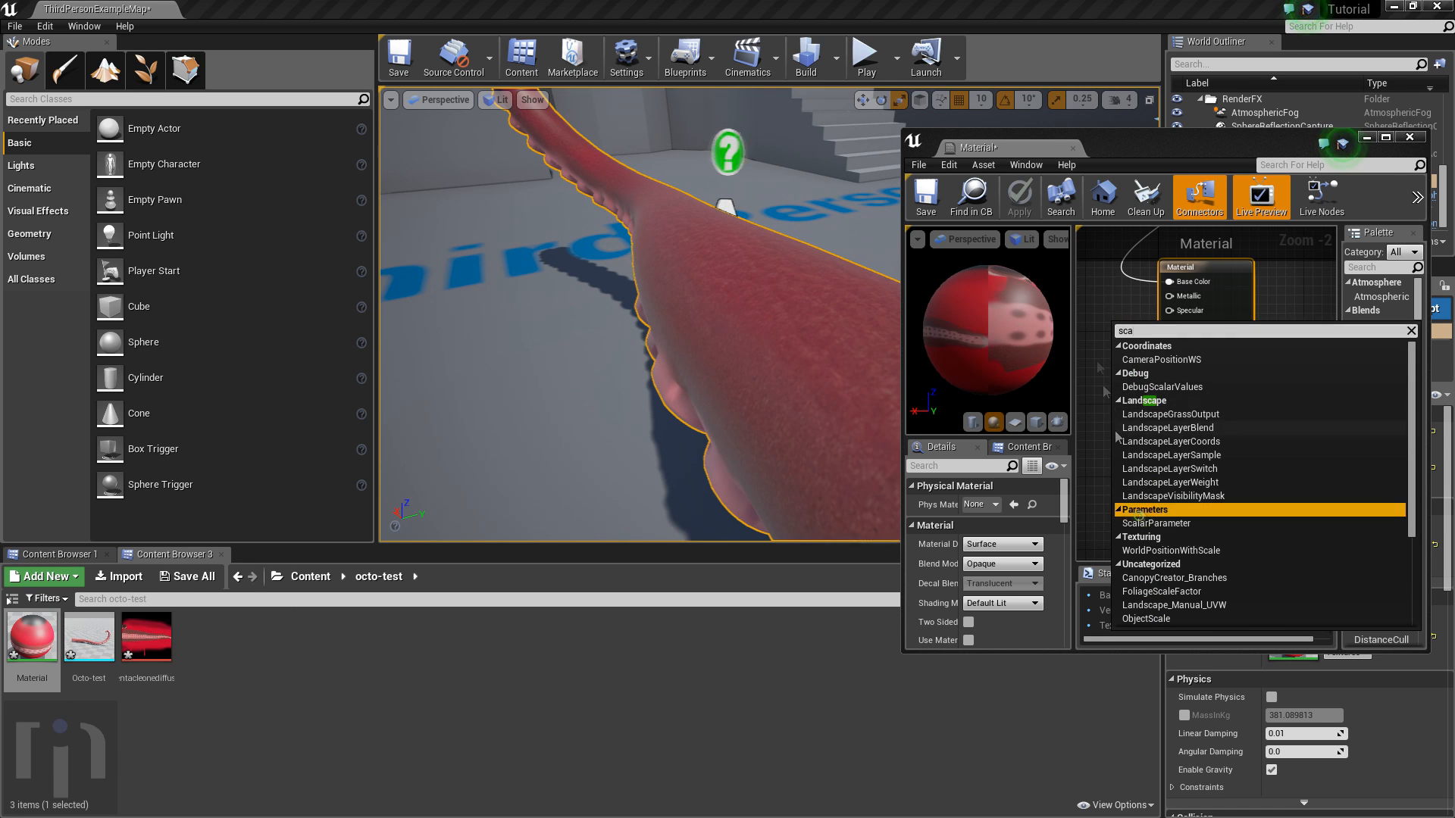
{"action": "left_click", "coordinate": [1139, 523]}
{"action": "left_click_drag", "start_coordinate": [1130, 325], "coordinate": [1173, 301]}
{"action": "key", "text": "ctrl+w"}
{"action": "left_click_drag", "start_coordinate": [1198, 358], "coordinate": [1291, 326]}
{"action": "left_click_drag", "start_coordinate": [1206, 390], "coordinate": [1290, 311]}
Name the specular and roughness parameters spec and rough, raise the specular default, and set the metallic default to about 0.397
{"action": "left_click", "coordinate": [1179, 305]}
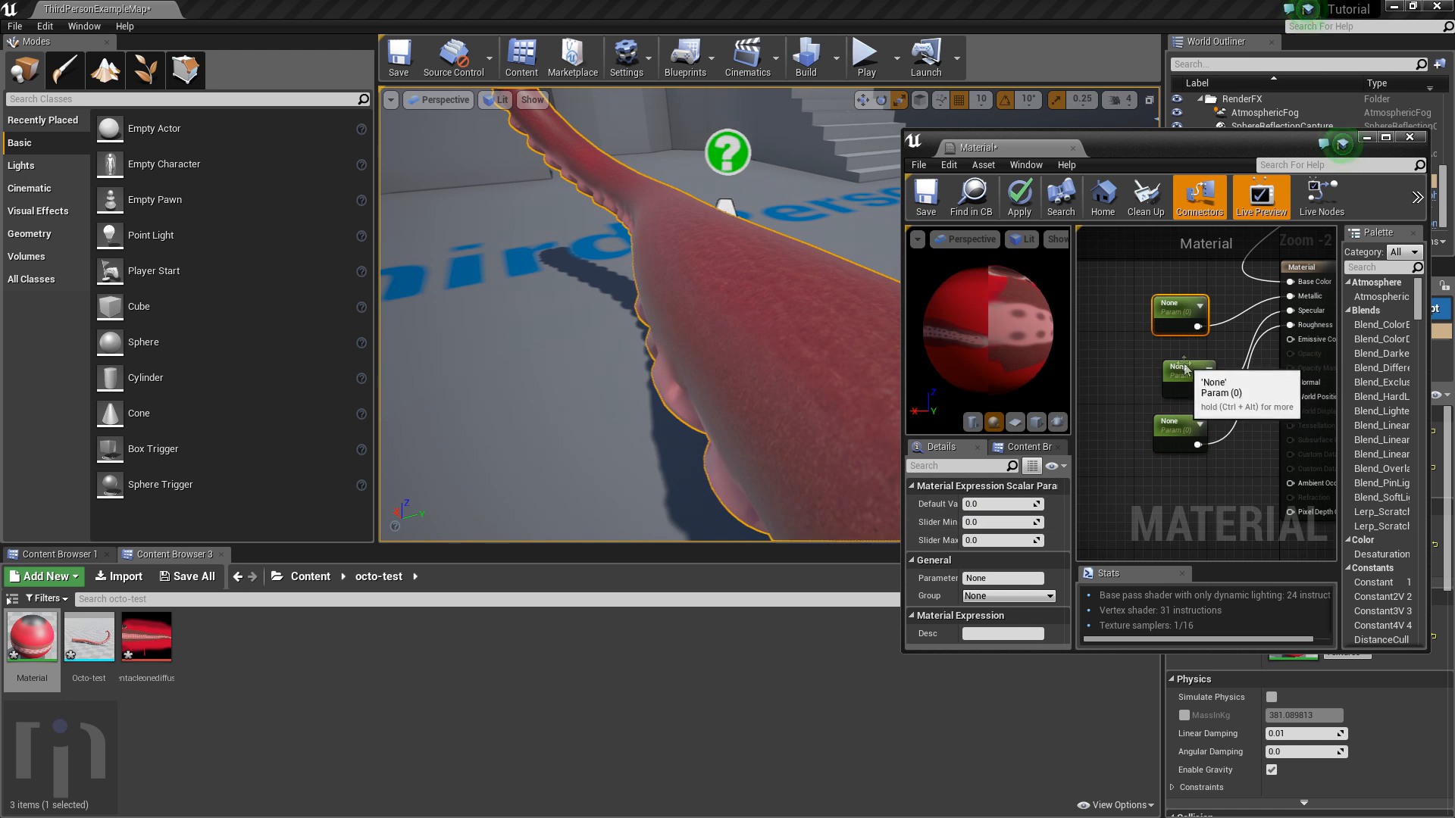
{"action": "double_click", "coordinate": [1184, 370]}
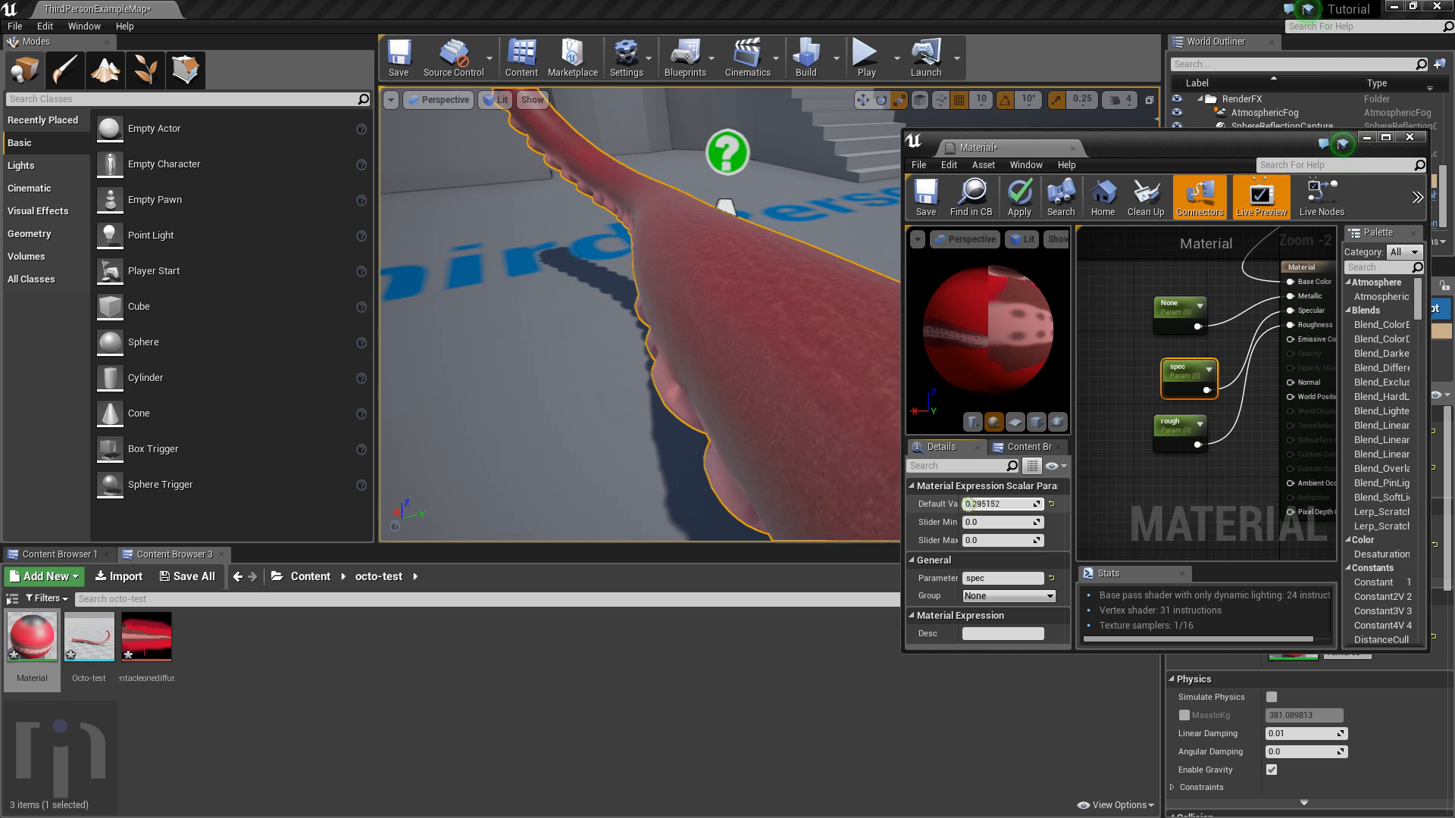
{"action": "key", "text": "Return"}
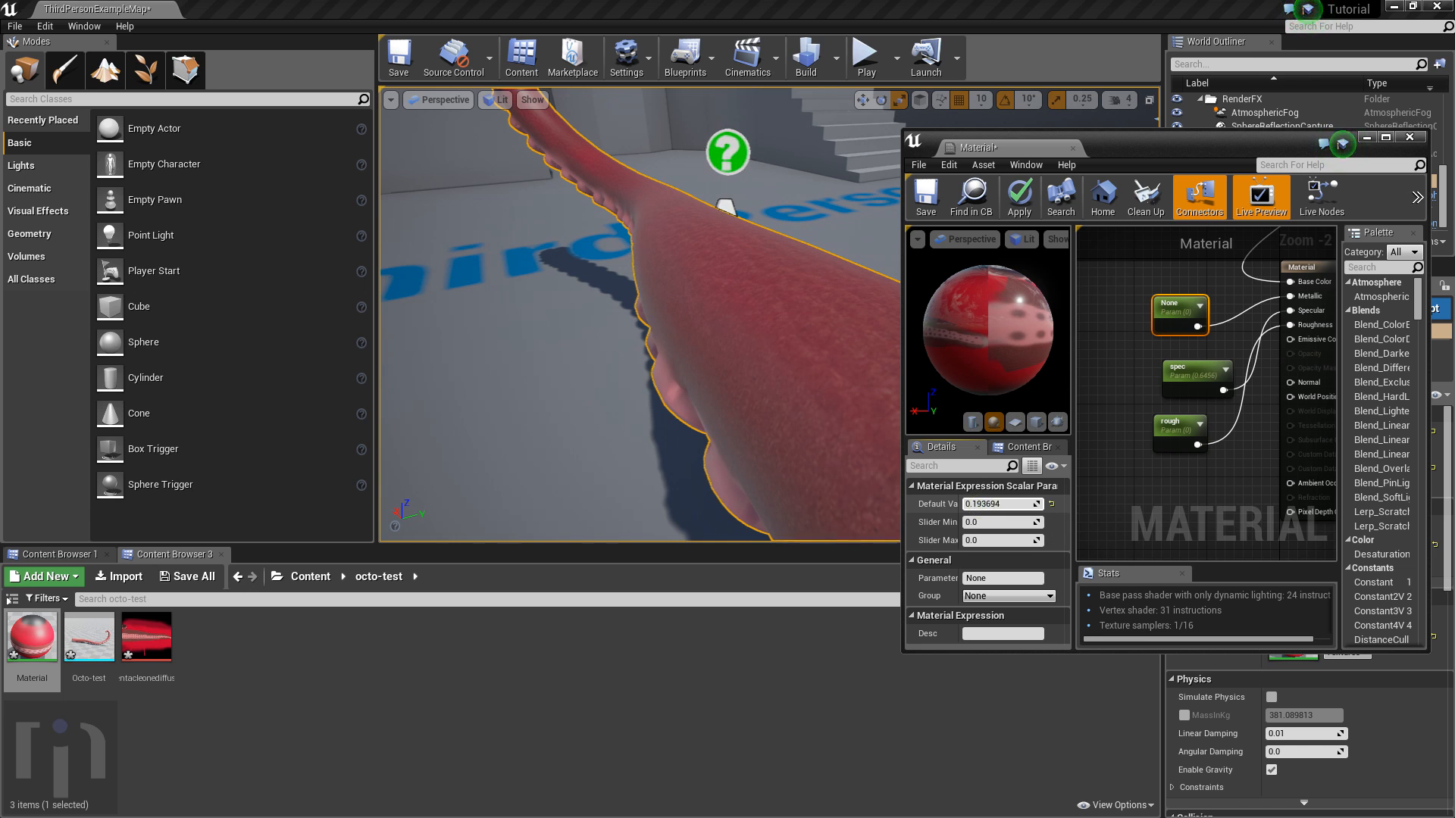
{"action": "left_click_drag", "start_coordinate": [999, 504], "coordinate": [1008, 504]}
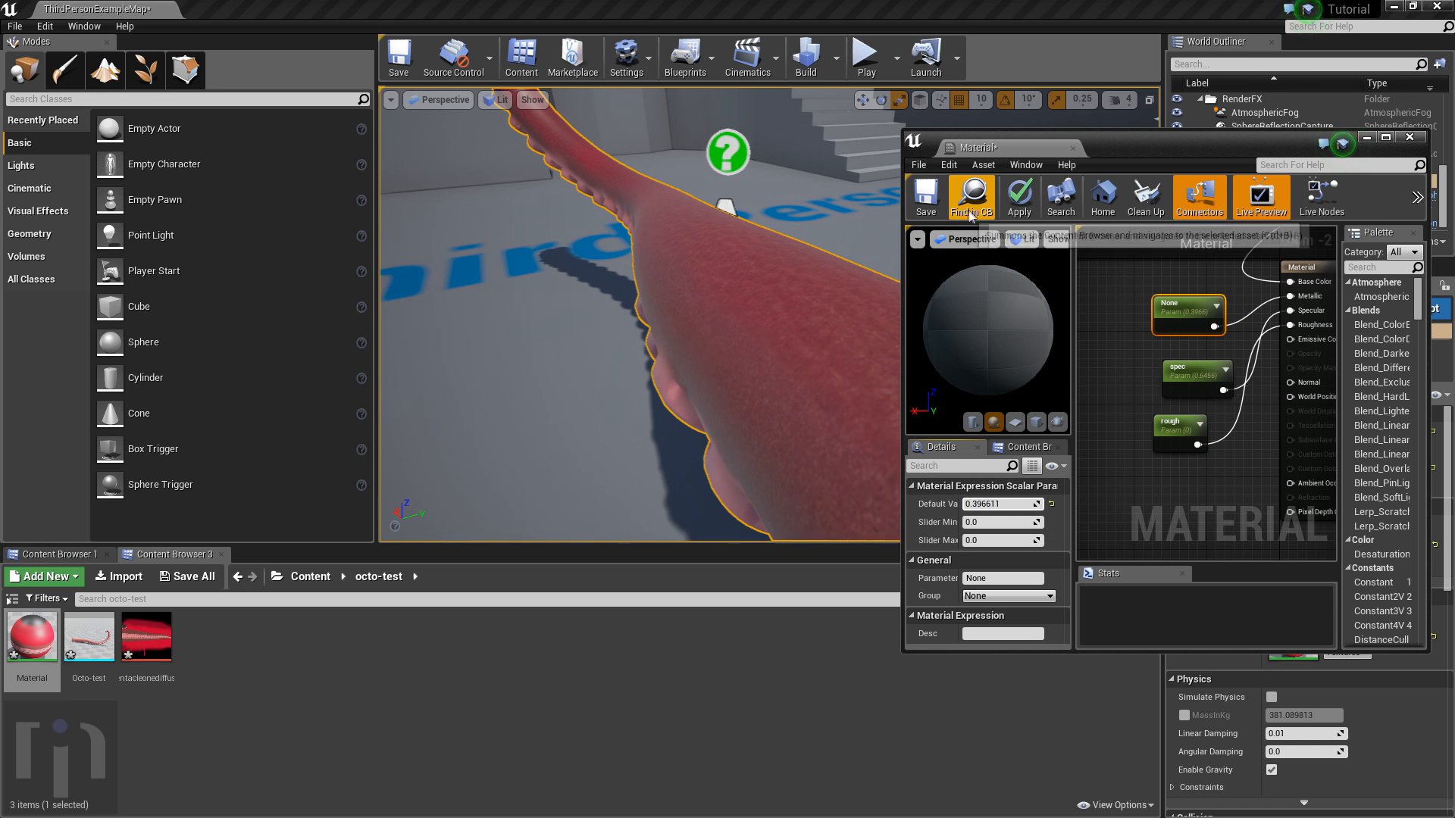
Apply and save the material, check the tentacle's shine in the level, and close the material editor
{"action": "left_click", "coordinate": [1019, 199]}
{"action": "left_click", "coordinate": [932, 203]}
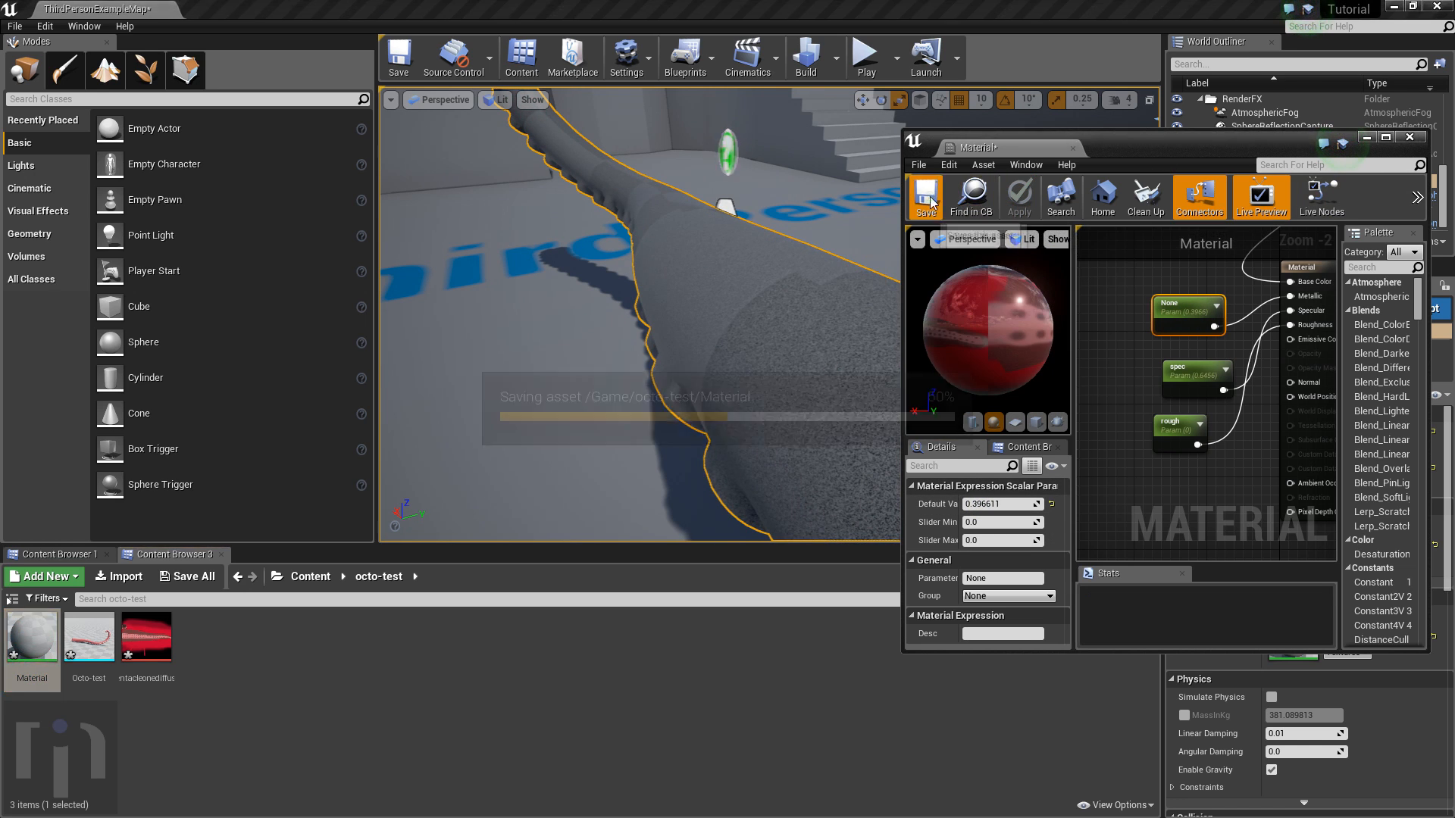
{"action": "right_click_drag", "start_coordinate": [743, 507], "coordinate": [592, 415]}
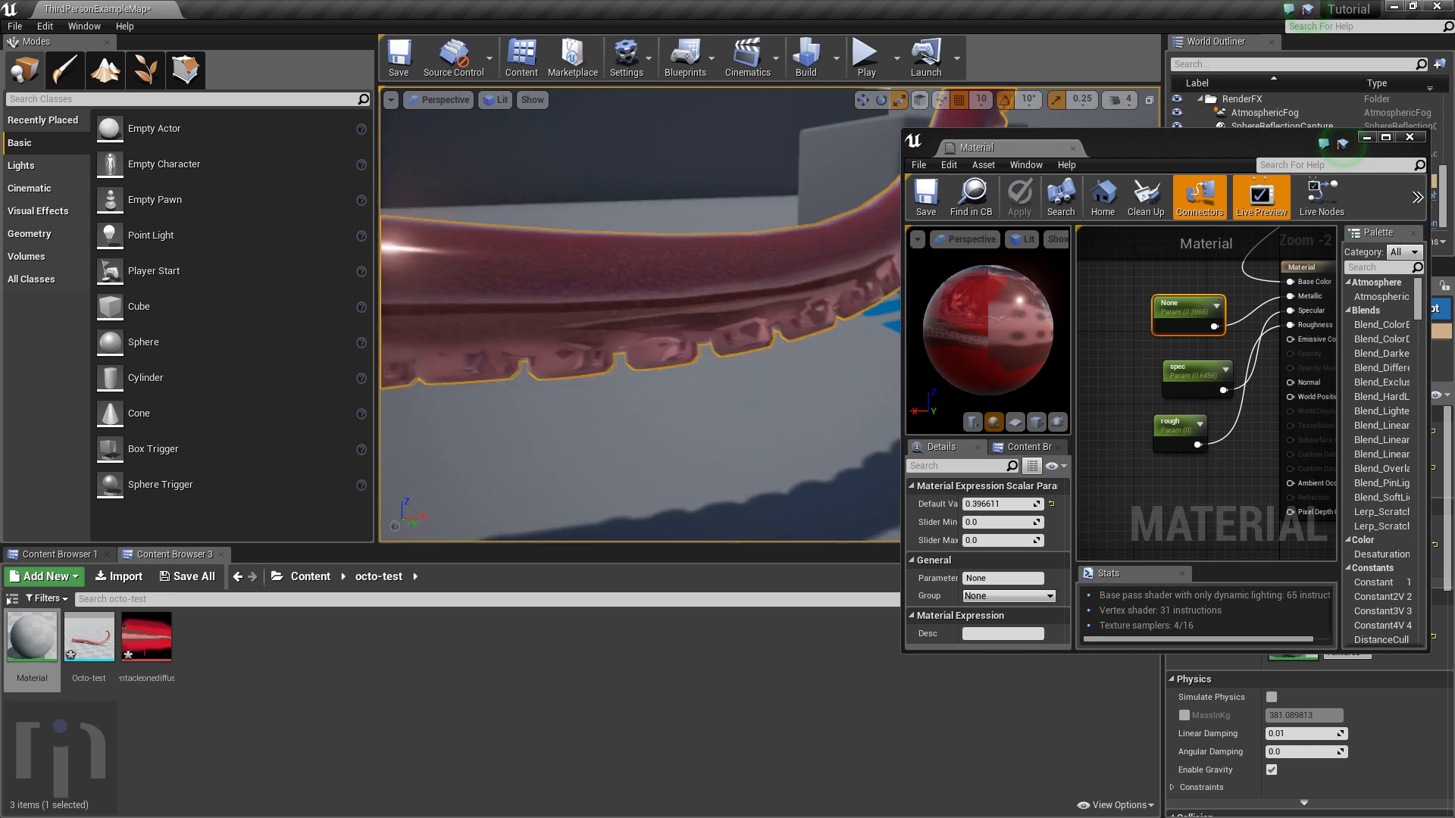
{"action": "mouse_move", "coordinate": [640, 314]}
{"action": "right_mouse_down"}
{"action": "mouse_move", "coordinate": [705, 292]}
{"action": "mouse_move", "coordinate": [810, 330]}
{"action": "mouse_move", "coordinate": [784, 315]}
{"action": "mouse_move", "coordinate": [826, 276]}
{"action": "mouse_move", "coordinate": [770, 396]}
{"action": "mouse_move", "coordinate": [709, 451]}
{"action": "mouse_move", "coordinate": [747, 439]}
{"action": "mouse_move", "coordinate": [712, 409]}
{"action": "mouse_move", "coordinate": [693, 356]}
{"action": "mouse_move", "coordinate": [613, 324]}
{"action": "right_mouse_up"}
{"action": "left_click", "coordinate": [1408, 140]}
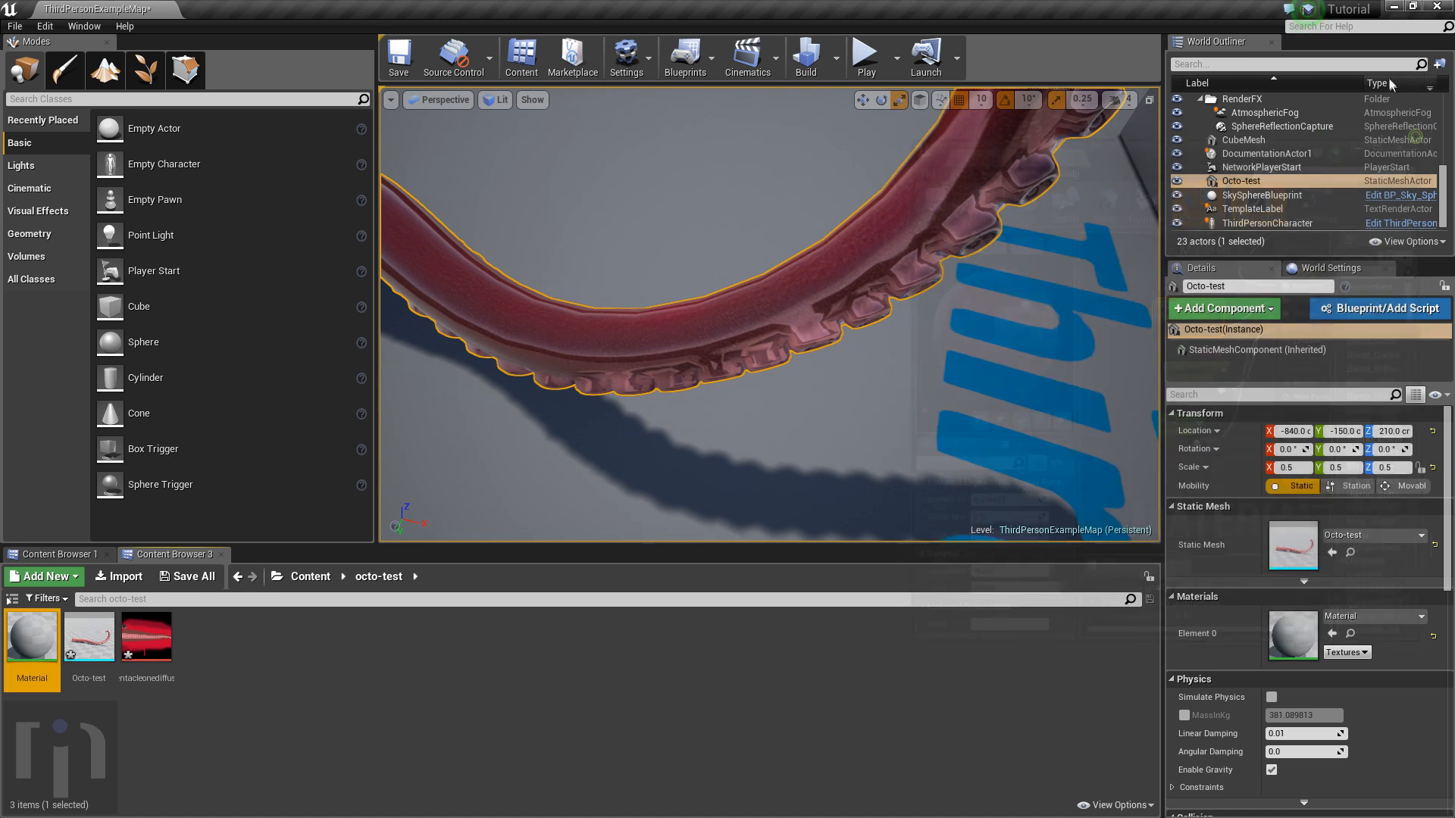
Minimize the Unreal Editor, switch to Unity, and open the Furniture Pack 1 Free assets folder
{"action": "left_click", "coordinate": [1395, 9]}
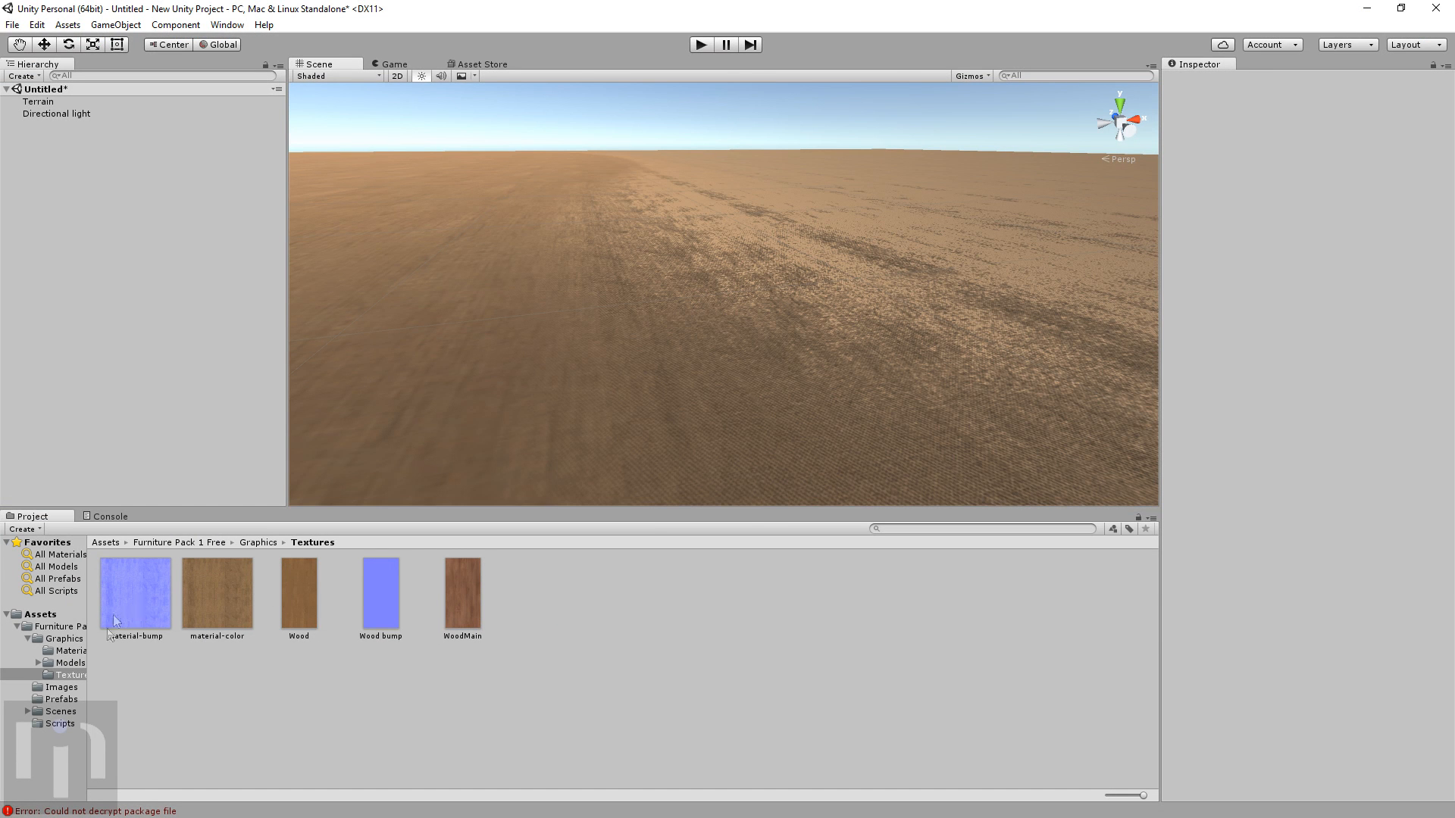
{"action": "left_click", "coordinate": [38, 630]}
{"action": "right_click", "coordinate": [499, 641]}
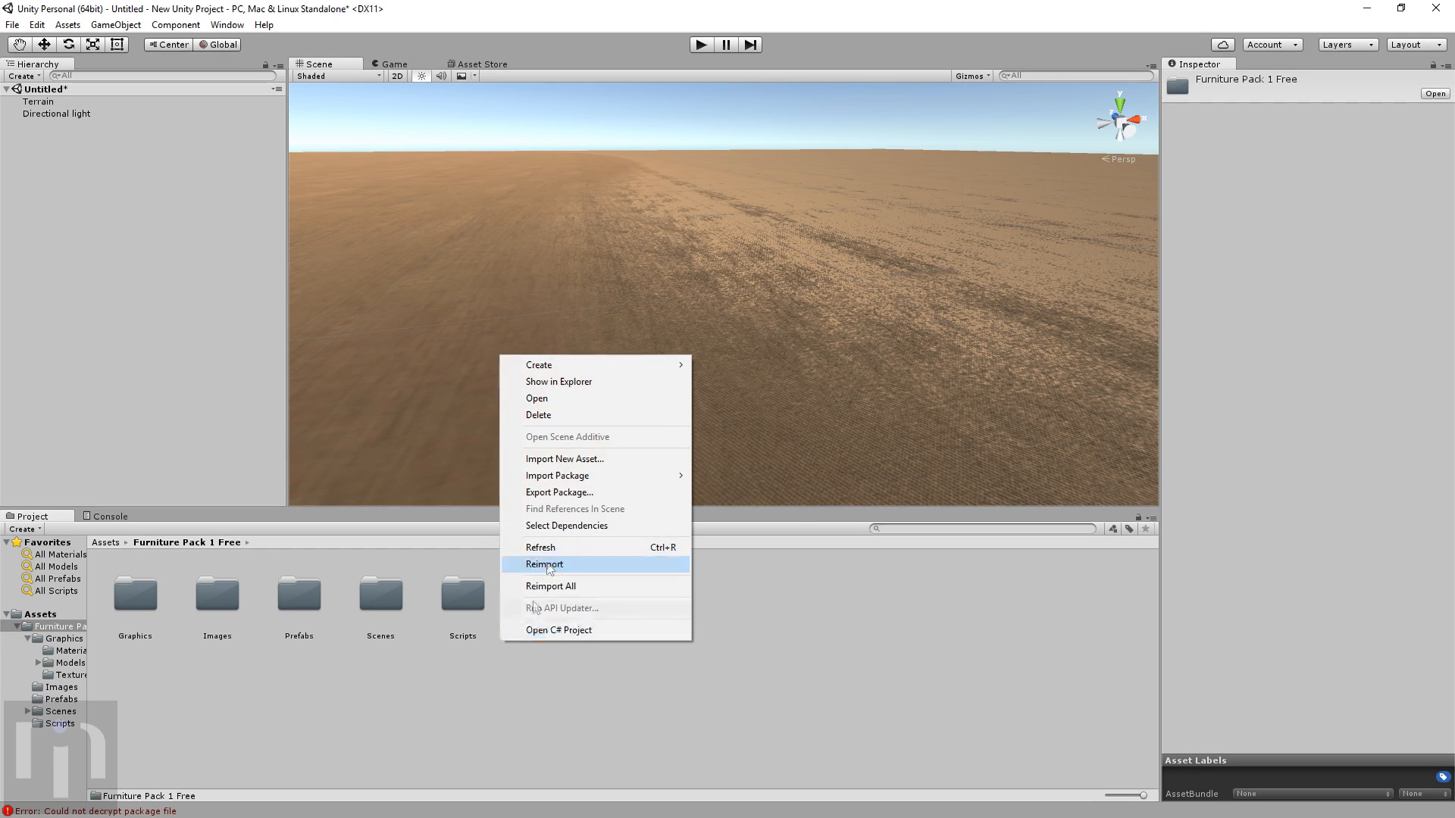
{"action": "left_click", "coordinate": [573, 460]}
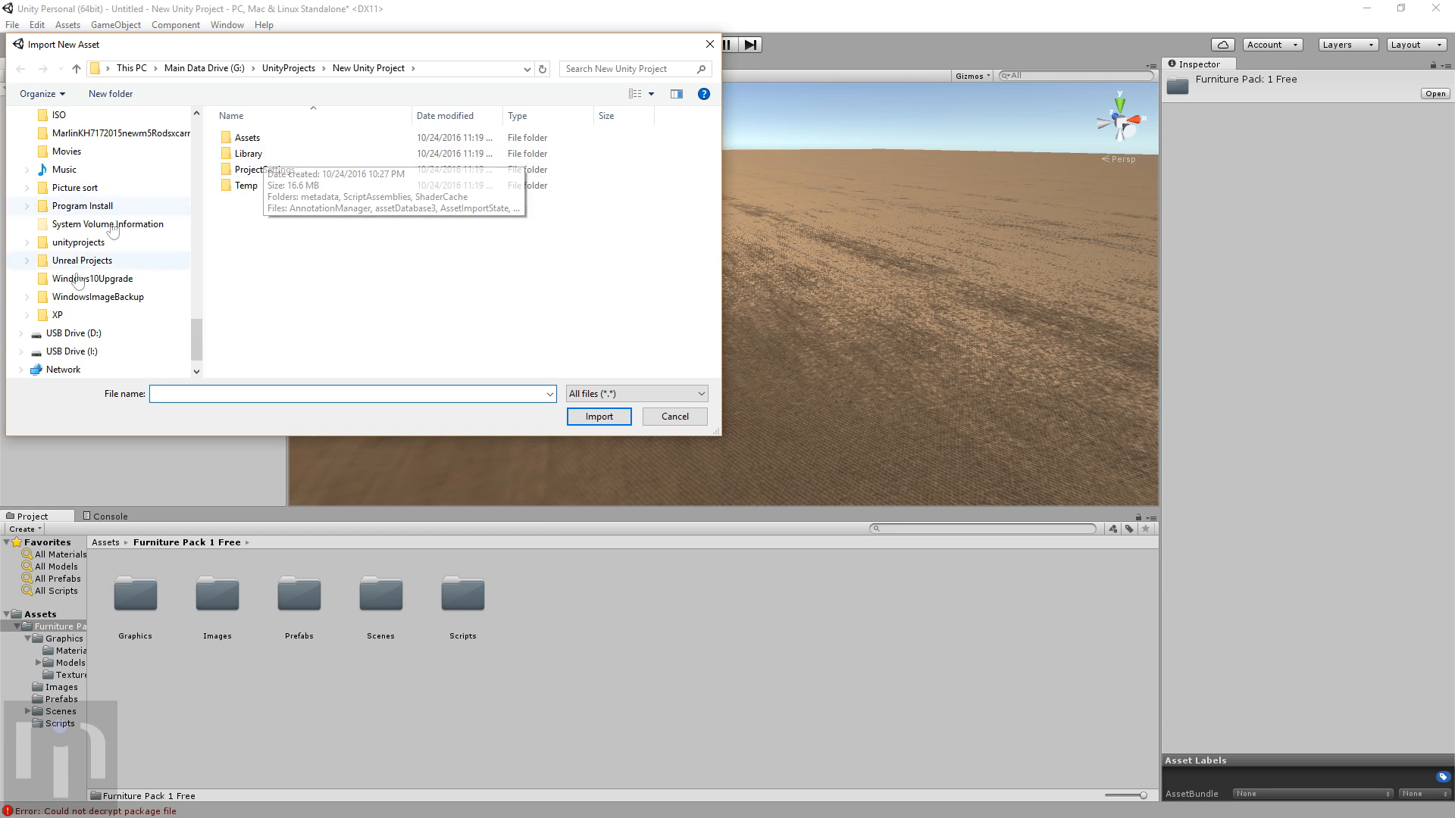
{"action": "scroll", "coordinate": [80, 211], "scroll_direction": "up", "scroll_amount": 3}
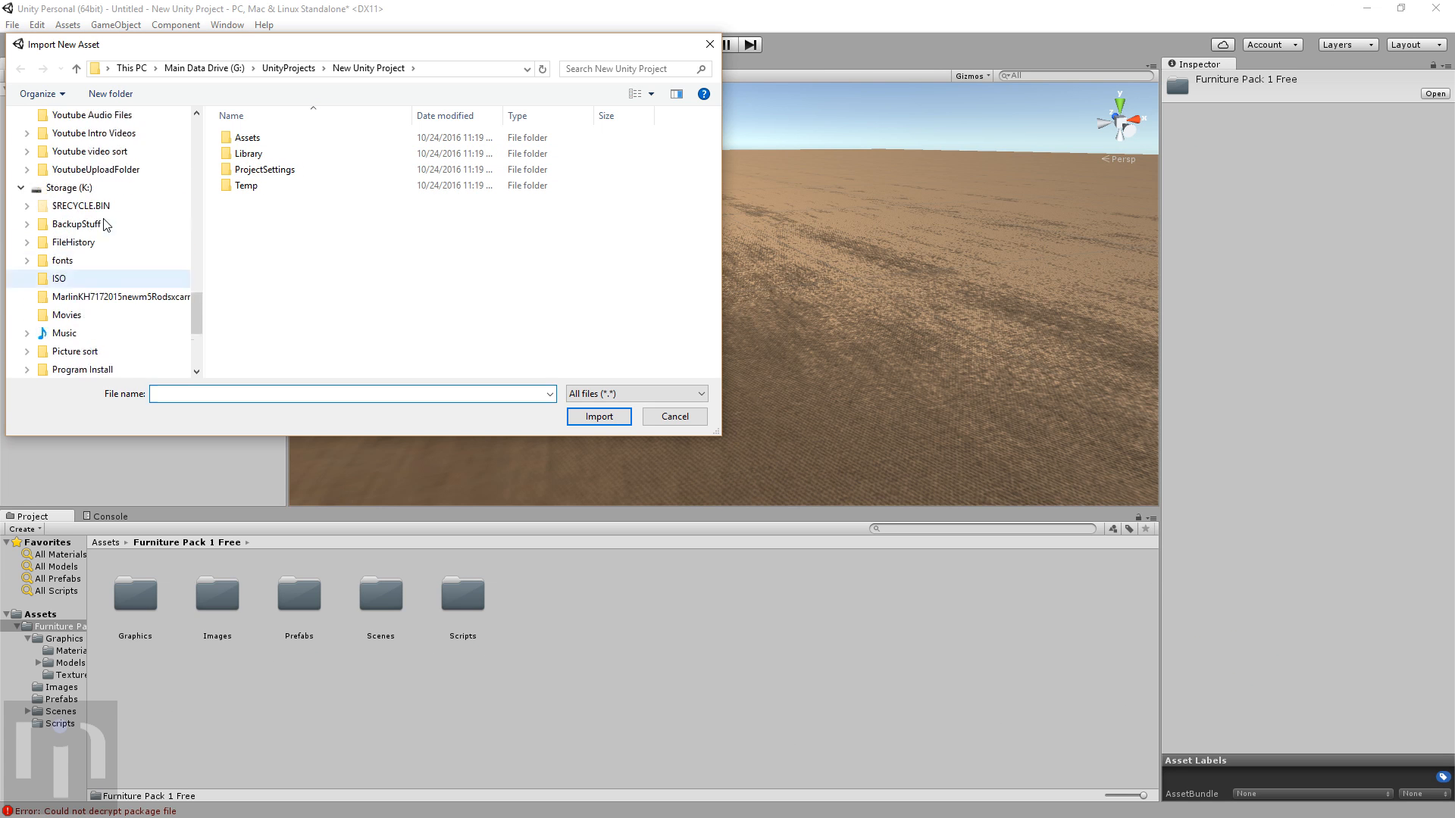
{"action": "left_click", "coordinate": [671, 417]}
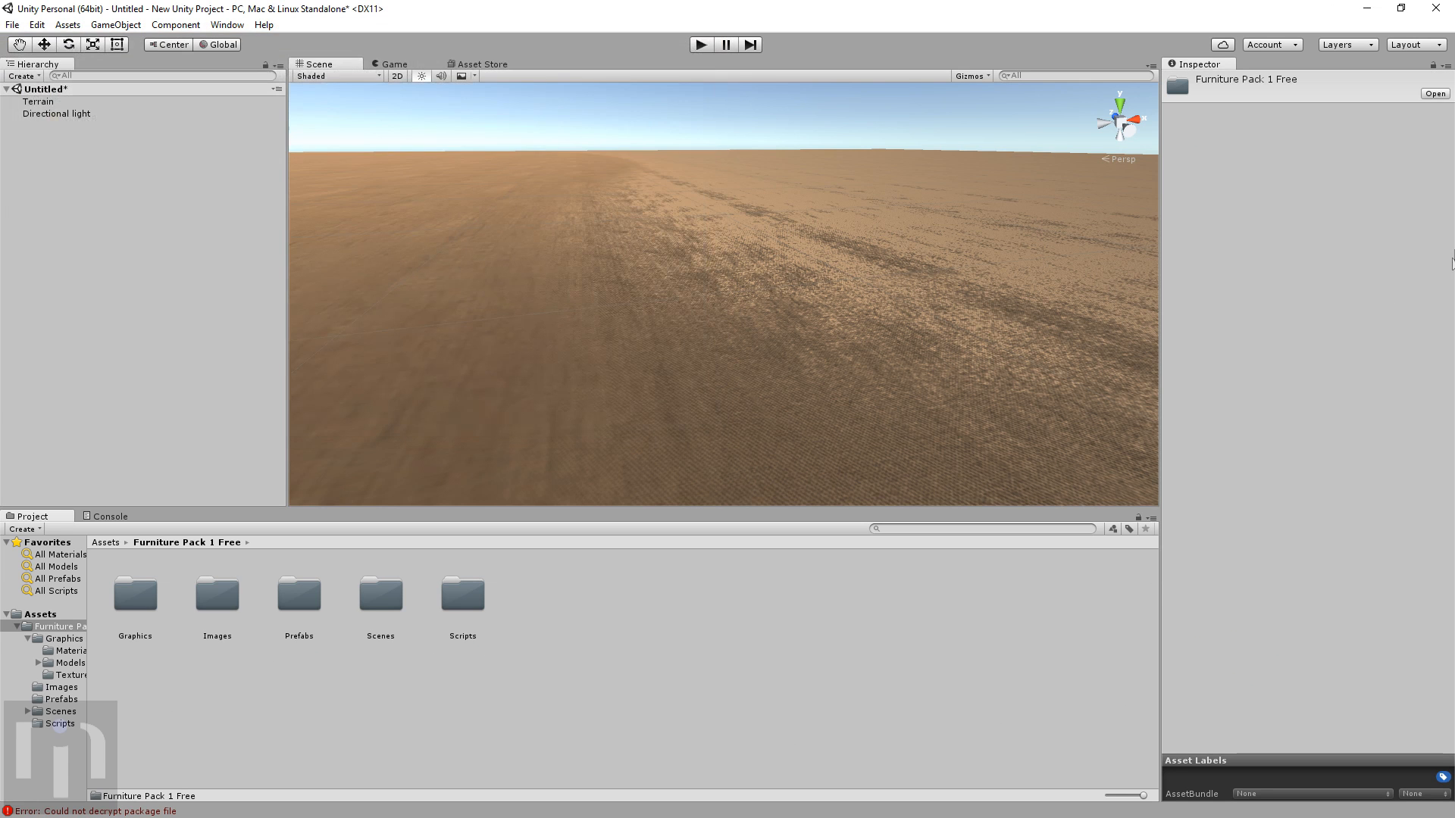
Switch to Blender and save the tentacle scene in the Tutorials folder as tentacle UV unwrap2.blend
{"action": "key", "text": "alt+Tab"}
{"action": "key", "text": "alt+Tab"}
{"action": "key", "text": "alt+Tab"}
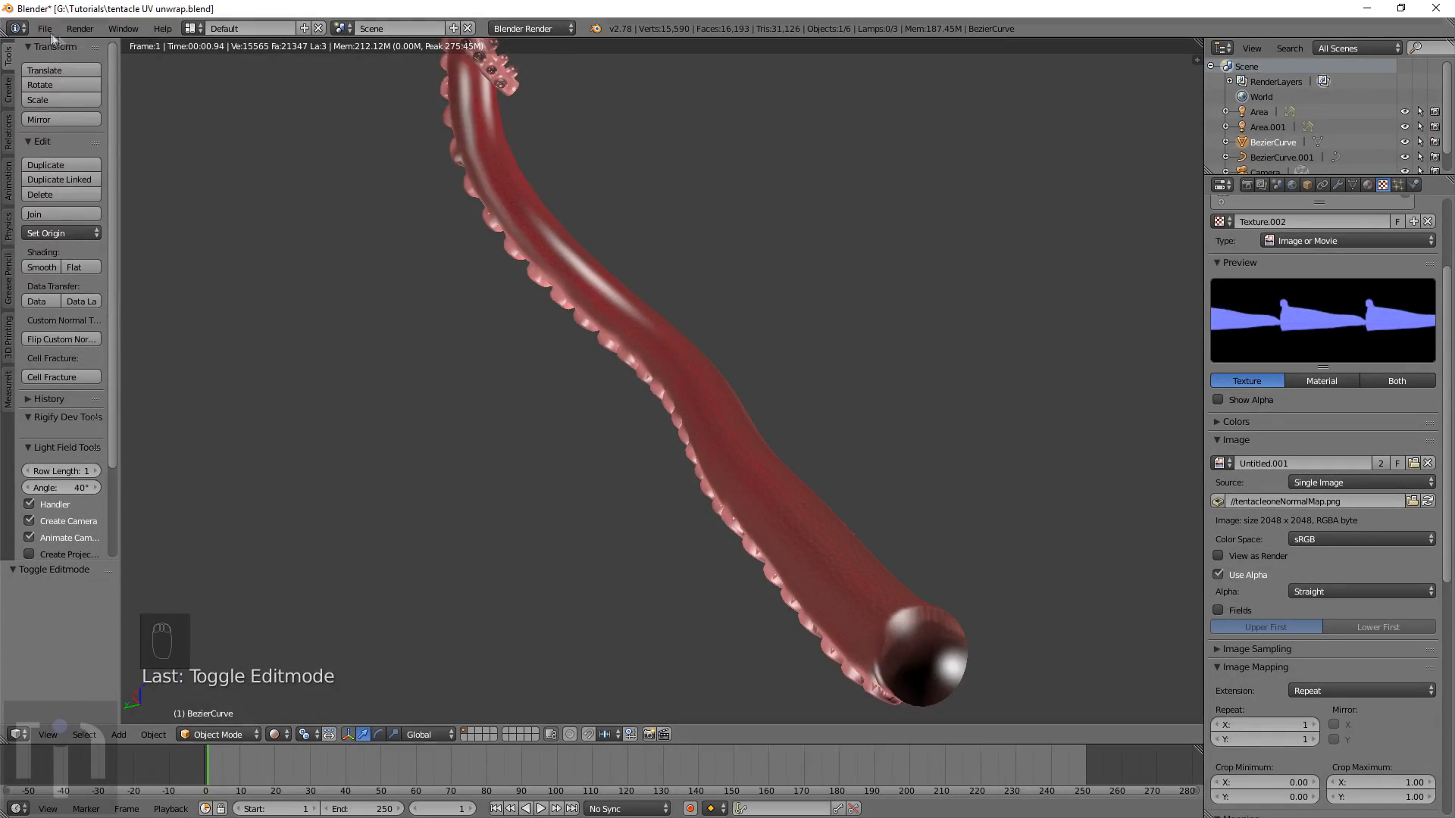
{"action": "left_click", "coordinate": [47, 30]}
{"action": "left_click", "coordinate": [70, 159]}
{"action": "left_click", "coordinate": [1342, 85]}
{"action": "left_click", "coordinate": [1343, 85]}
{"action": "left_click", "coordinate": [1411, 64]}
Switch back to Unity and import tentacle UV unwrap2.blend from the Tutorials folder as a new asset
{"action": "key", "text": "alt+Tab"}
{"action": "right_click", "coordinate": [636, 601]}
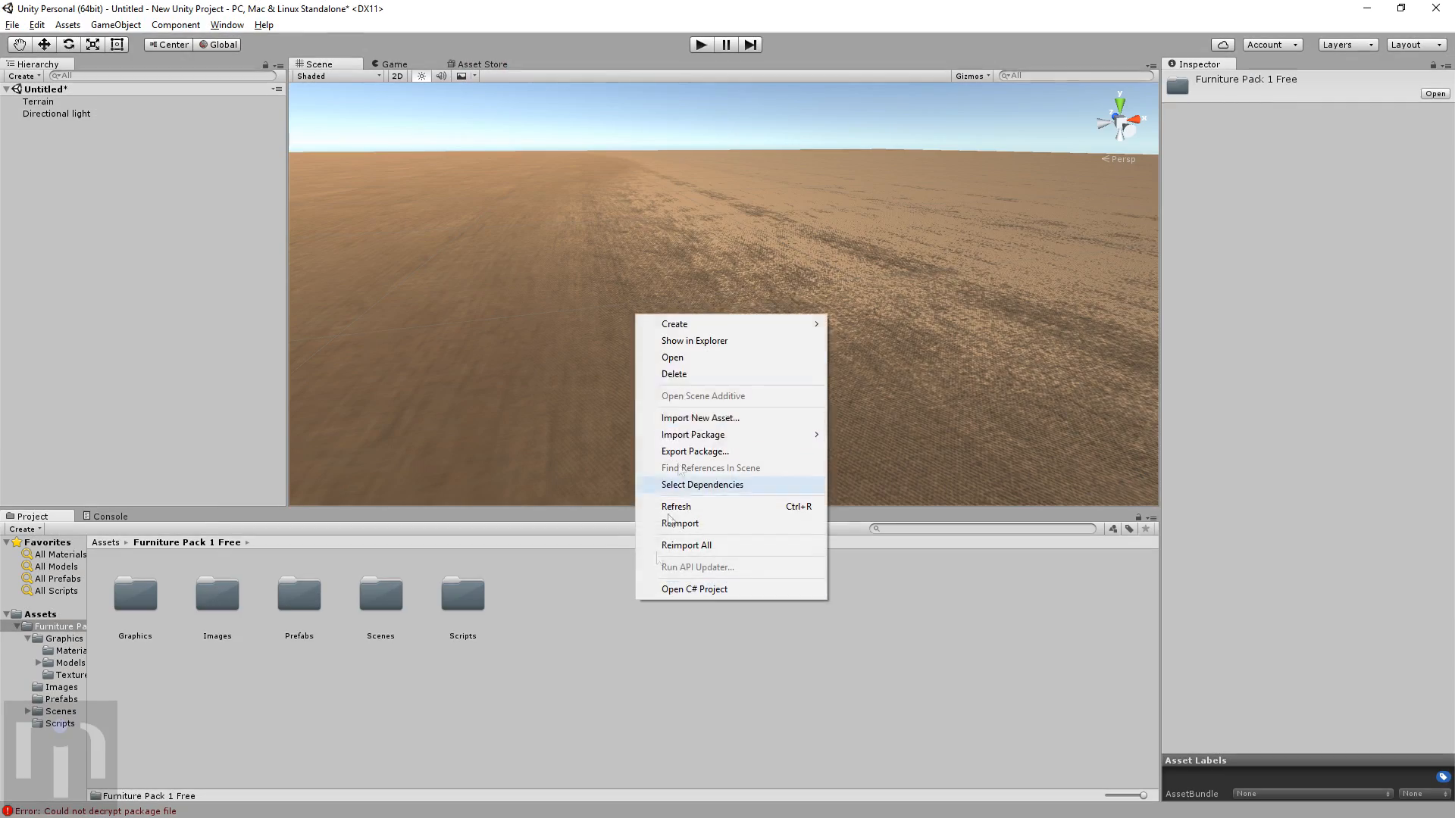
{"action": "left_click", "coordinate": [699, 416]}
{"action": "scroll", "coordinate": [69, 205], "scroll_direction": "up", "scroll_amount": 4}
{"action": "scroll", "coordinate": [57, 182], "scroll_direction": "up", "scroll_amount": 4}
{"action": "left_click", "coordinate": [70, 243]}
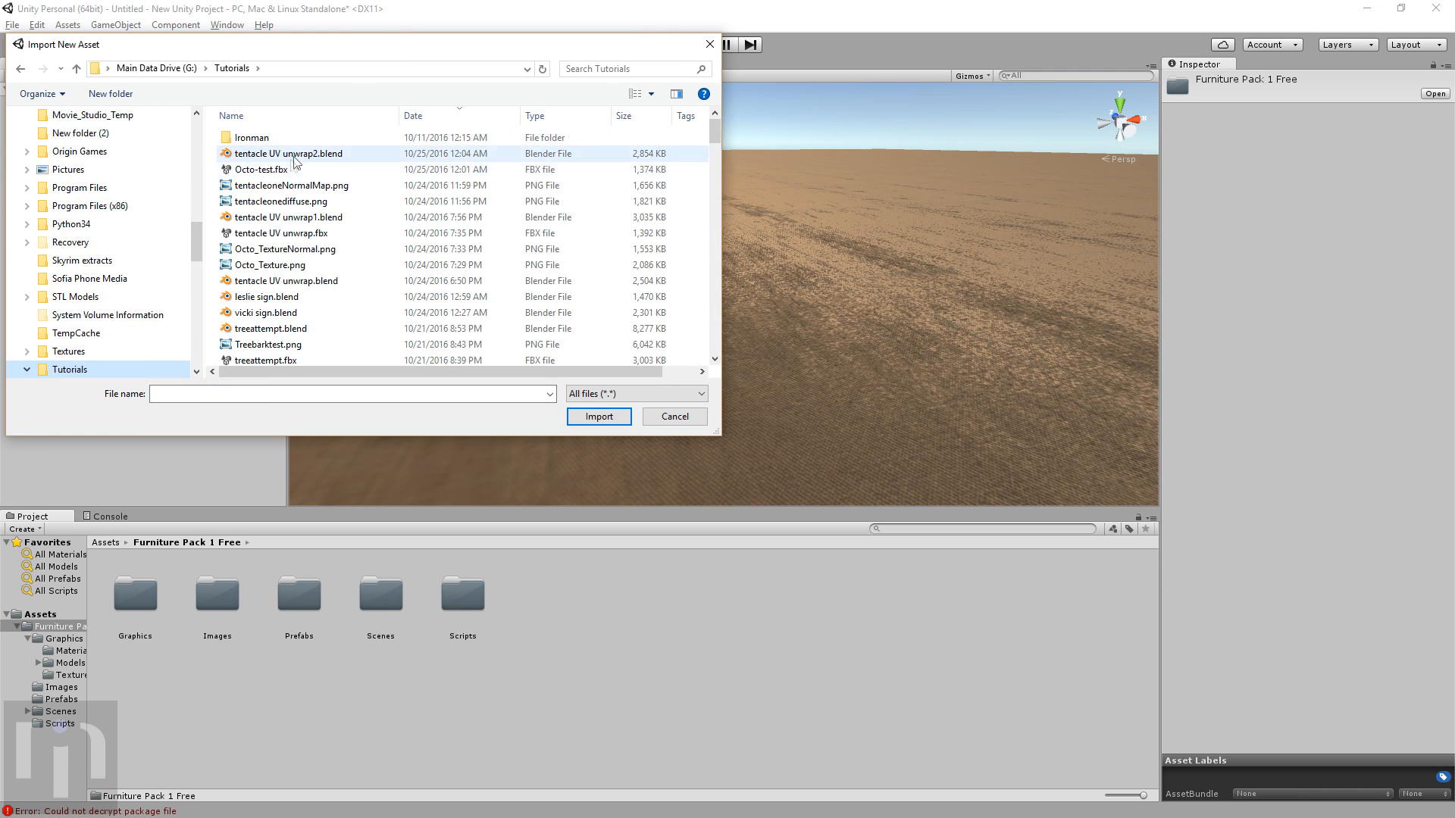
{"action": "double_click", "coordinate": [294, 156]}
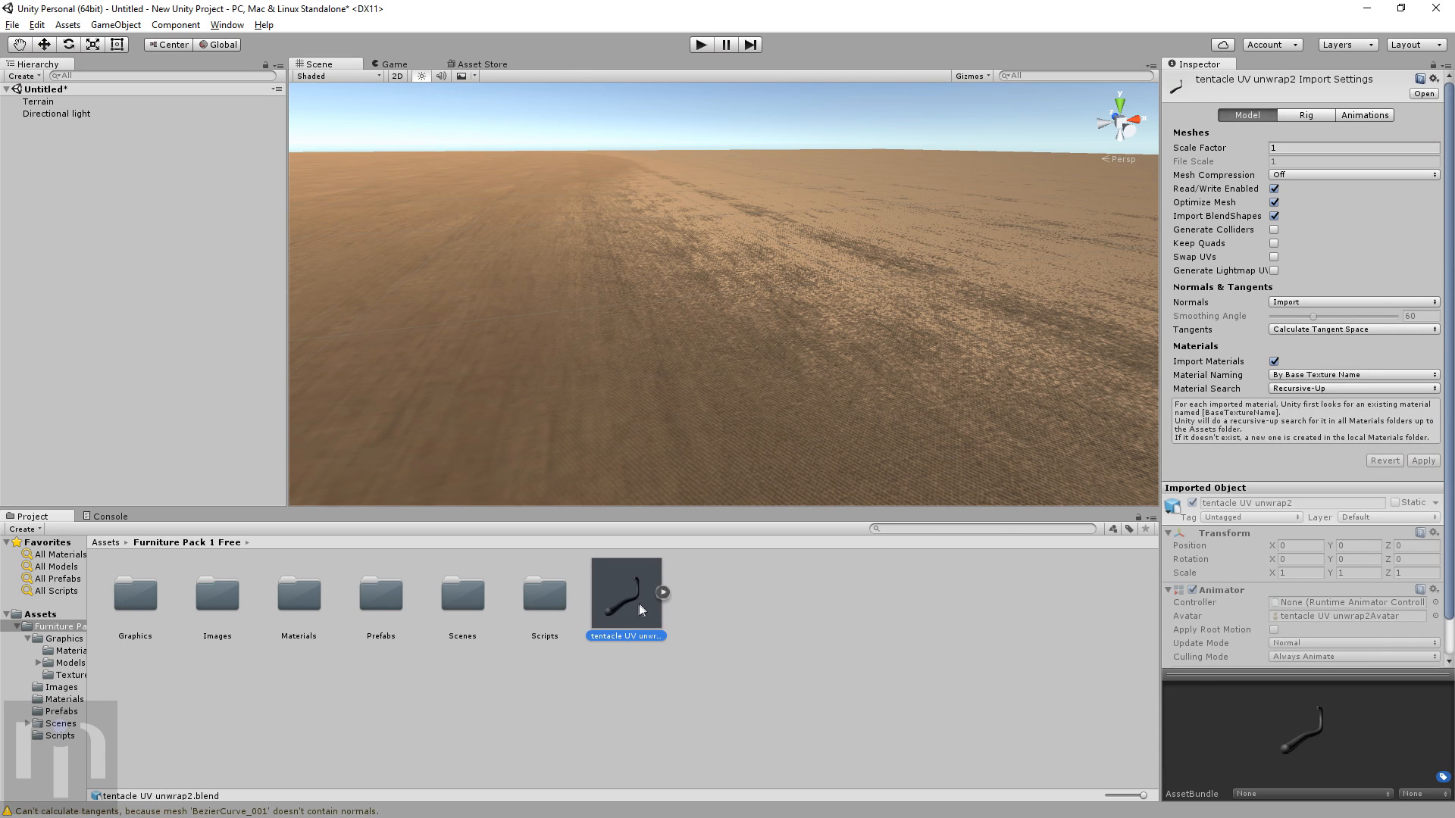
Expand the imported tentacle asset's contents and place the model in the scene on the terrain
{"action": "scroll", "coordinate": [1308, 595], "scroll_direction": "down", "scroll_amount": 2}
{"action": "left_click", "coordinate": [662, 594]}
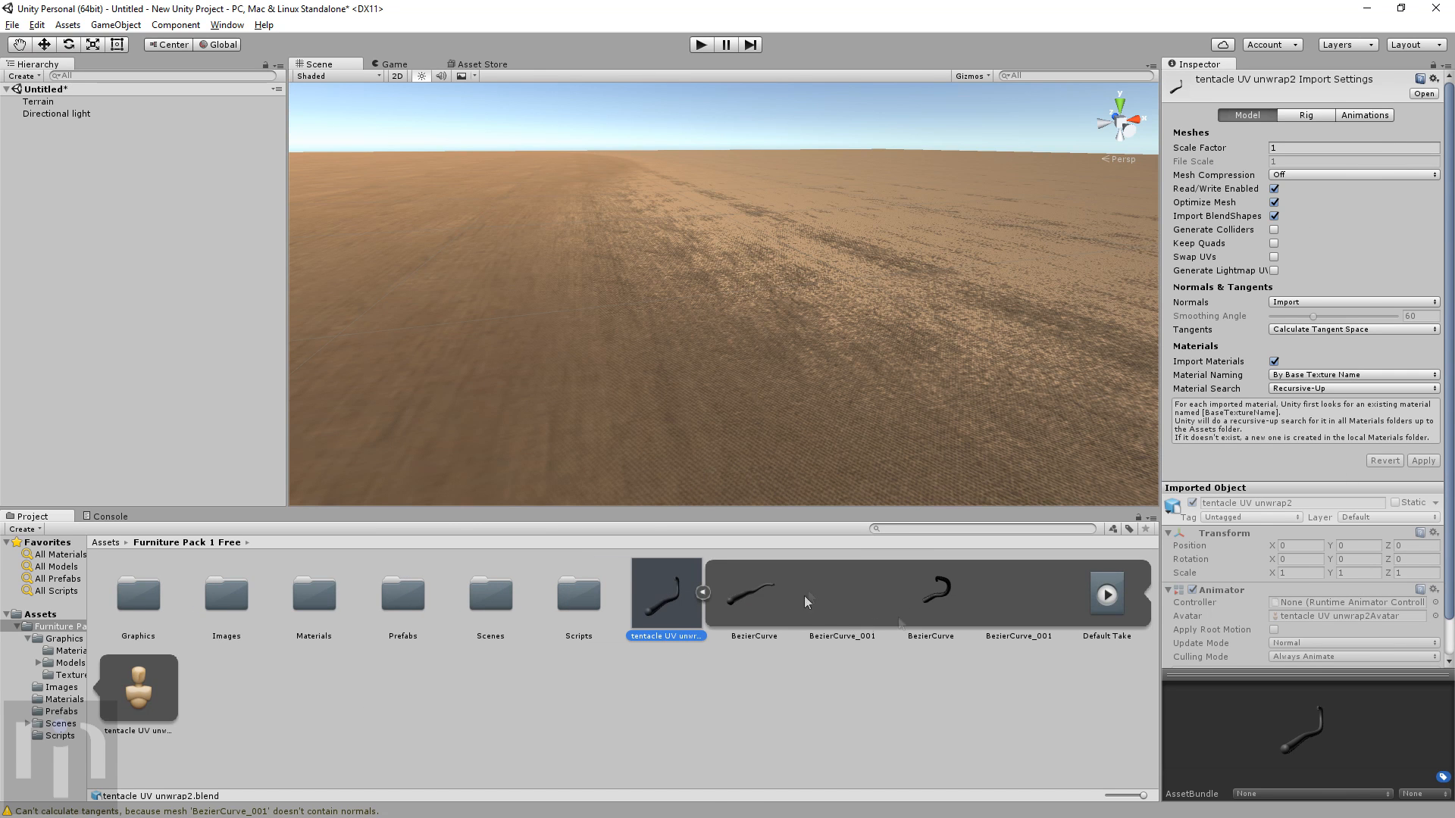
{"action": "left_click_drag", "start_coordinate": [657, 597], "coordinate": [645, 360]}
{"action": "right_click_drag", "start_coordinate": [646, 359], "coordinate": [1388, 327]}
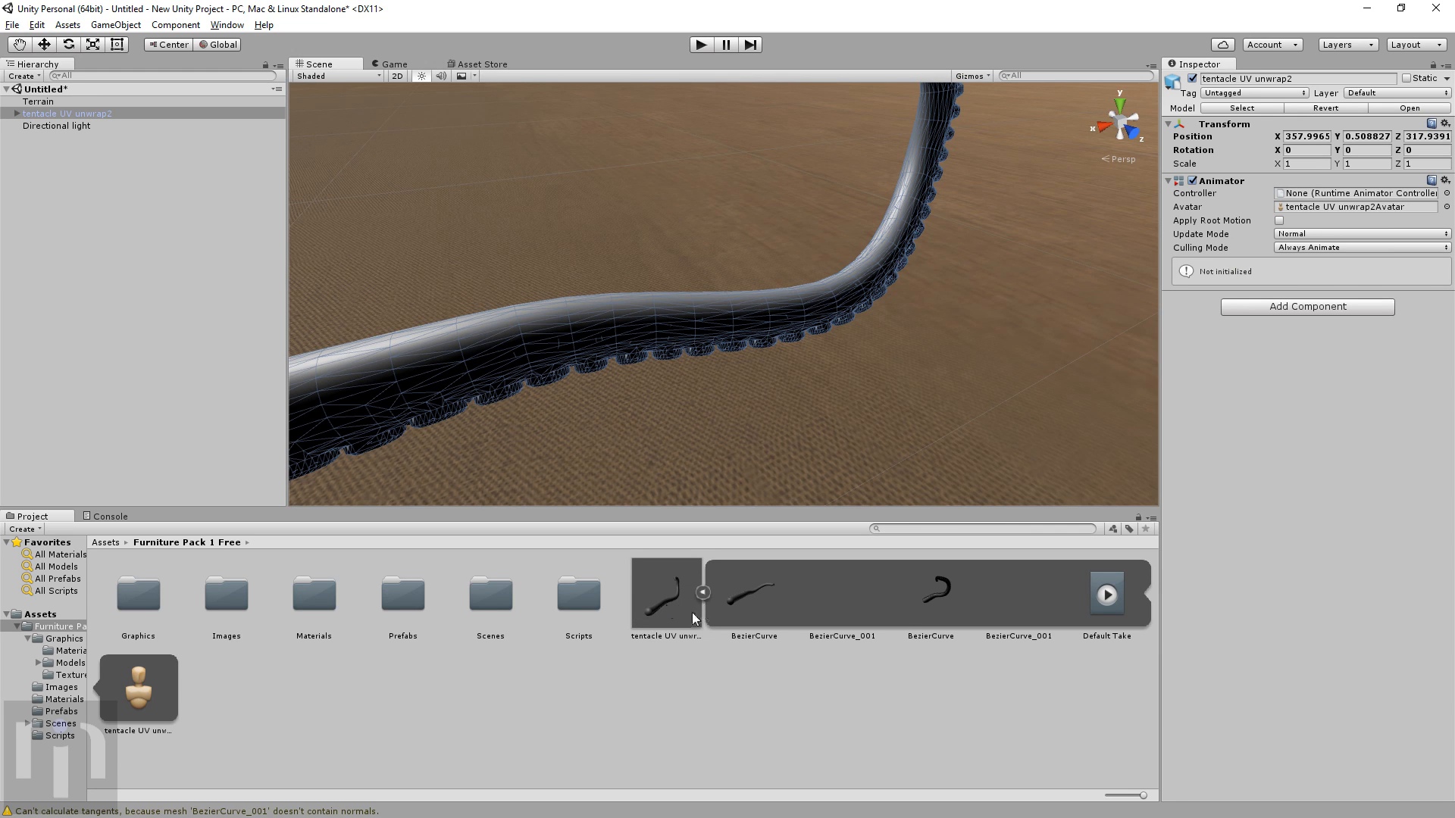
{"action": "left_click", "coordinate": [697, 670]}
{"action": "right_click", "coordinate": [698, 675]}
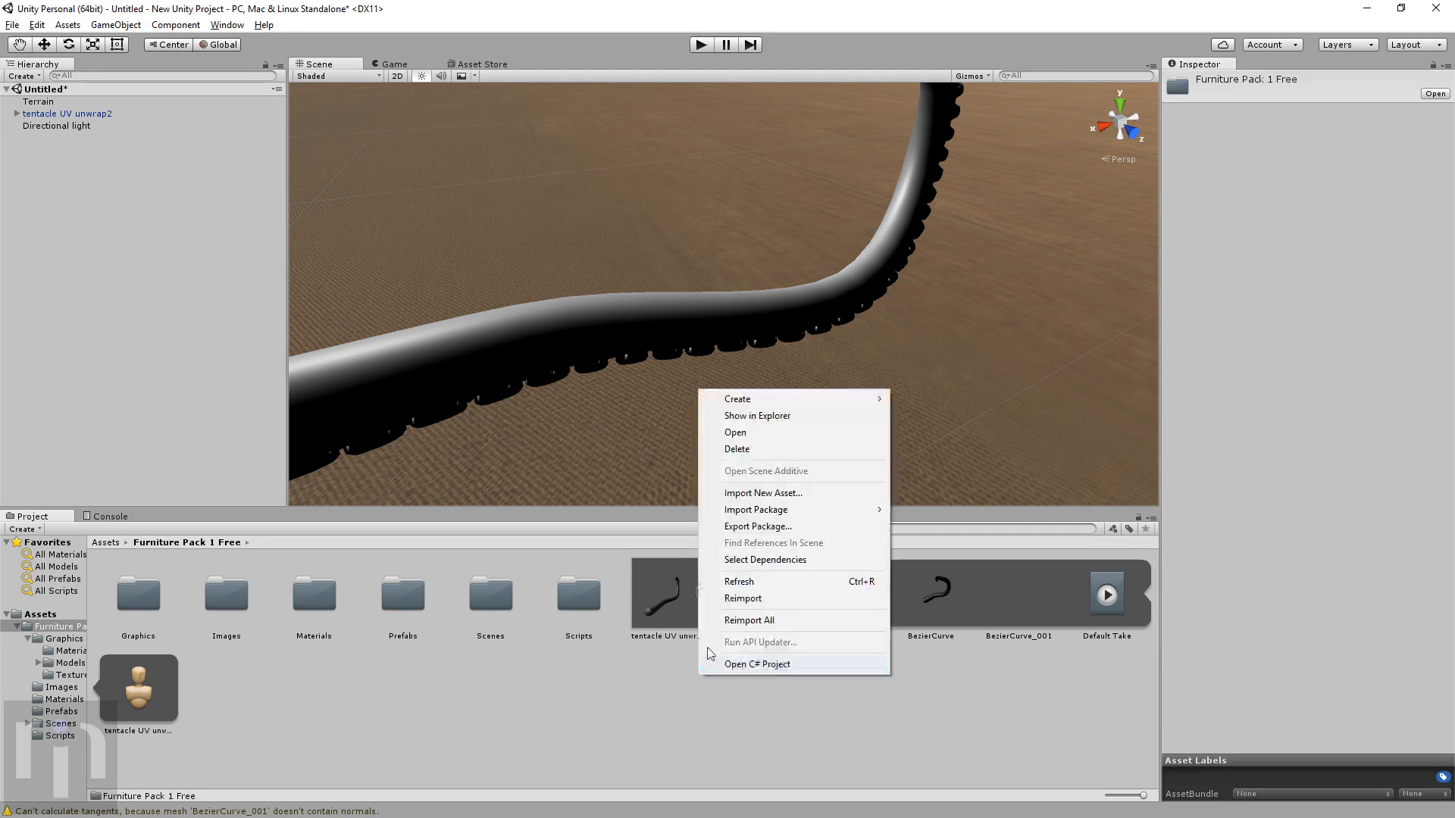
{"action": "left_click", "coordinate": [661, 668]}
{"action": "left_click", "coordinate": [706, 595]}
{"action": "left_click", "coordinate": [664, 593]}
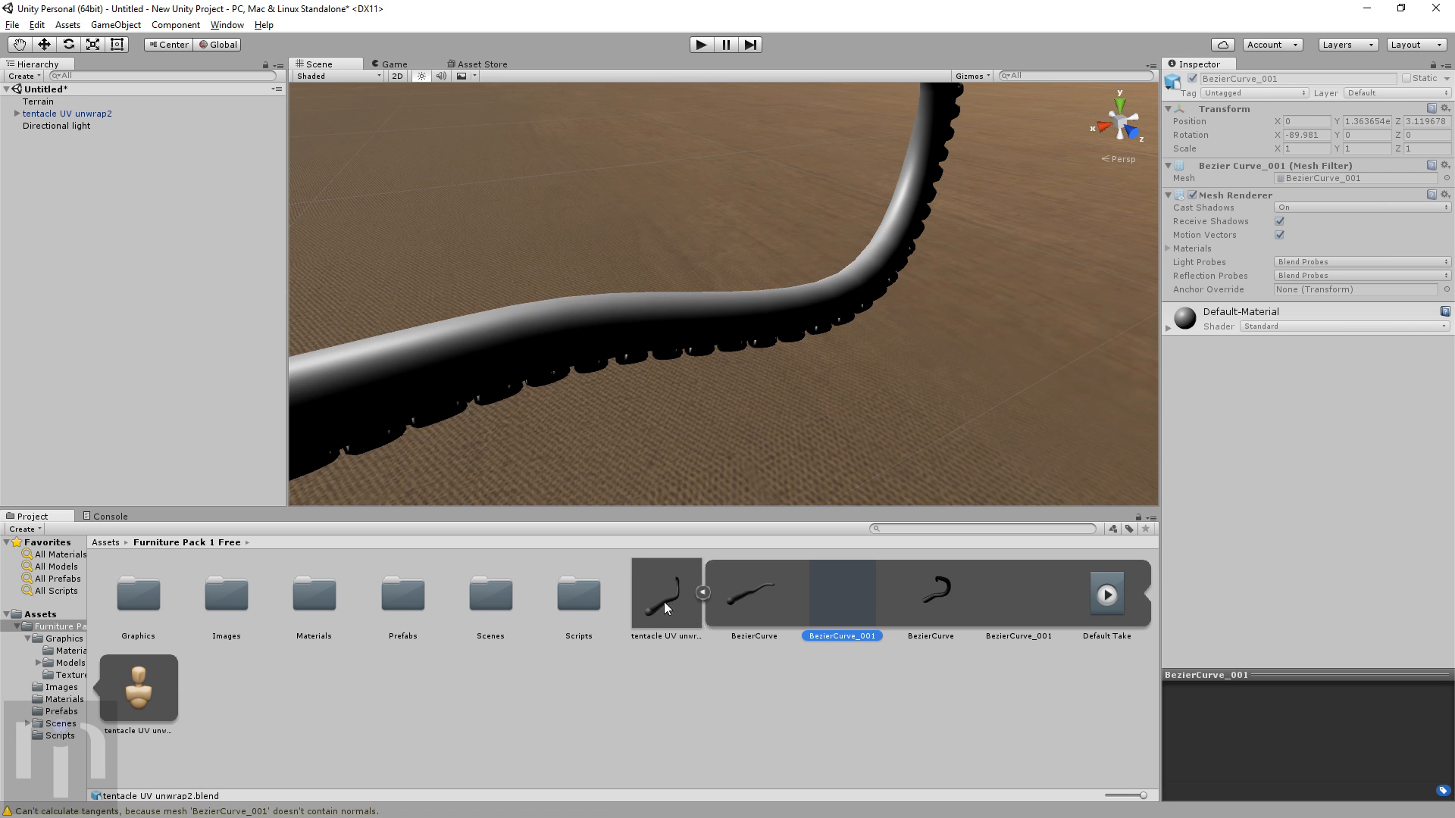
Create a material named octo with the tentacleonediffuse and tentacleoneNormalMap textures as secondary maps, and assign it to the tentacle
{"action": "right_click", "coordinate": [721, 674]}
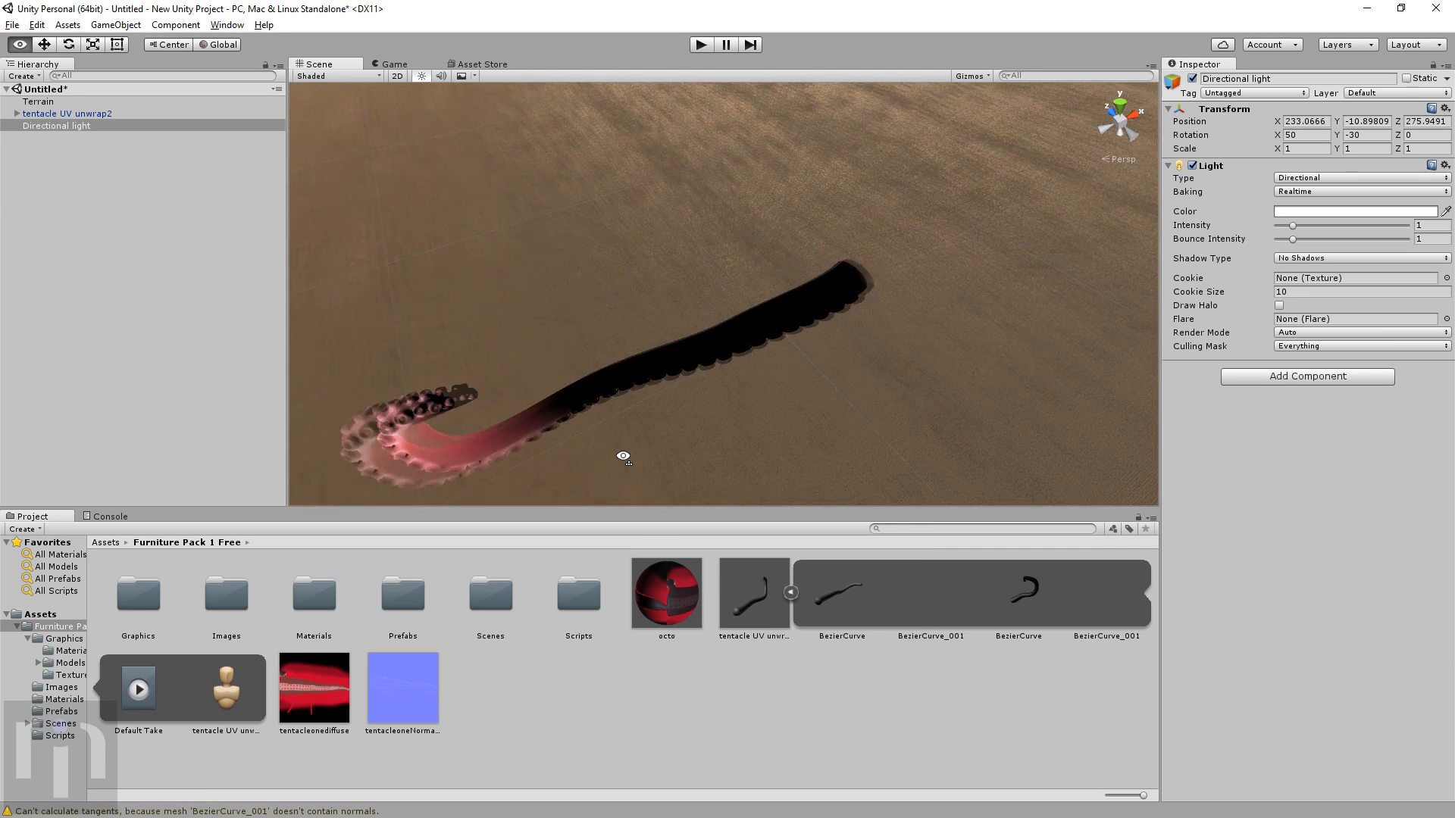
{"action": "left_click_drag", "start_coordinate": [620, 451], "coordinate": [447, 424], "text": "alt"}
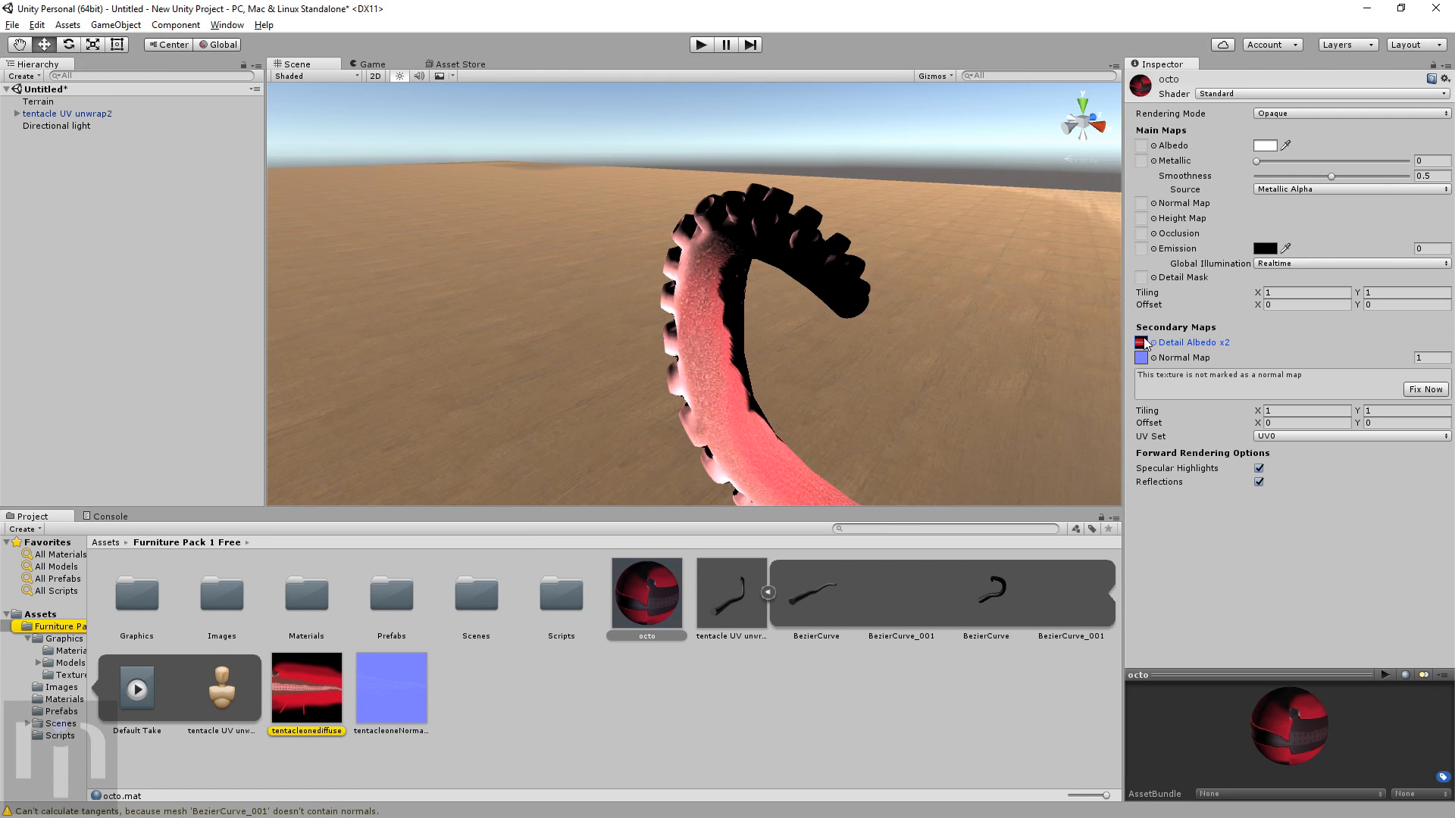
Assign tentacleonediffuse as the octo material's main albedo and tentacleoneNormalMap as its main normal map, marking the latter texture as a normal map
{"action": "left_click_drag", "start_coordinate": [307, 688], "coordinate": [1140, 147]}
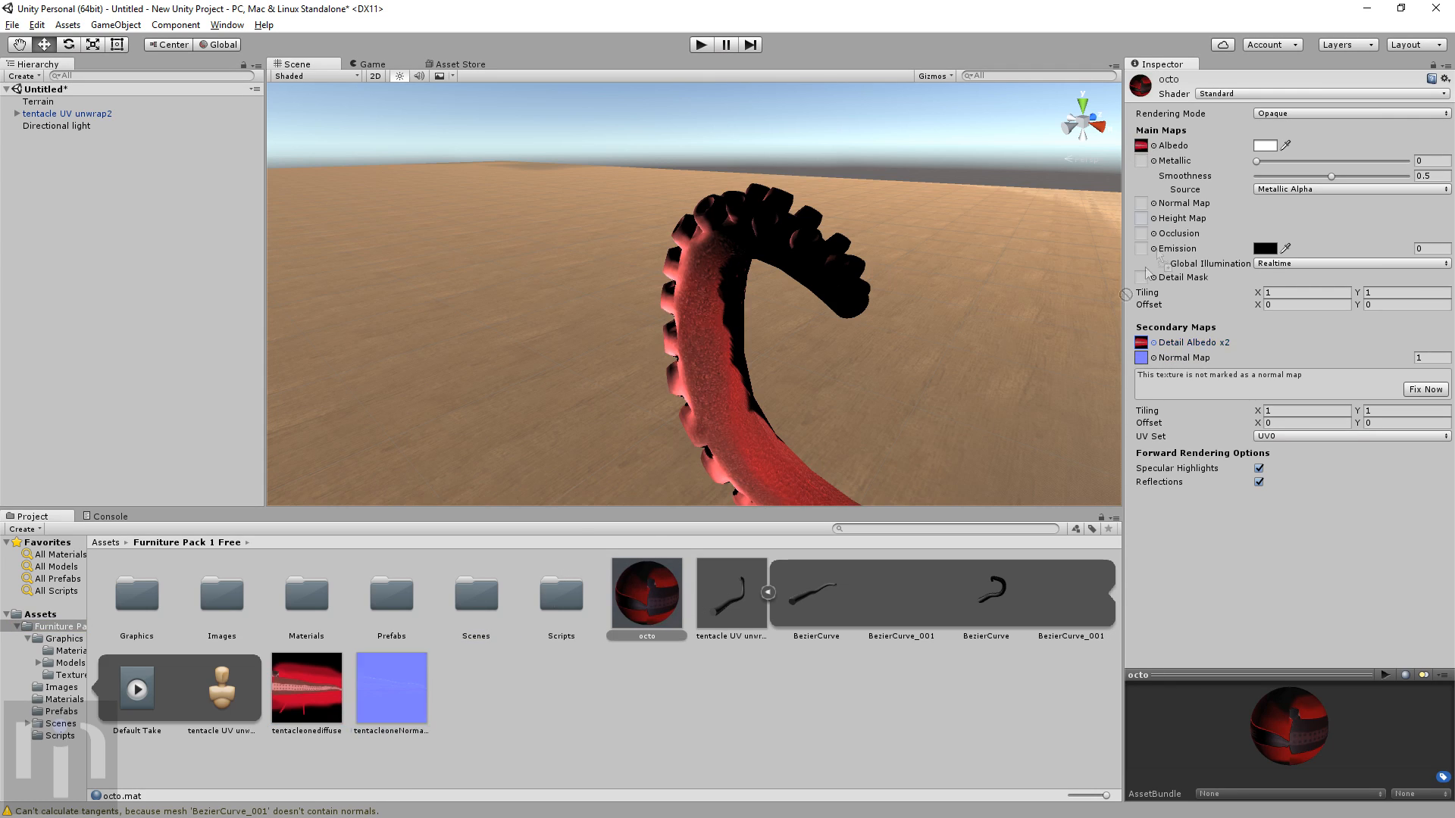
{"action": "left_click_drag", "start_coordinate": [391, 688], "coordinate": [1142, 207]}
Select the tentacle in the scene and rotate it about the X axis to about 312.7 degrees
{"action": "left_click_drag", "start_coordinate": [1016, 304], "coordinate": [801, 535], "text": "alt"}
{"action": "right_click_drag", "start_coordinate": [801, 535], "coordinate": [606, 452]}
{"action": "key", "text": "w"}
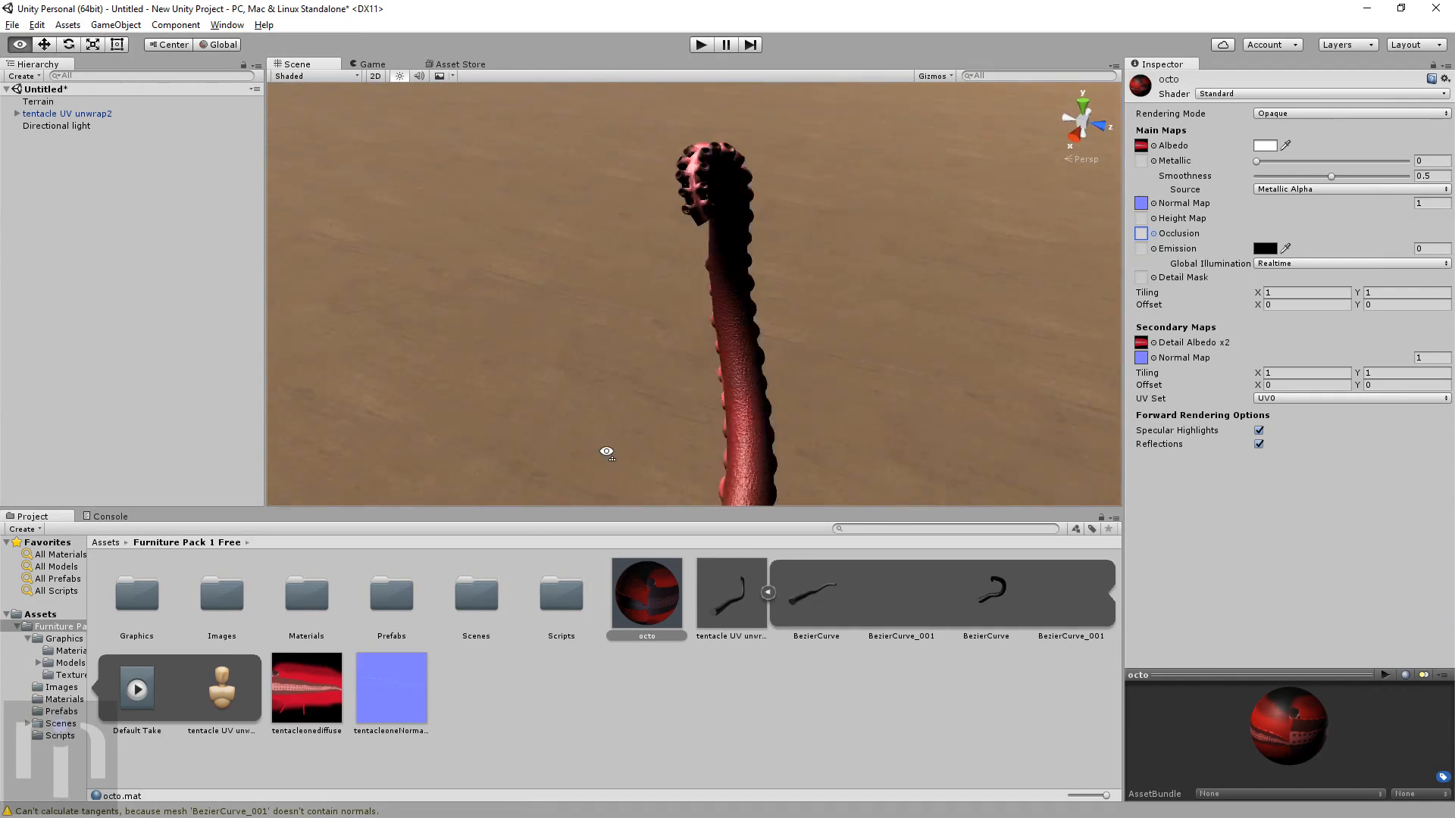
{"action": "right_click_drag", "start_coordinate": [593, 506], "coordinate": [912, 361]}
{"action": "left_click", "coordinate": [912, 360]}
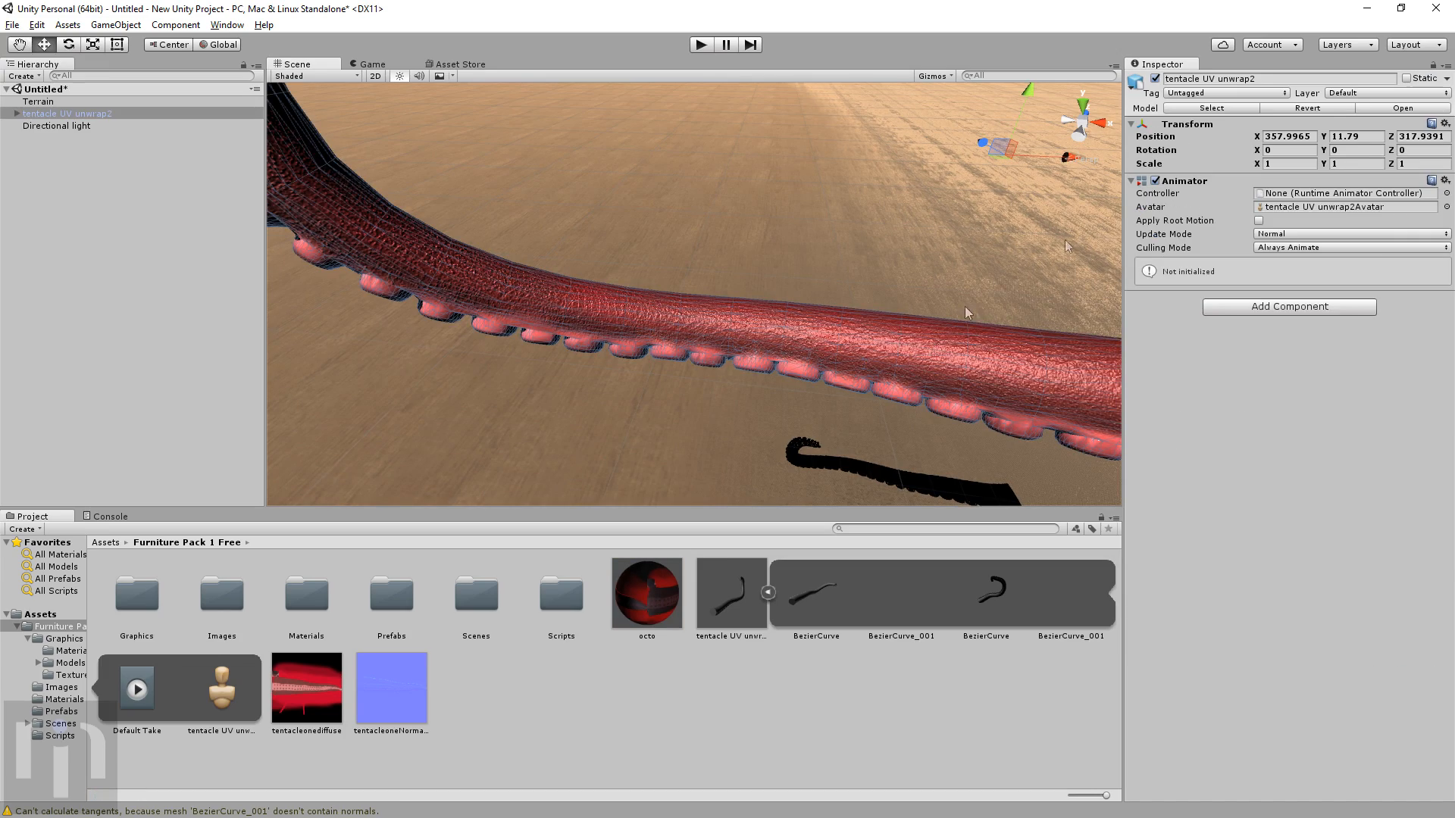
{"action": "key", "text": "e"}
{"action": "left_click_drag", "start_coordinate": [1032, 153], "coordinate": [1049, 228]}
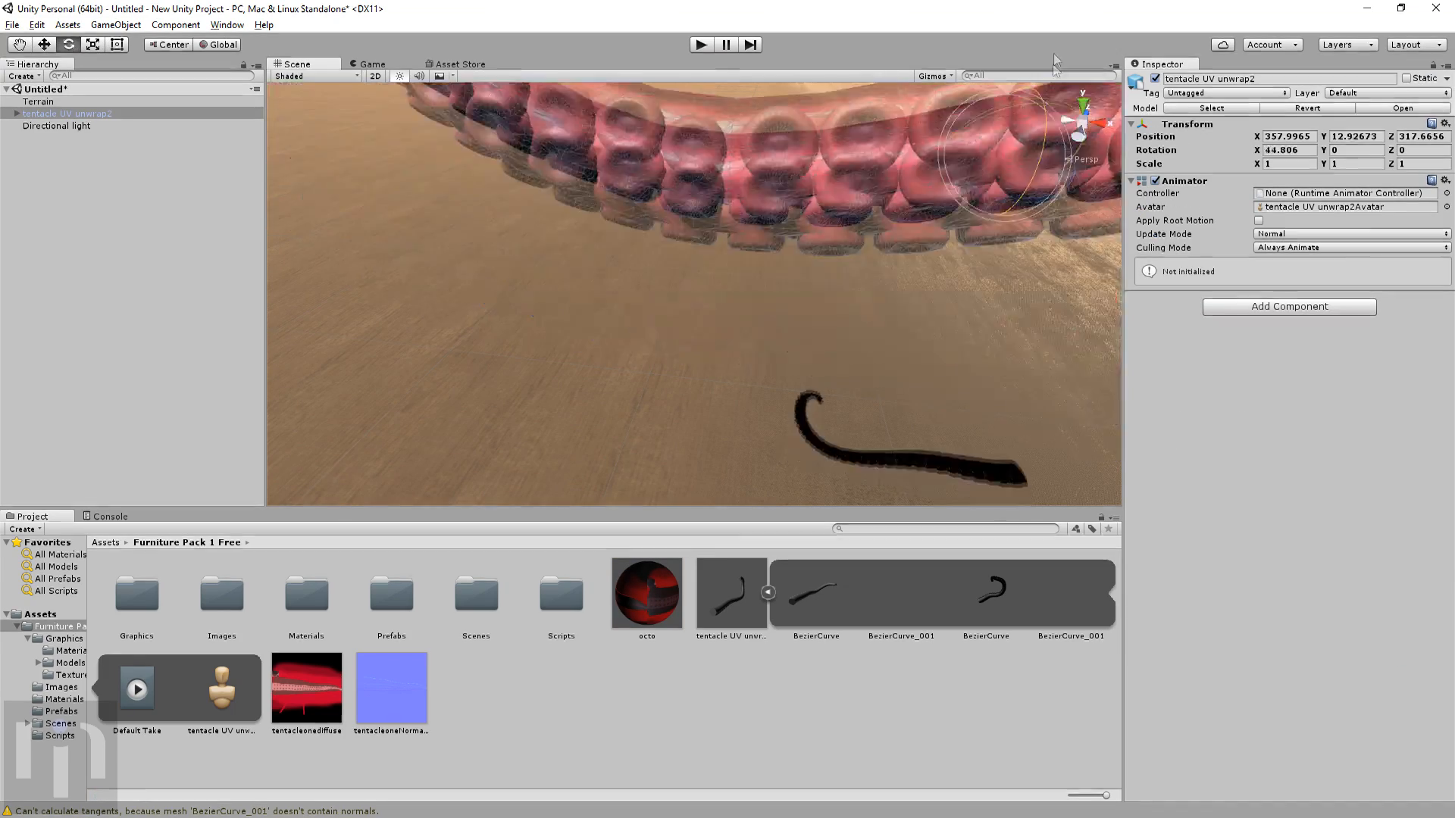
{"action": "right_click_drag", "start_coordinate": [1049, 227], "coordinate": [1083, 310]}
{"action": "left_click_drag", "start_coordinate": [1089, 312], "coordinate": [1060, 752]}
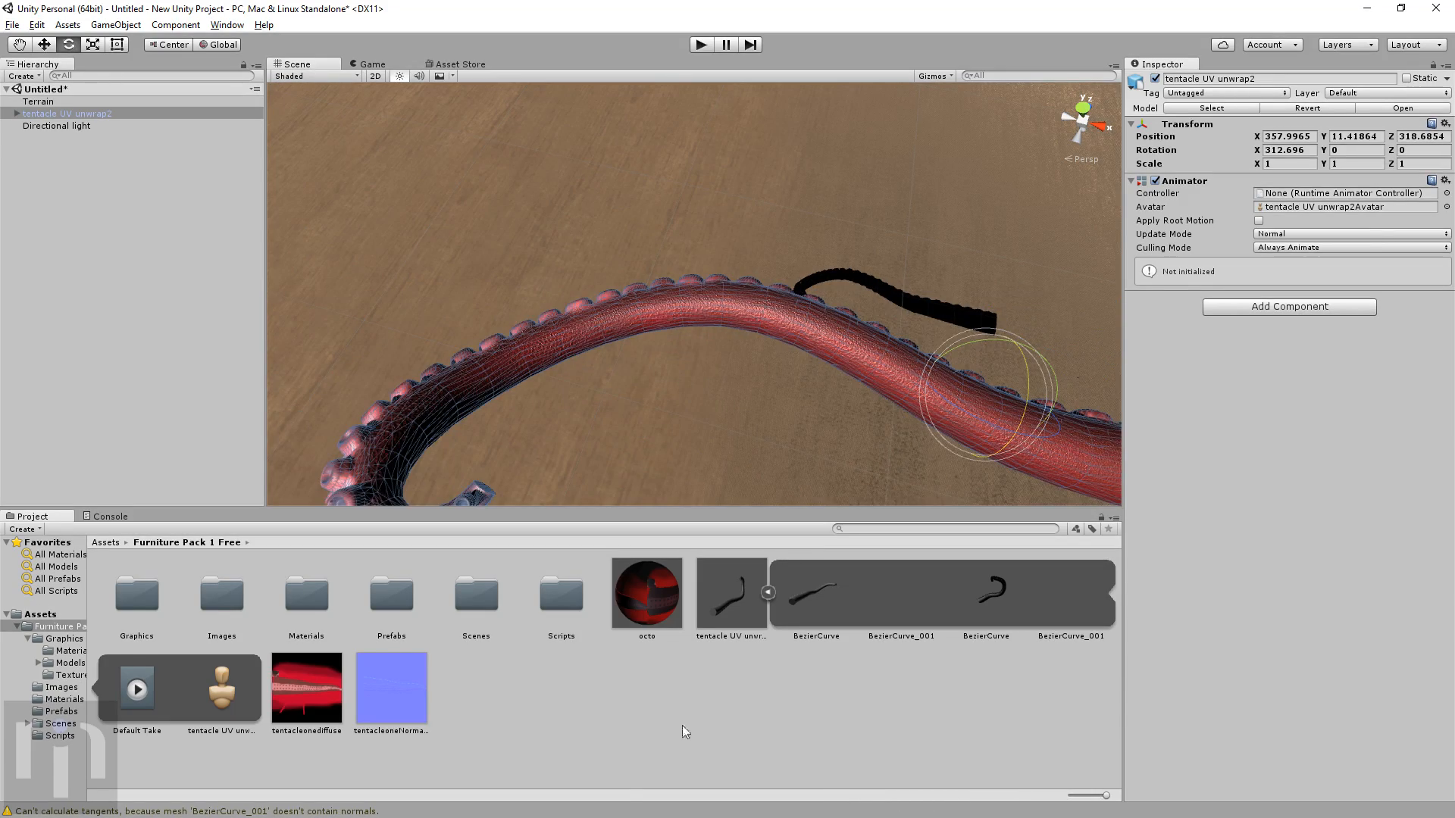
{"action": "right_click_drag", "start_coordinate": [752, 413], "coordinate": [508, 256]}
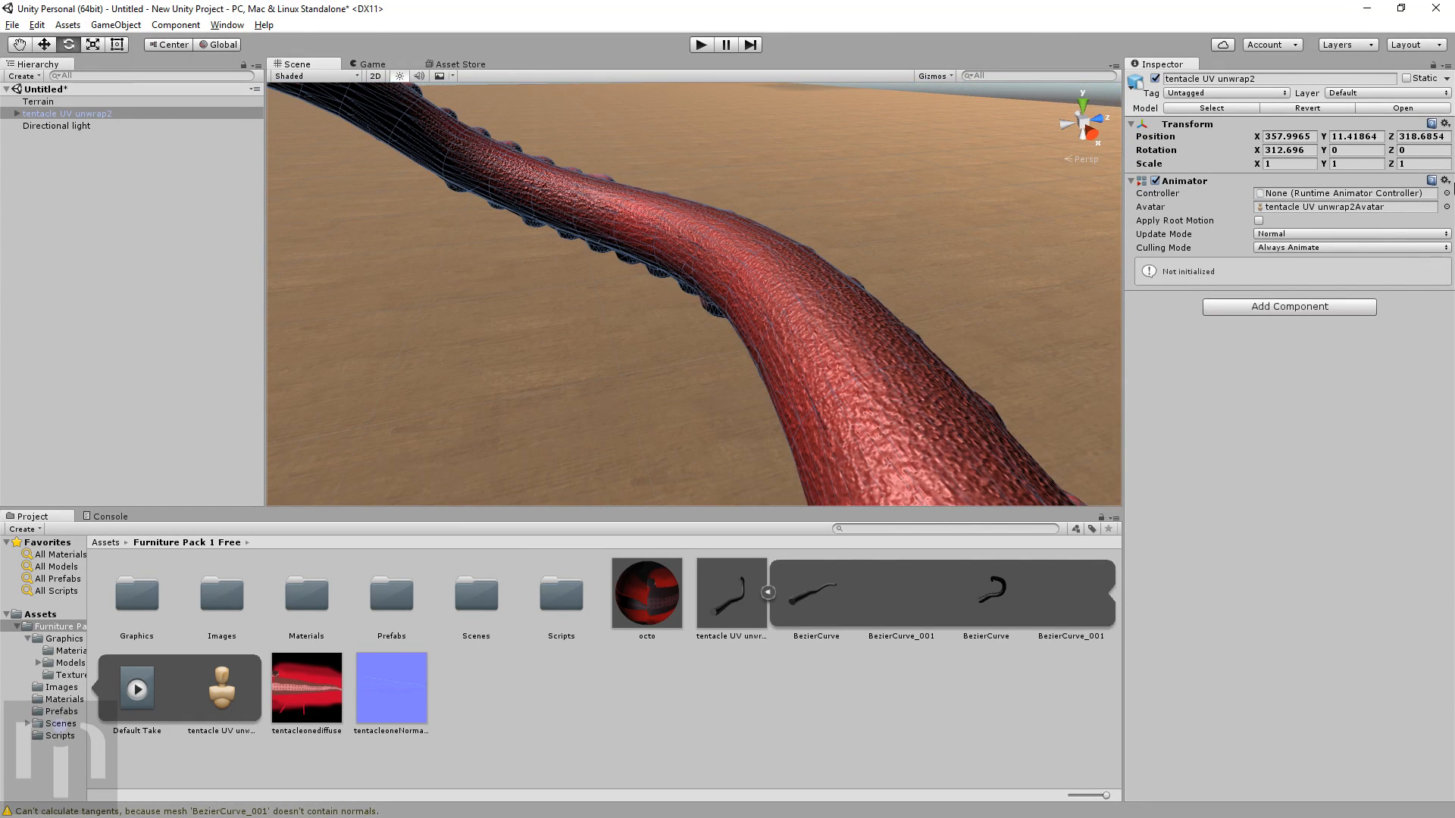
Switch to Unreal Editor to view the tentacle there, and switch to Blender, cancelling any move of the tentacle
{"action": "key", "text": "alt+Tab"}
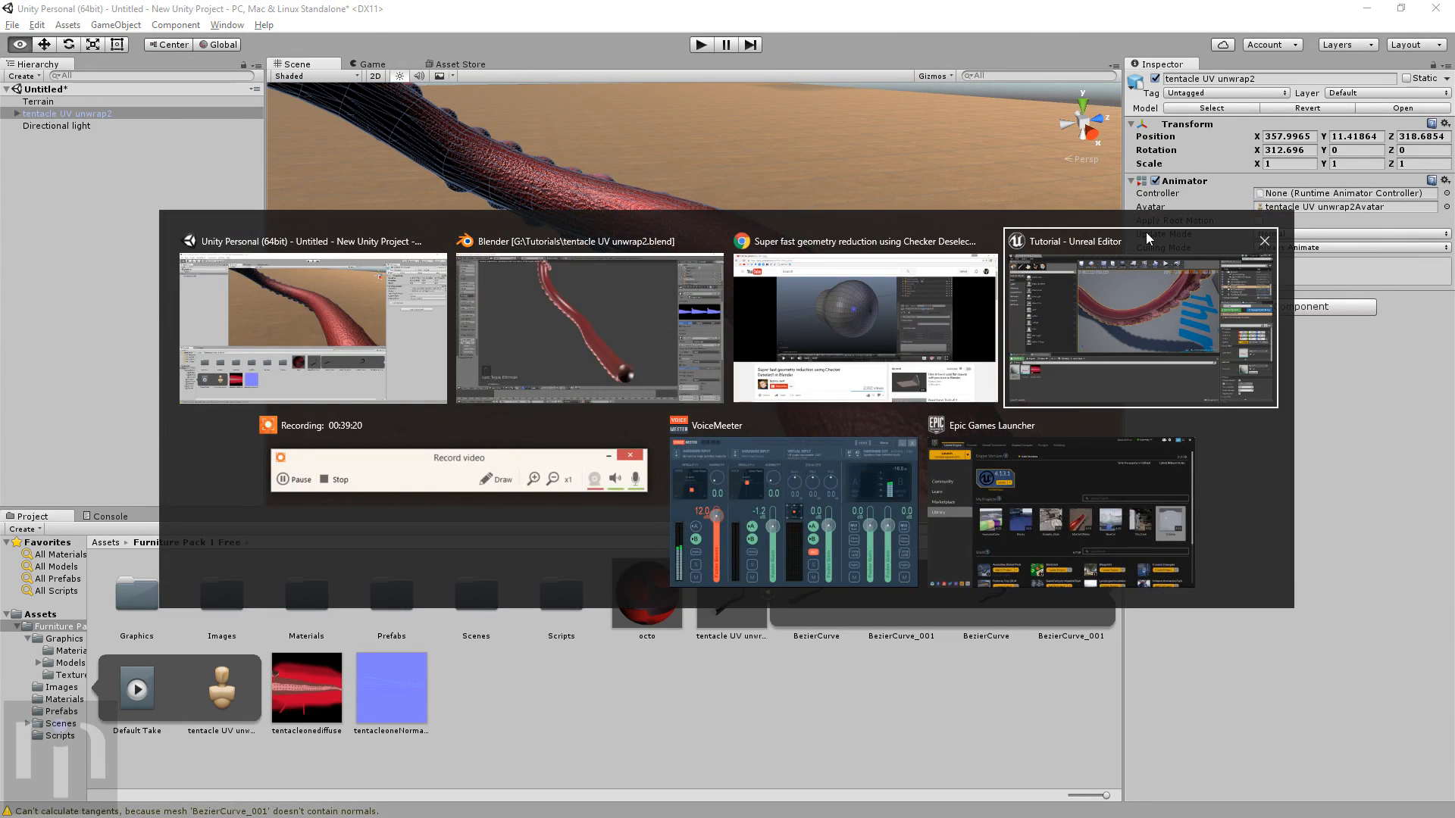
{"action": "left_click", "coordinate": [1146, 232]}
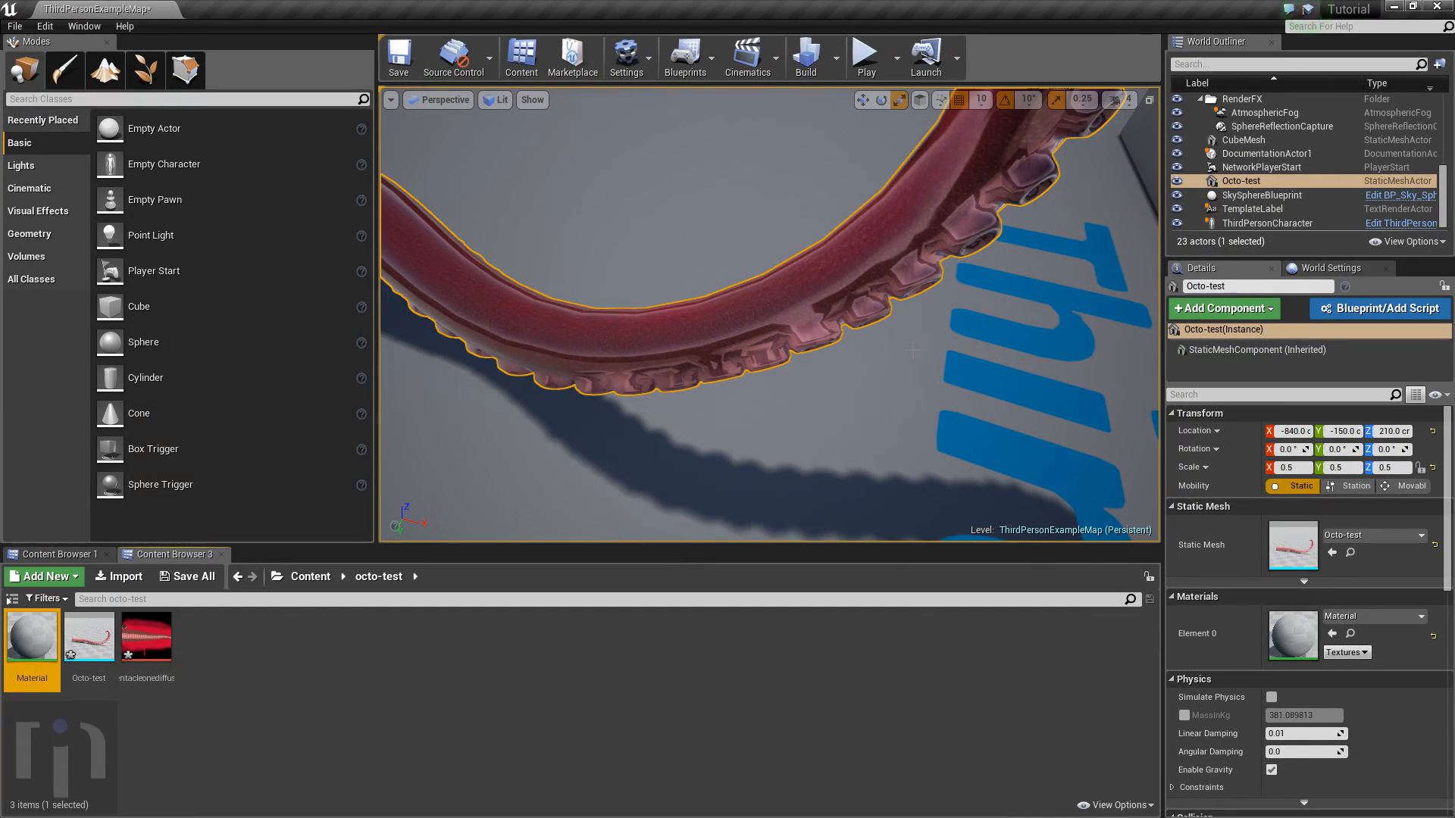
{"action": "key", "text": "alt+Tab"}
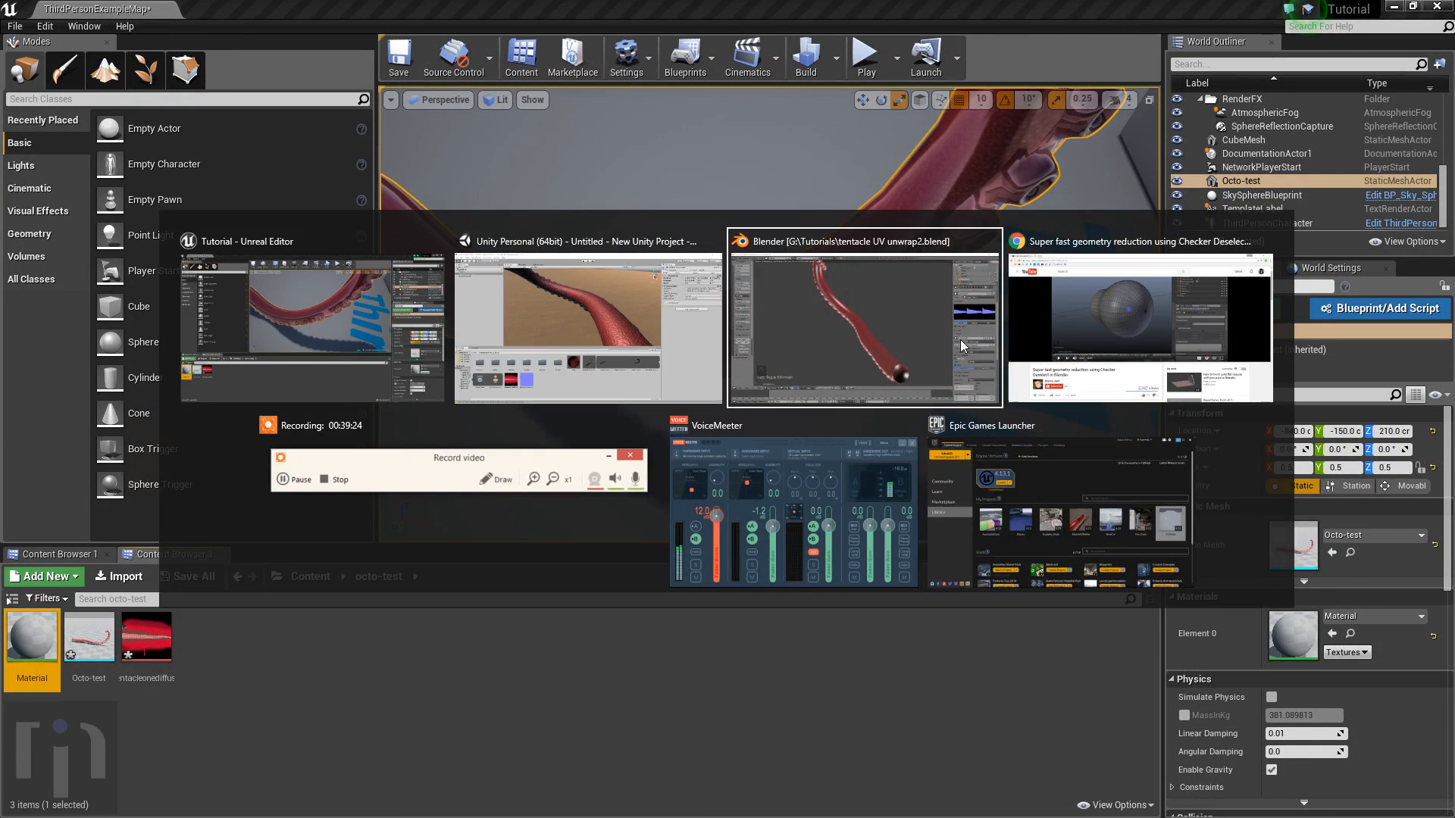
{"action": "left_click", "coordinate": [961, 340]}
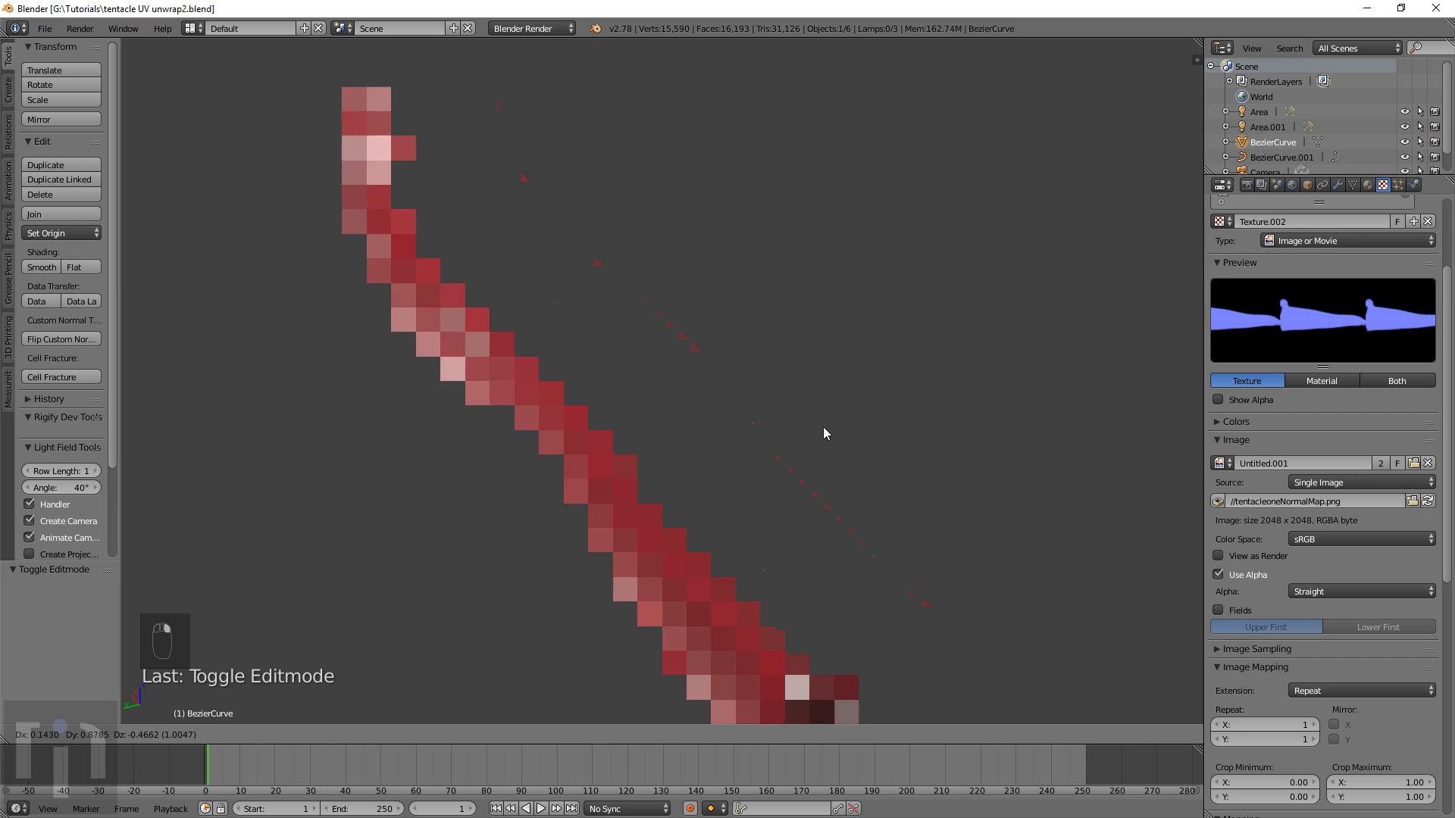
{"action": "key", "text": "y"}
{"action": "right_click", "coordinate": [1150, 166]}
Examine the rendered tentacle from several angles, including its suckers and a close-up of the texture seam along its skin
{"action": "middle_click_drag", "start_coordinate": [741, 603], "coordinate": [736, 562]}
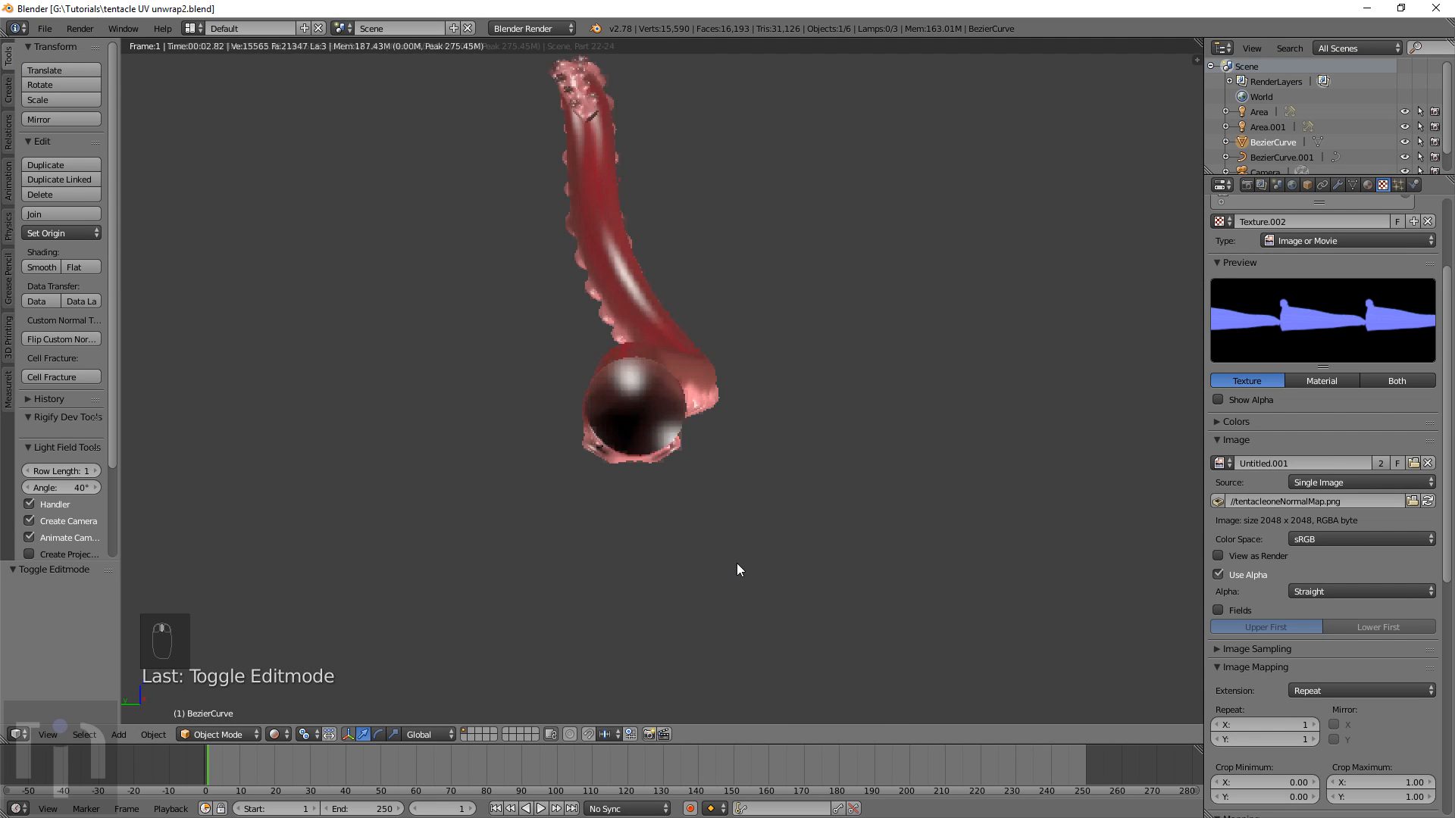
{"action": "middle_click_drag", "start_coordinate": [736, 488], "coordinate": [916, 566]}
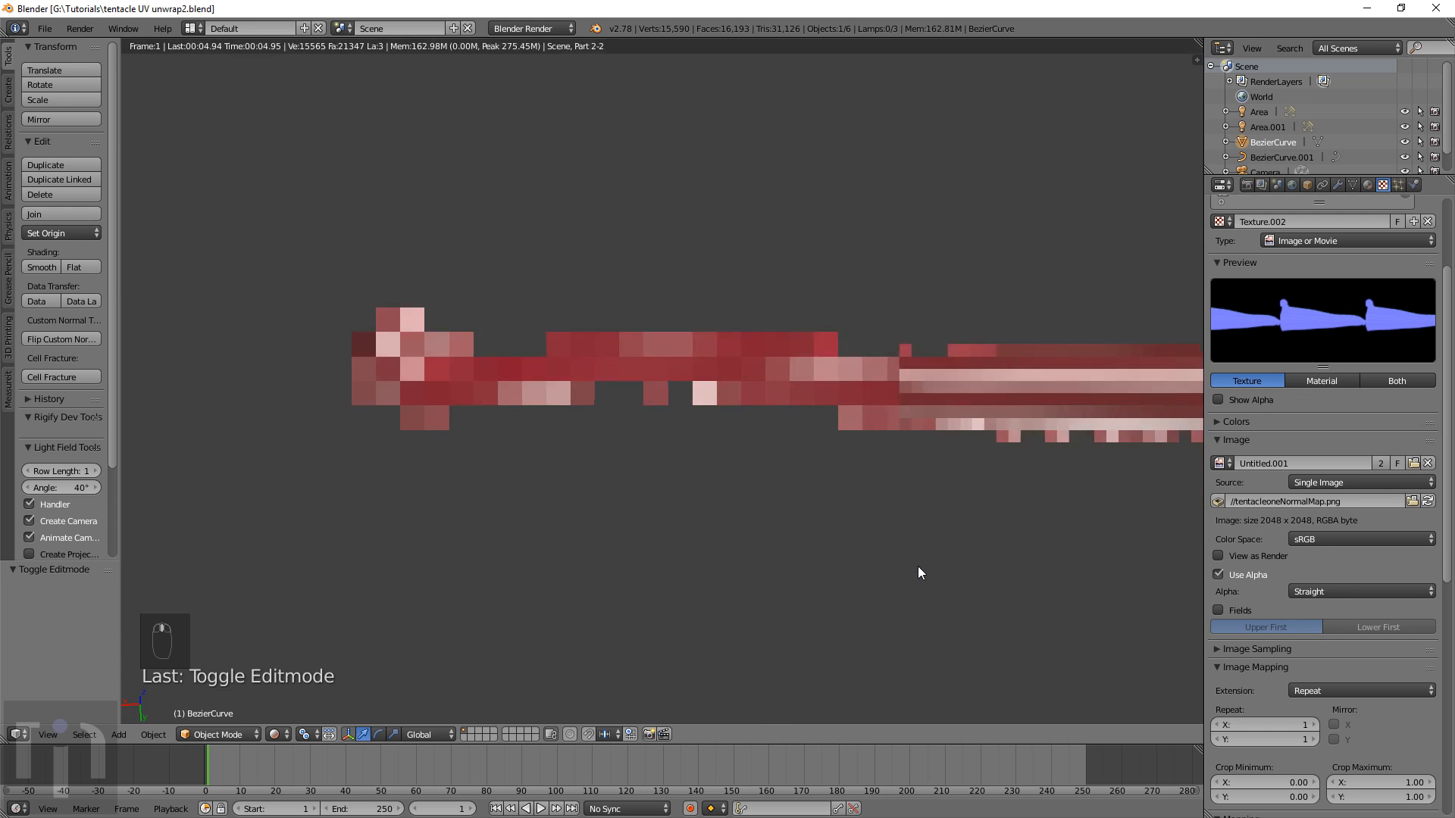
{"action": "scroll", "coordinate": [977, 477], "scroll_direction": "up", "scroll_amount": 2}
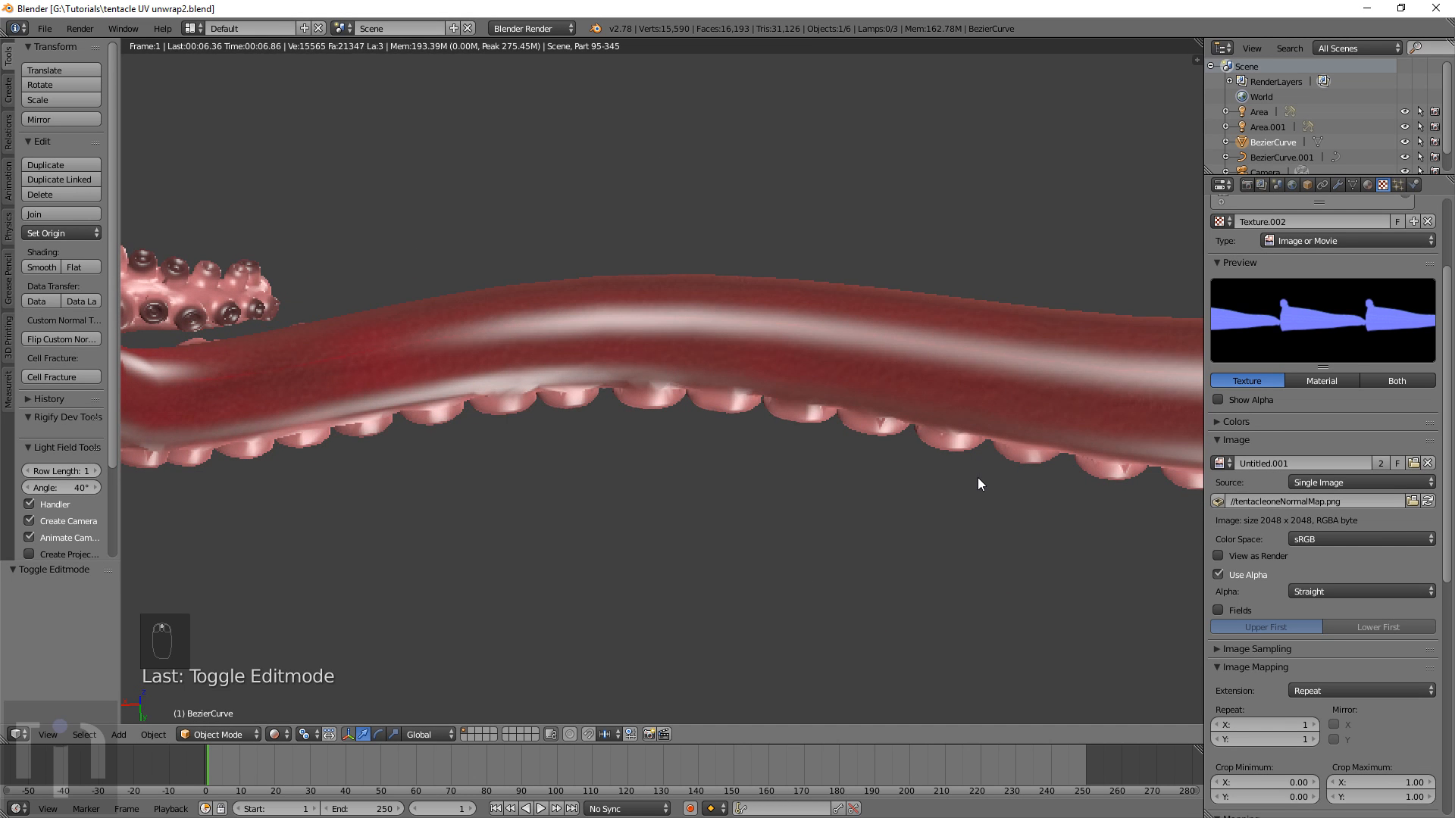
{"action": "middle_click_drag", "start_coordinate": [521, 421], "coordinate": [632, 331]}
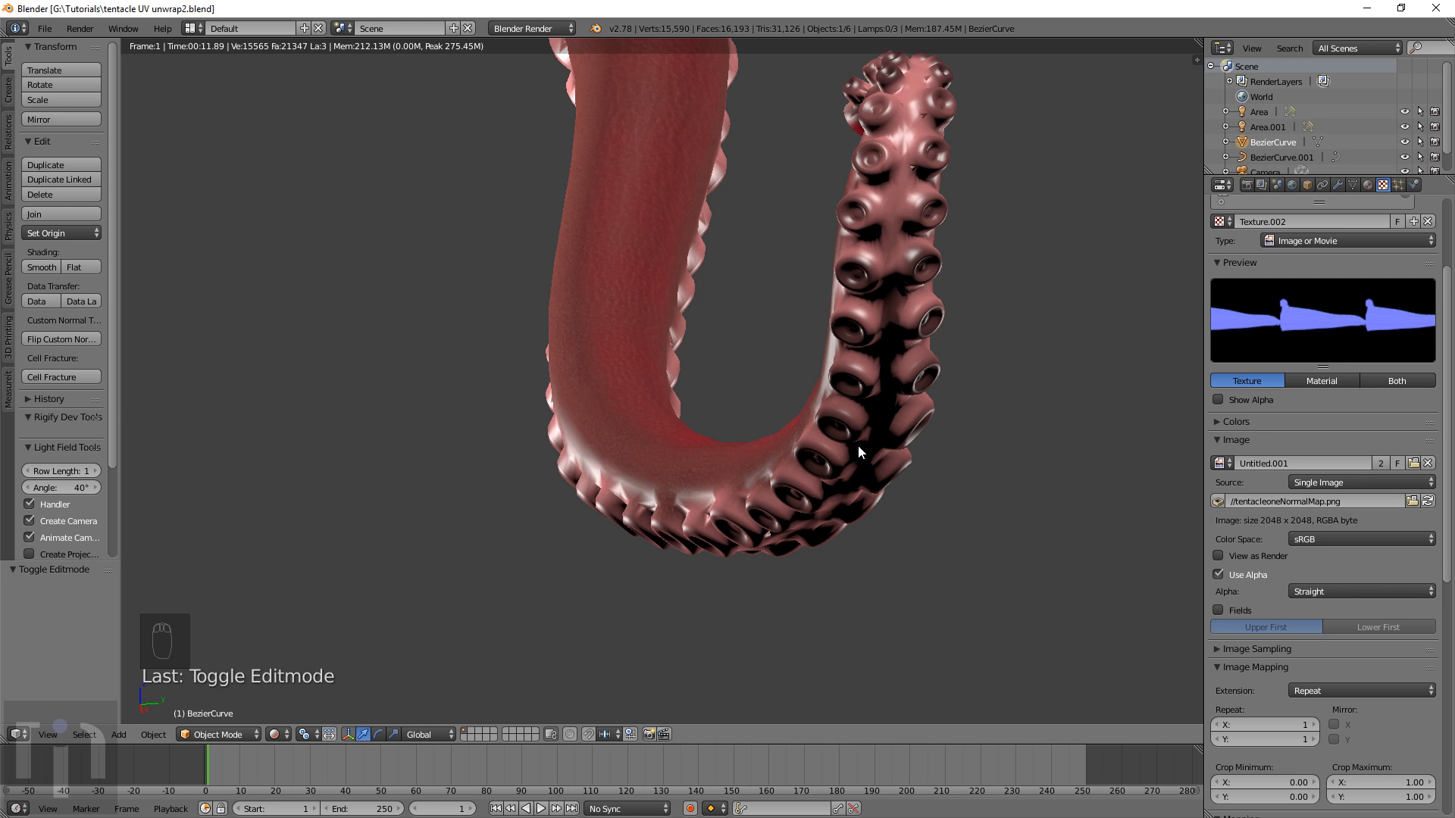
{"action": "middle_click_drag", "start_coordinate": [858, 447], "coordinate": [677, 275]}
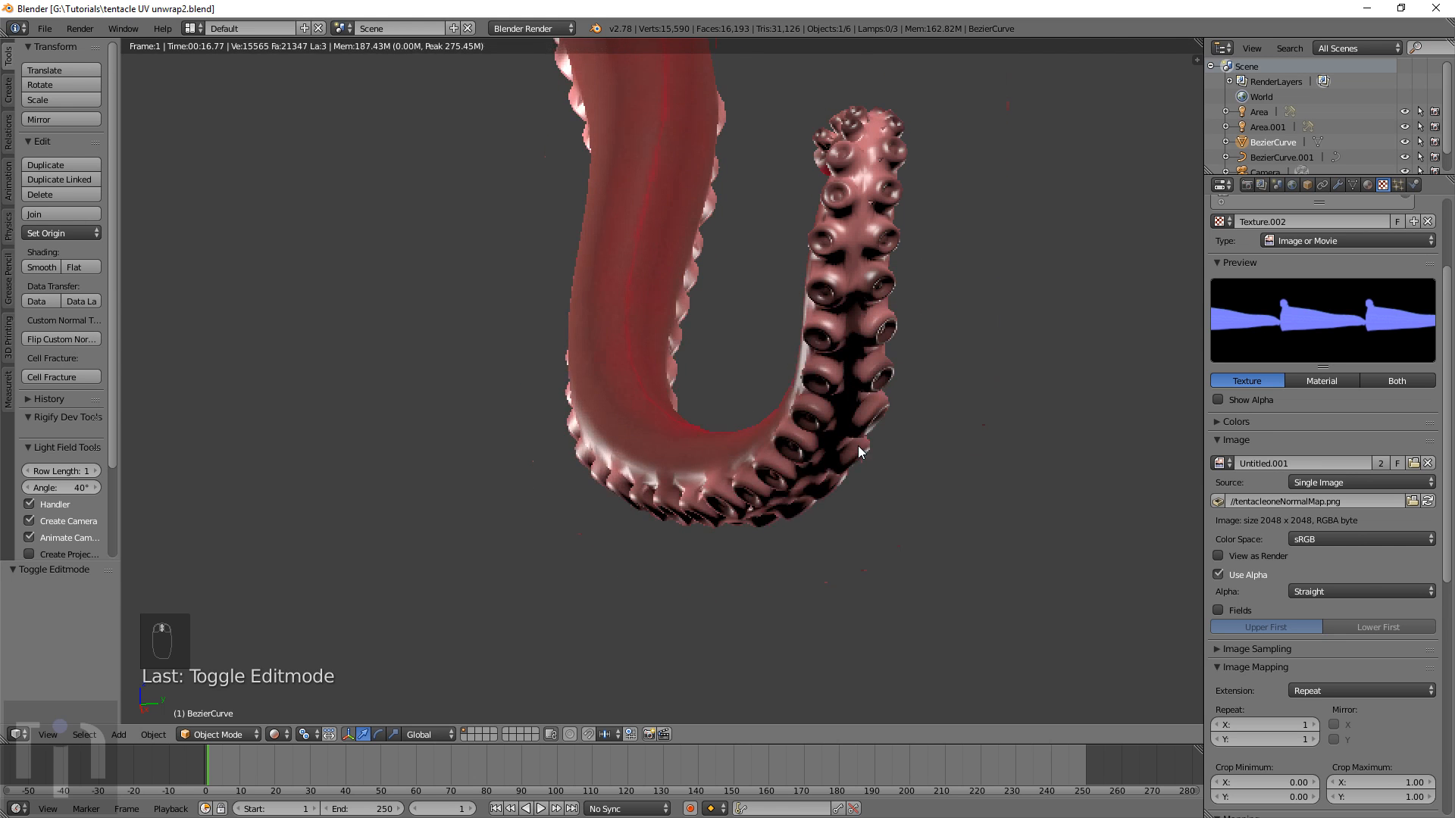
{"action": "scroll", "coordinate": [675, 270], "scroll_direction": "up", "scroll_amount": 8}
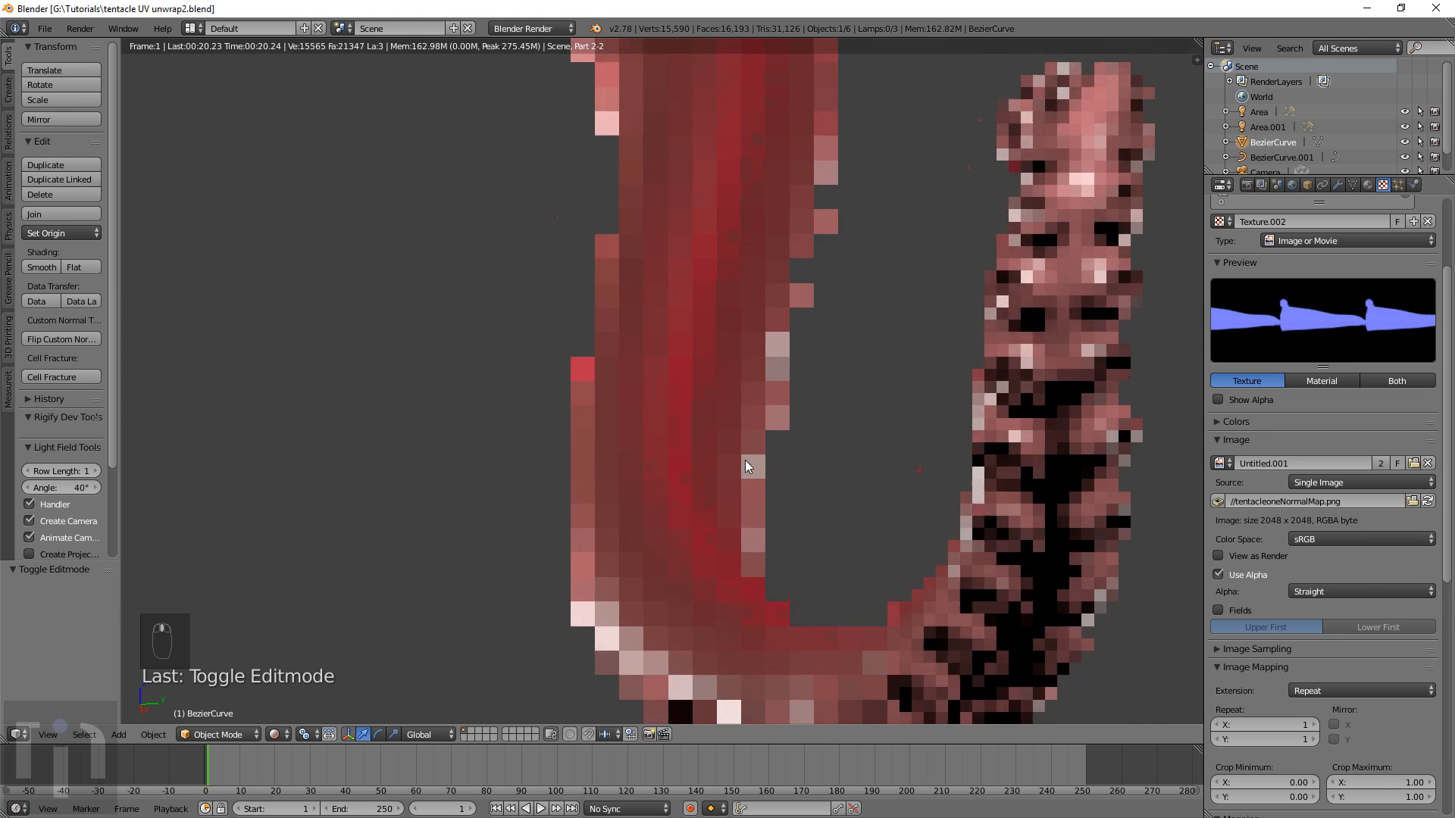
{"action": "scroll", "coordinate": [730, 410], "scroll_direction": "up", "scroll_amount": 4}
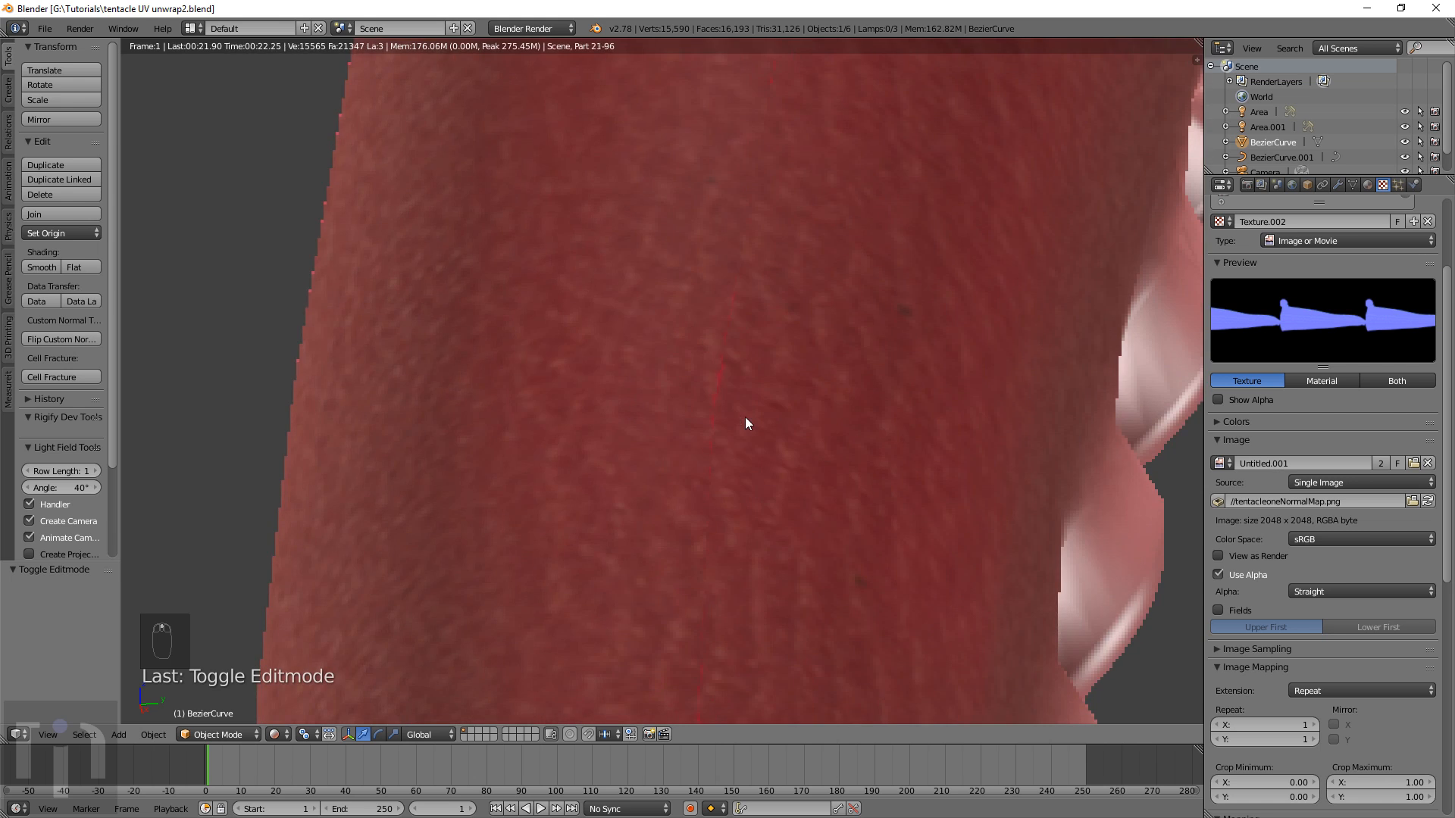
{"action": "scroll", "coordinate": [747, 418], "scroll_direction": "up", "scroll_amount": 2}
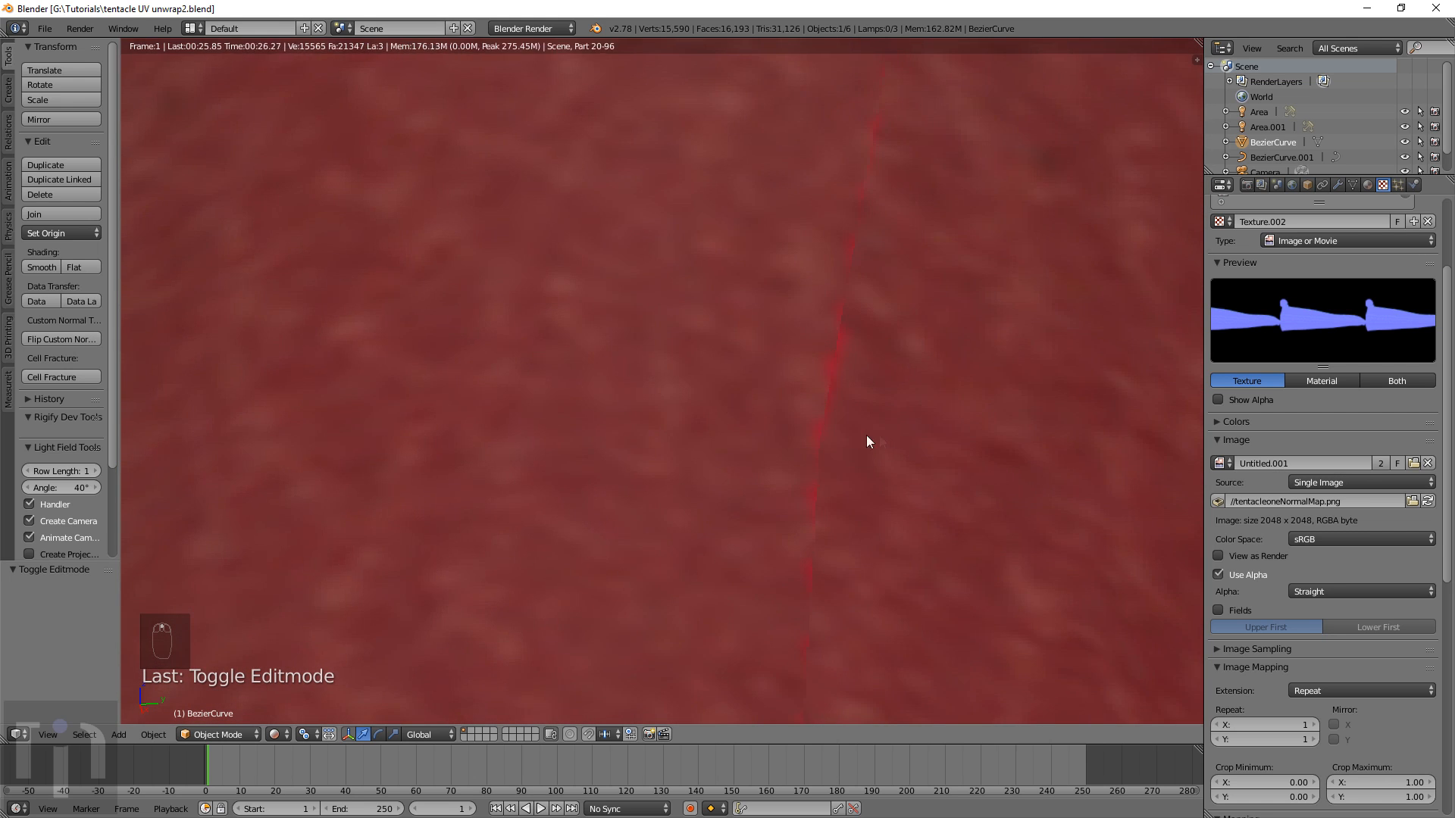
{"action": "scroll", "coordinate": [833, 429], "scroll_direction": "up", "scroll_amount": 3}
{"action": "scroll", "coordinate": [766, 416], "scroll_direction": "up", "scroll_amount": 2}
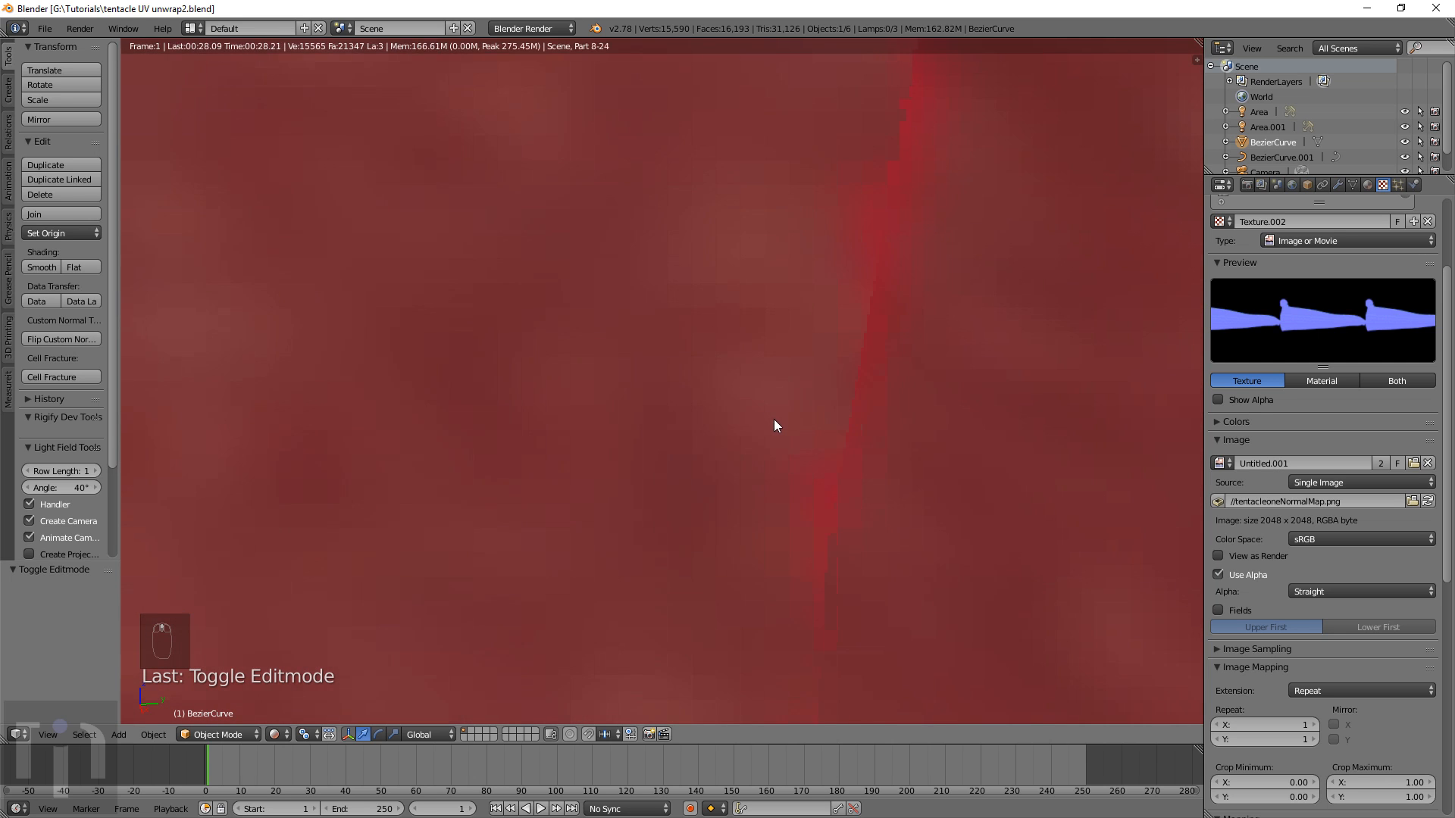
{"action": "scroll", "coordinate": [932, 436], "scroll_direction": "up", "scroll_amount": 1}
{"action": "scroll", "coordinate": [990, 439], "scroll_direction": "up", "scroll_amount": 1}
{"action": "scroll", "coordinate": [801, 536], "scroll_direction": "up", "scroll_amount": 2}
{"action": "scroll", "coordinate": [716, 589], "scroll_direction": "up", "scroll_amount": 1}
{"action": "scroll", "coordinate": [709, 591], "scroll_direction": "down", "scroll_amount": 8}
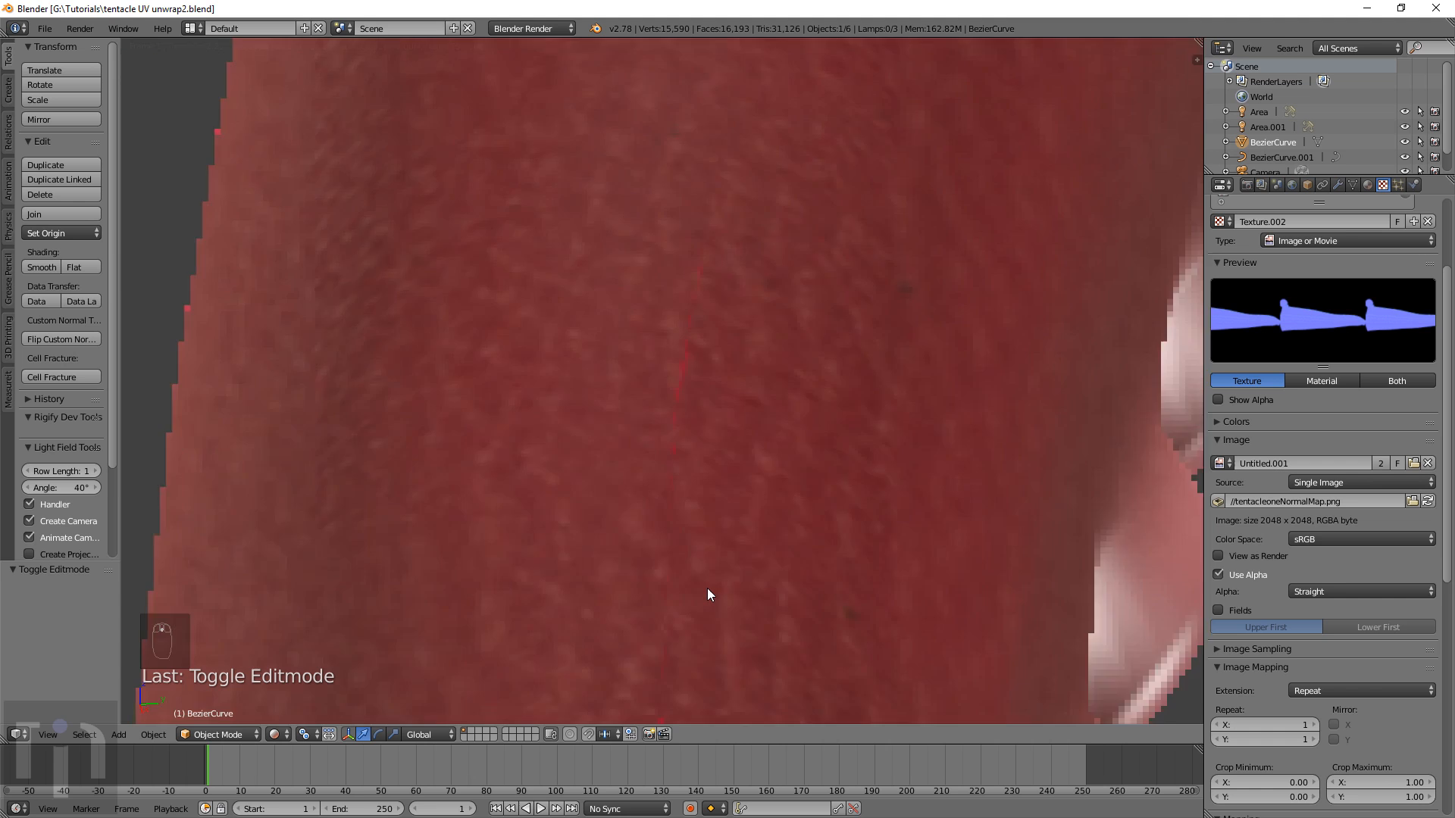
{"action": "scroll", "coordinate": [708, 588], "scroll_direction": "down", "scroll_amount": 1}
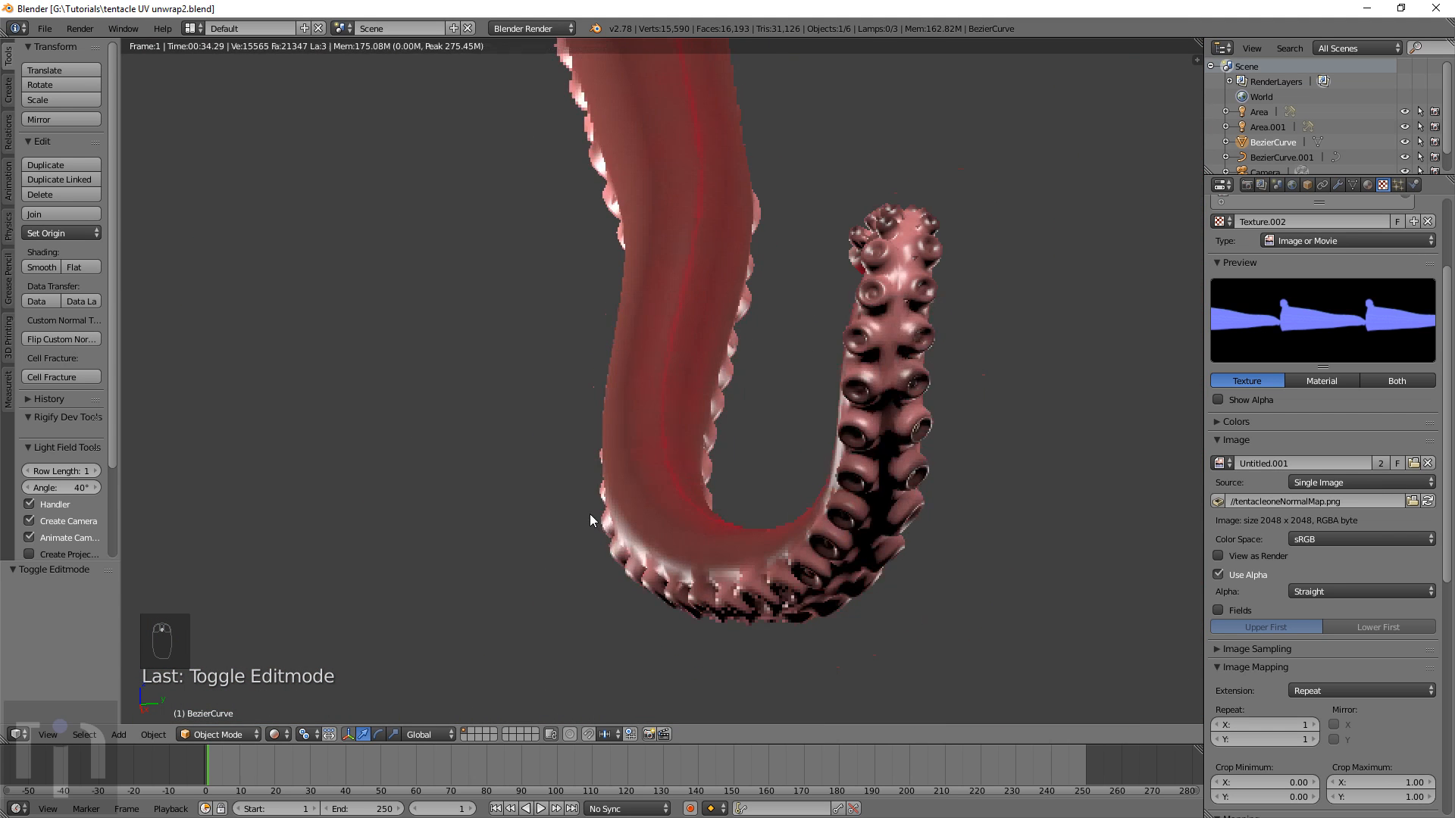